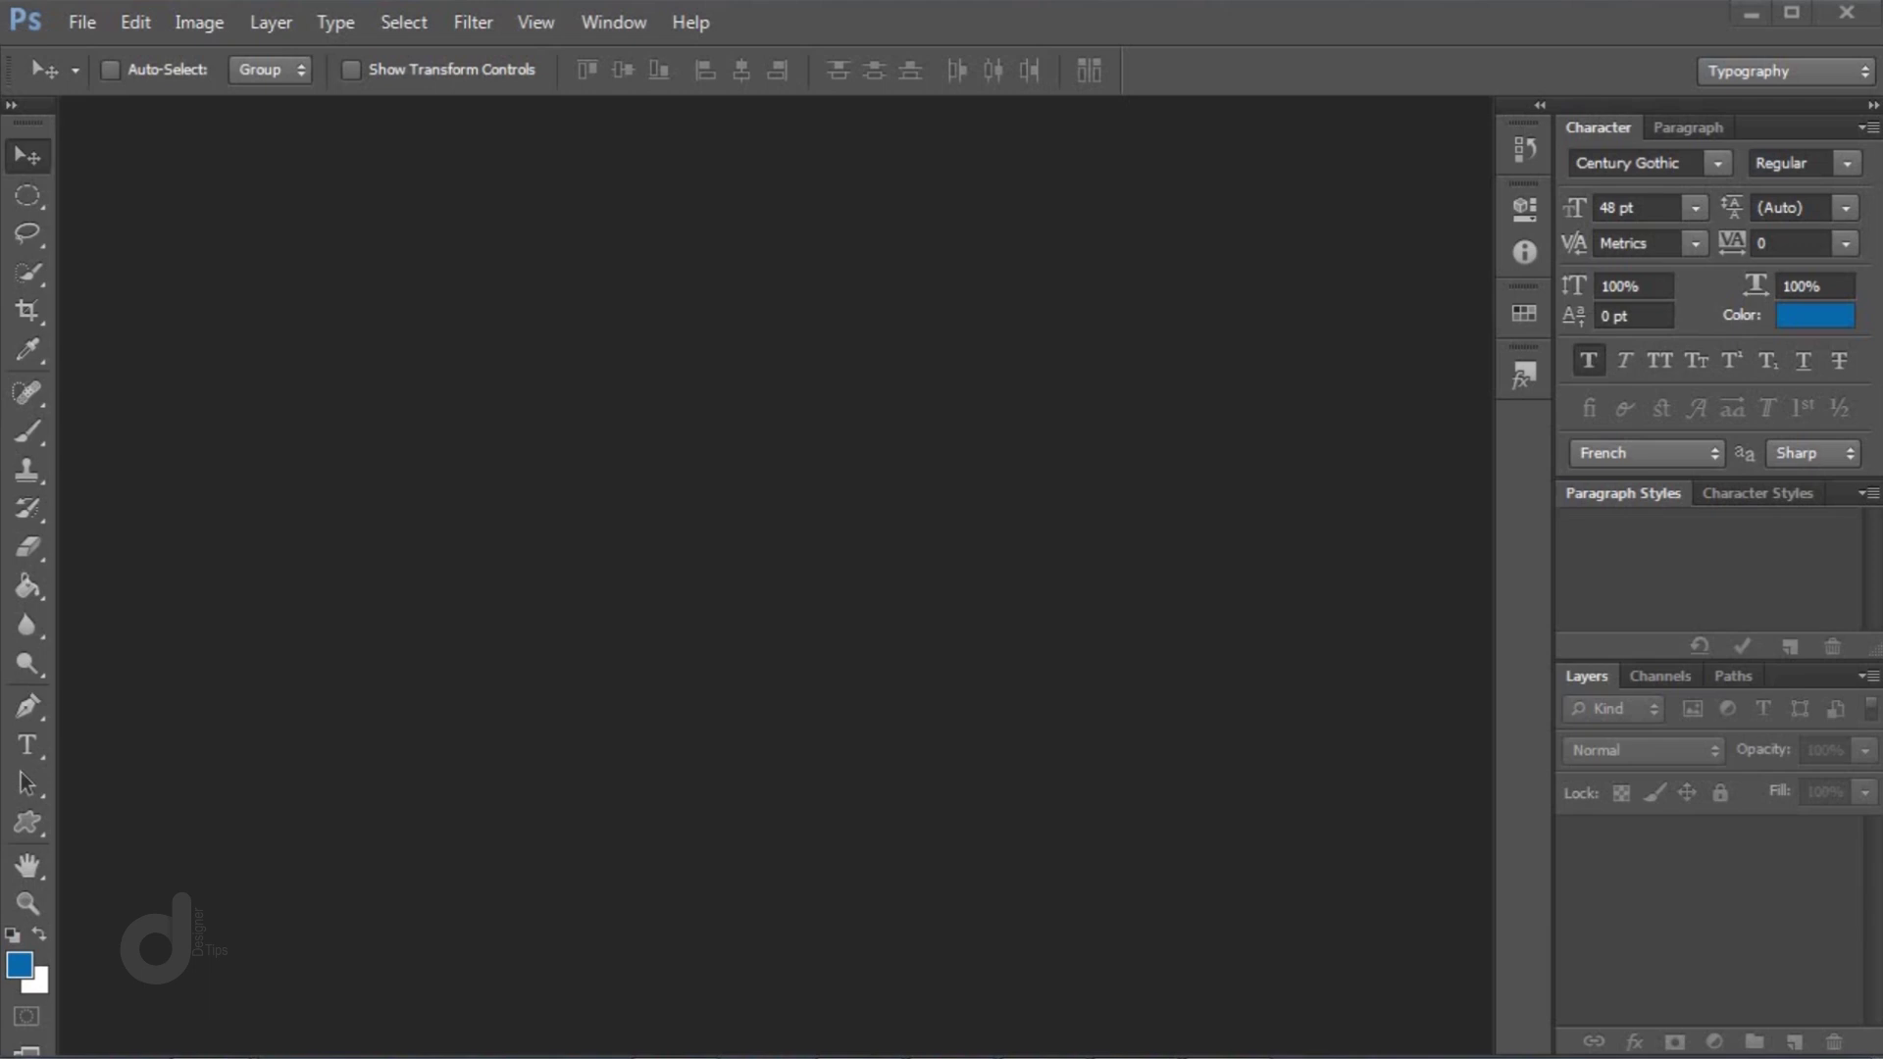
Create an 8.5 × 11 inch, 300 ppi CMYK document with a white background
click(82, 39)
click(92, 49)
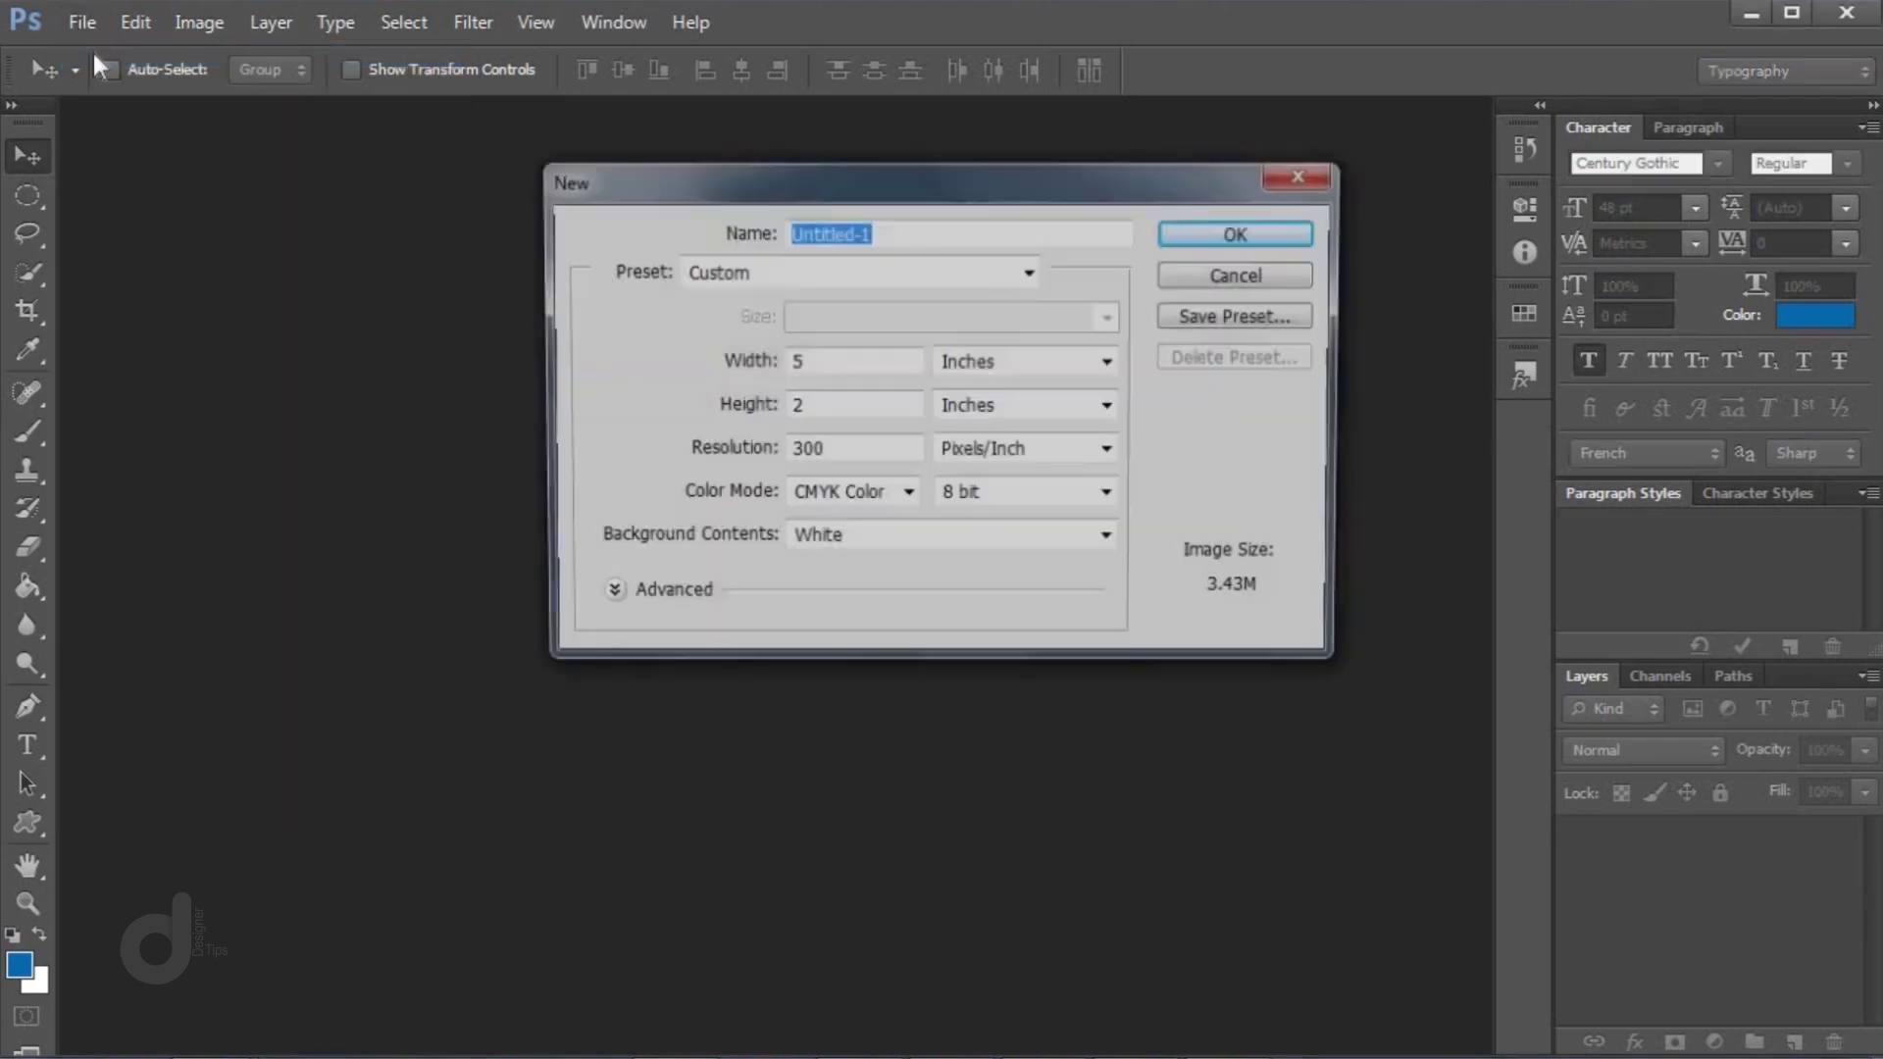
double_click(791, 363)
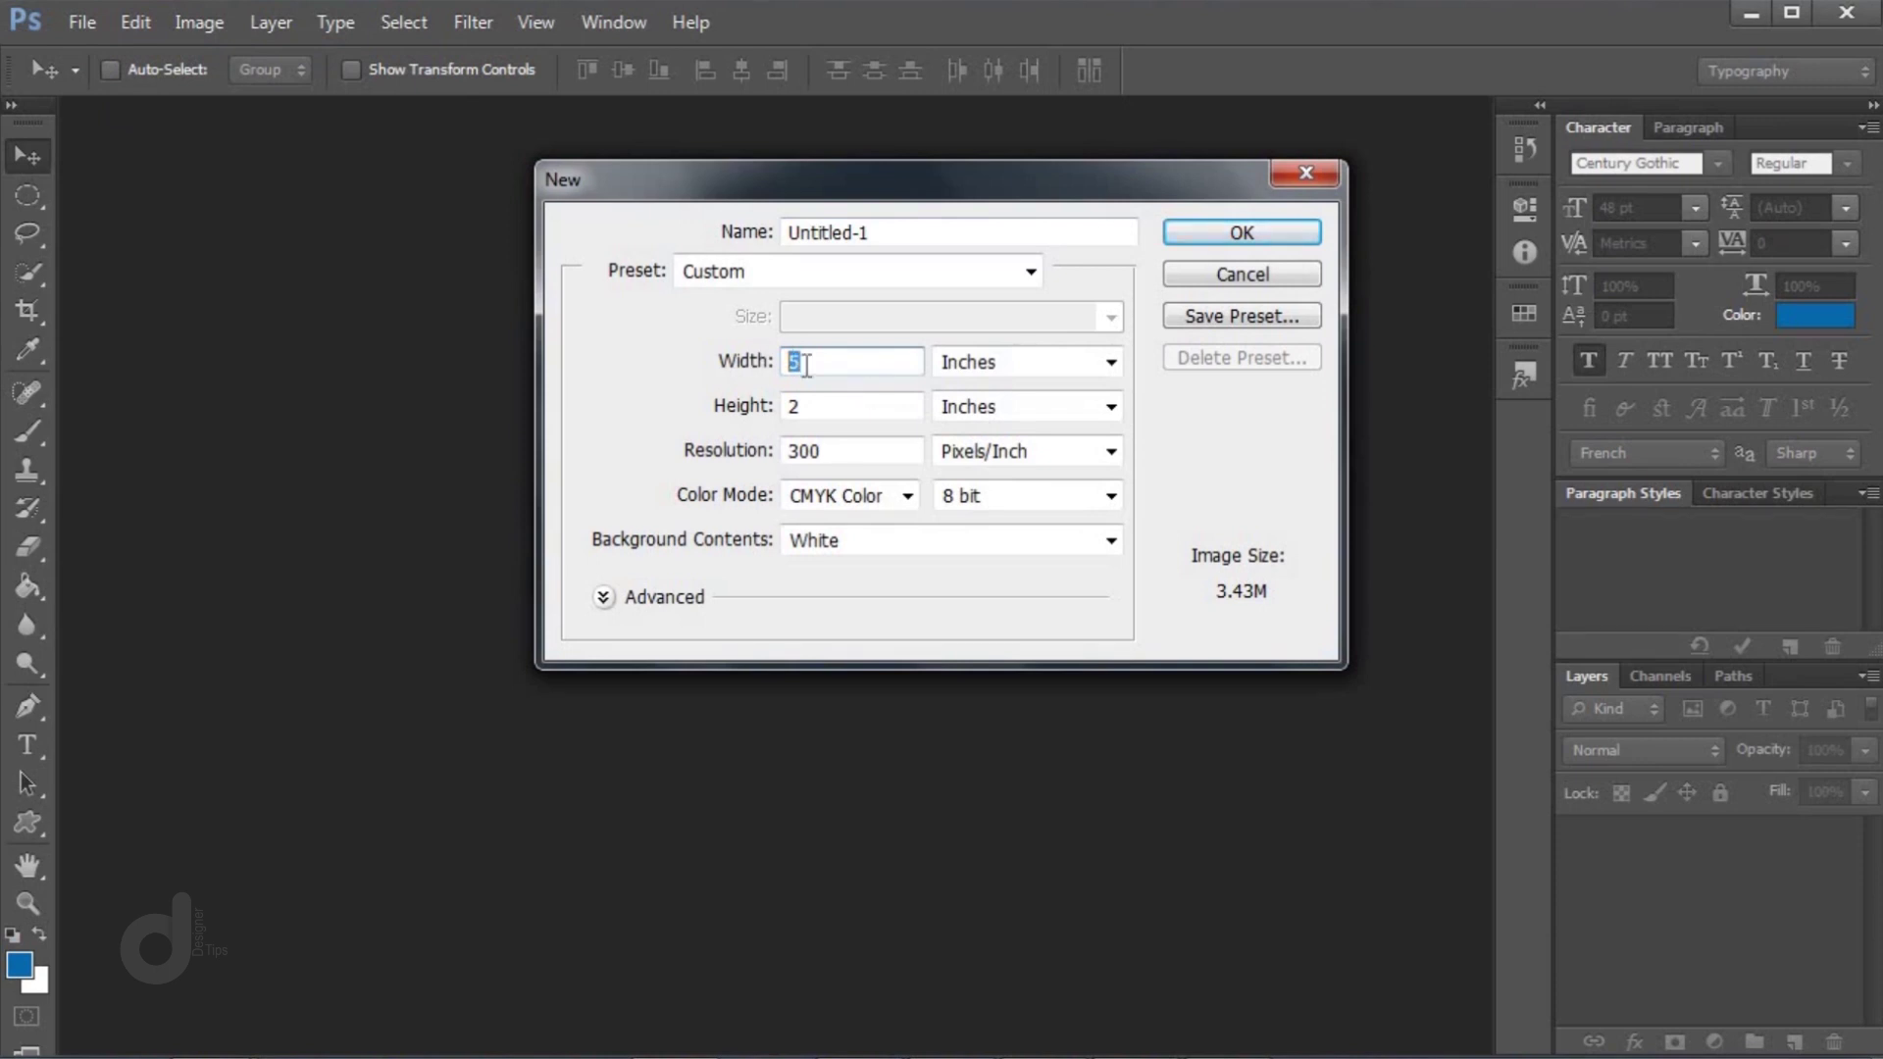
text(8.5)
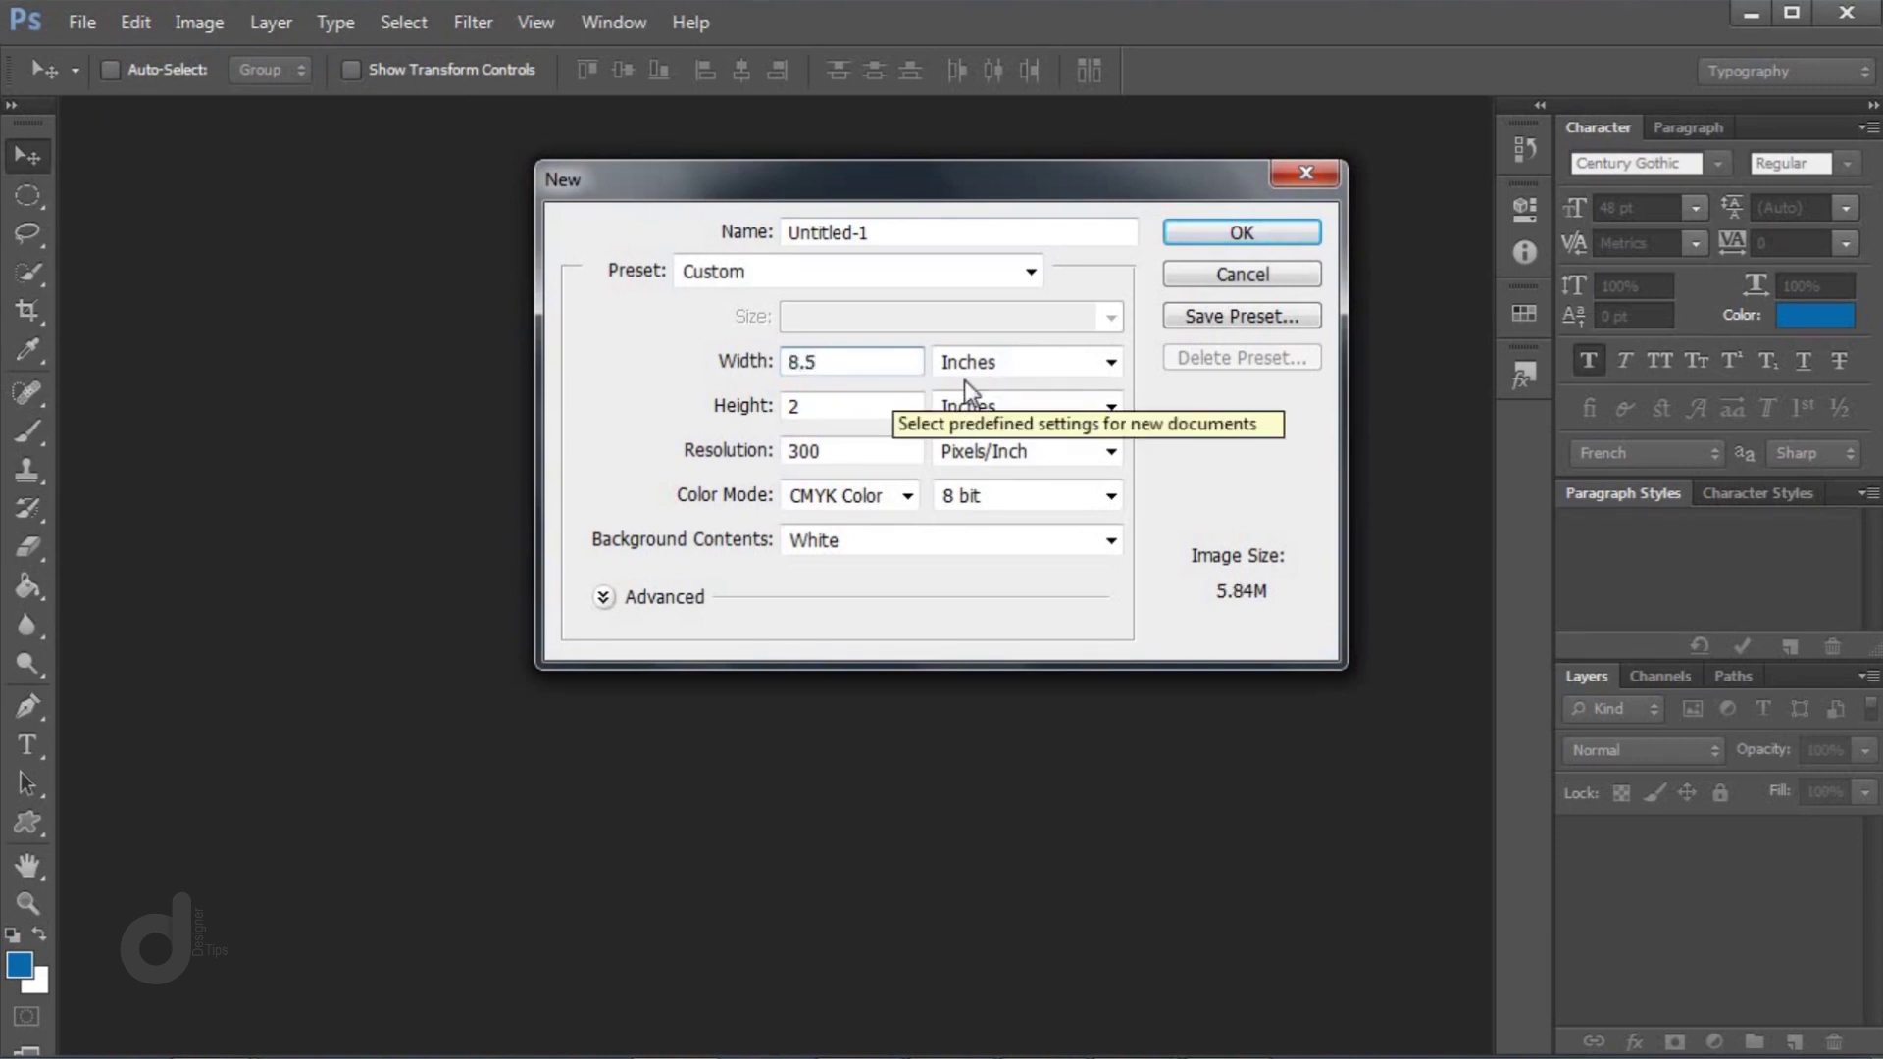
click(971, 368)
click(981, 416)
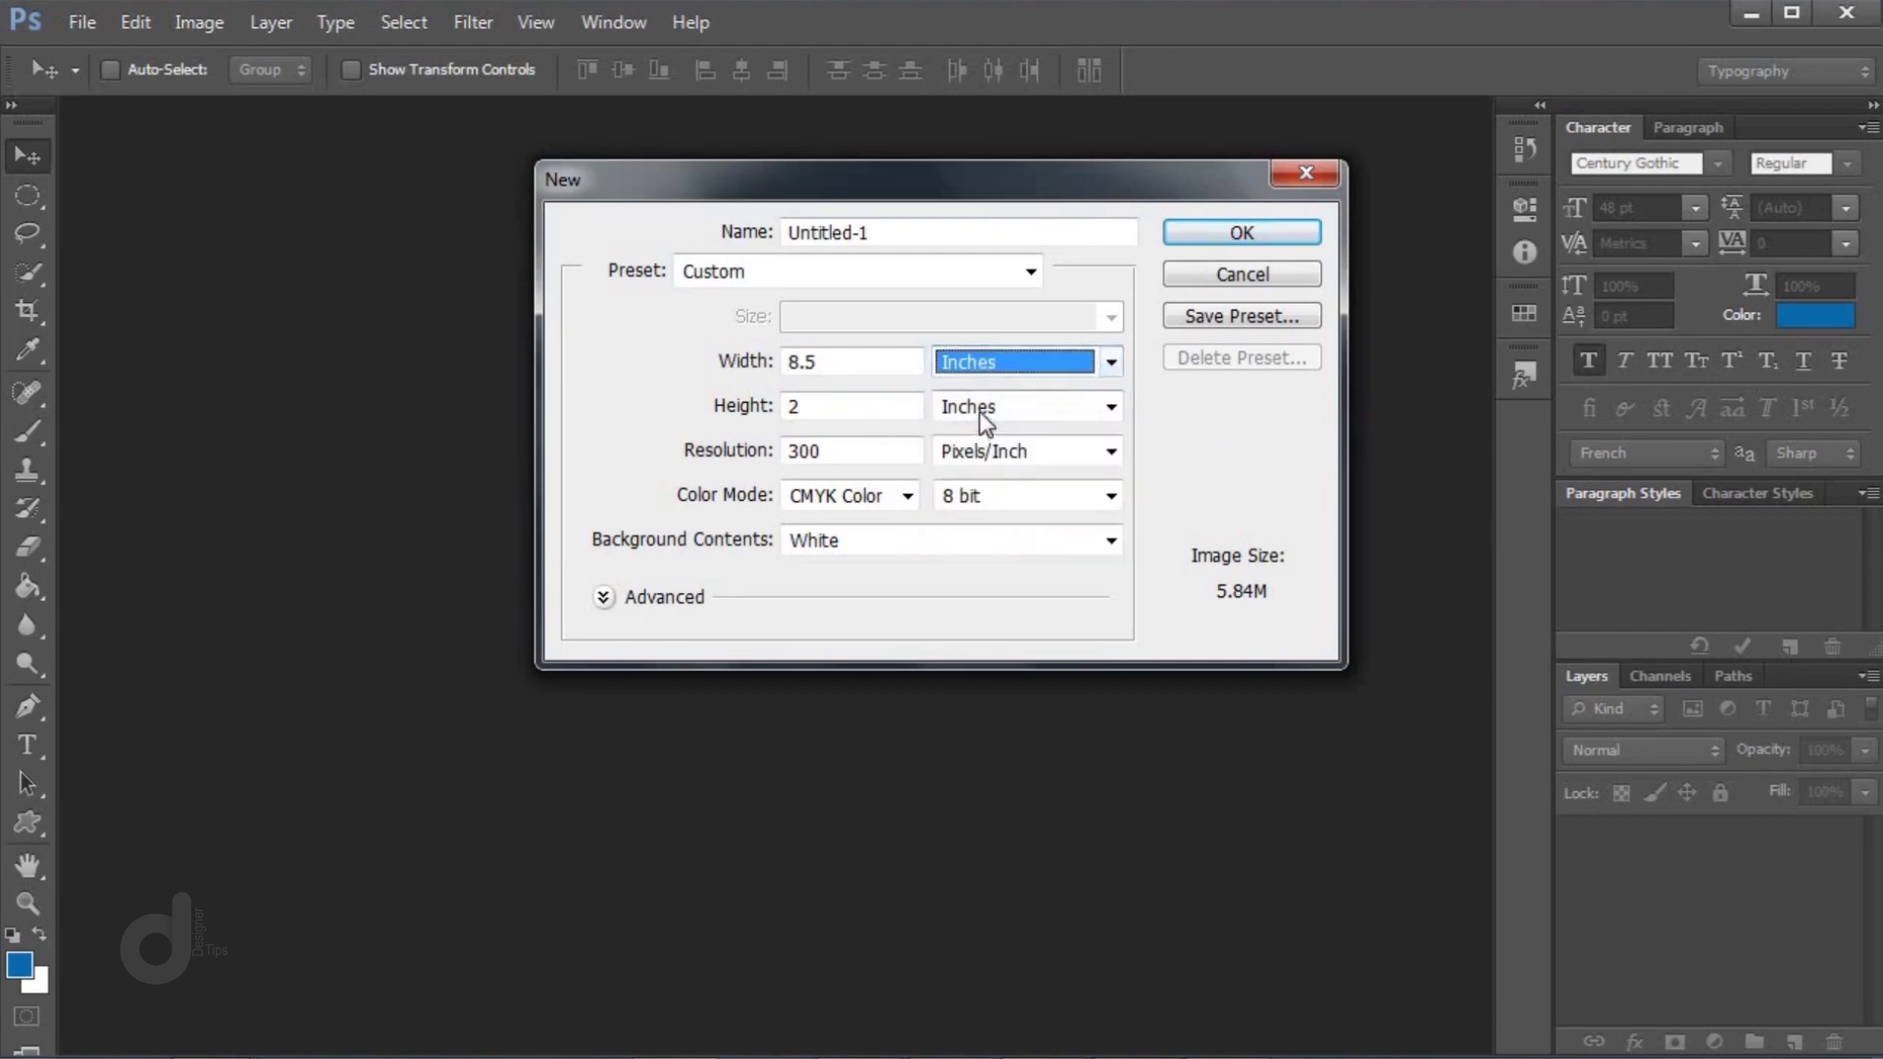
click(787, 411)
text(11)
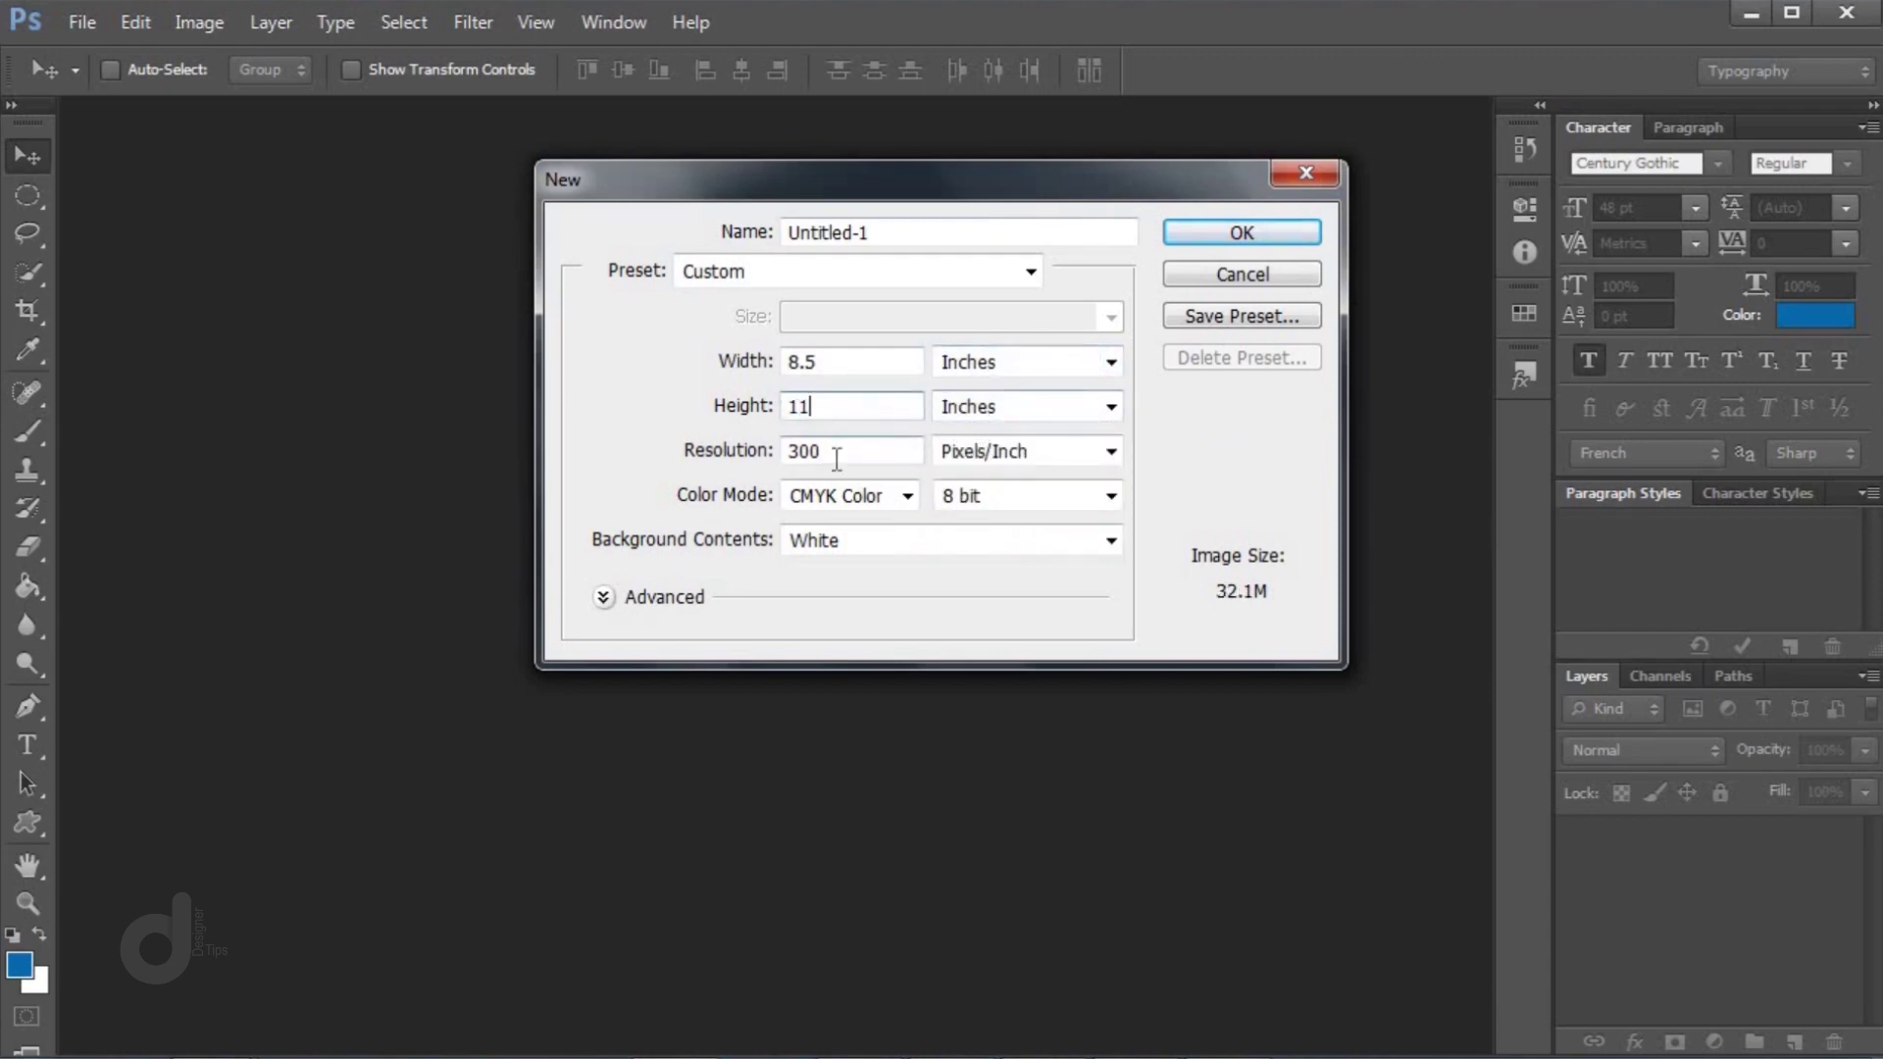
click(871, 498)
click(872, 499)
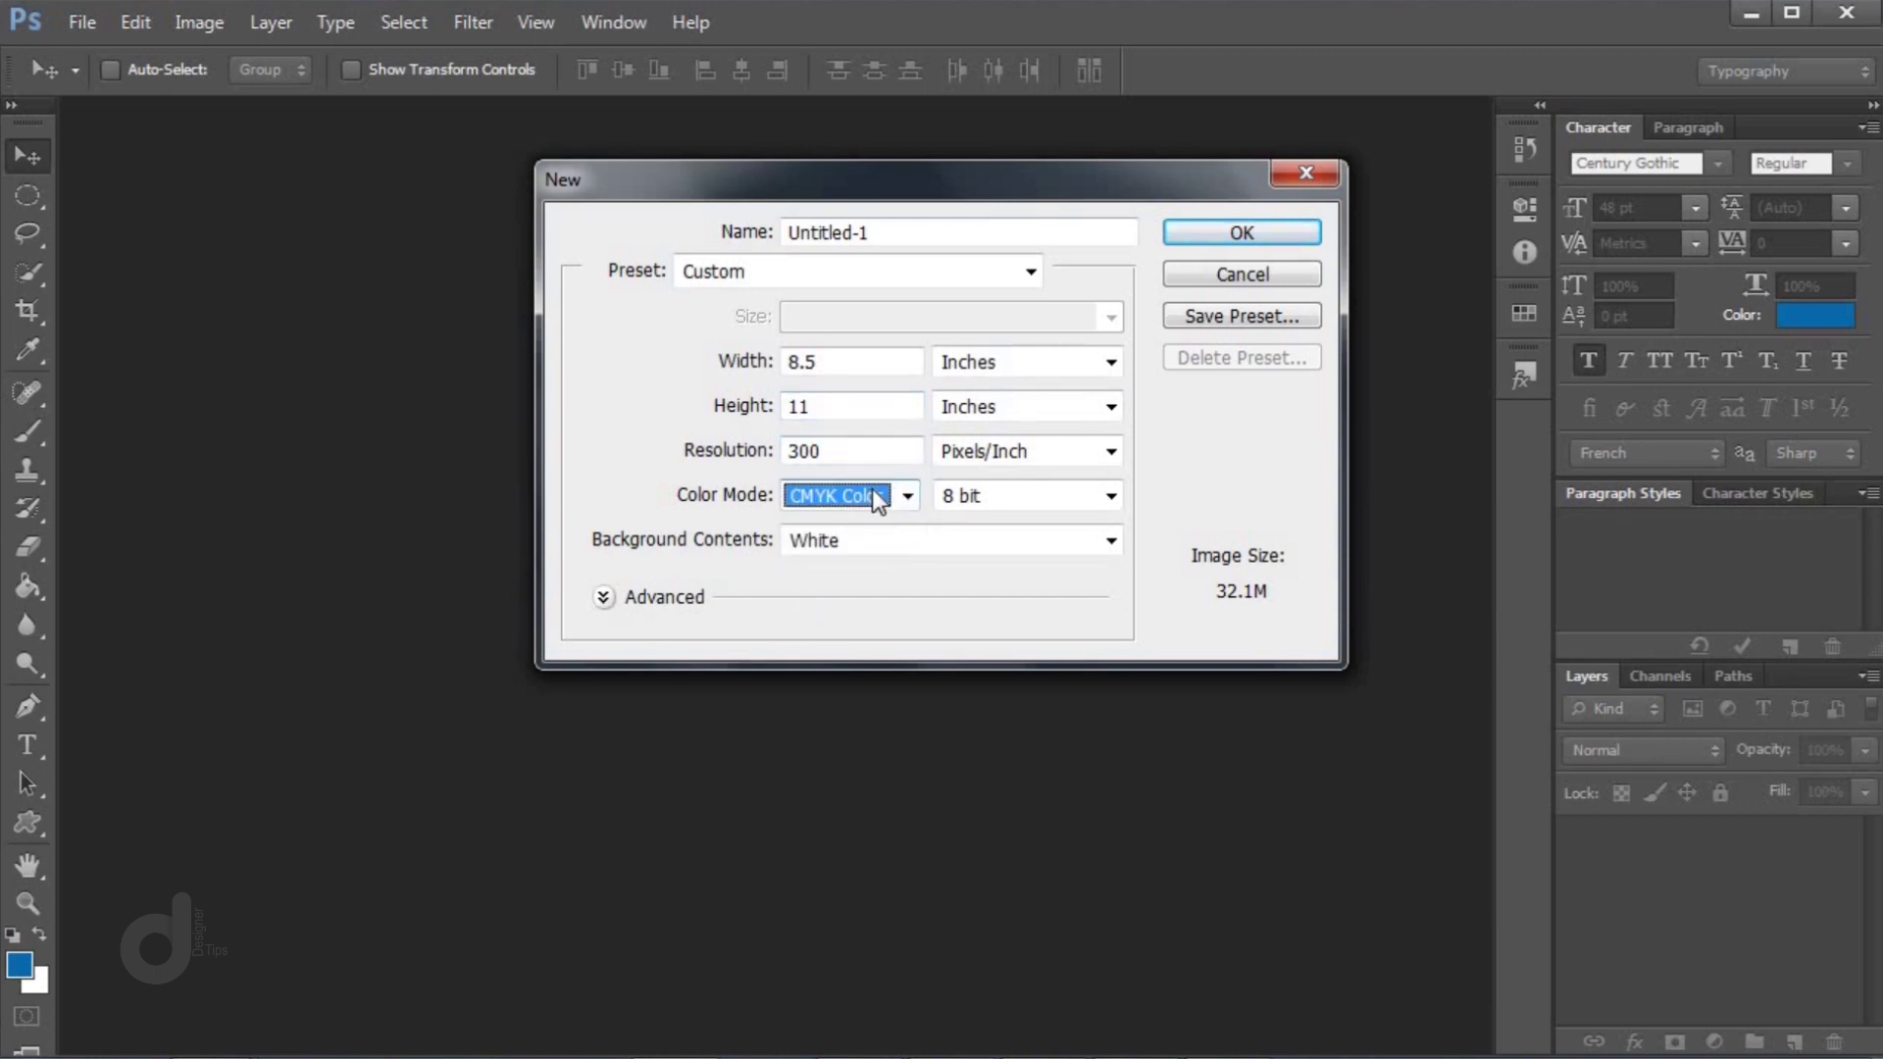
click(1181, 239)
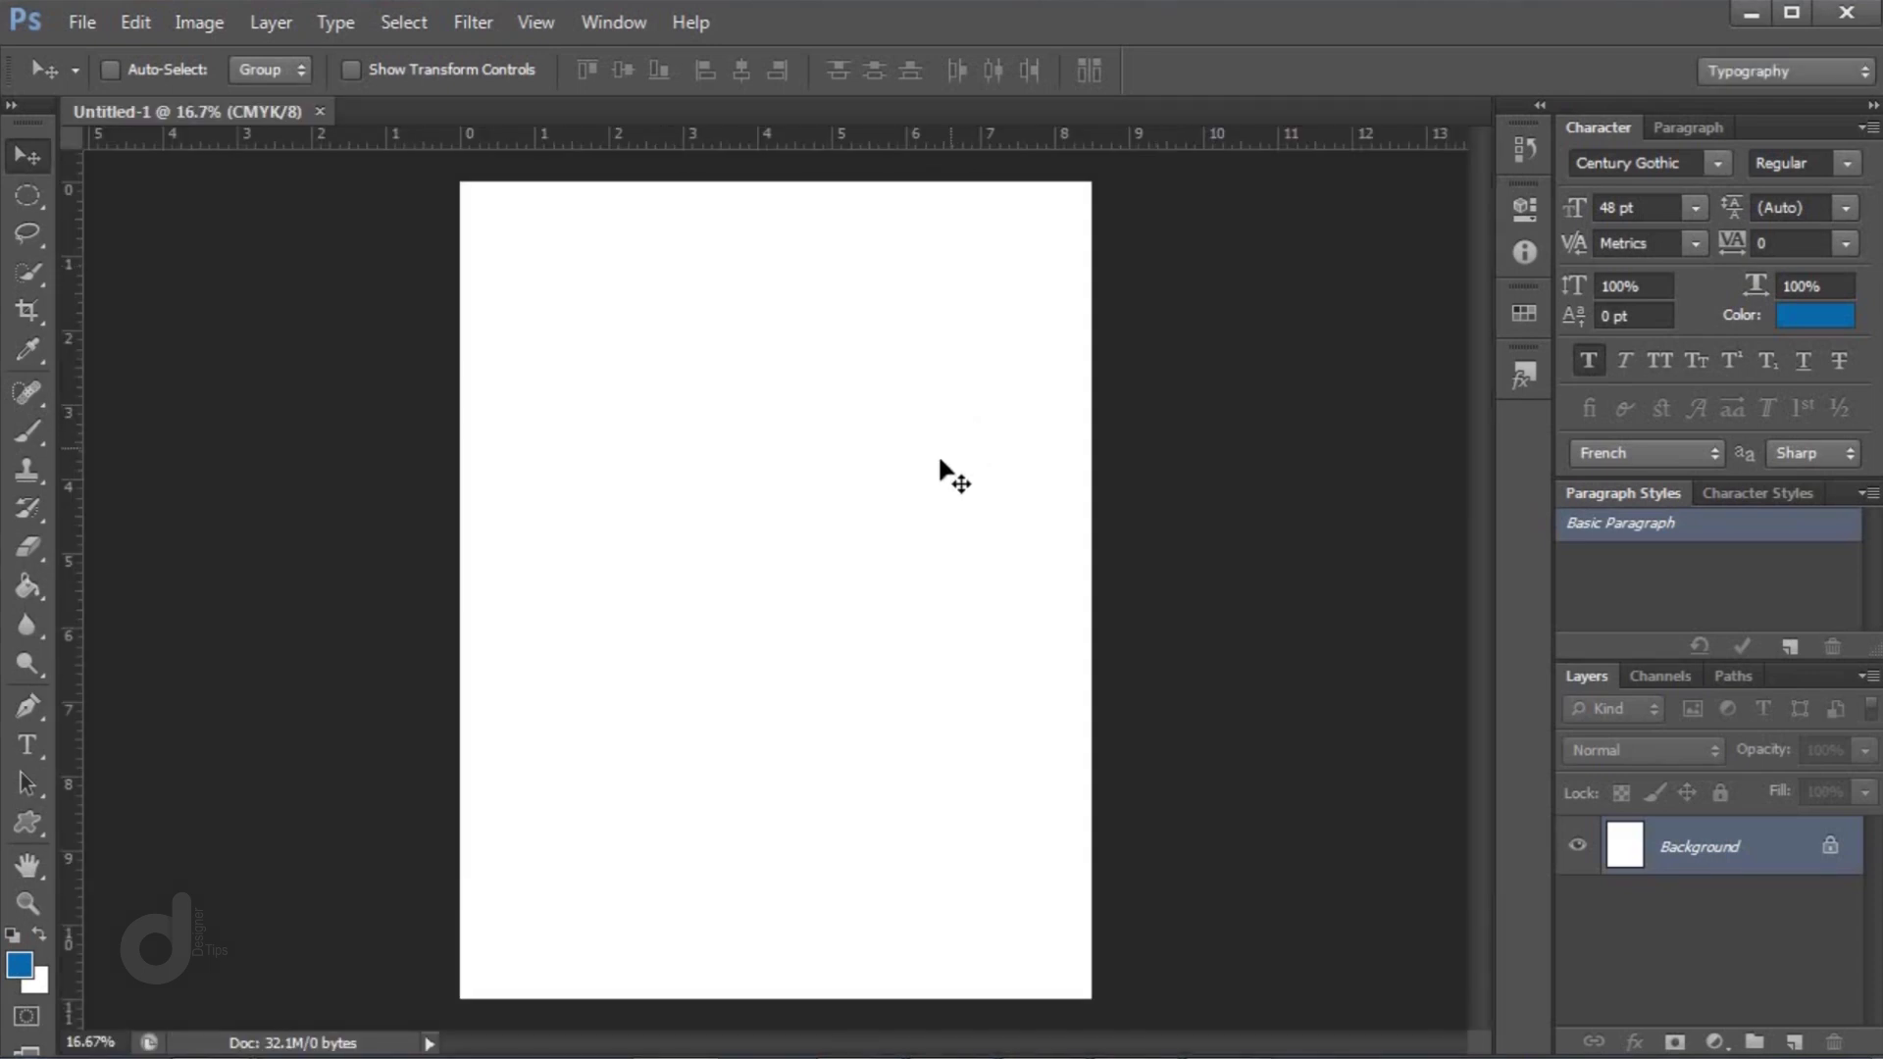
Place the 15120-architecture-blue-269077 photo into the document
click(84, 19)
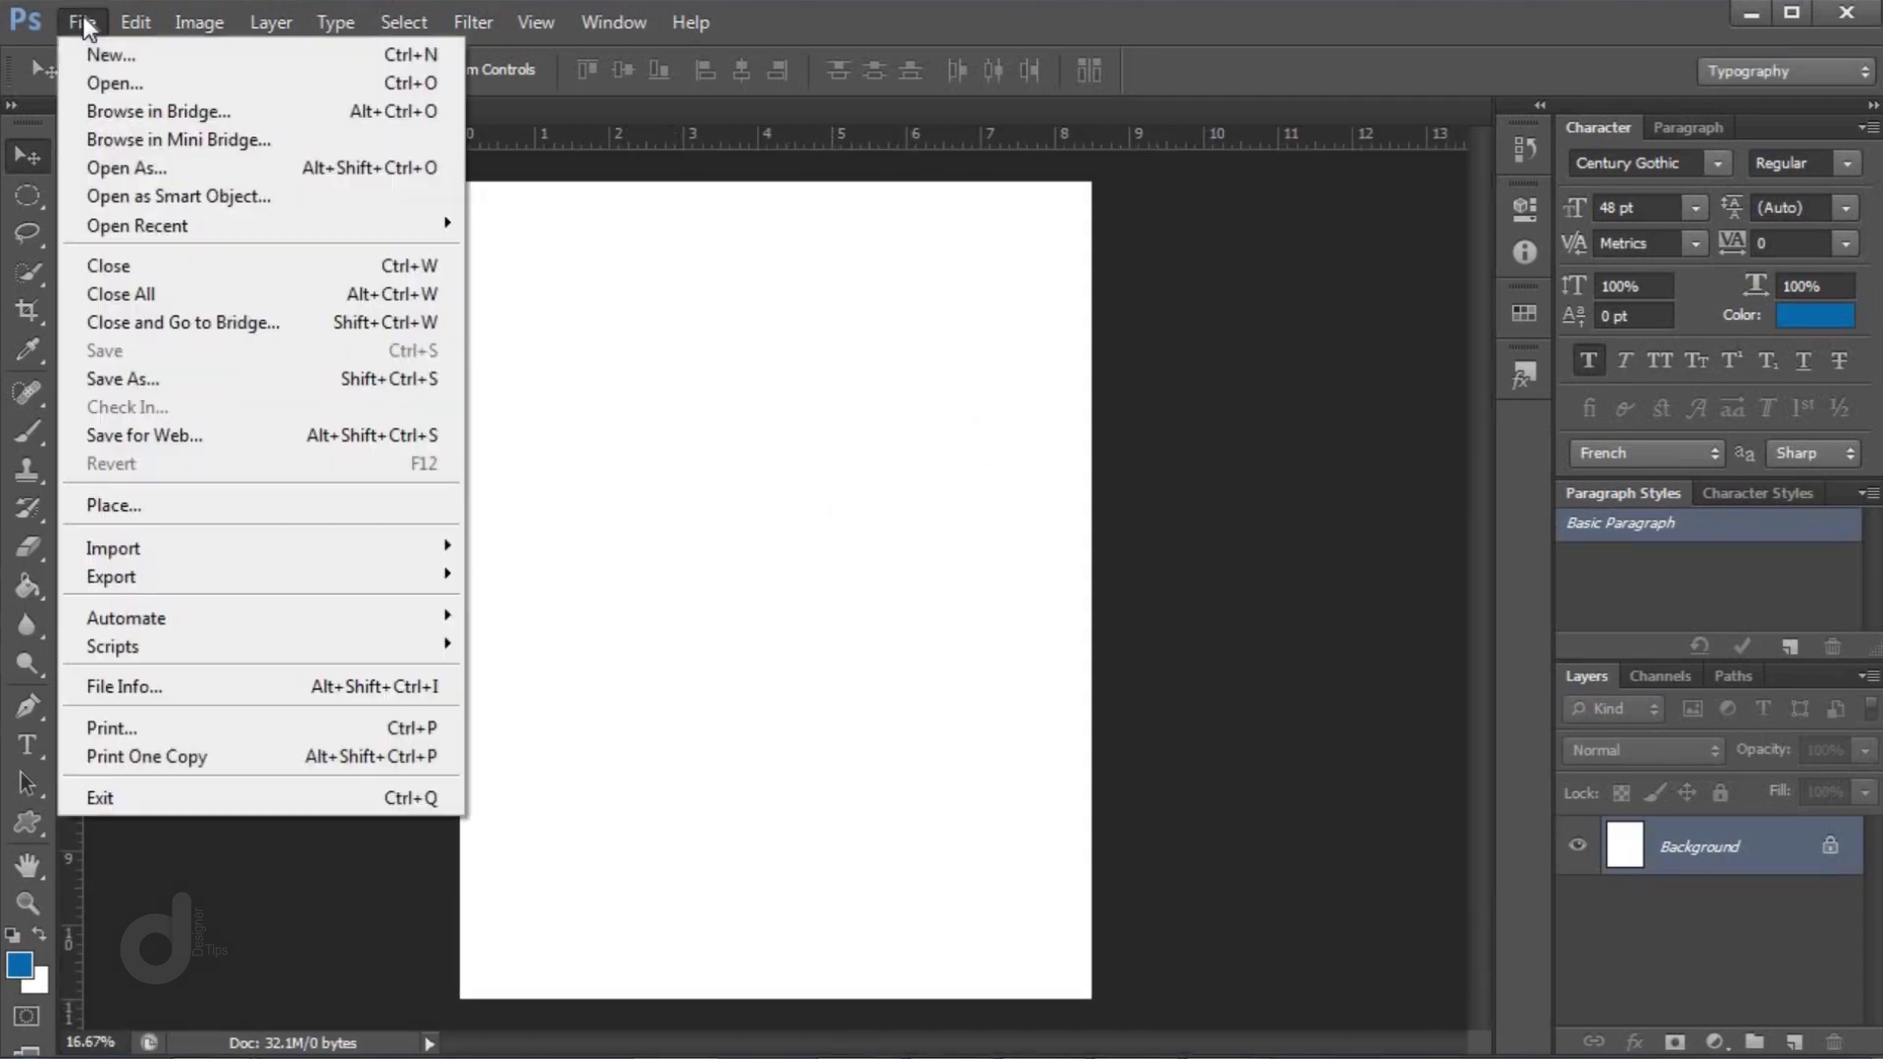
click(125, 502)
click(736, 300)
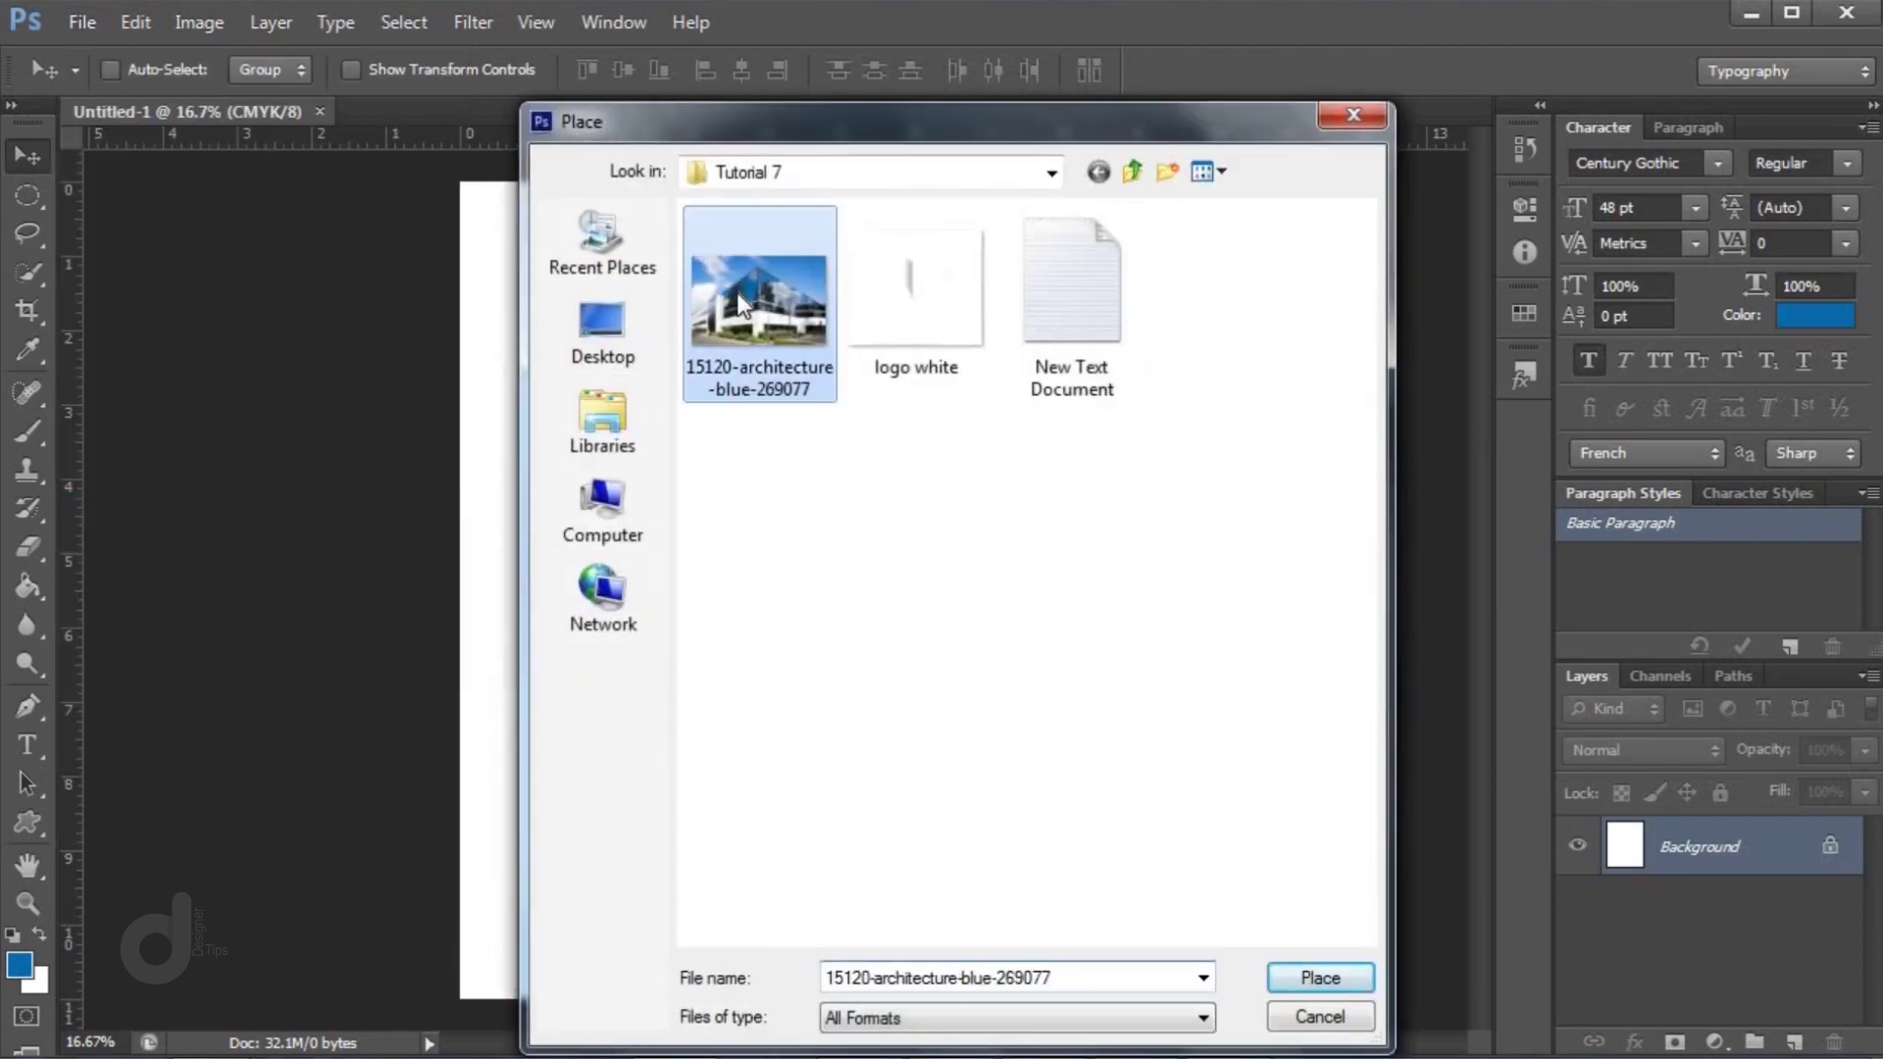
click(1319, 978)
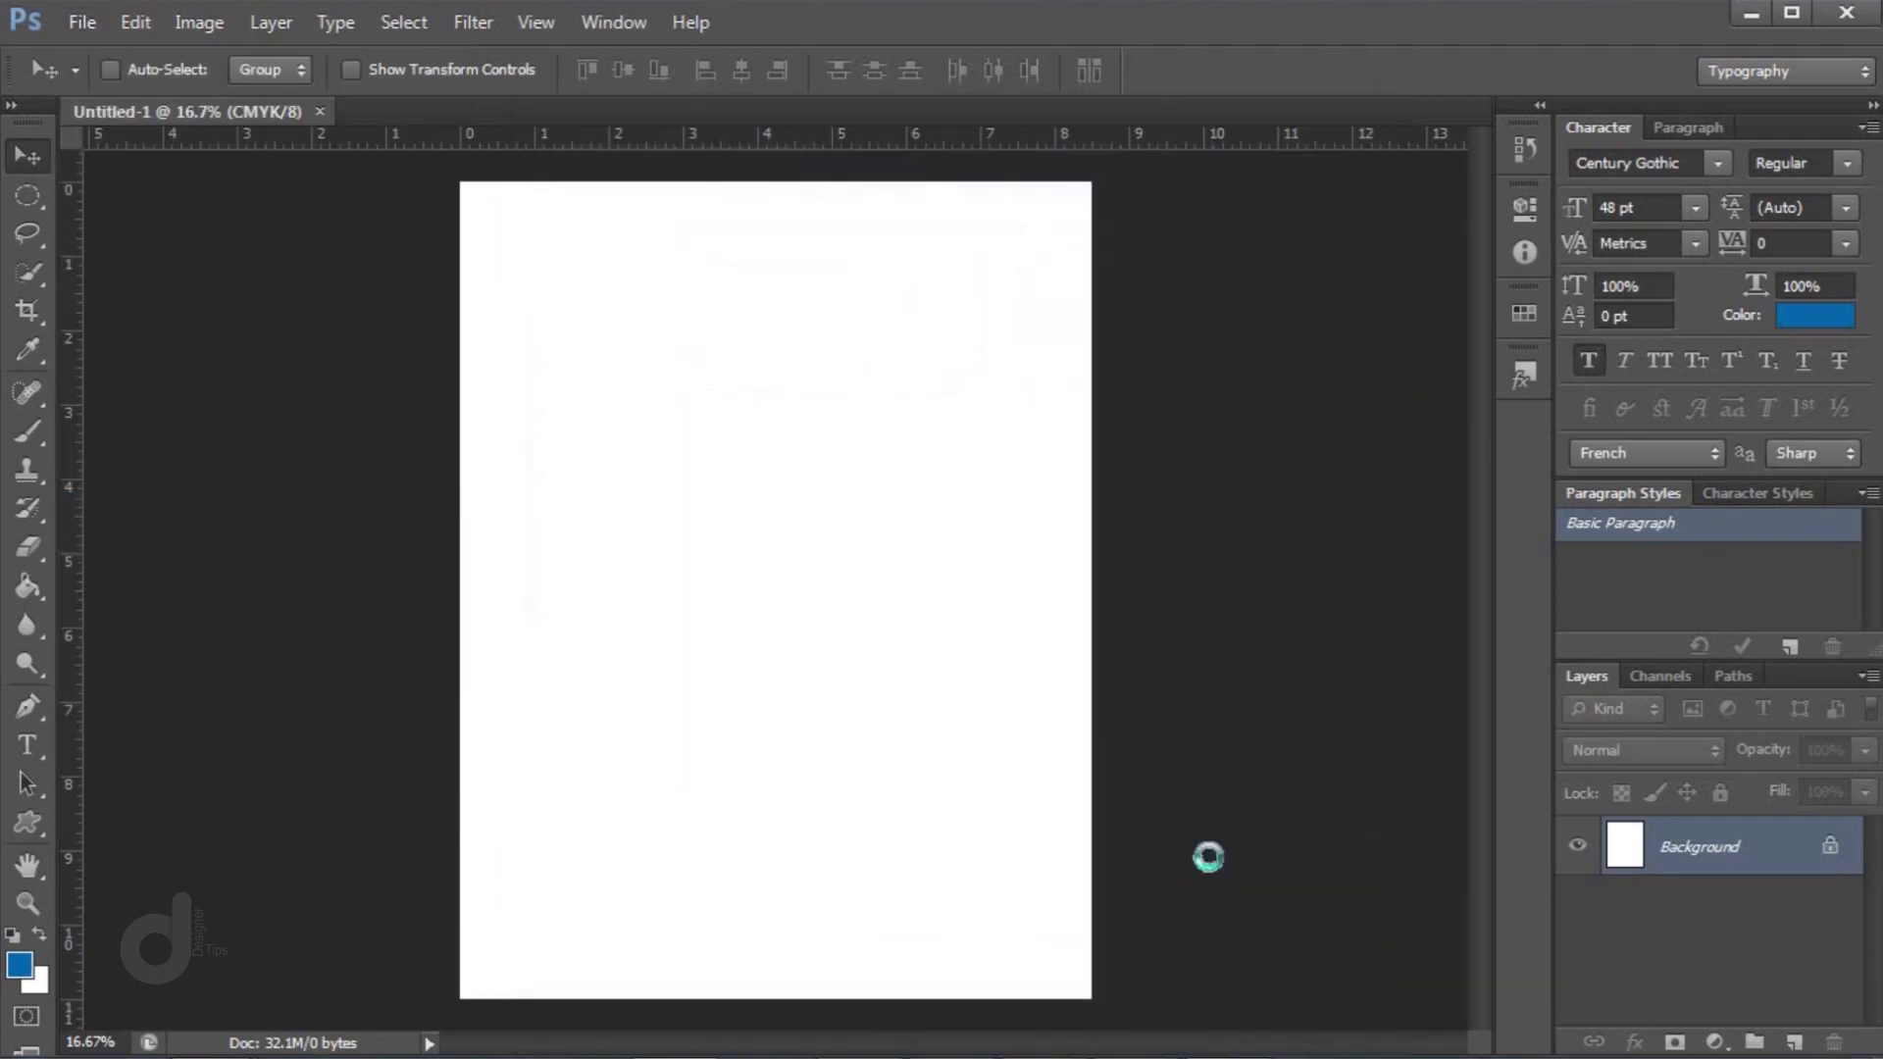
Enlarge and position the photo so it spans the top of the page
drag(1002, 608, 1002, 433)
drag(1091, 601, 1319, 841)
drag(1061, 700, 1027, 605)
key(Return)
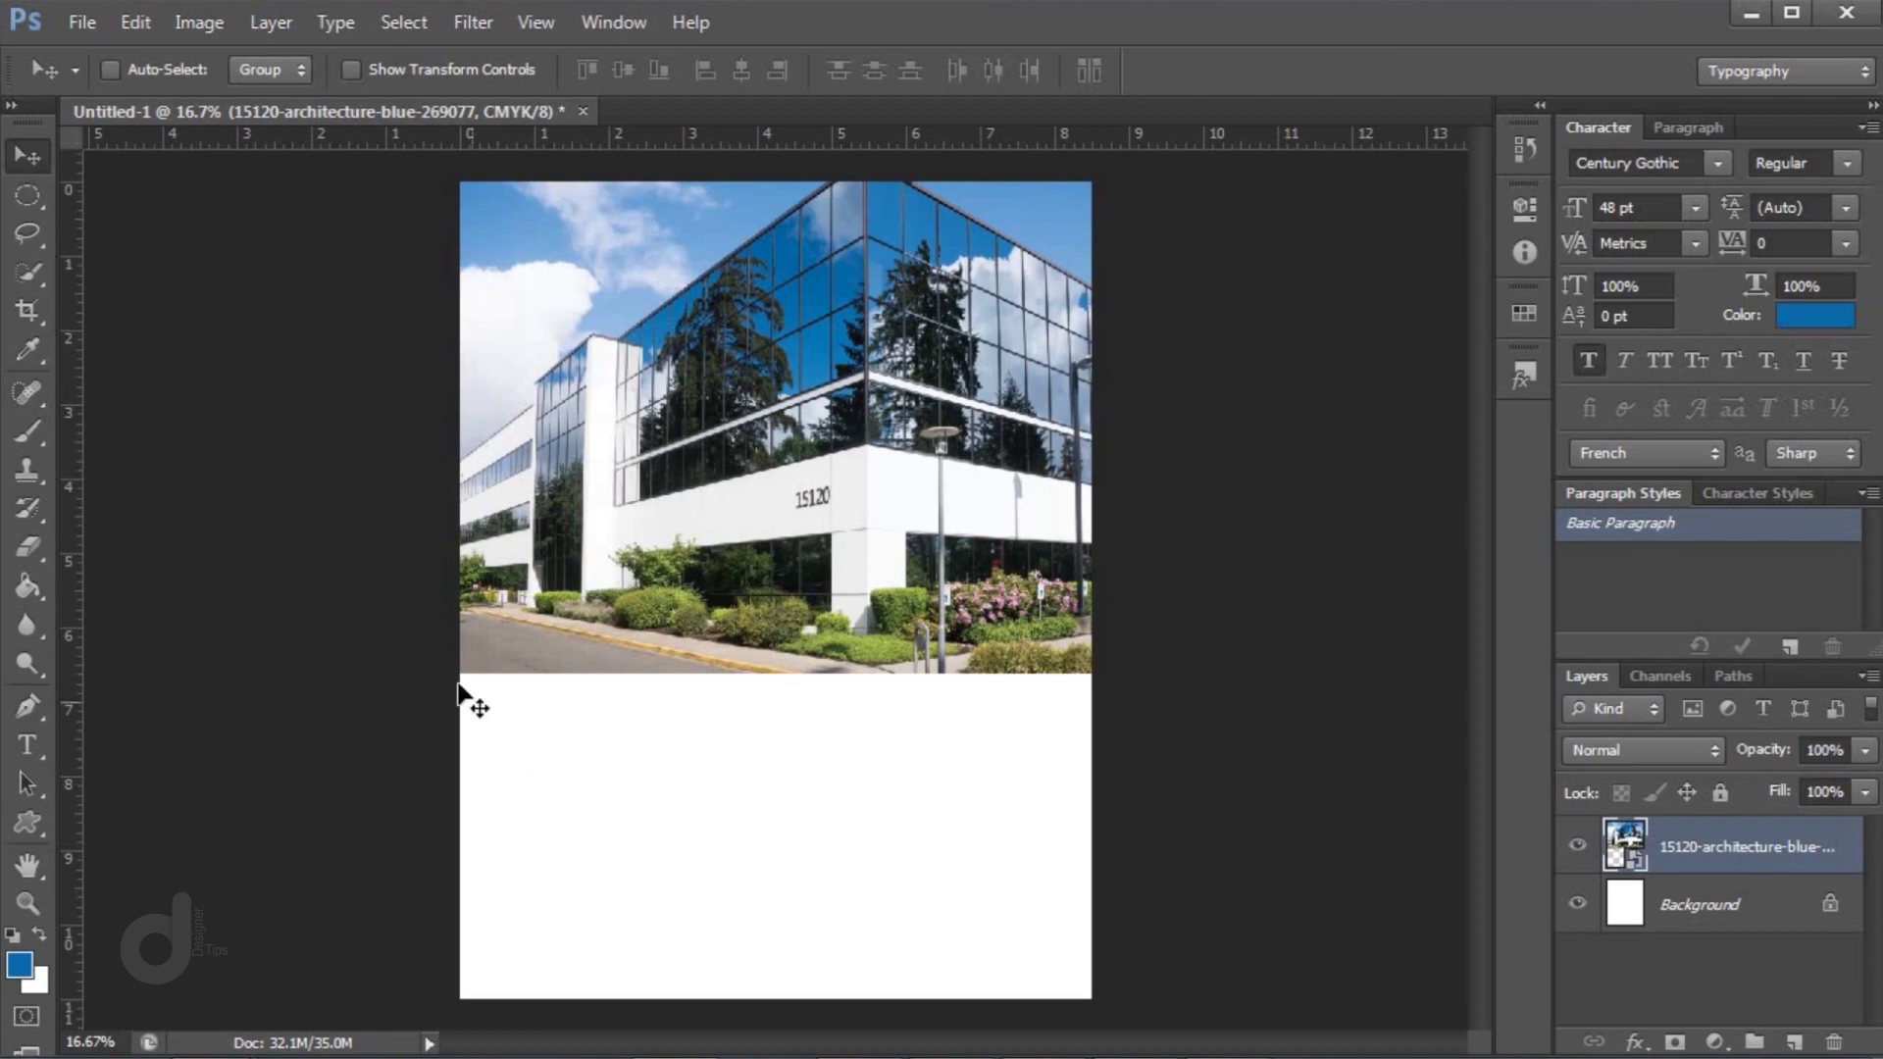
click(33, 196)
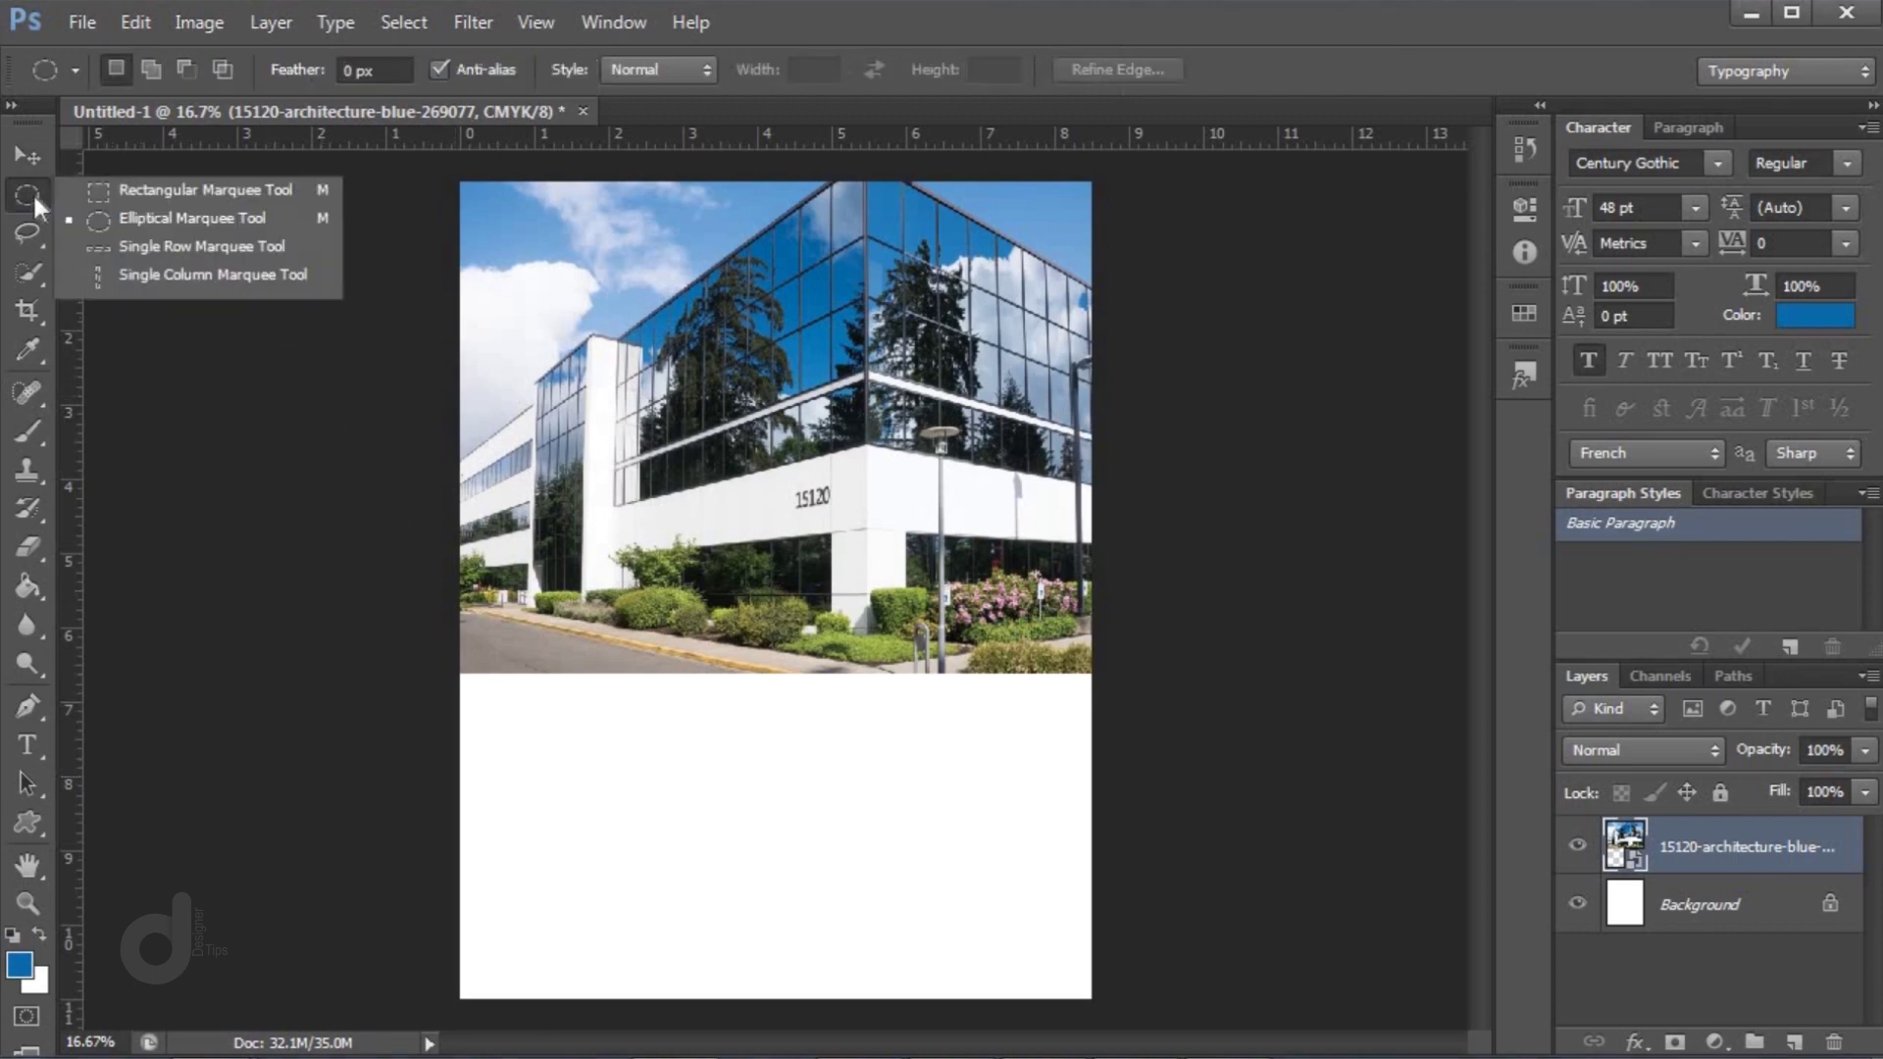
Select the blank area below the photo and add a new empty layer
click(120, 191)
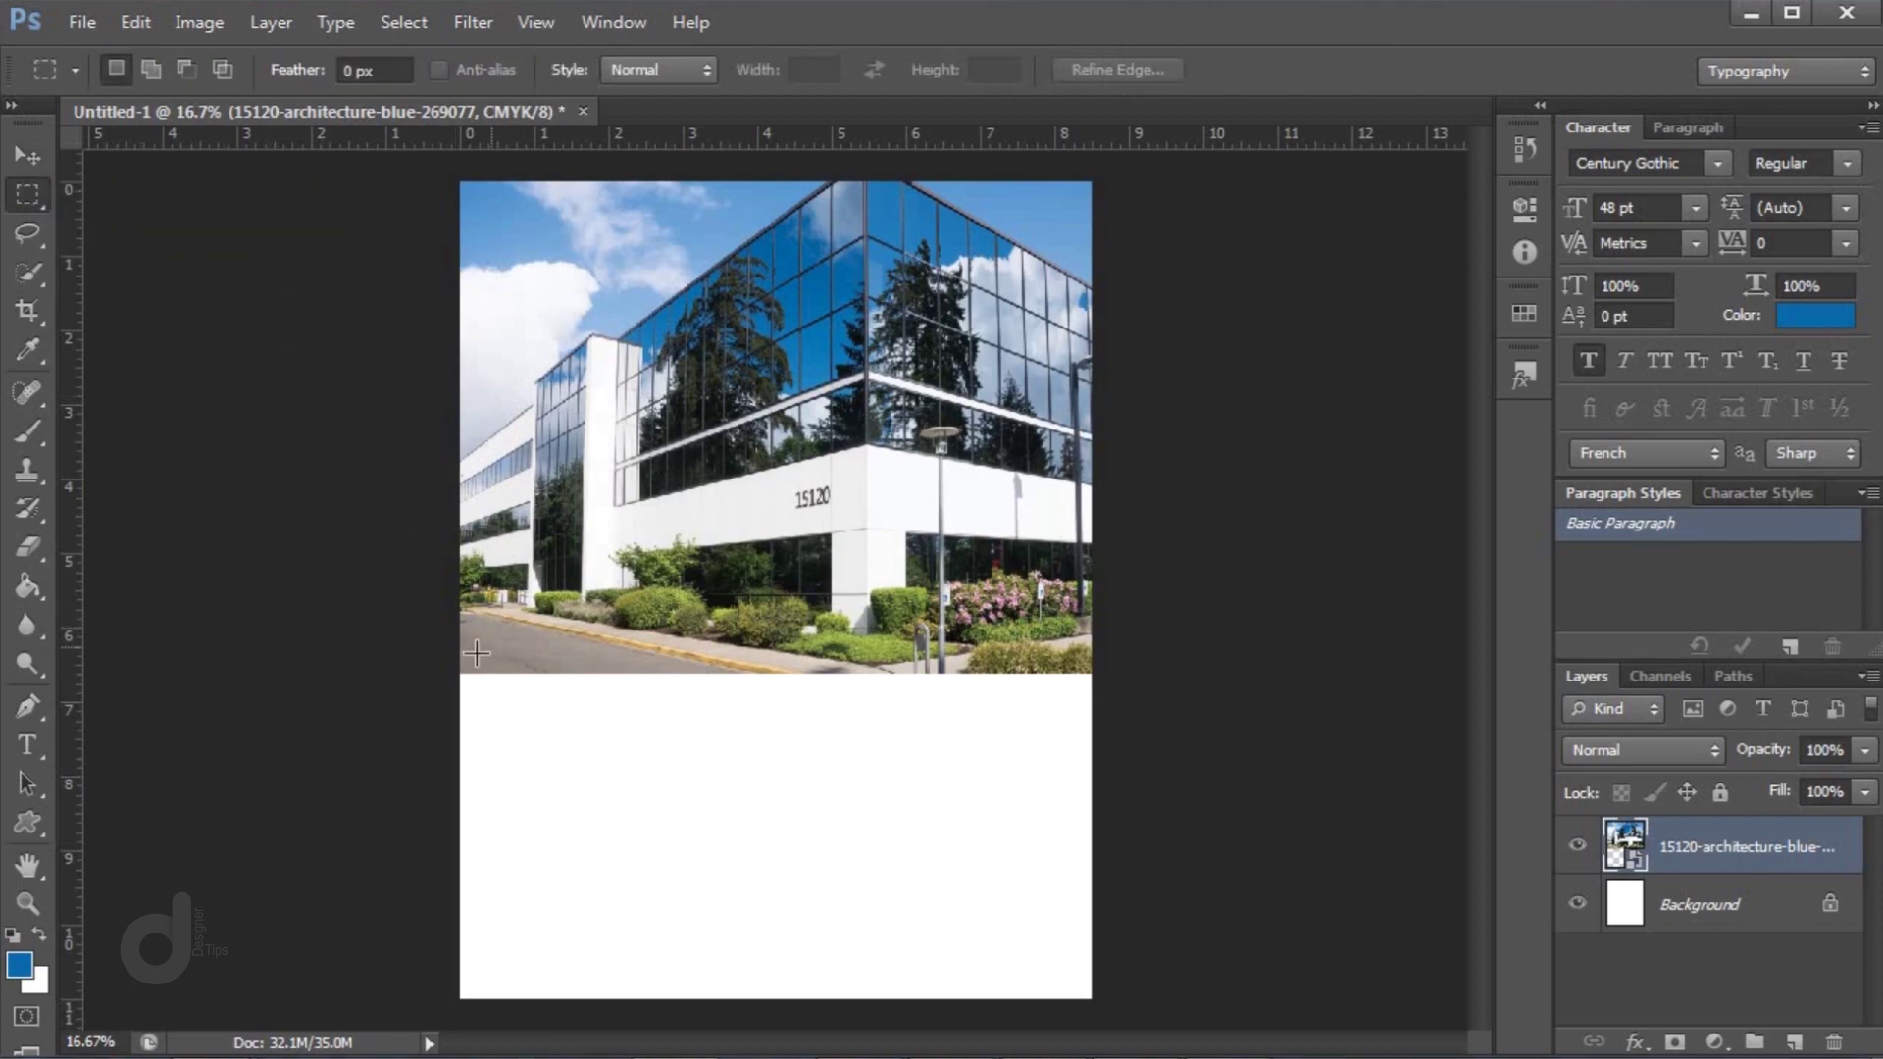
drag(420, 670, 1111, 1047)
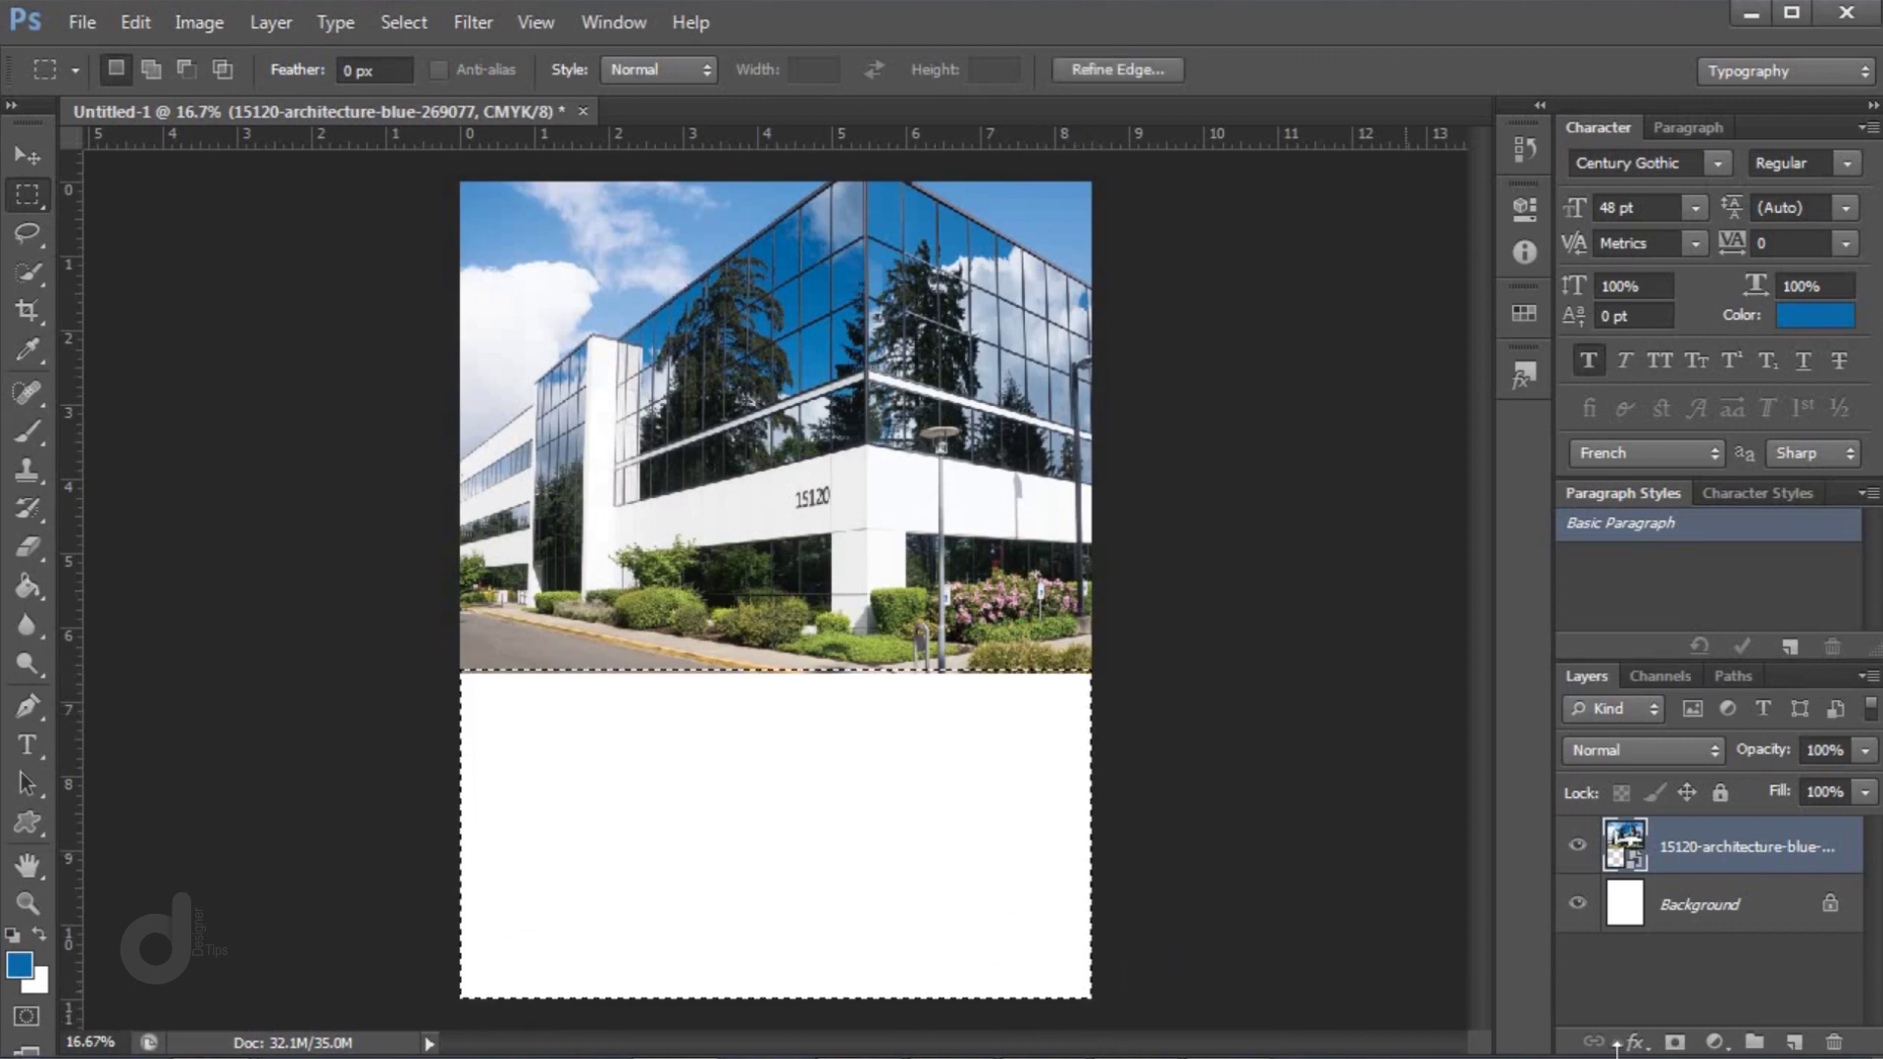
click(1795, 1041)
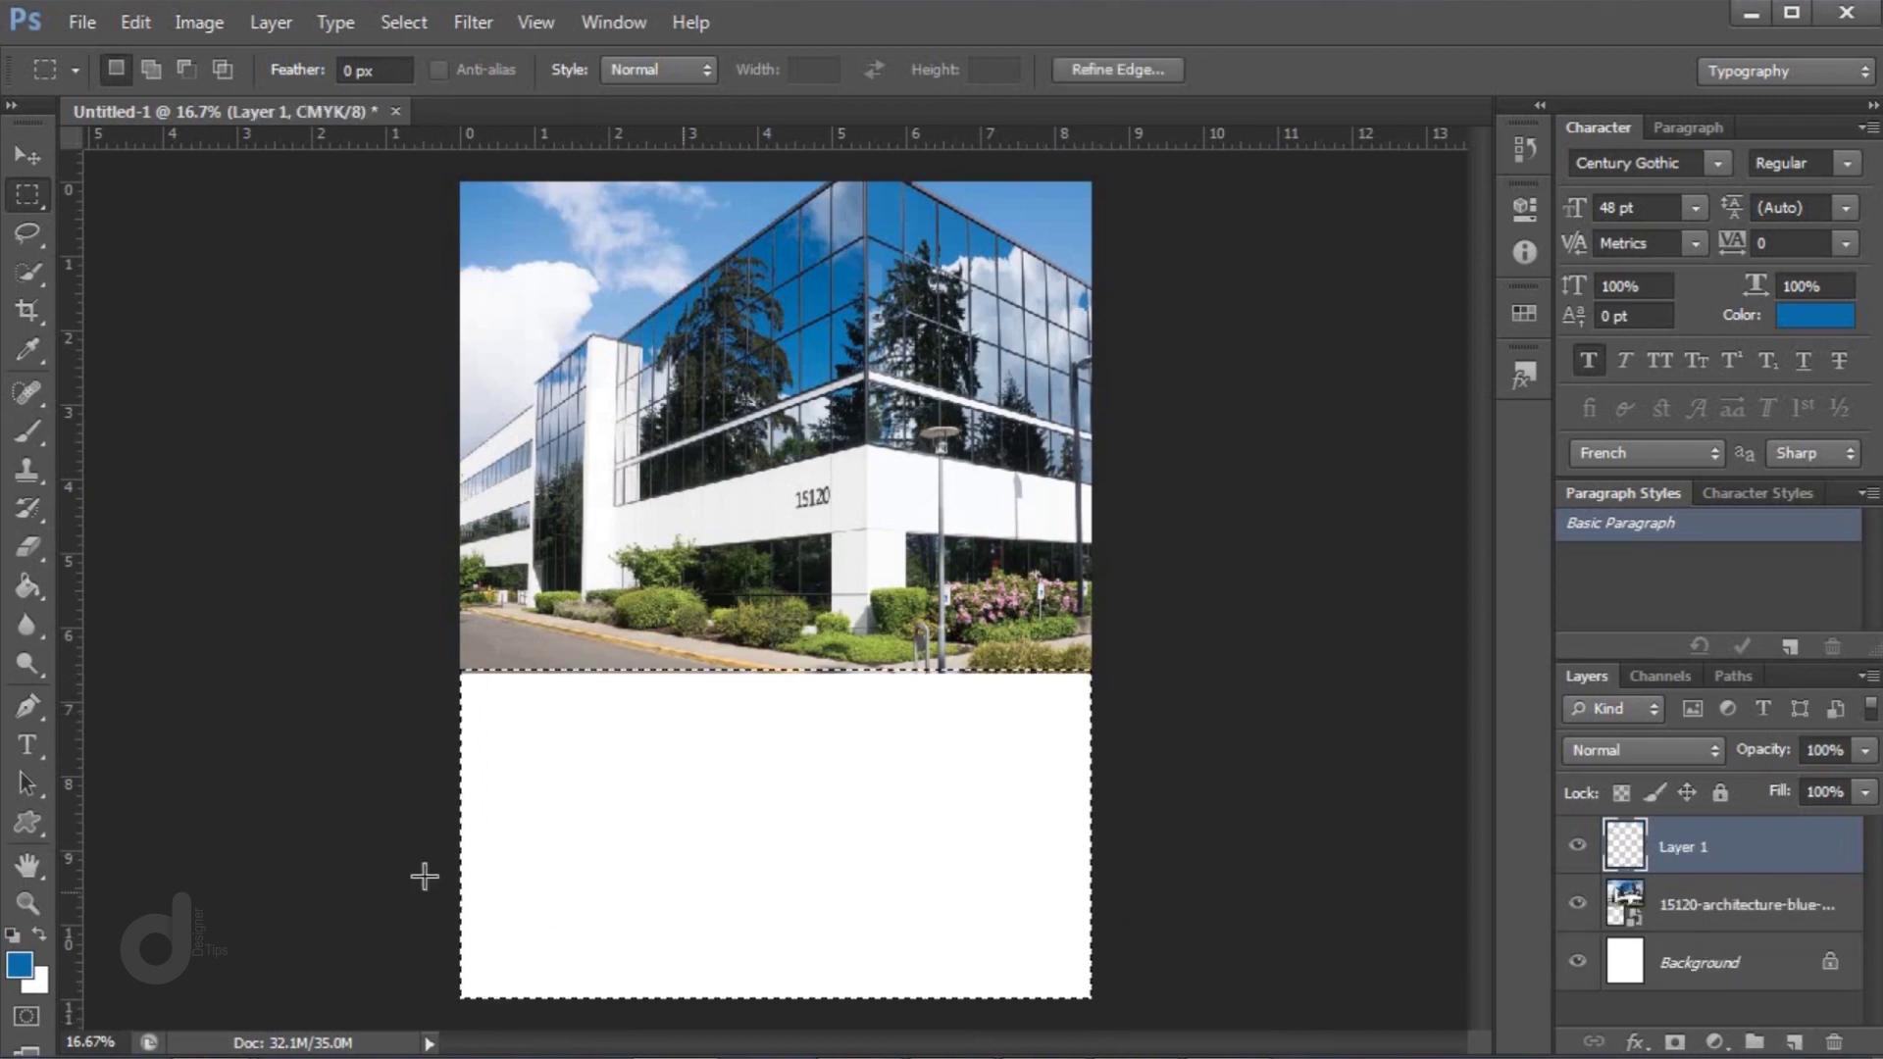
Set the foreground colour to dark navy 0a3551
click(21, 963)
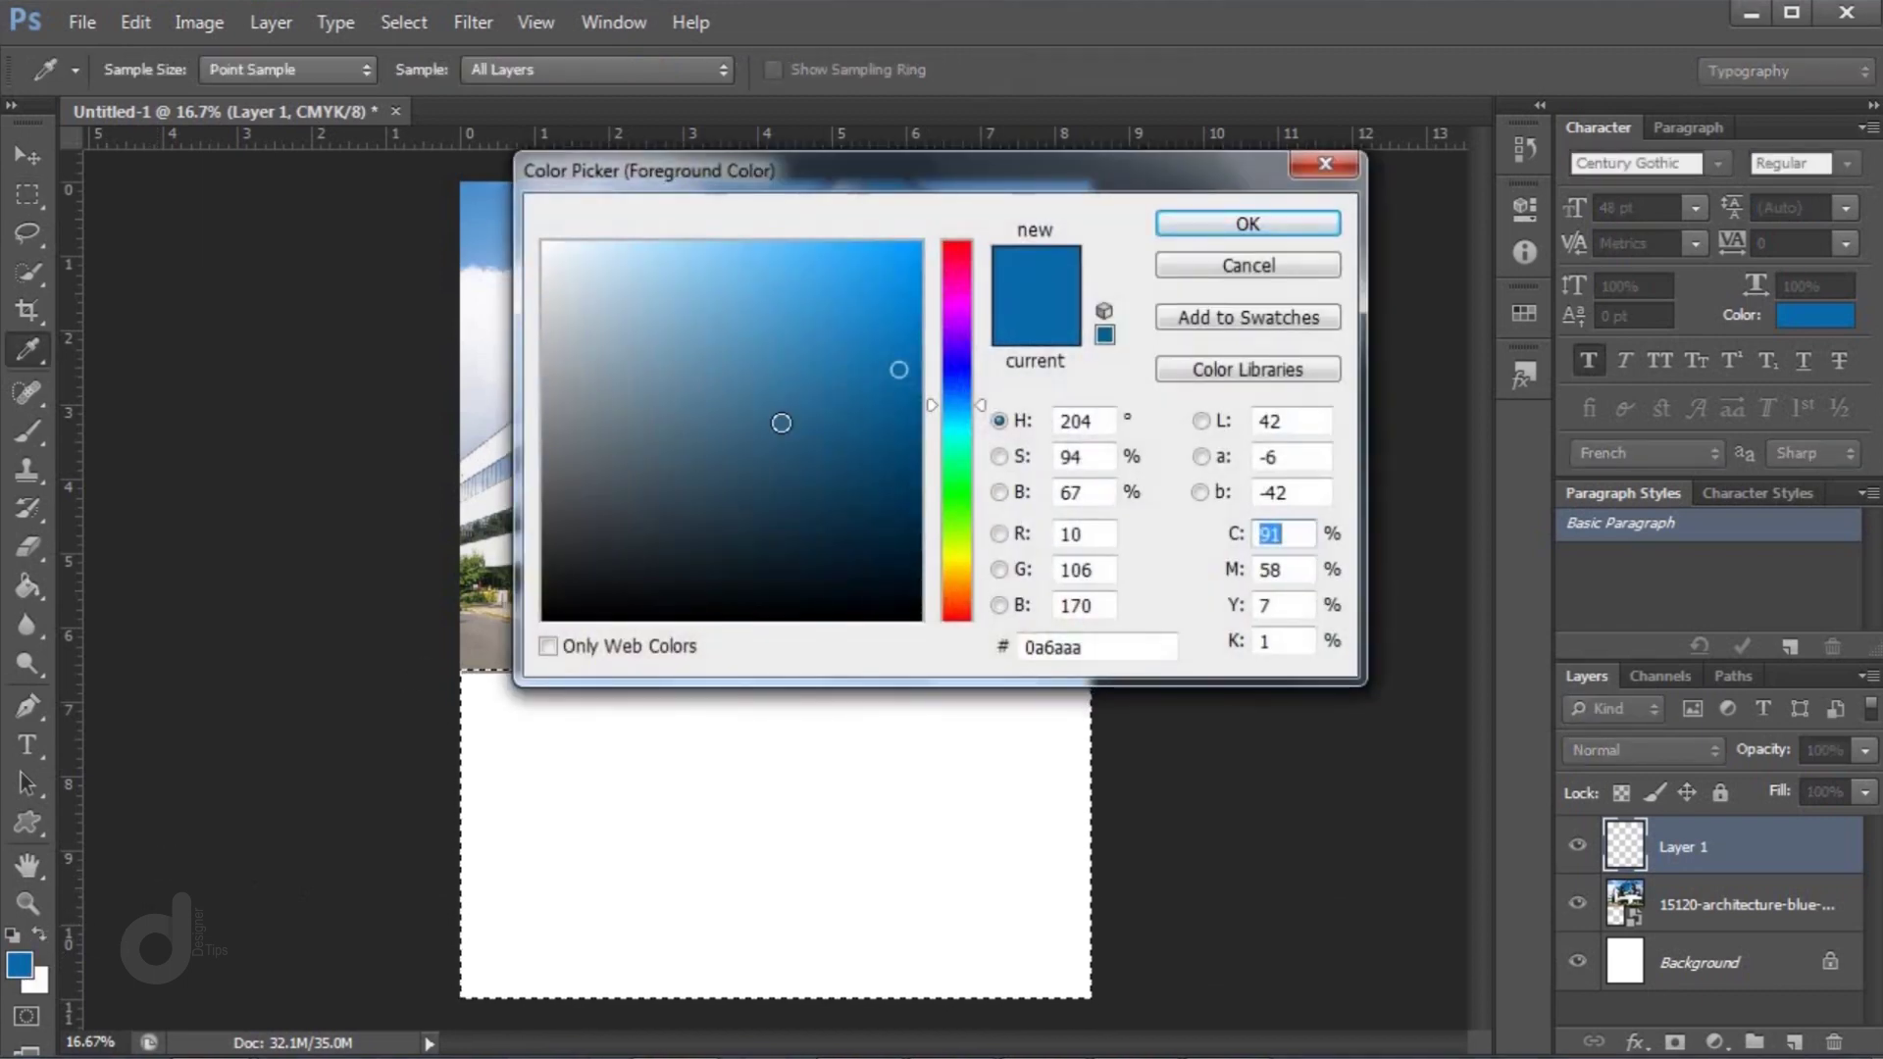
drag(1165, 647, 1012, 651)
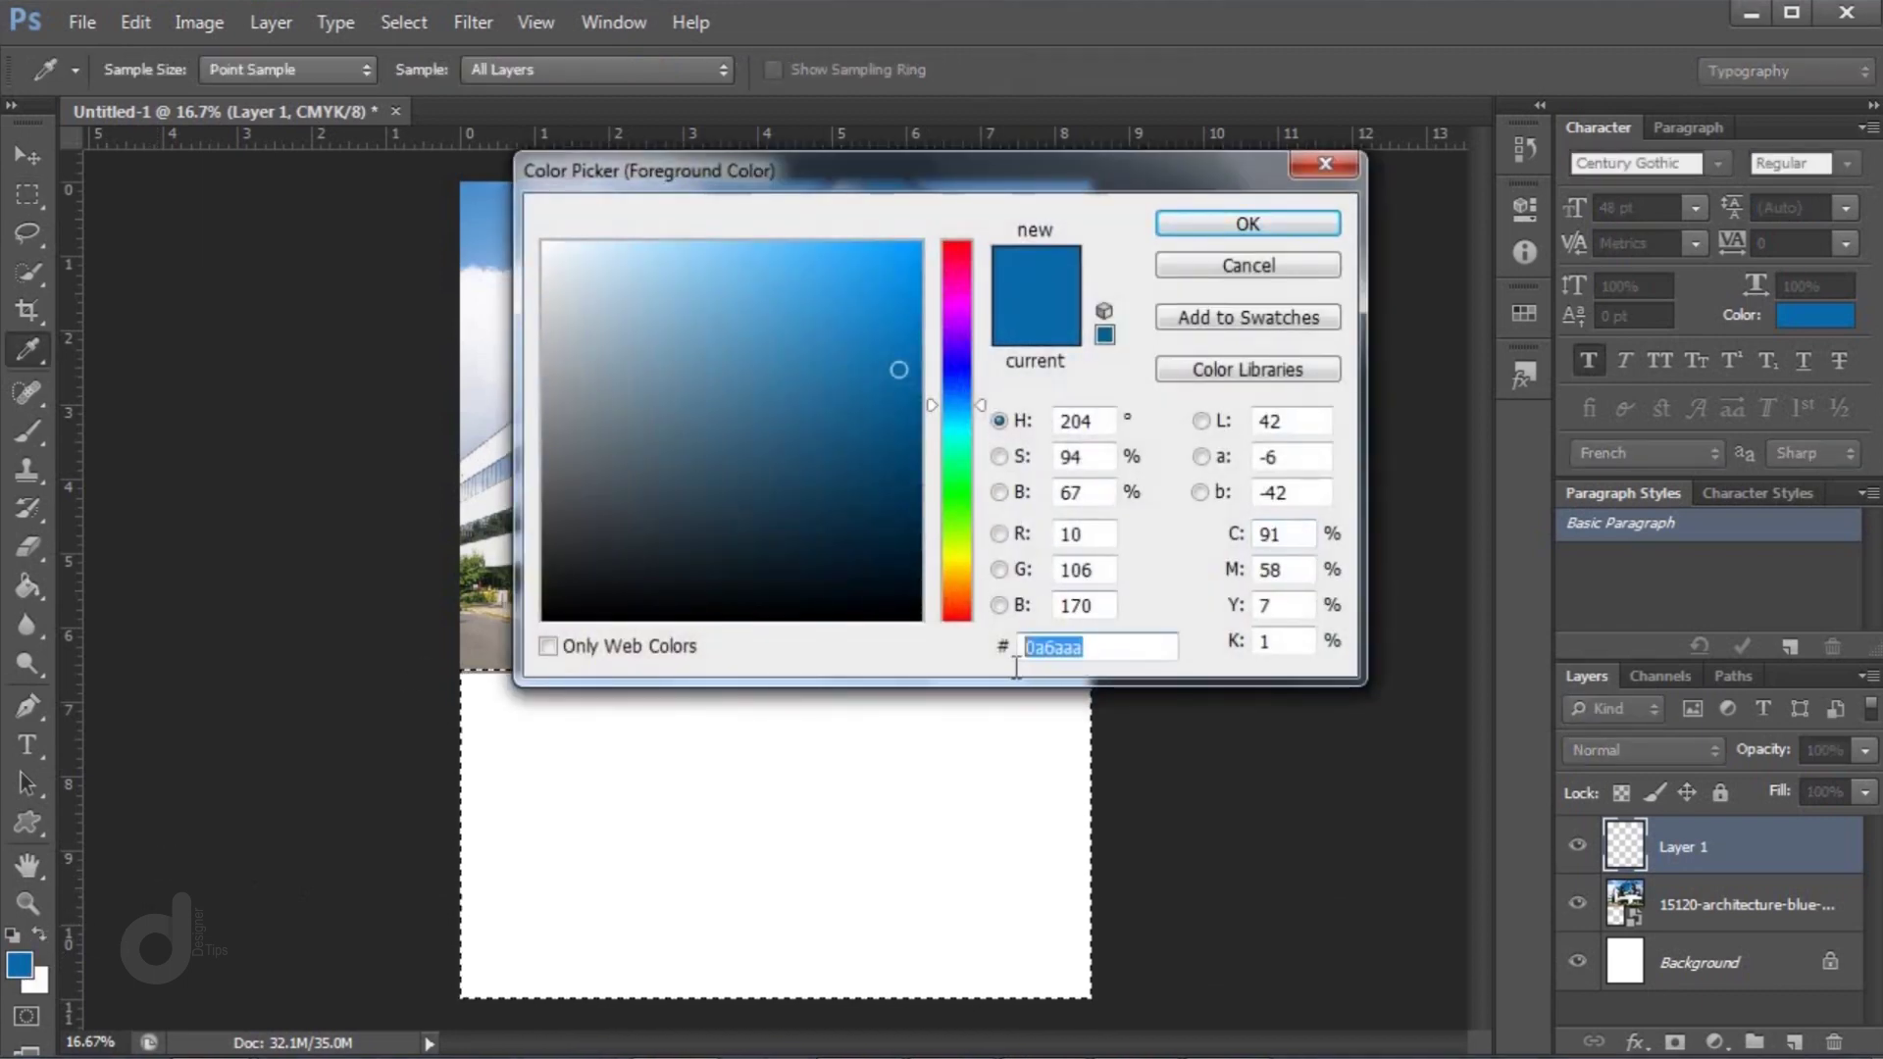
text(0a3551)
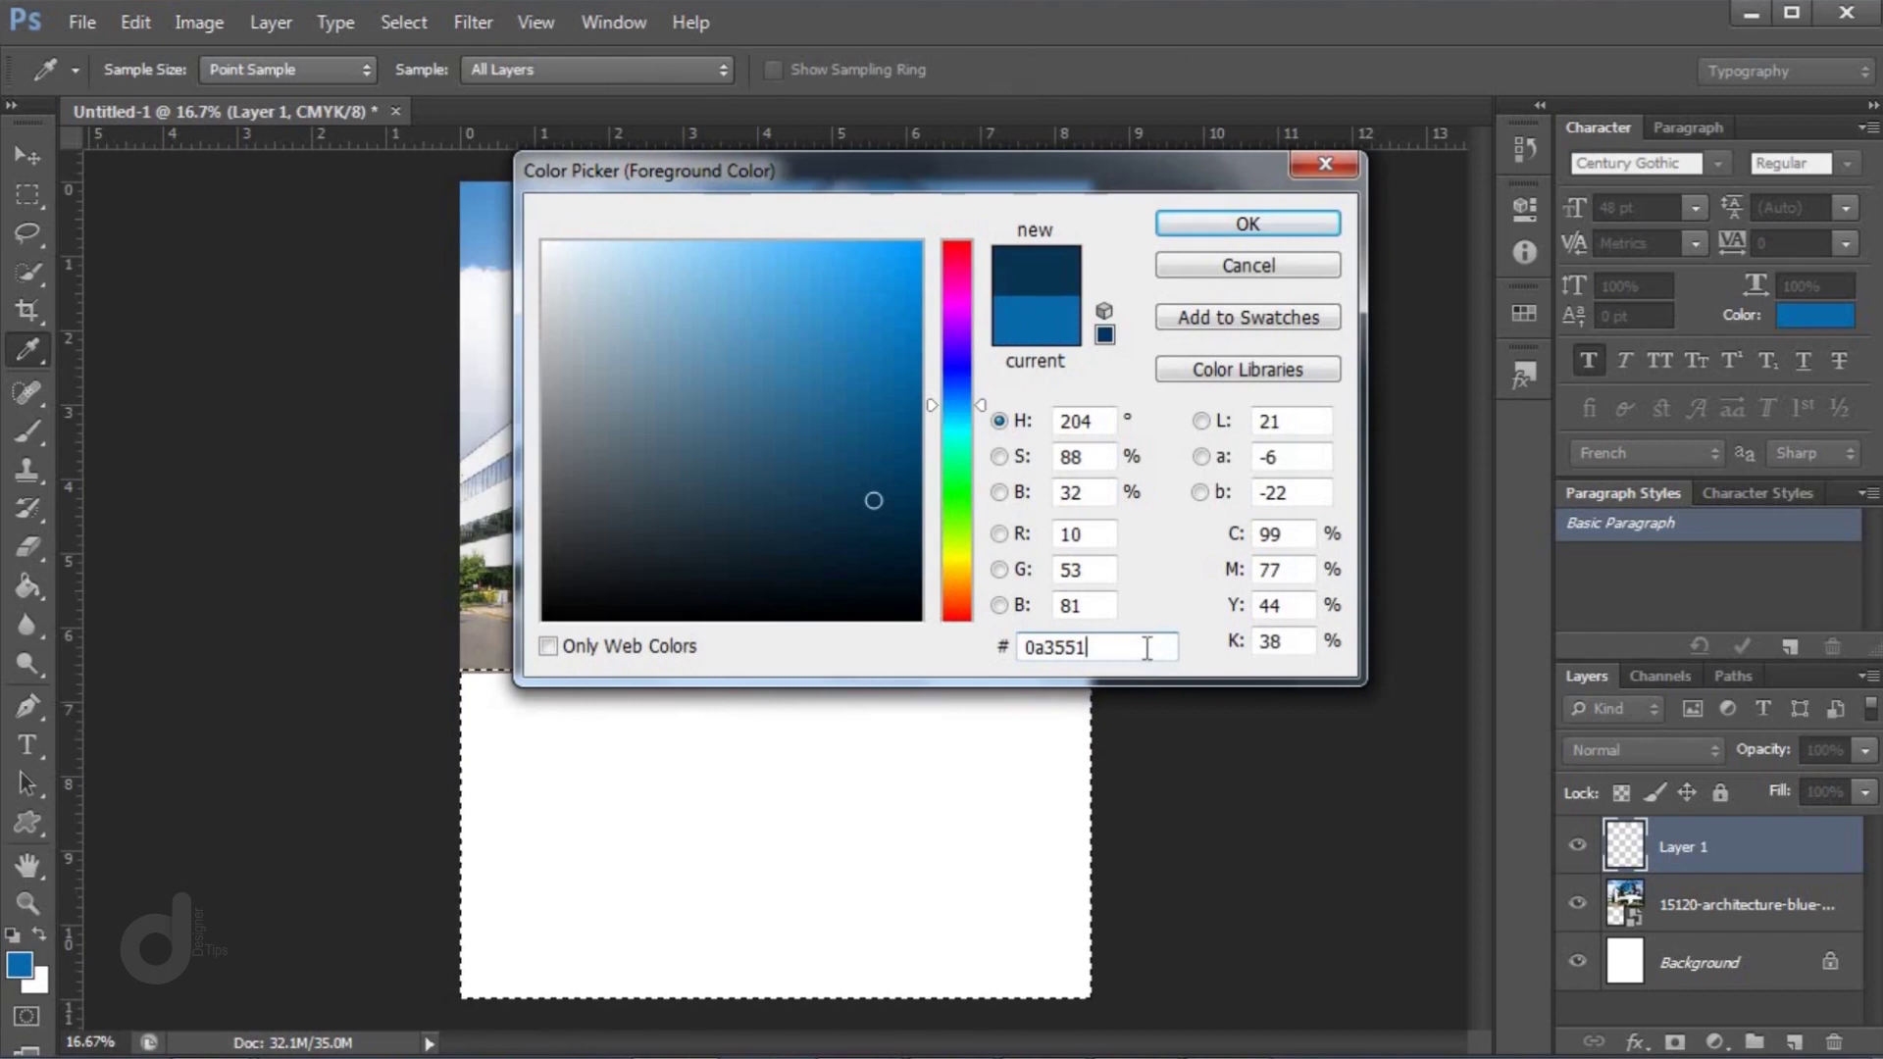
click(1204, 221)
key(m)
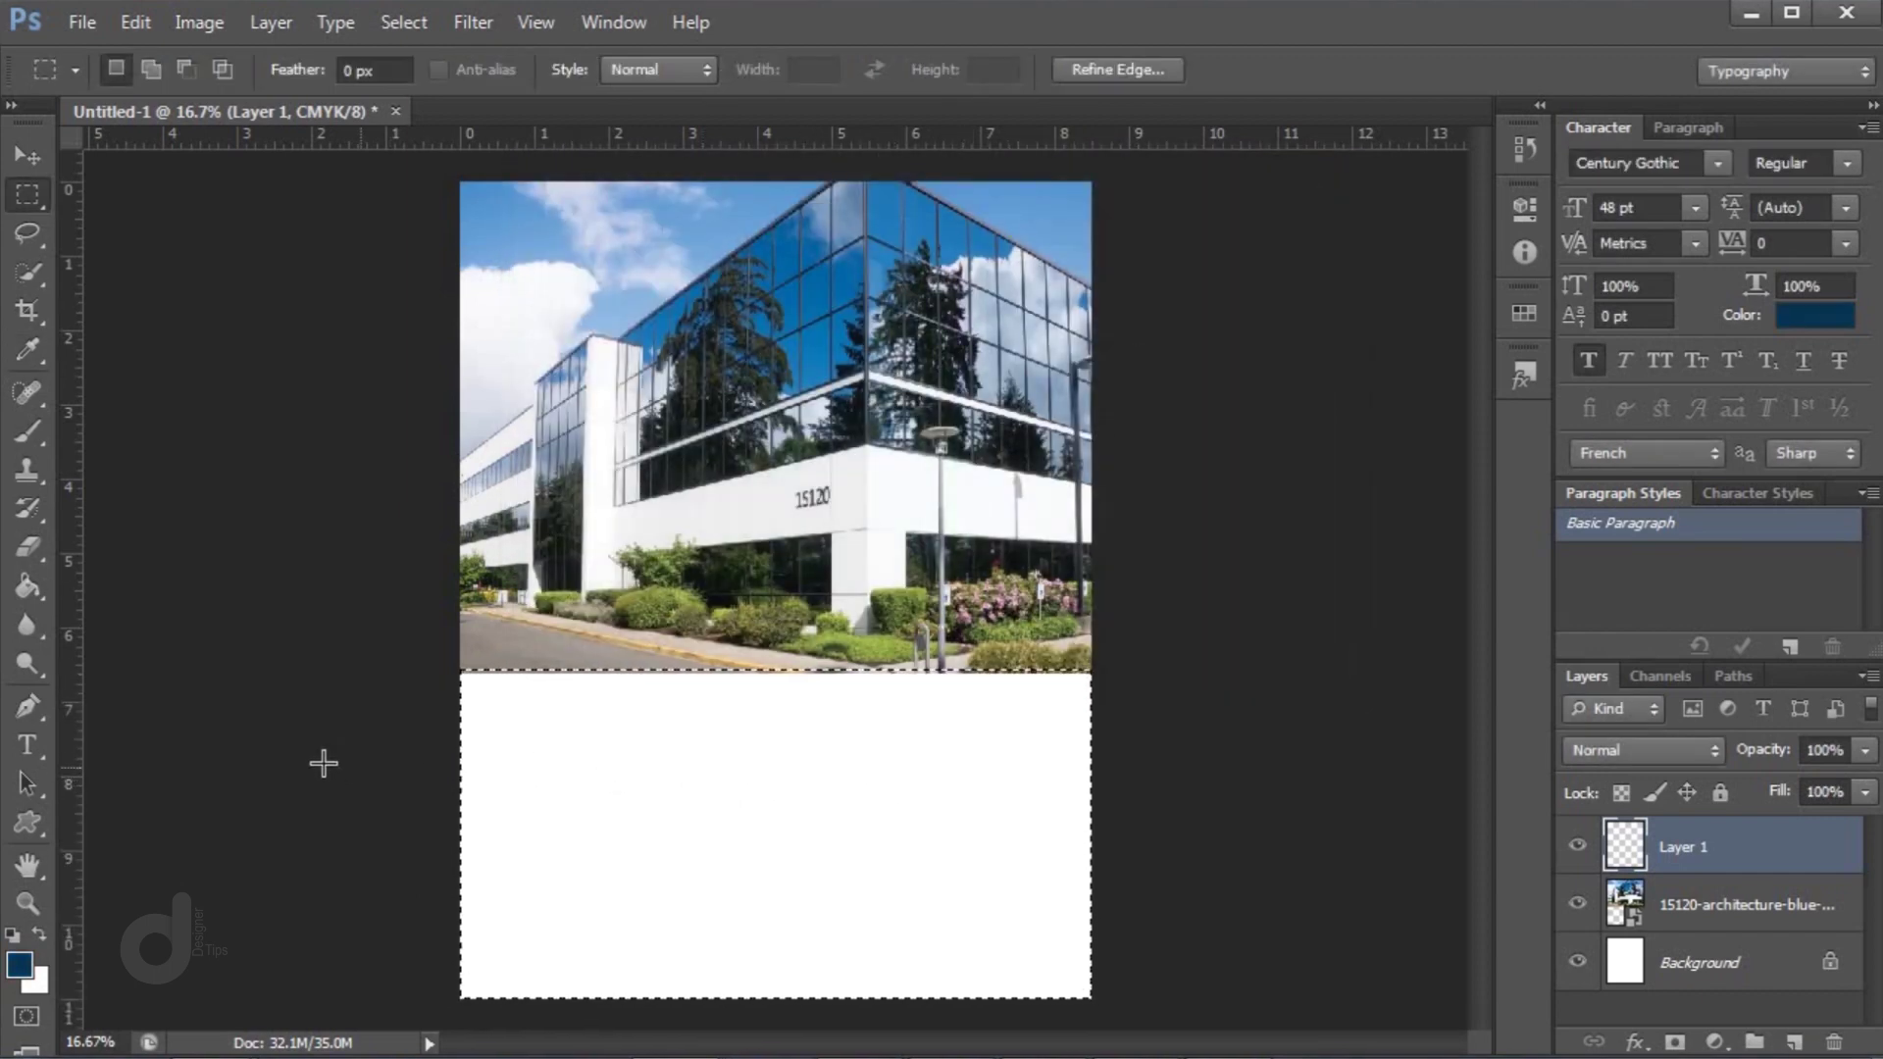
Fill the selected lower area with navy and deselect
click(28, 585)
click(609, 821)
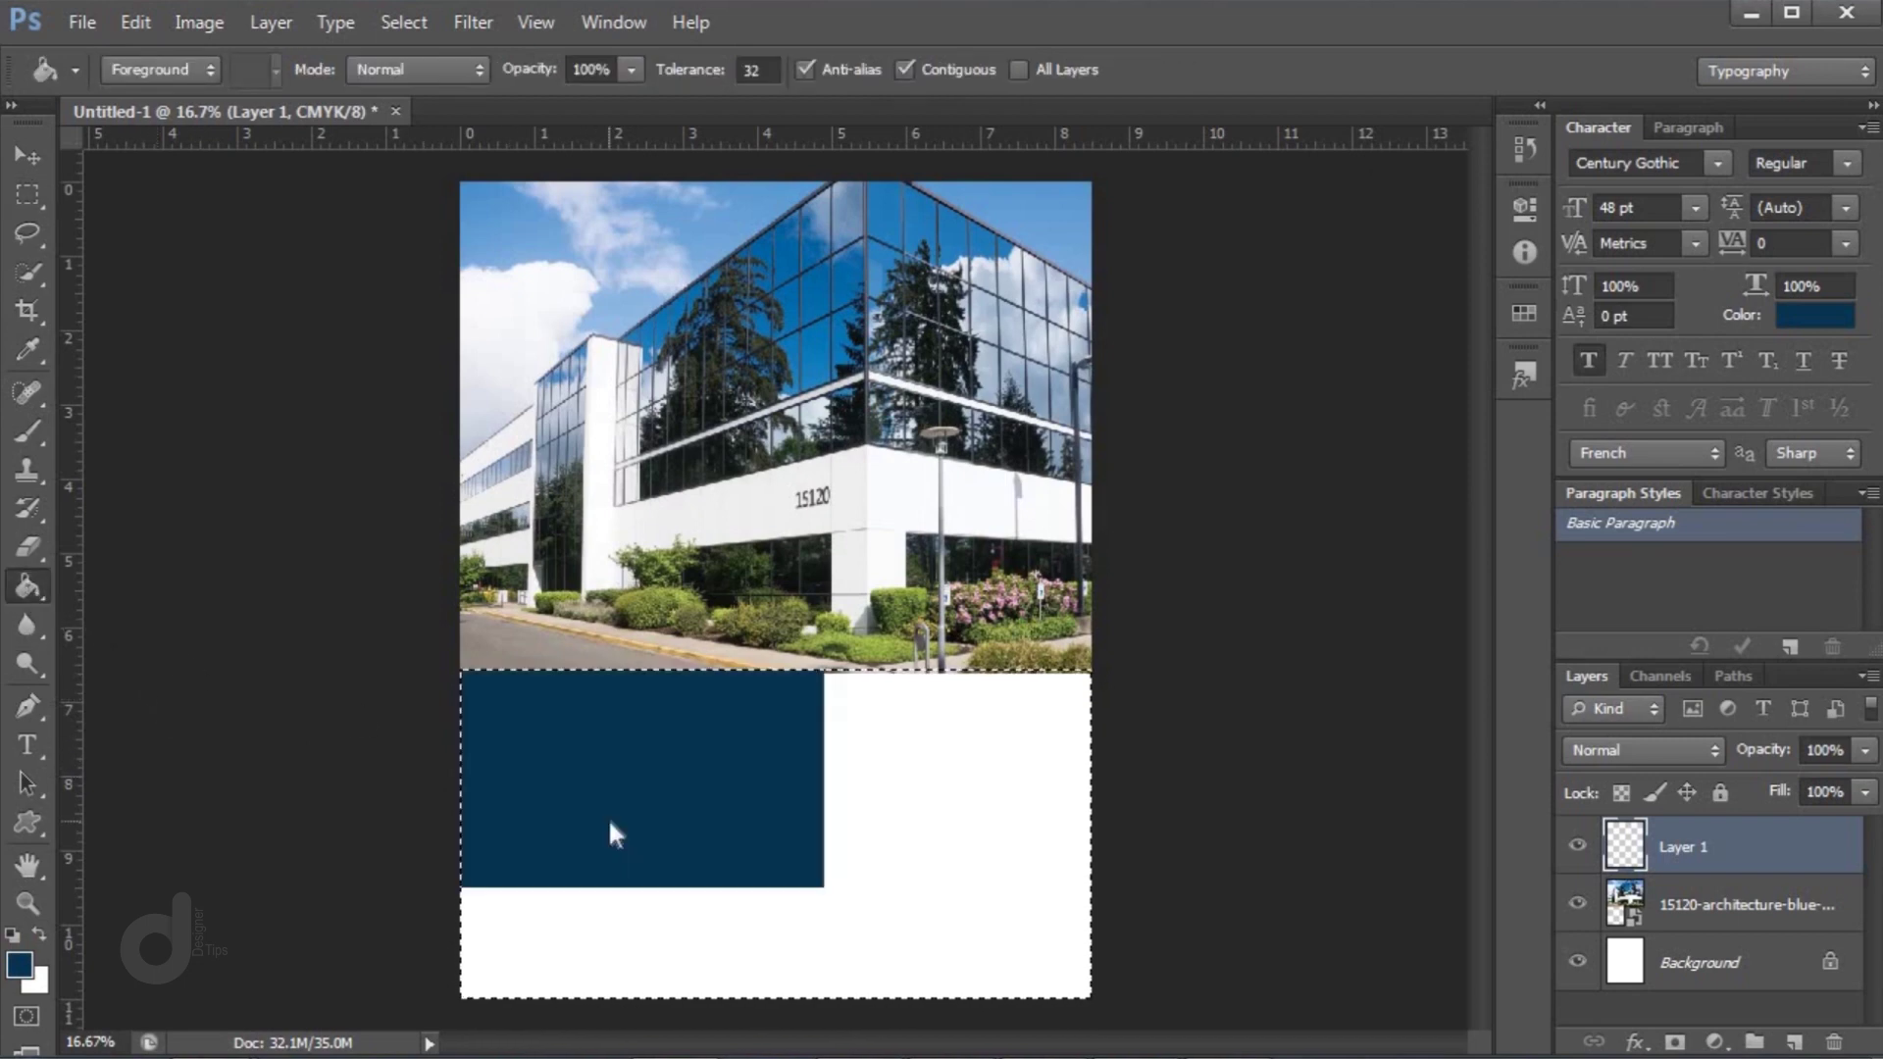
key(ctrl+d)
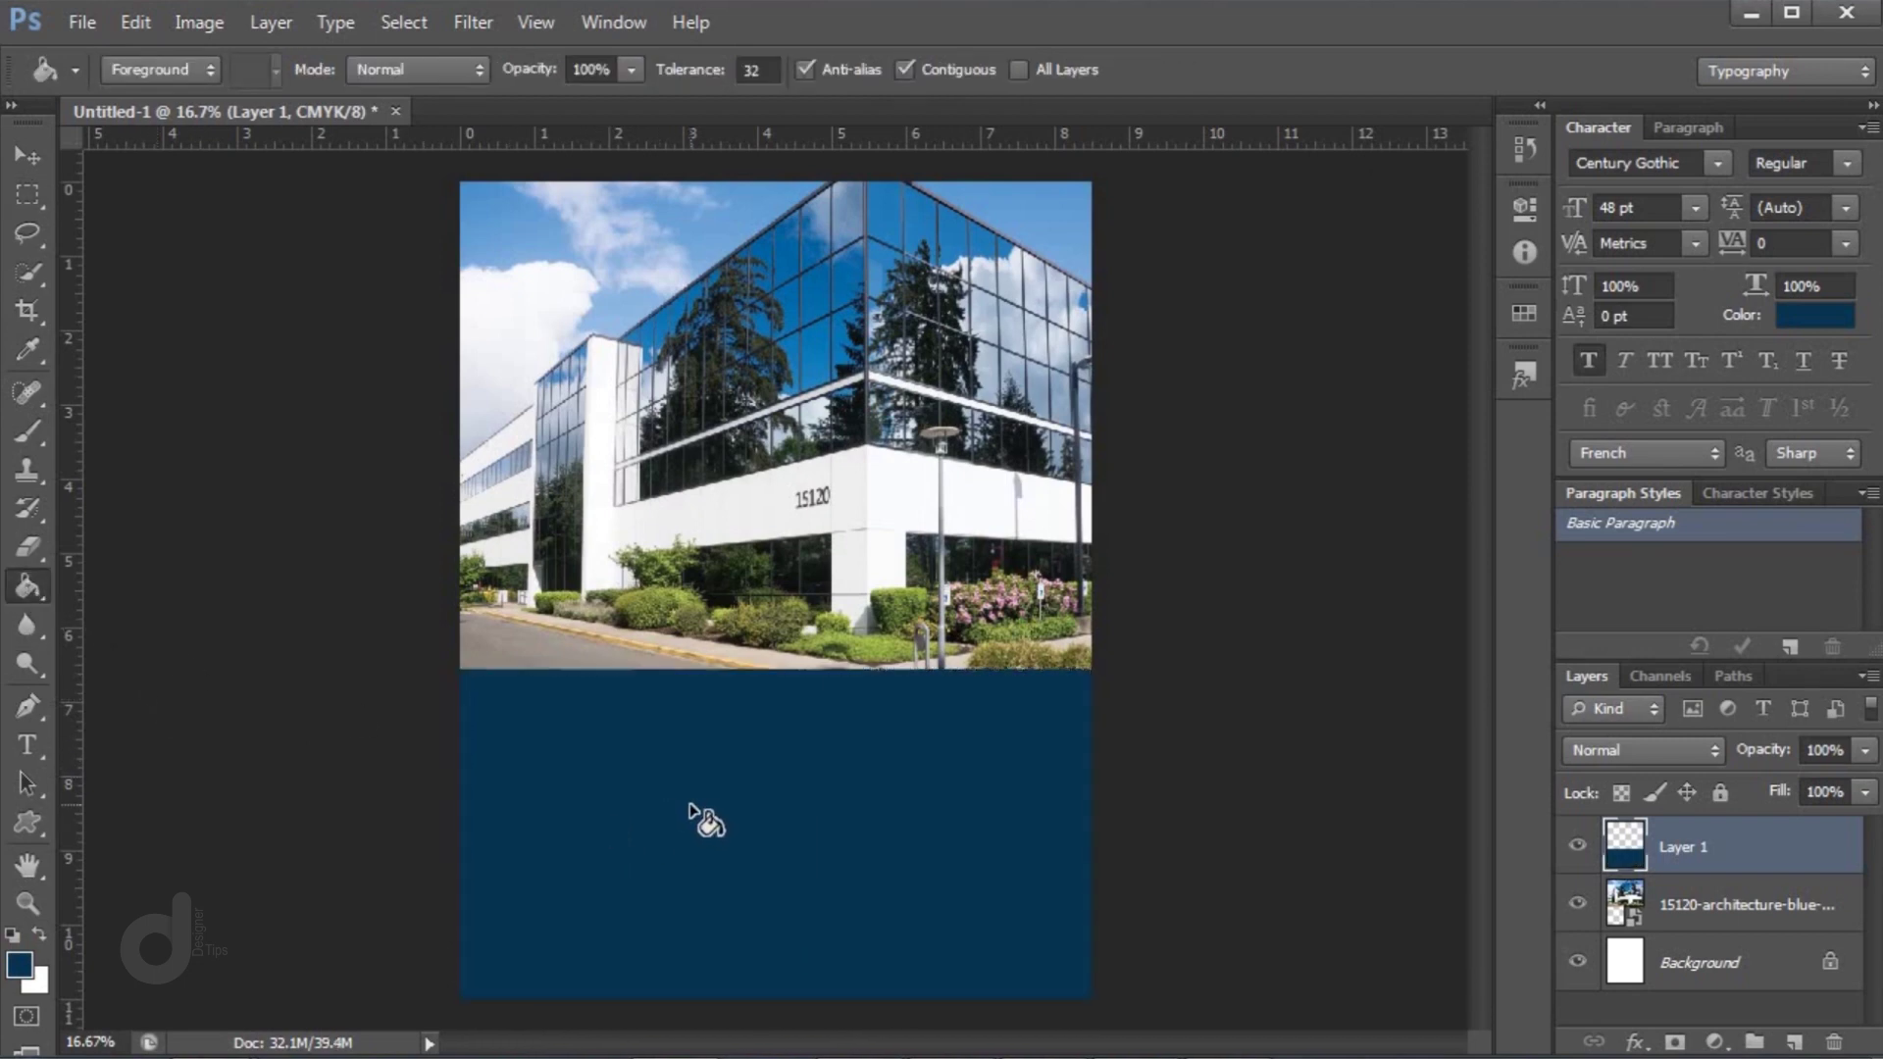
click(41, 161)
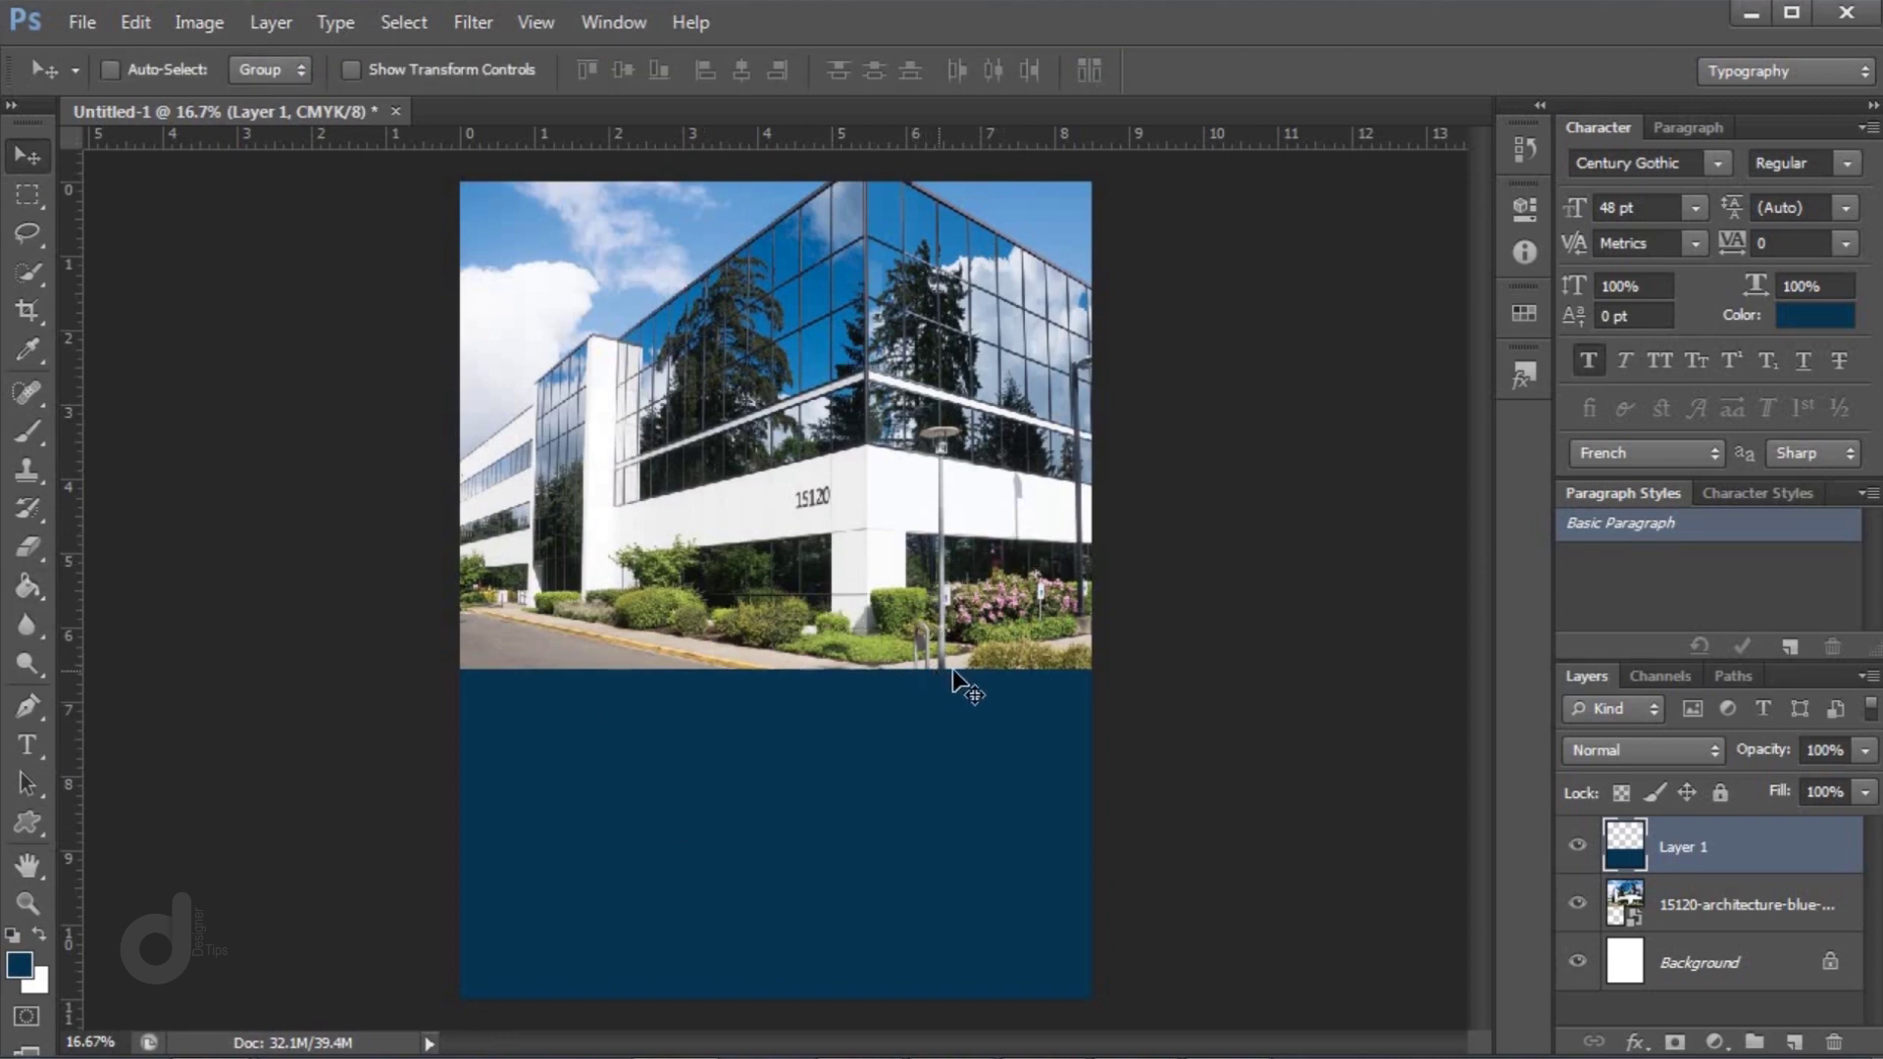
On a new layer, select a square straddling the photo and navy band
click(1788, 1045)
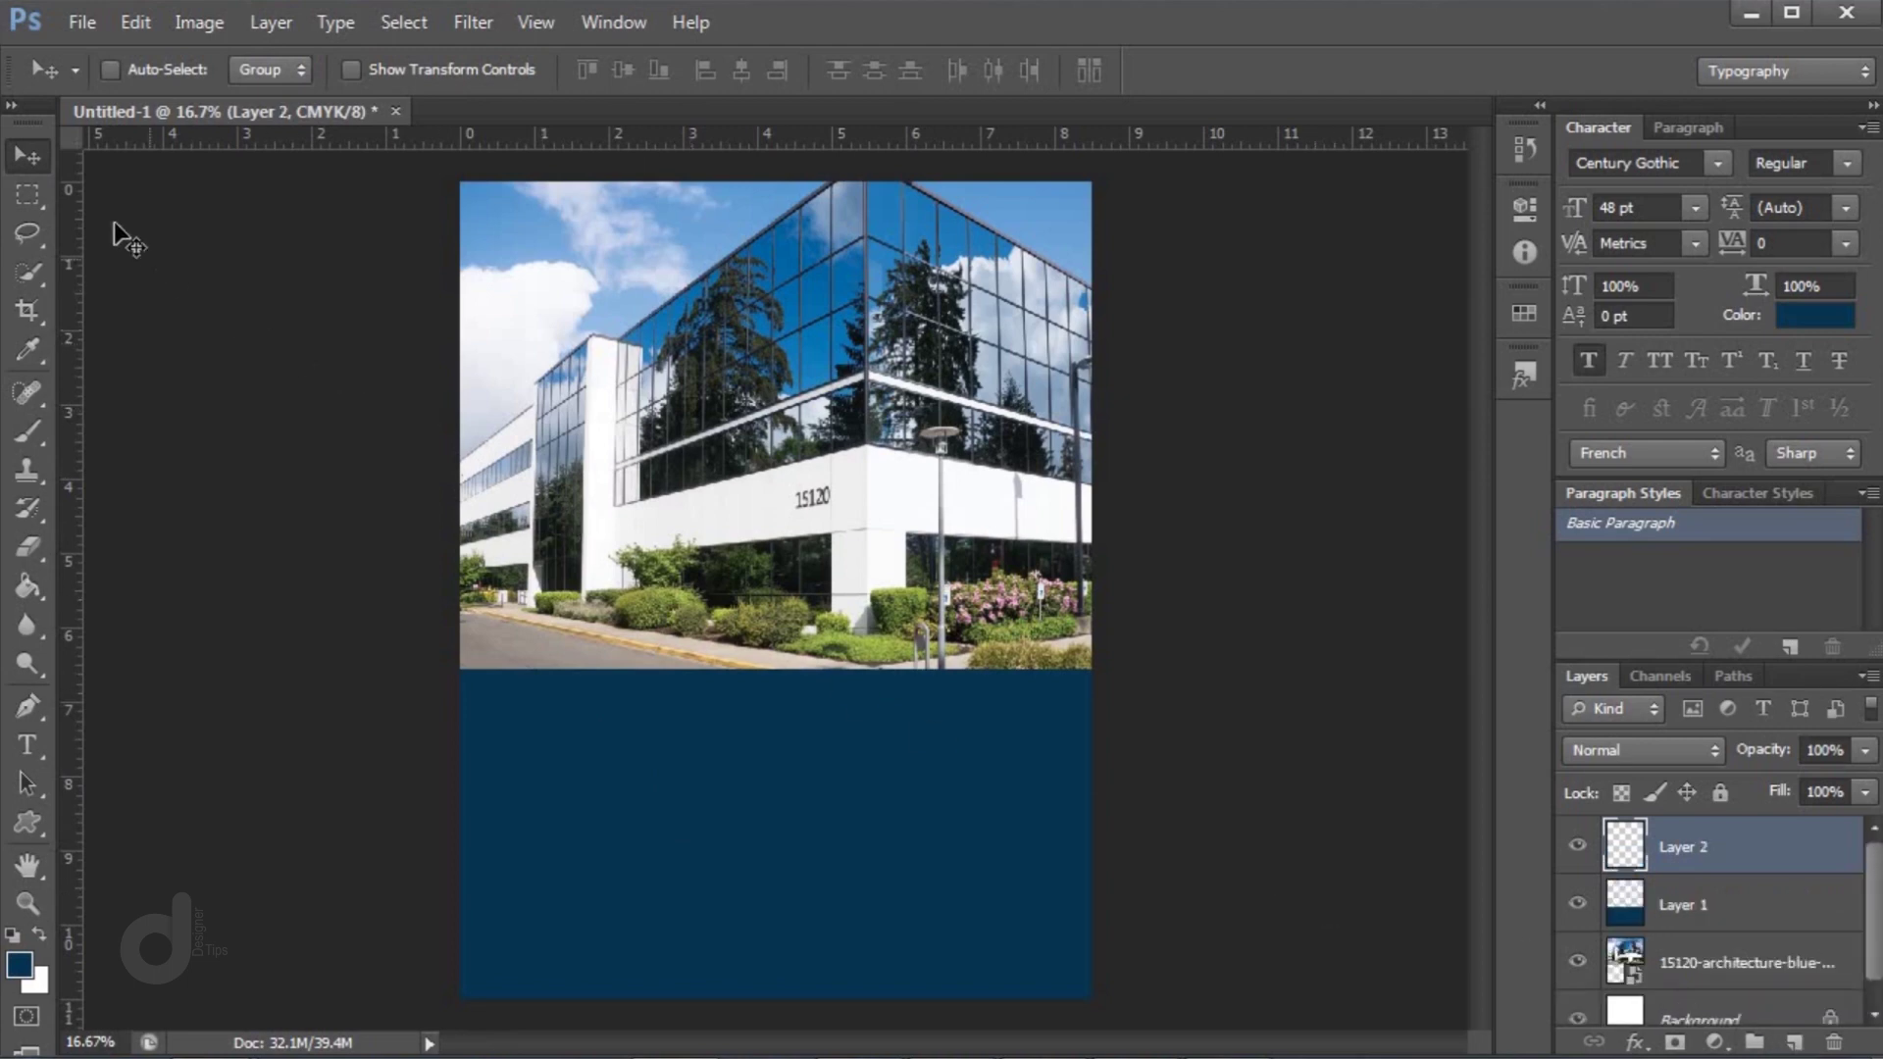
click(27, 195)
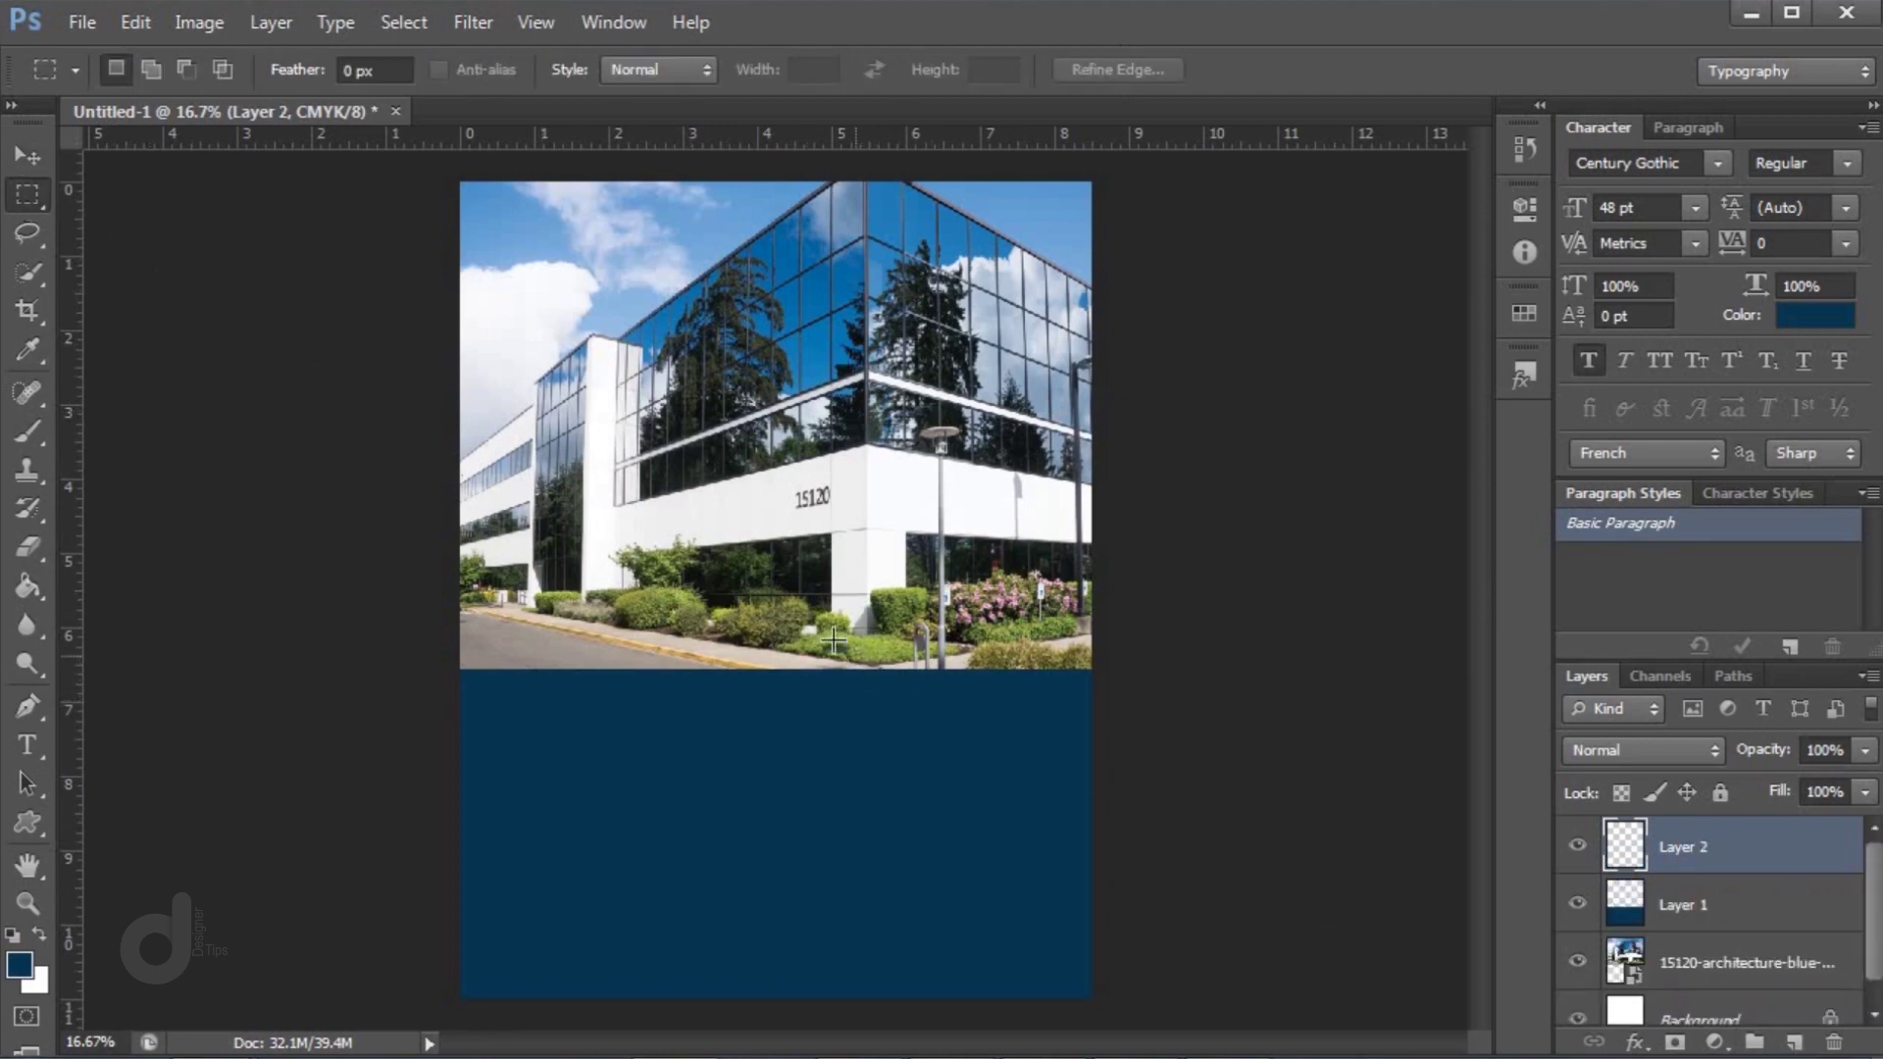
drag(863, 664, 1056, 874)
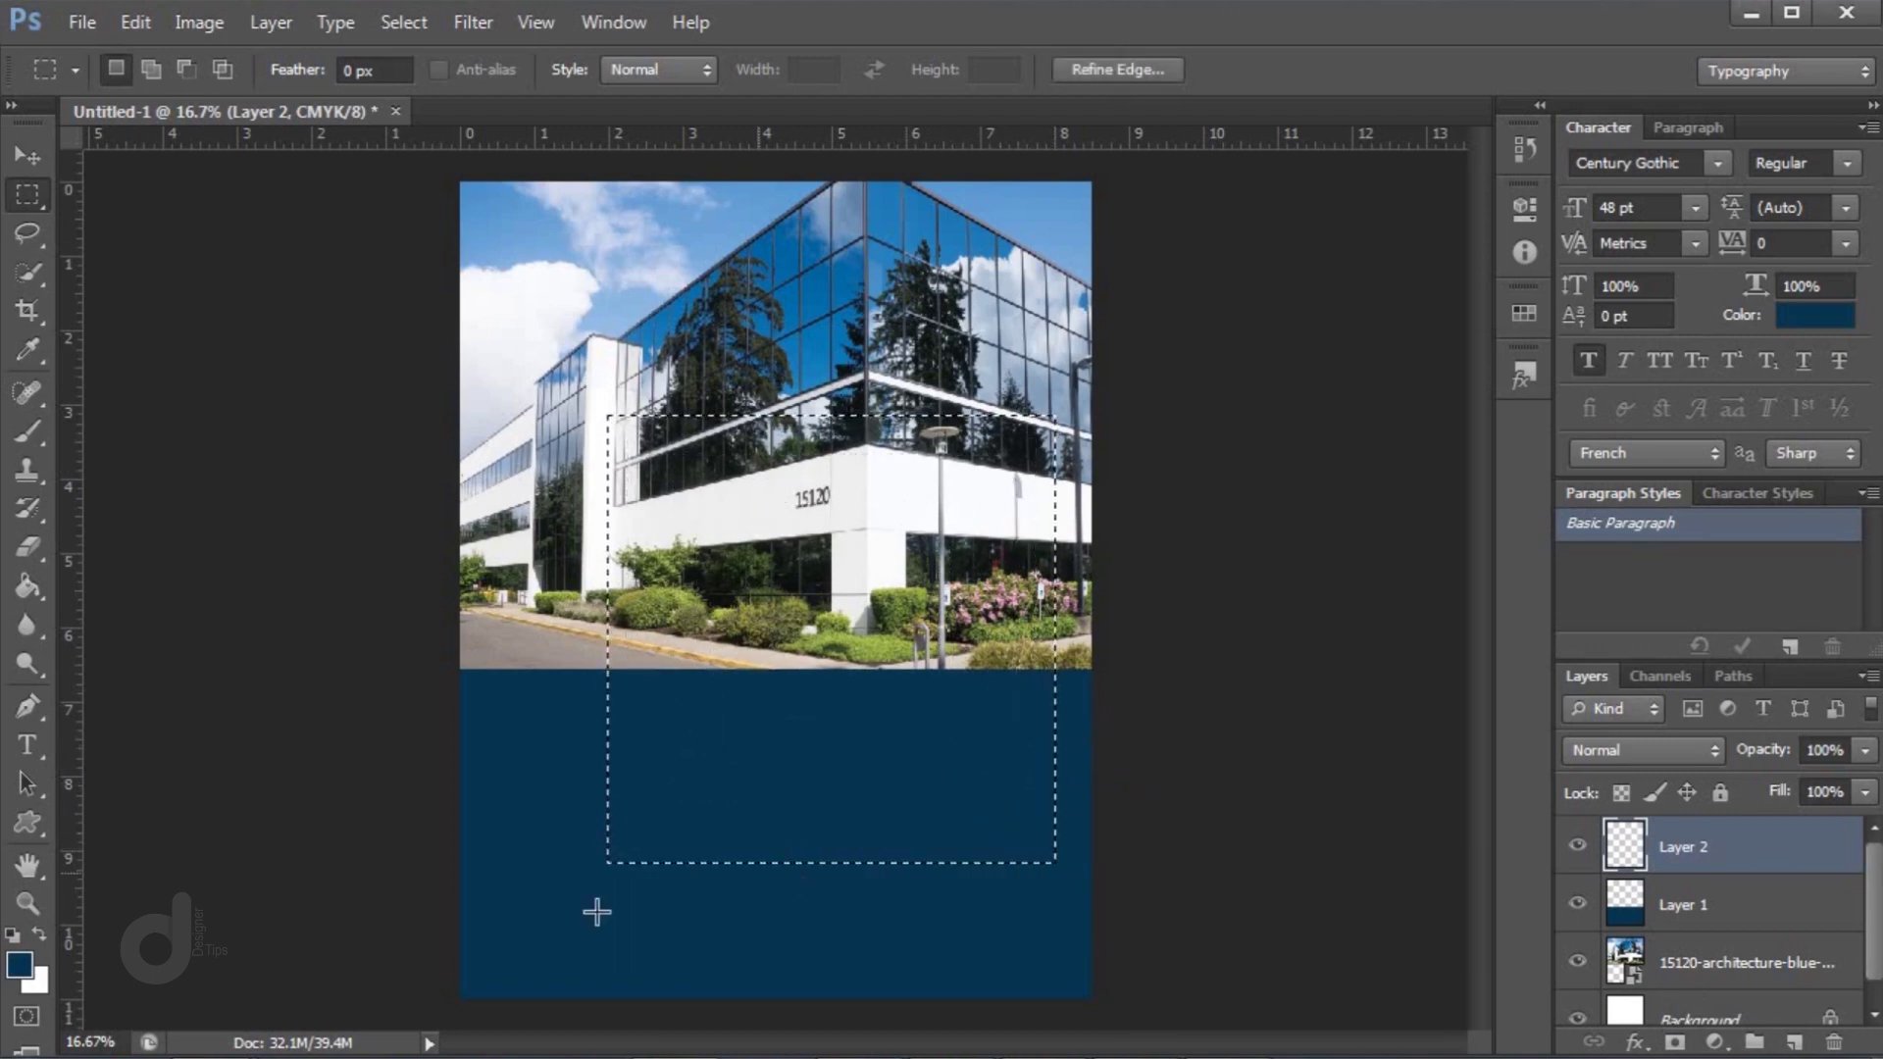
Fill the square selection with white ffffff and deselect
click(19, 964)
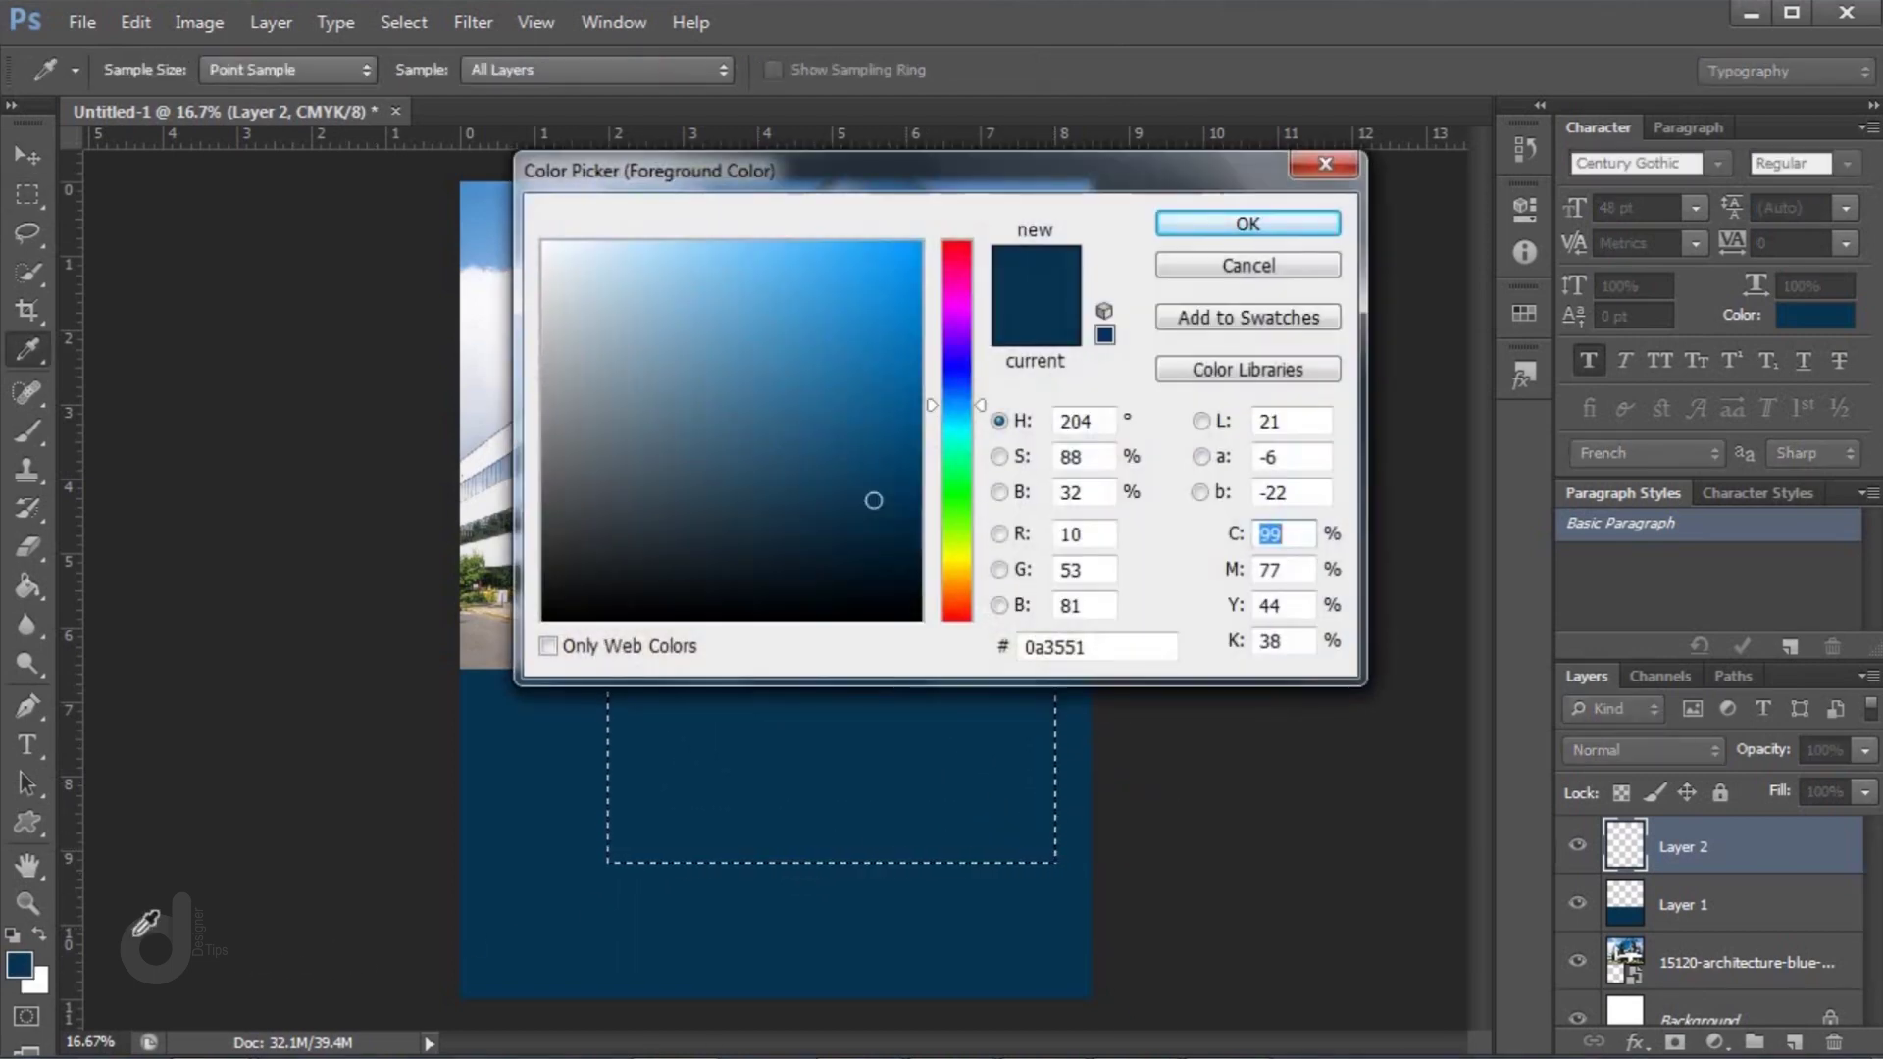
click(543, 243)
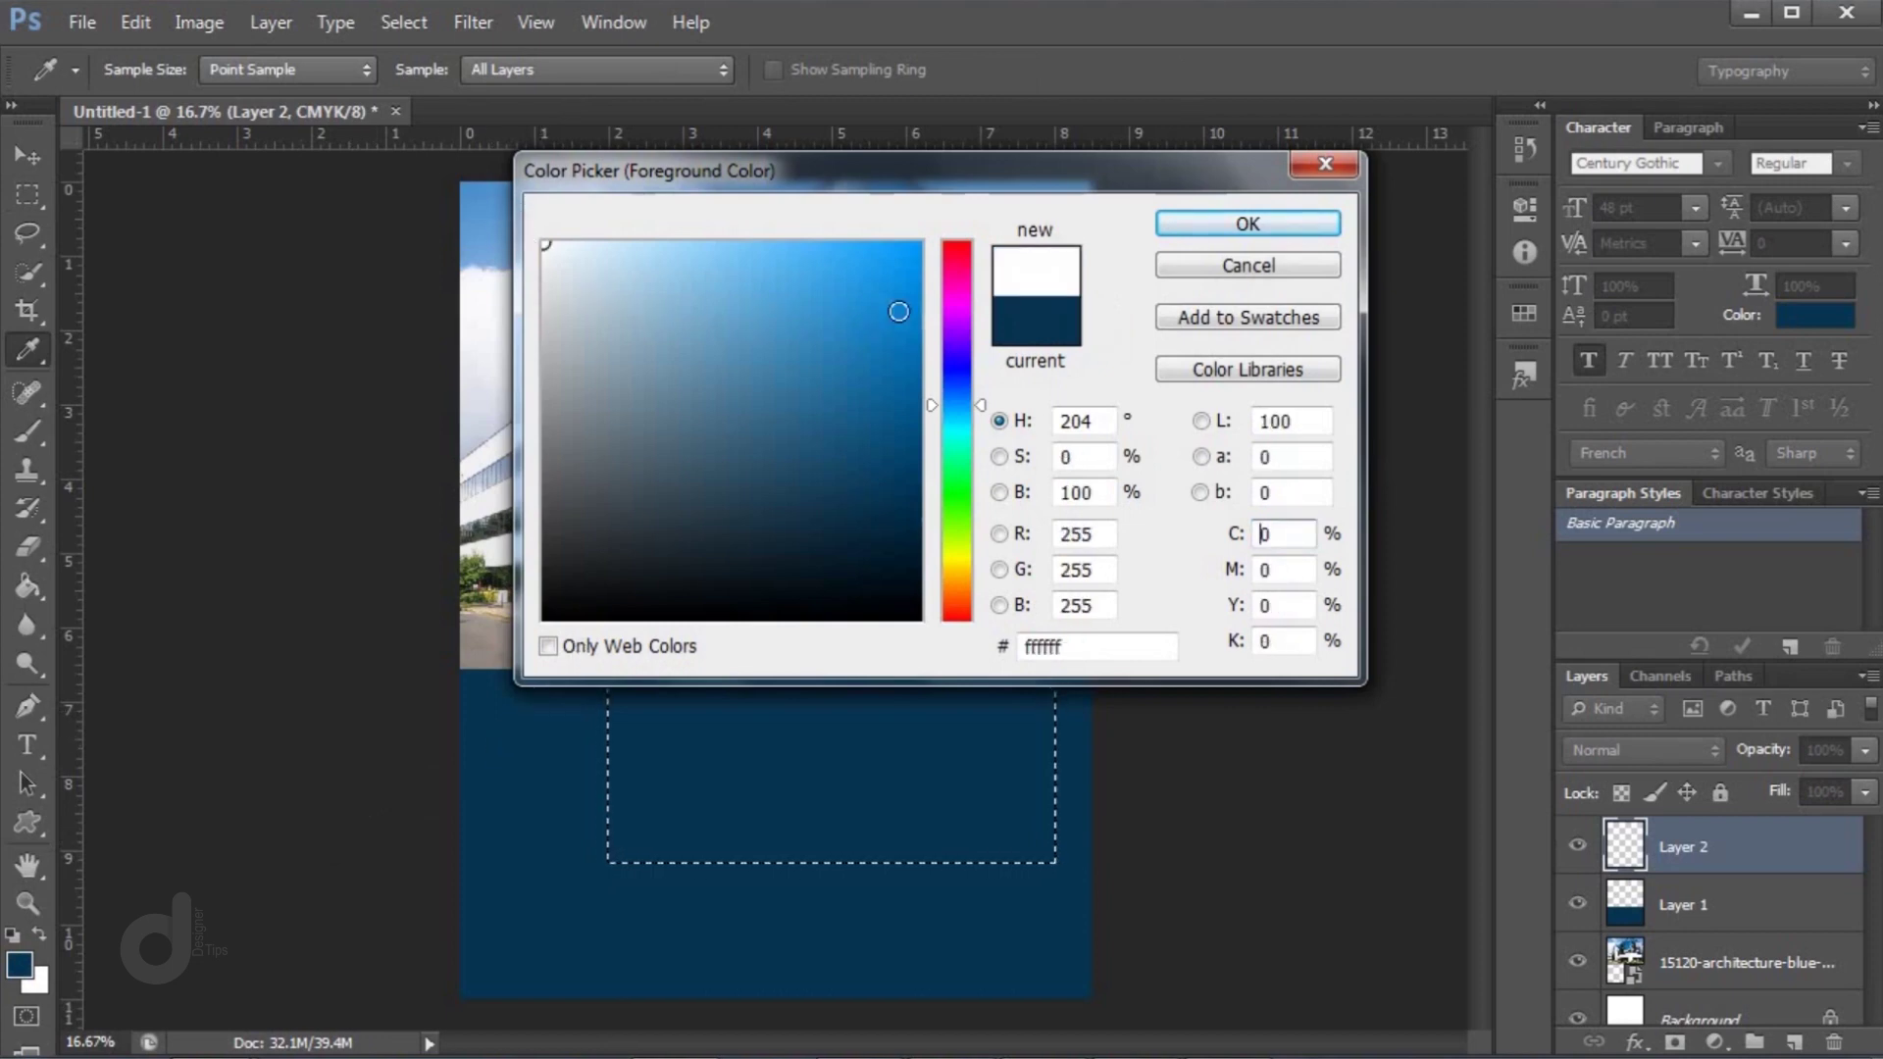
click(1241, 225)
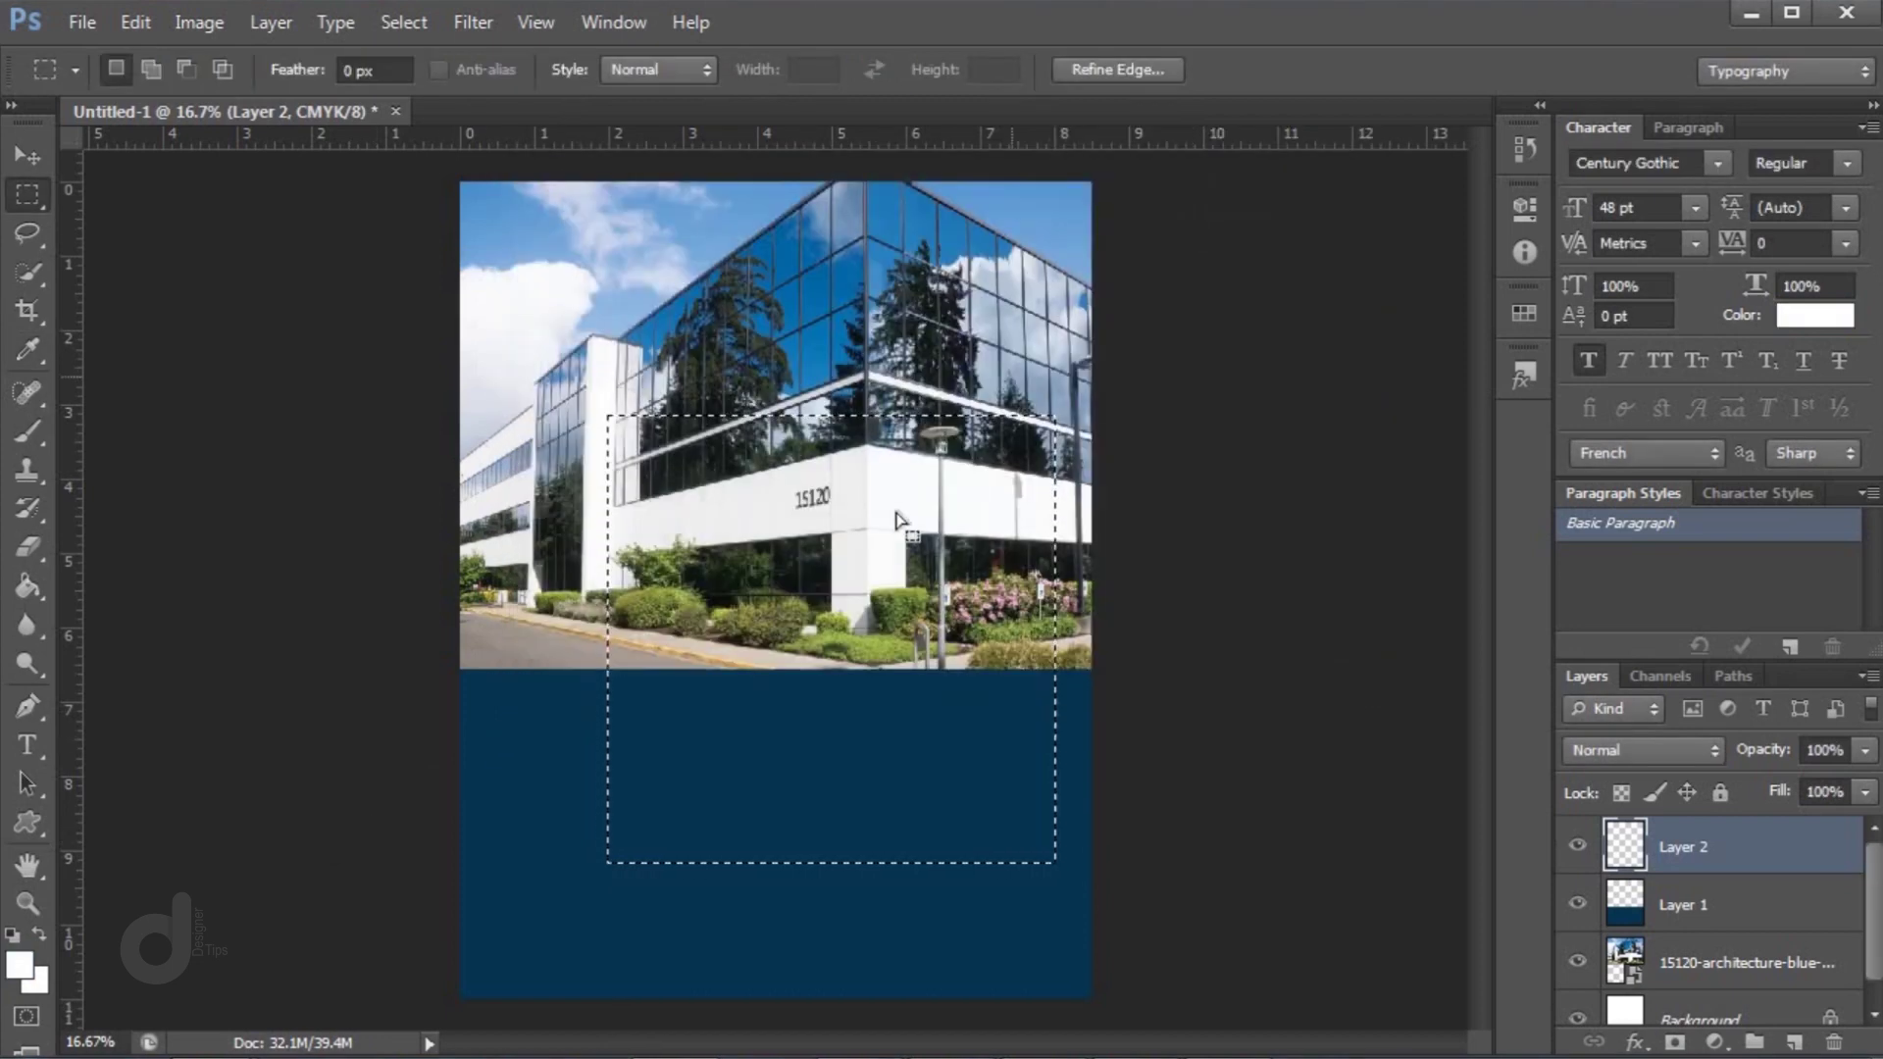
key(alt+BackSpace)
key(ctrl+d)
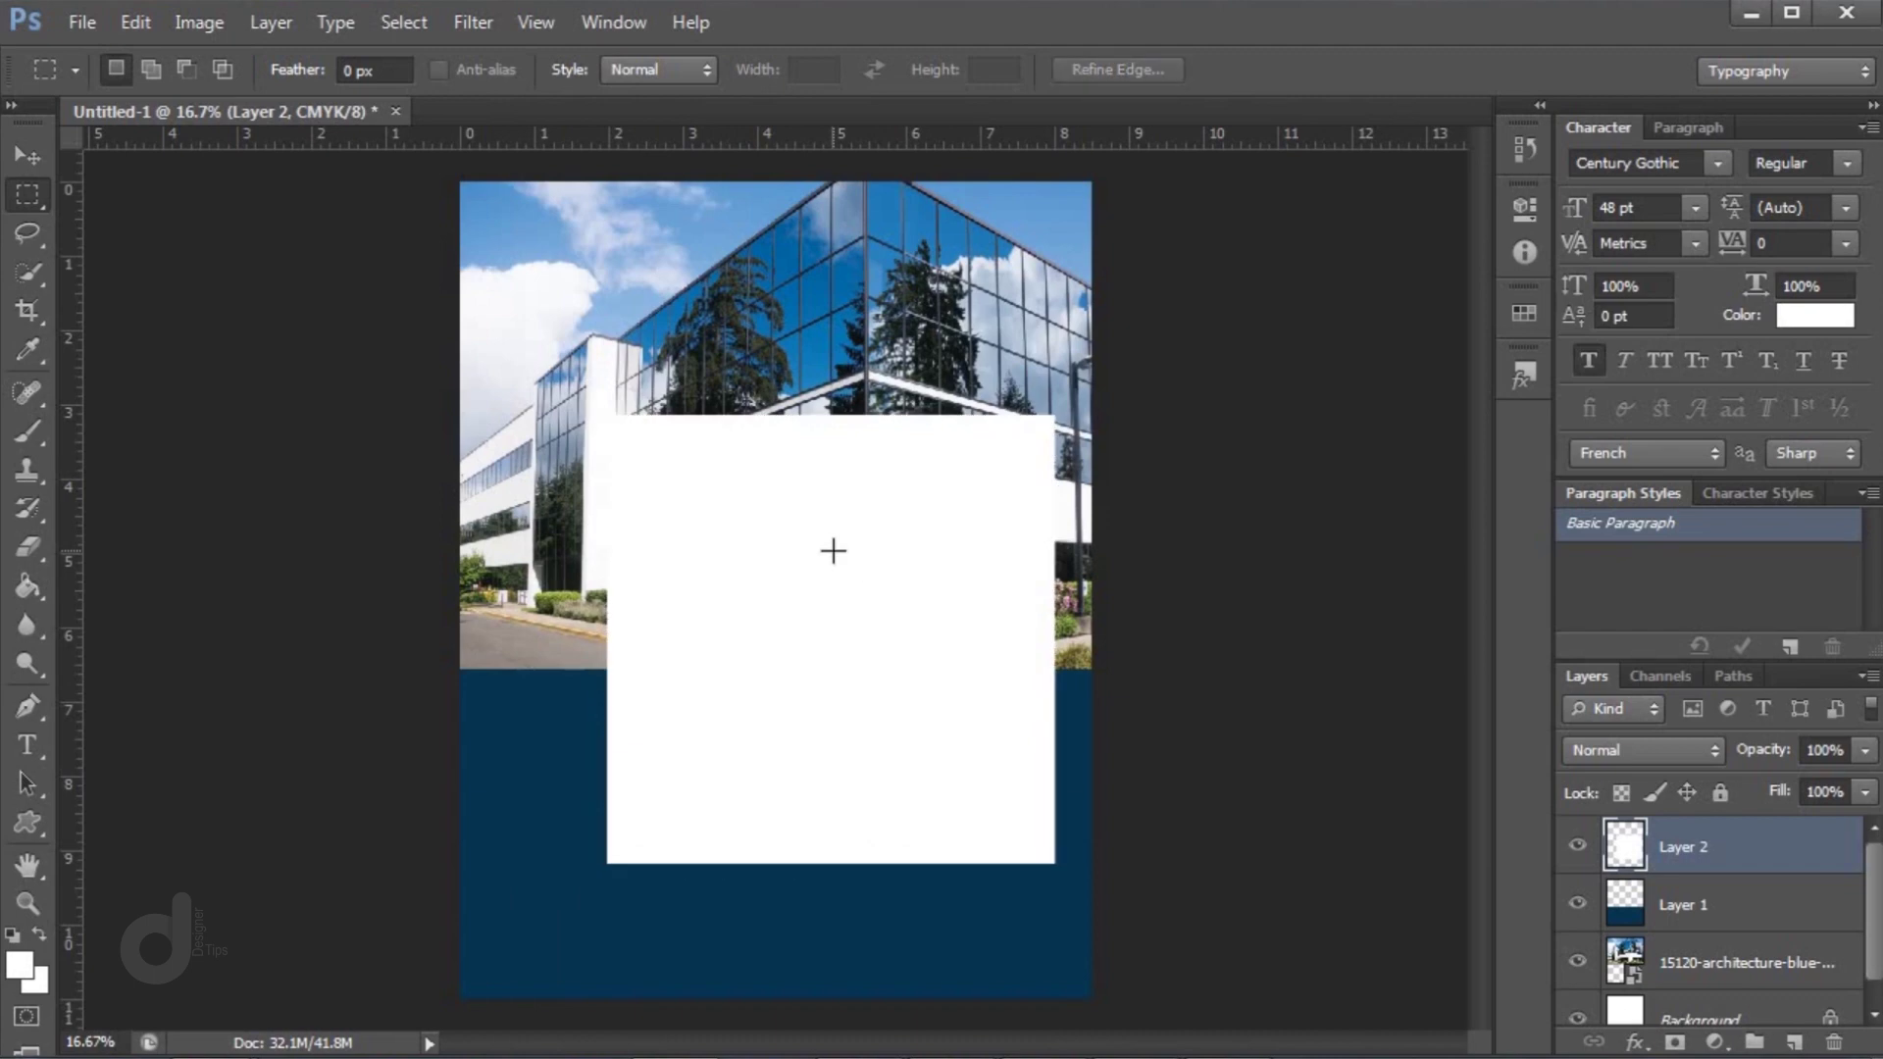
click(36, 154)
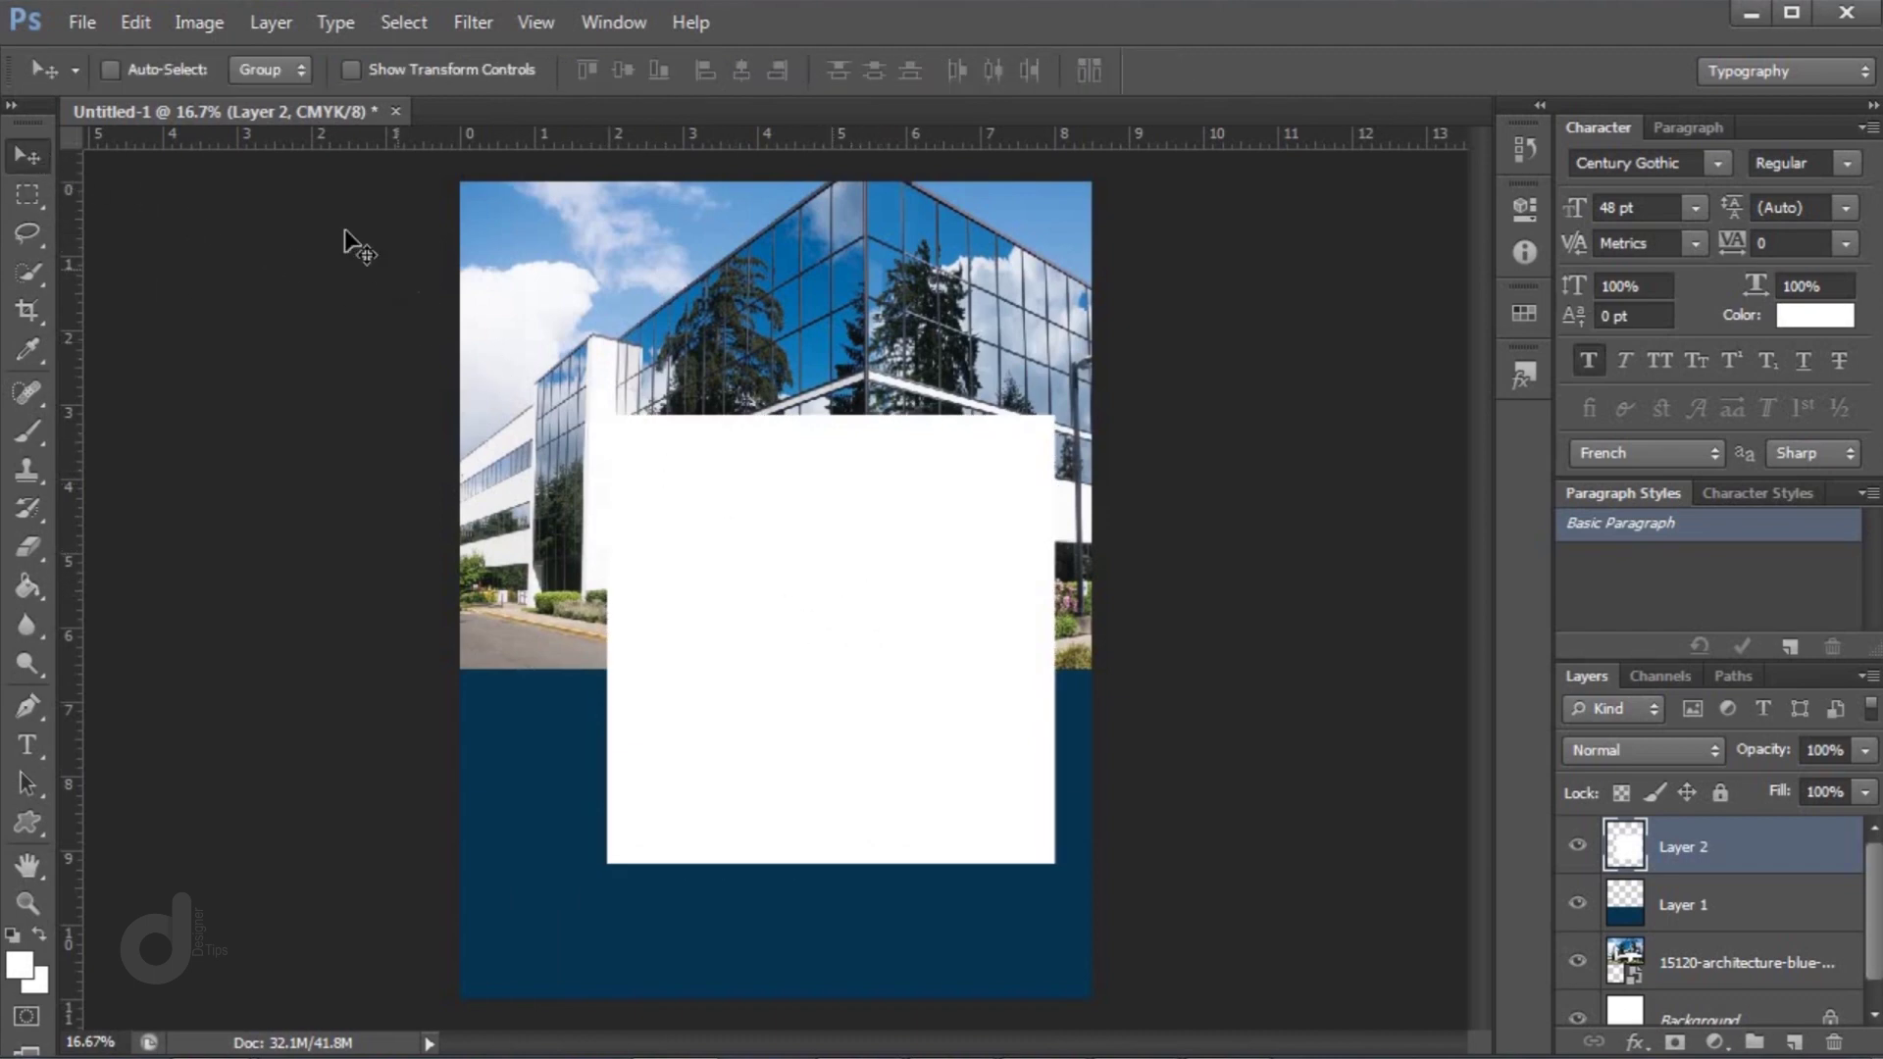
Rotate the white square into a diamond and push it half off the right edge
click(139, 18)
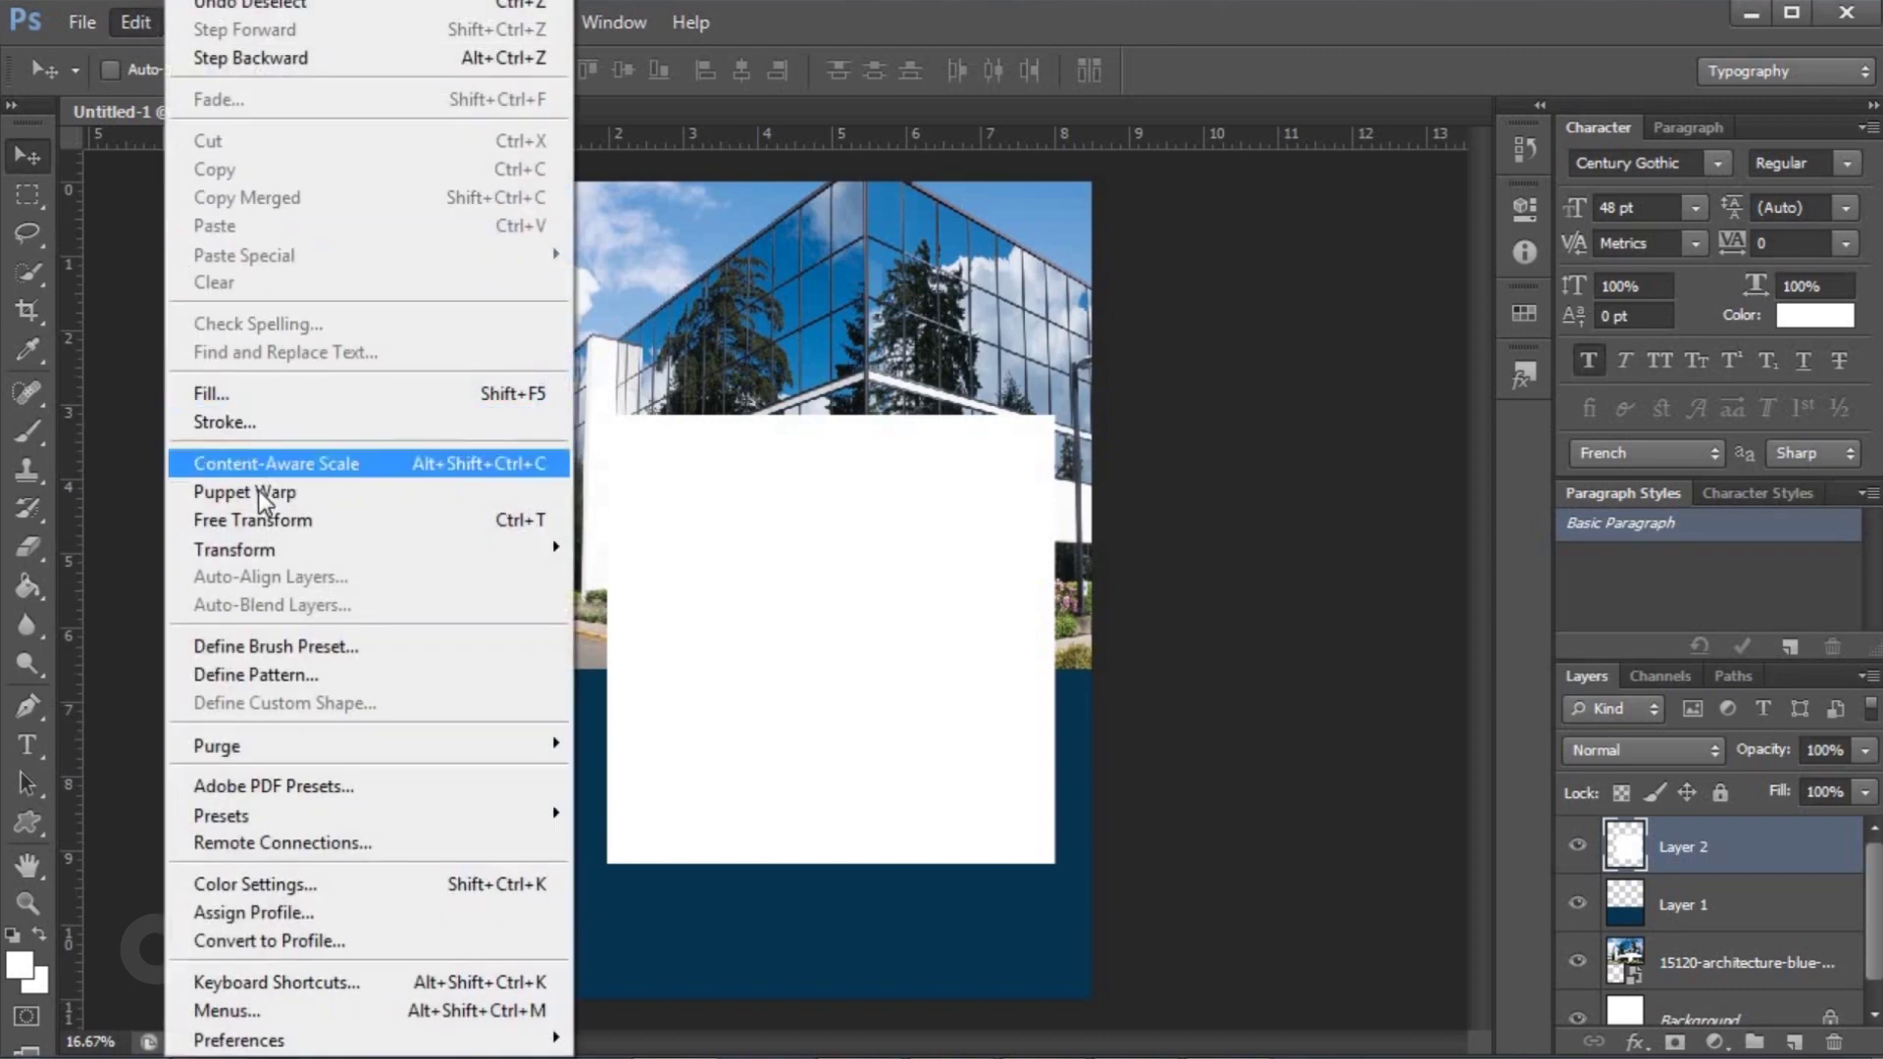
click(268, 521)
drag(1089, 873, 1043, 693)
drag(1143, 651, 1139, 643)
drag(925, 723, 1223, 769)
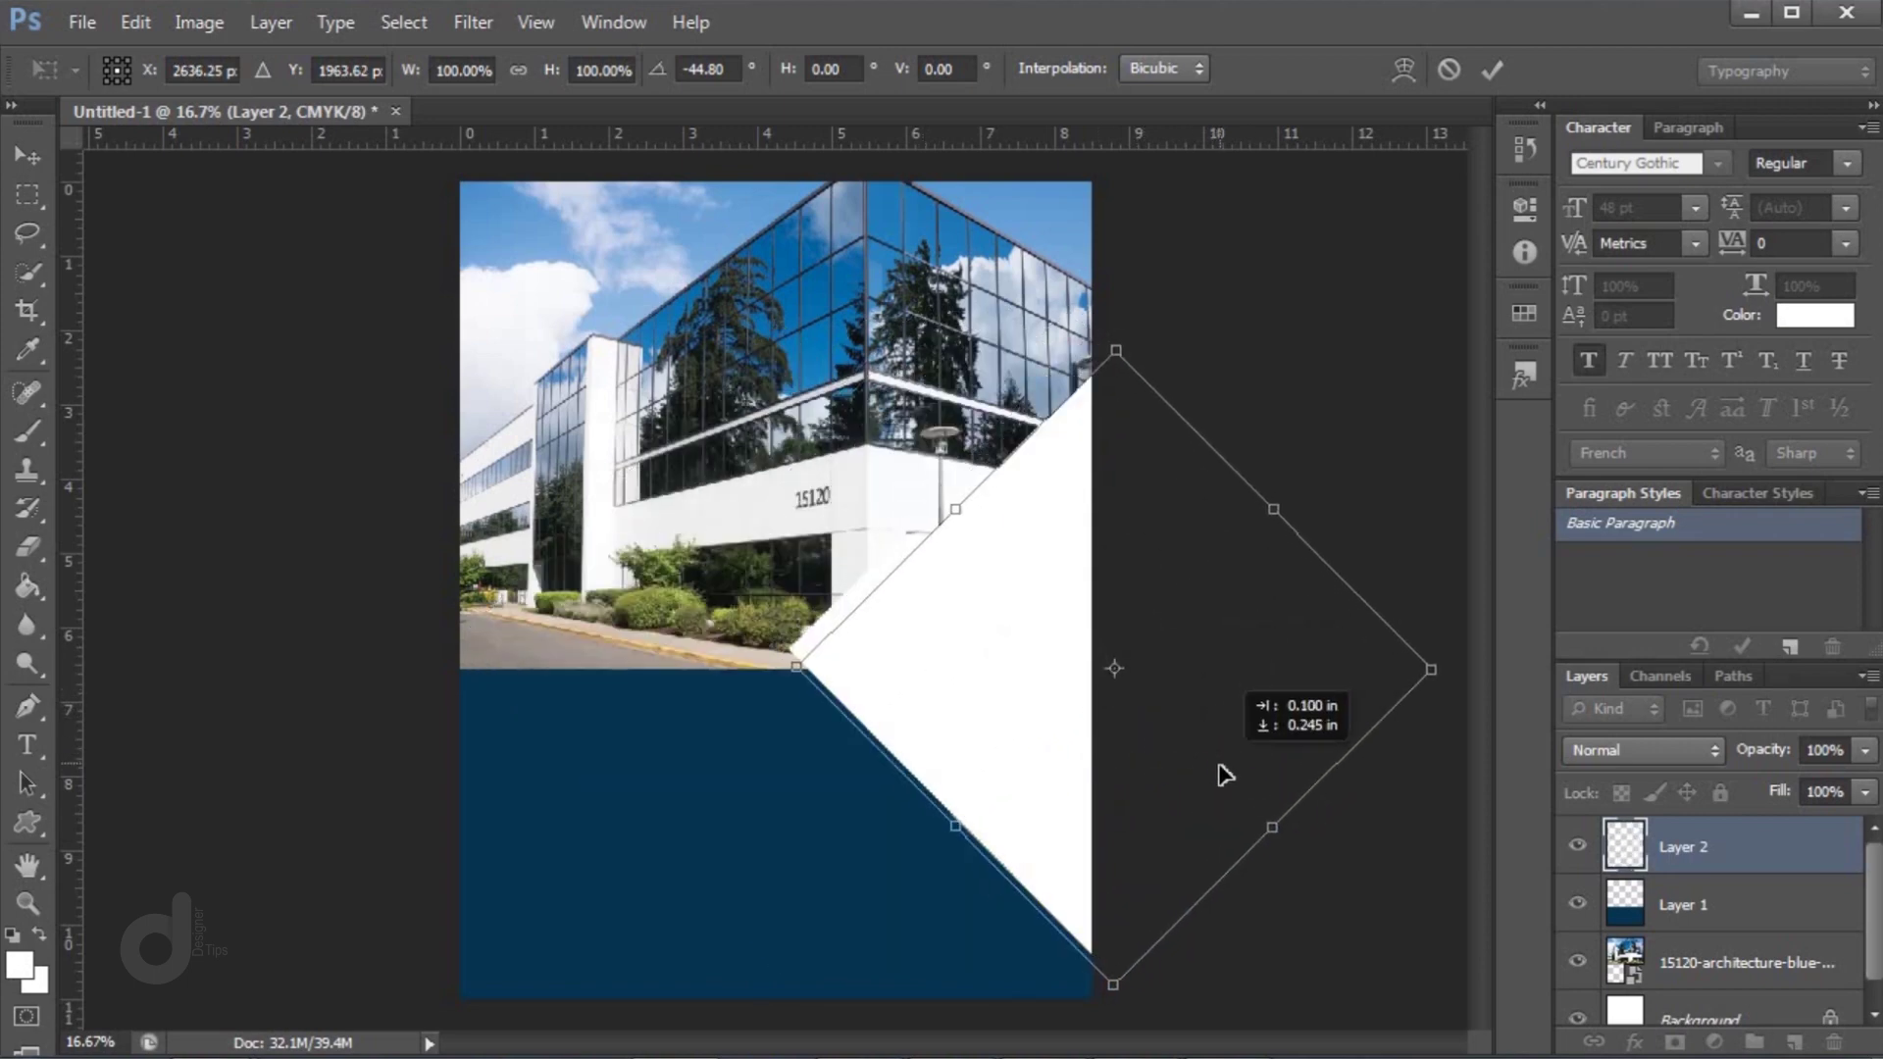
key(Return)
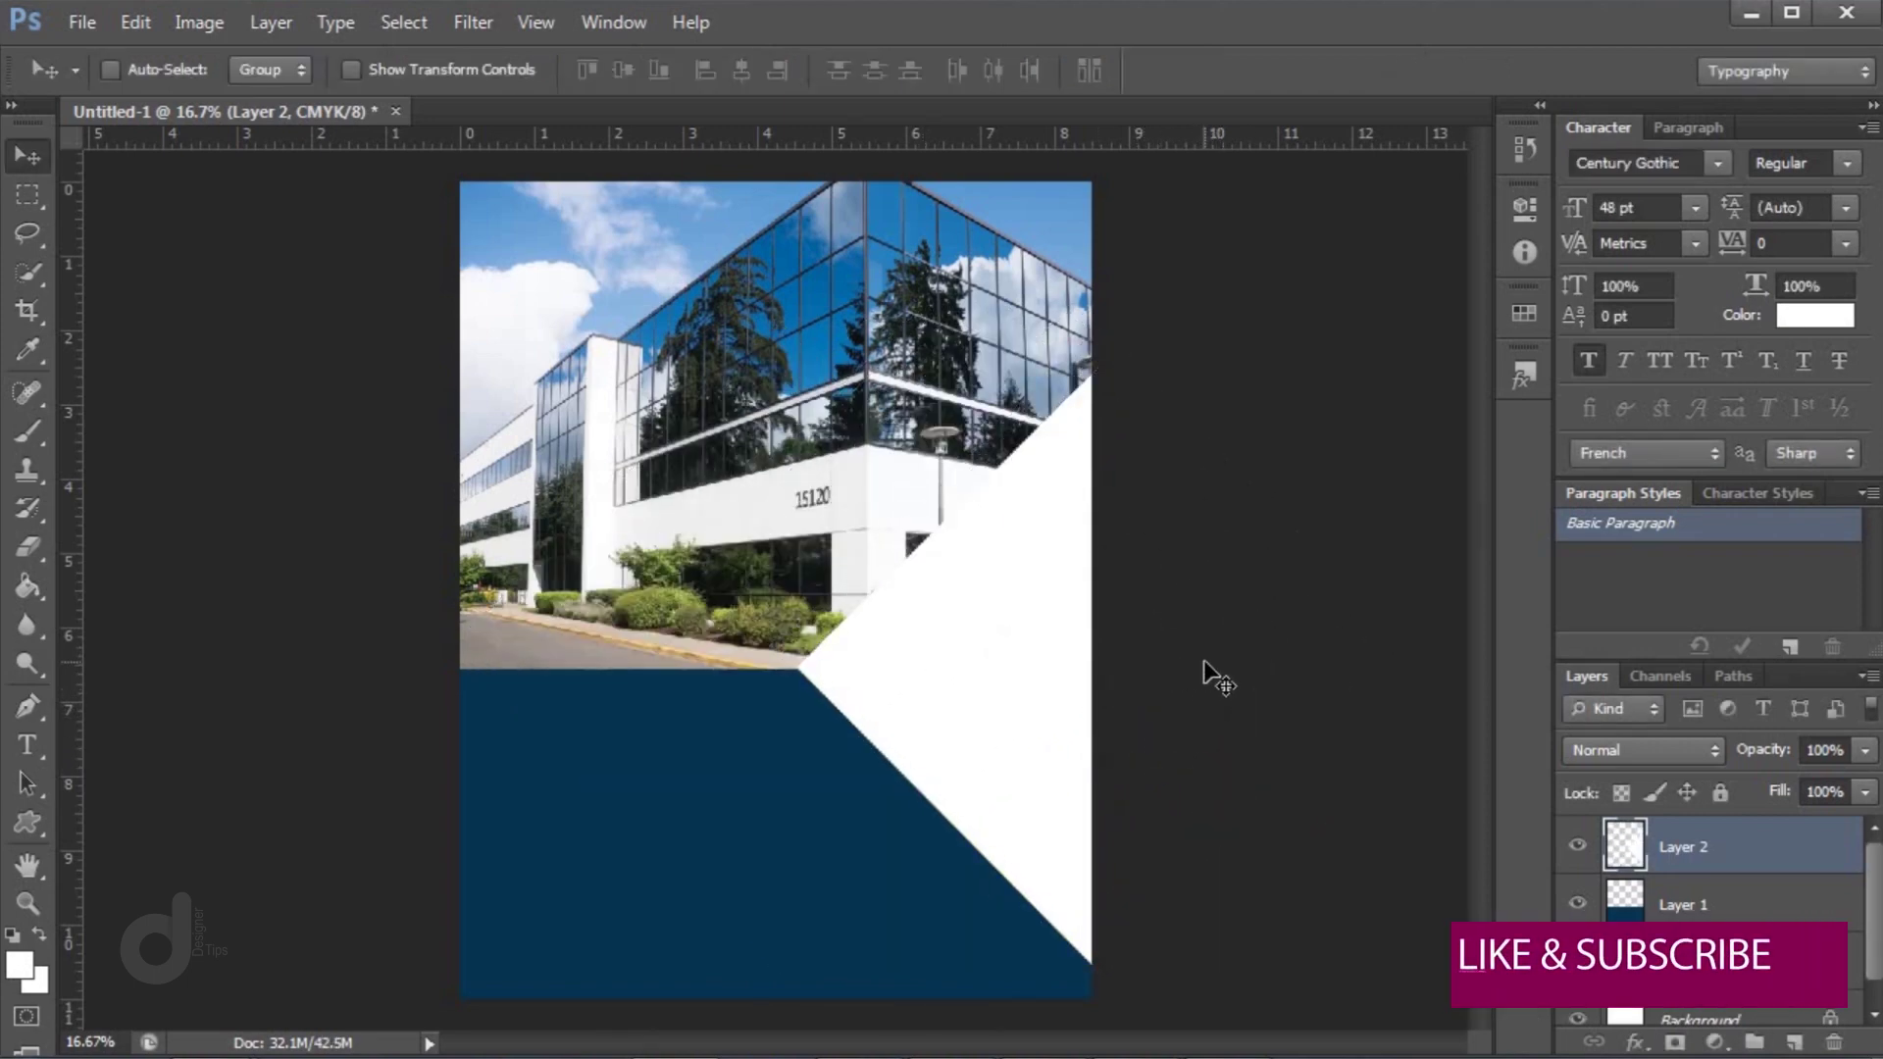
Shrink the white diamond to about 97% so its point meets the navy band
key(ctrl+t)
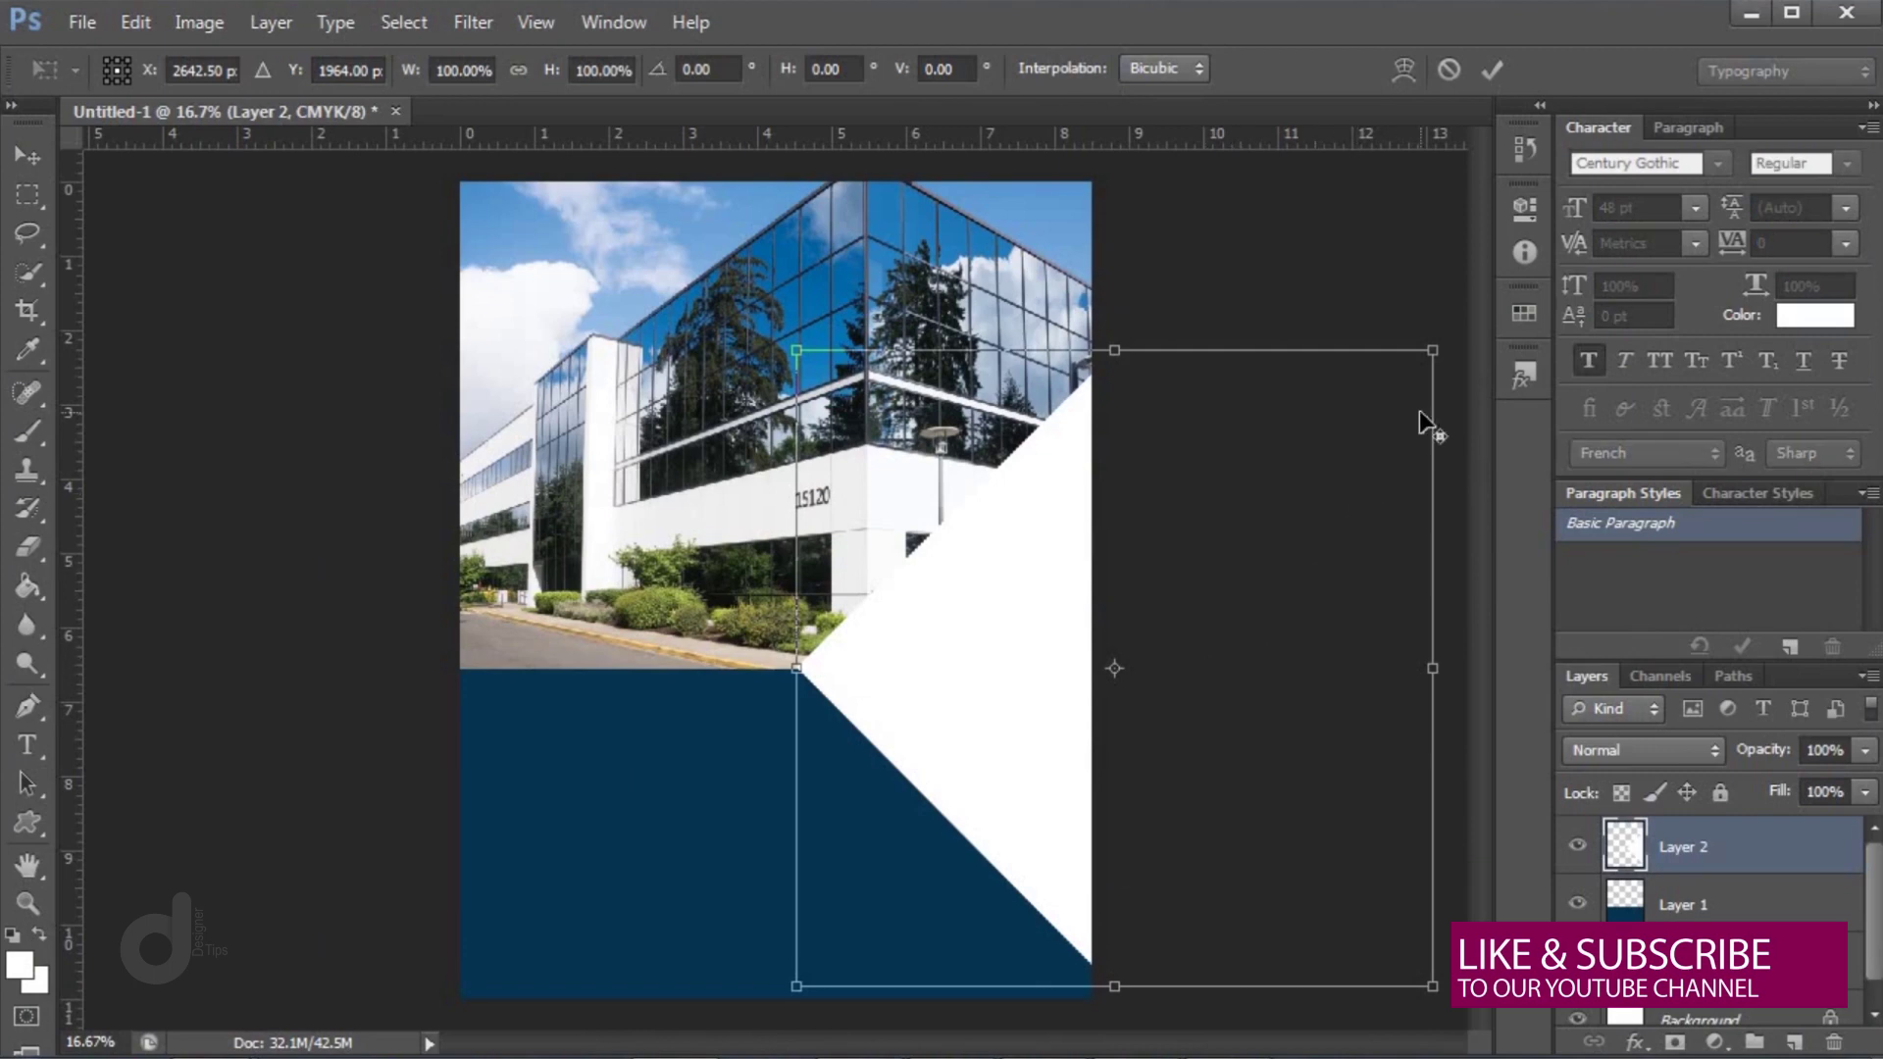
drag(1435, 353, 1420, 375)
key(Return)
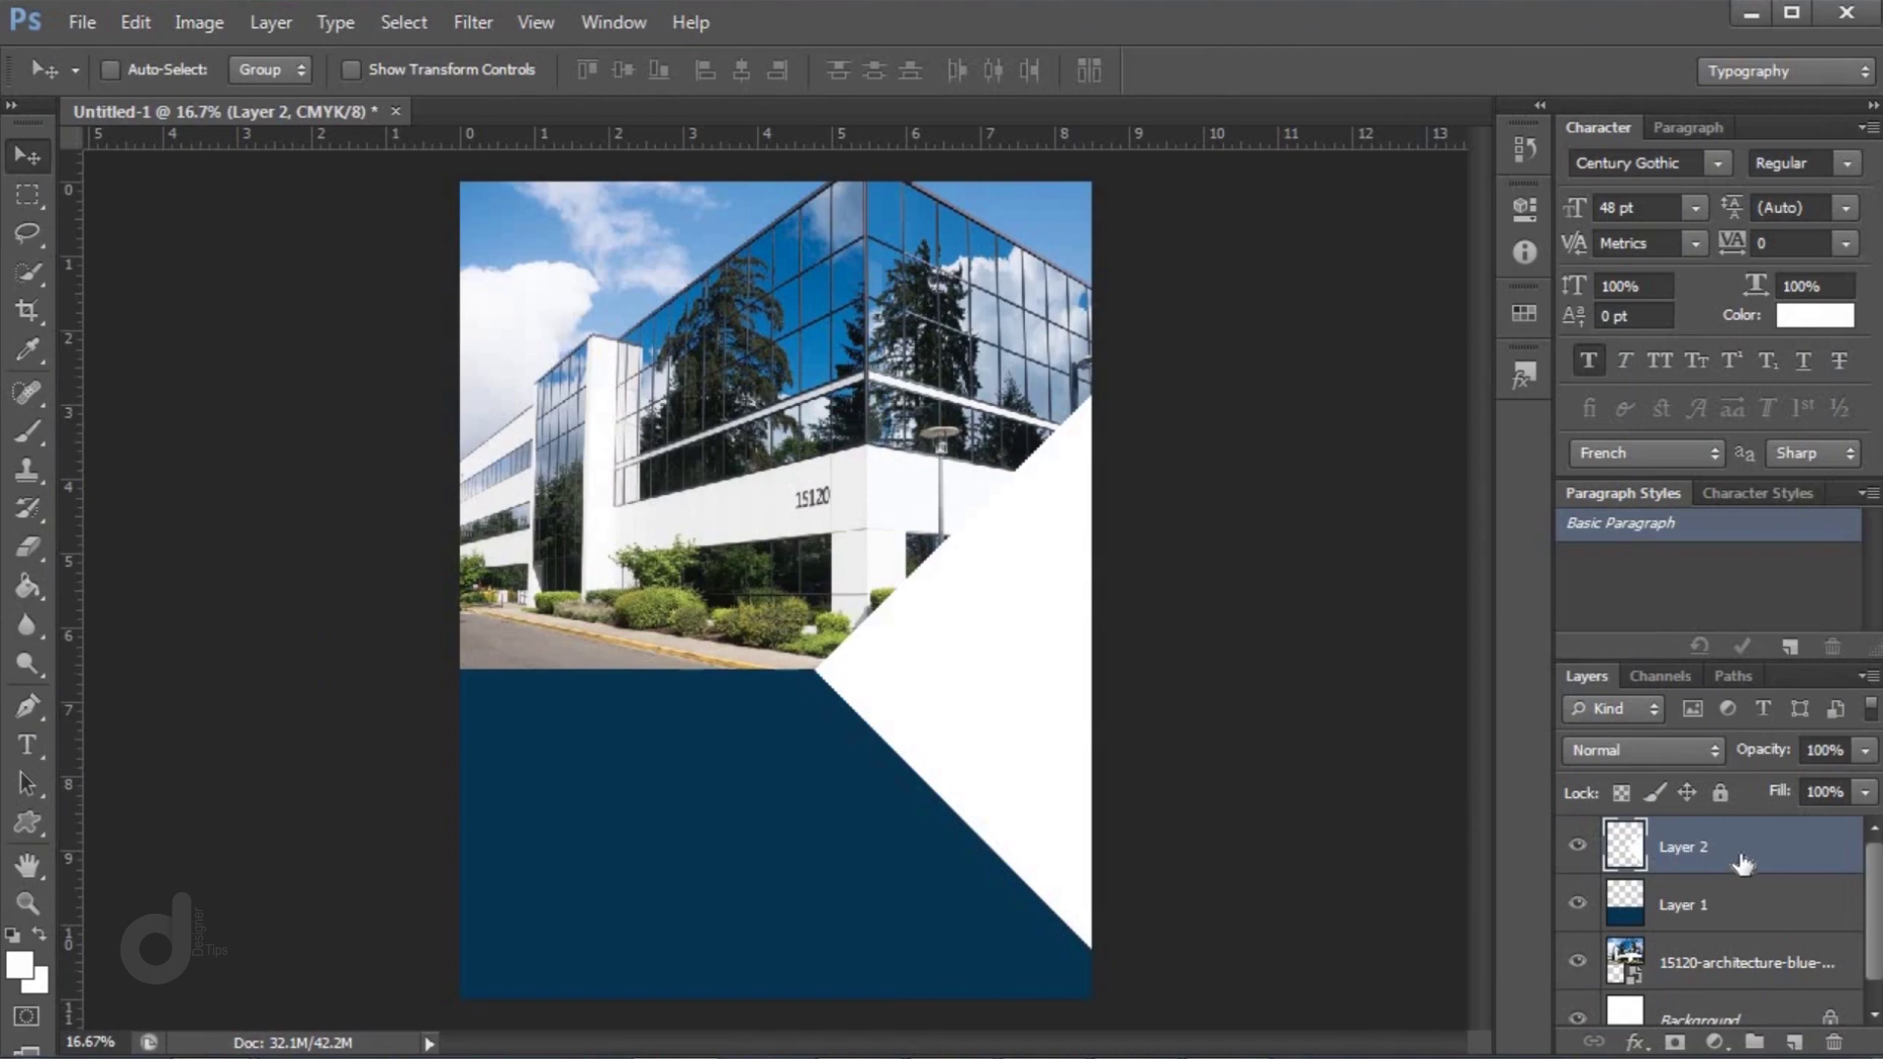
right_click(1793, 863)
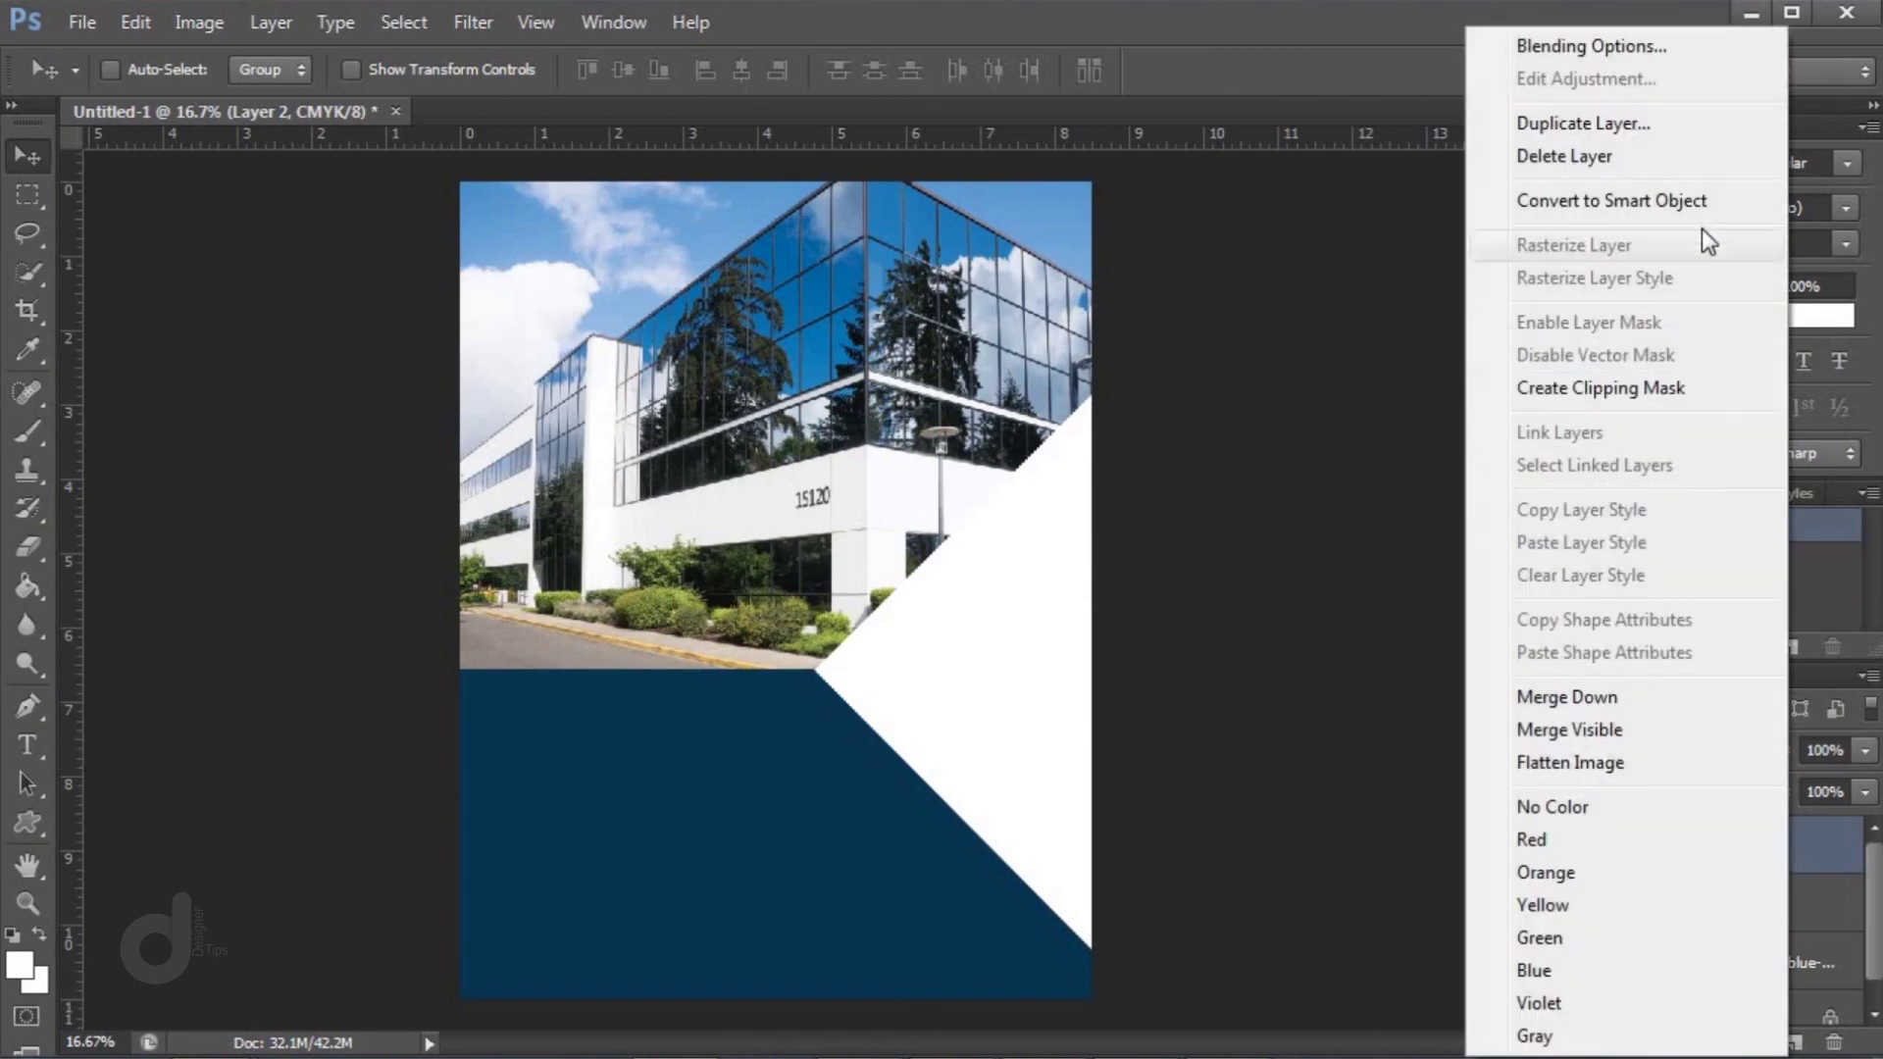
Duplicate Layer 2 and drag the copy up and left over the photo
click(1687, 126)
click(1216, 315)
drag(1031, 636, 501, 550)
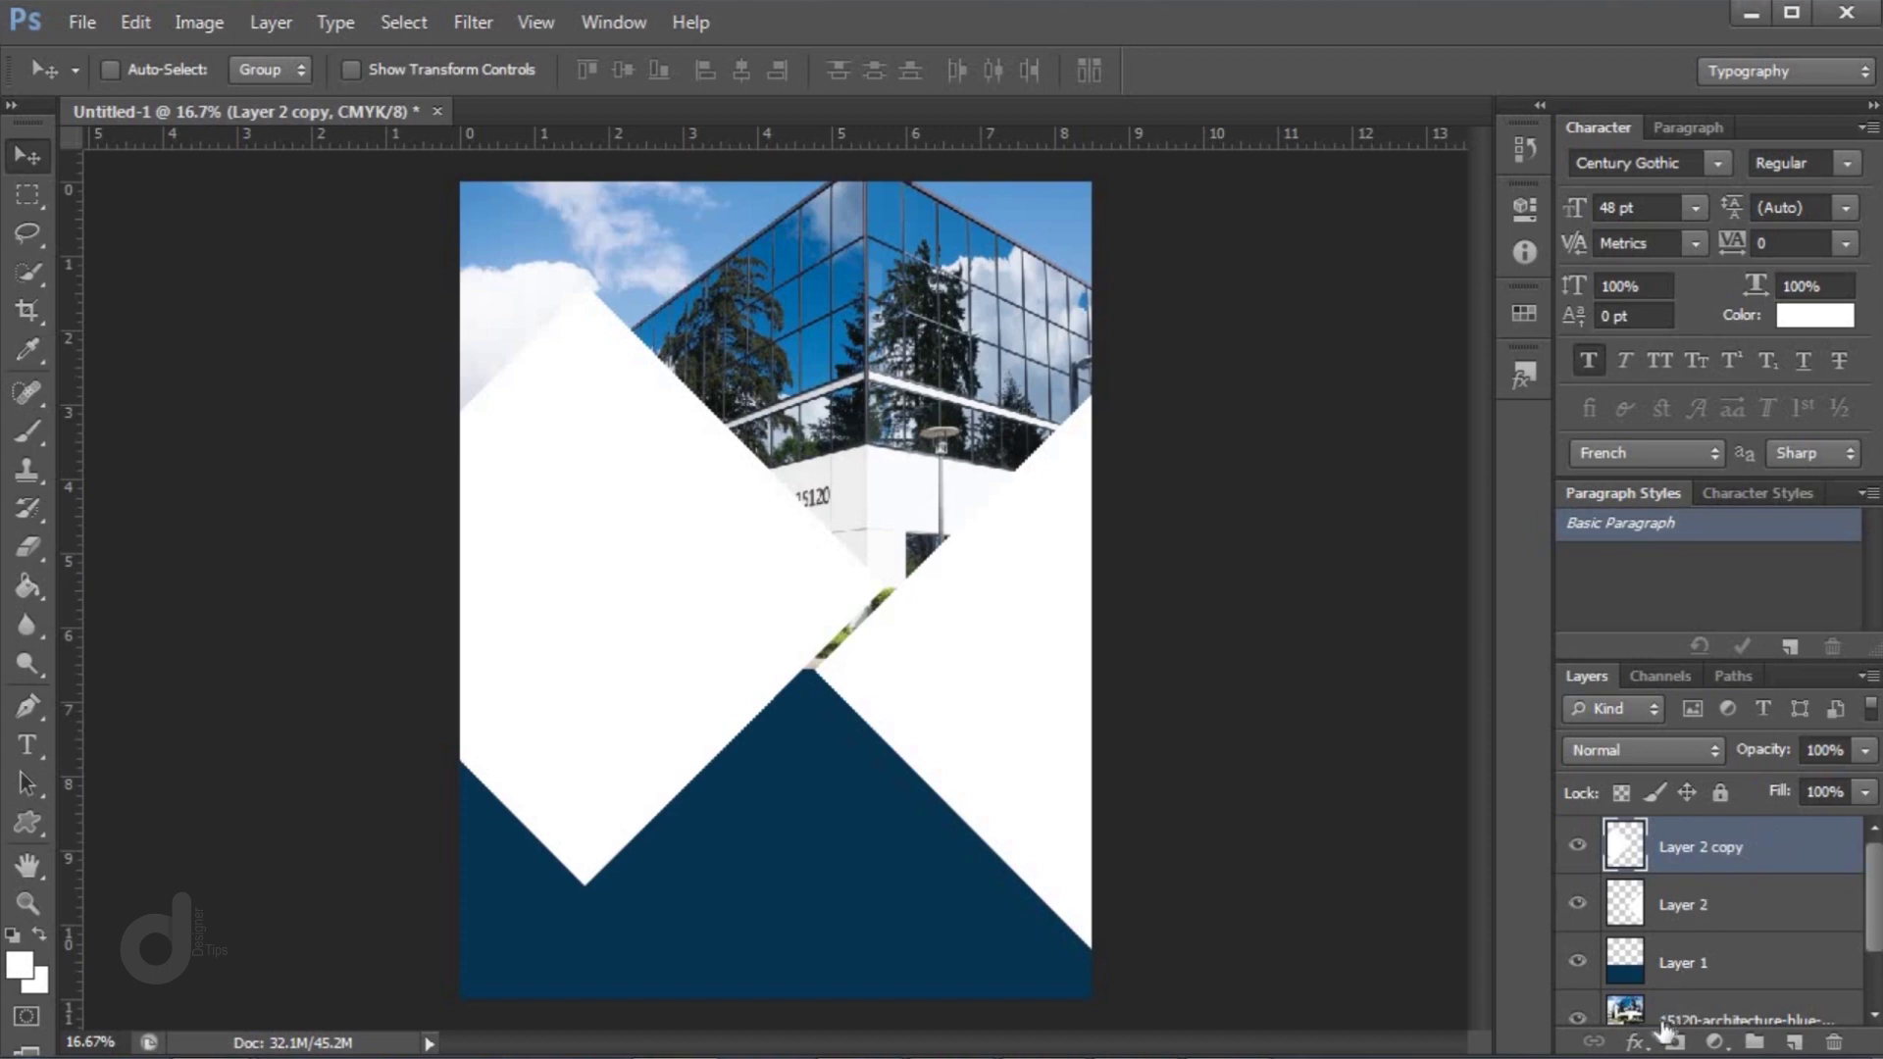
click(1635, 1042)
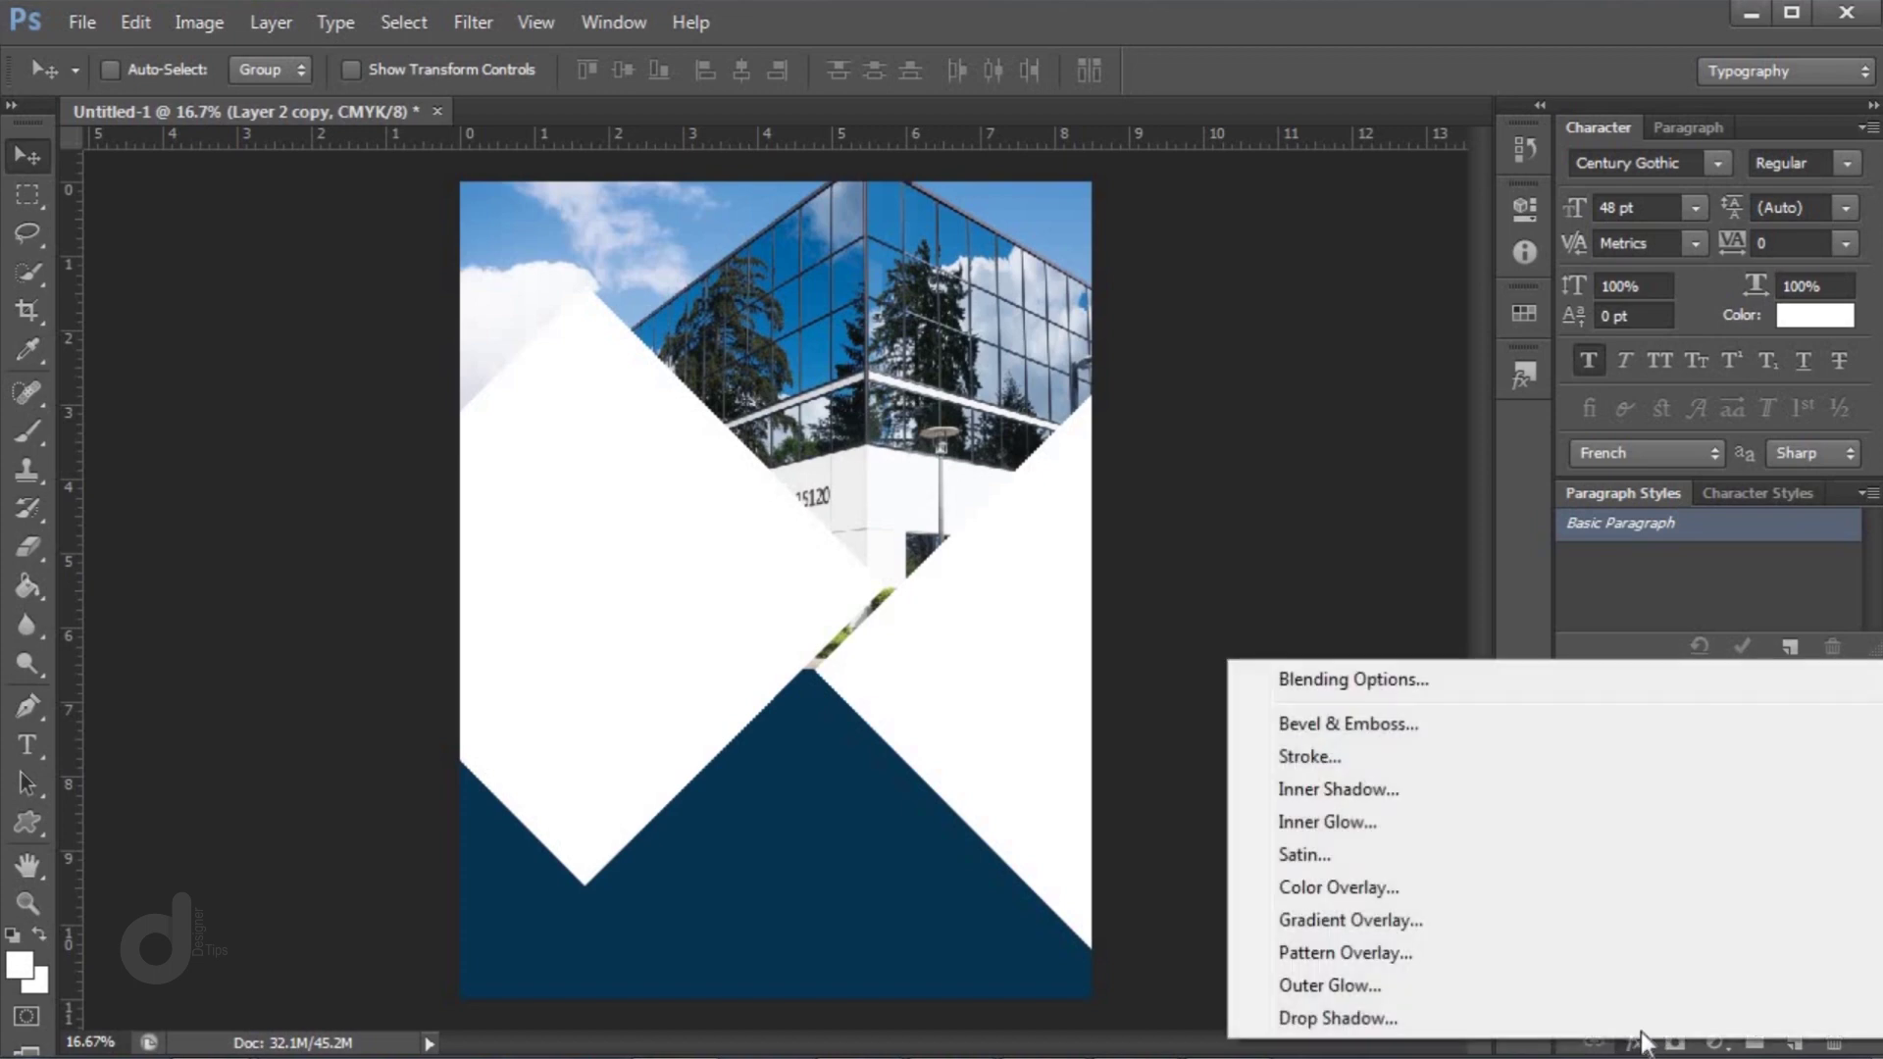
Add a Color Overlay of blue 0d69a9 to the Layer 2 copy diamond
click(1403, 886)
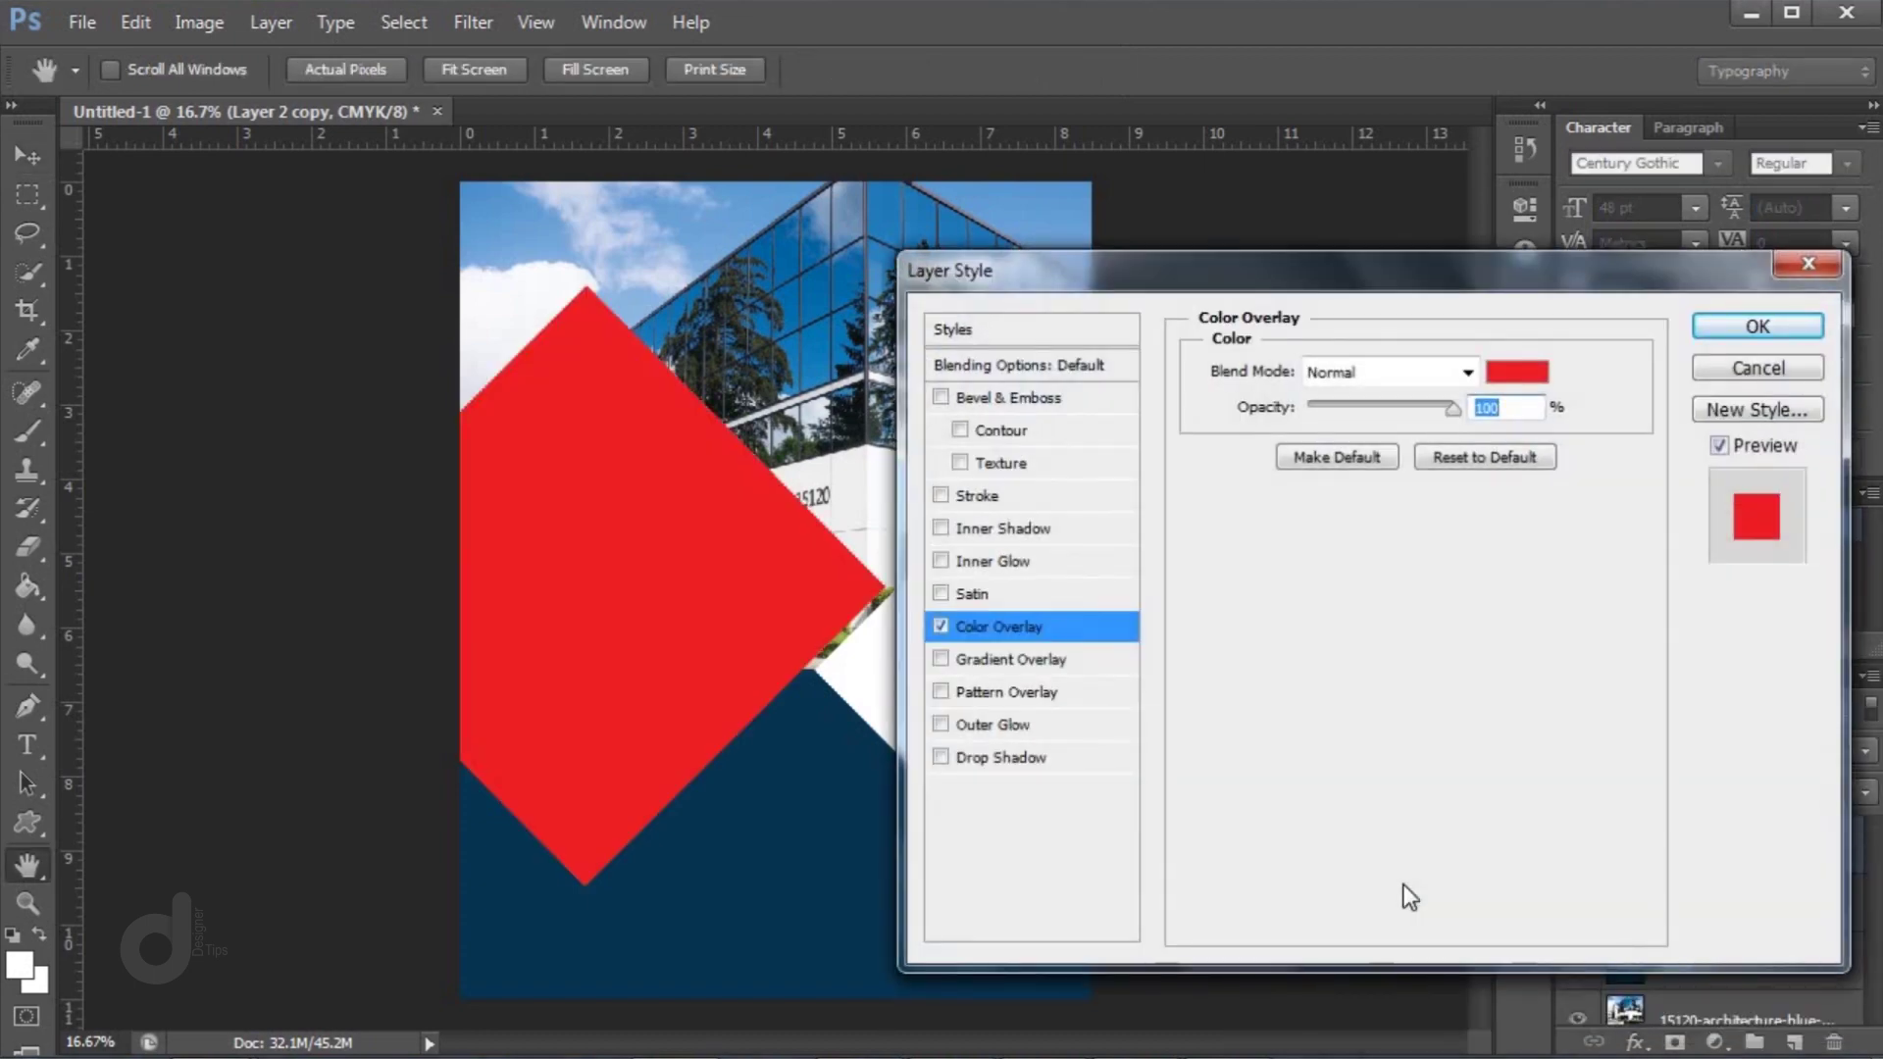
click(1517, 372)
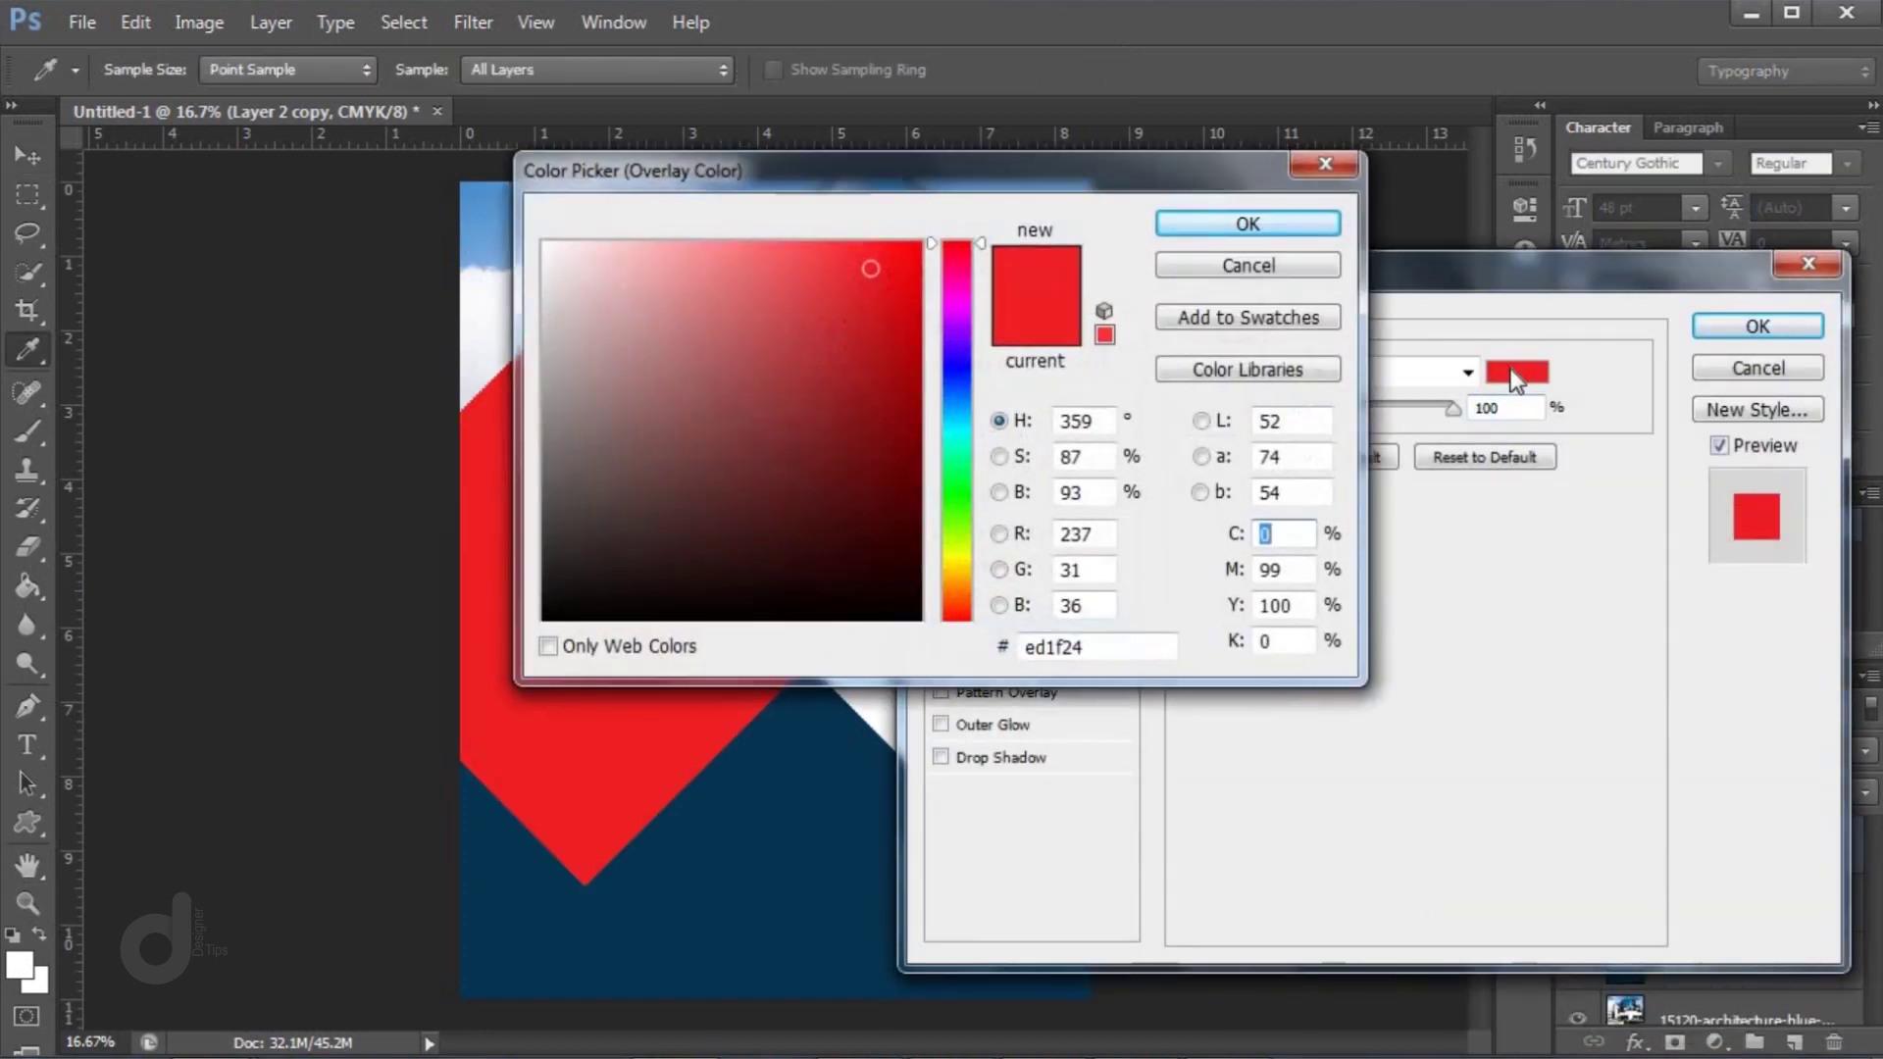
drag(871, 302, 871, 408)
click(956, 398)
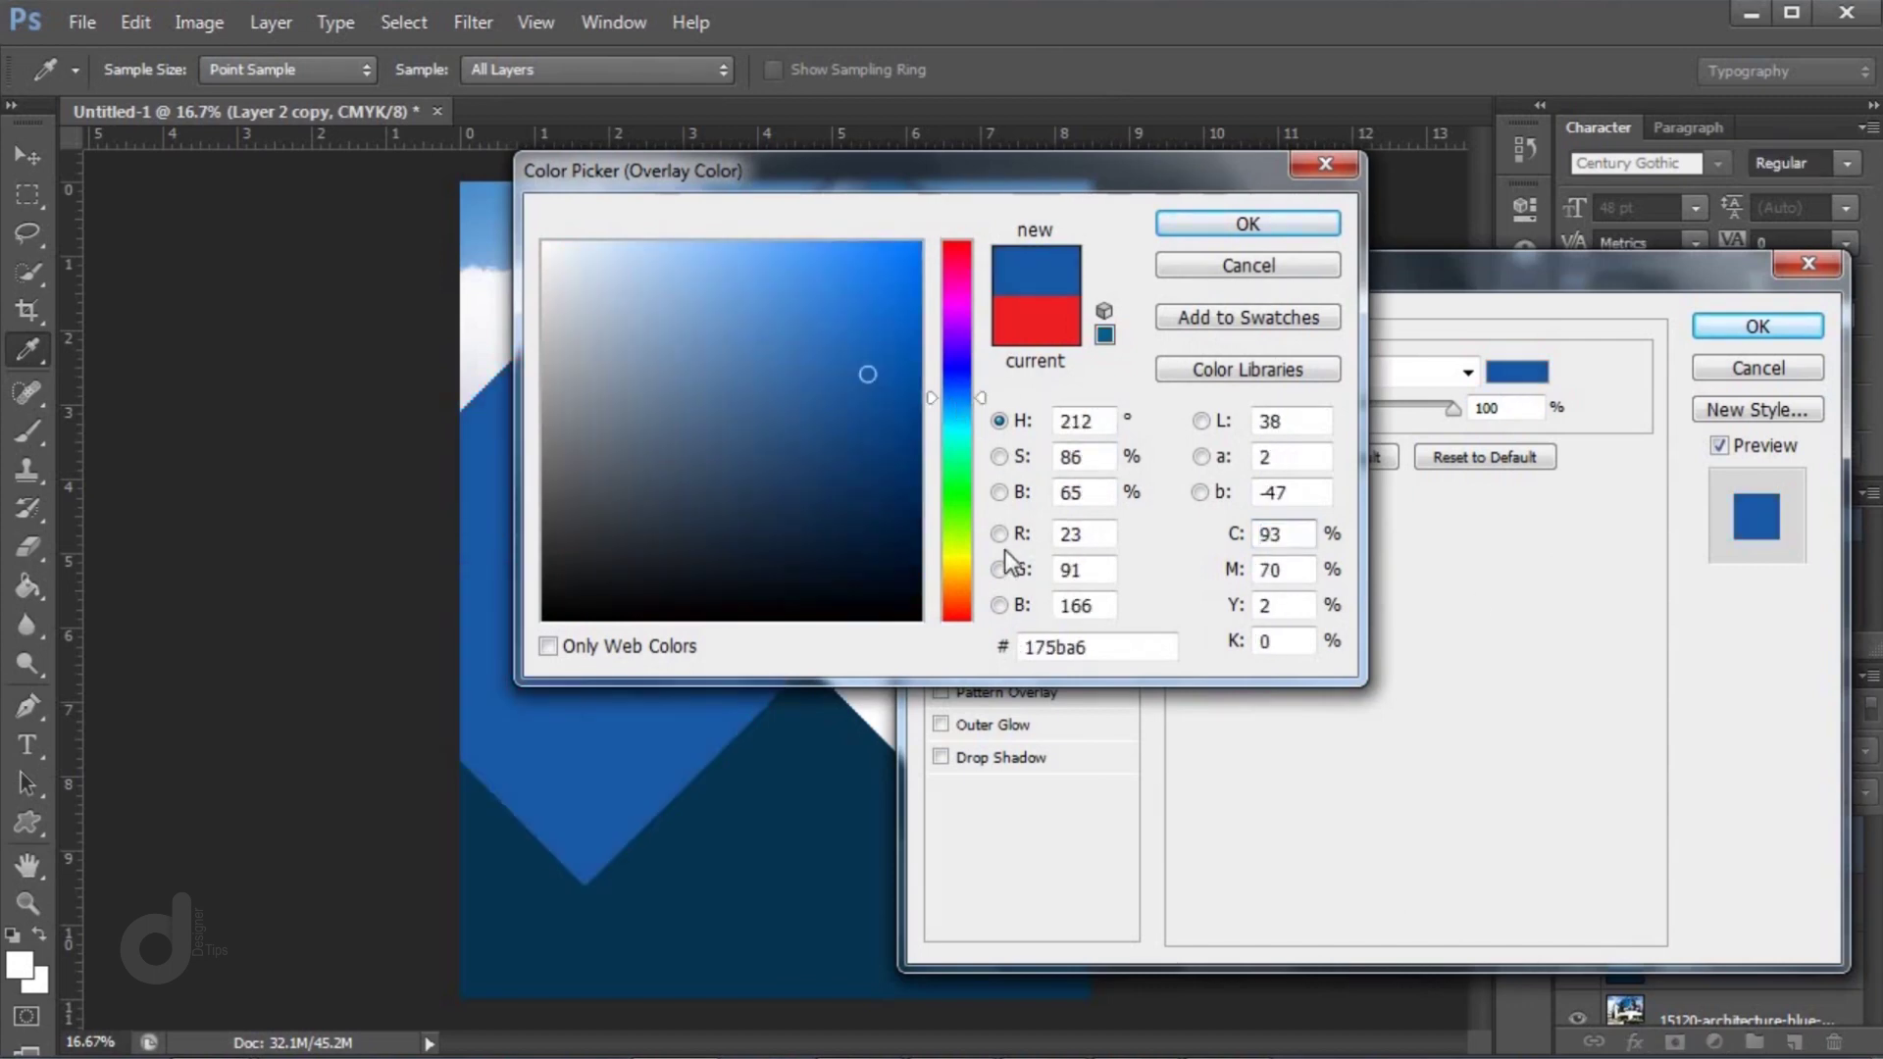
double_click(1094, 647)
text(0a3551)
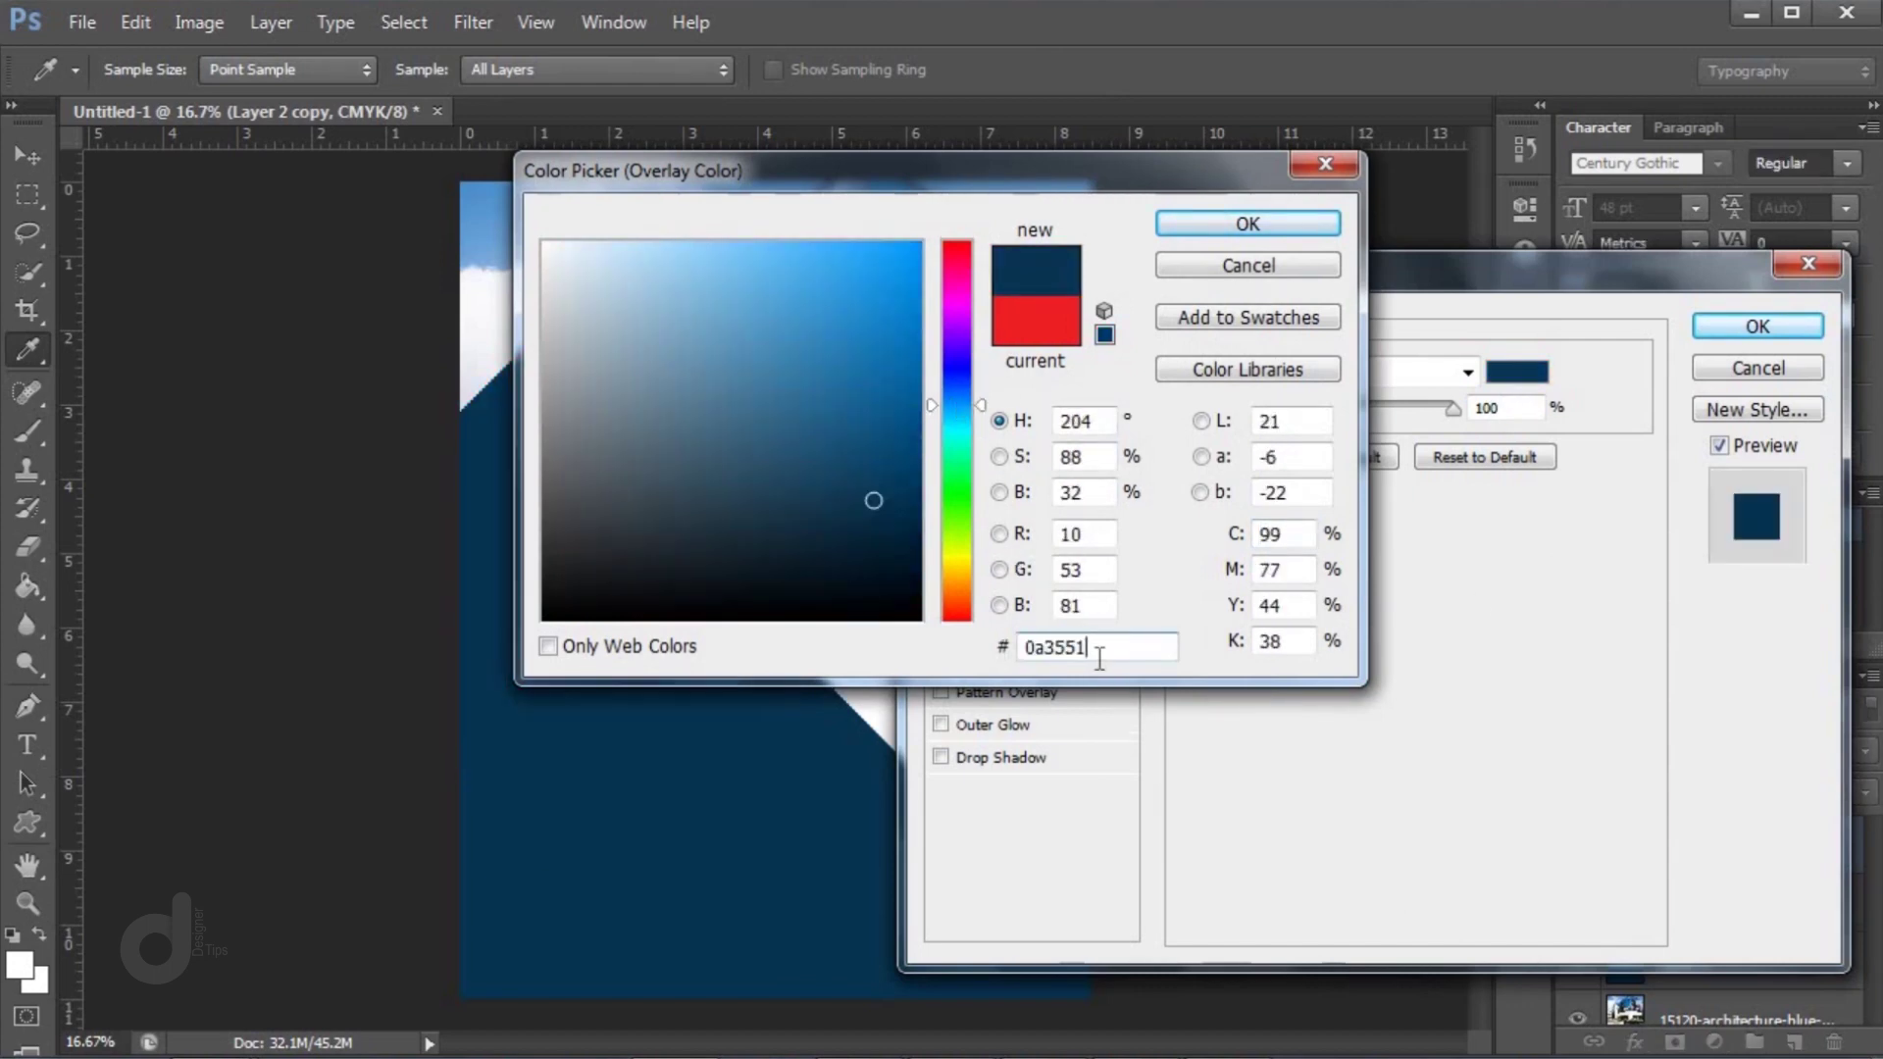
key(ctrl+z)
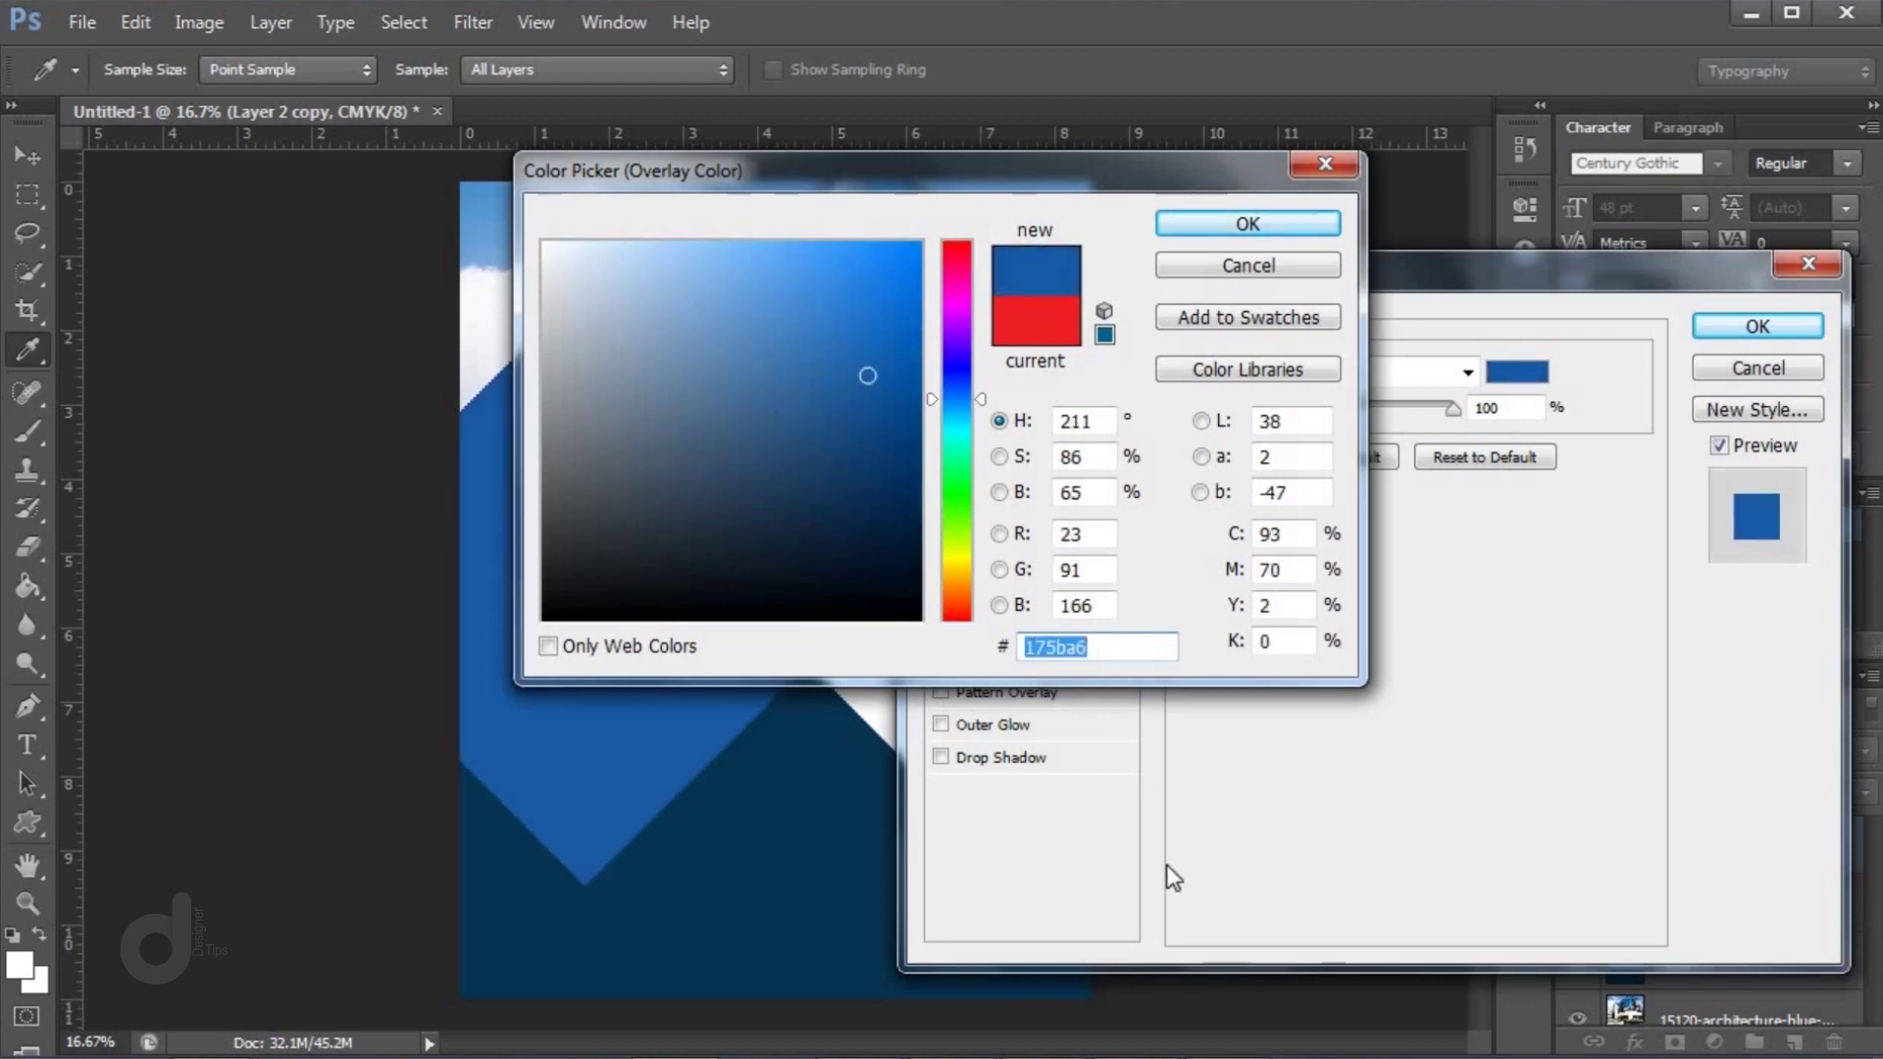
text(0d69a9)
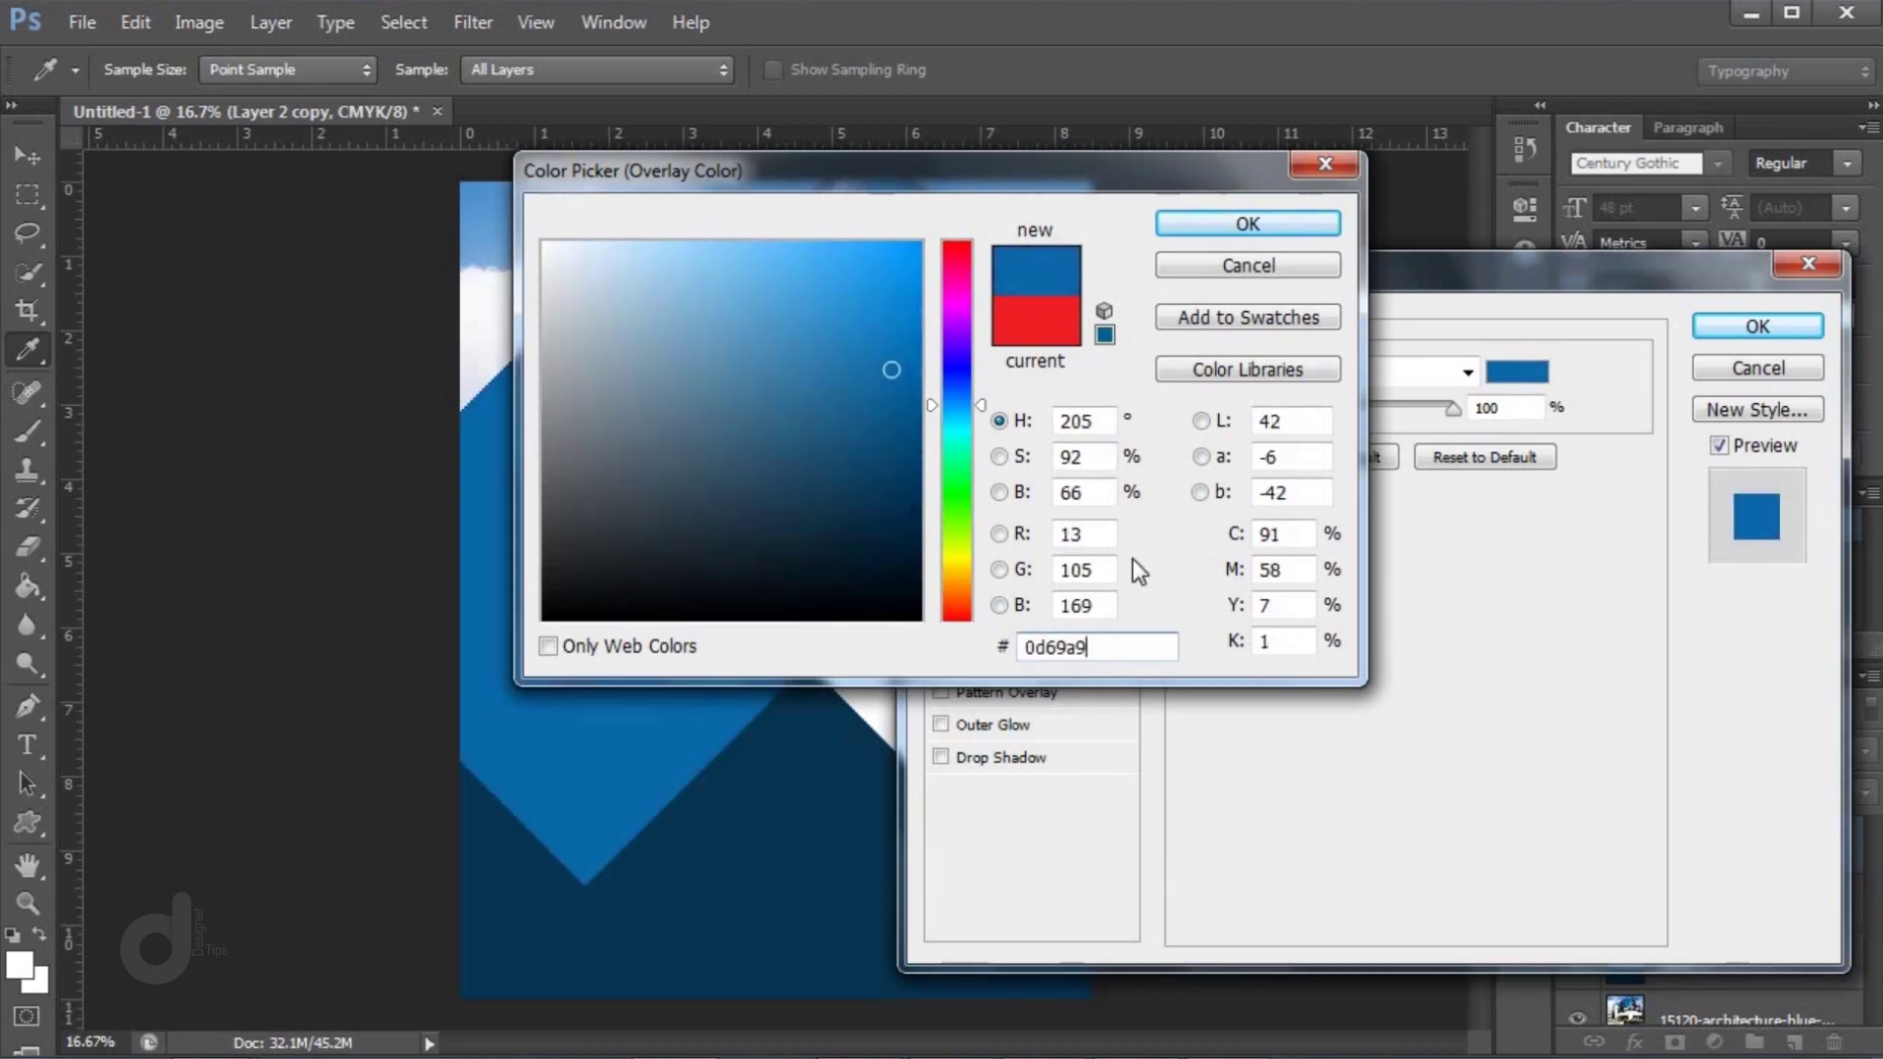
click(1206, 225)
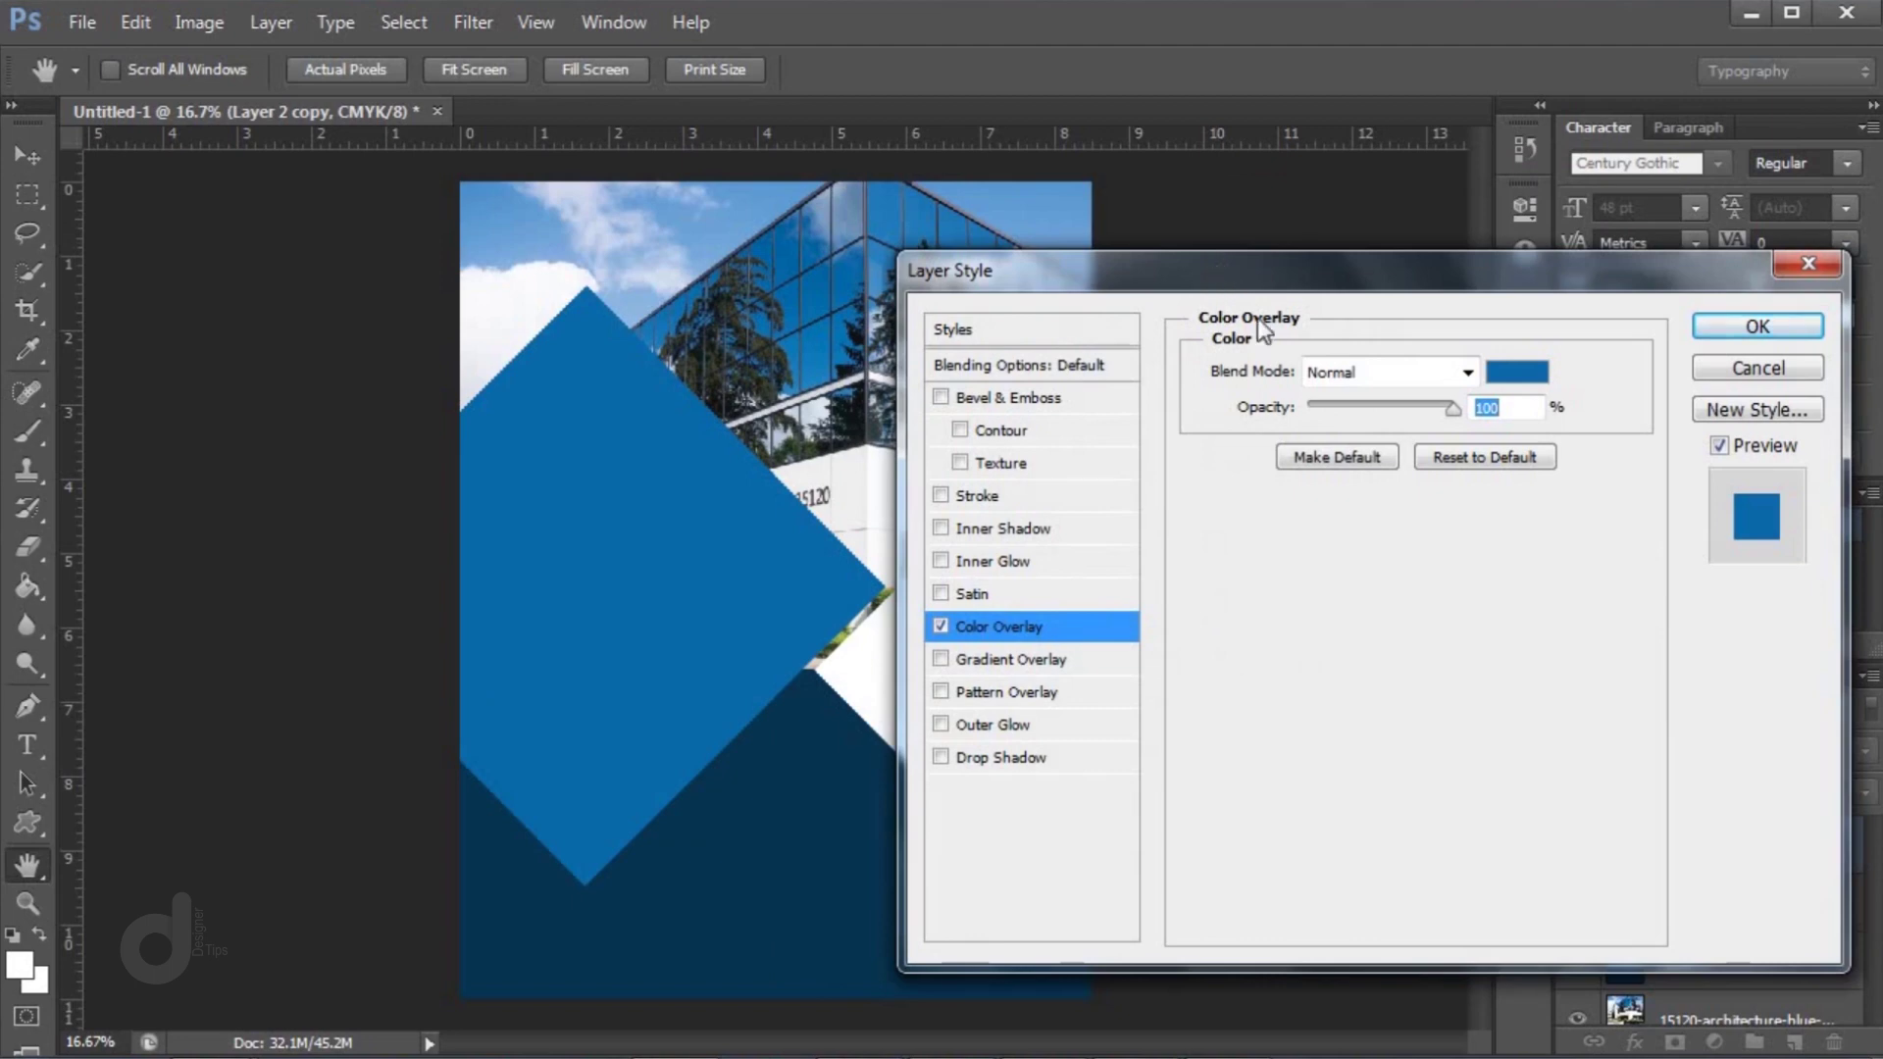
Move Layer 2 copy beneath Layer 1 so a blue triangle shows above the navy band
click(1712, 327)
drag(741, 545, 844, 639)
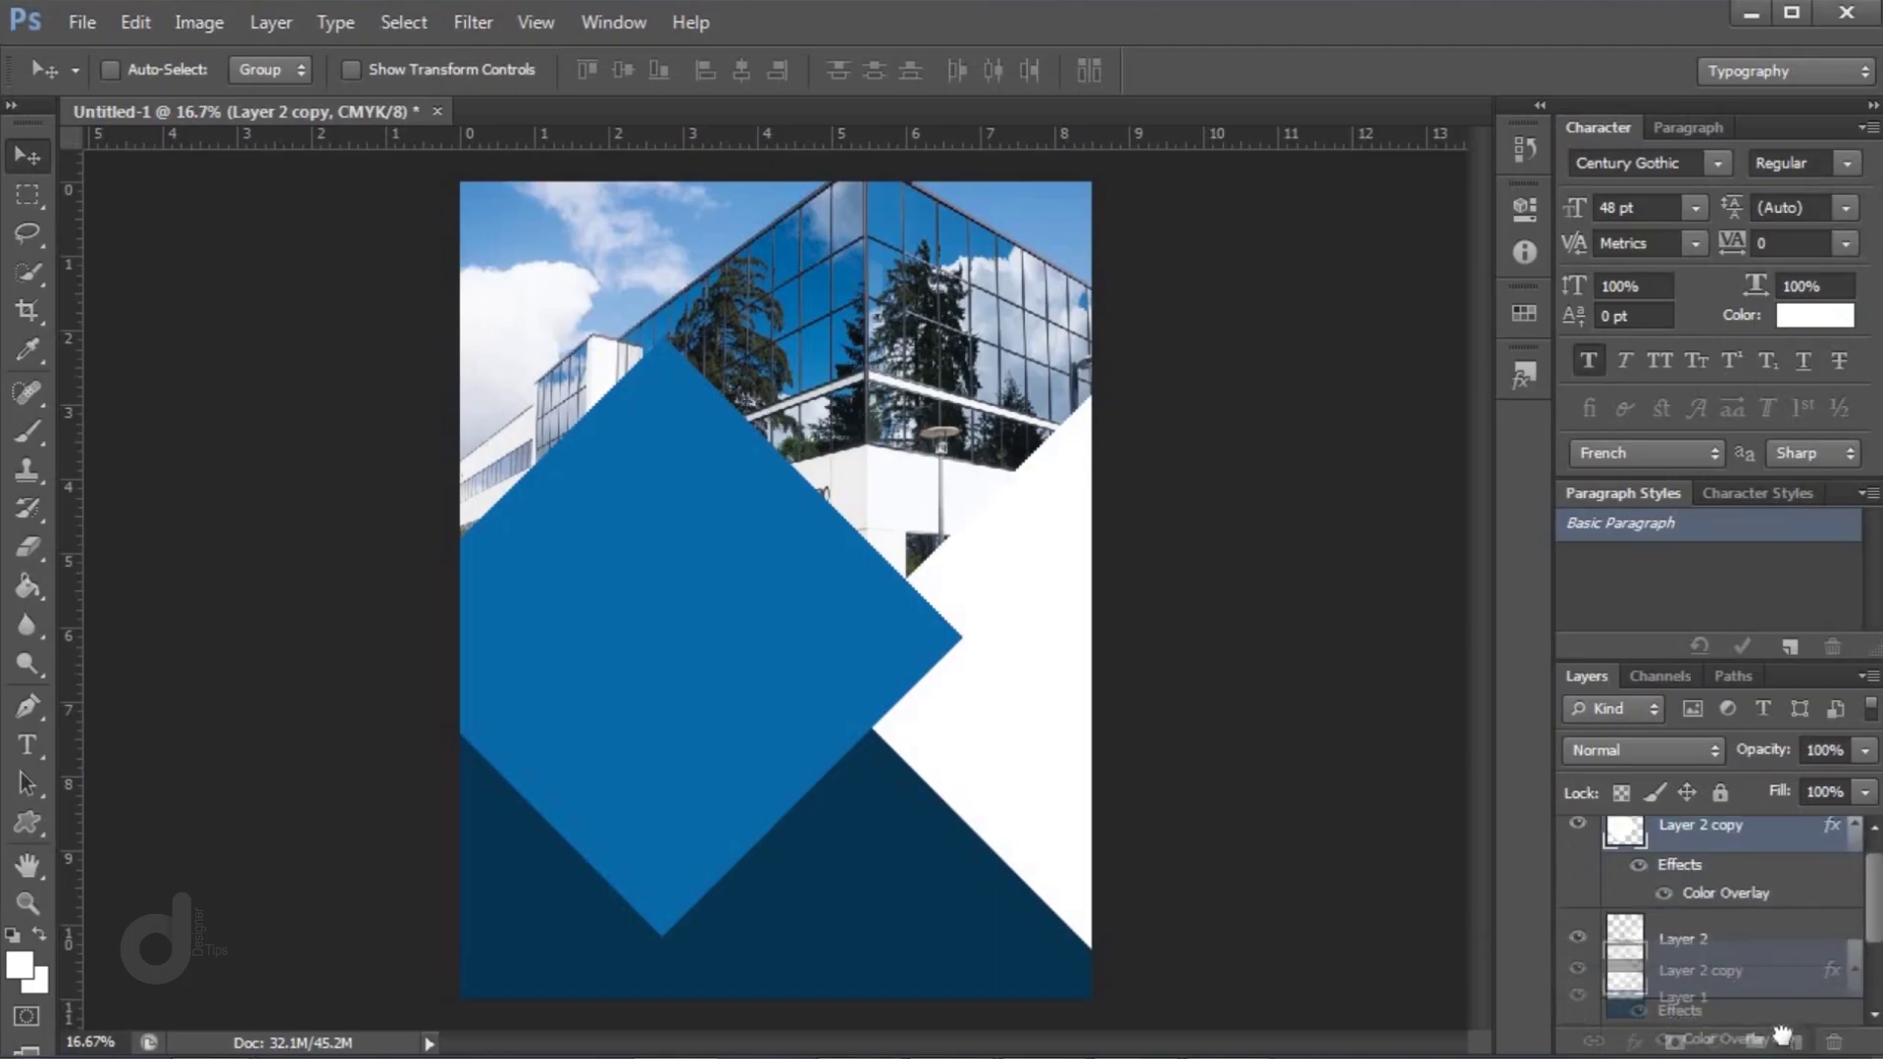
drag(1782, 1034, 1755, 938)
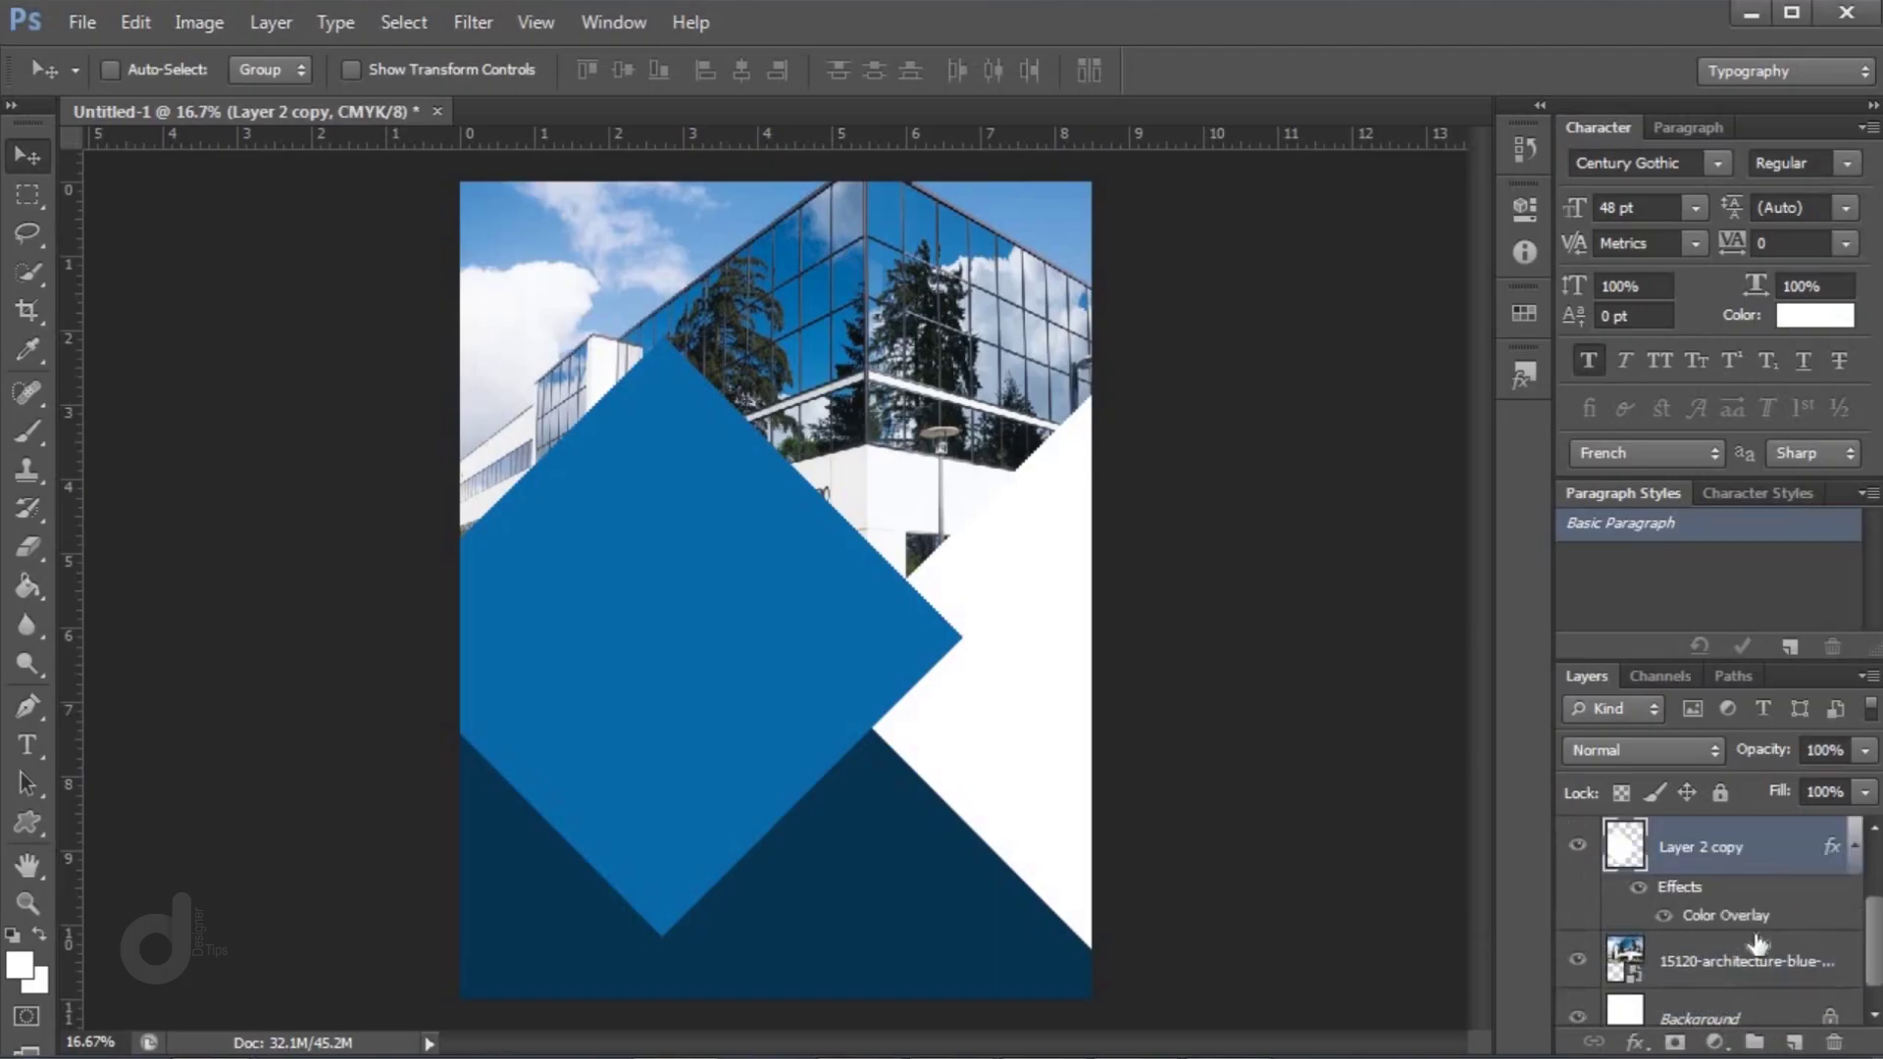
mouse_move(778, 600)
mouse_down()
mouse_move(741, 624)
mouse_move(793, 612)
mouse_up()
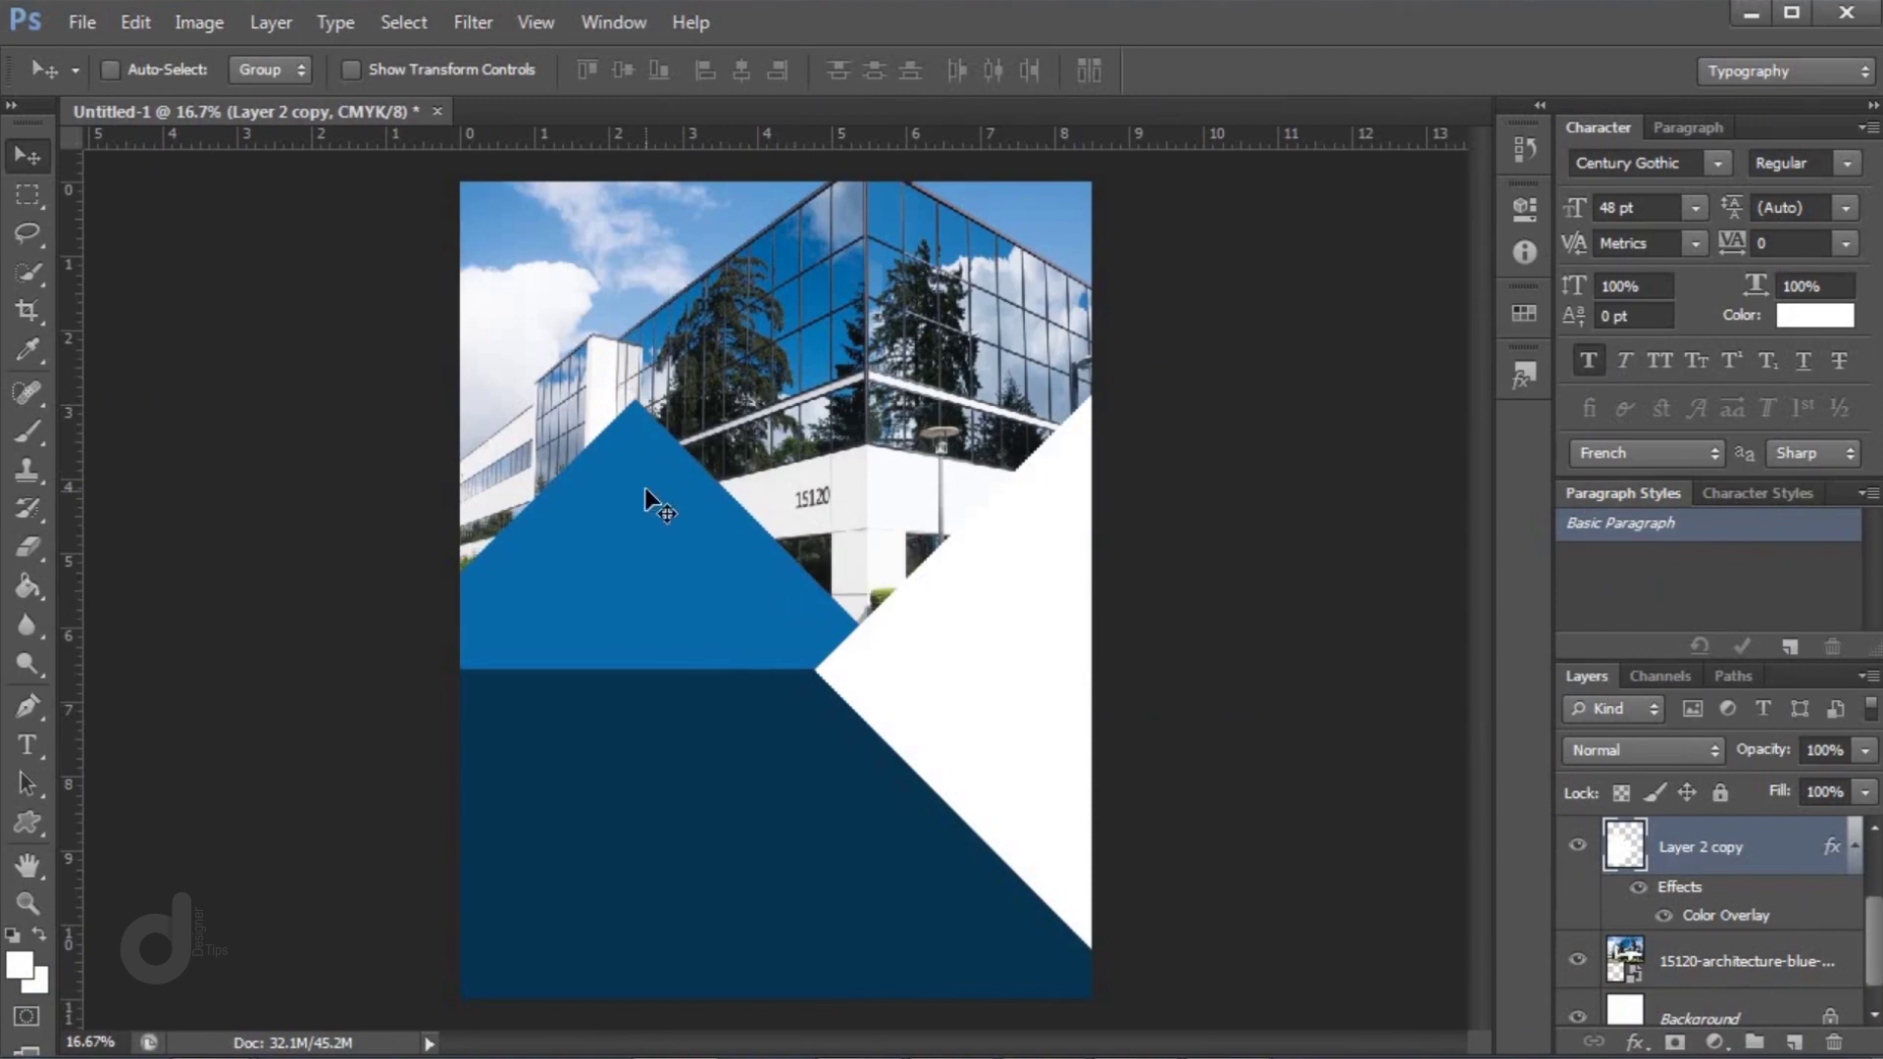
Place the 'logo white' image, scaled to about 37%, near the blue triangle's peak
click(79, 21)
click(198, 512)
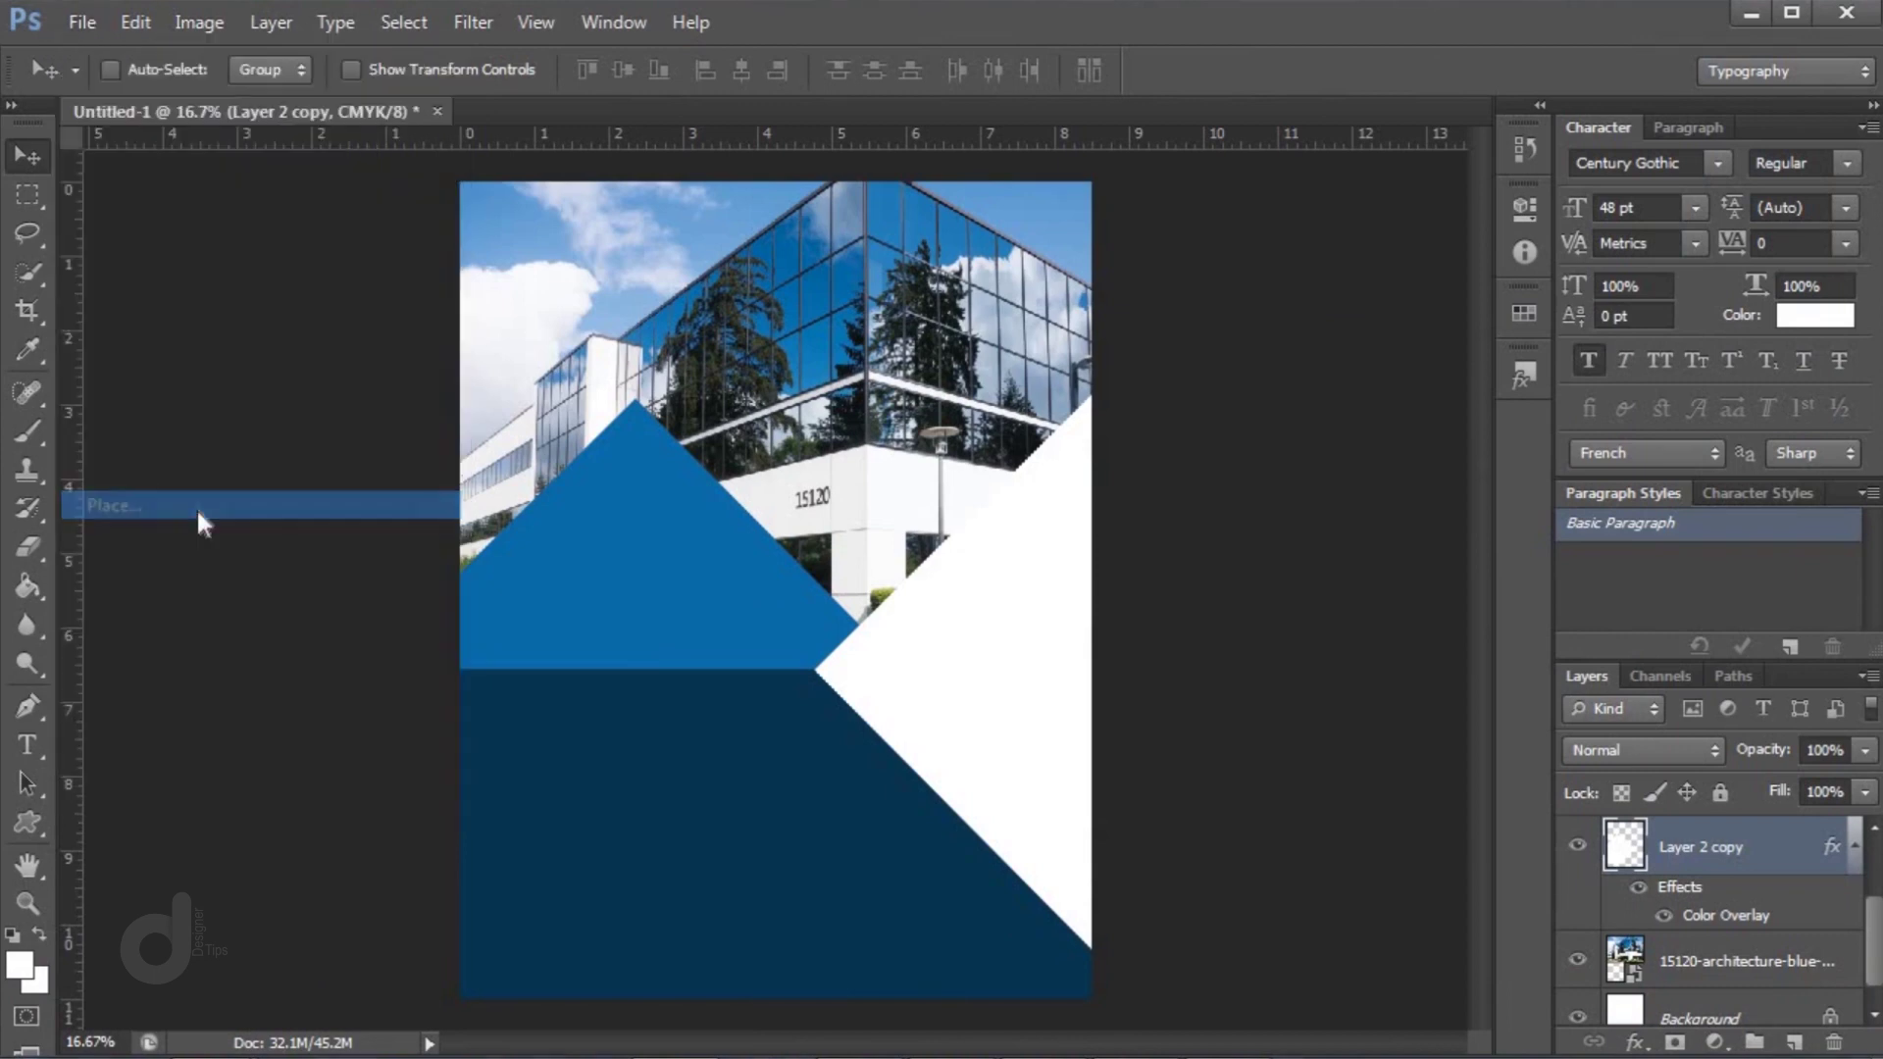
click(896, 291)
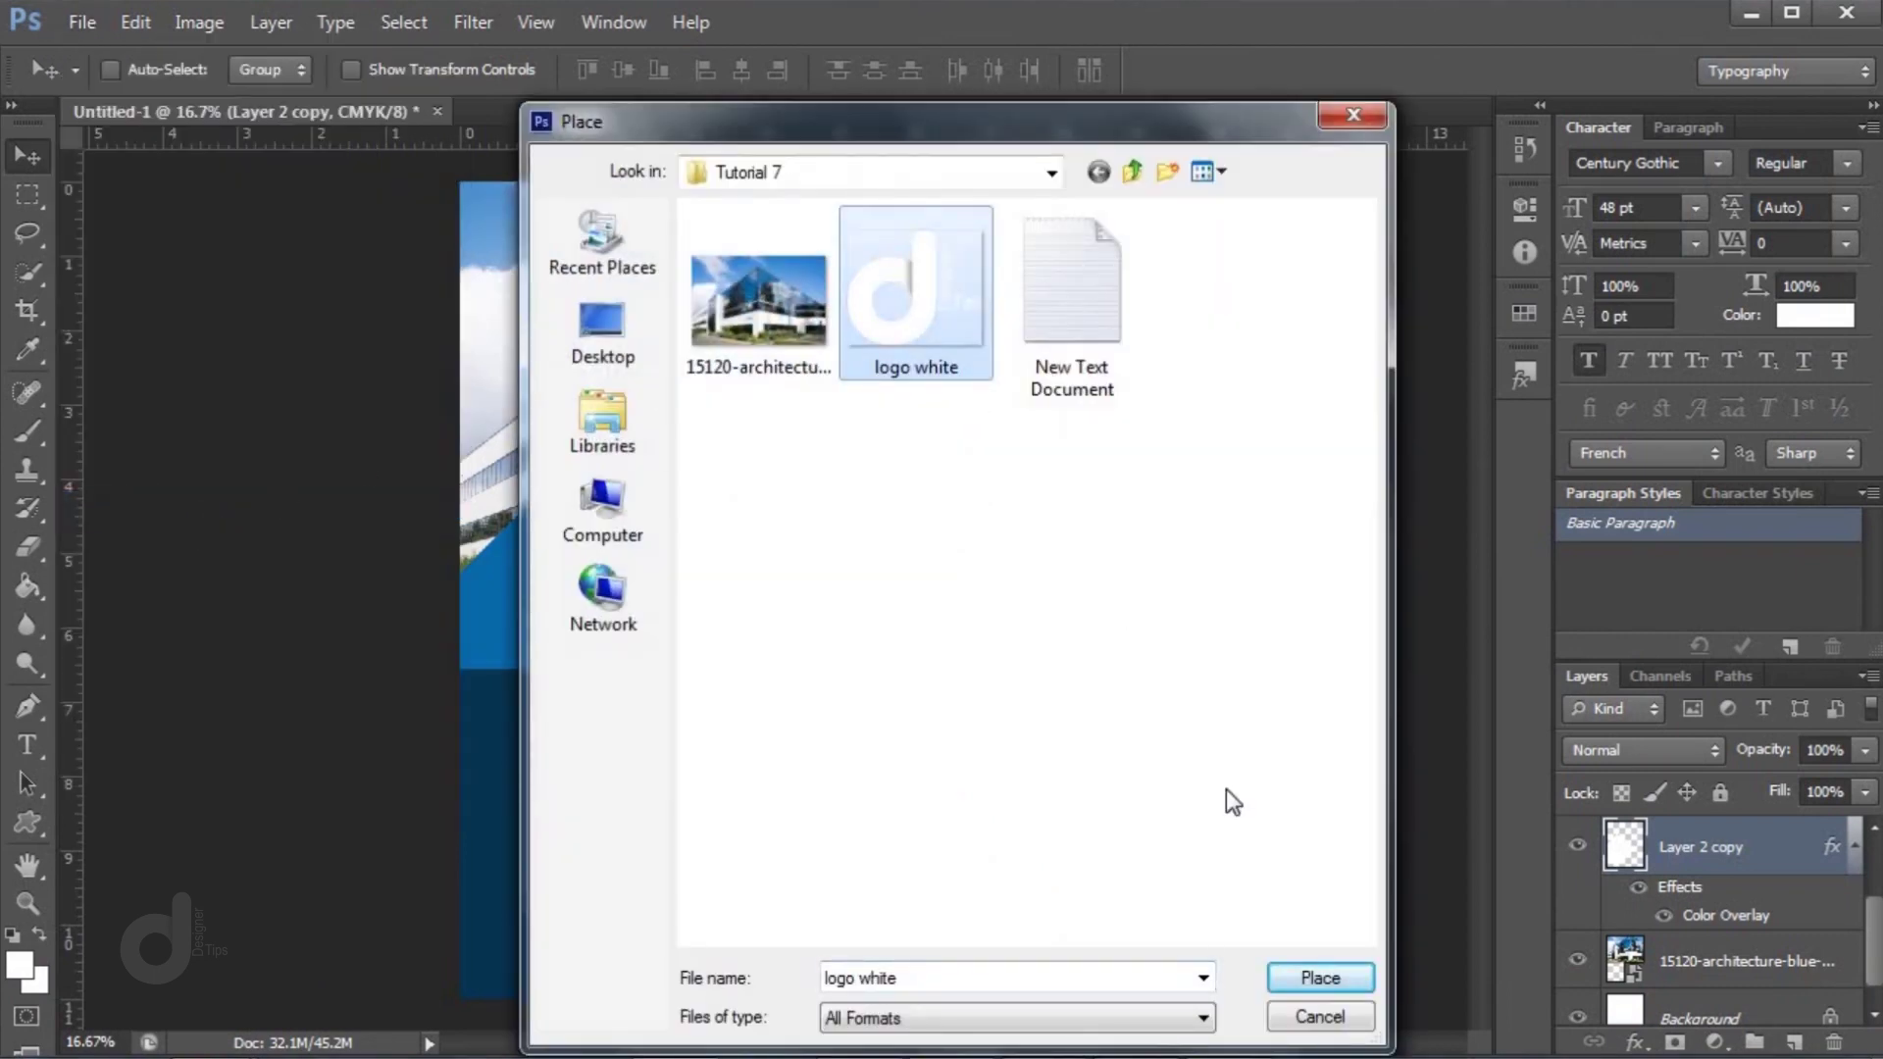
click(1320, 977)
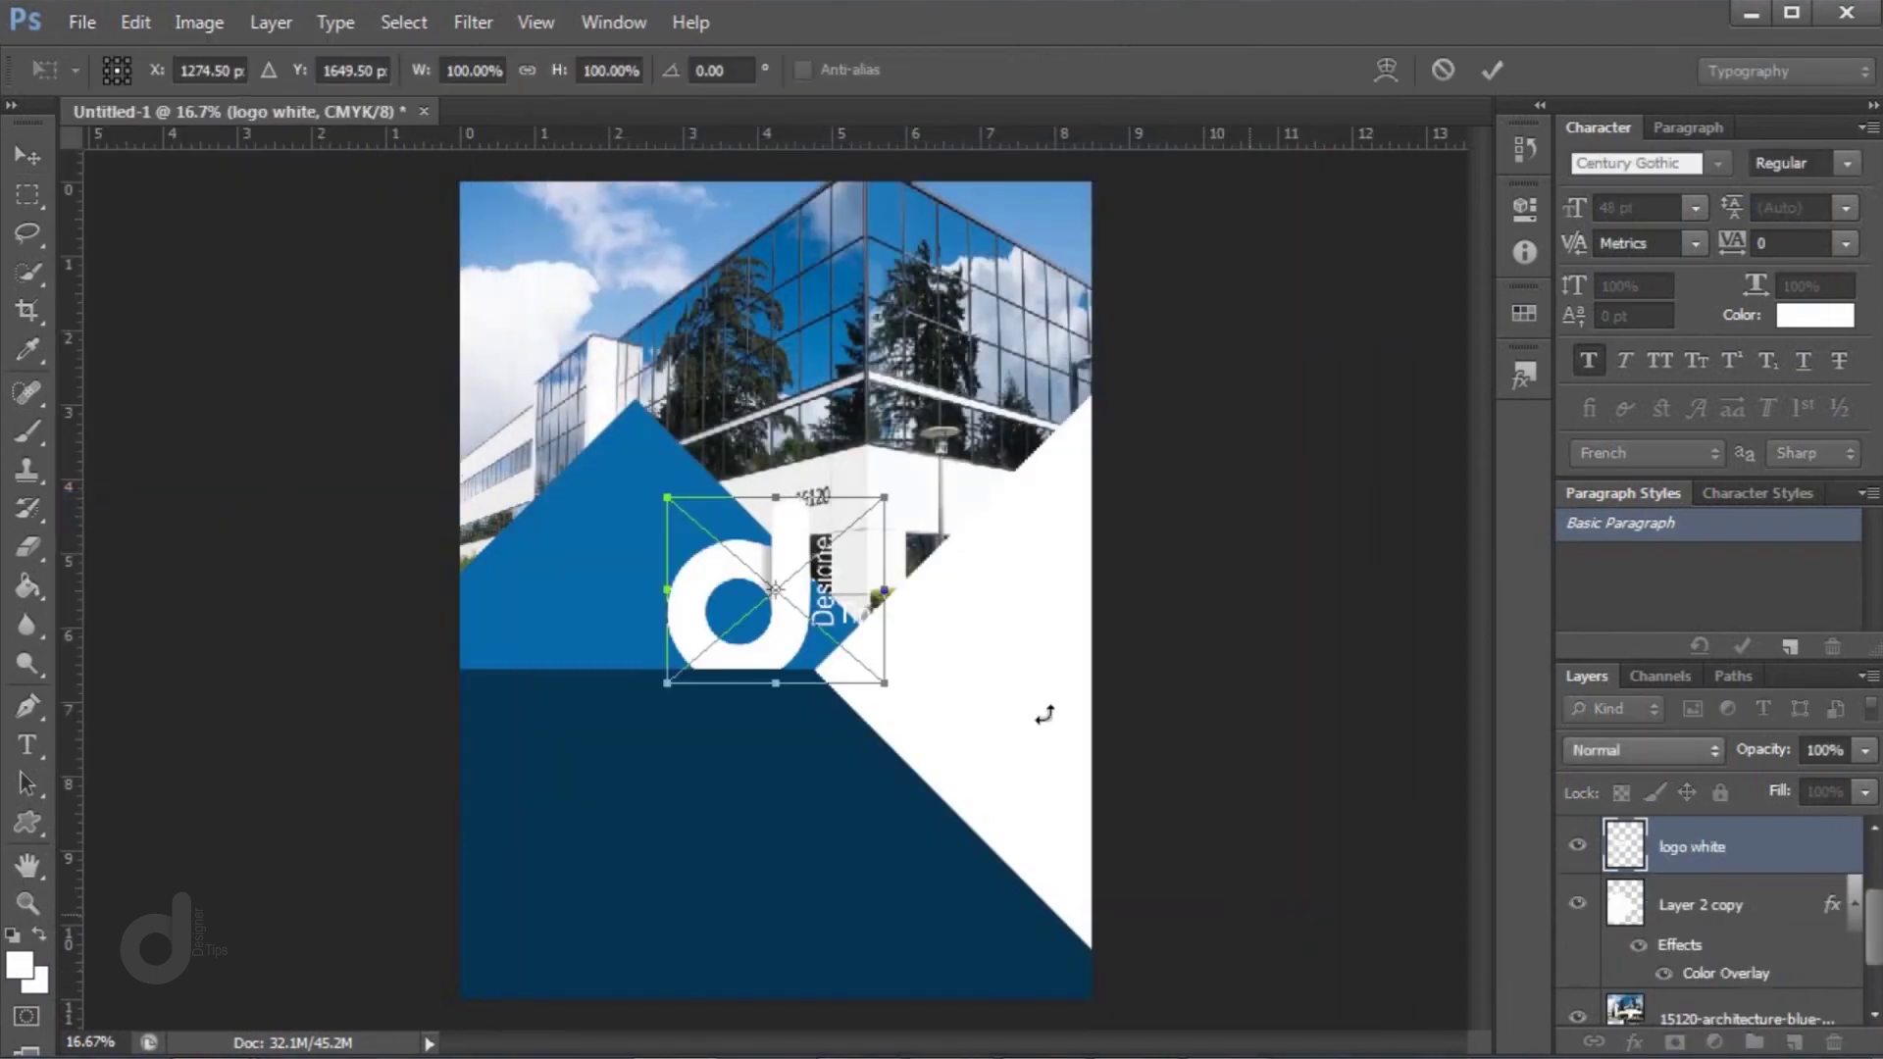
drag(810, 589, 686, 559)
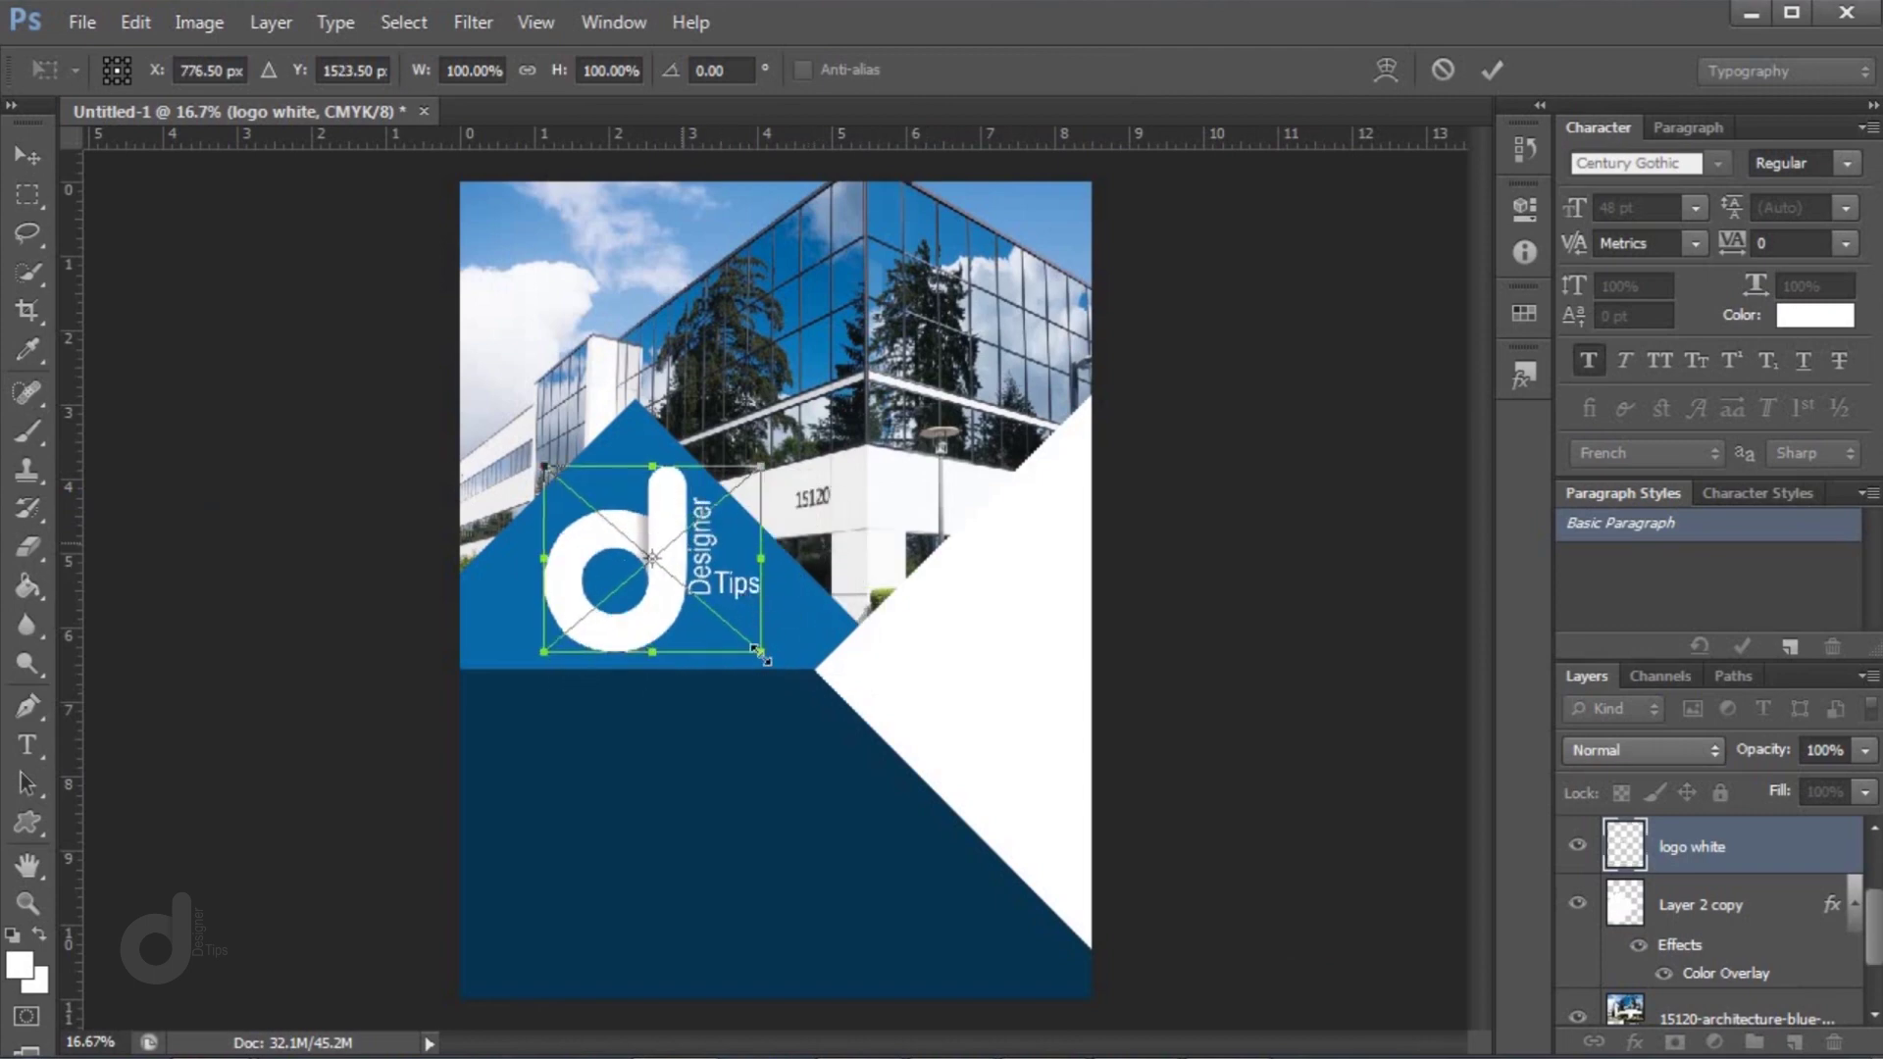
drag(737, 616, 642, 503)
key(Return)
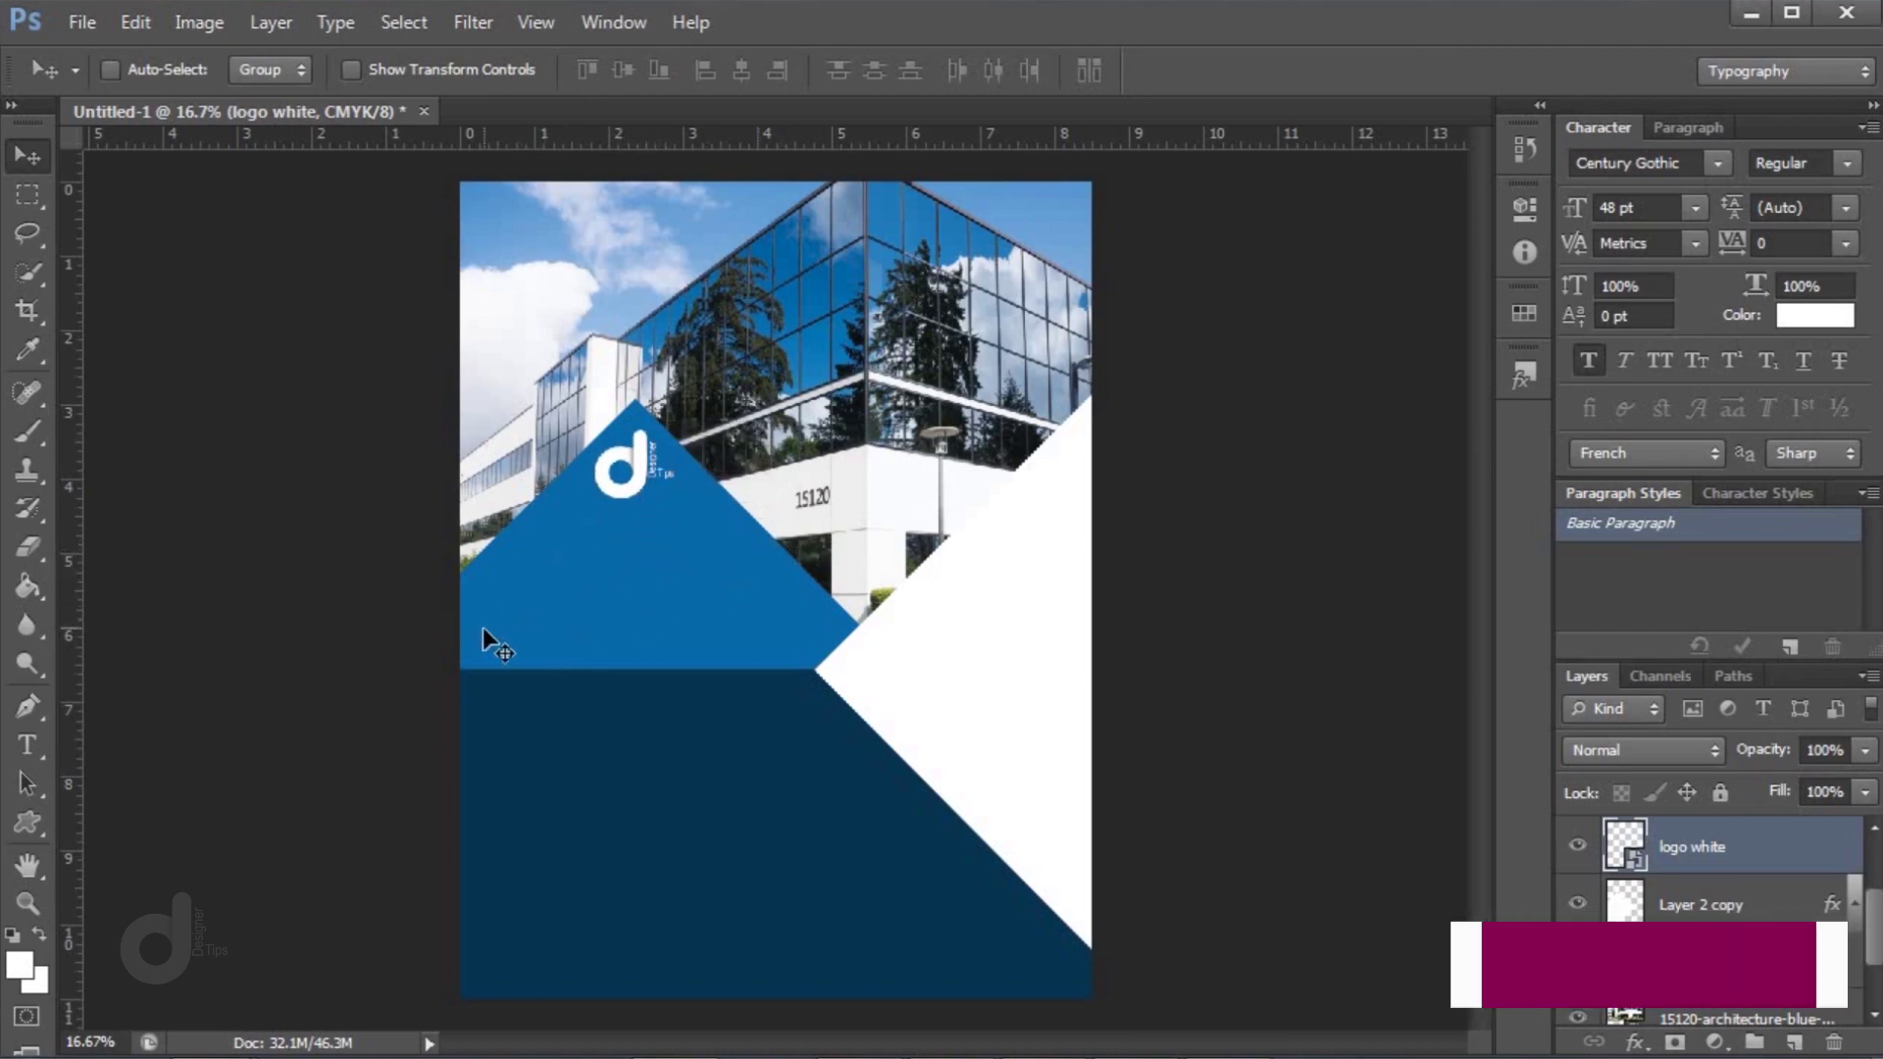
Add two vertical guides near the page edges and copy HEADLINE from the notes
drag(286, 694, 489, 725)
drag(76, 726, 1064, 853)
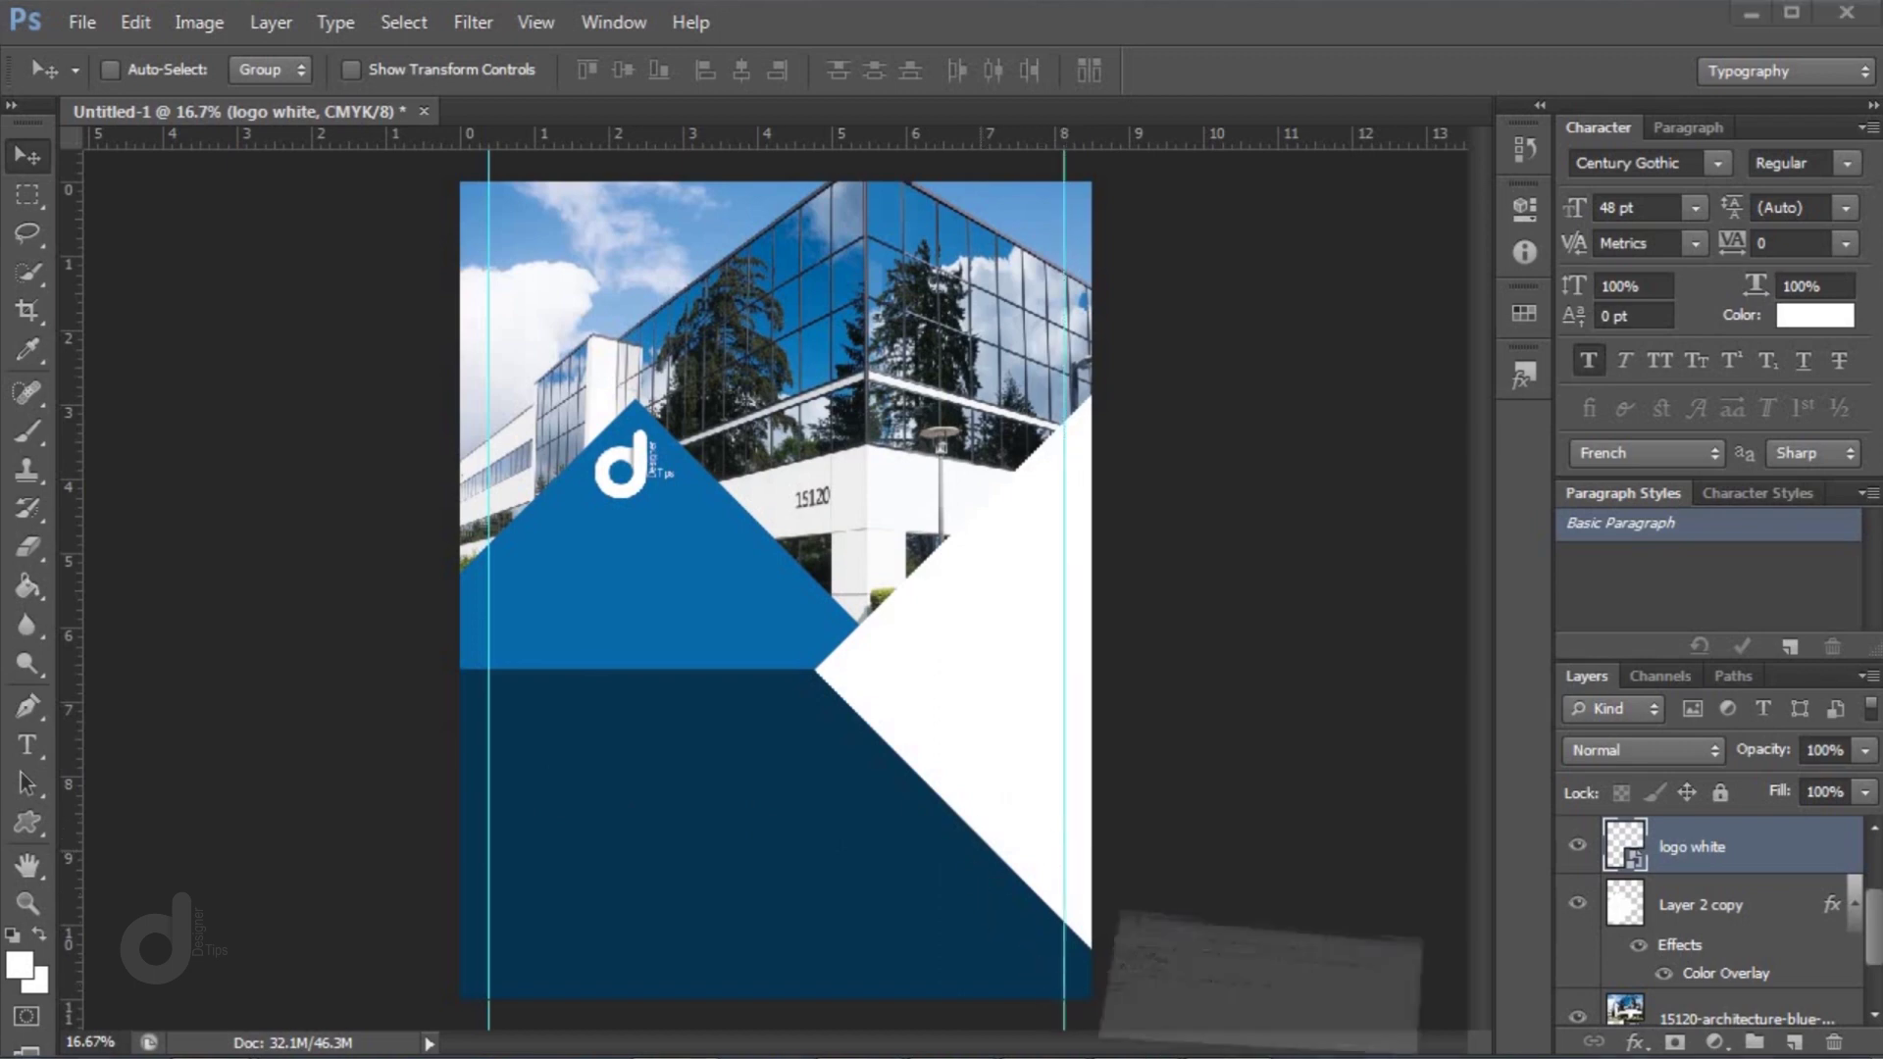
key(alt+Tab)
click(863, 628)
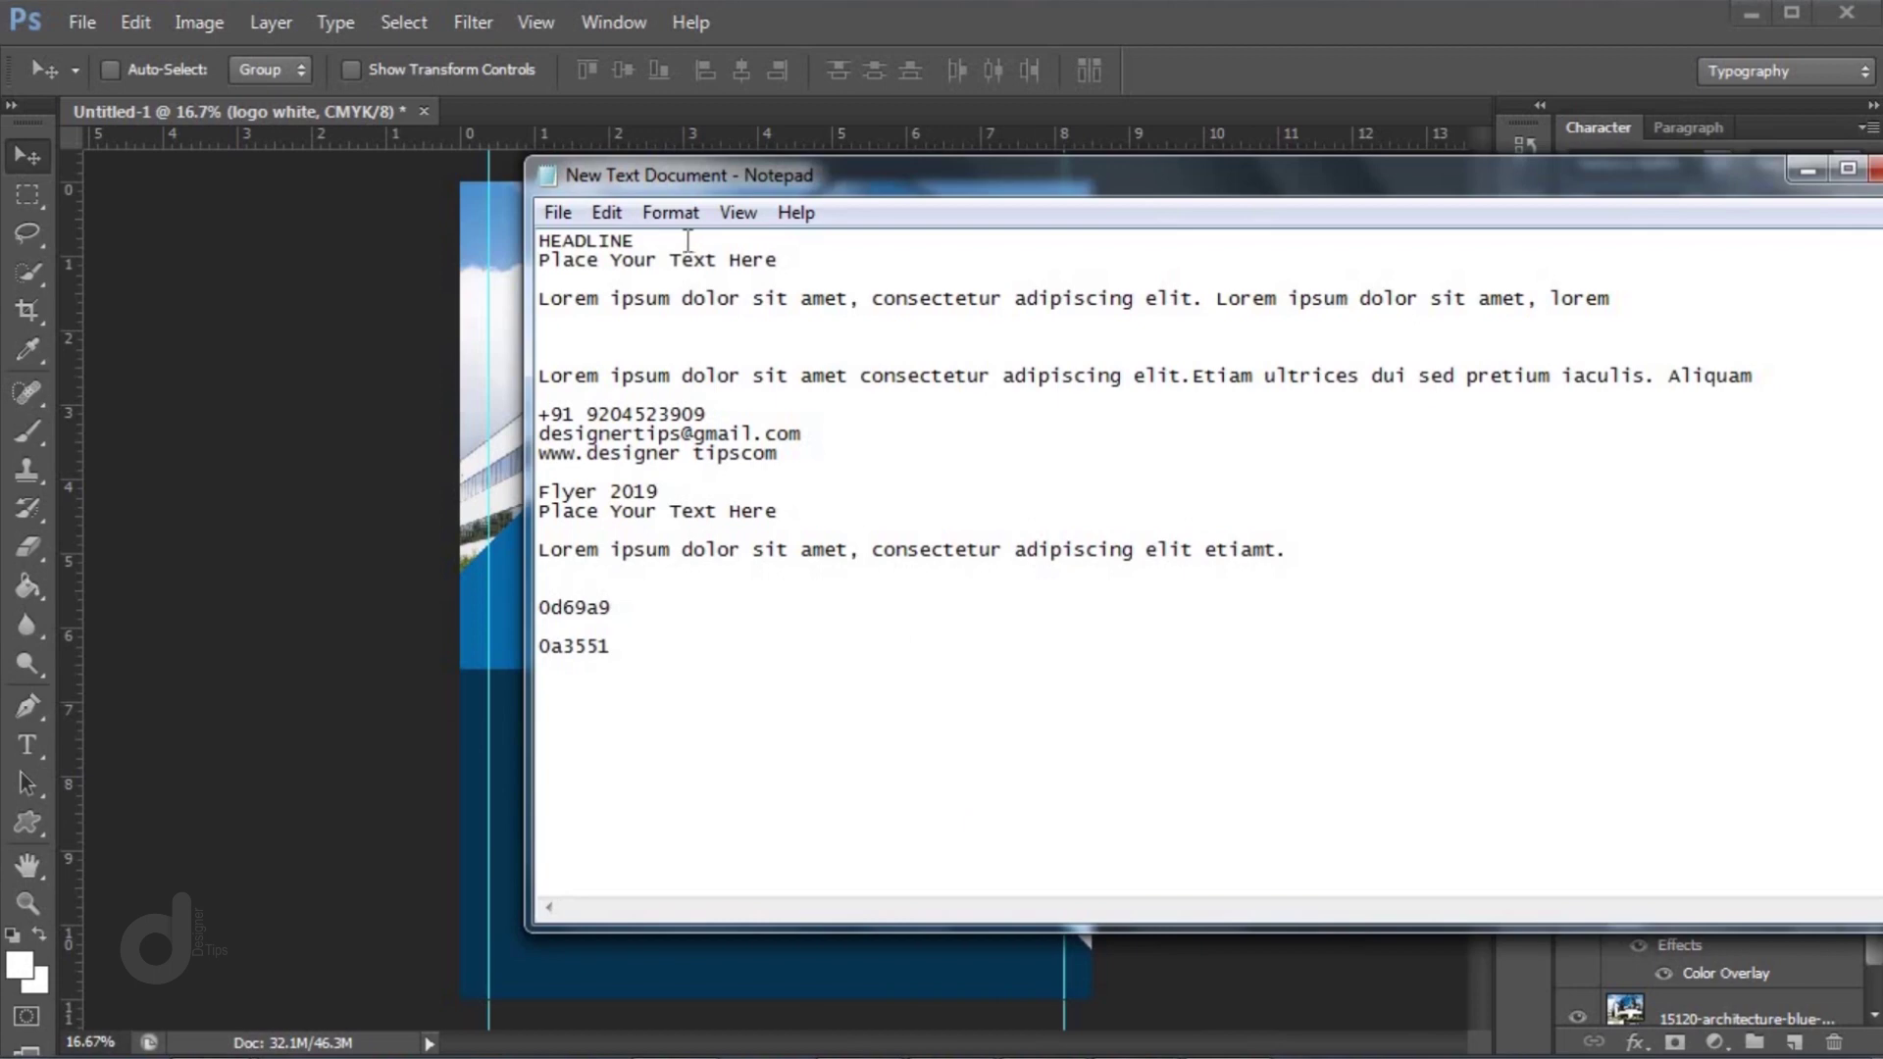
drag(635, 241, 513, 239)
key(ctrl+c)
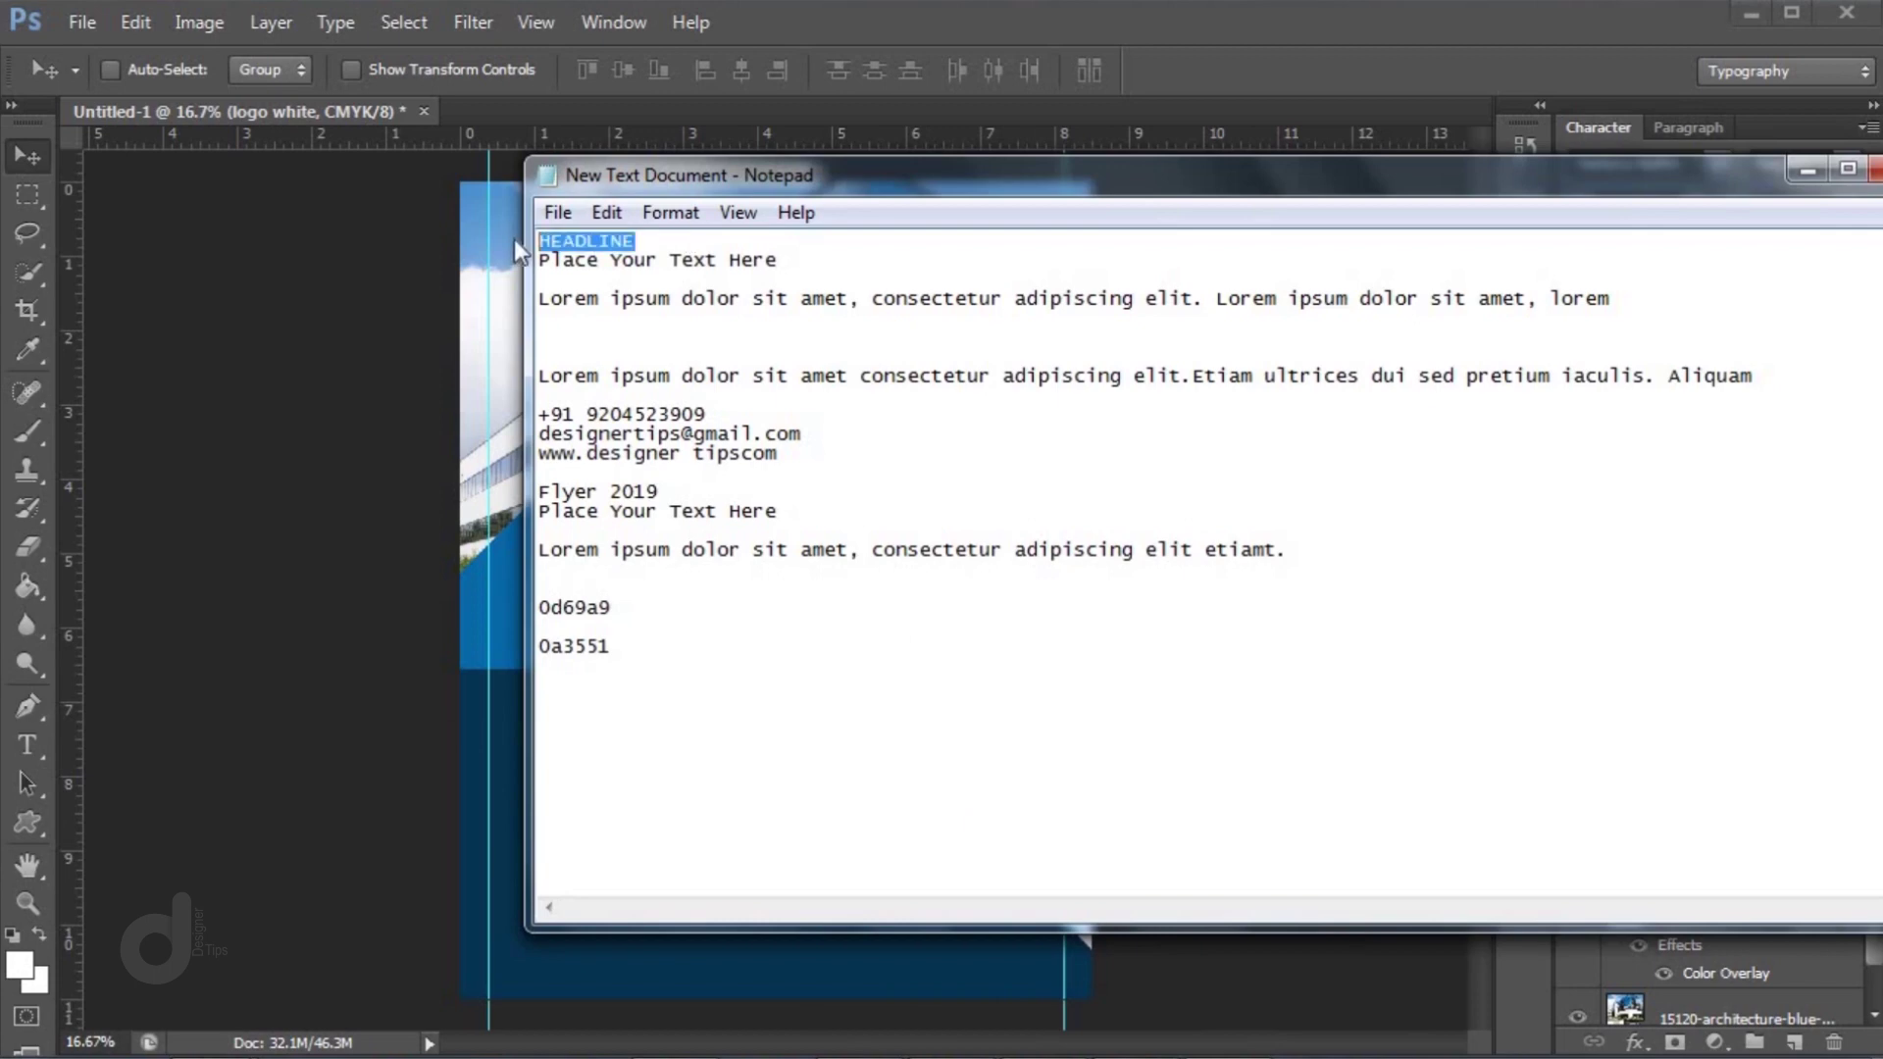
click(481, 344)
Paste HEADLINE as a text layer on the blue triangle and move it slightly down
click(27, 745)
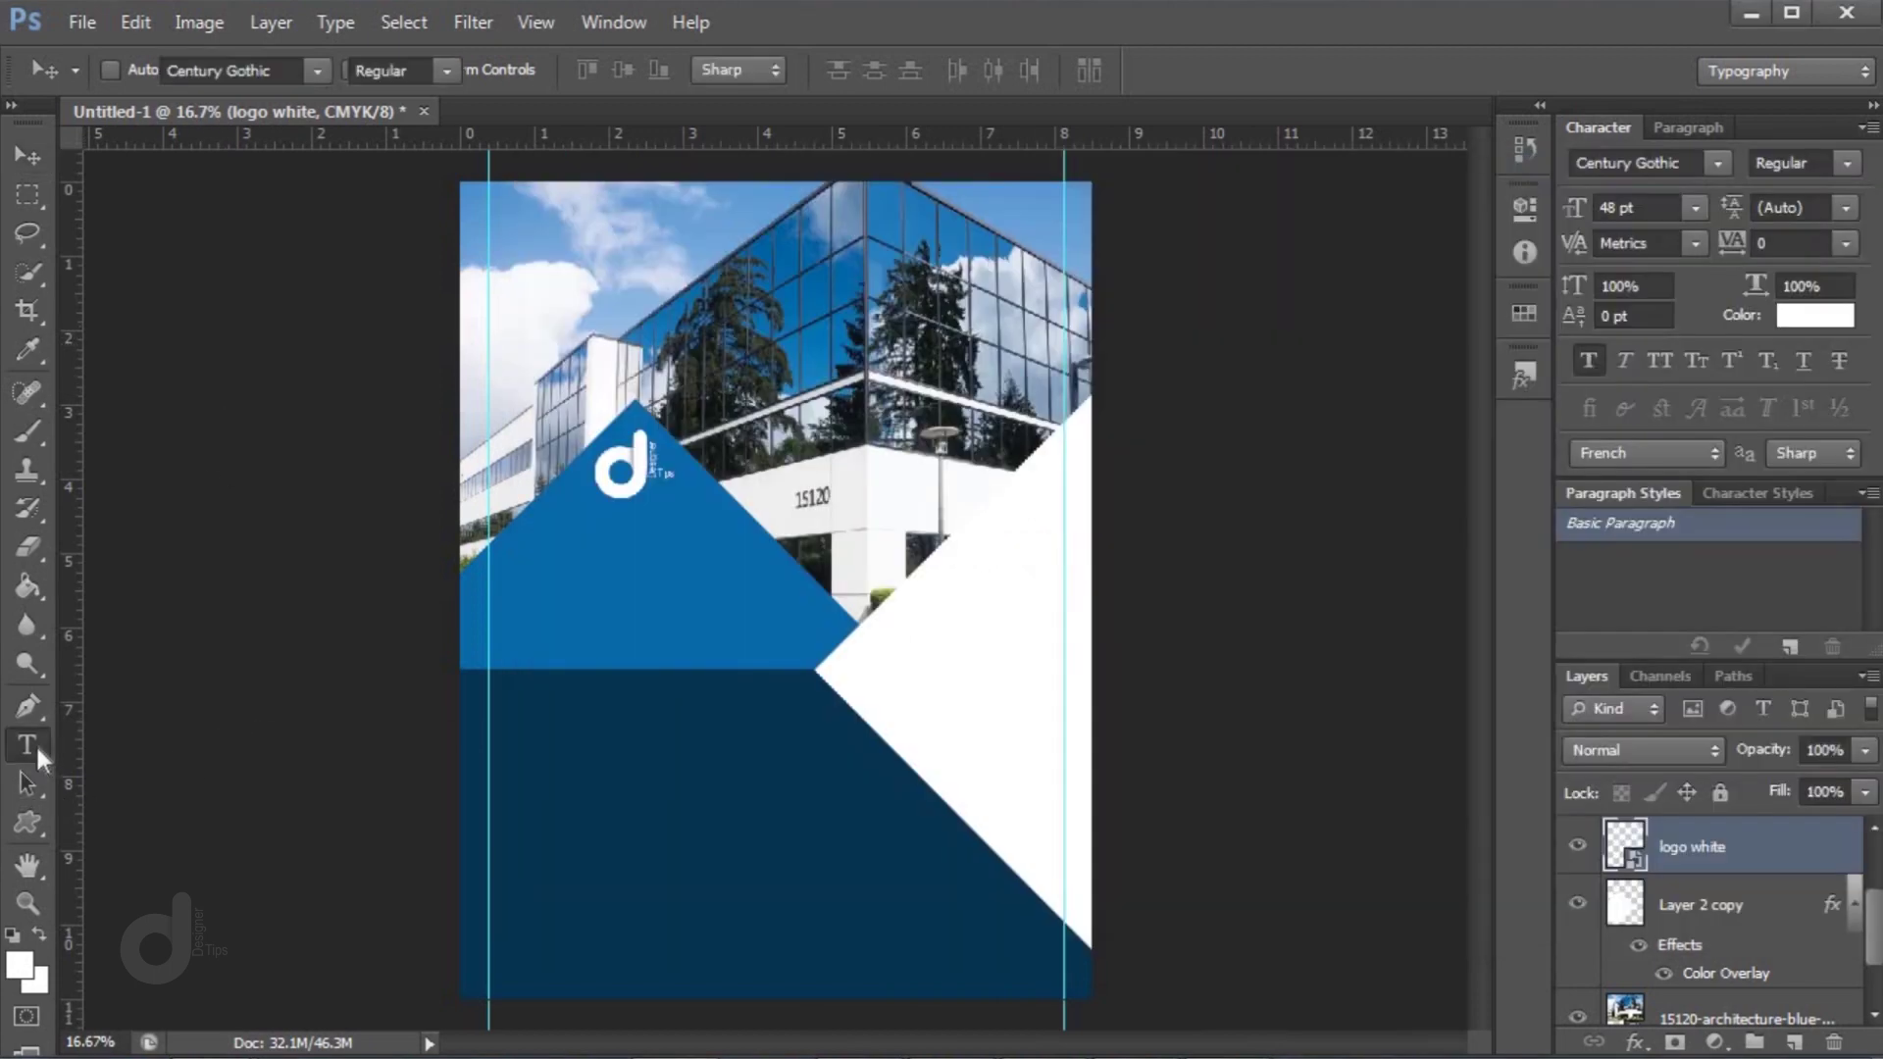
click(518, 554)
key(ctrl+v)
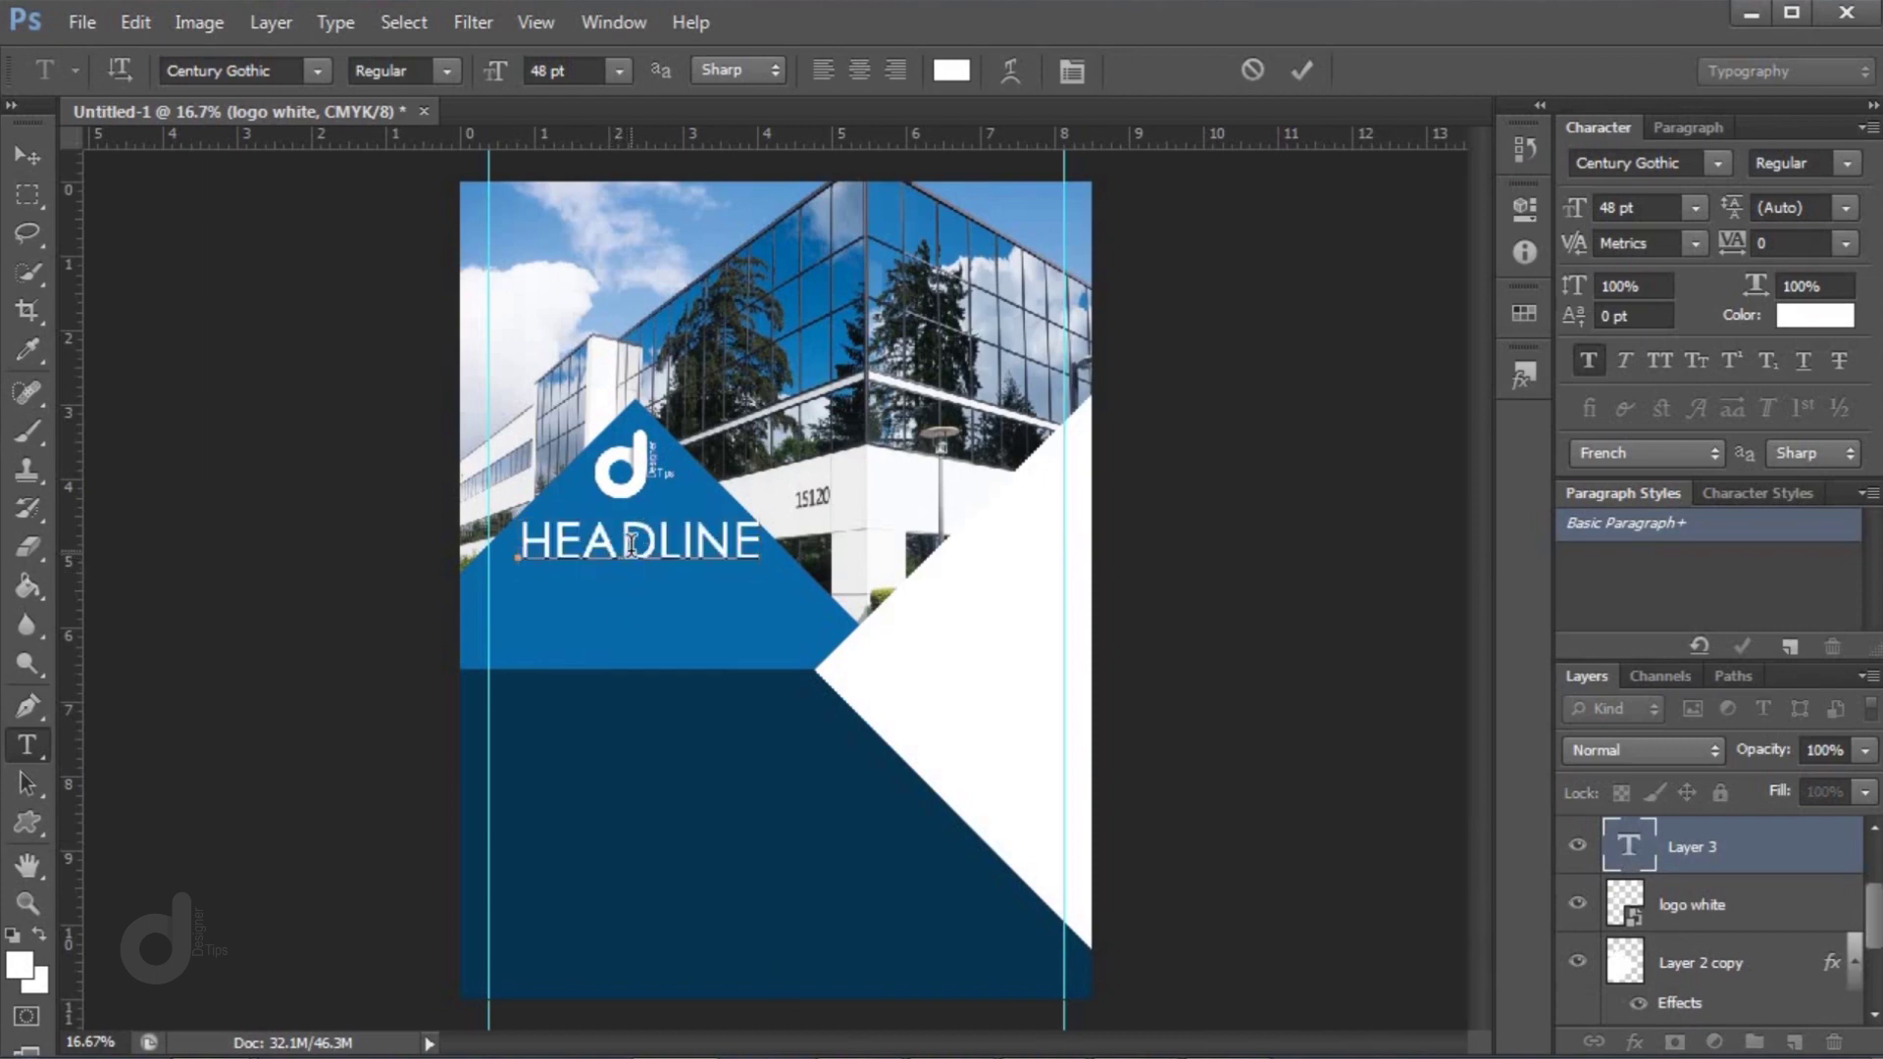
click(37, 162)
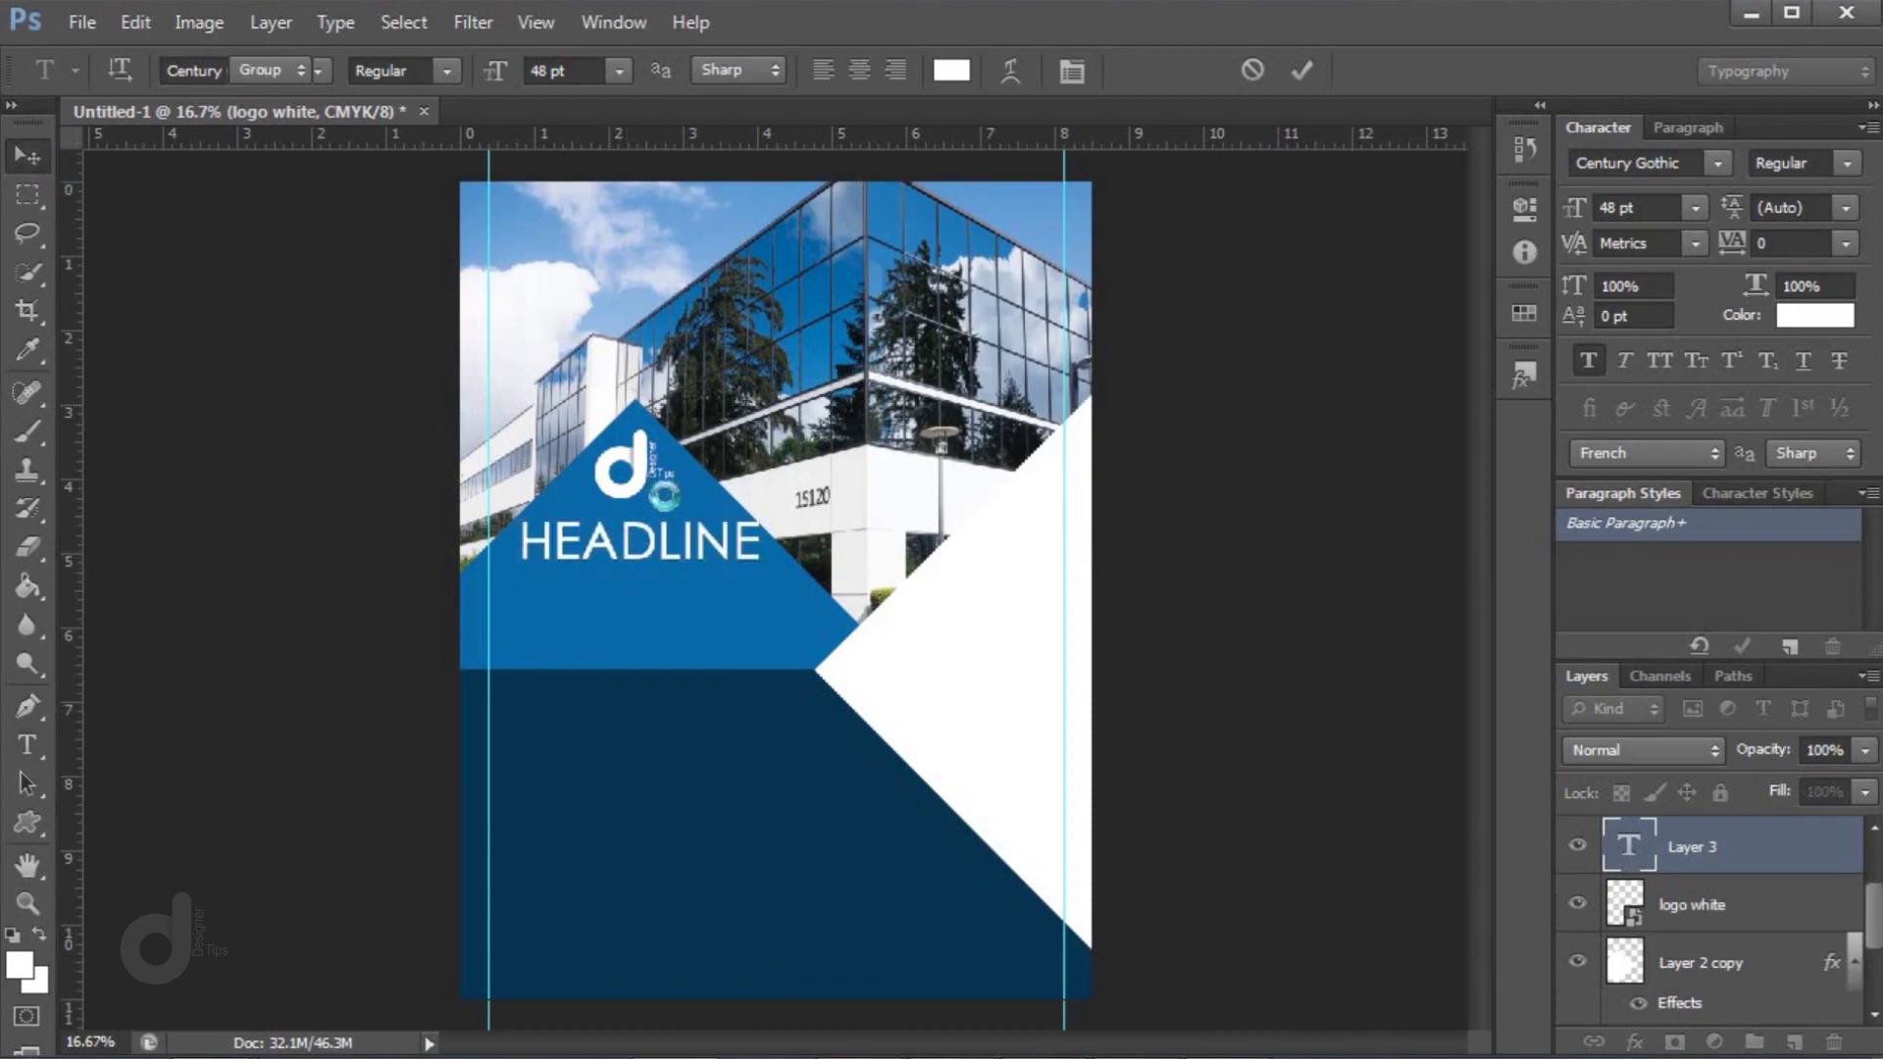
drag(678, 527, 674, 546)
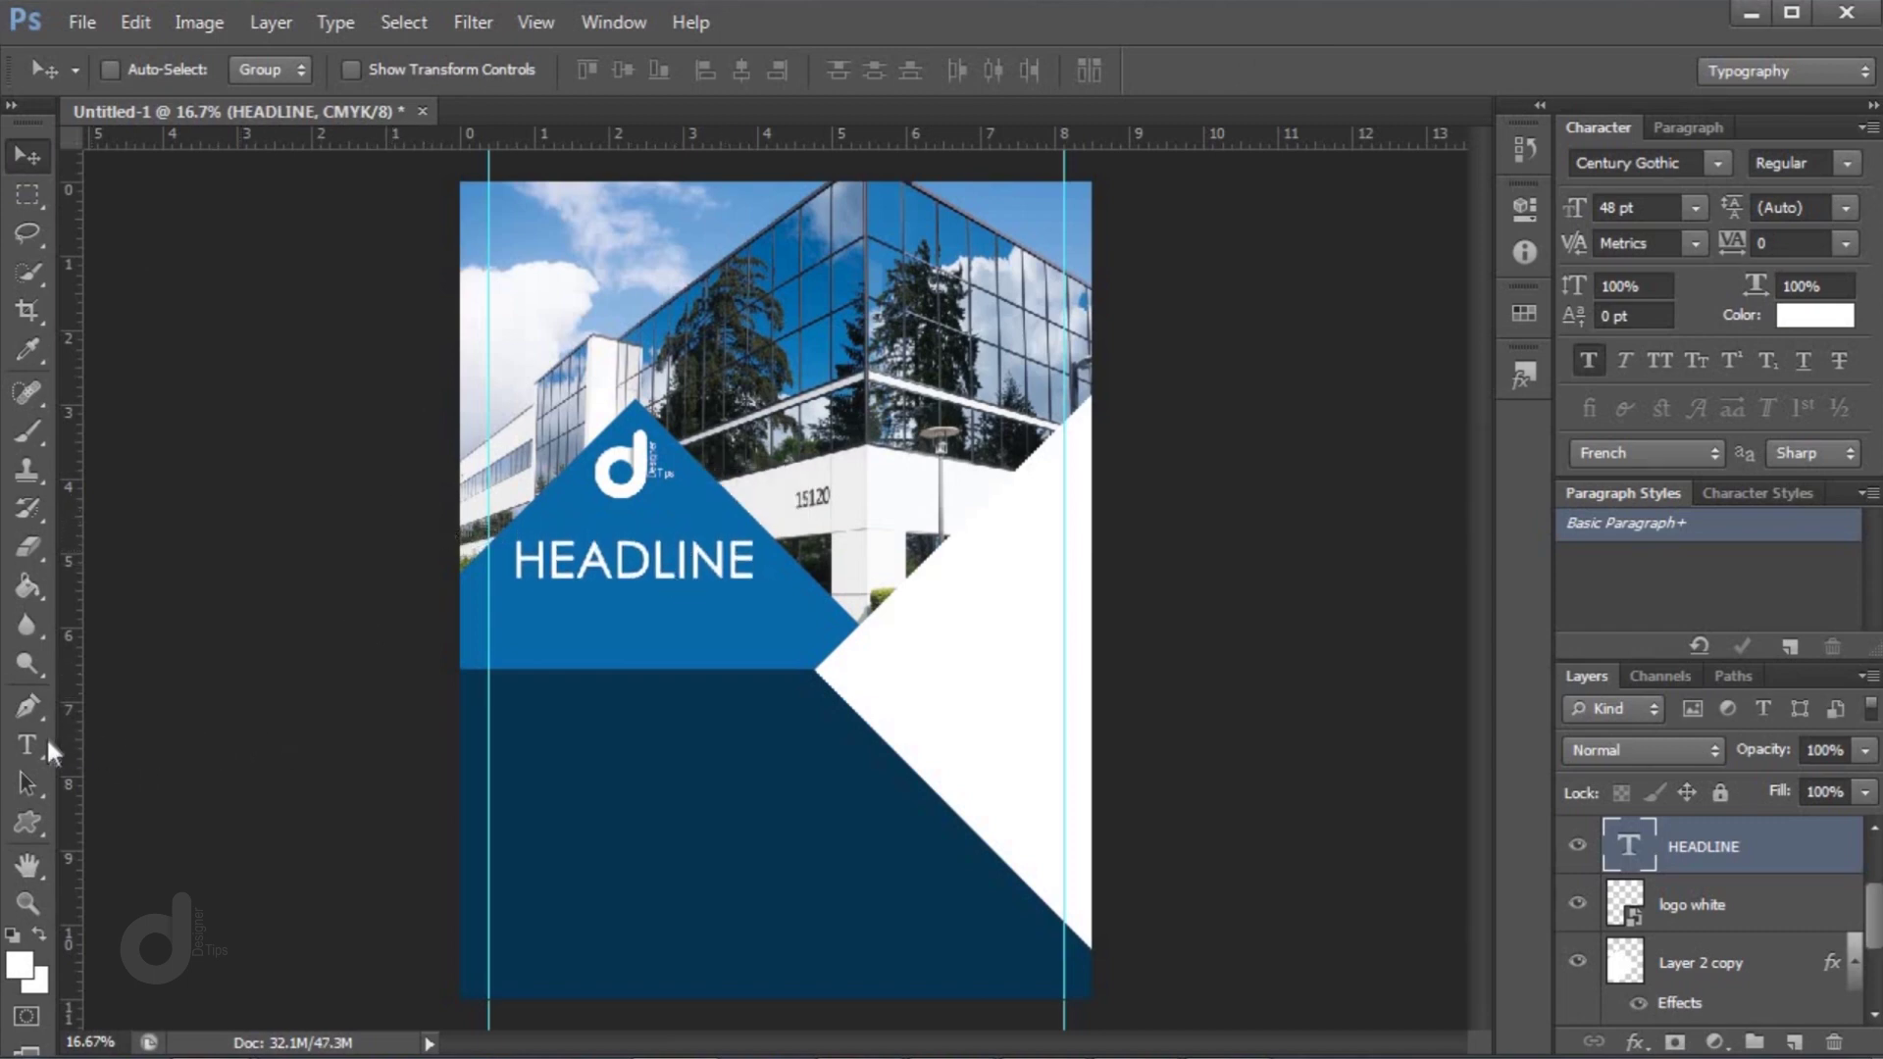
Resize the HEADLINE text to 44 pt and nudge it into place under the logo
click(29, 746)
click(646, 567)
key(ctrl+a)
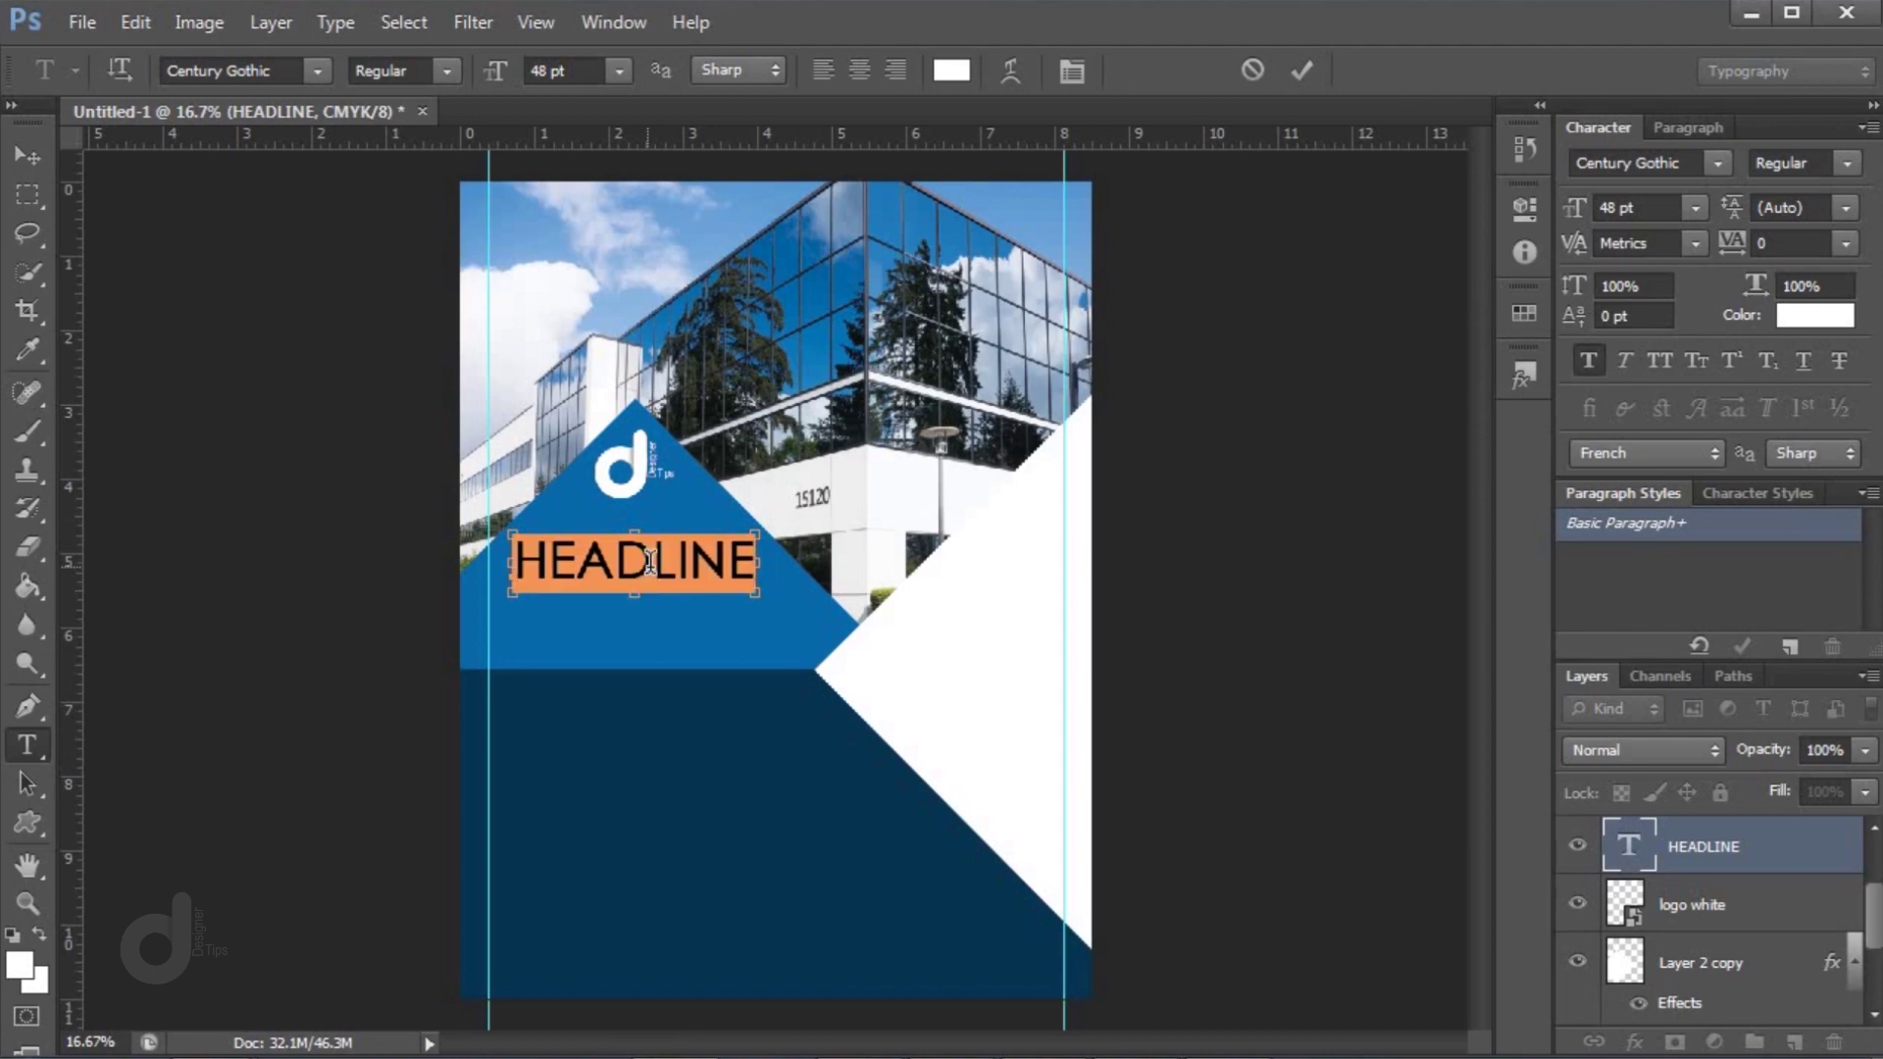
click(529, 74)
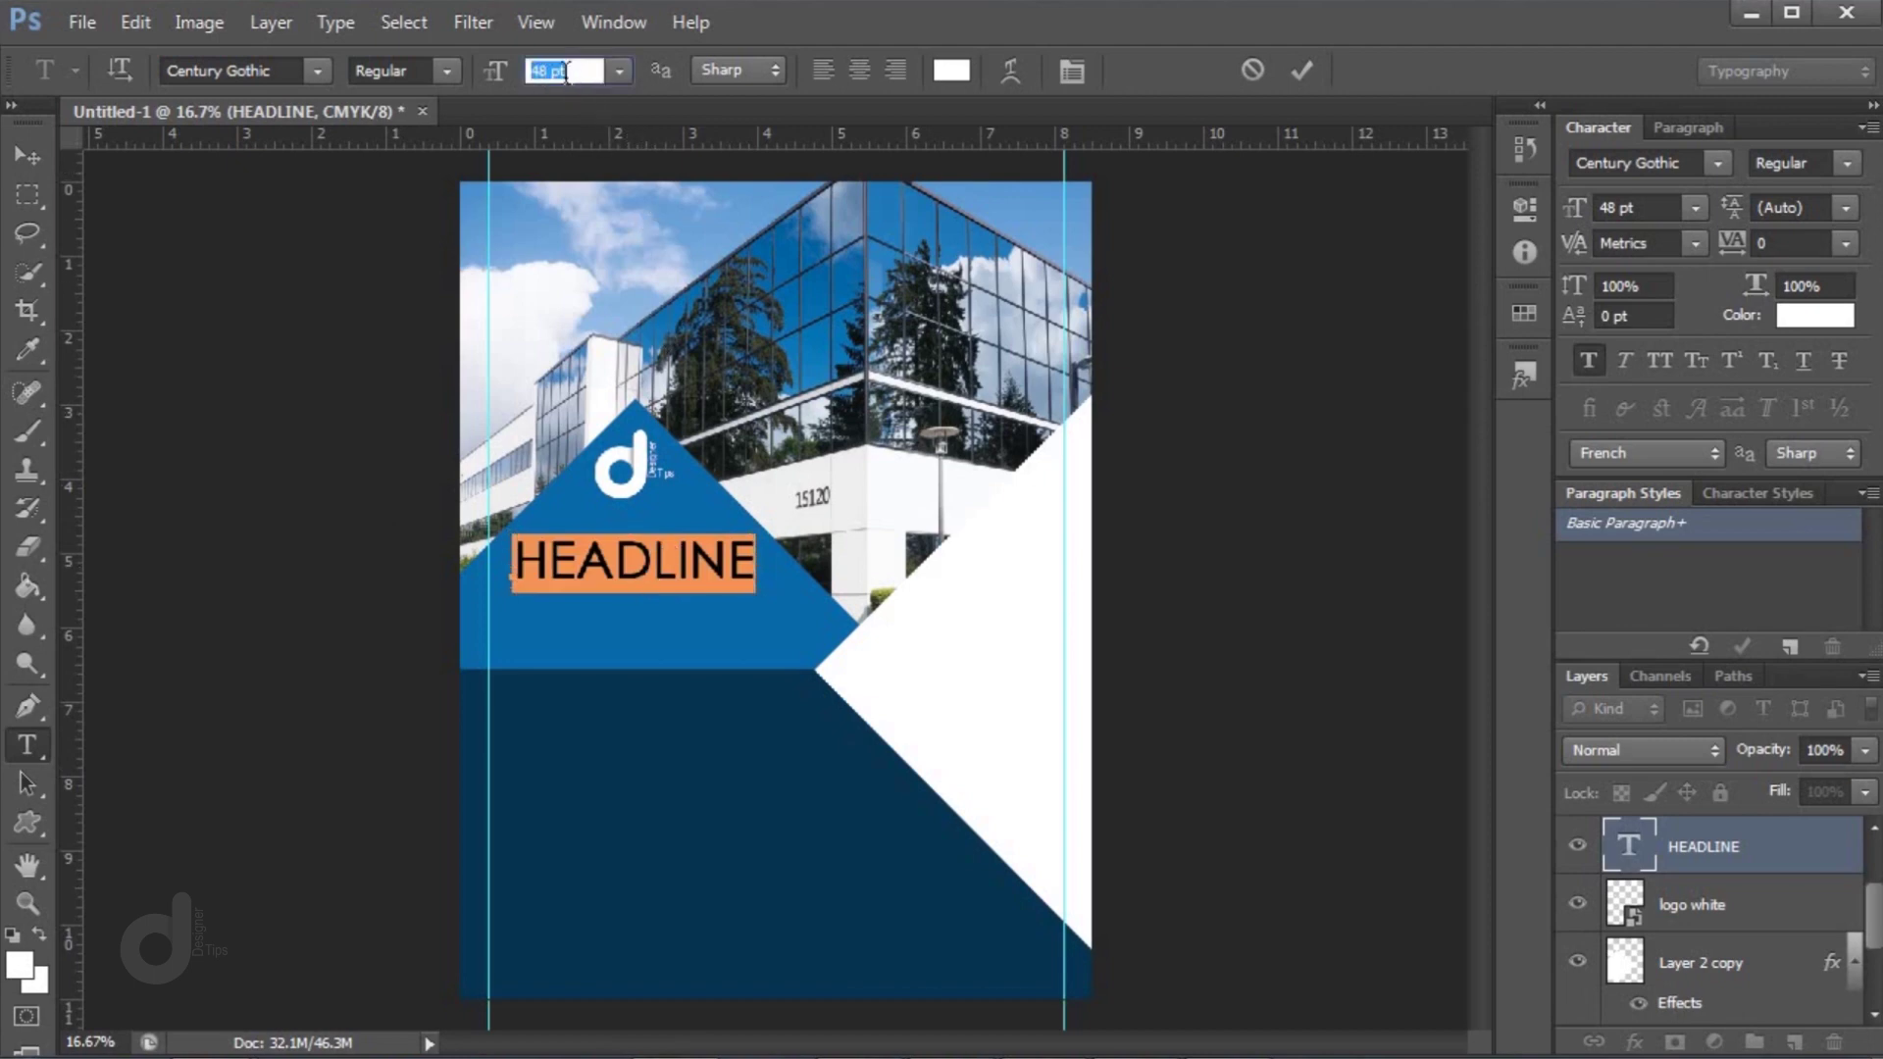
text(44)
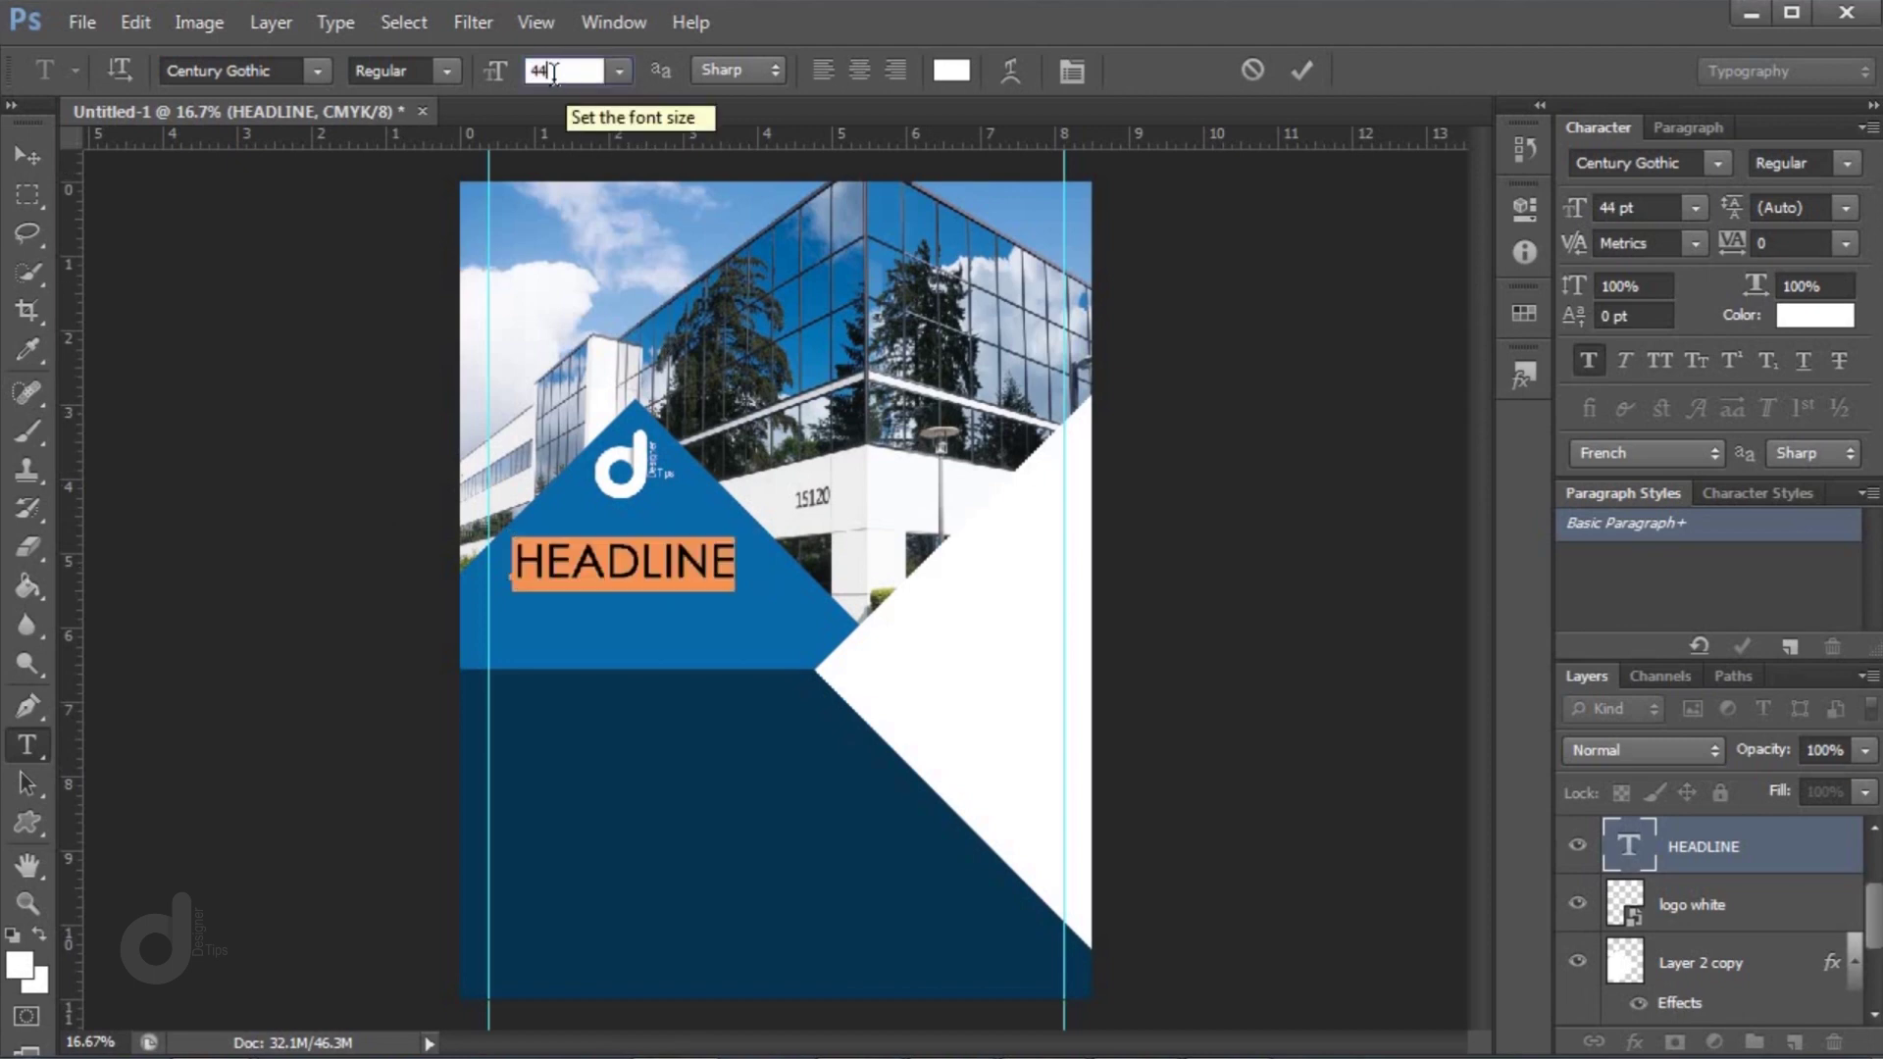
click(27, 156)
drag(686, 579, 697, 564)
key(shift+Right)
key(shift+Right)
key(shift+Right)
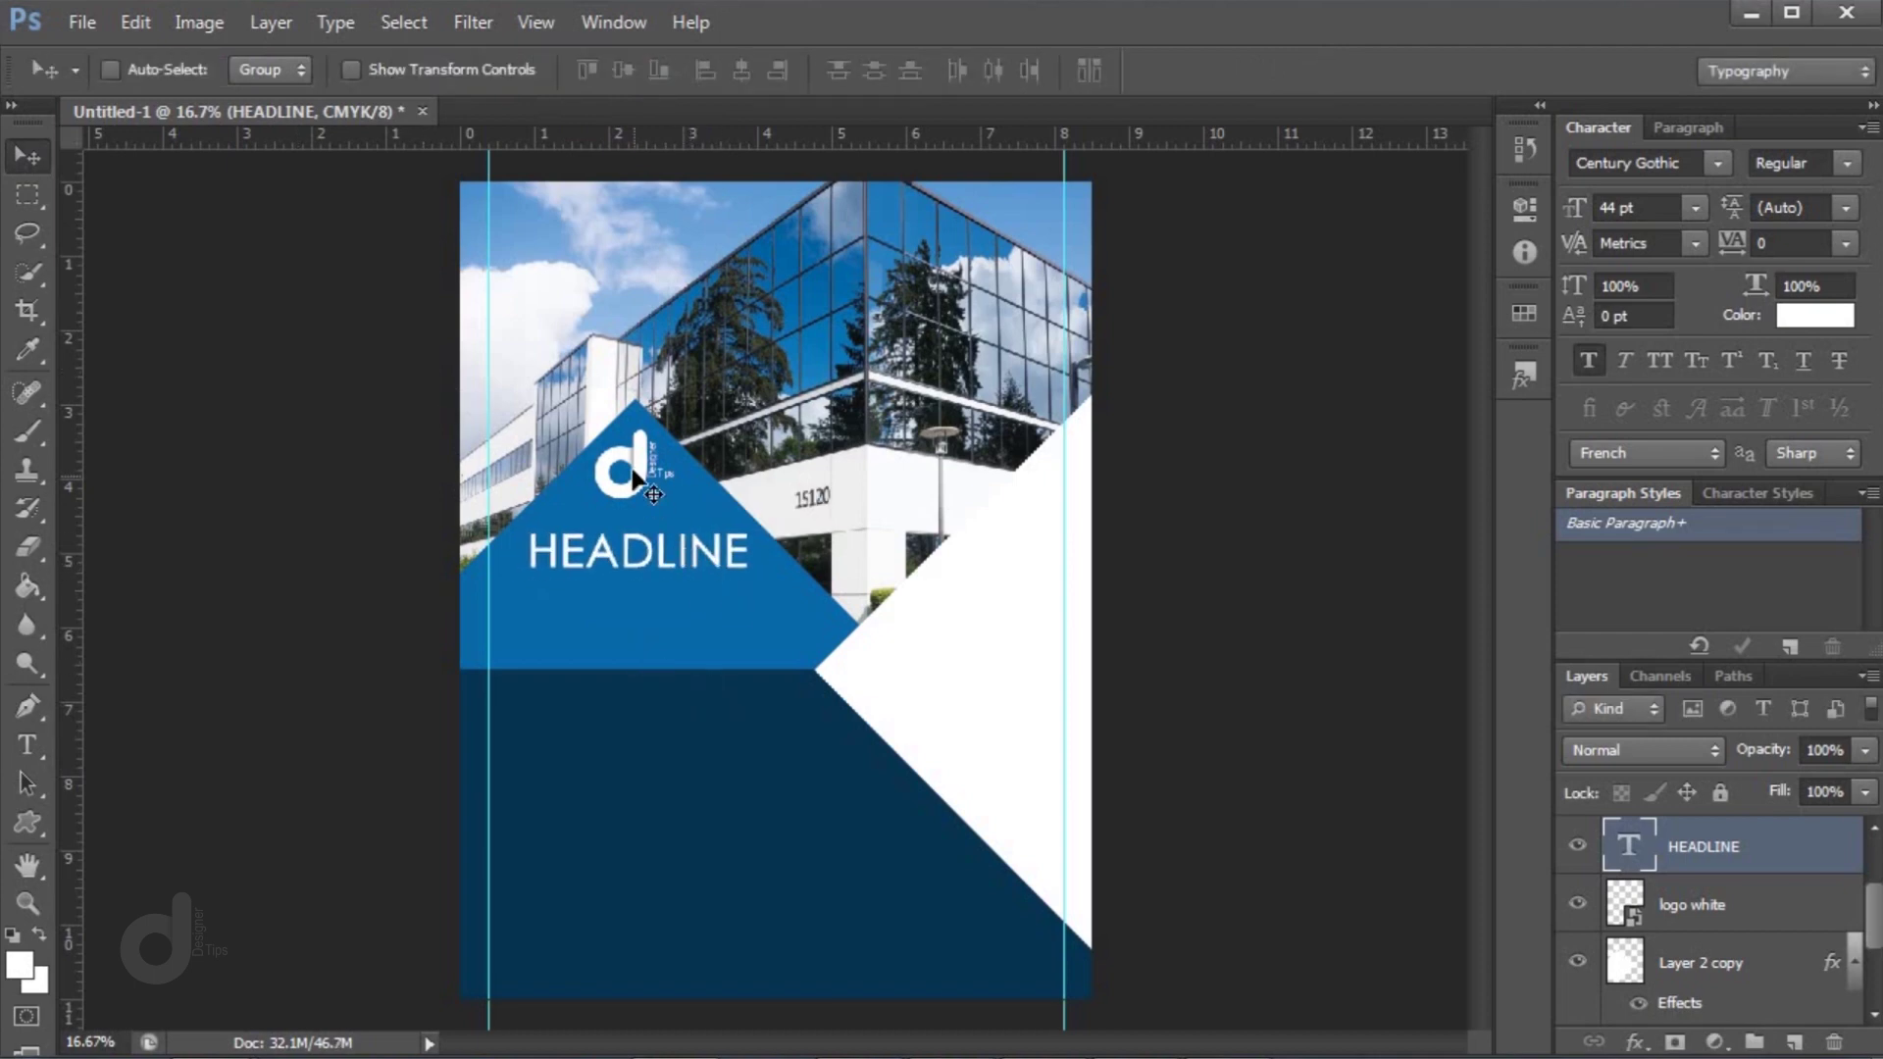
key(shift+Left)
key(shift+Left)
key(shift+Left)
key(shift+Left)
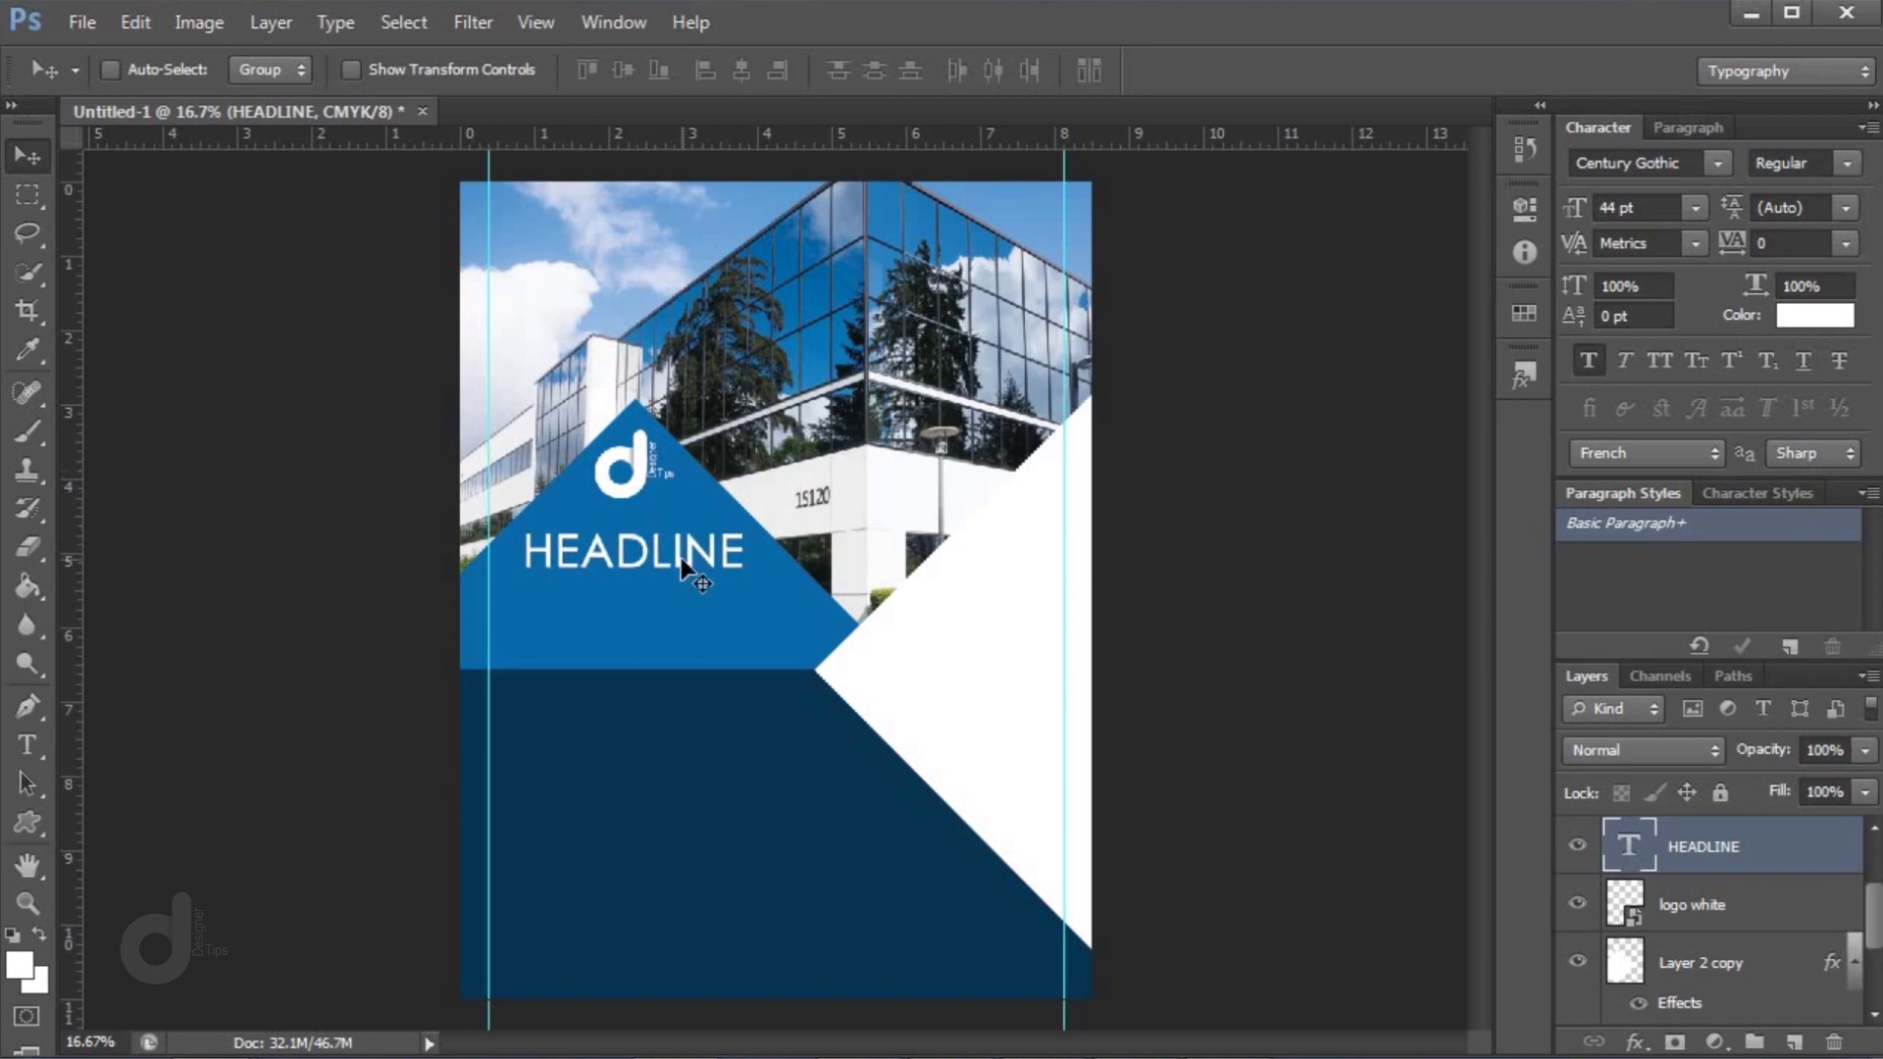
key(alt+Tab)
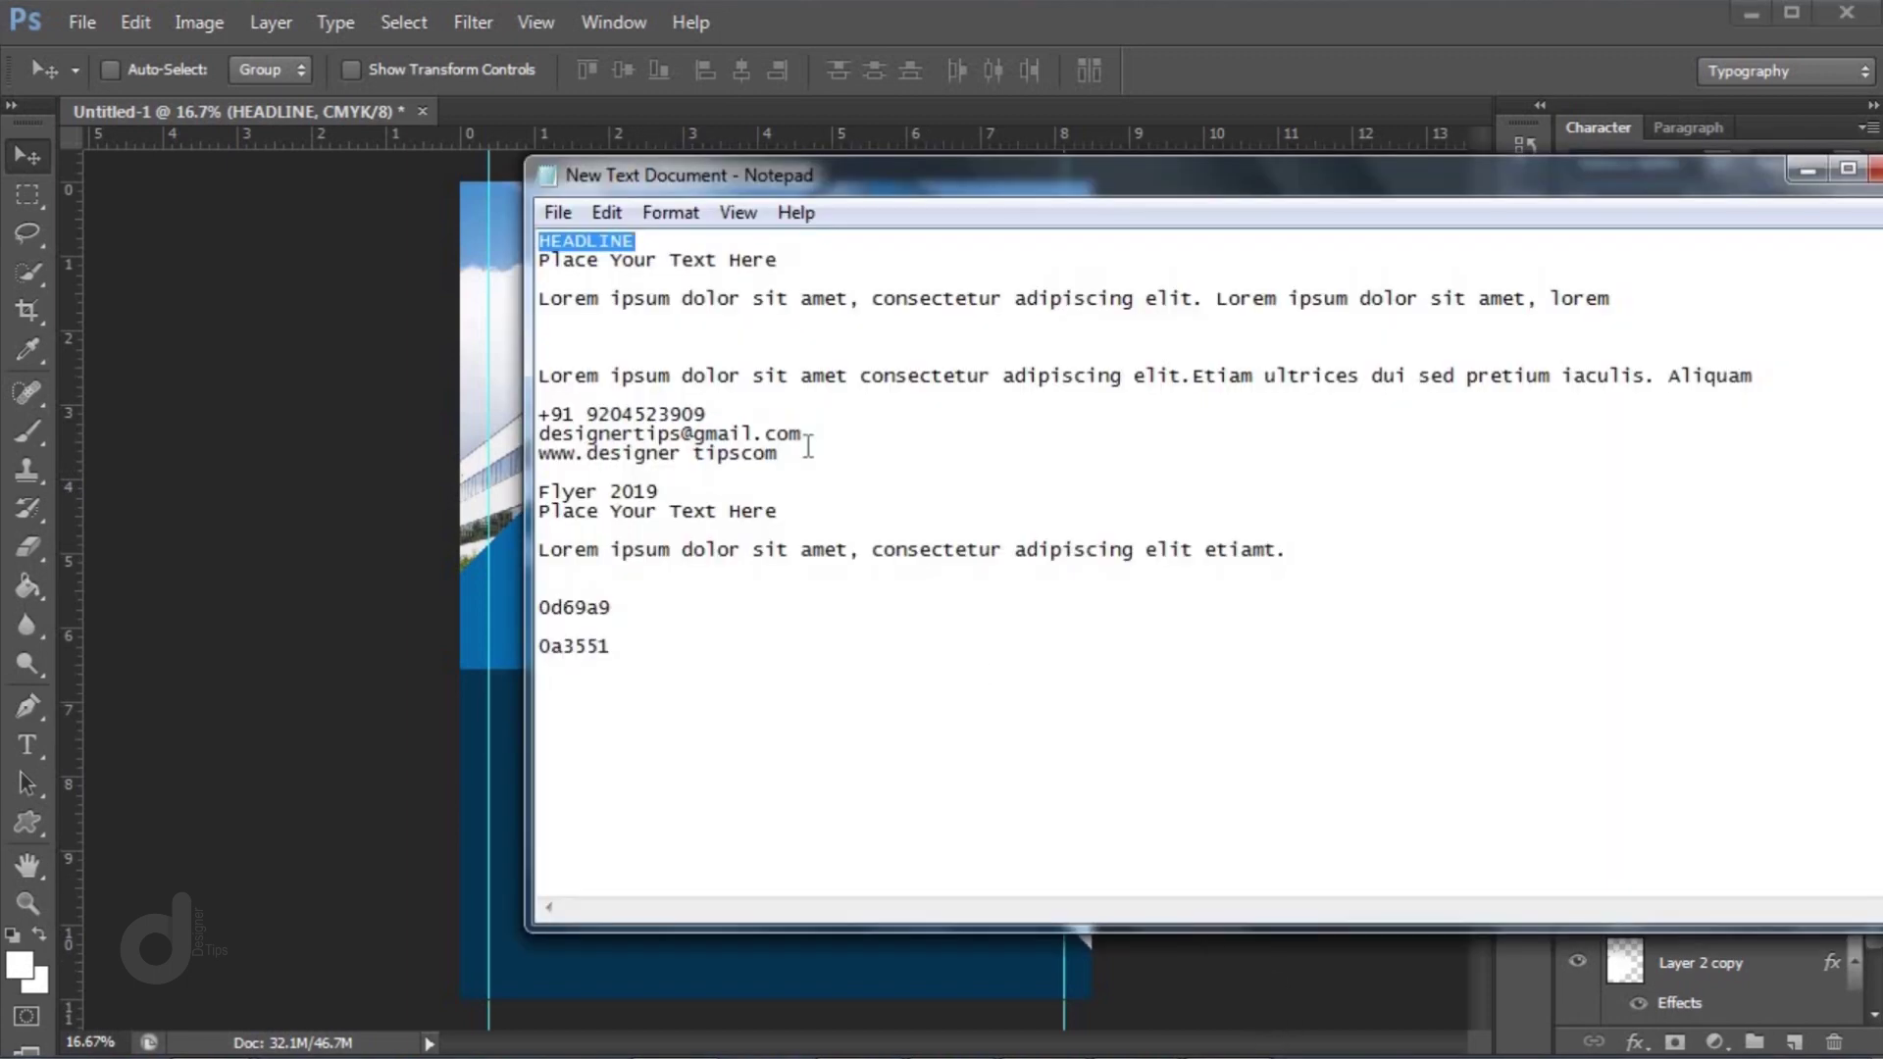
Copy 'Place Your Text Here' from the notes and paste it as a new text layer
drag(776, 260, 522, 260)
key(ctrl+c)
key(alt+Tab)
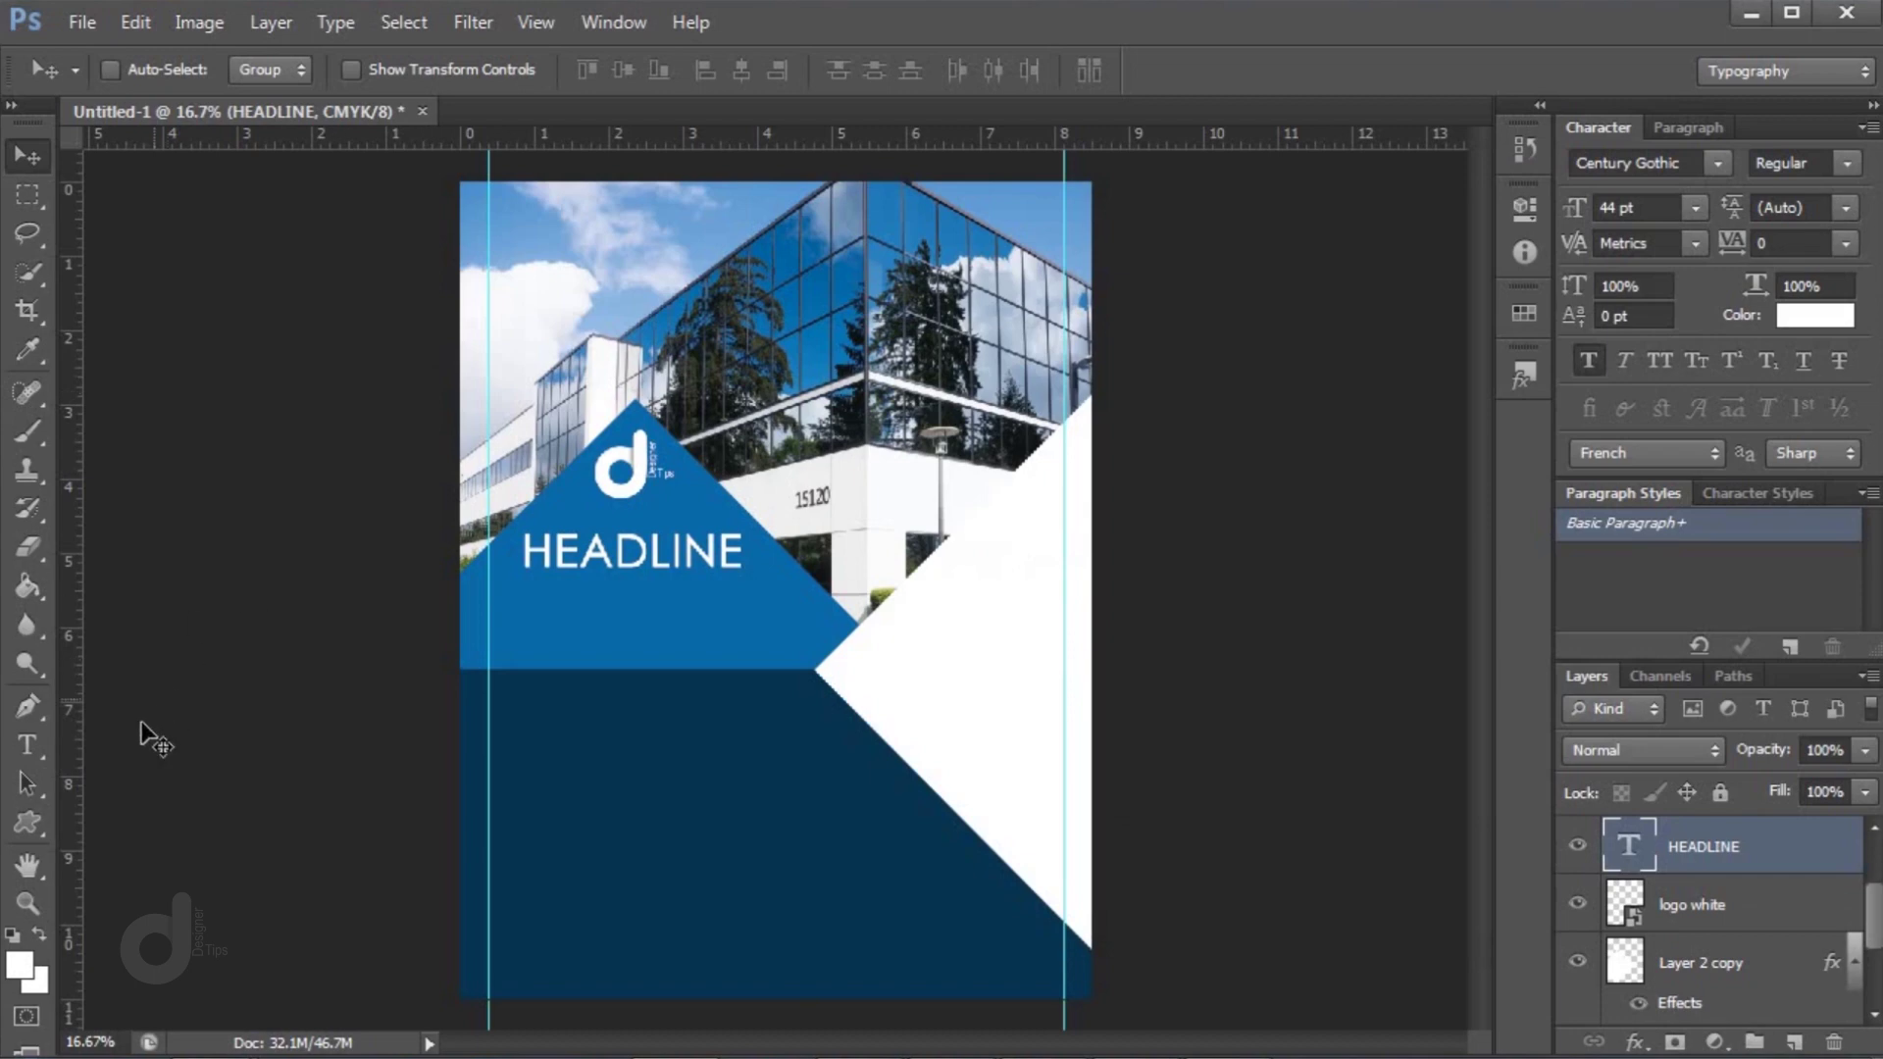
click(29, 743)
click(497, 600)
key(ctrl+v)
Set the subline to 19 pt and turn off Faux Bold
key(ctrl+a)
click(547, 73)
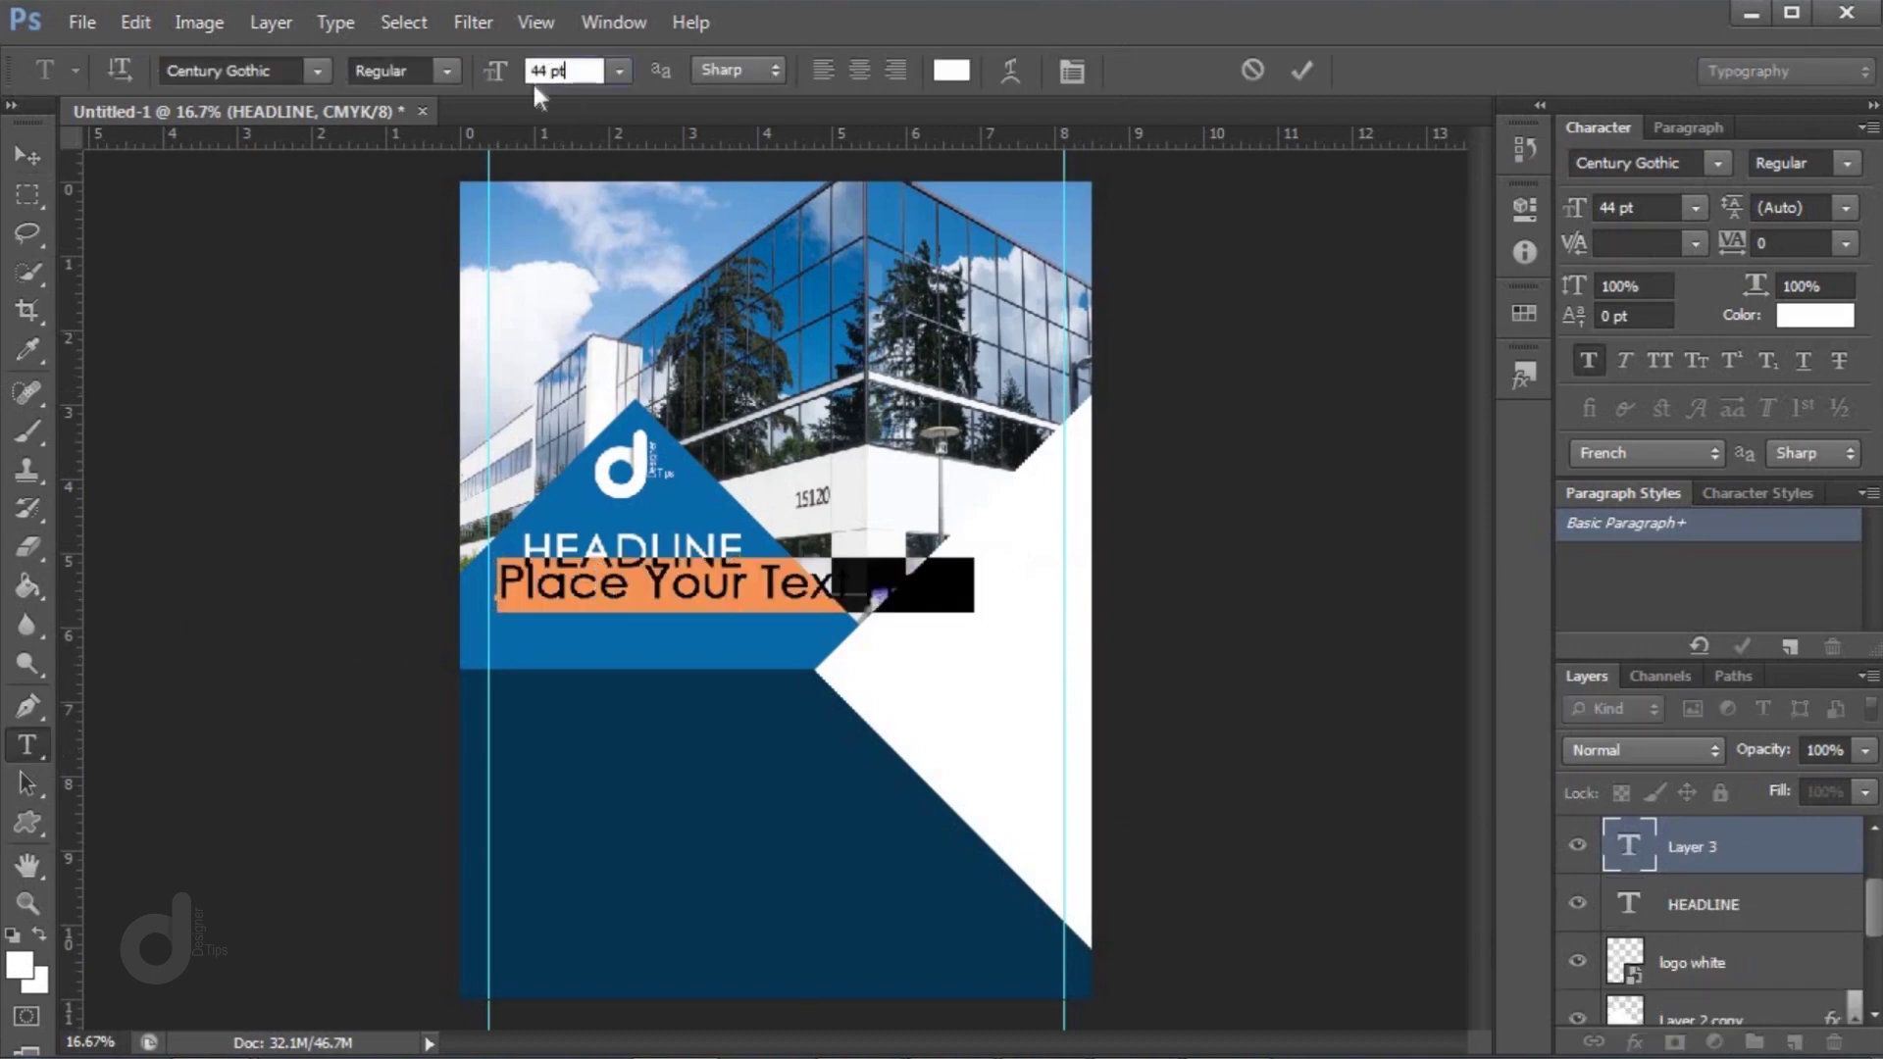
text(19)
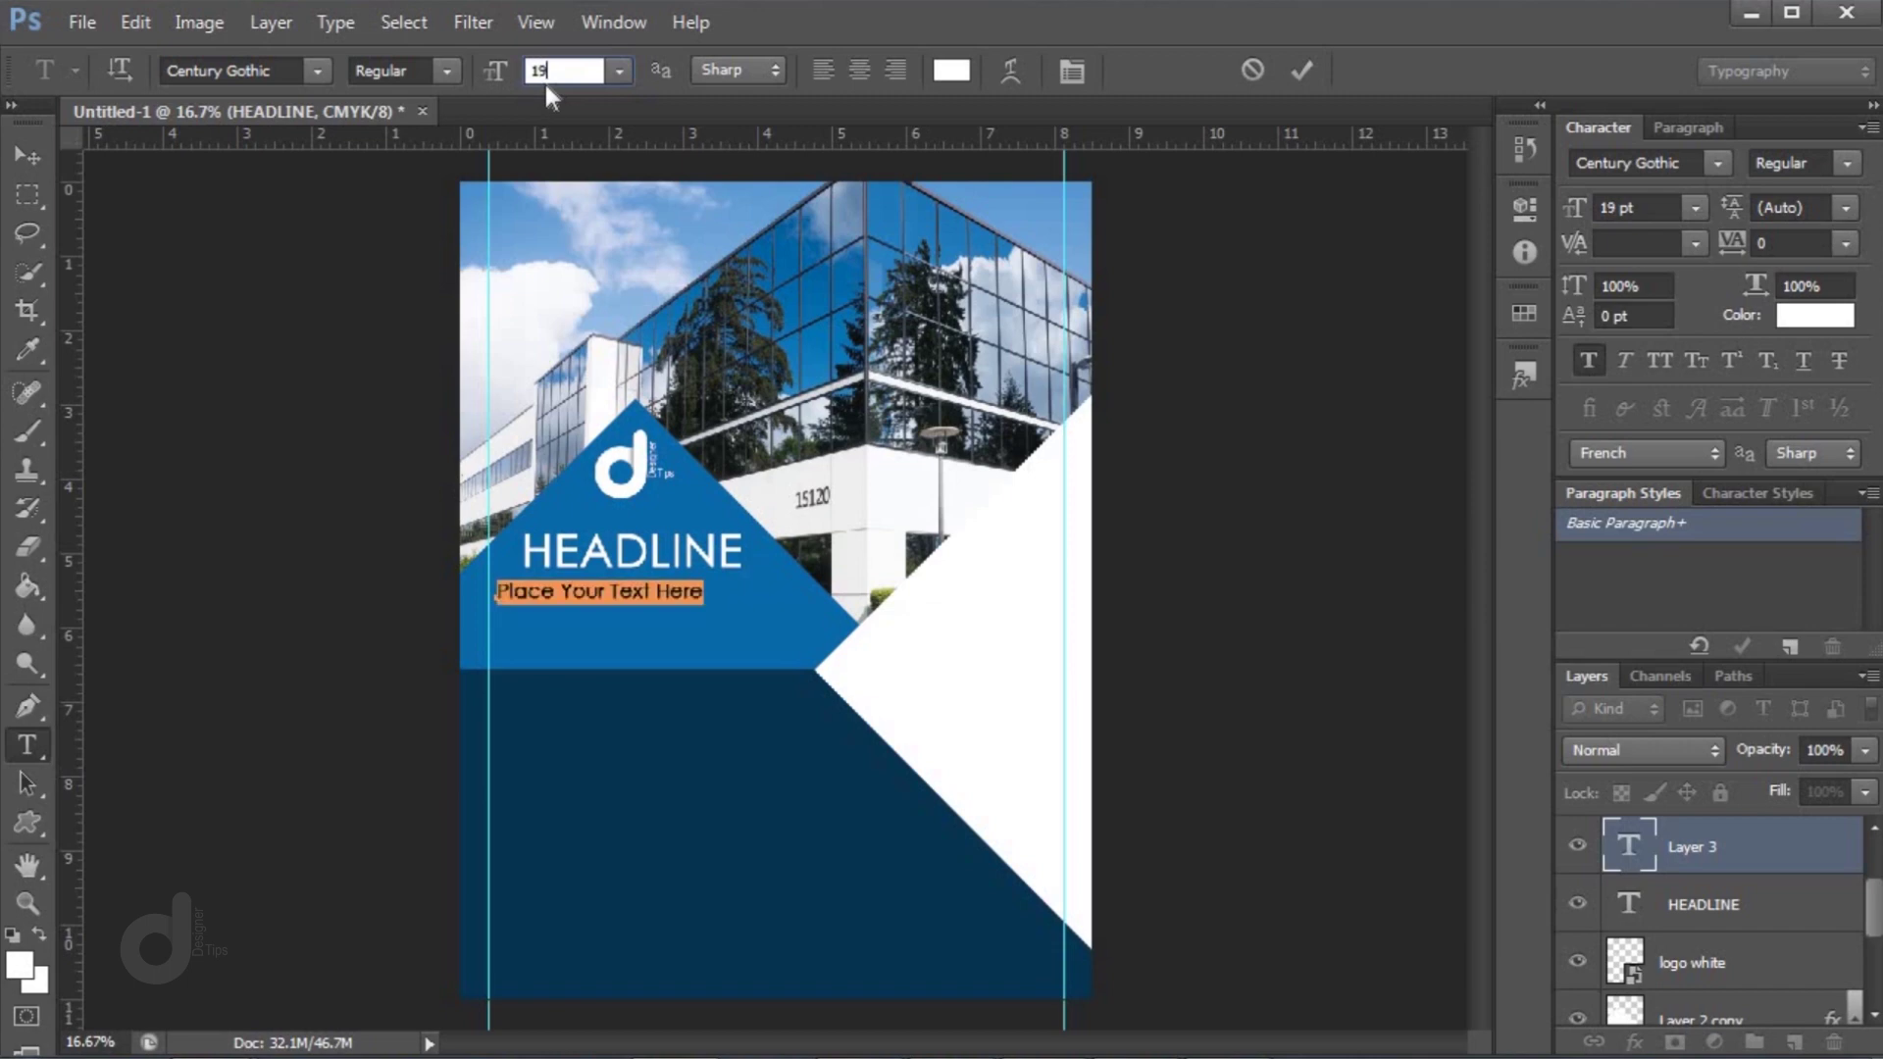
click(1593, 356)
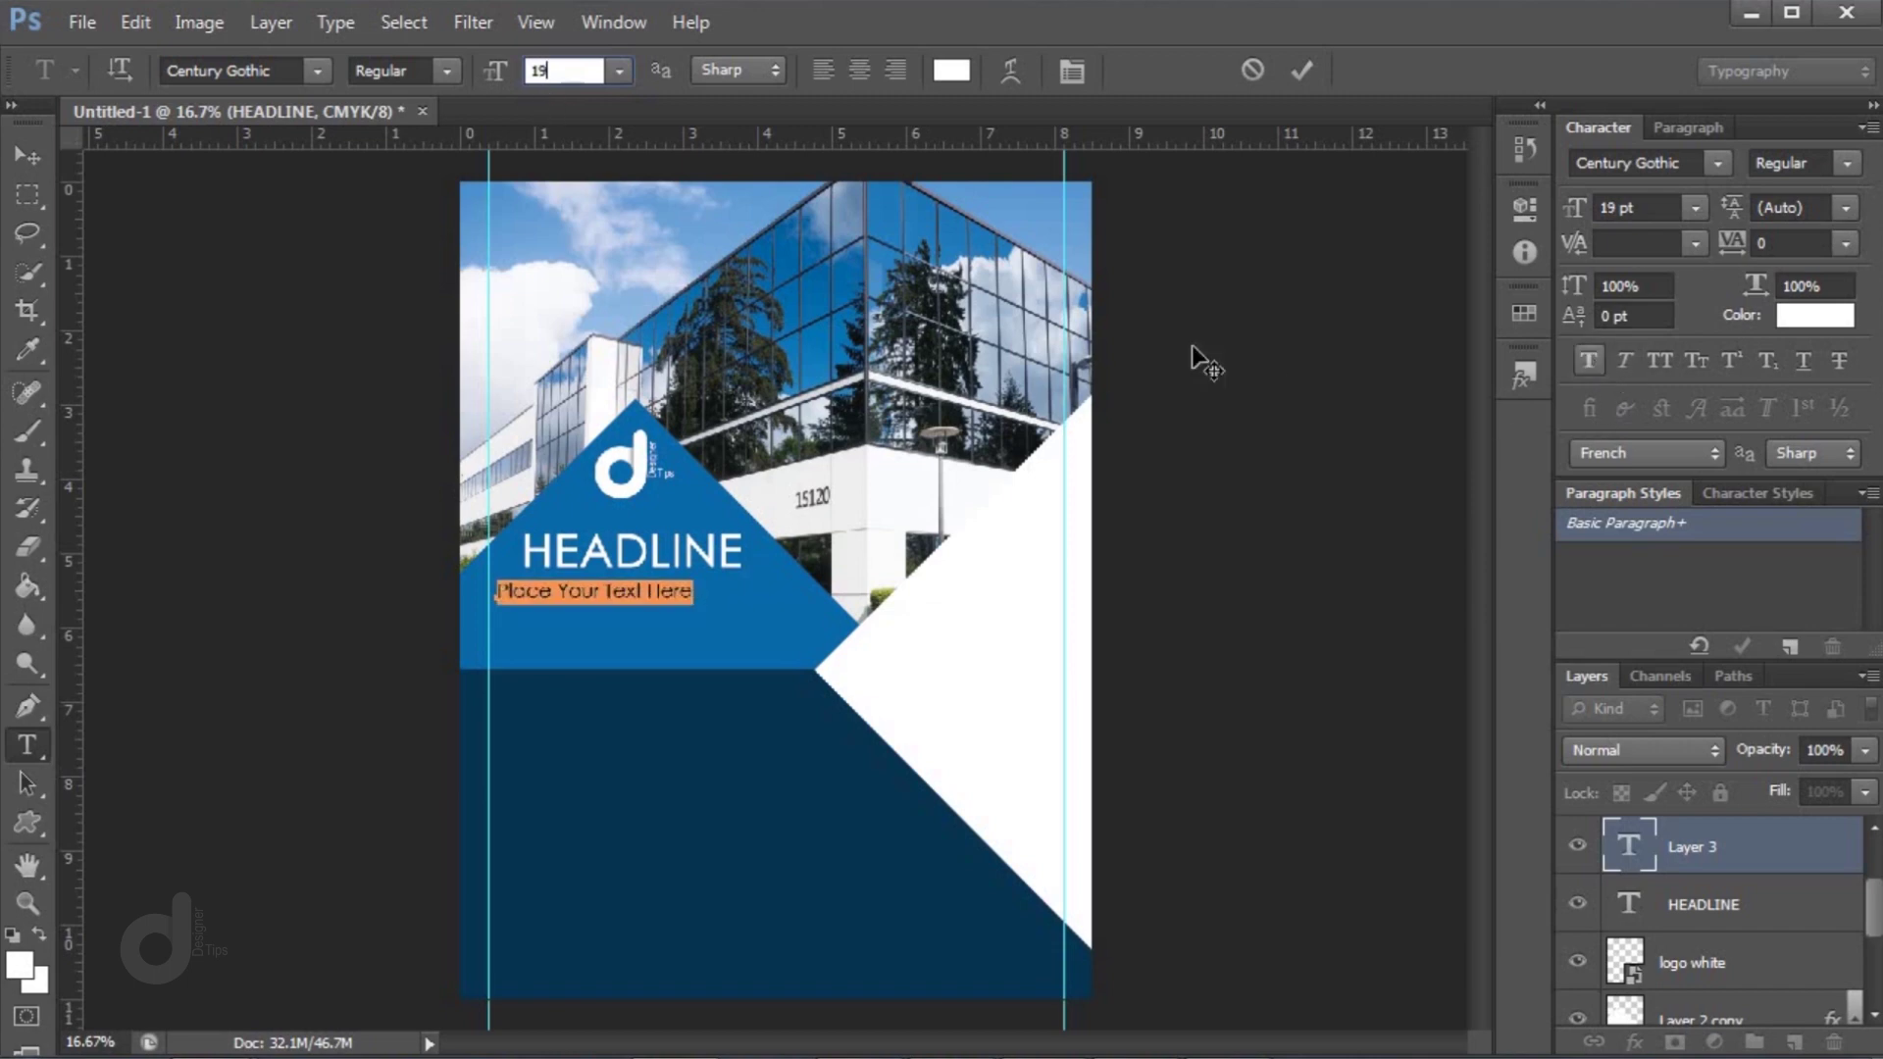
Centre the subline directly beneath HEADLINE
click(47, 159)
drag(691, 623, 732, 606)
key(Left)
key(Left)
key(Left)
key(Down)
key(Down)
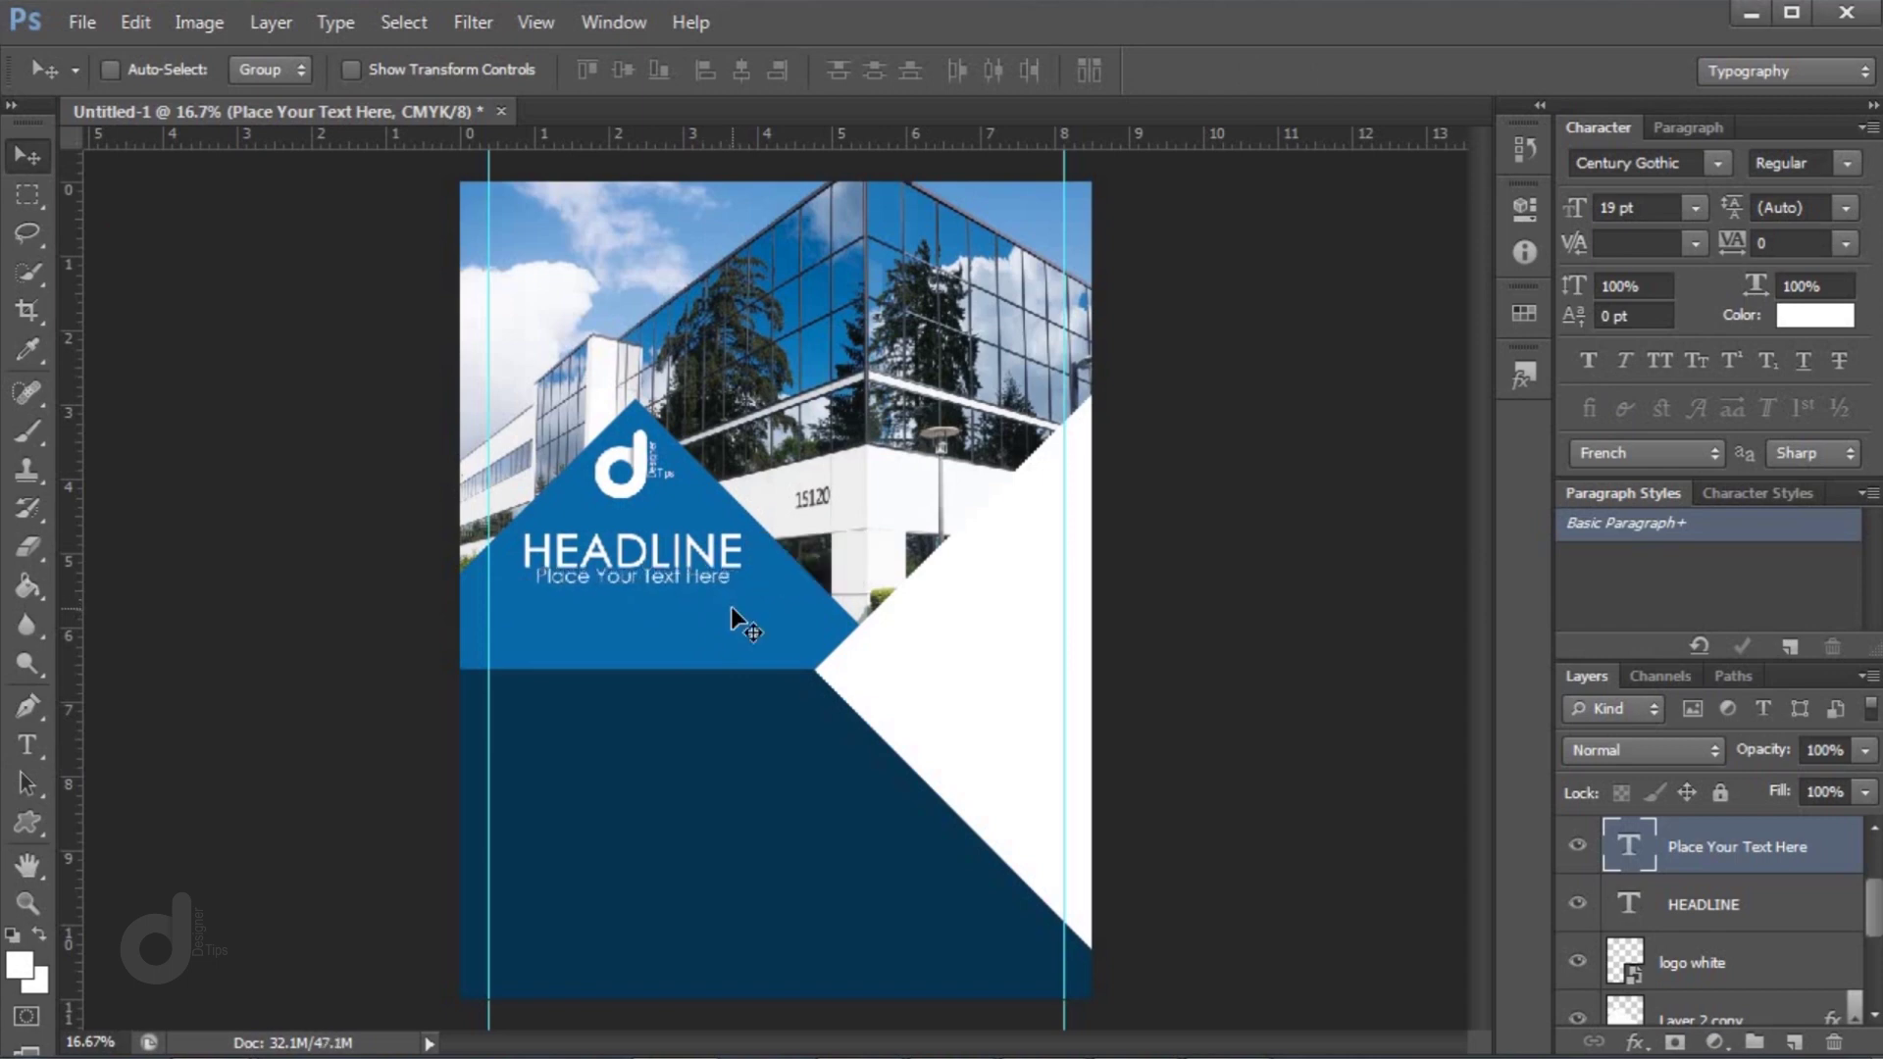
key(Down)
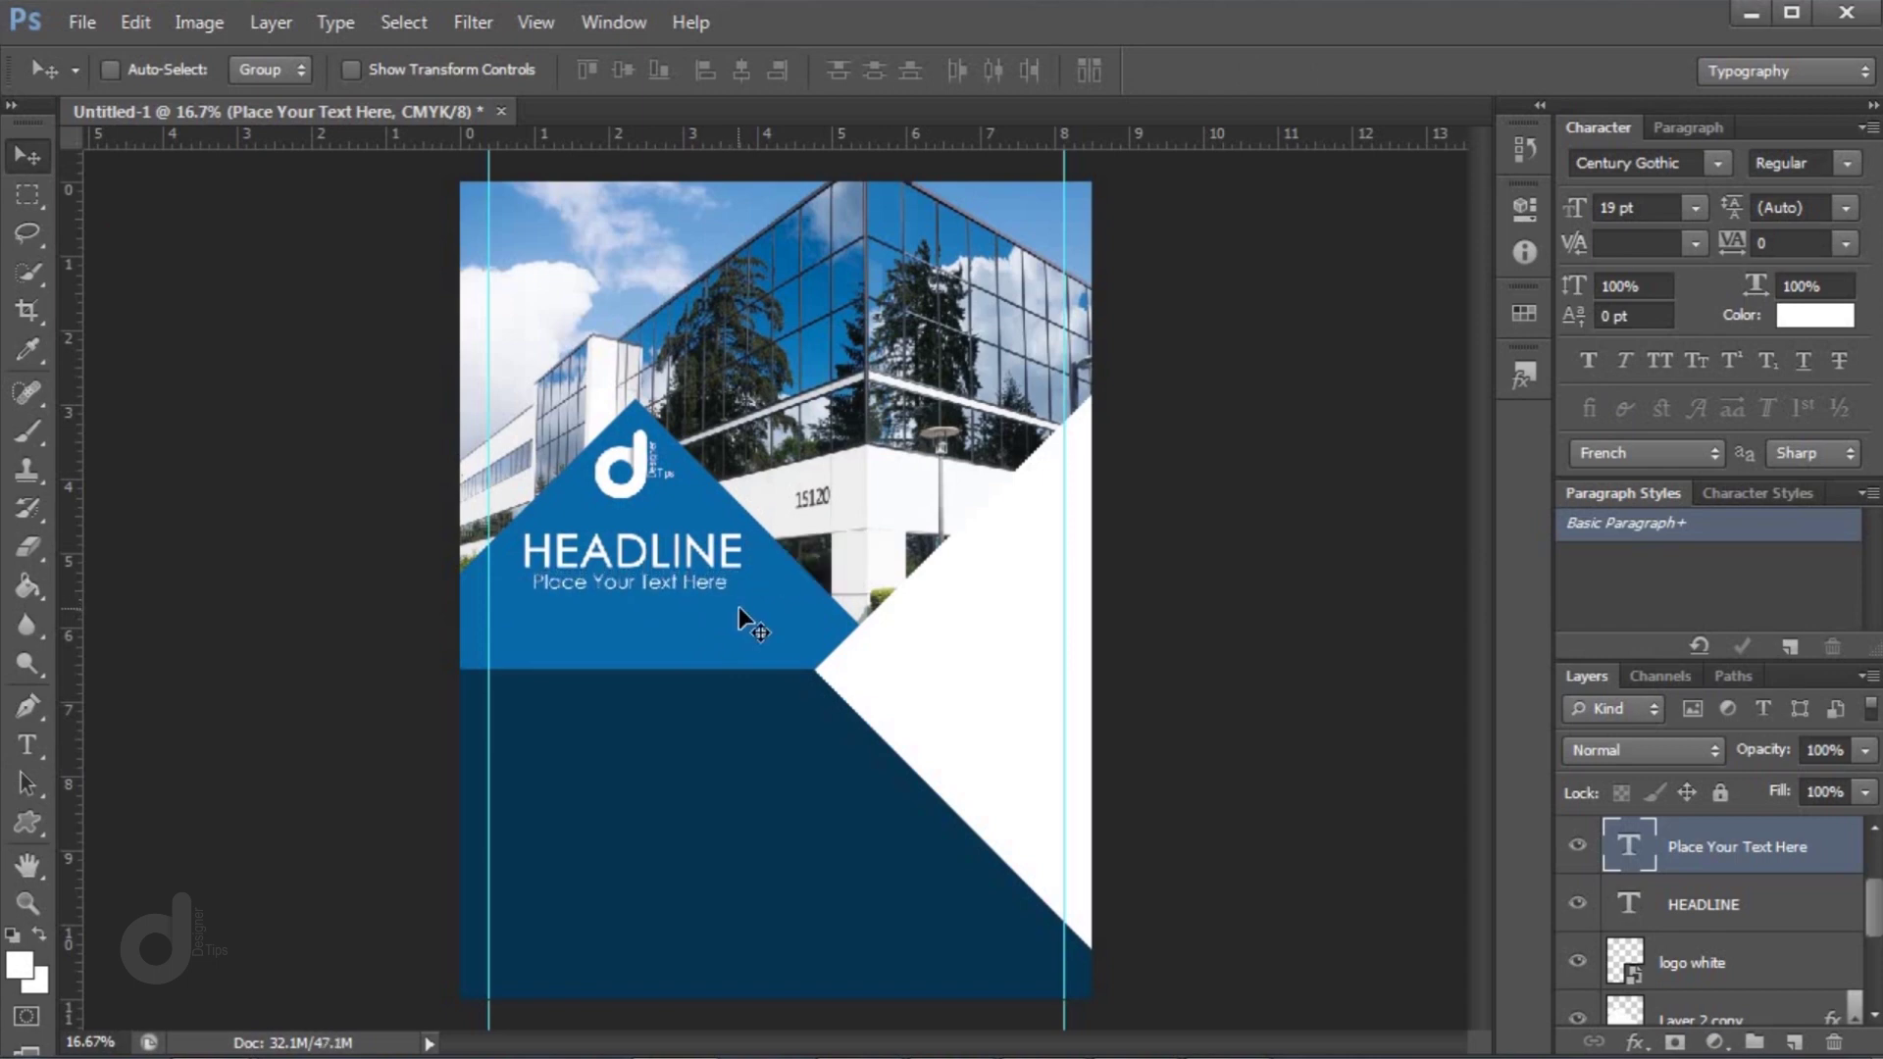
Zoom the flyer to 25% with the headline area in view, then return to the copy notes
key(ctrl+plus)
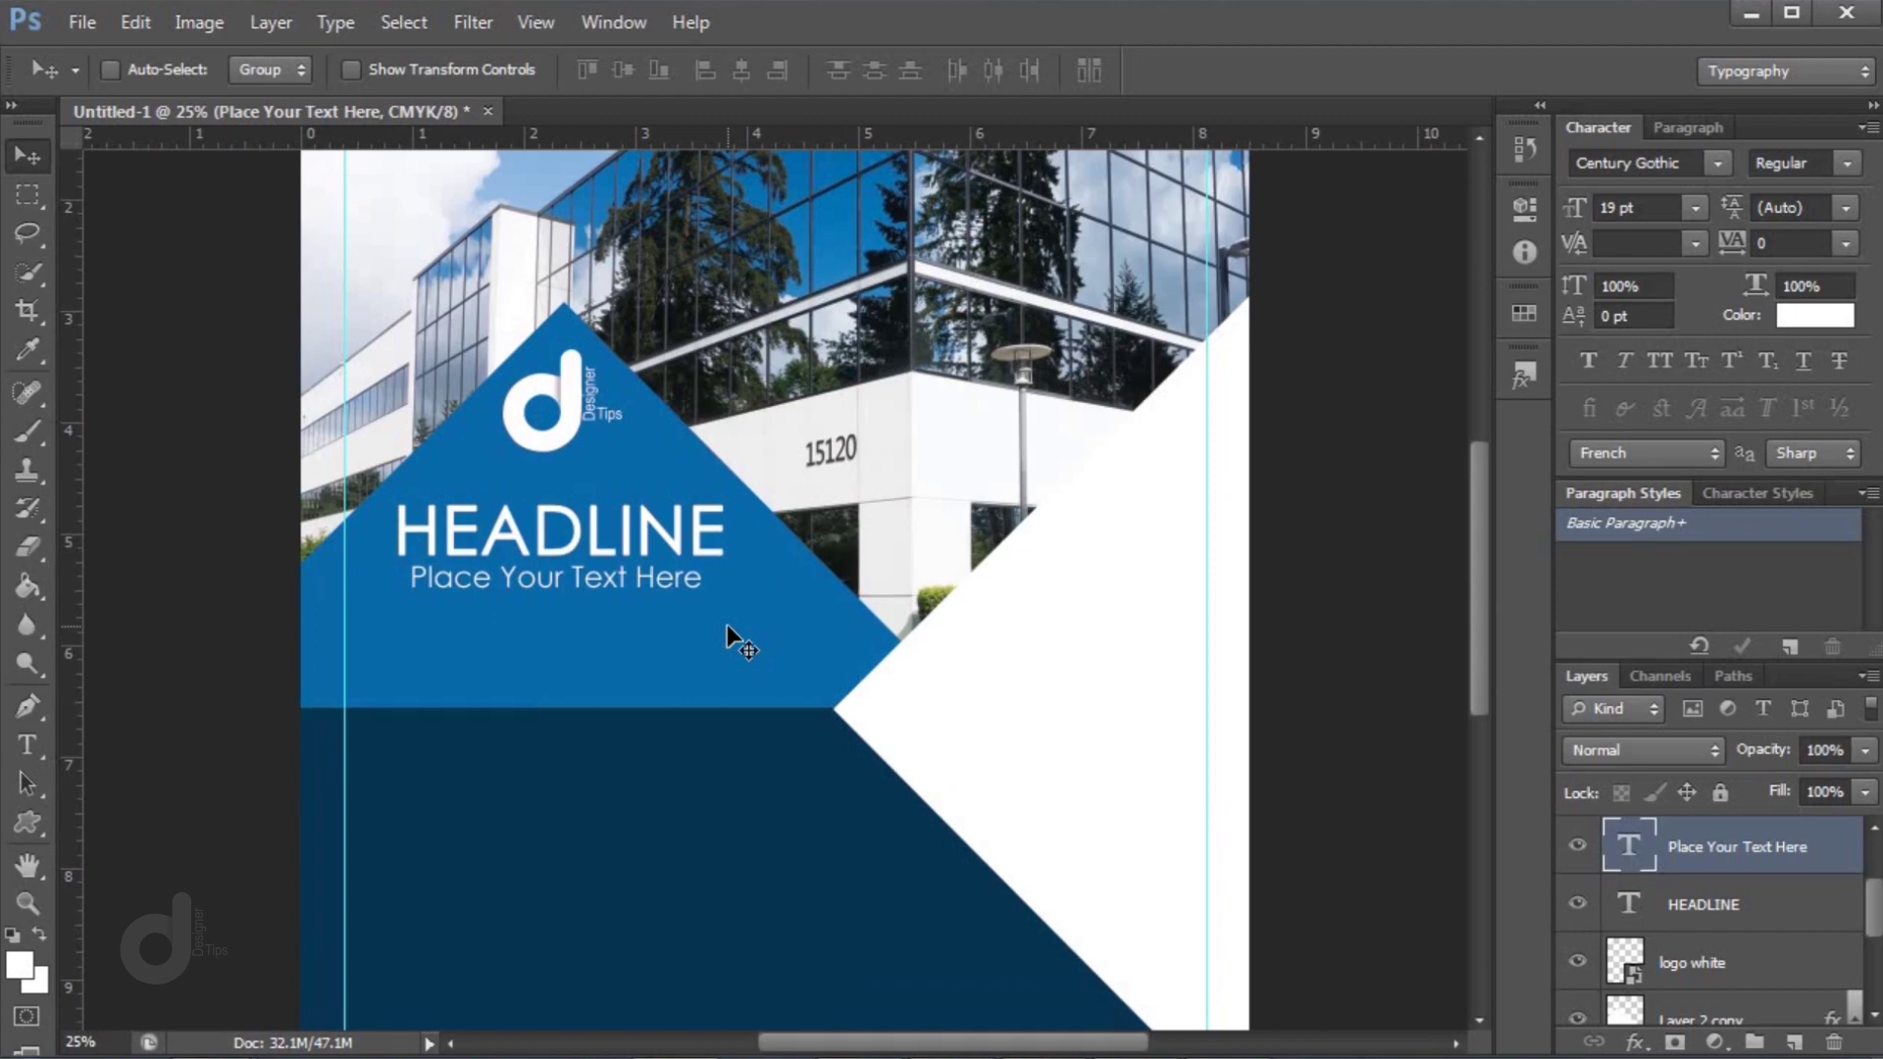
drag(727, 624, 864, 520)
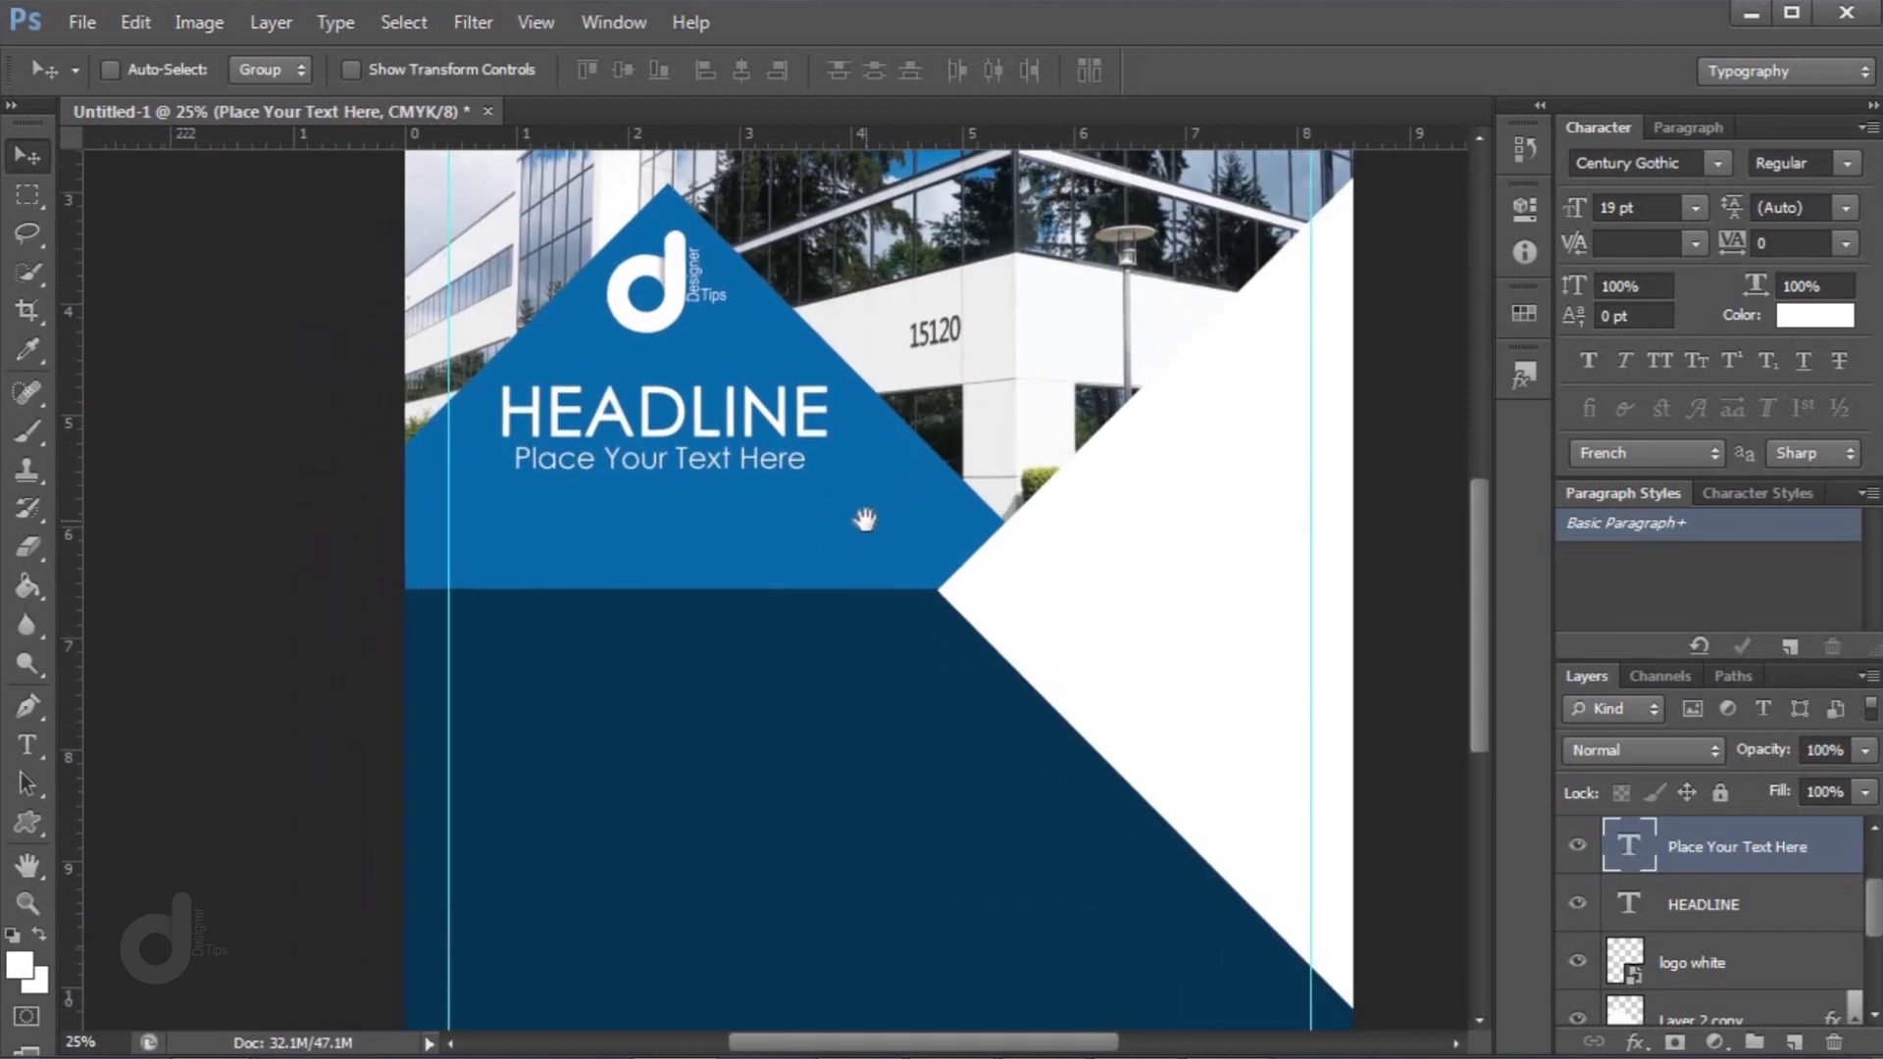
key(alt+Tab)
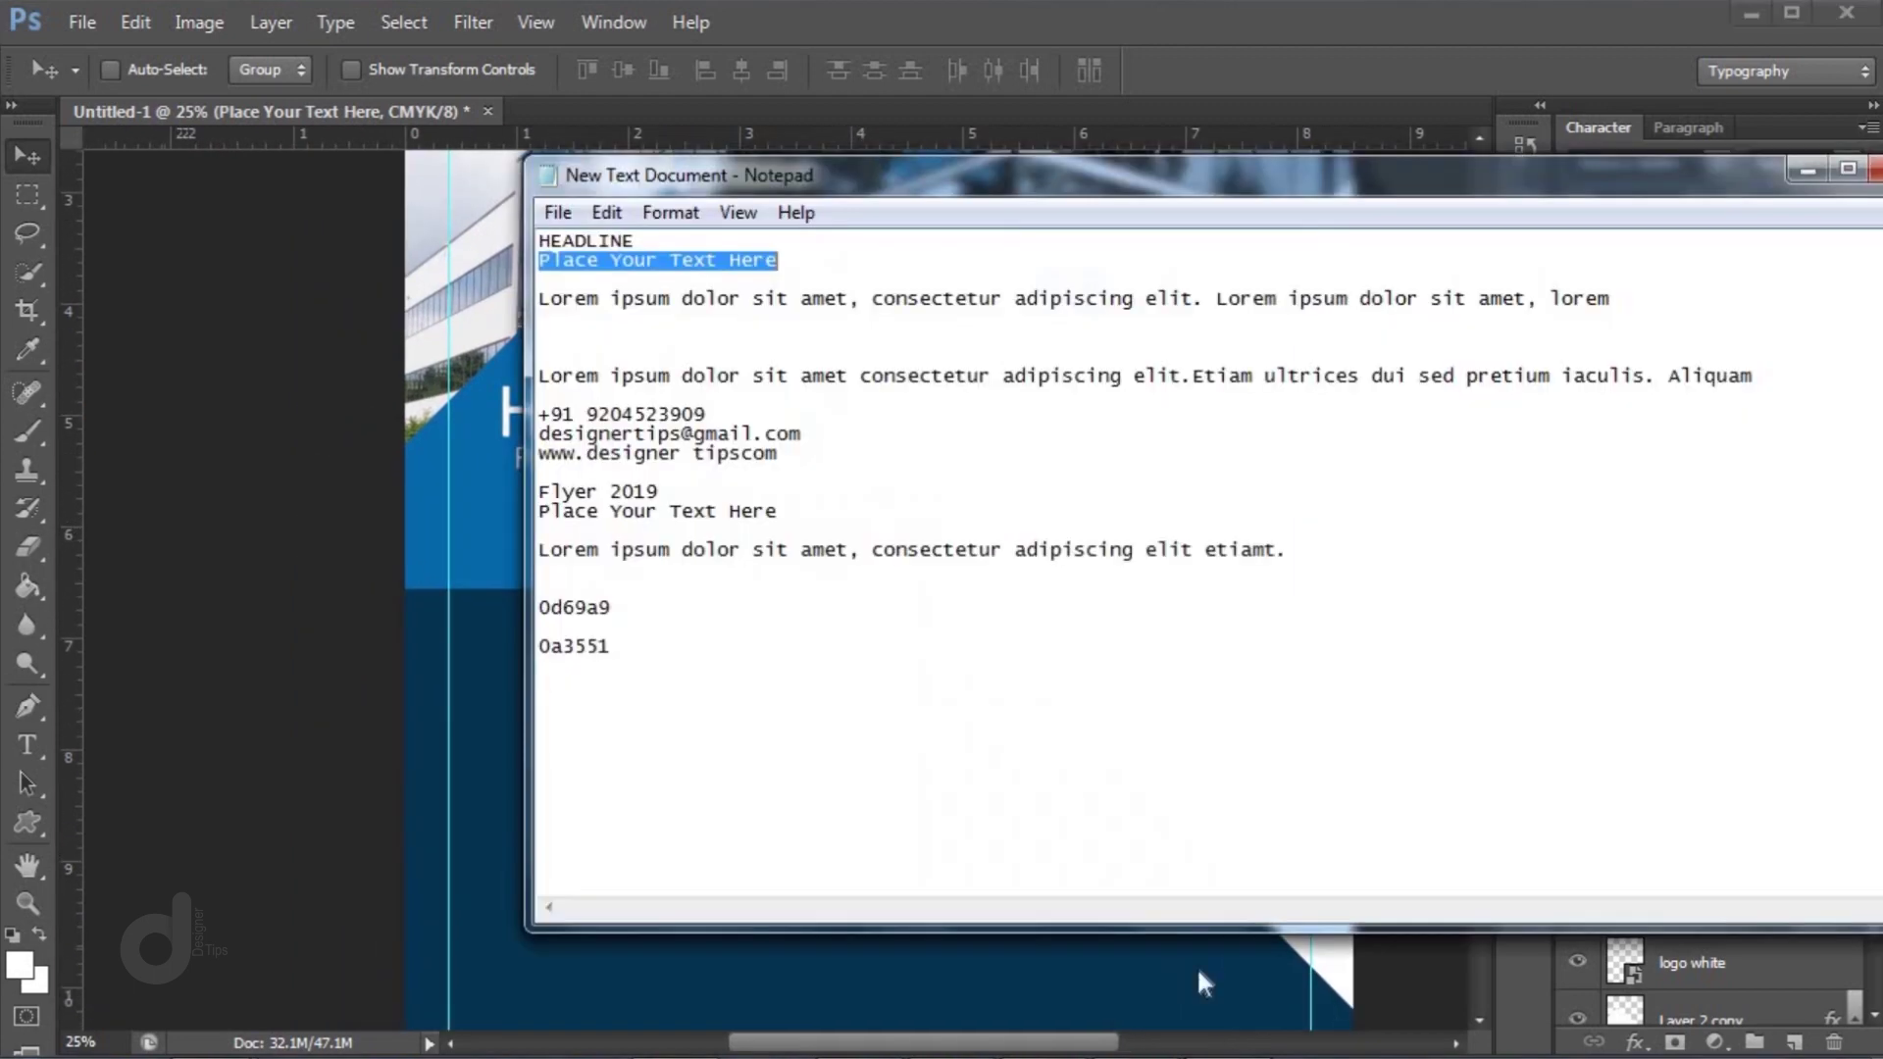
Copy the first Lorem ipsum line and paste it into a paragraph box under the subline
click(541, 299)
drag(541, 299, 1336, 349)
key(ctrl+c)
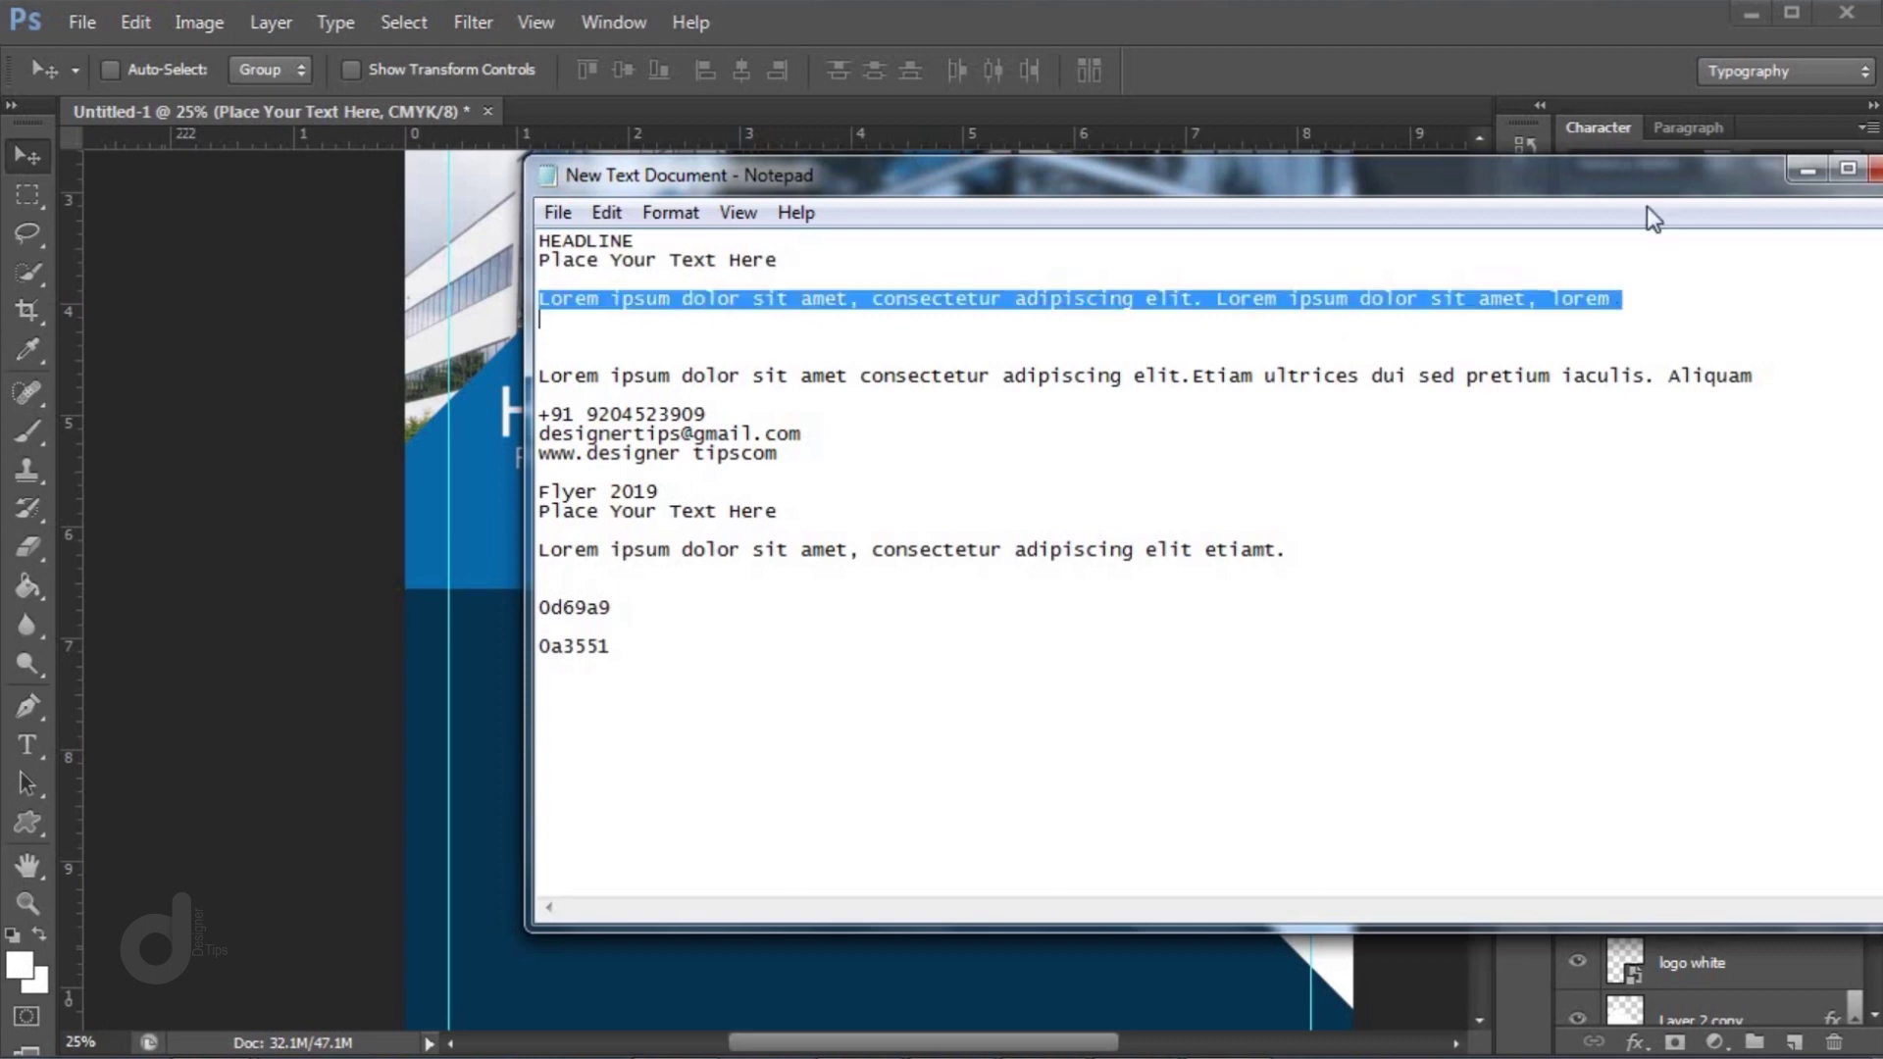
click(1808, 169)
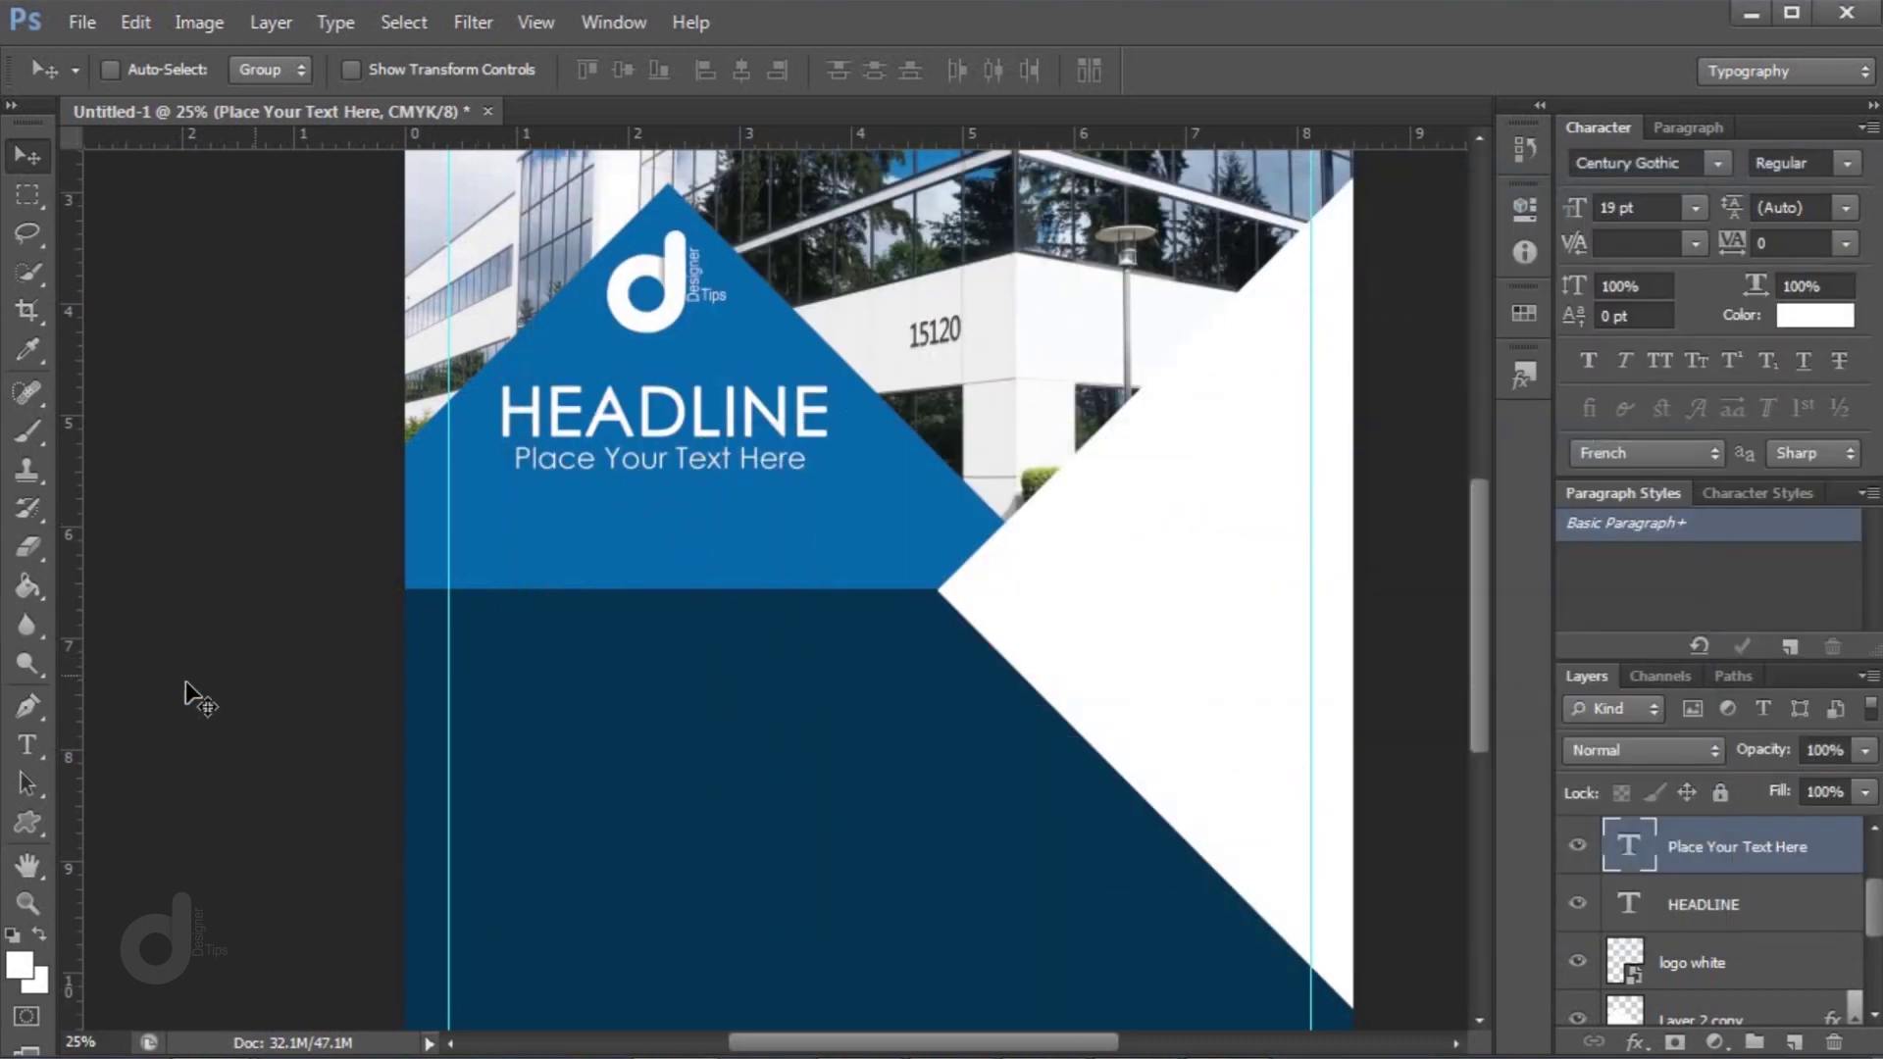
click(43, 749)
drag(449, 495, 886, 549)
key(ctrl+v)
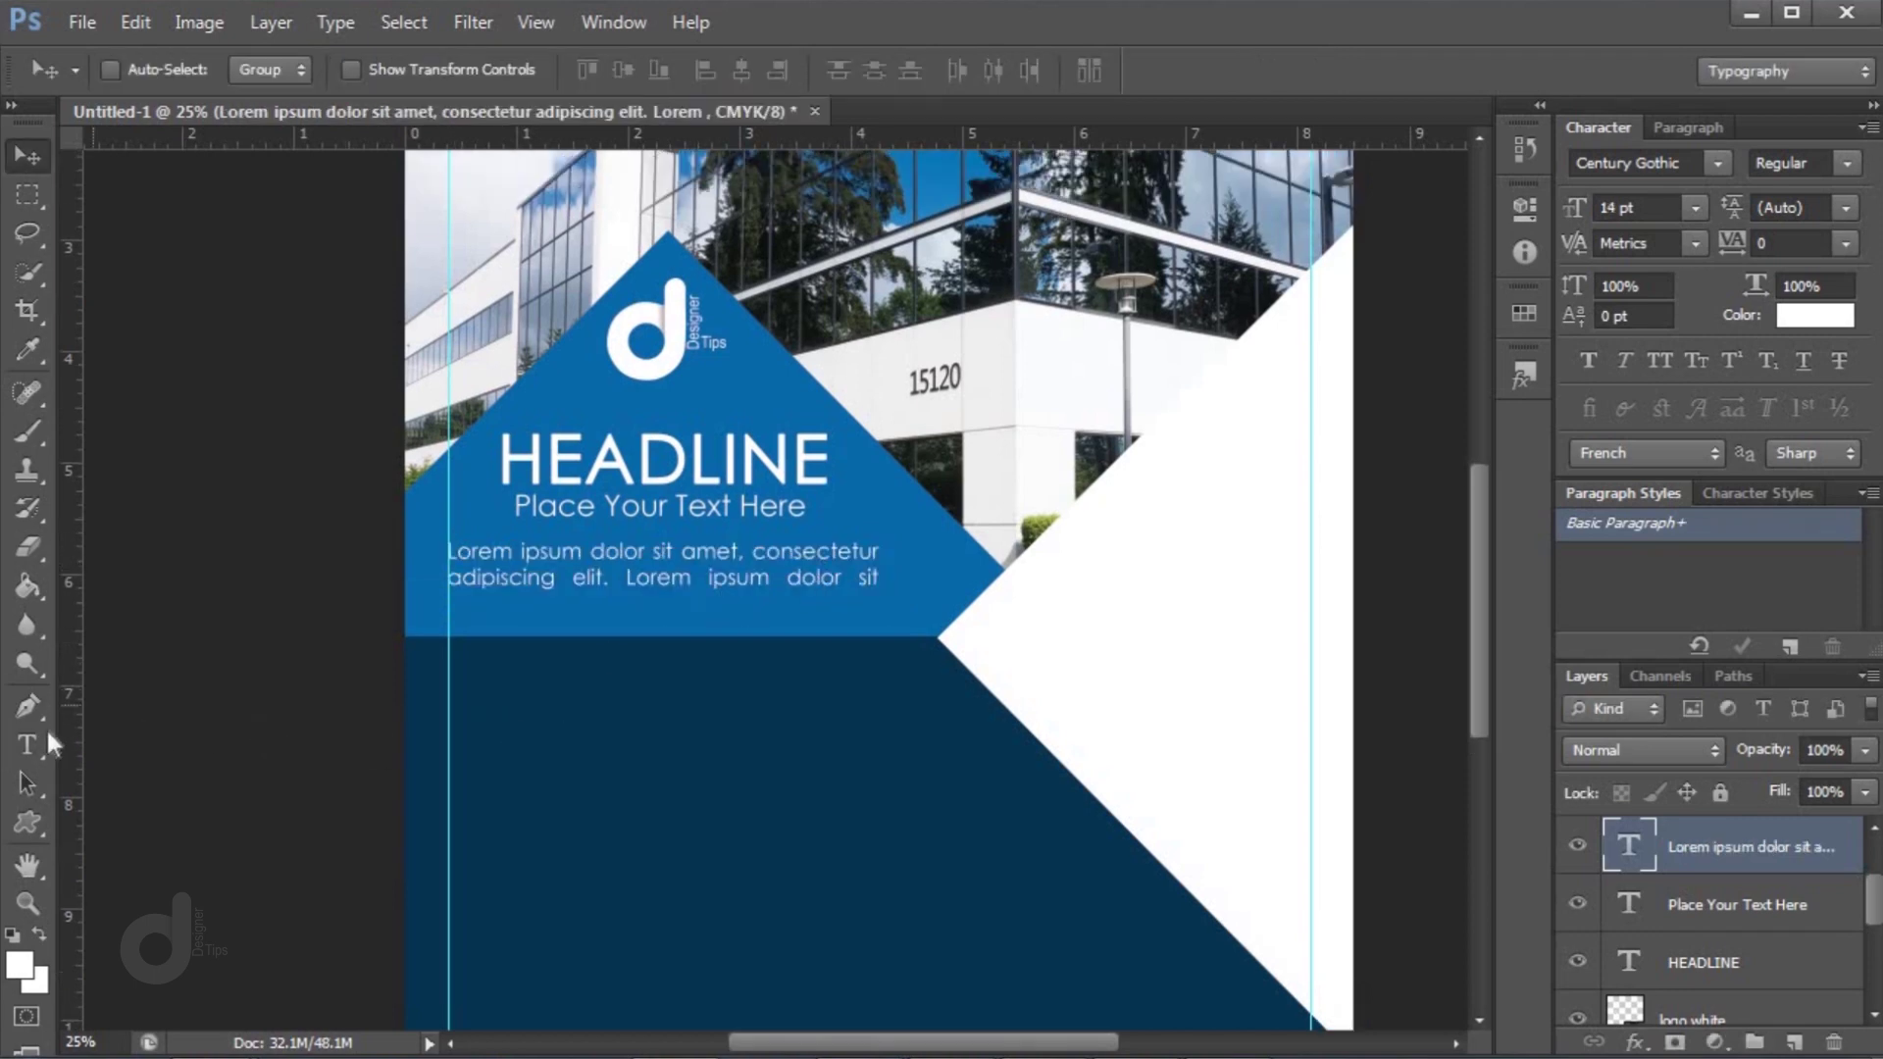
Centre-align the Lorem ipsum paragraph, nudge it down slightly, and add a new empty layer
click(27, 745)
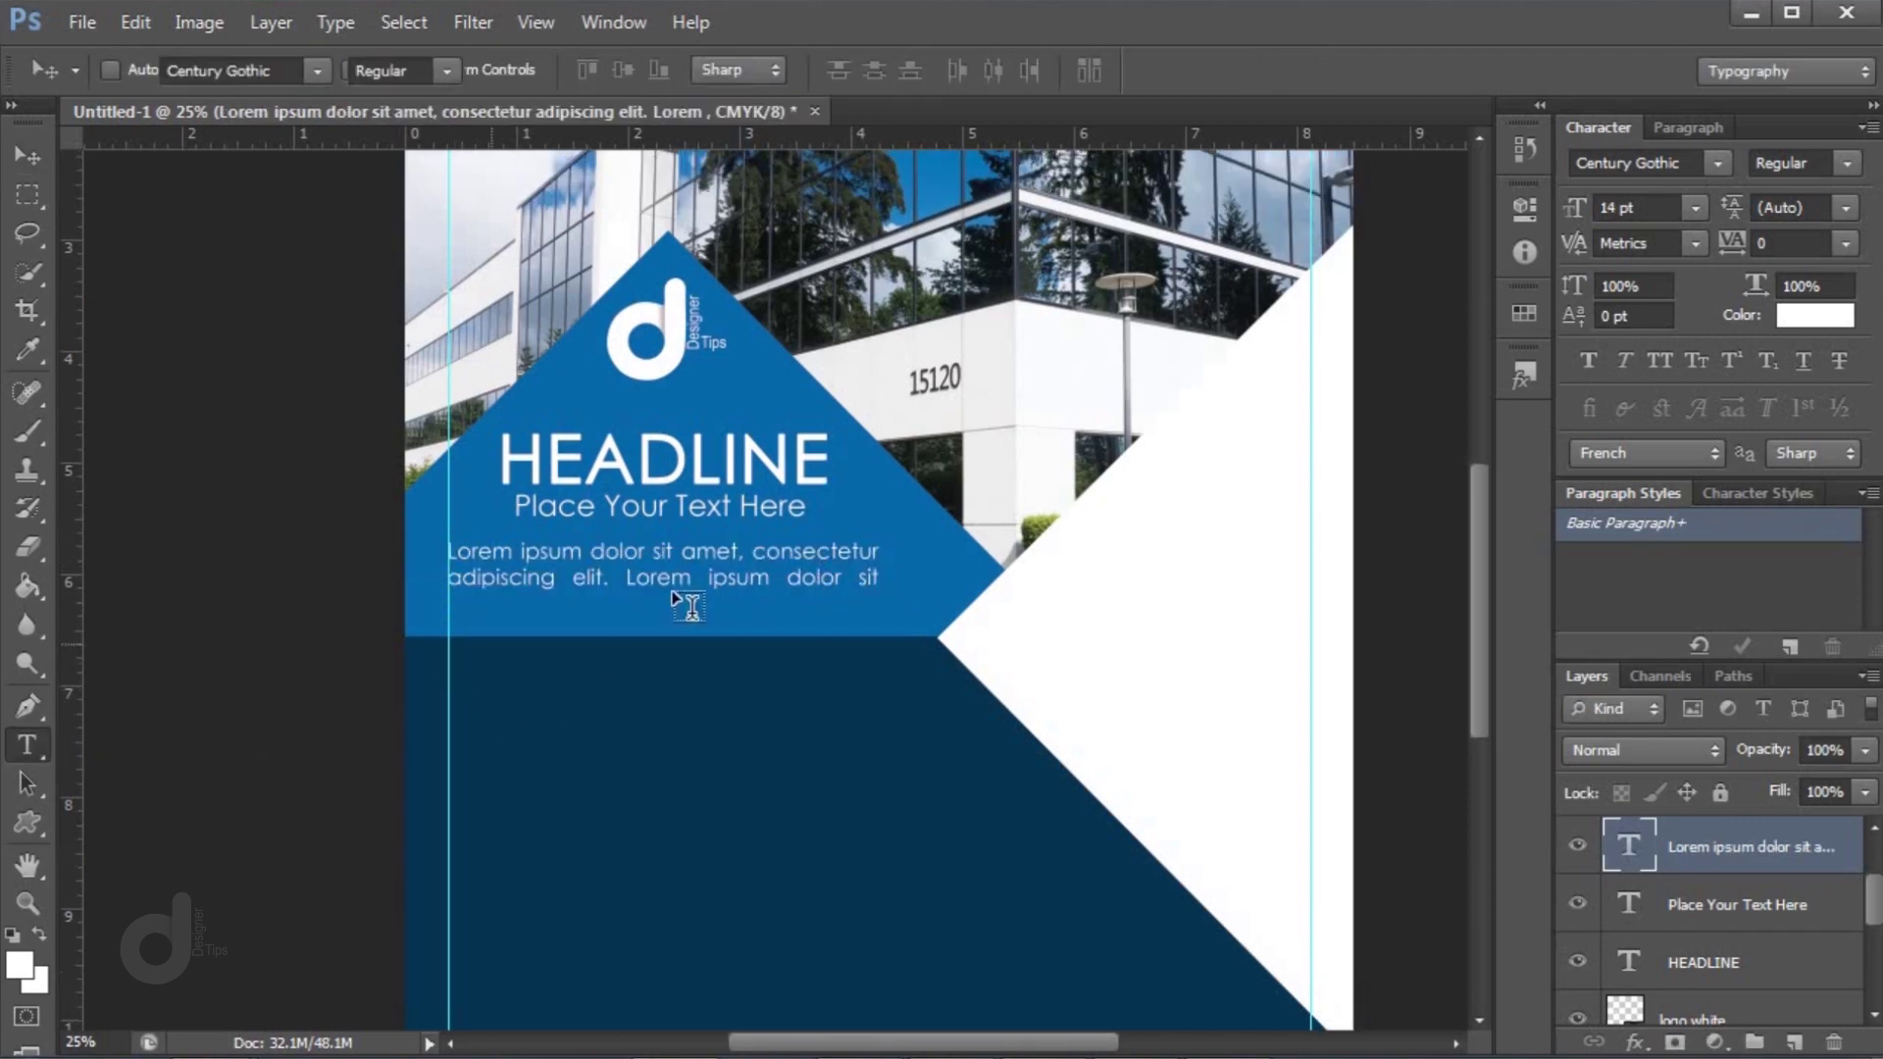
click(684, 588)
key(ctrl+a)
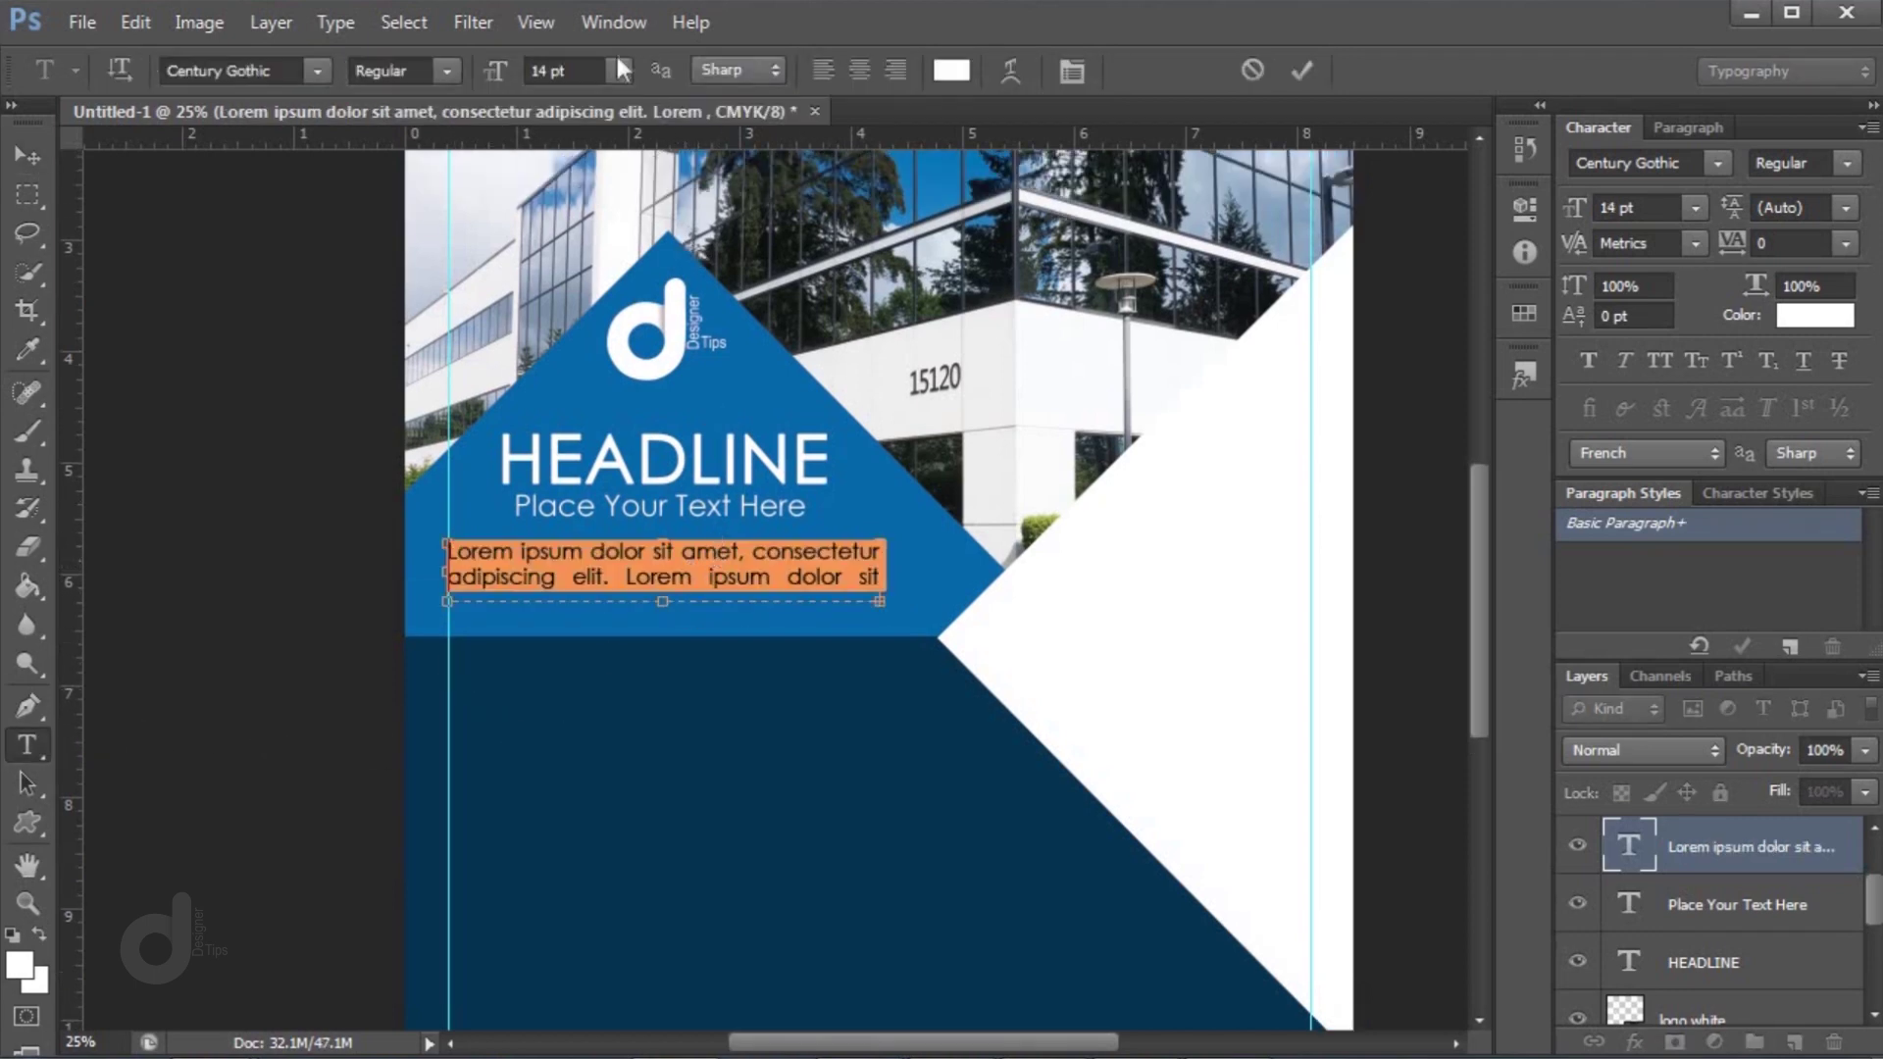
click(853, 73)
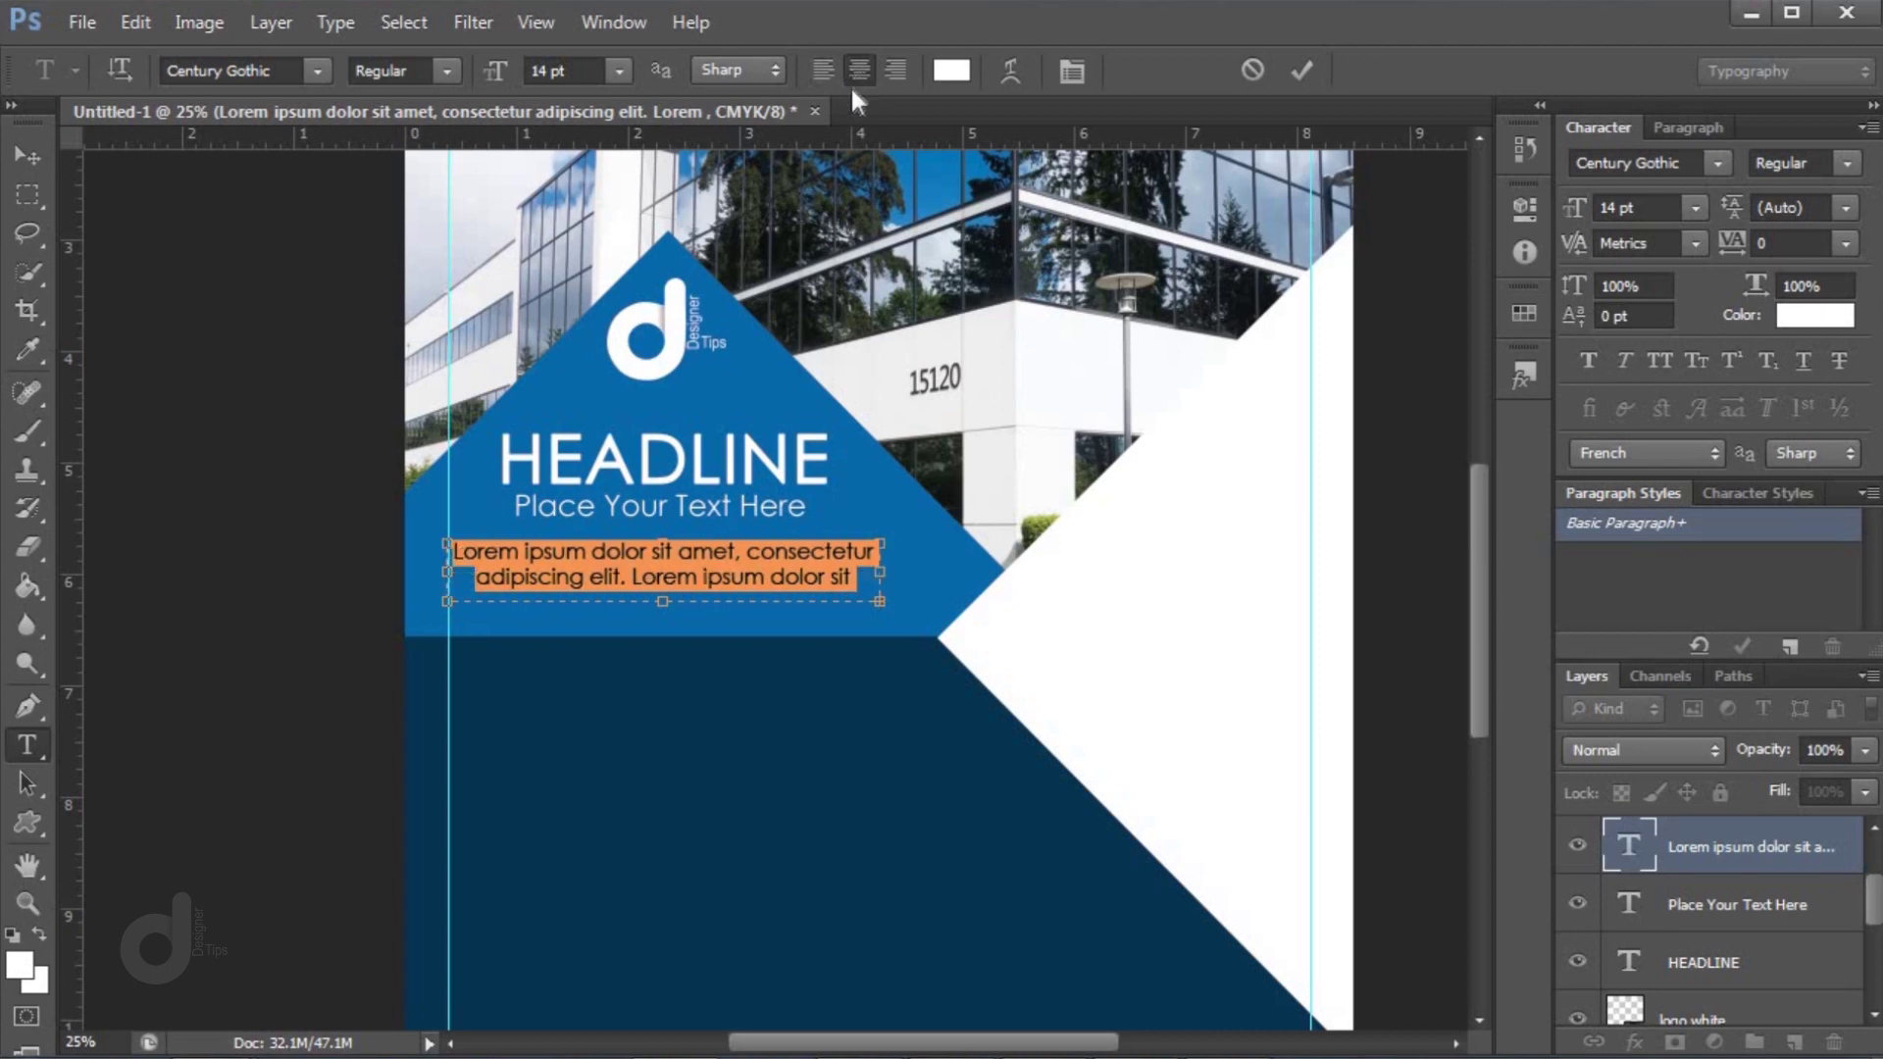
click(38, 152)
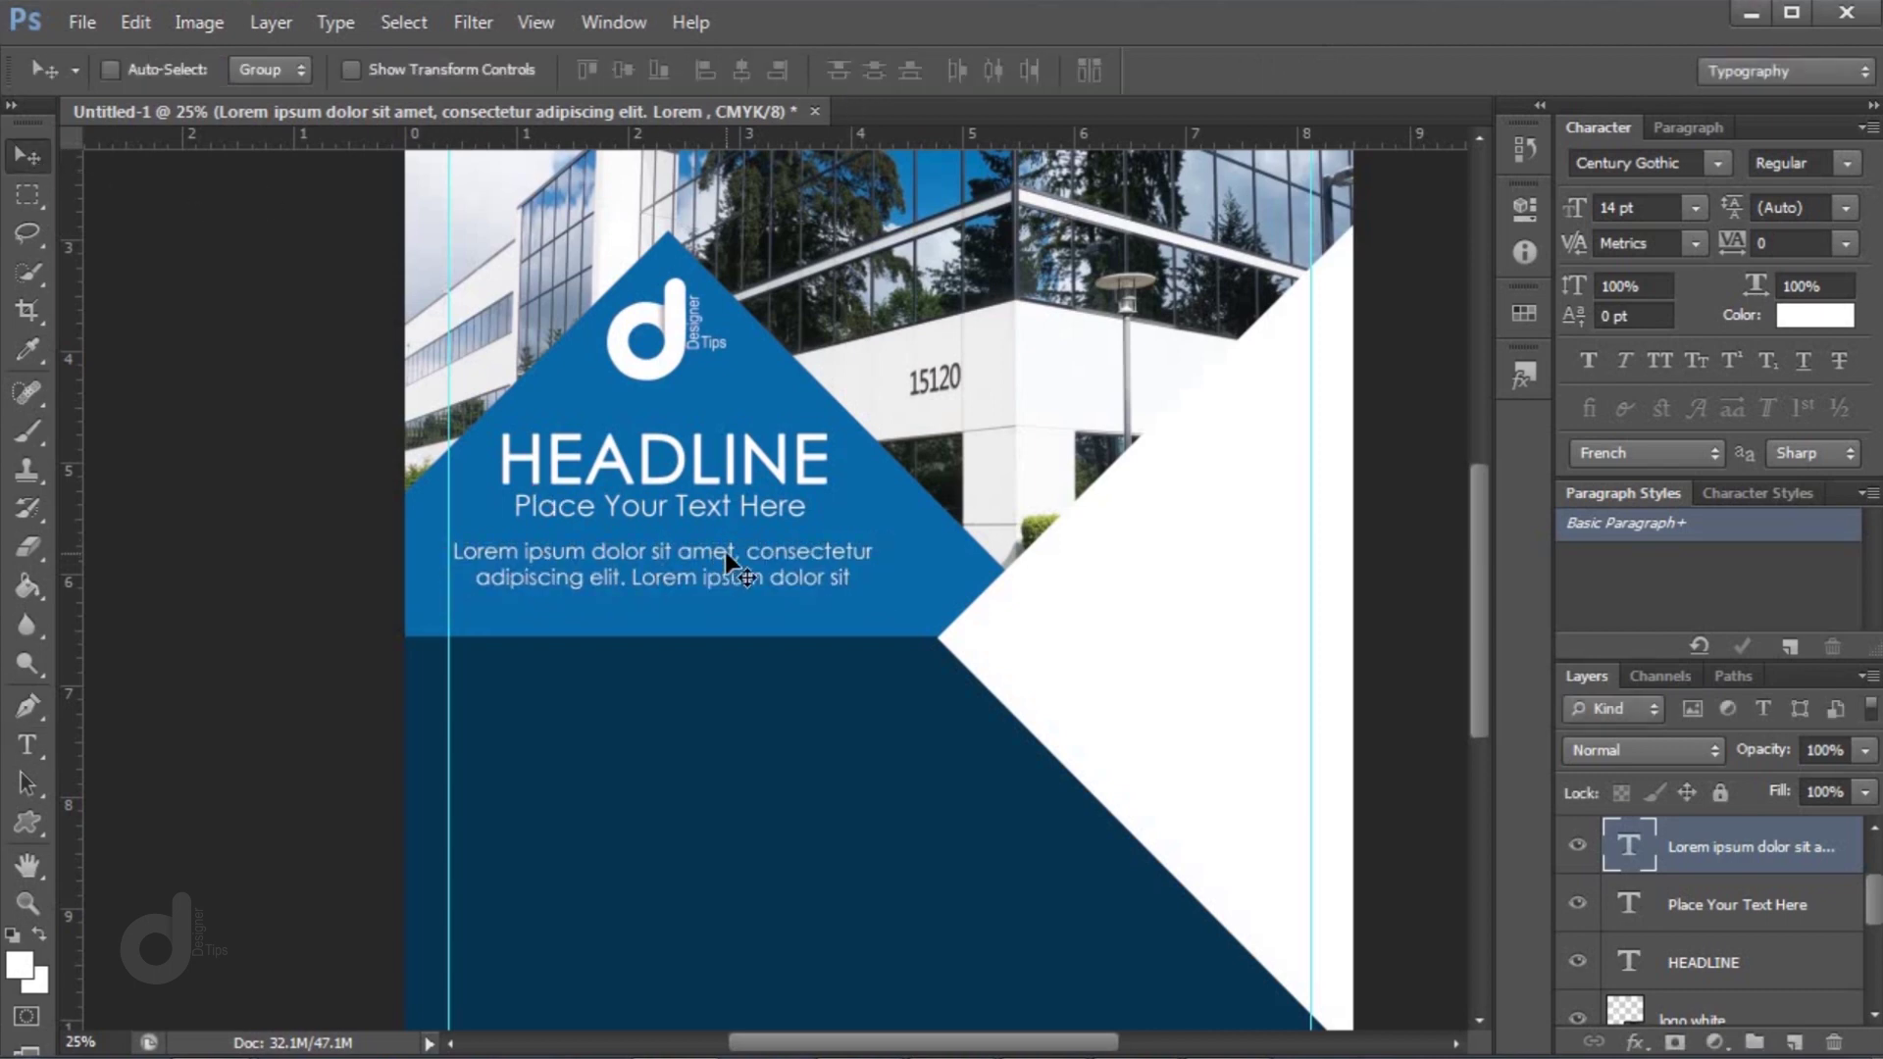
key(Down)
key(Down)
key(Down)
key(Down)
key(Down)
key(Down)
key(Down)
key(Down)
key(Down)
key(Down)
key(Down)
key(Down)
key(Down)
key(Down)
key(Down)
key(Down)
key(Down)
key(Down)
key(Down)
key(Down)
scroll(773, 586, up, 2)
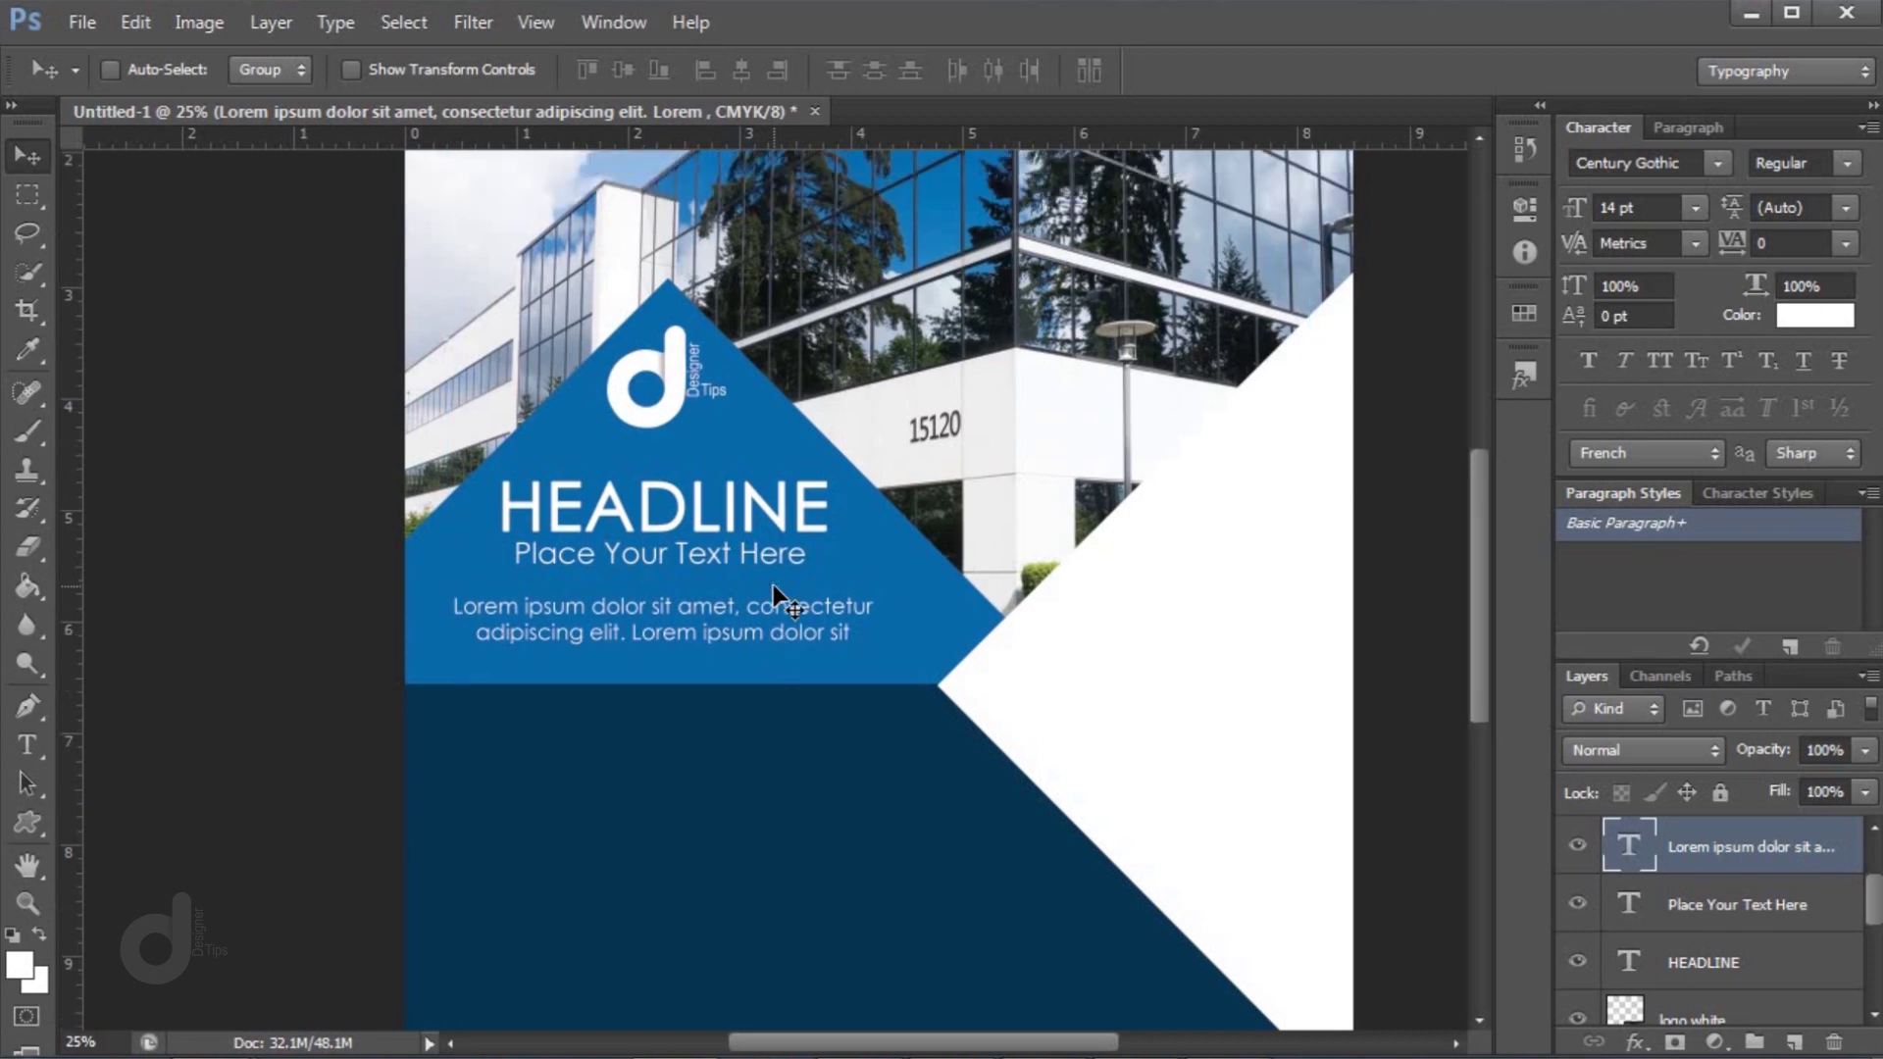
scroll(775, 588, down, 10)
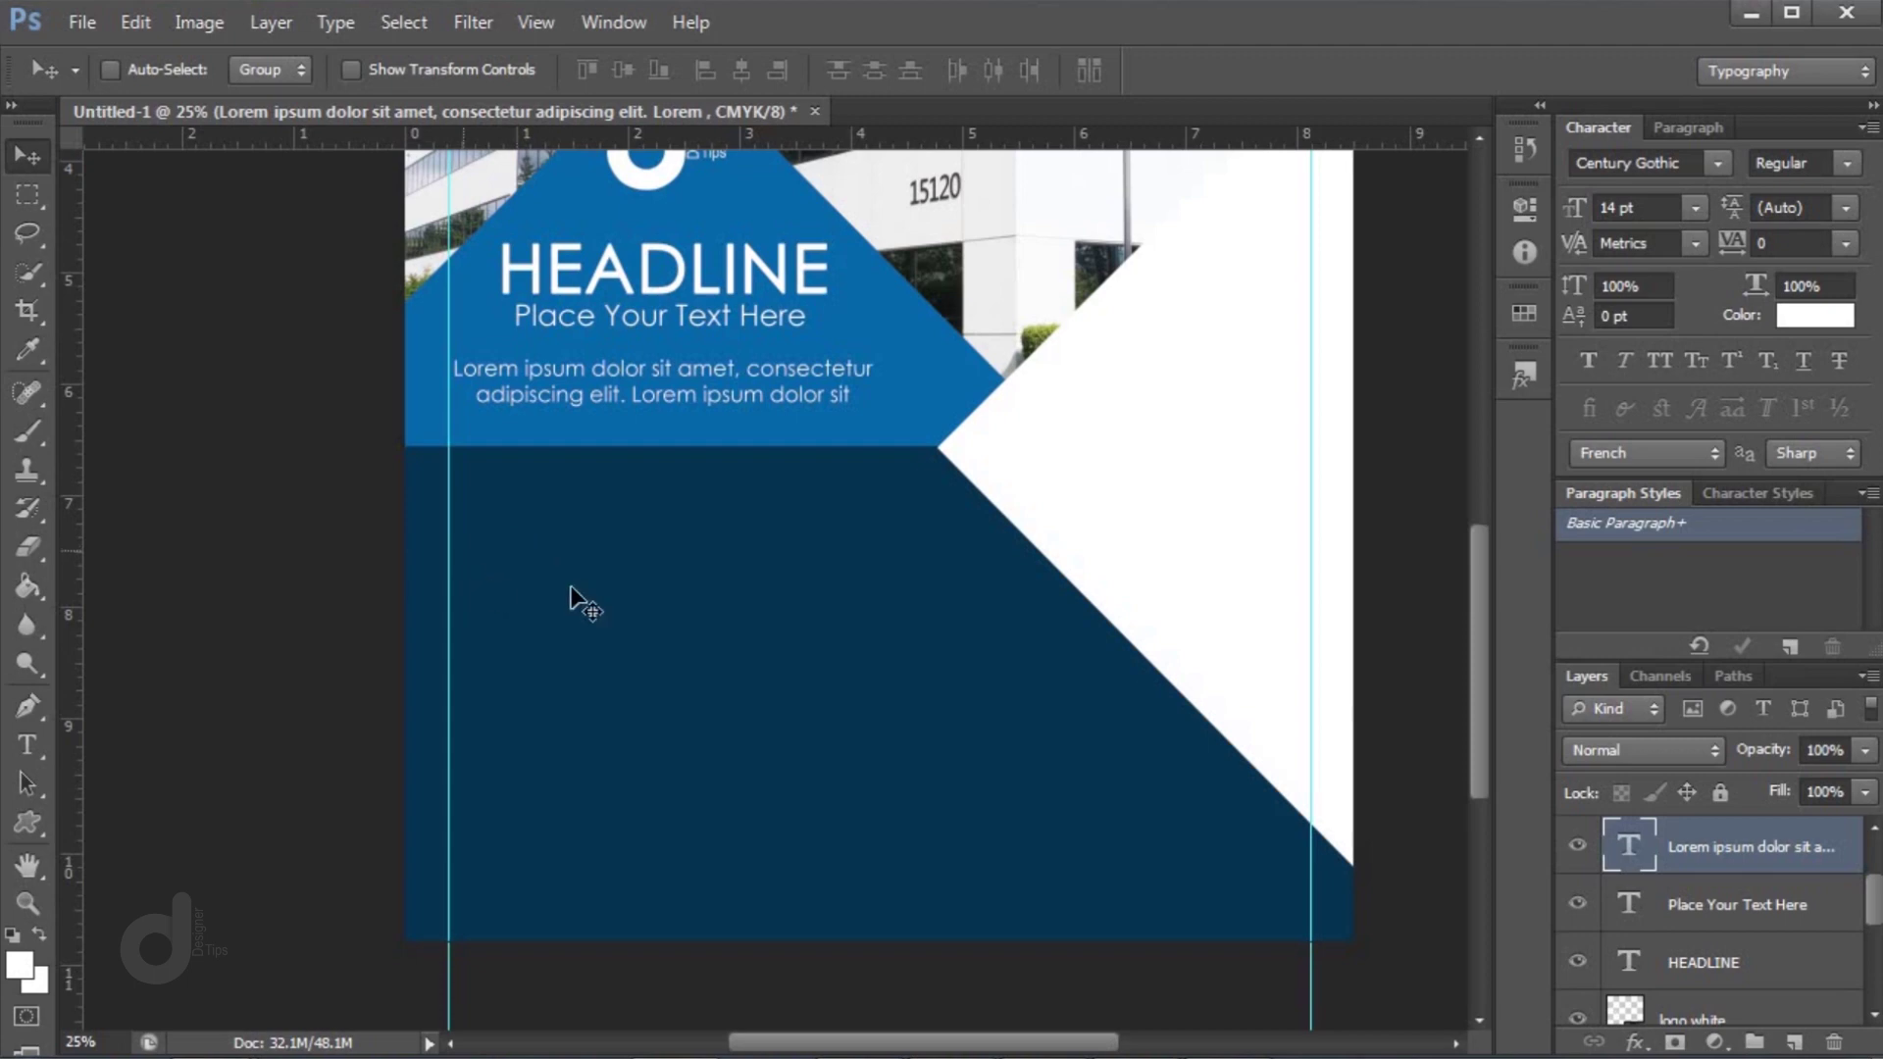
click(1793, 1041)
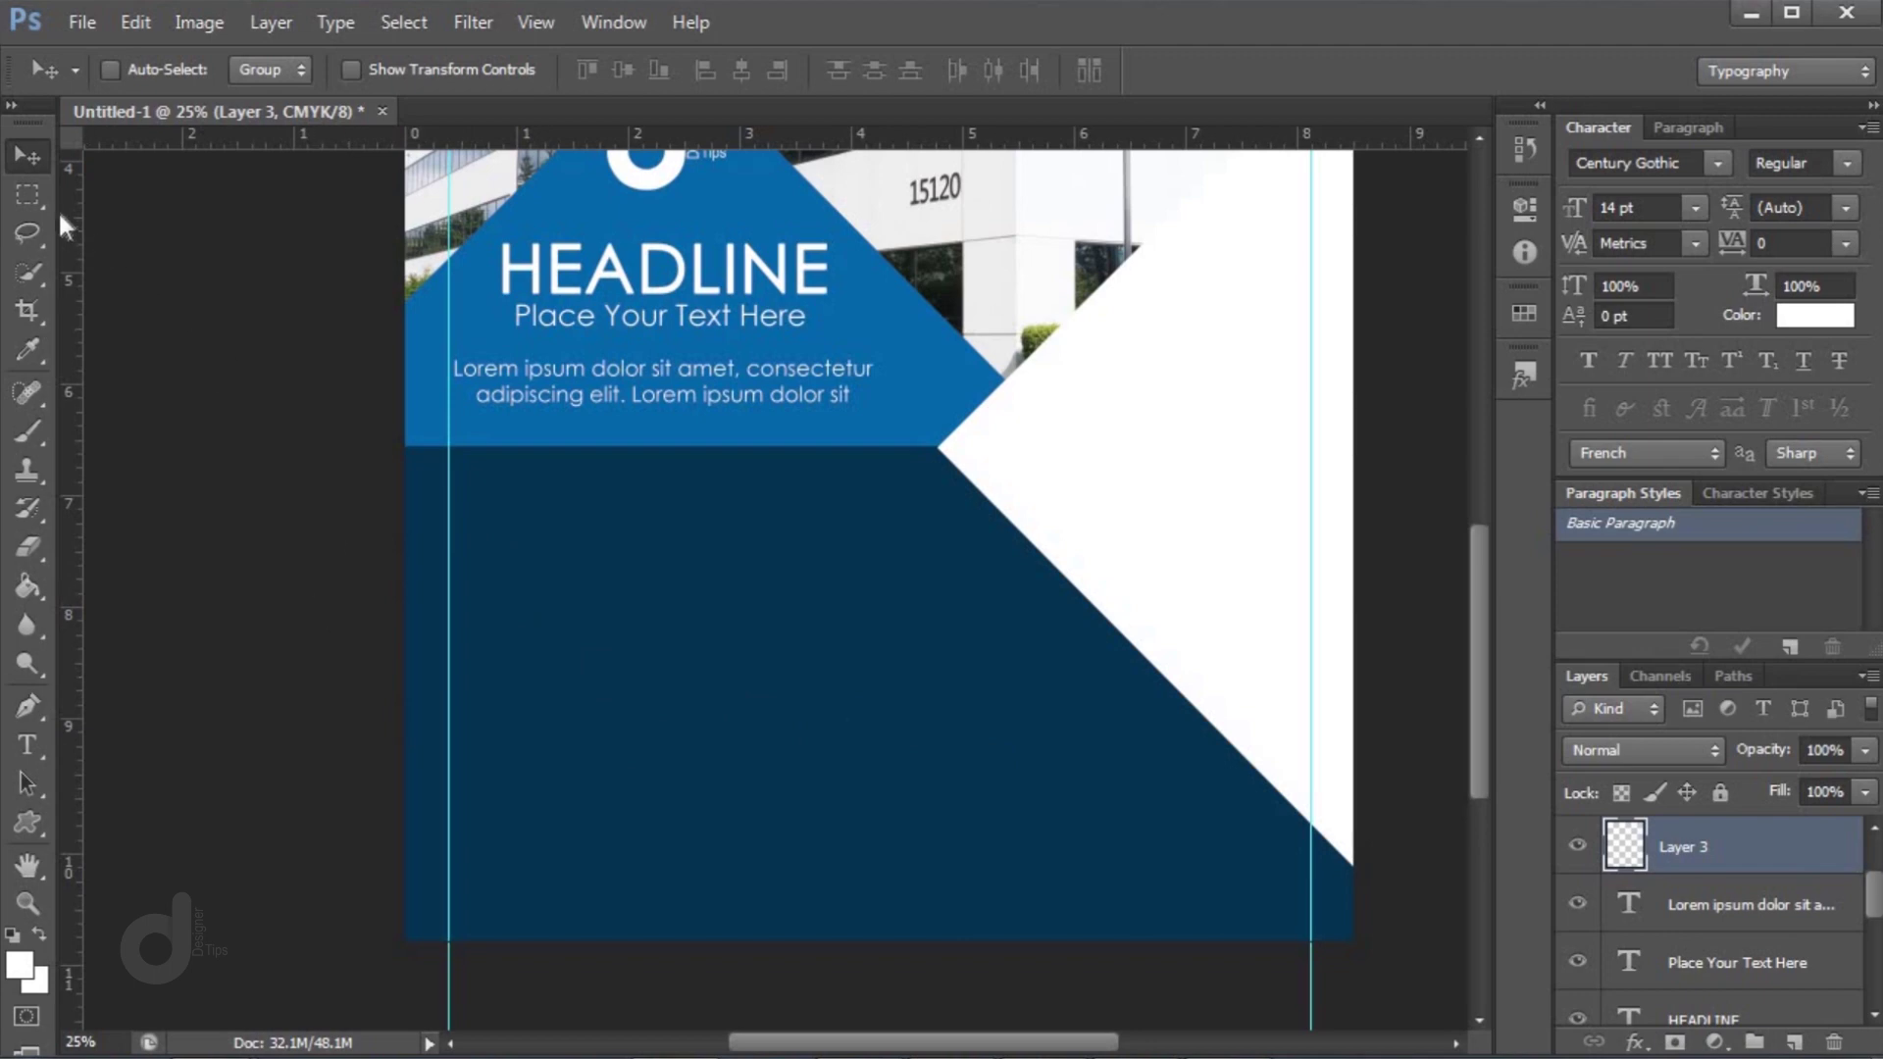
Make a white circle with the Elliptical Marquee at the left guide of the navy area
click(37, 189)
click(102, 222)
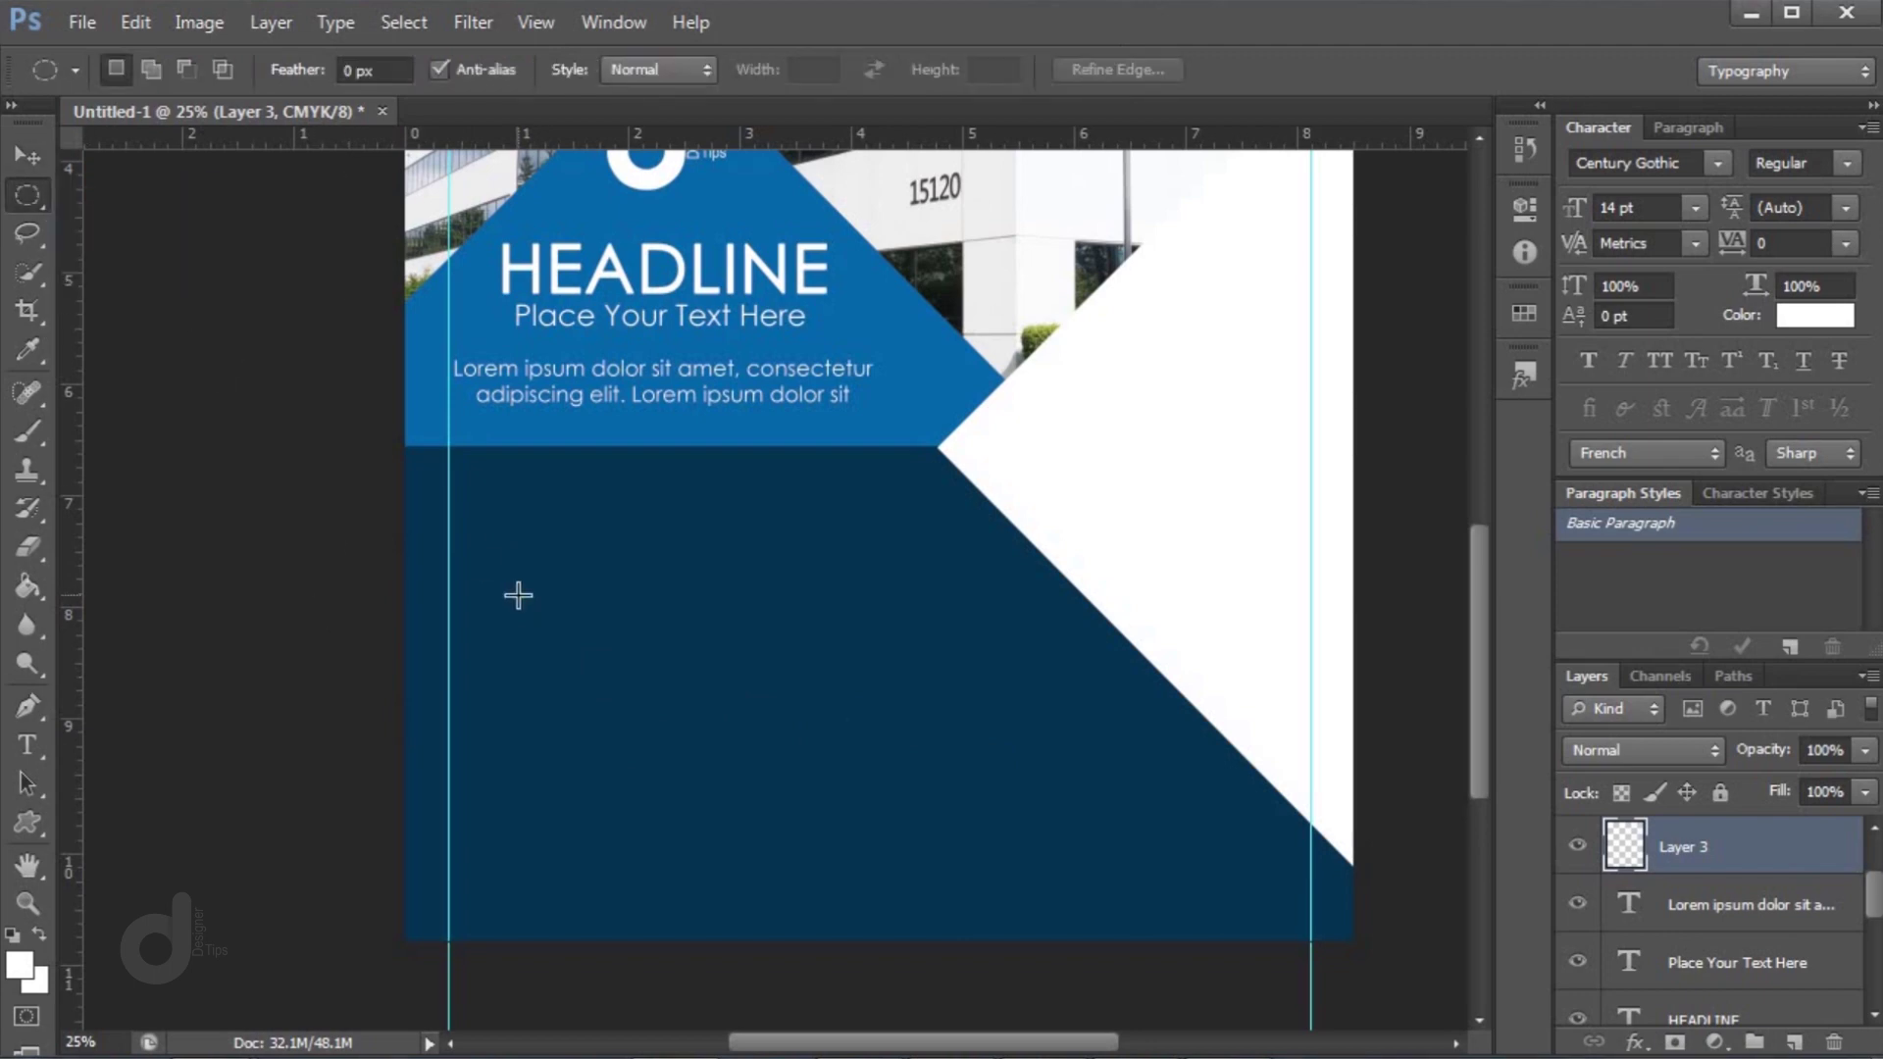
drag(450, 529, 572, 622)
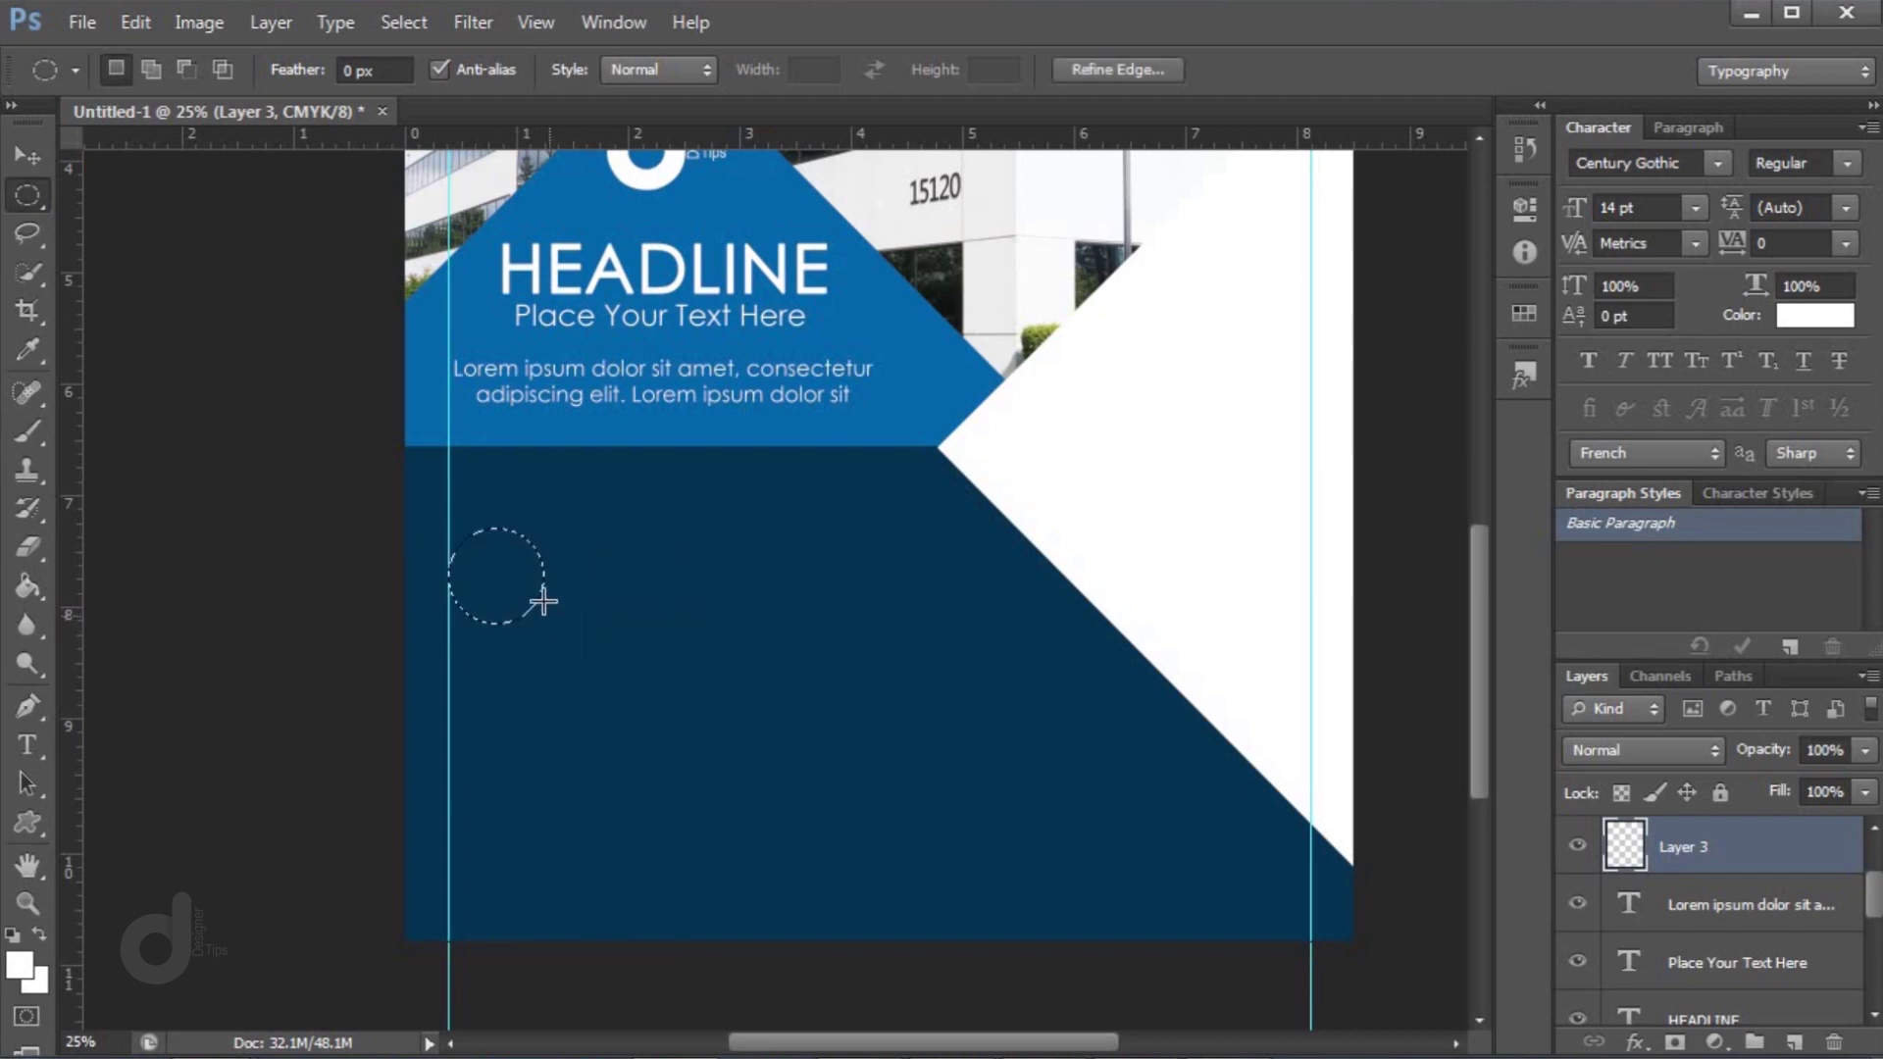
click(501, 574)
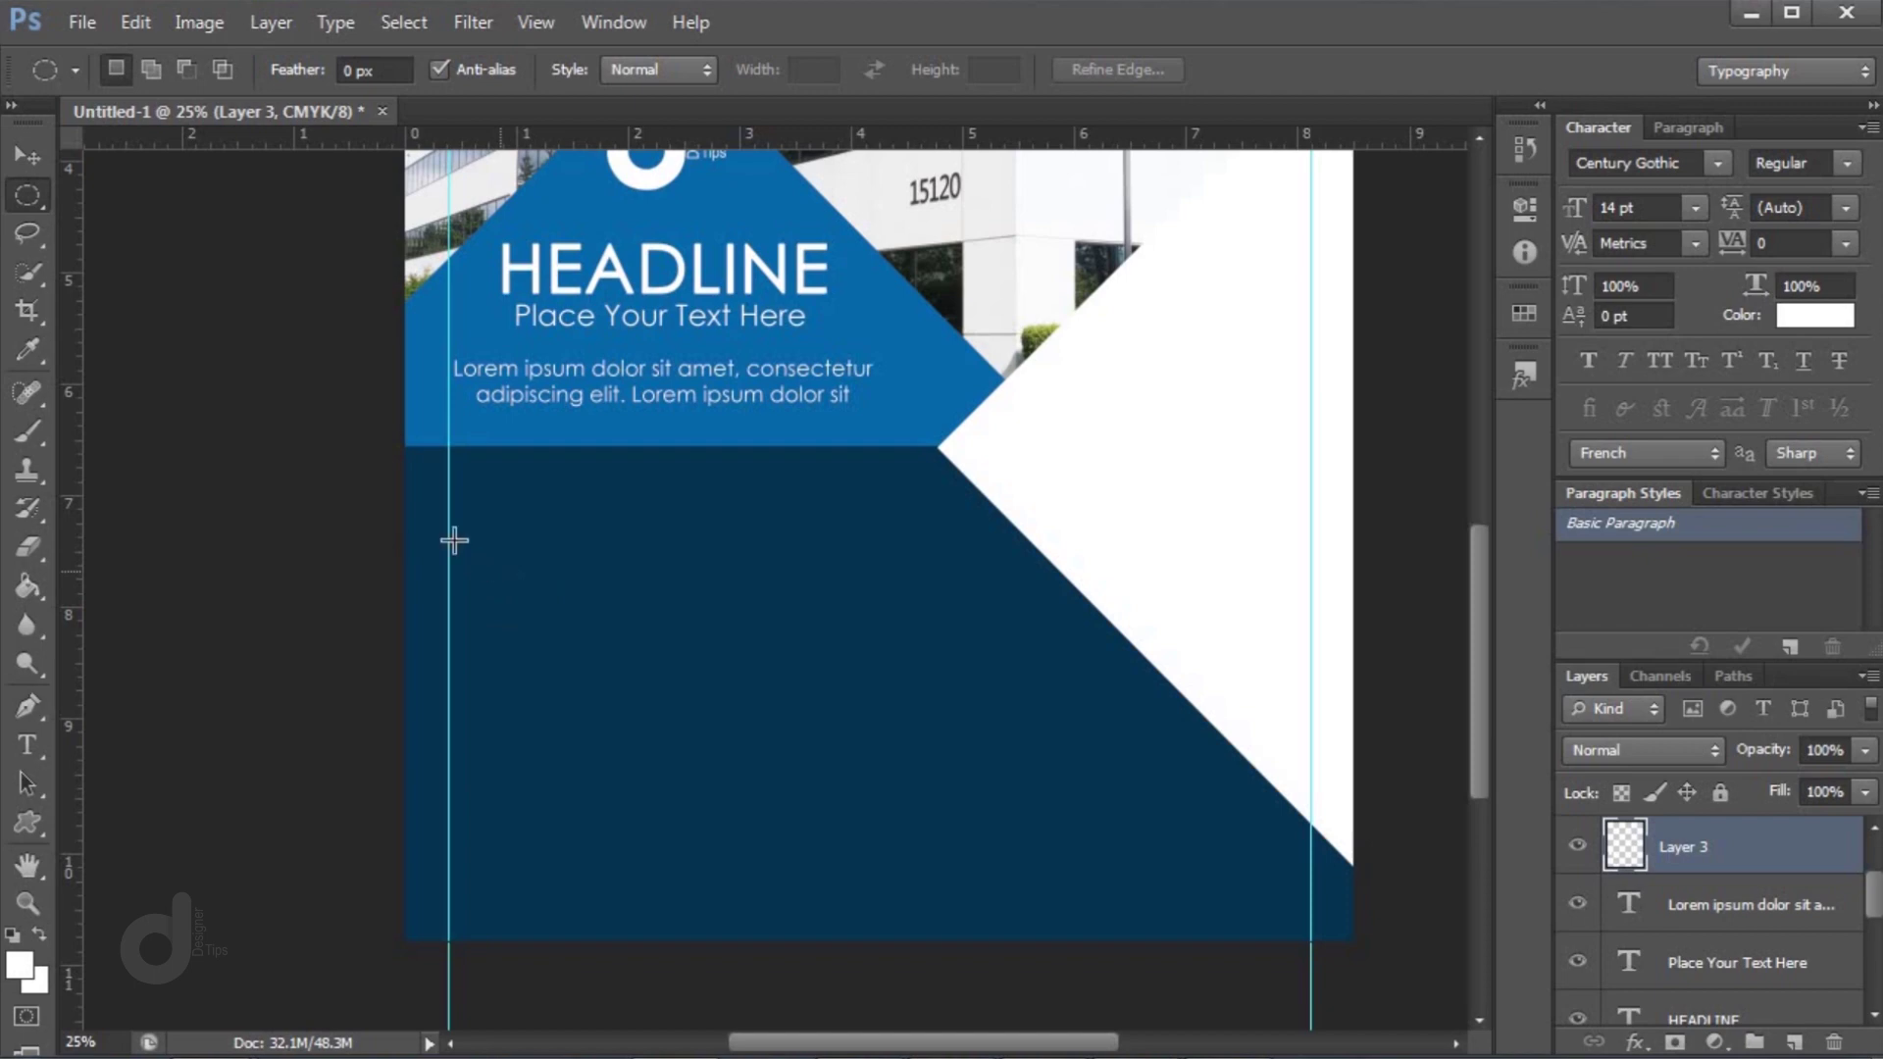
Move Layer 3 above Layer 1 and arrange the circle copies evenly down the left edge
click(27, 155)
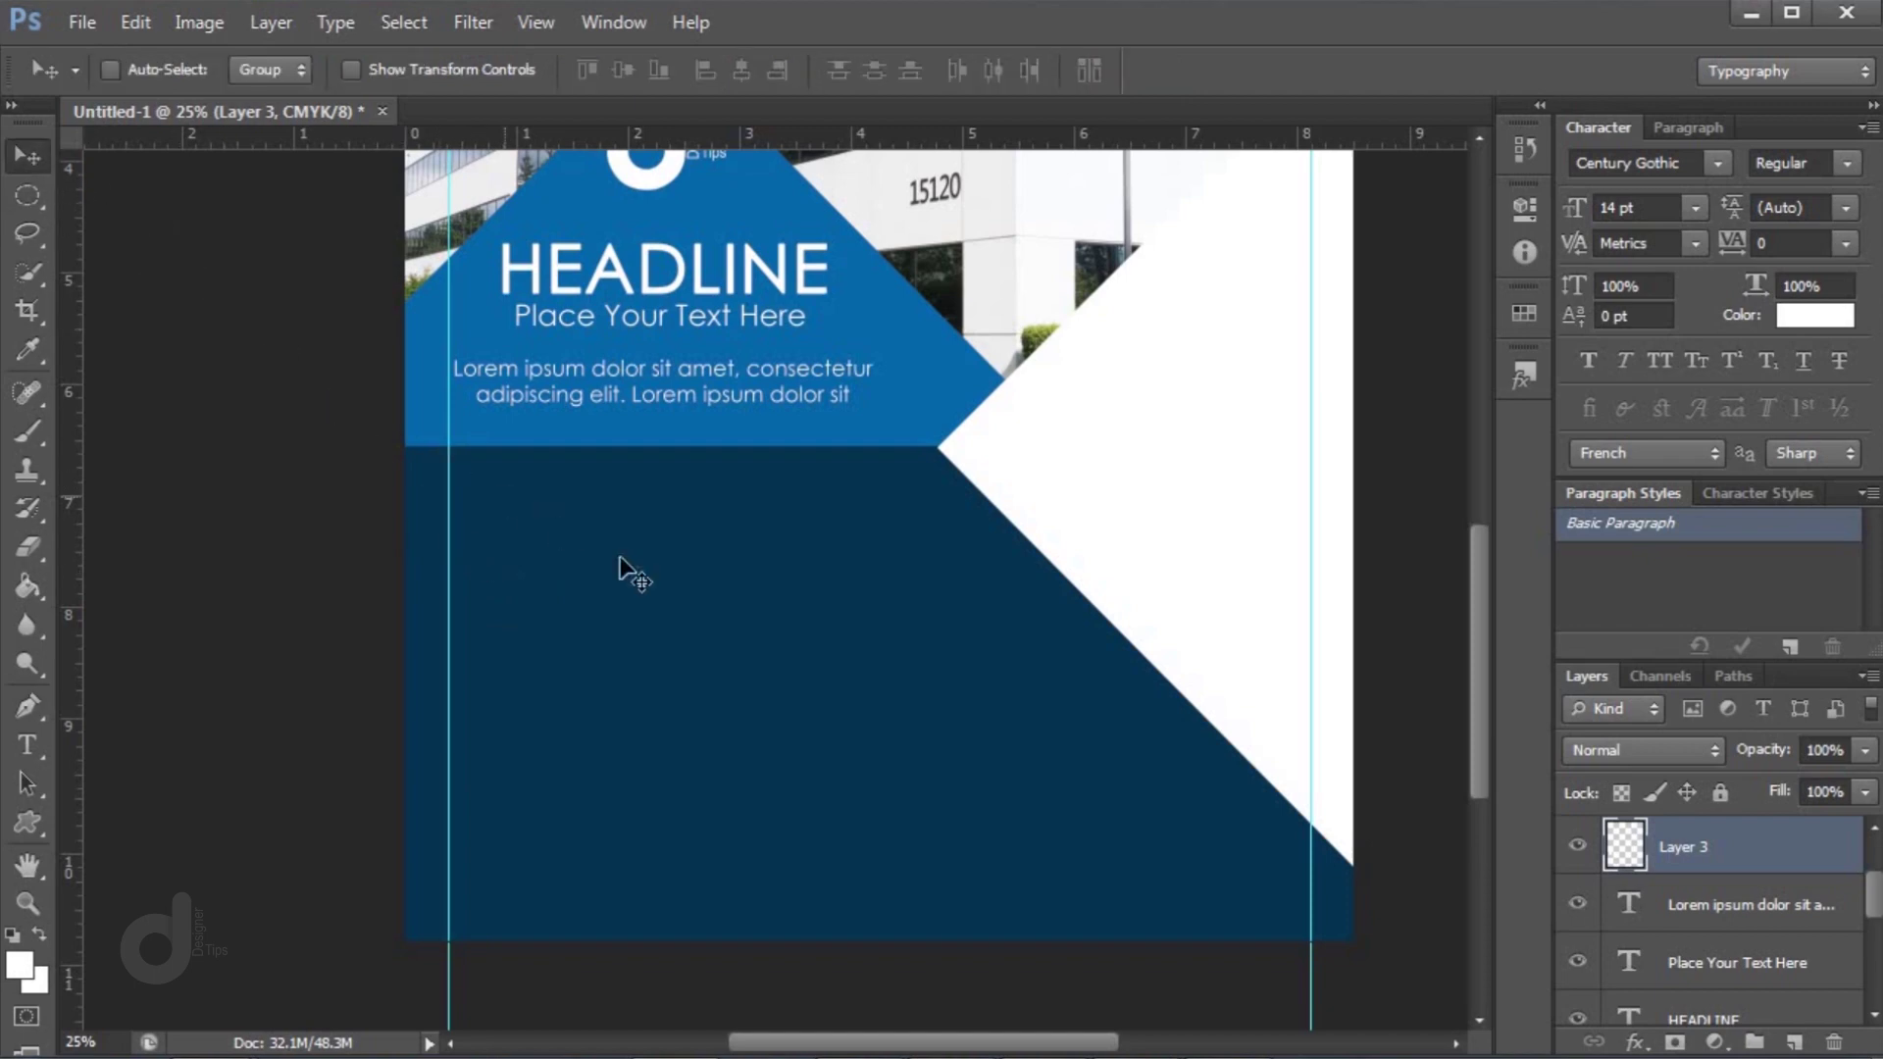
scroll(1736, 893, up, 1)
drag(1745, 912, 1745, 850)
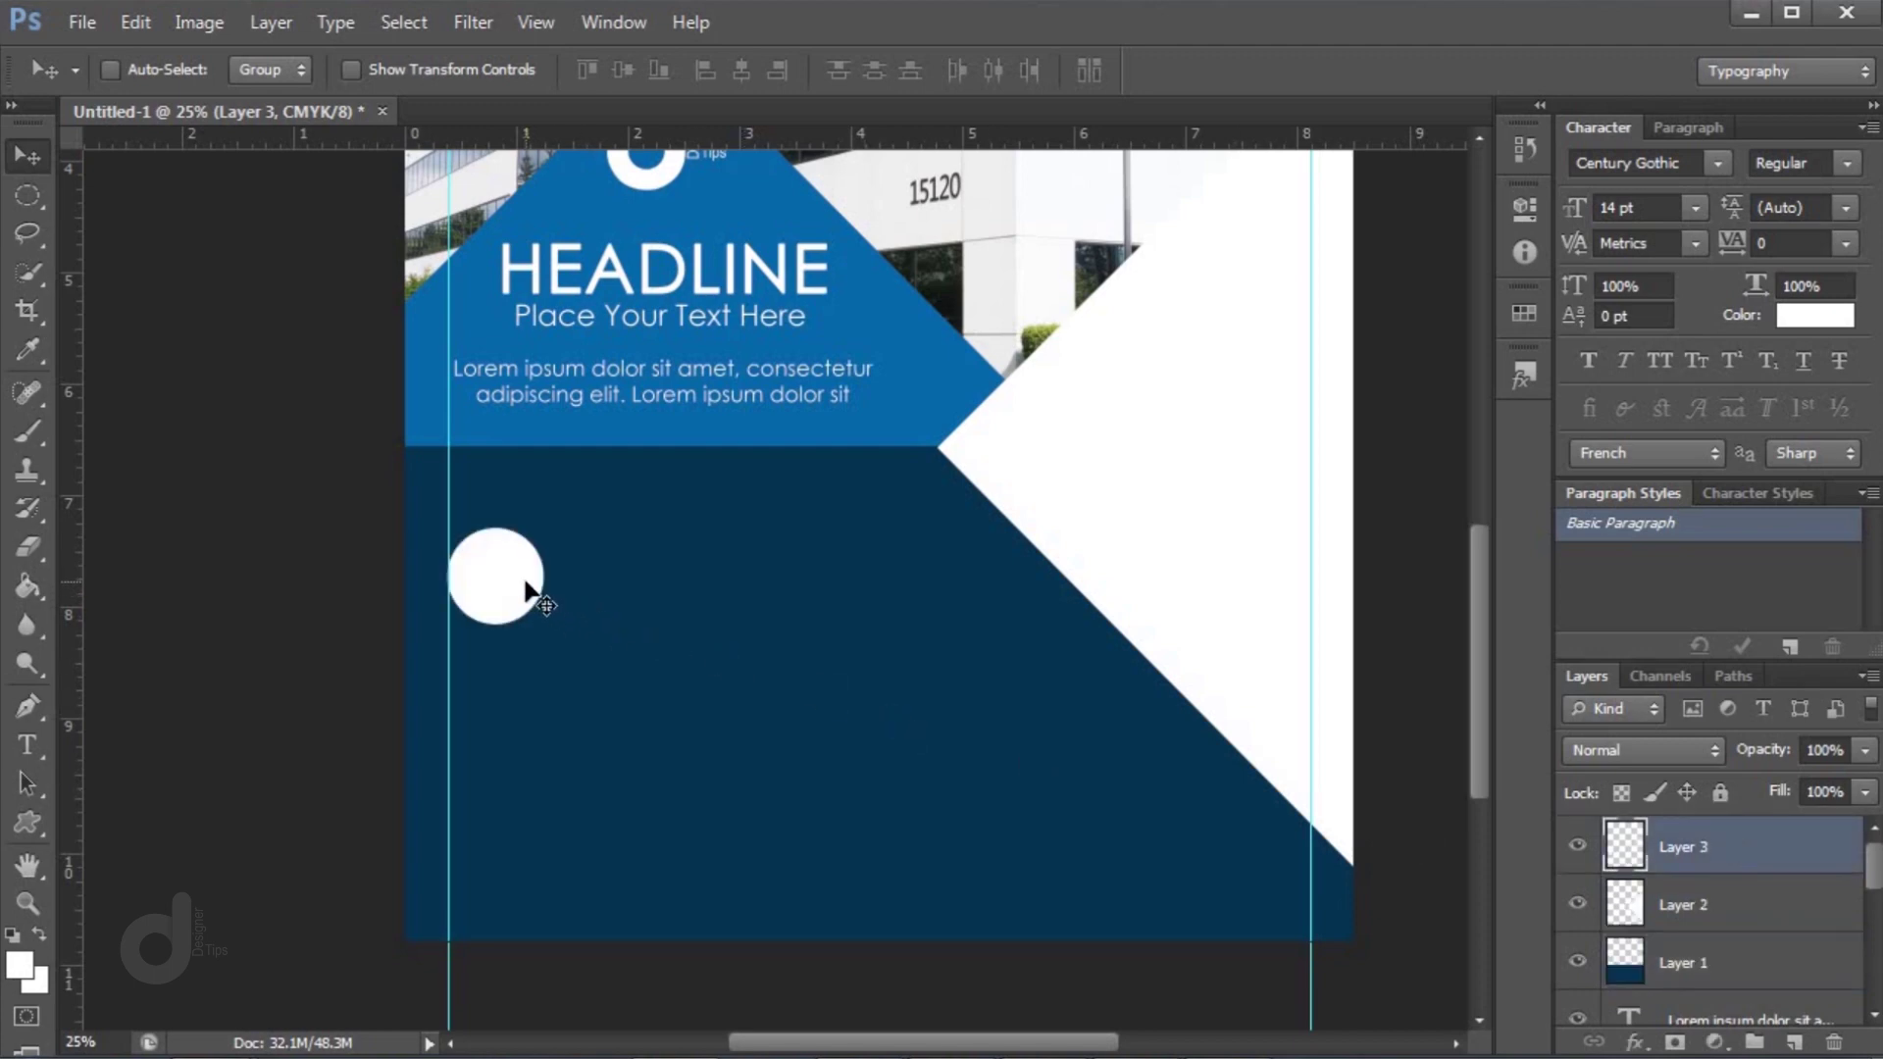
drag(526, 581, 512, 835)
right_click(526, 709)
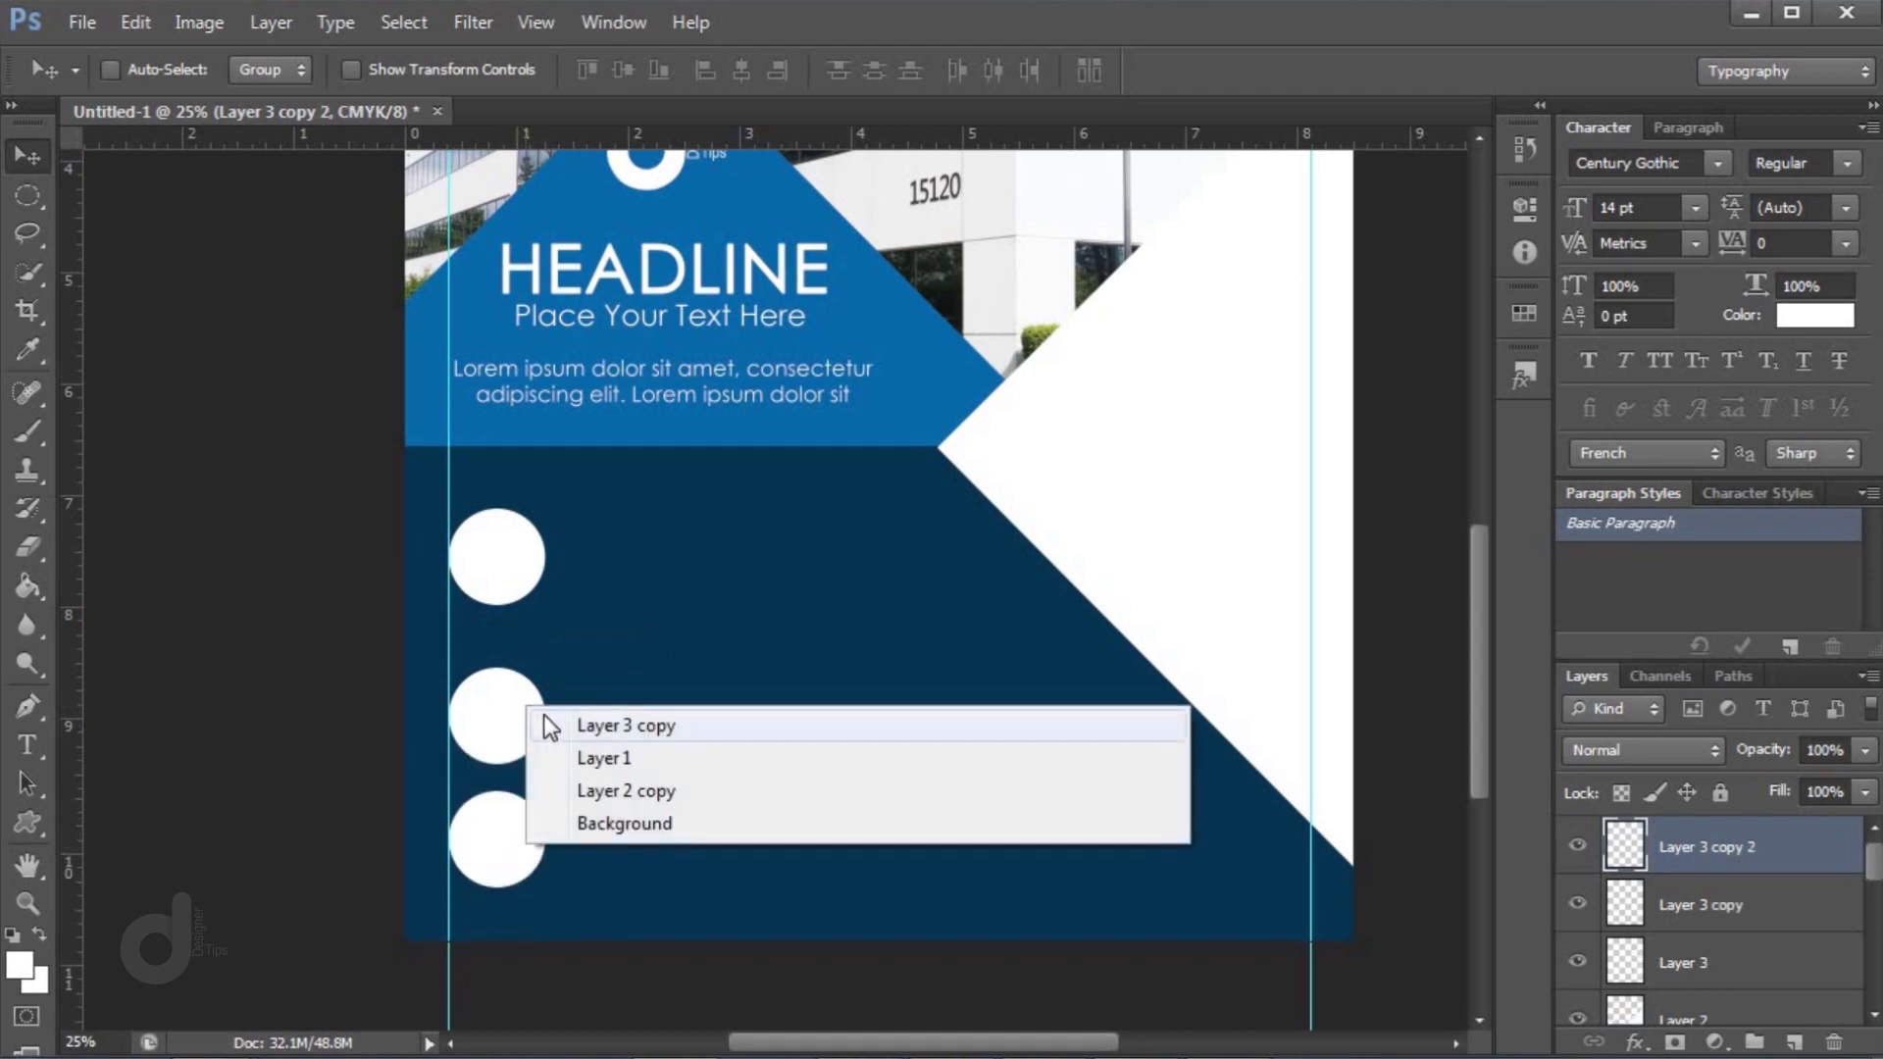
click(543, 718)
key(shift+Up)
key(shift+Up)
key(shift+Up)
key(shift+Up)
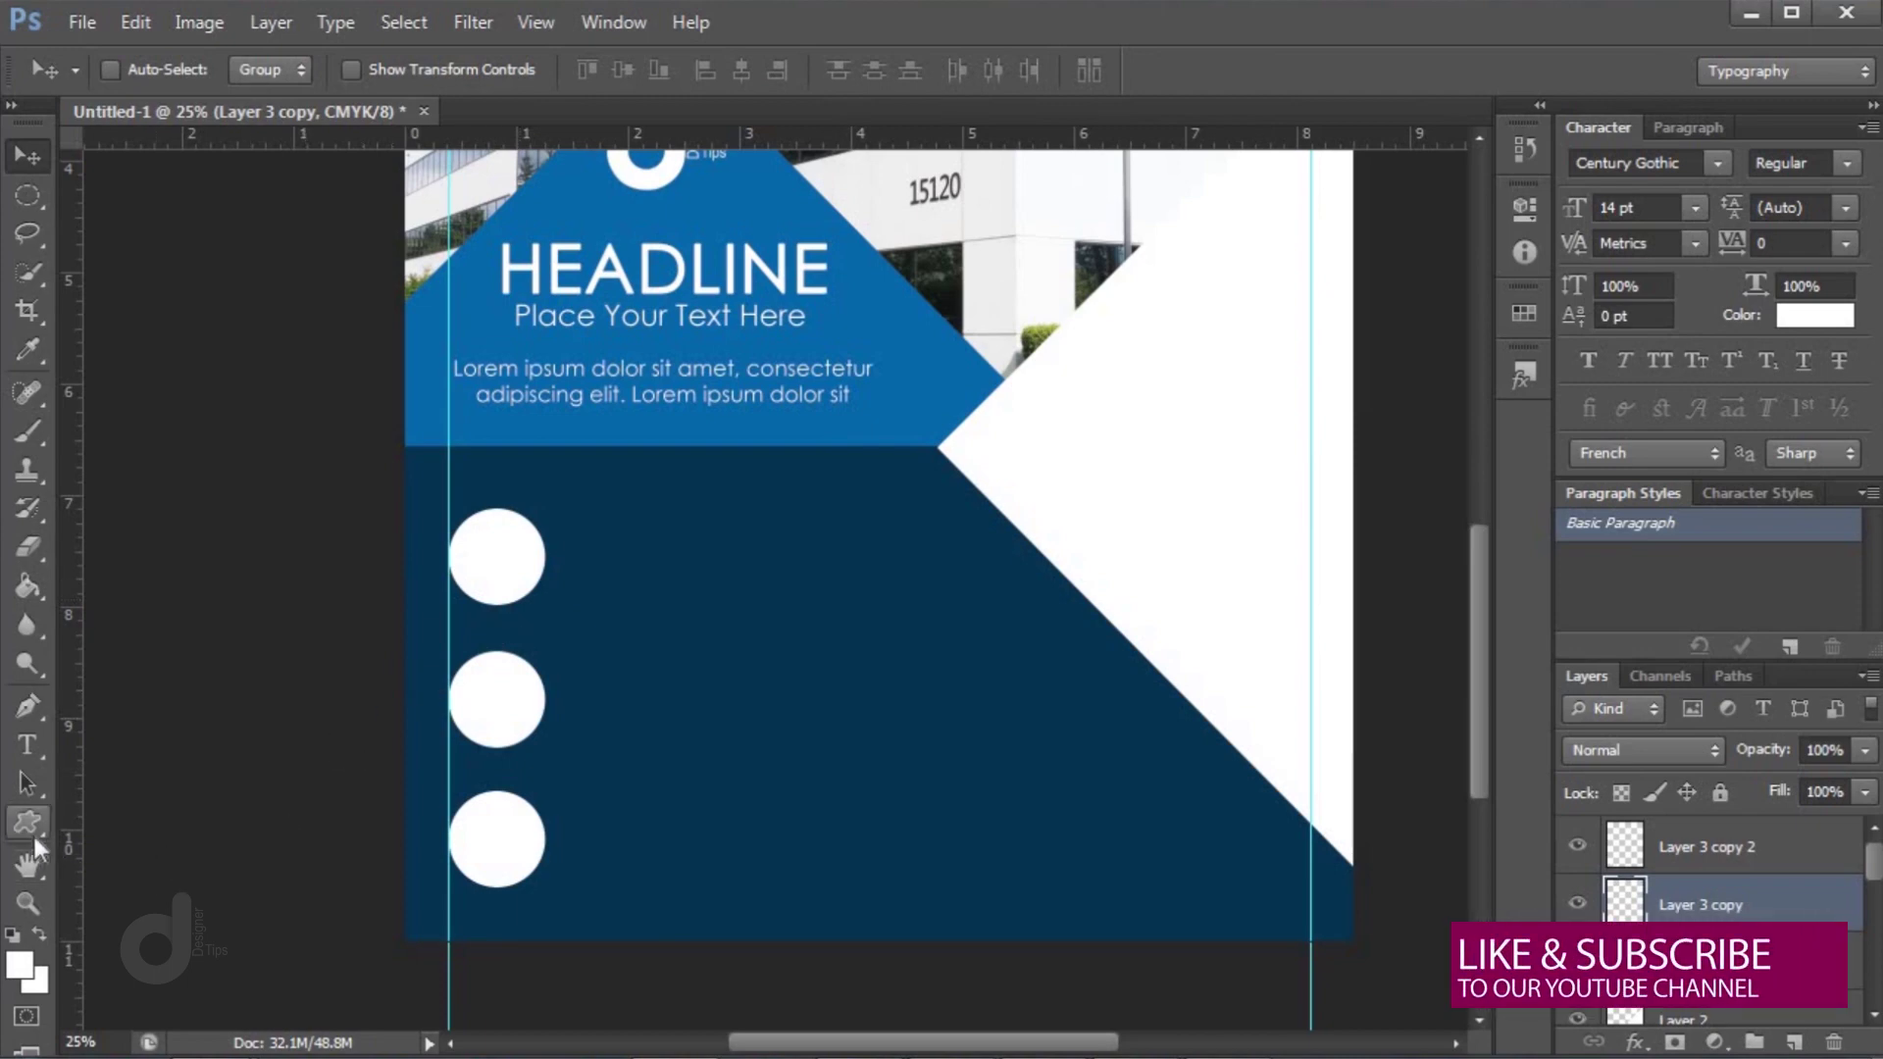
Set the foreground to mid grey and draw a custom-shape bicycle in the top circle
click(20, 963)
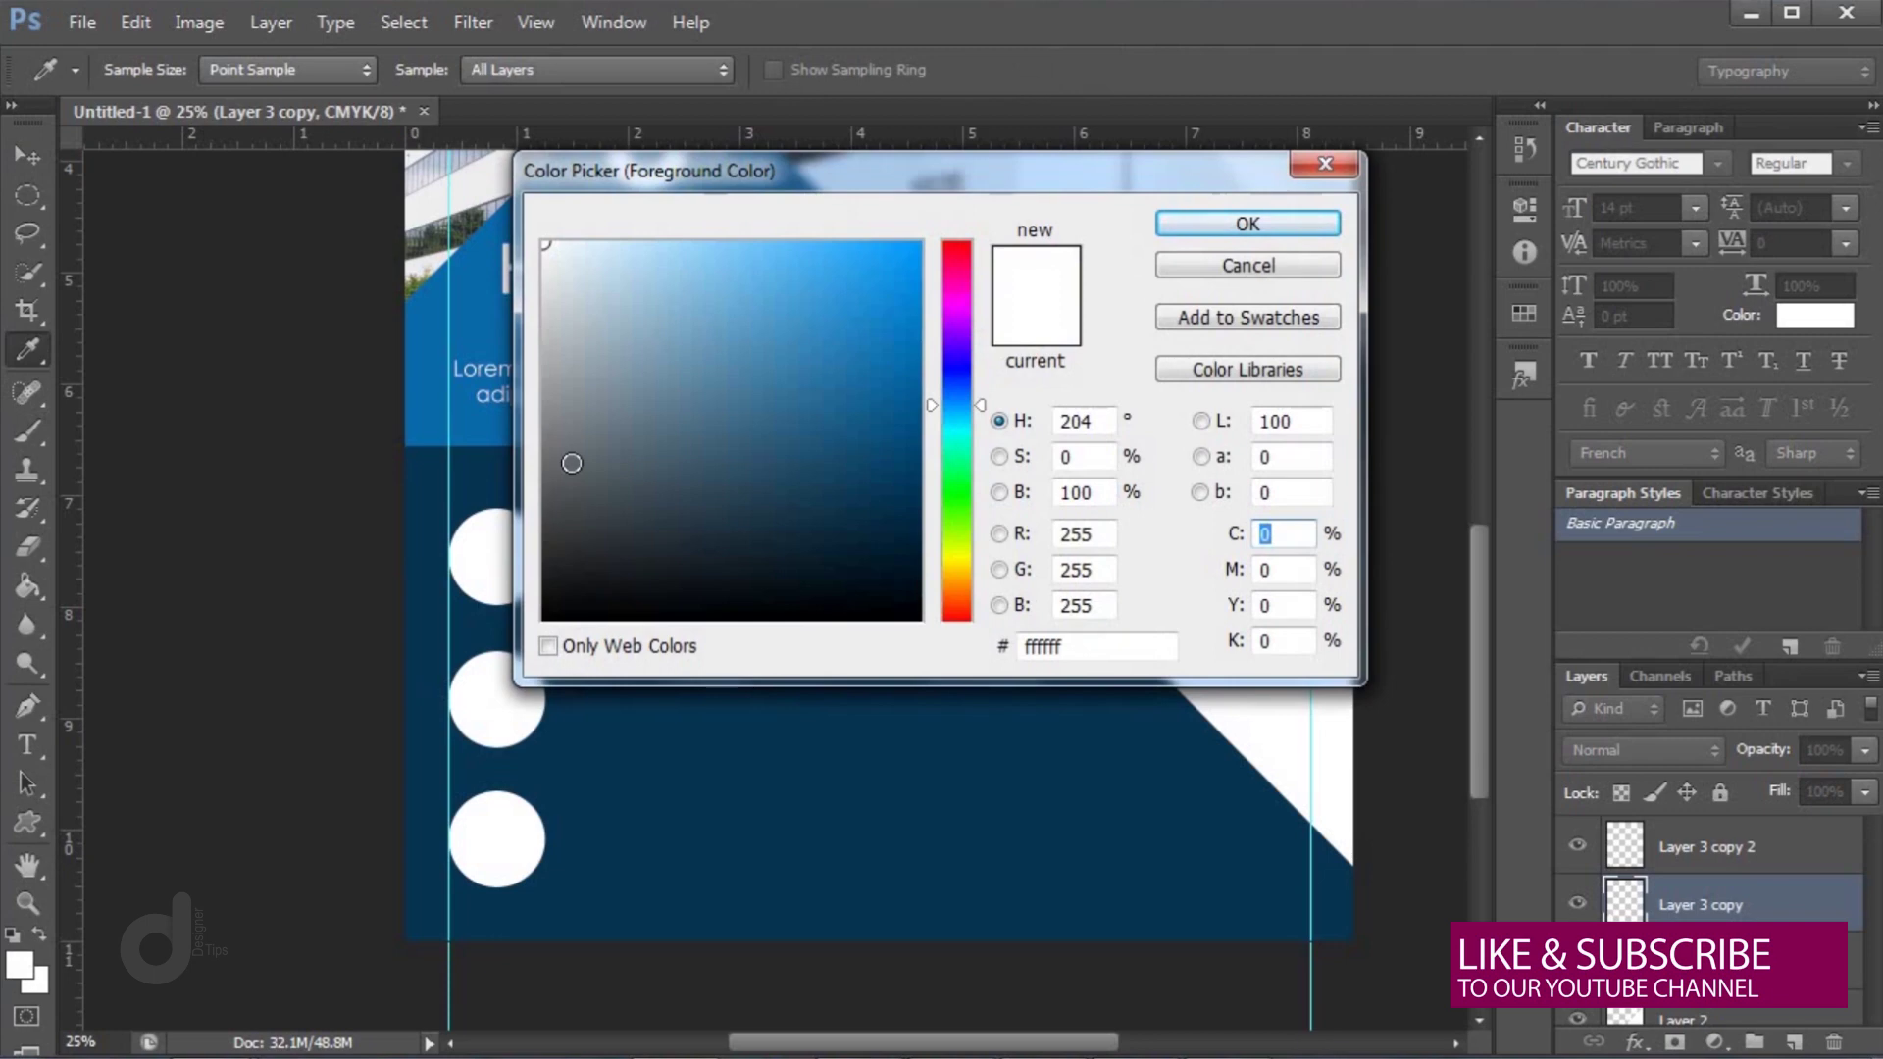
click(546, 442)
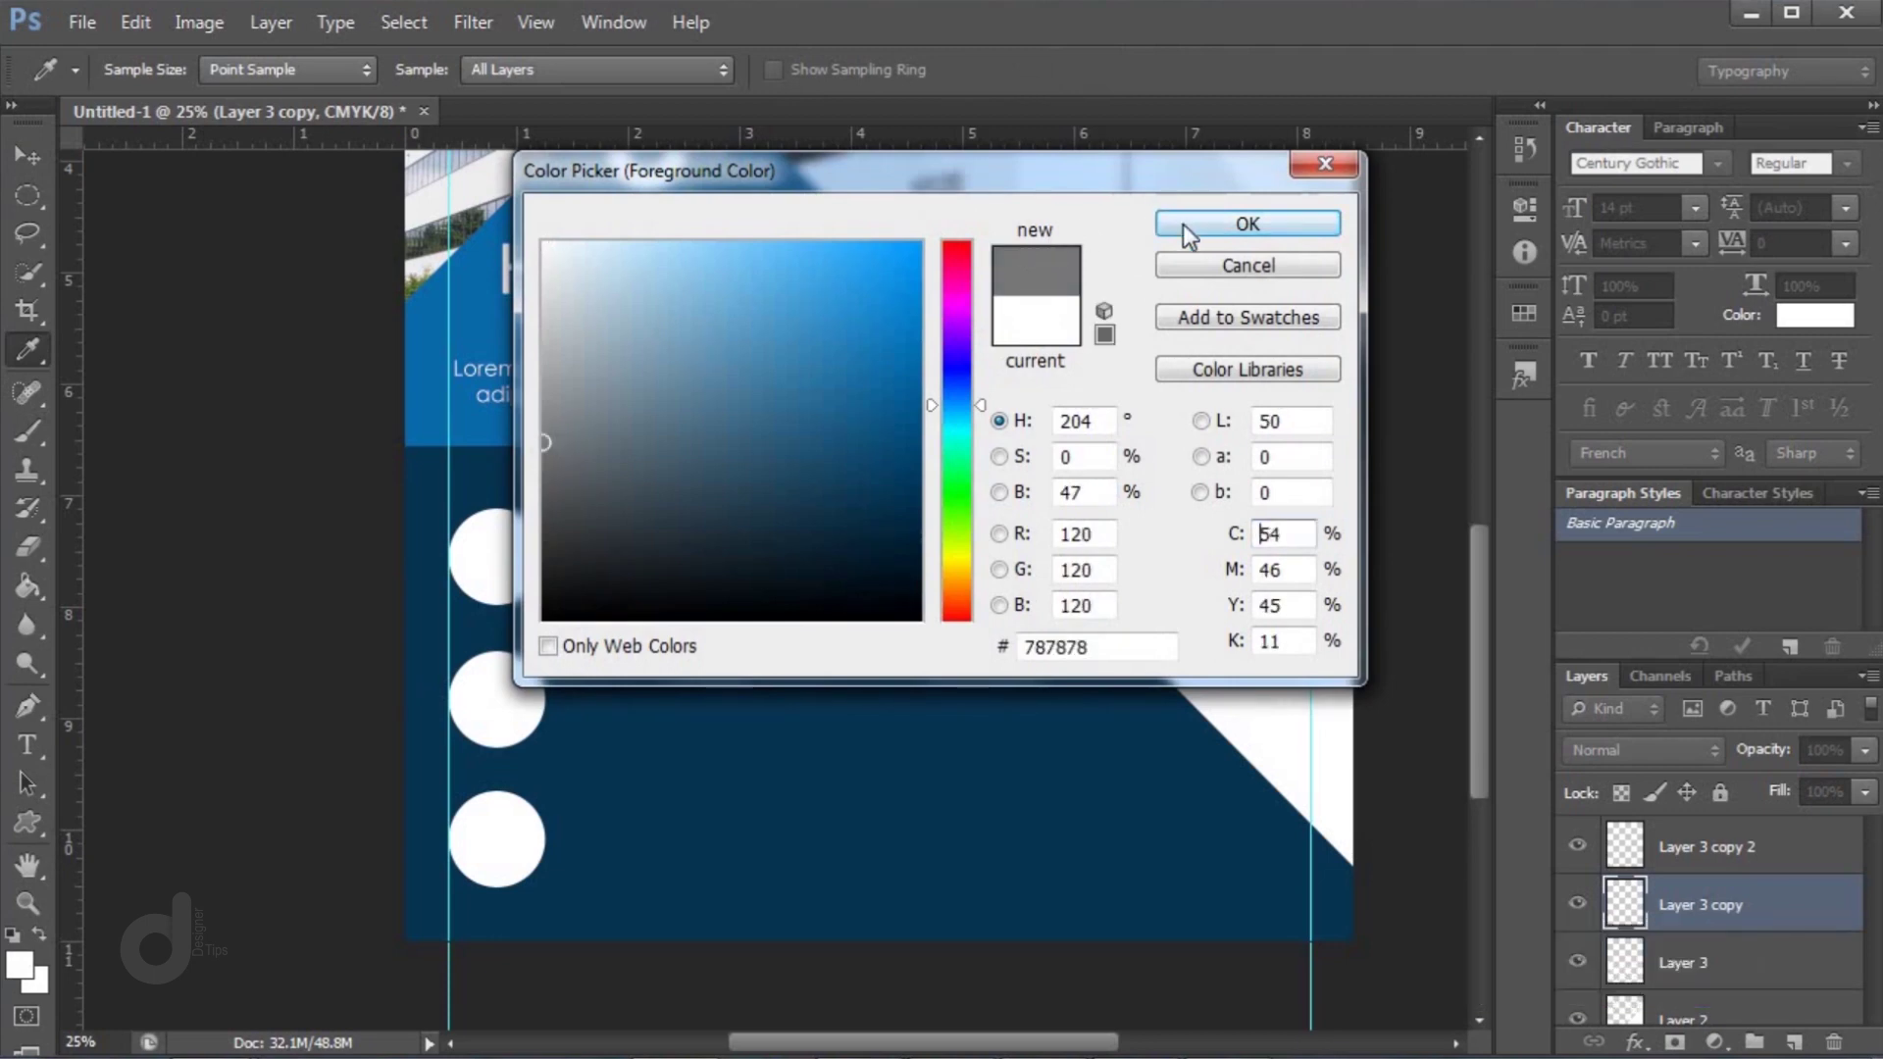
click(1231, 226)
click(40, 829)
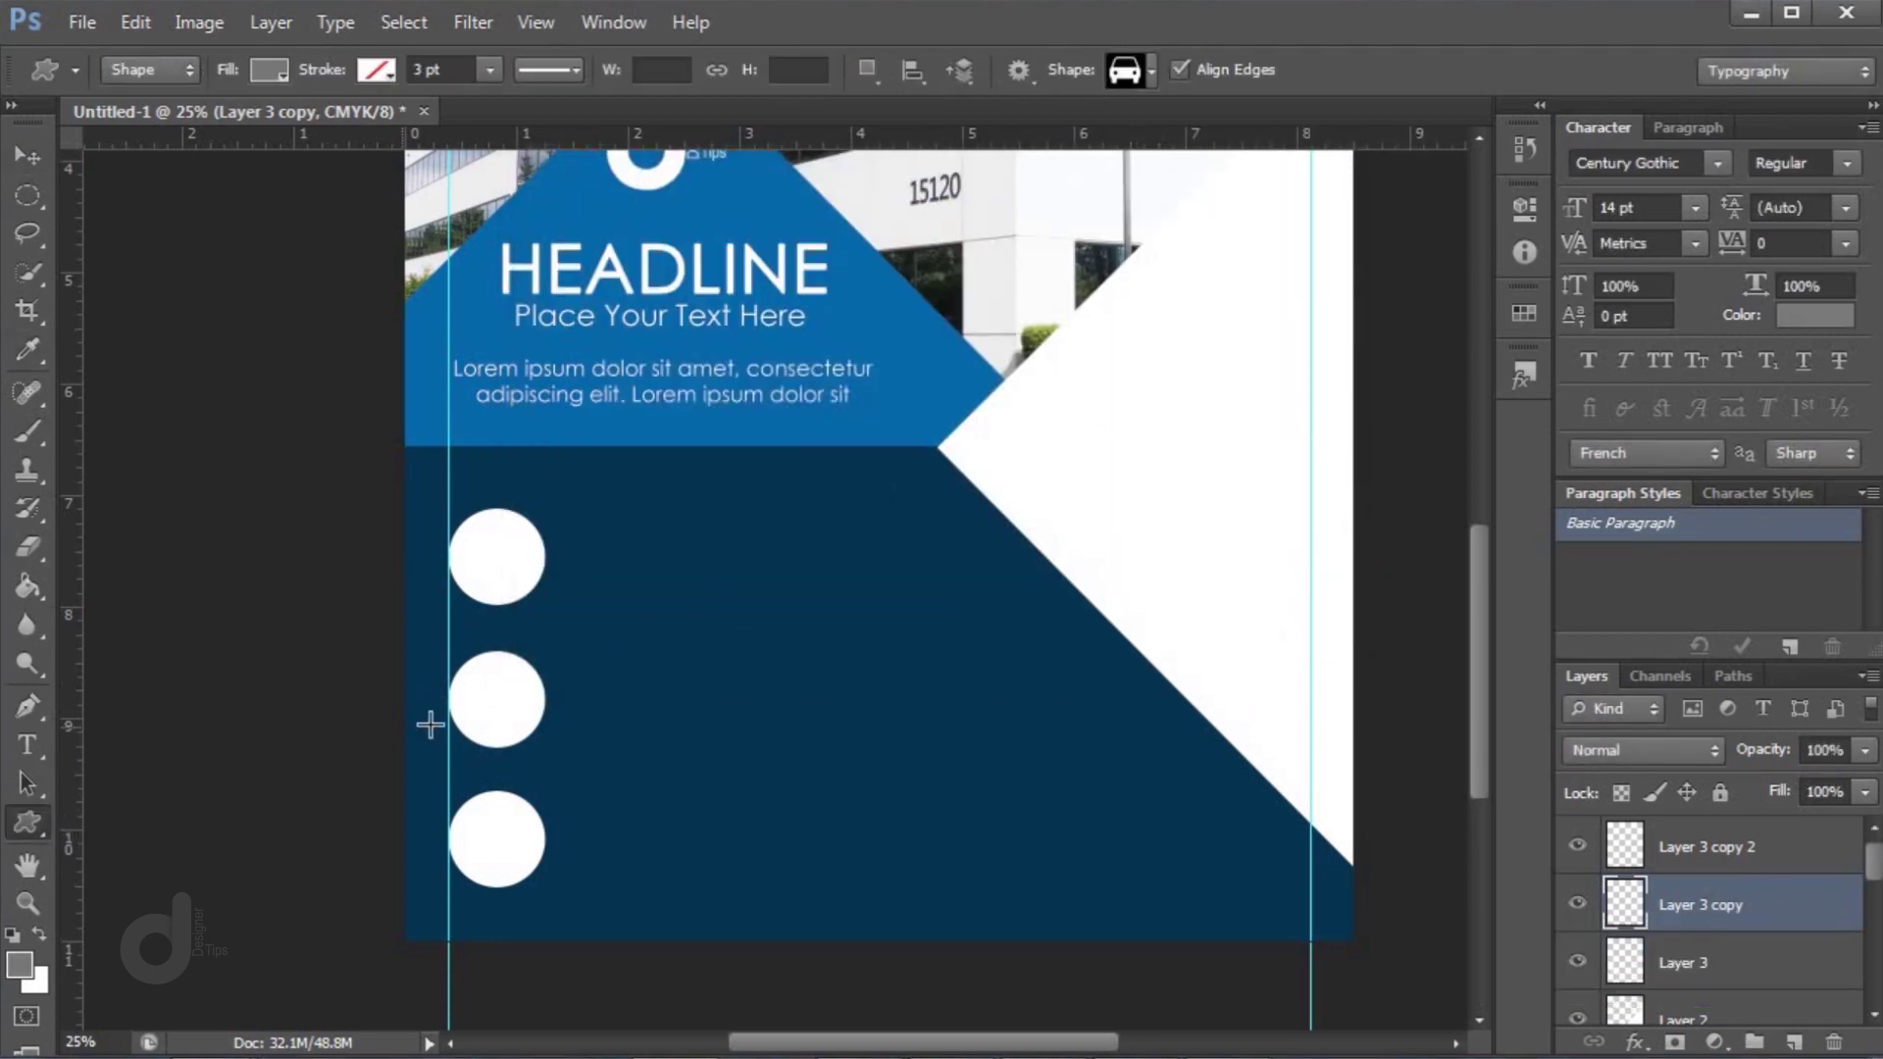
click(1152, 70)
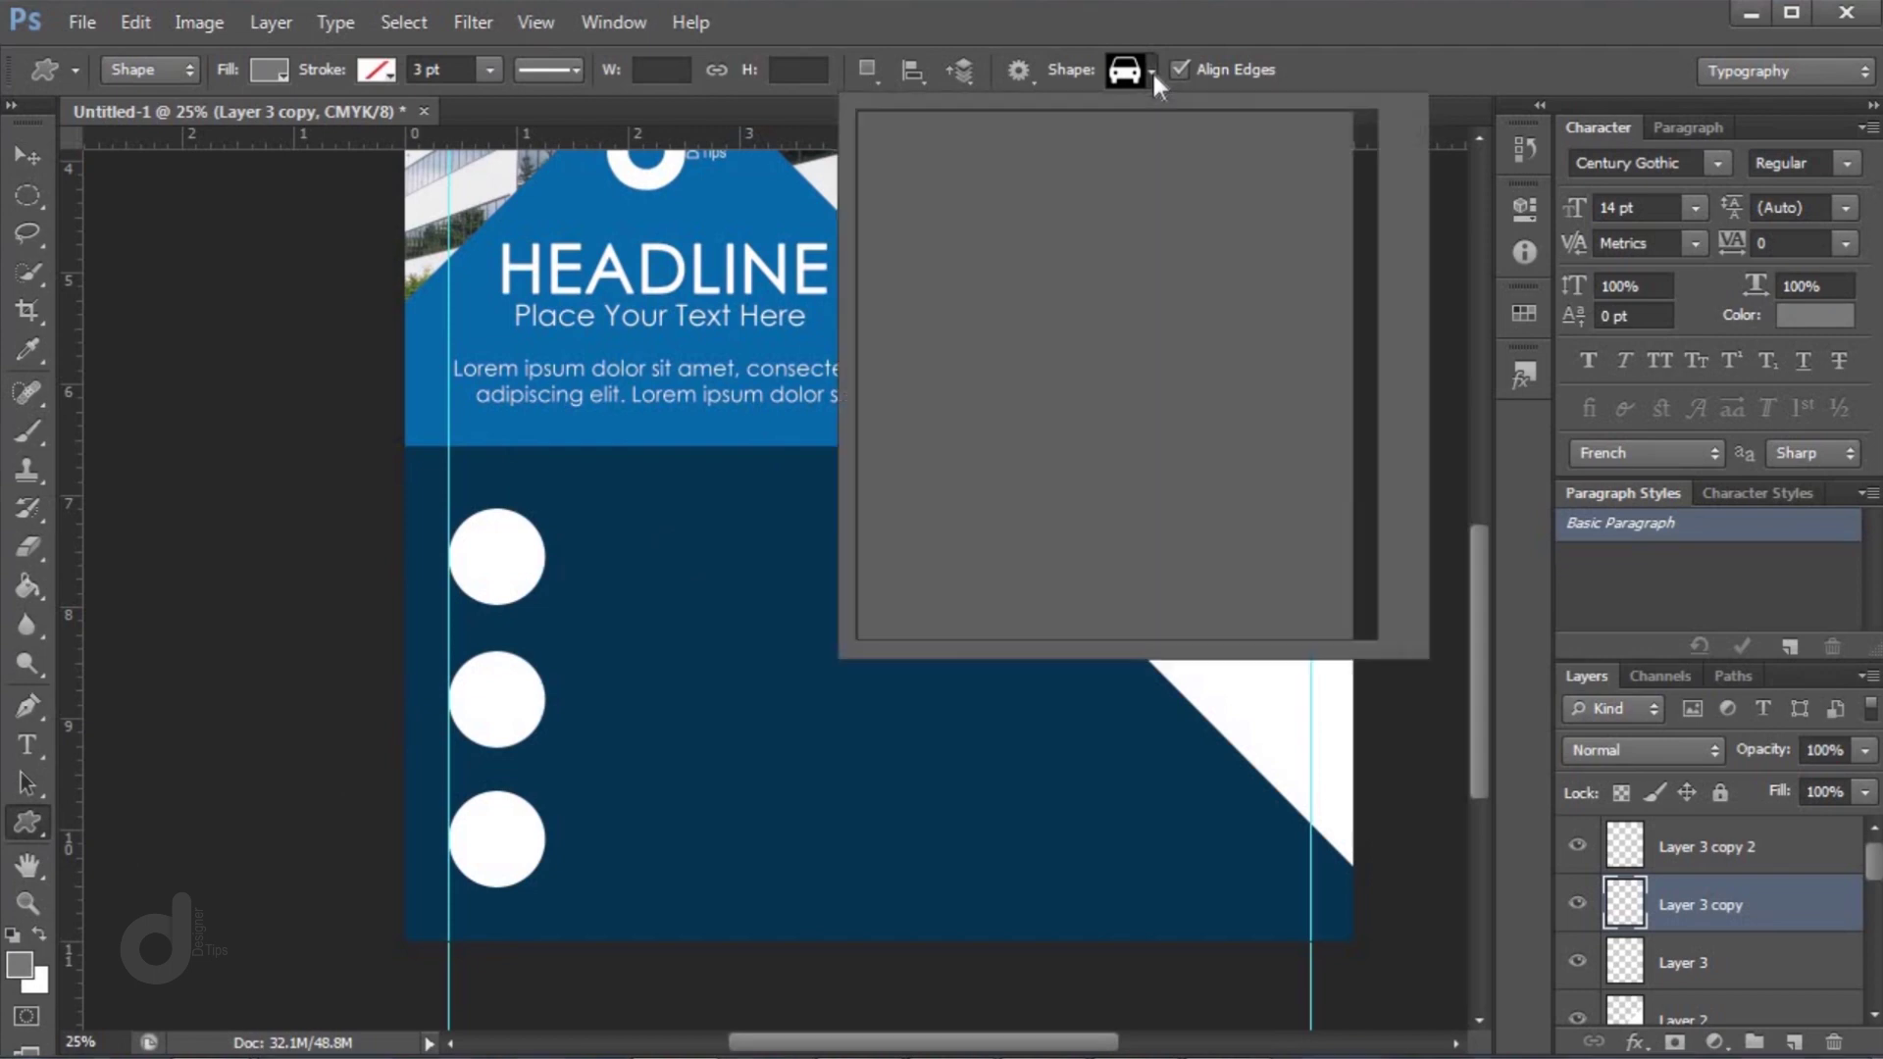
click(1071, 283)
drag(467, 549, 537, 587)
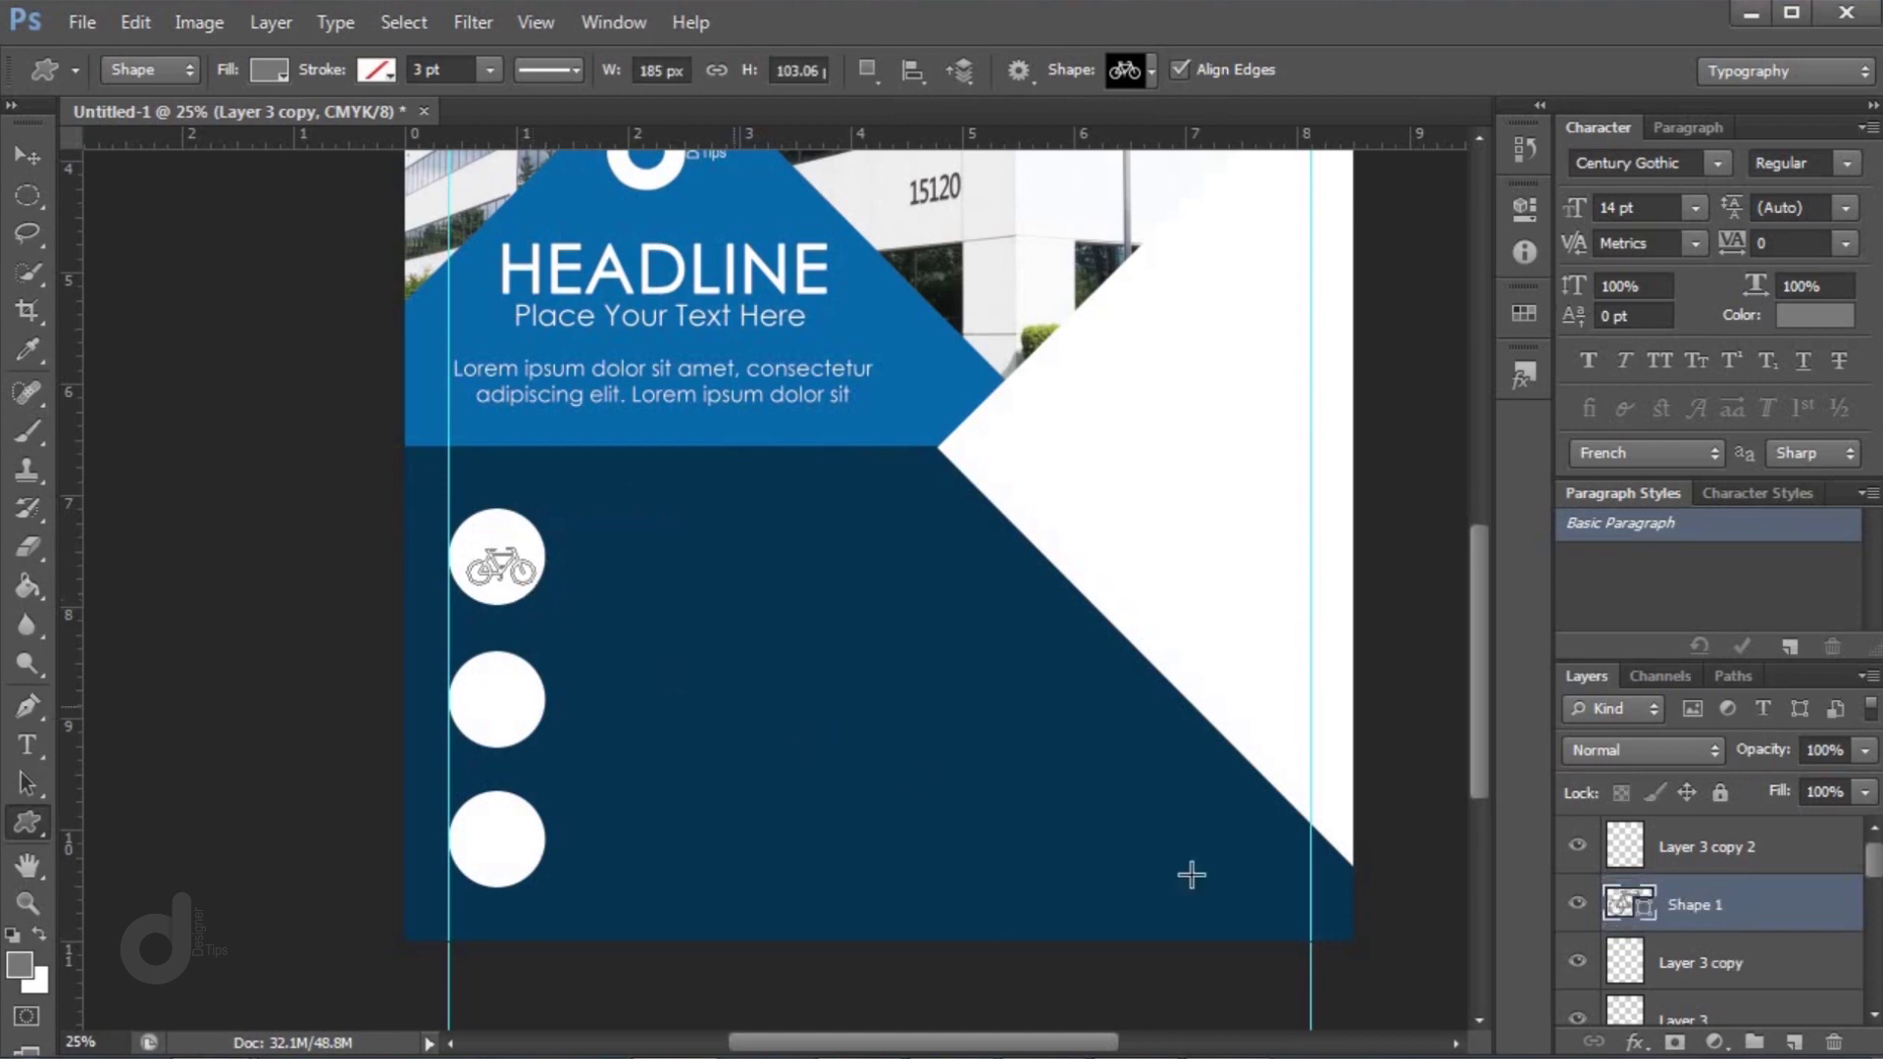
Convert the bicycle shape to a Smart Object and centre it in its circle
right_click(1845, 901)
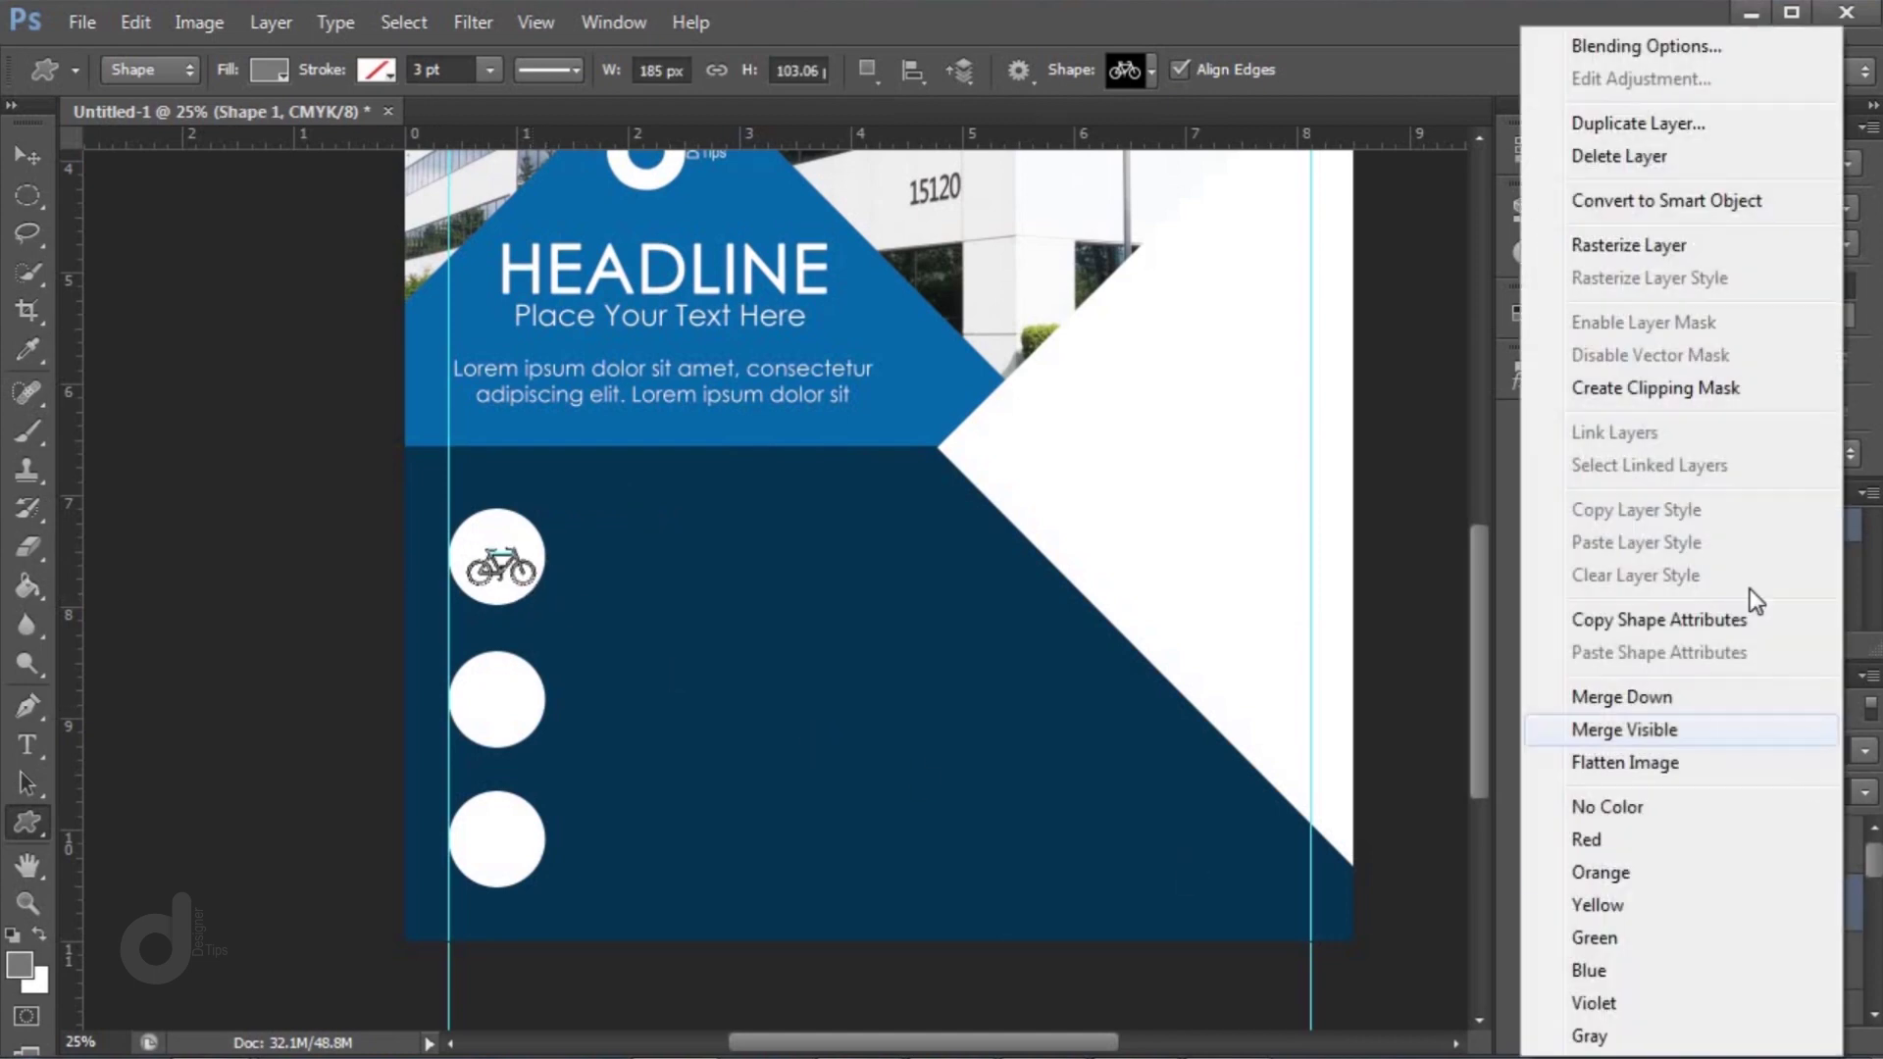
click(1718, 202)
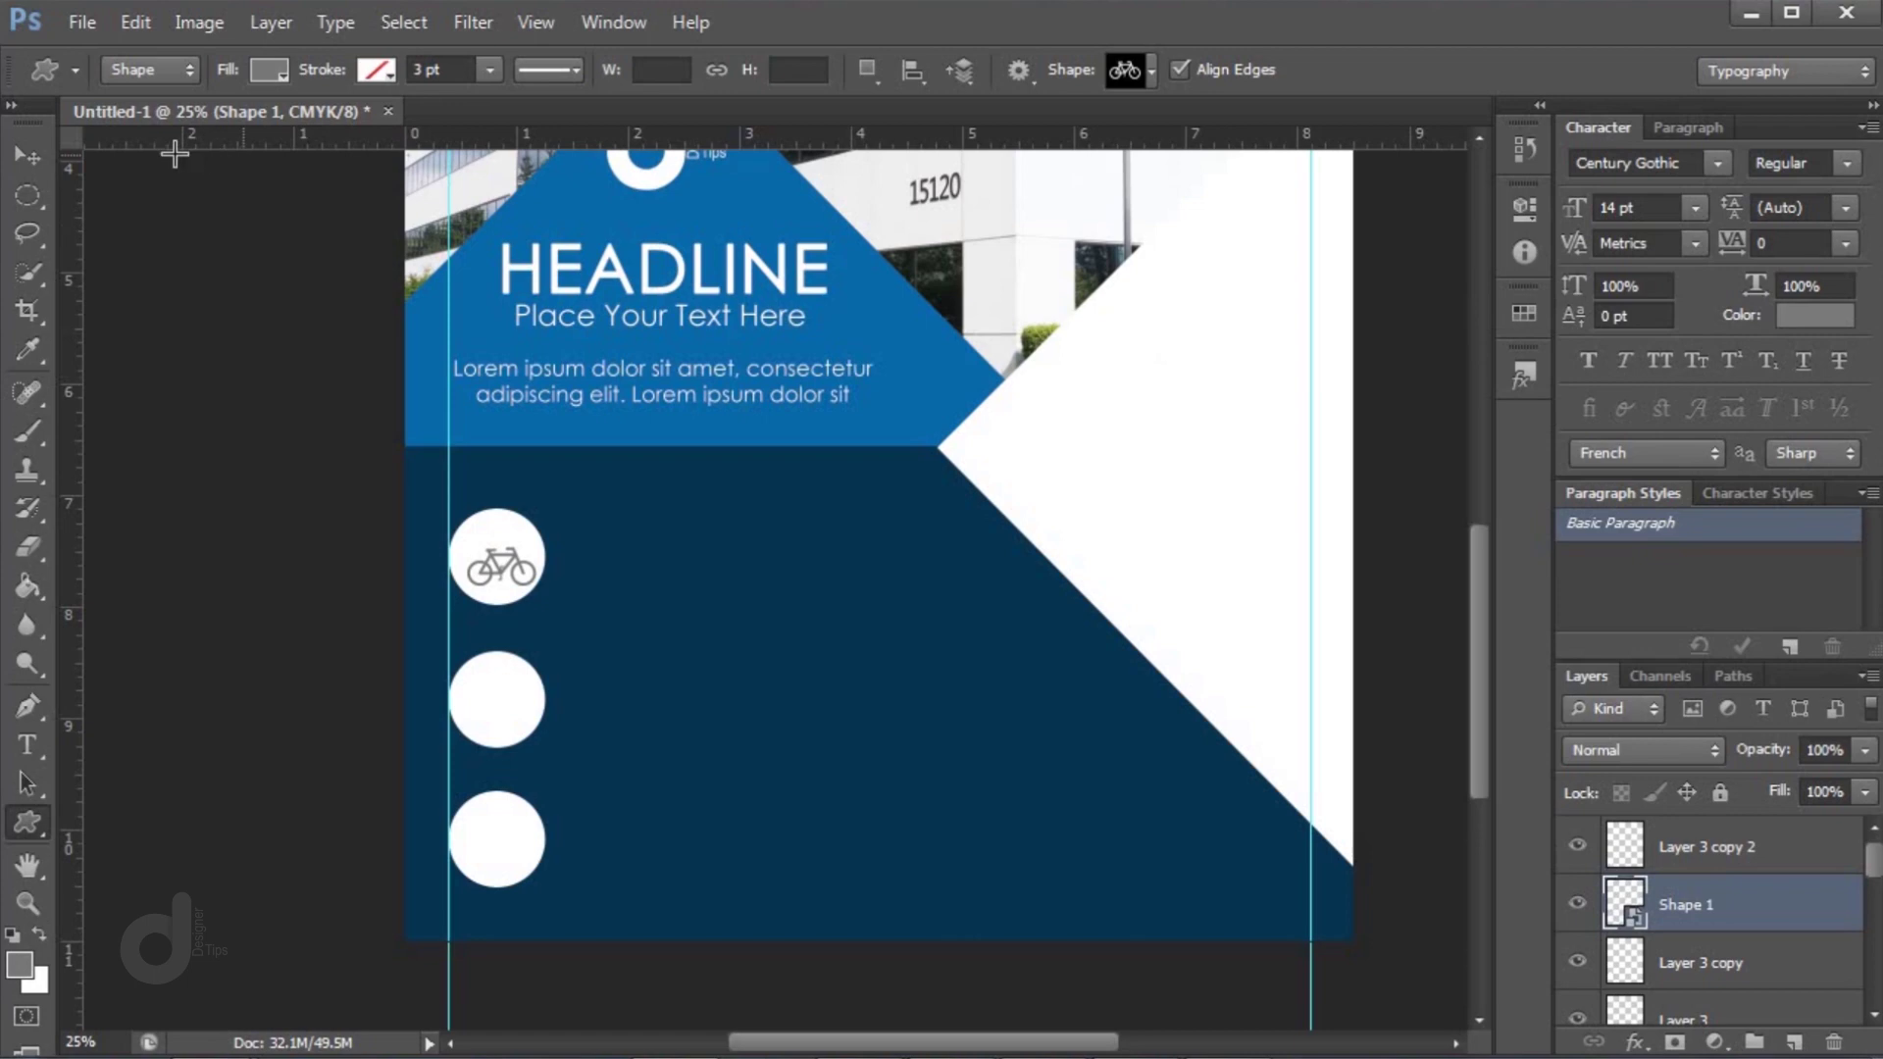
click(29, 155)
drag(495, 554, 564, 566)
key(Left)
key(Left)
key(Left)
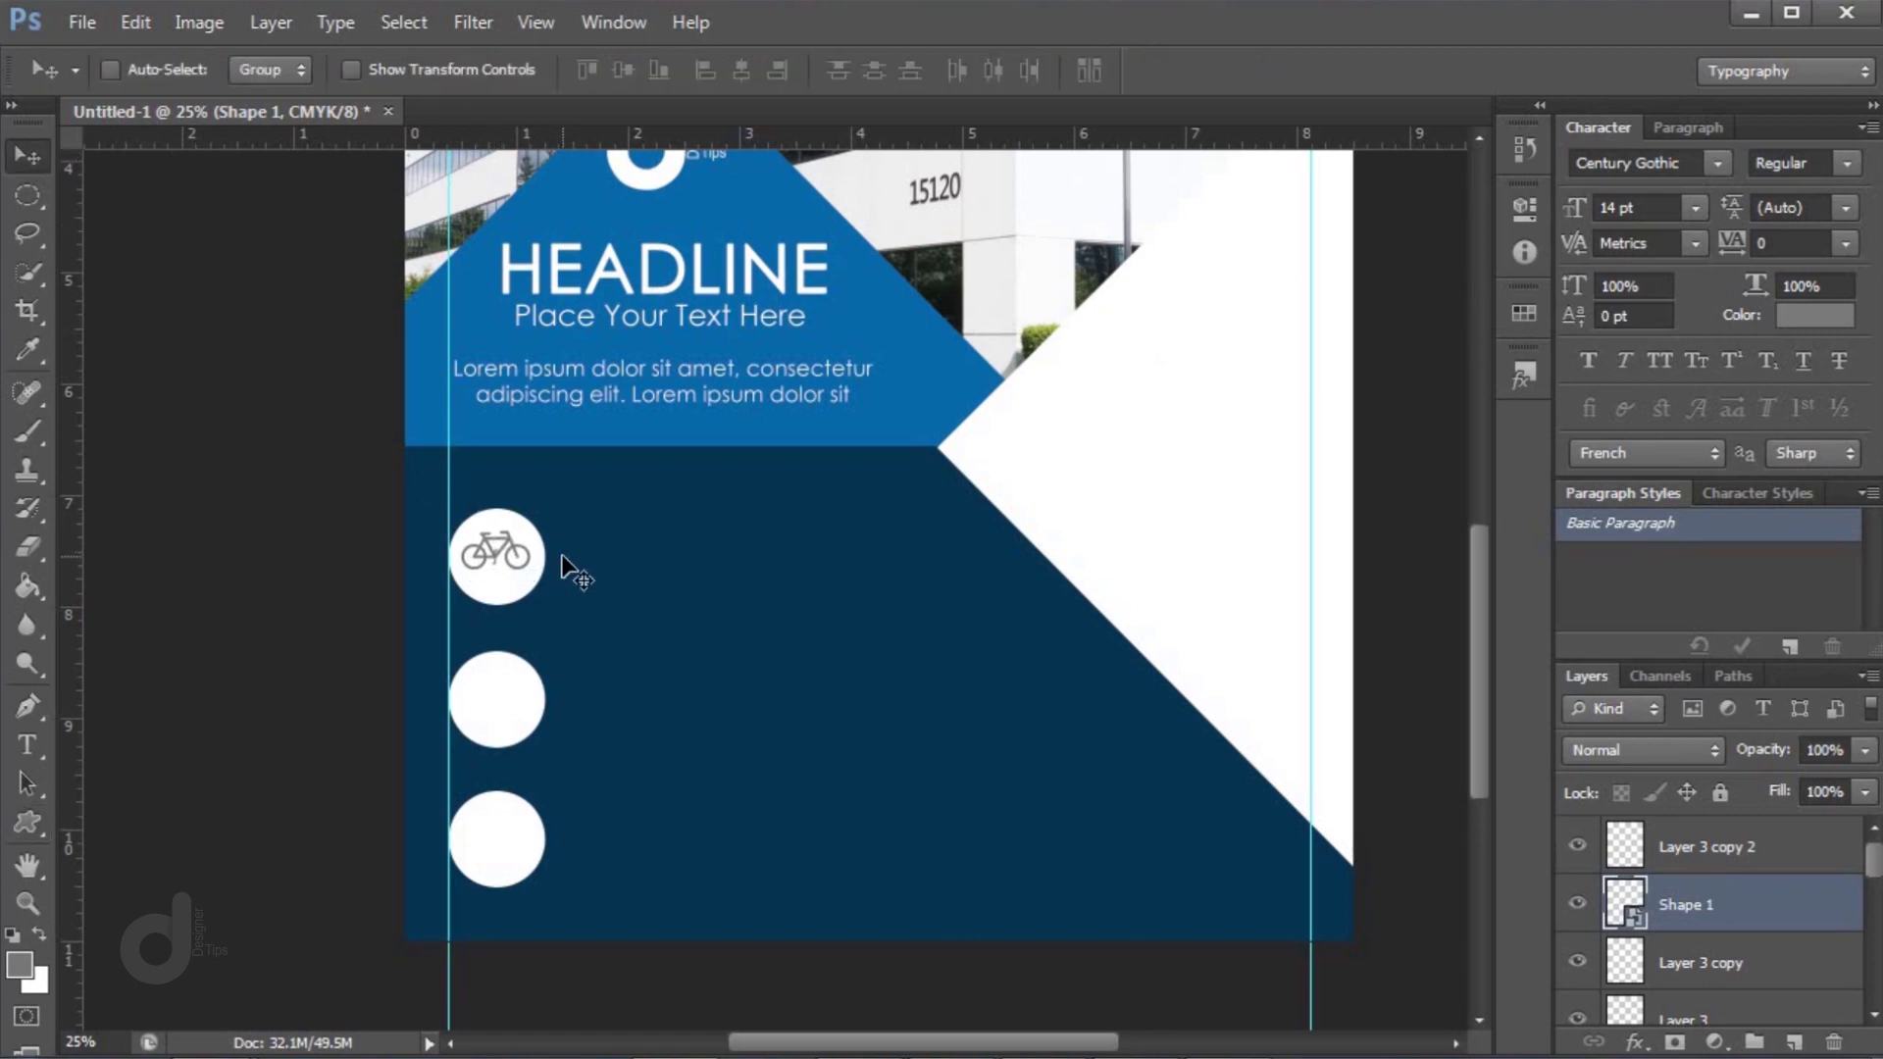
key(Down)
key(Down)
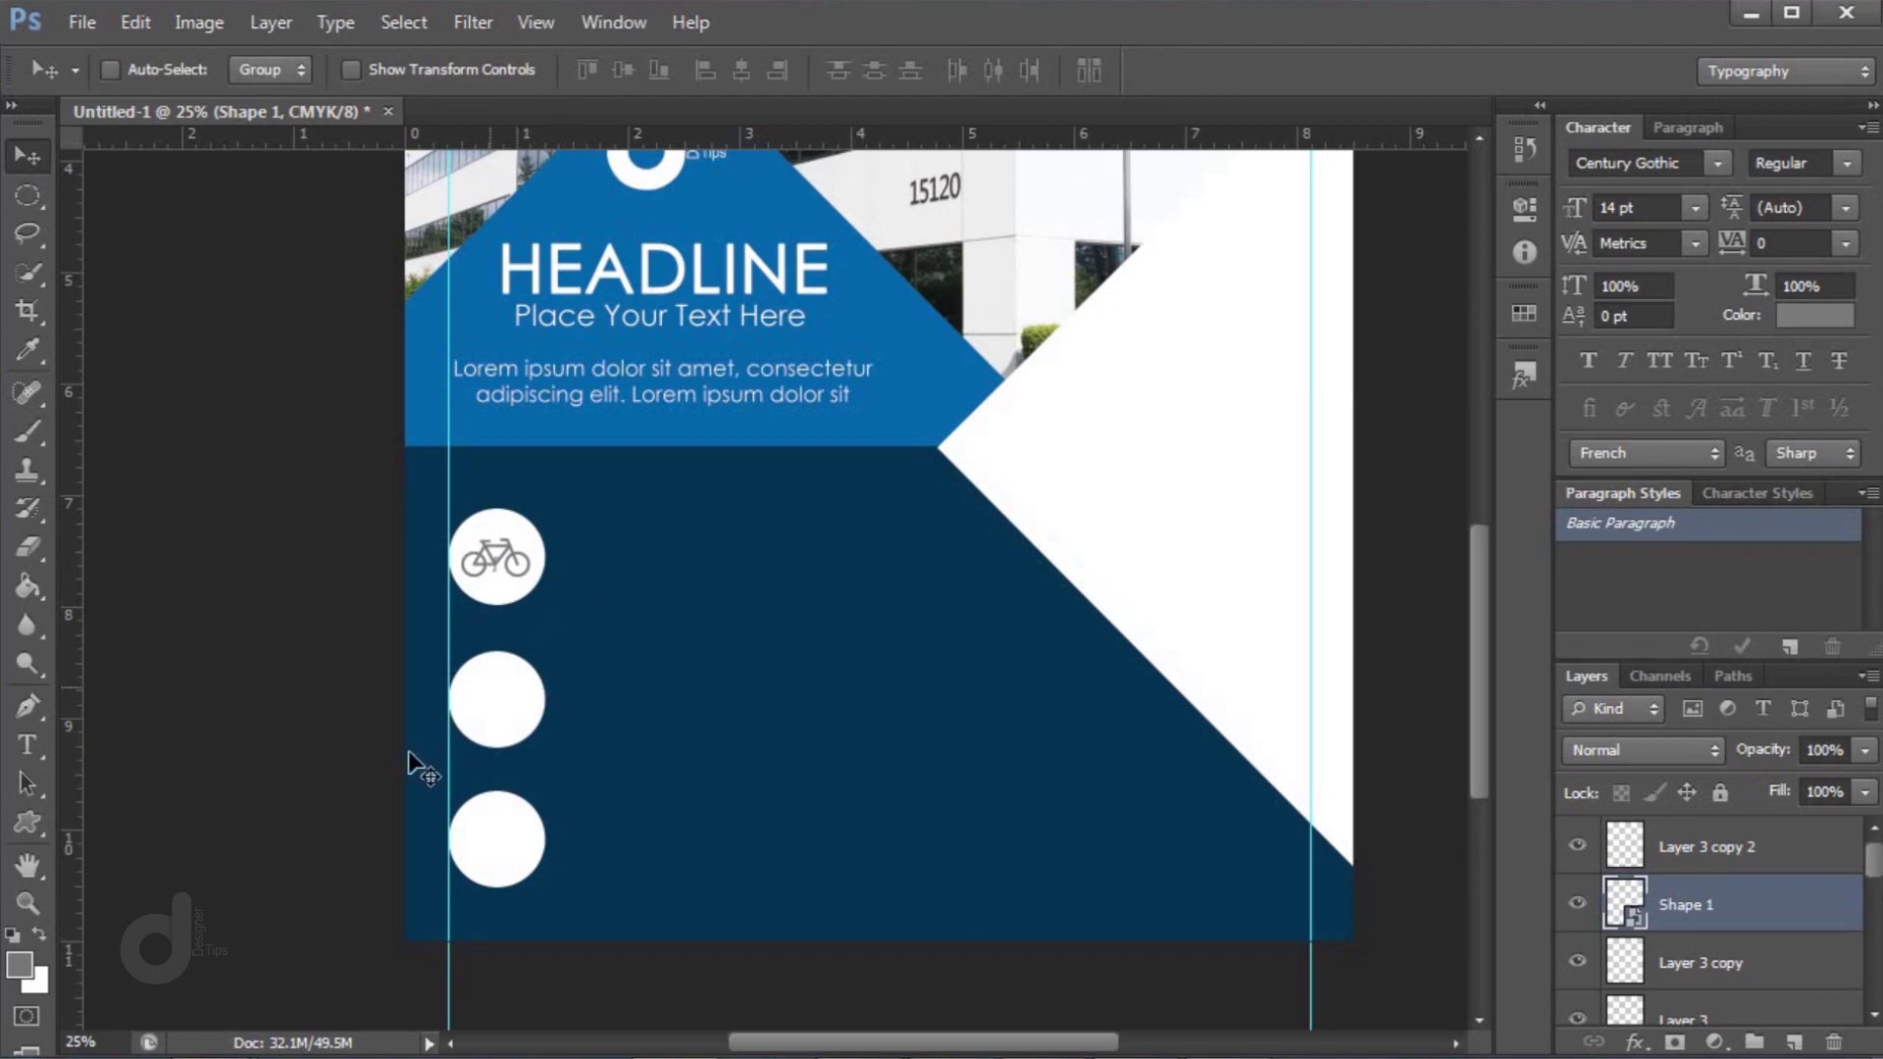
Draw an airplane shape in the second circle, convert it to a Smart Object, and centre it
click(28, 824)
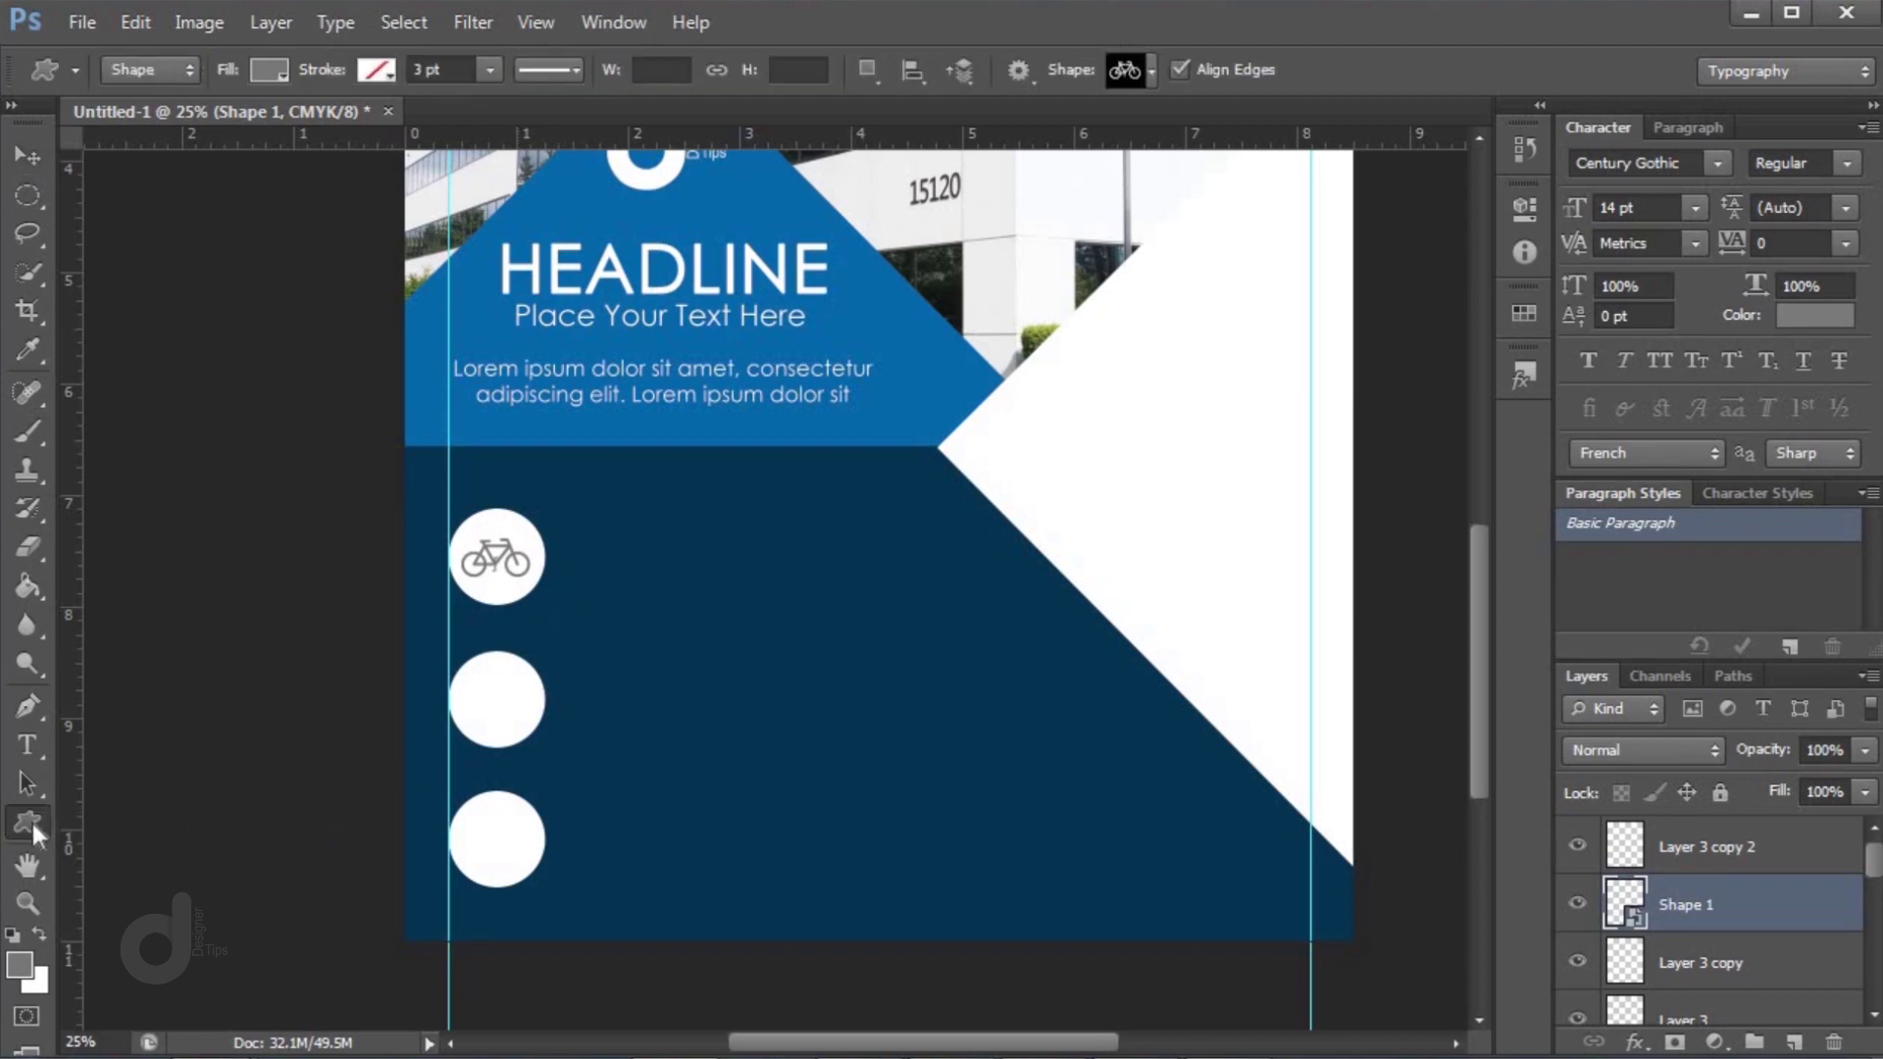
click(1151, 66)
click(1119, 189)
drag(481, 687, 534, 737)
drag(533, 738, 535, 741)
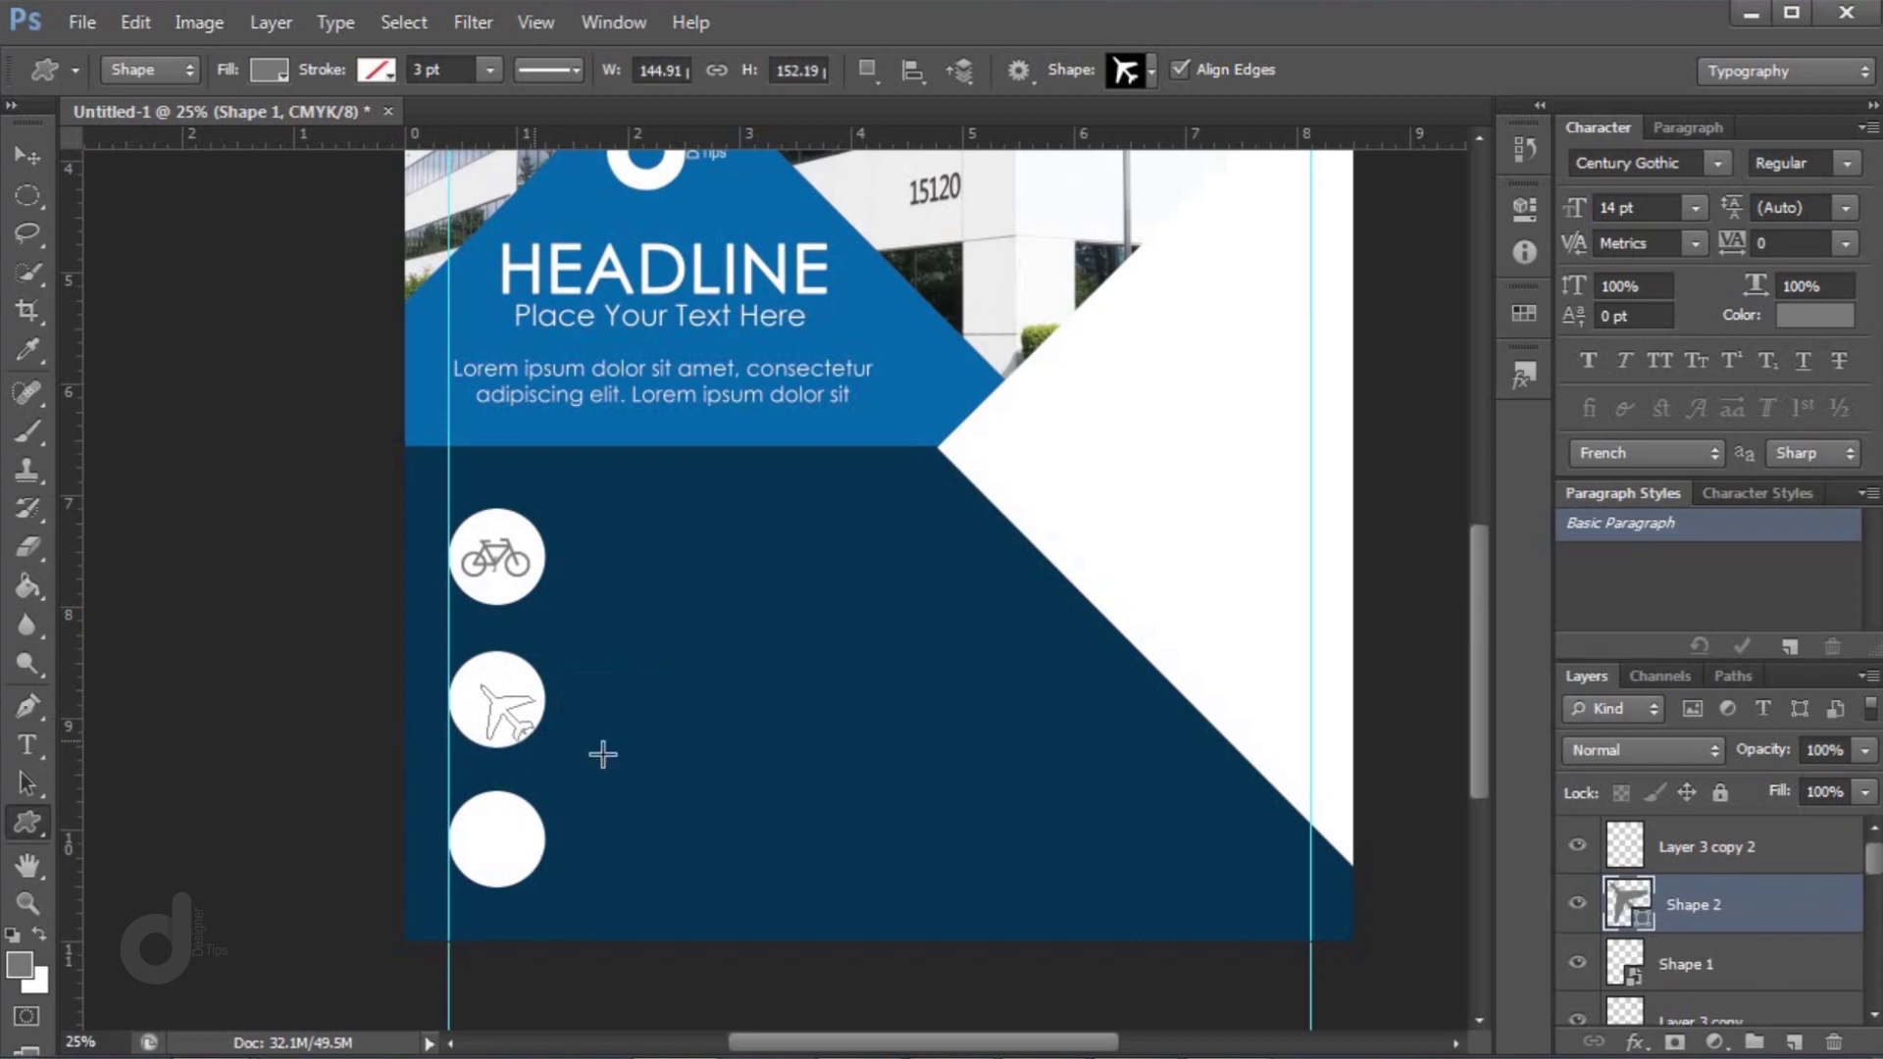
right_click(1827, 888)
click(1633, 189)
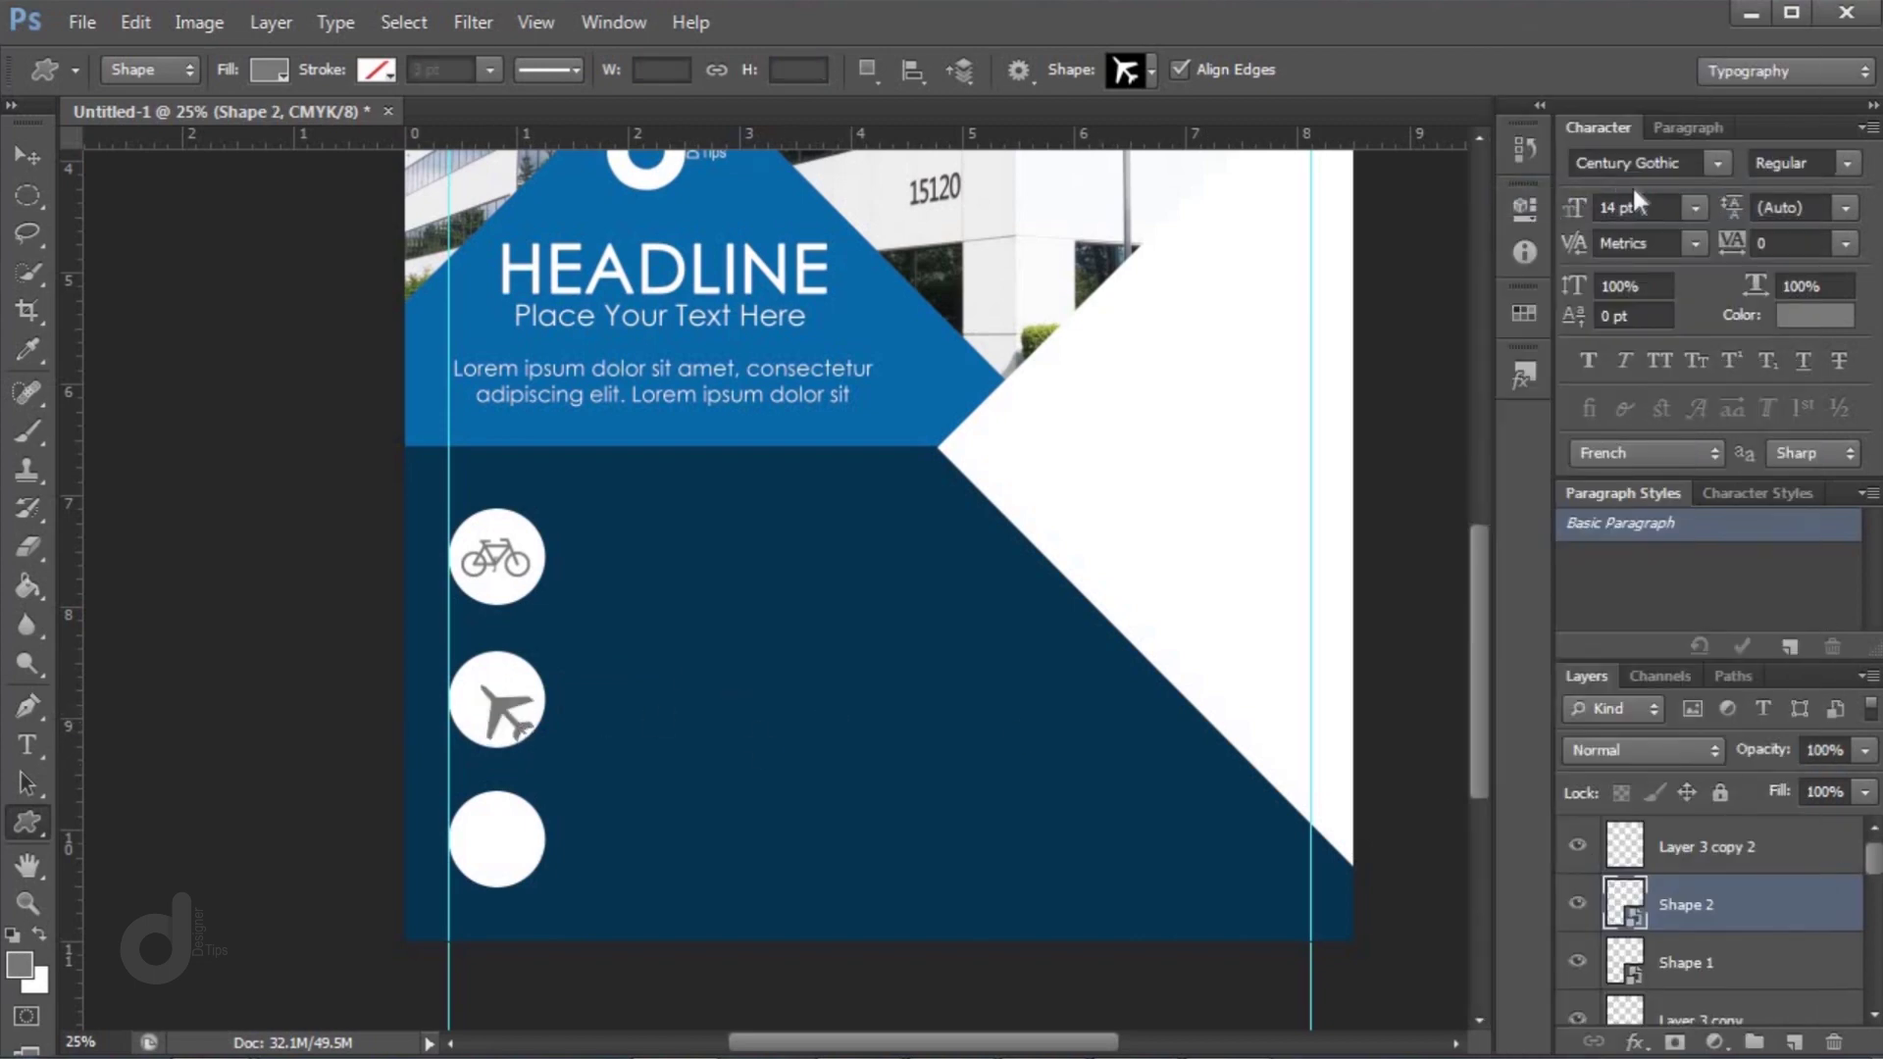
click(38, 157)
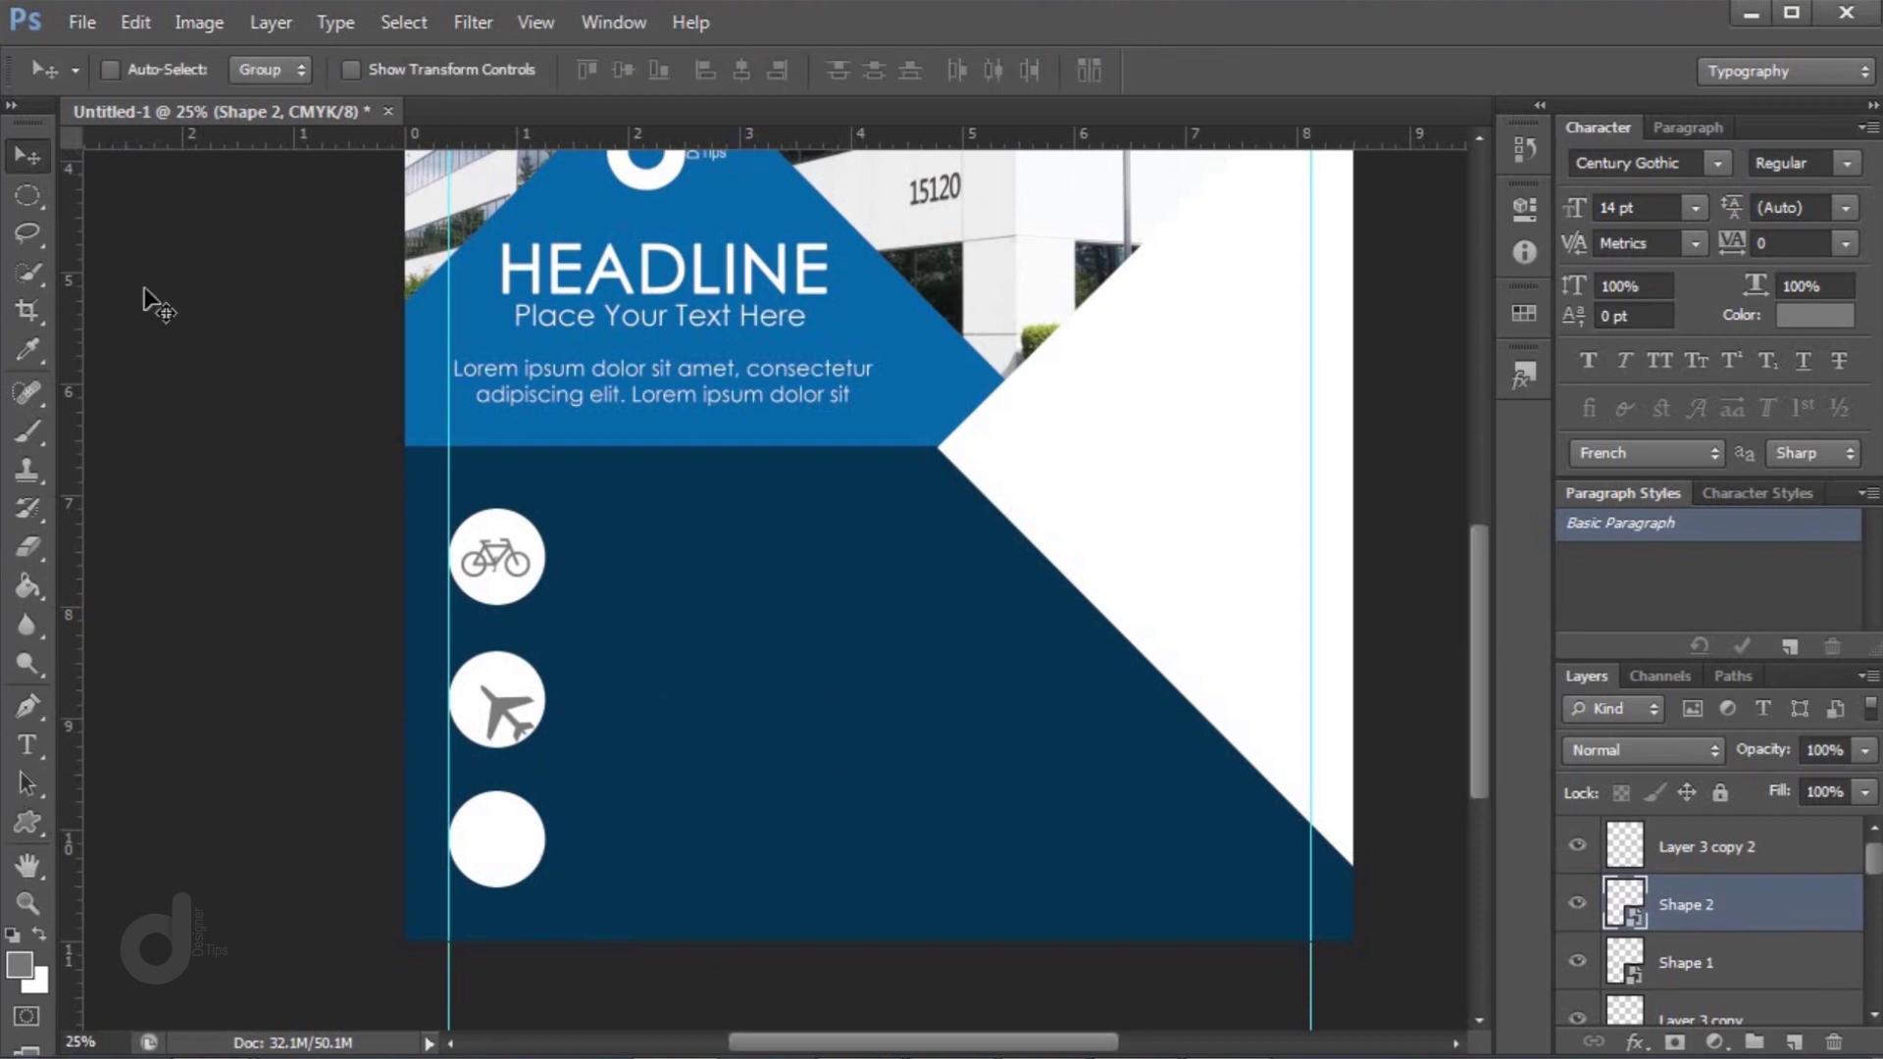
drag(580, 667, 577, 667)
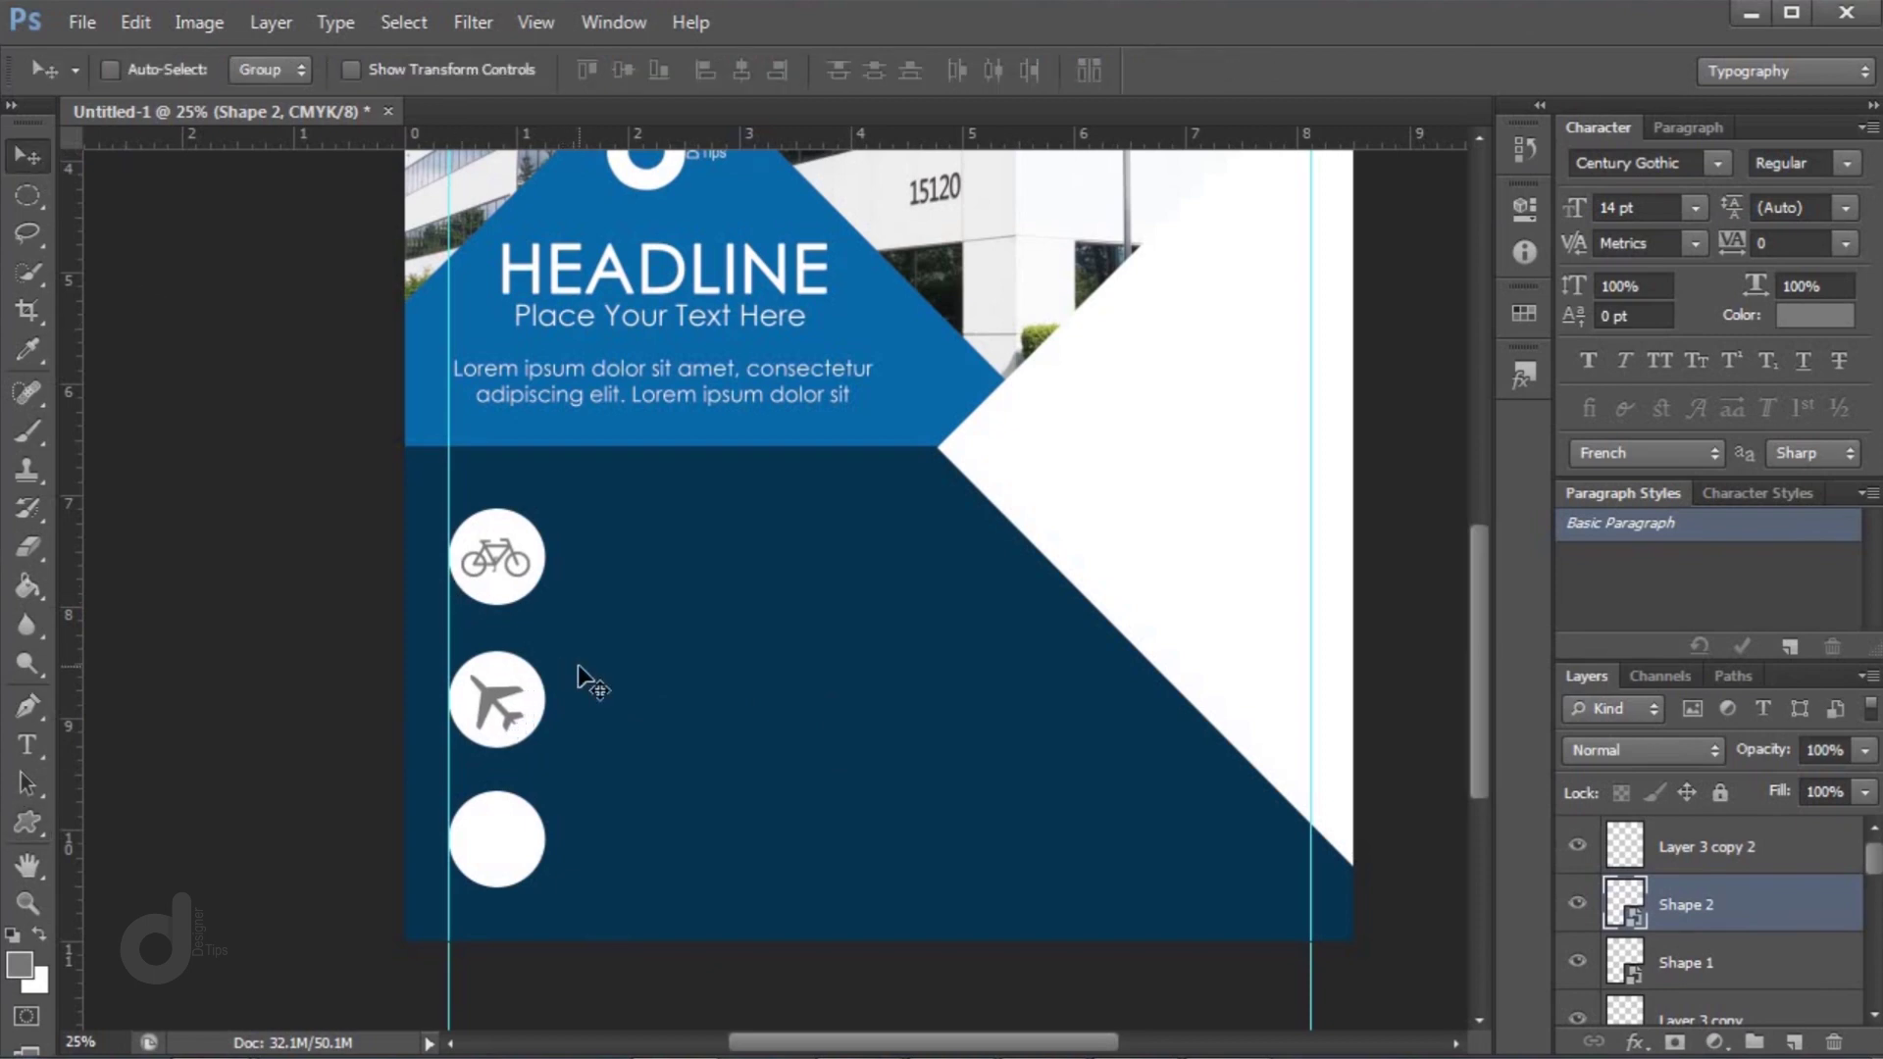
Draw a car shape in the bottom circle as a Smart Object above Layer 3 copy 2, centred
click(28, 821)
click(1134, 67)
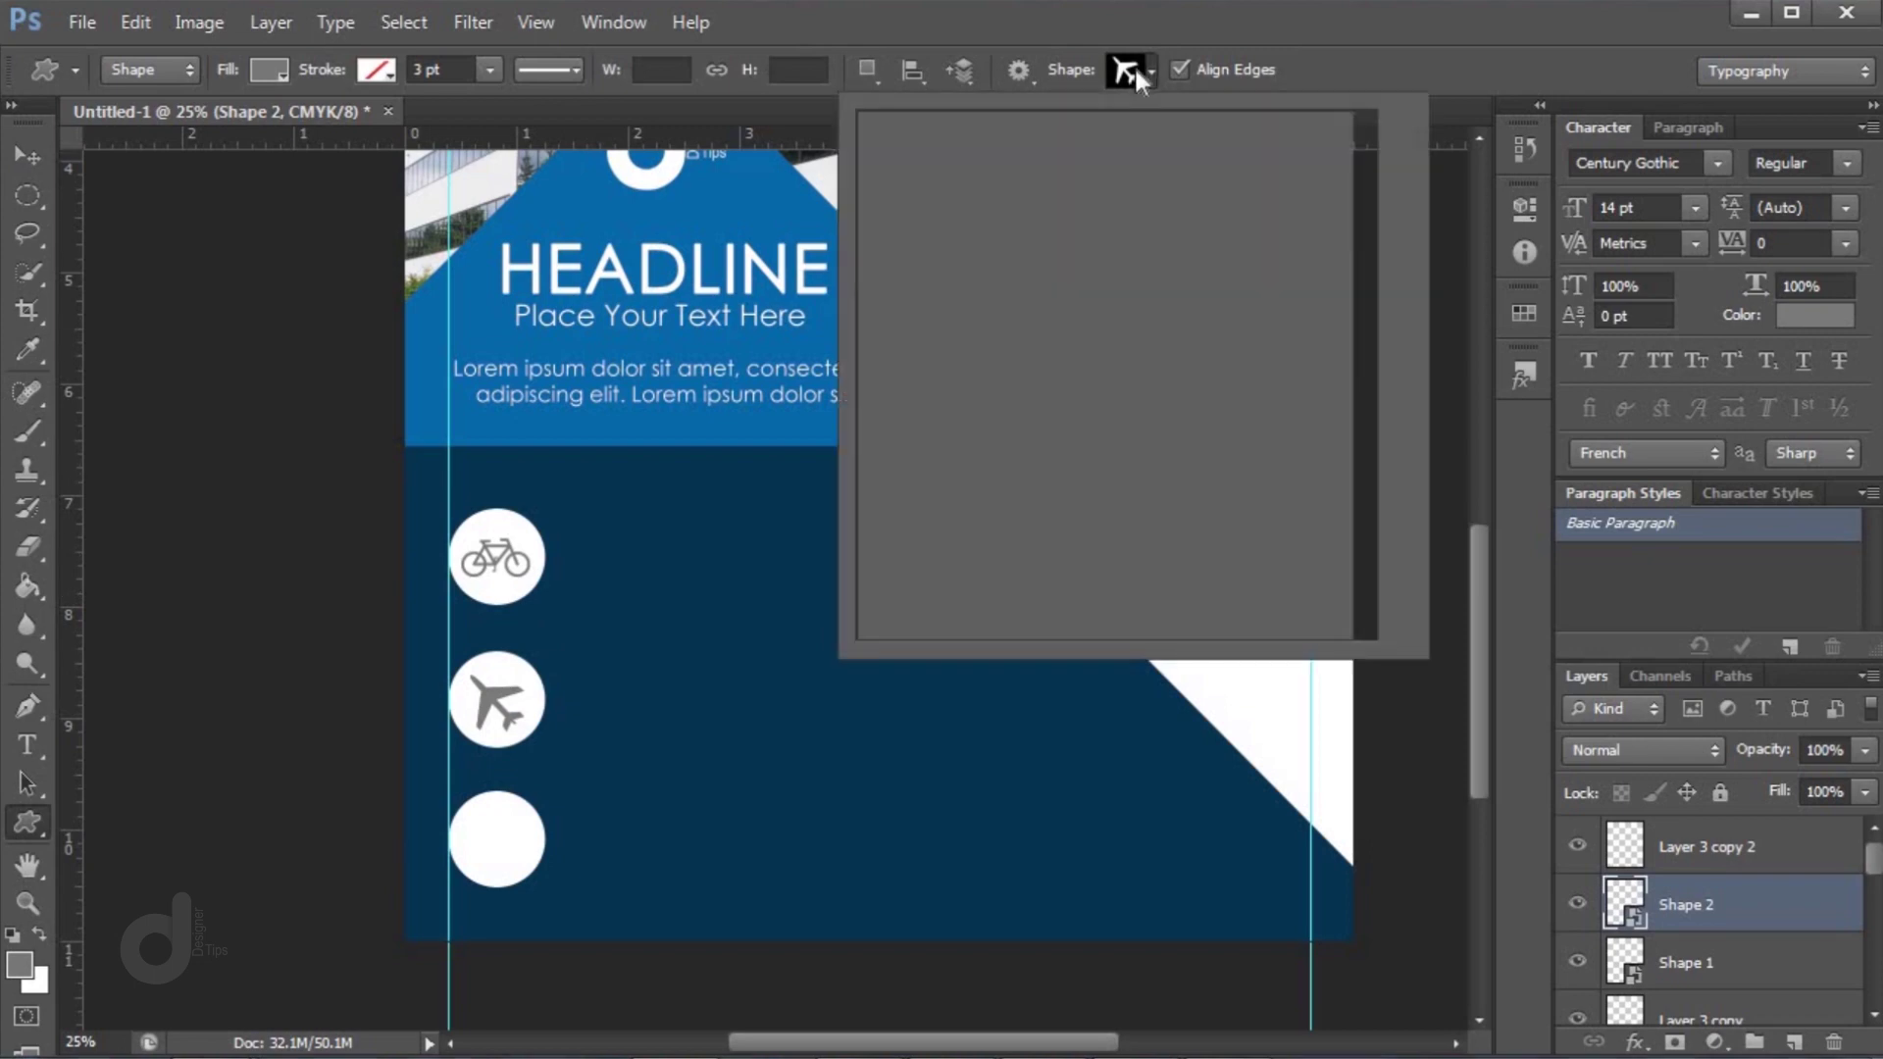
click(1040, 274)
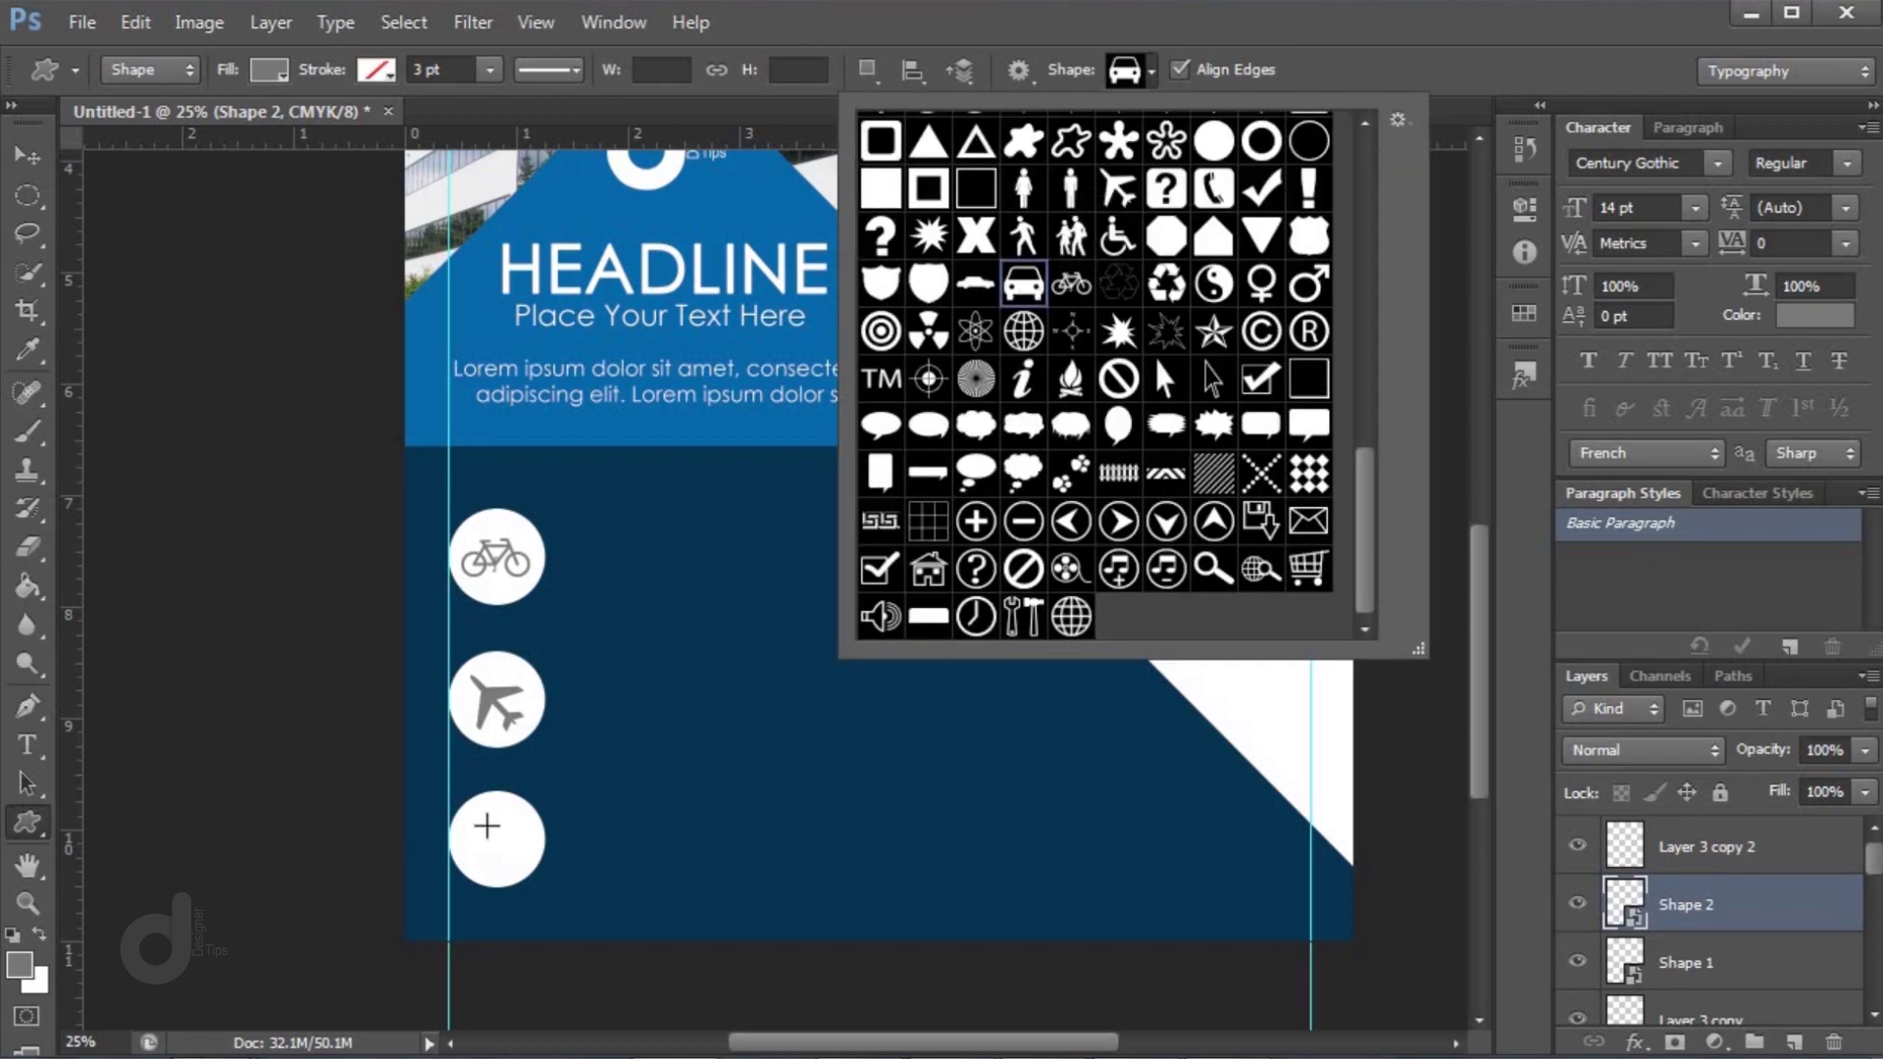
drag(468, 830, 542, 875)
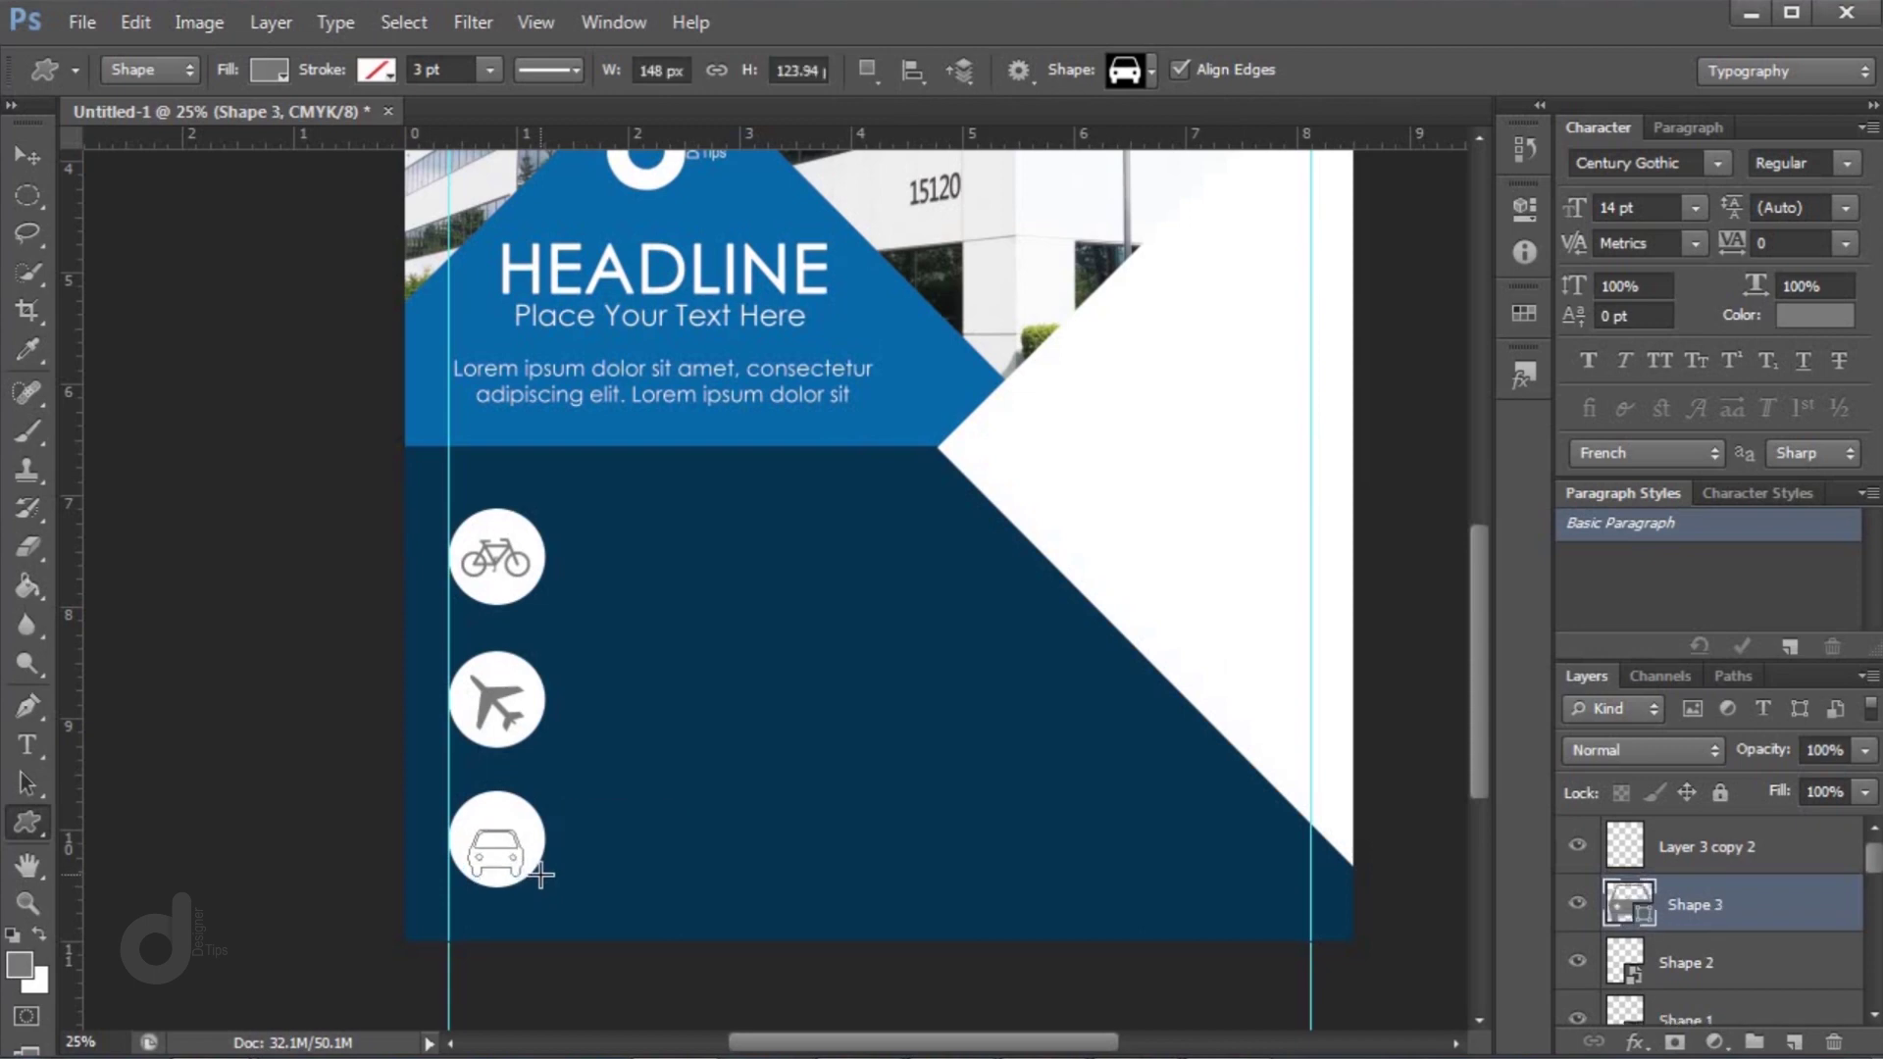
right_click(1744, 917)
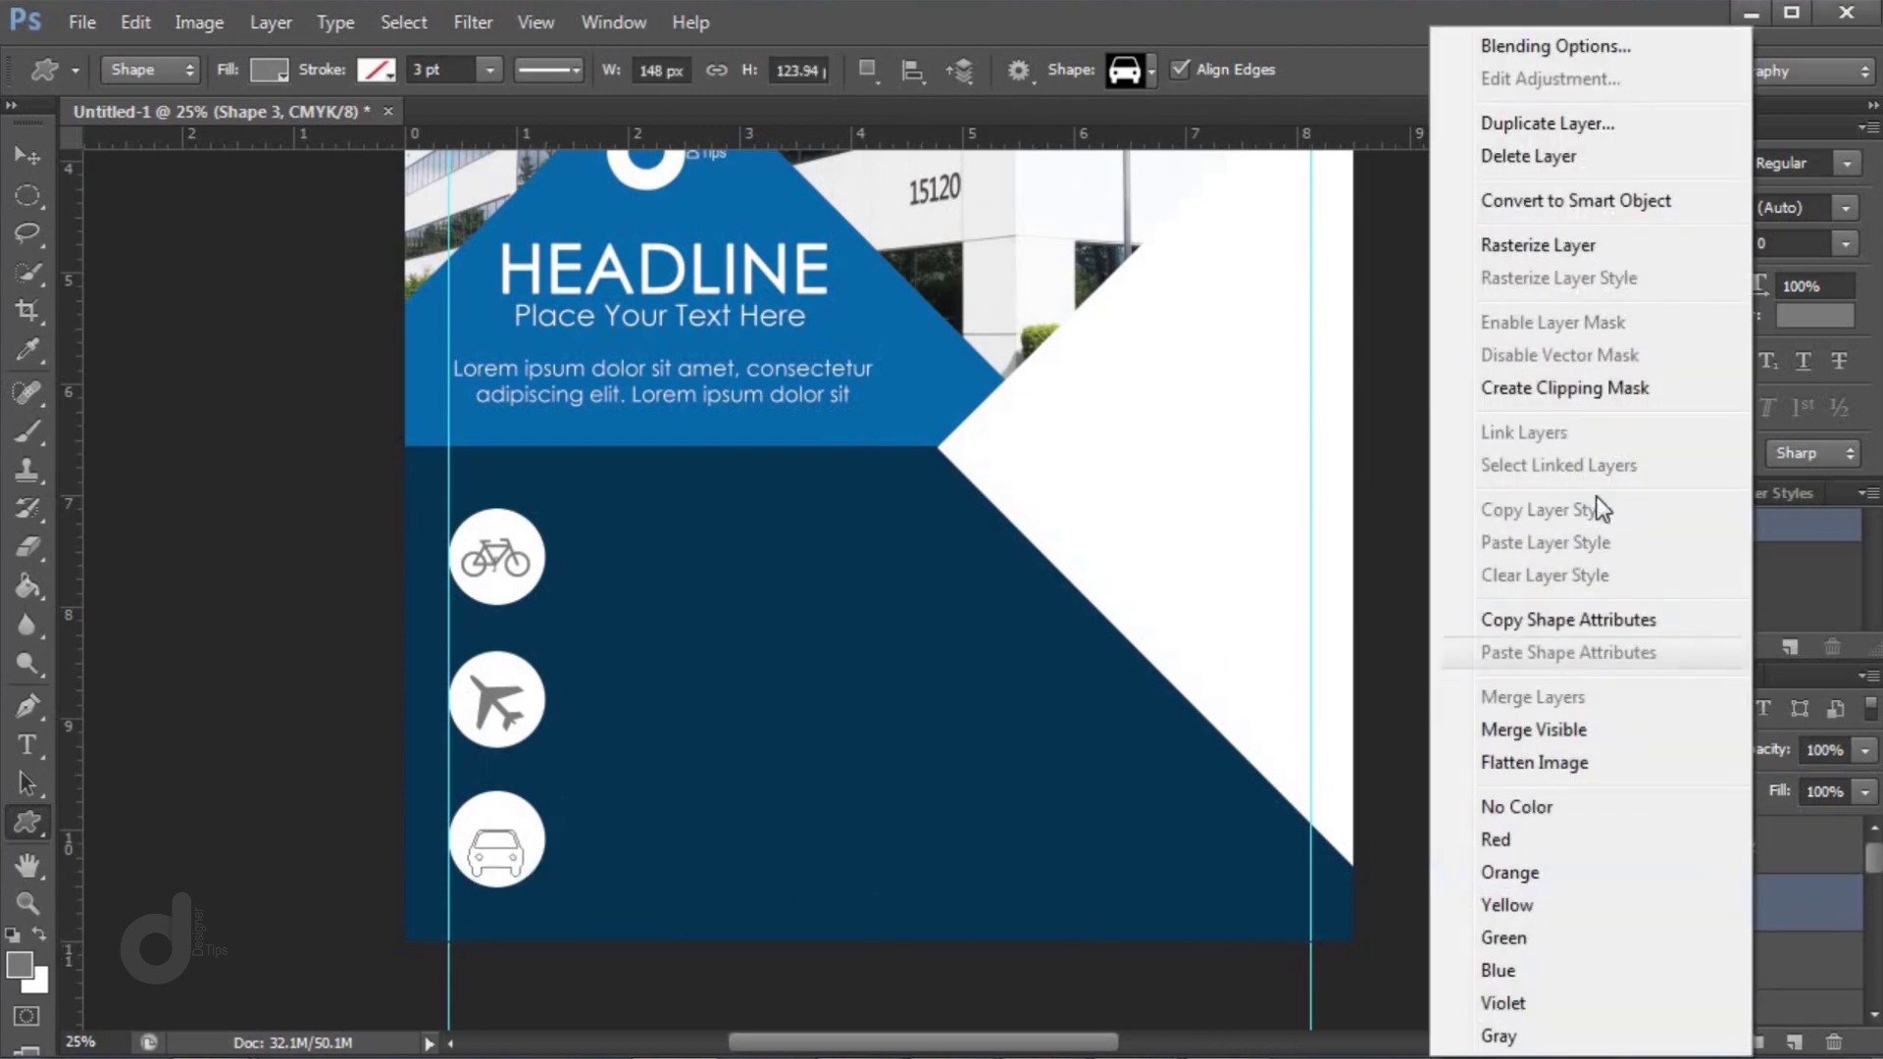
click(1585, 202)
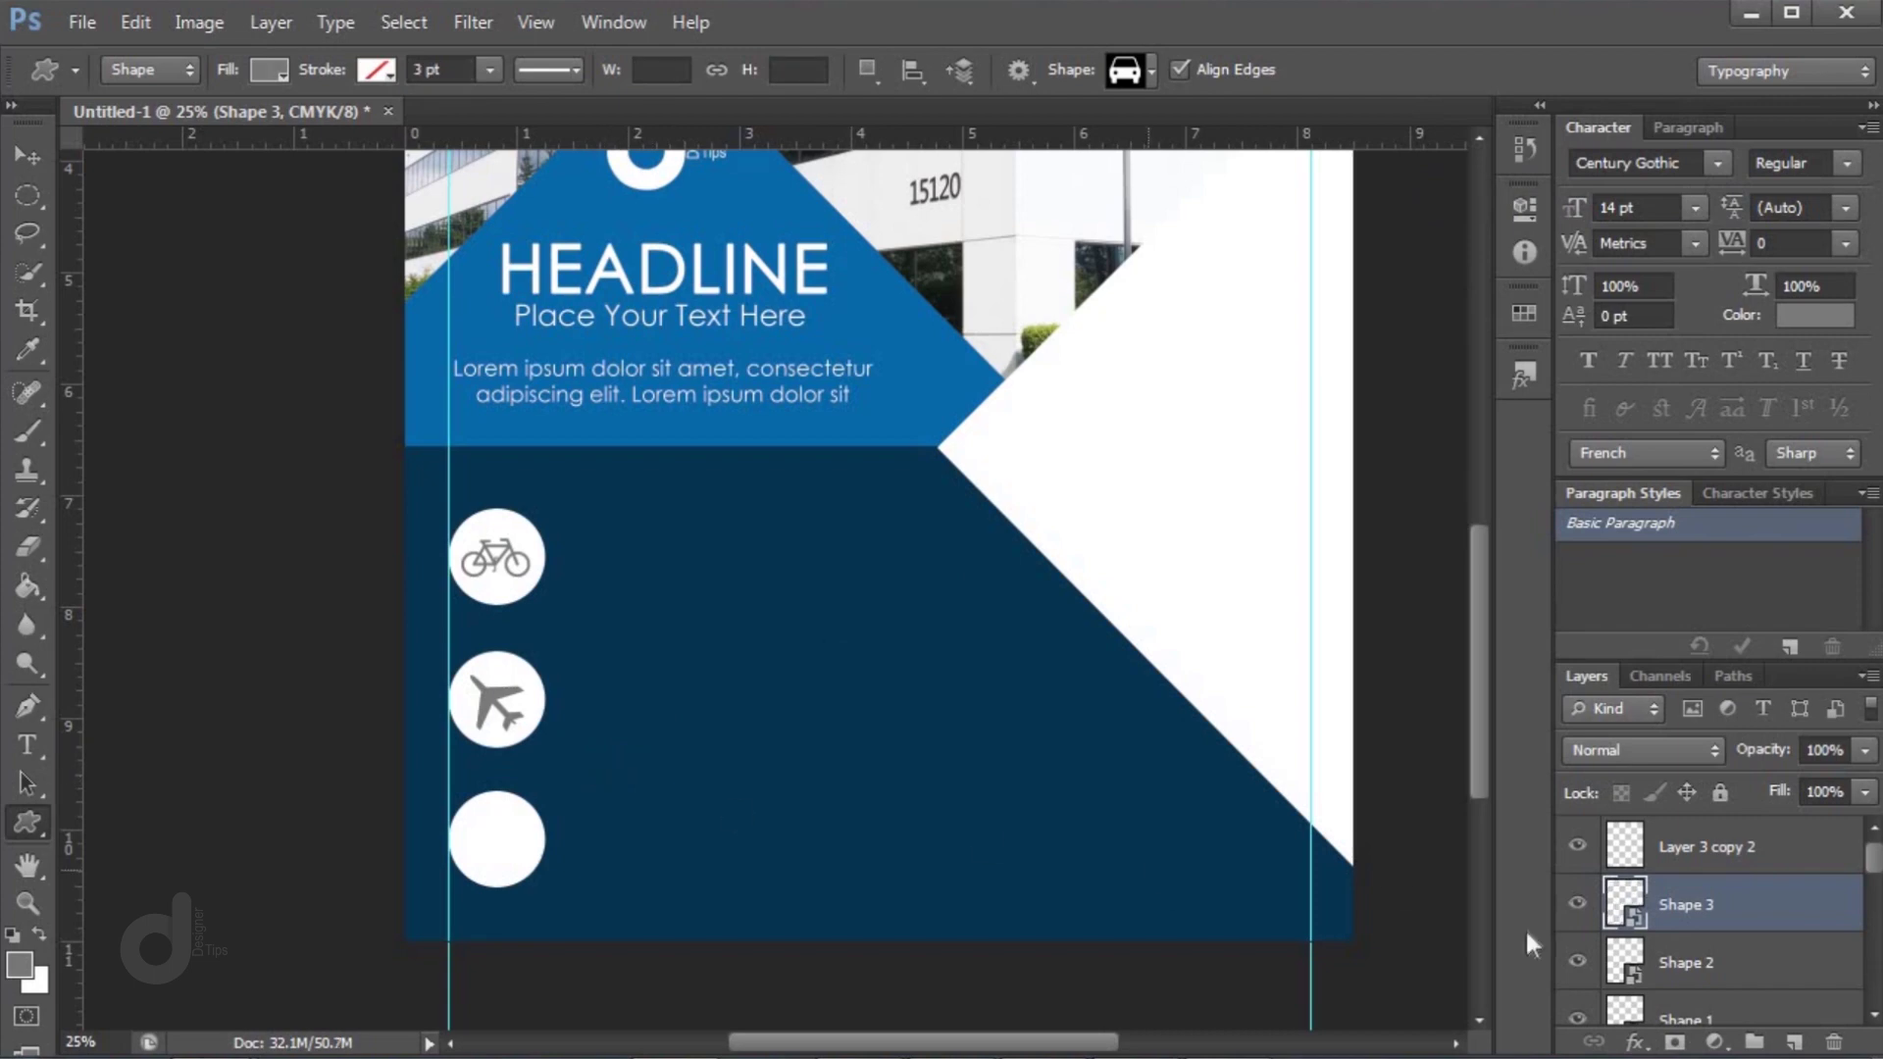
drag(1804, 917, 1795, 833)
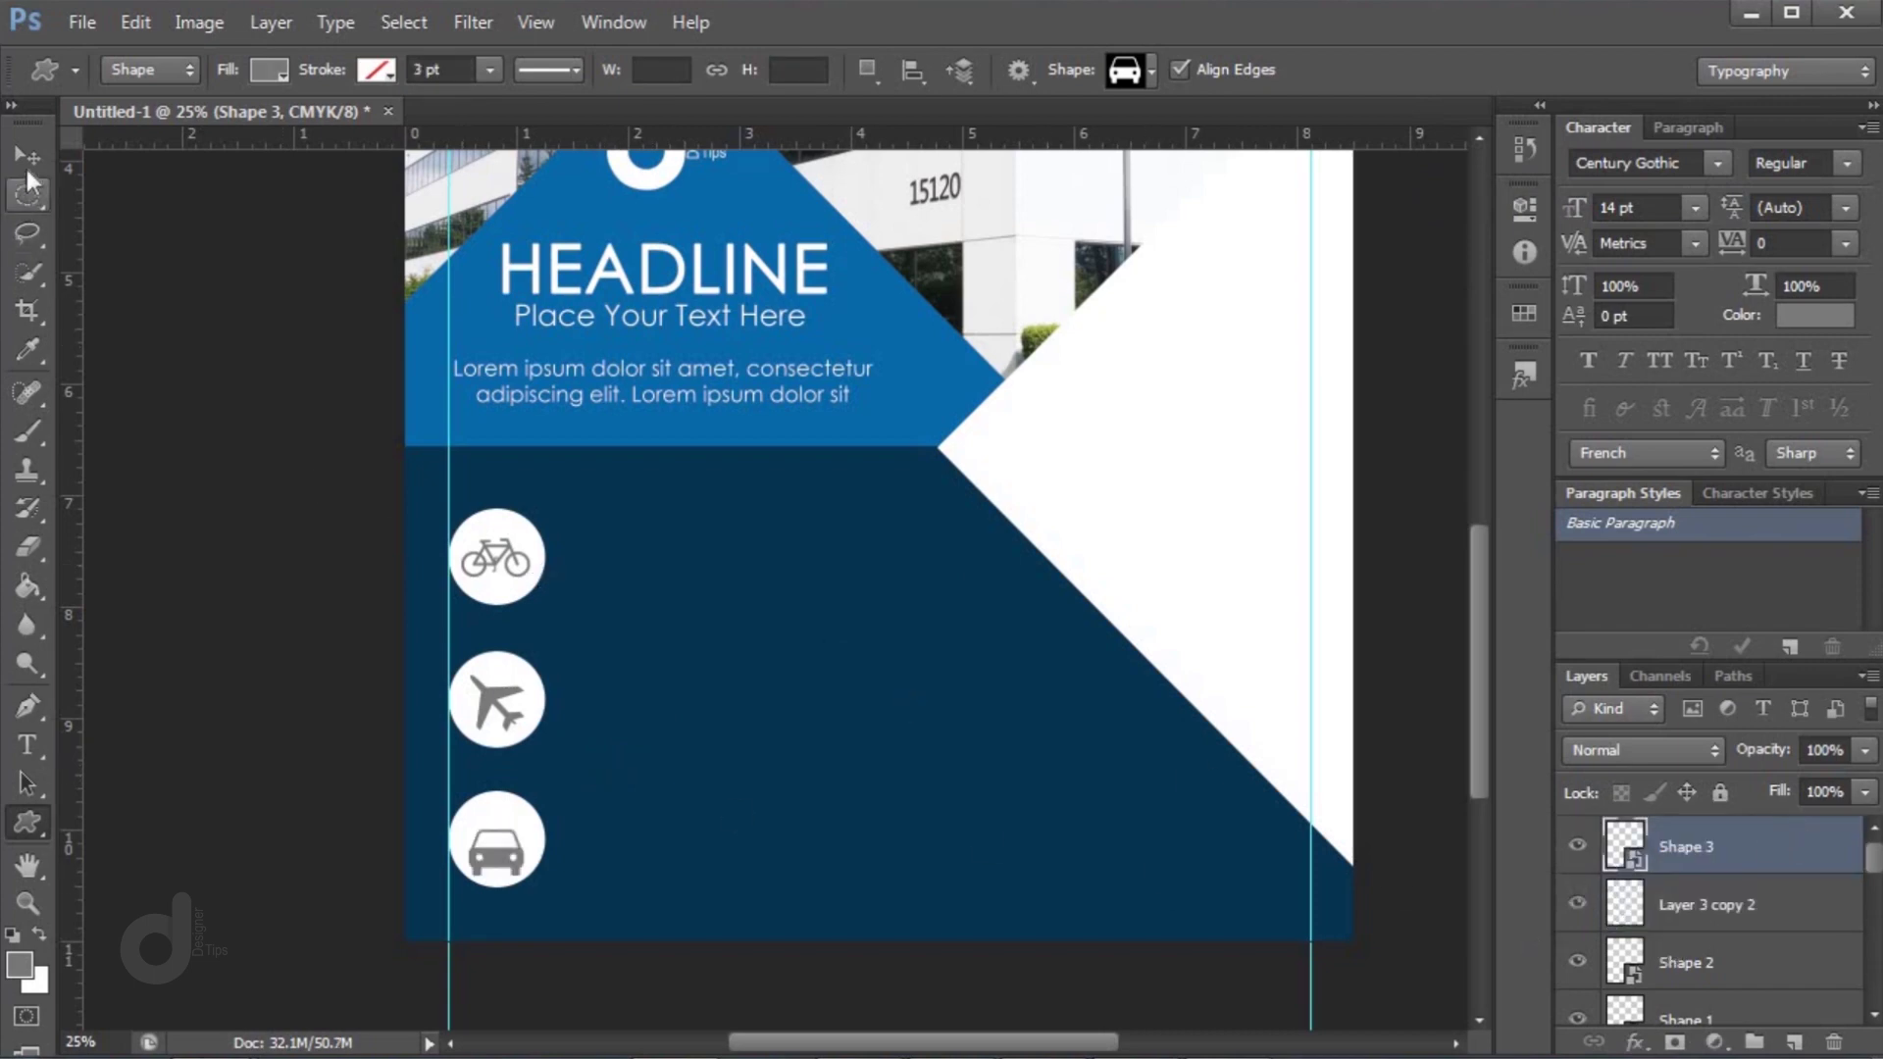
click(27, 159)
key(shift+Up)
key(shift+Up)
key(shift+Up)
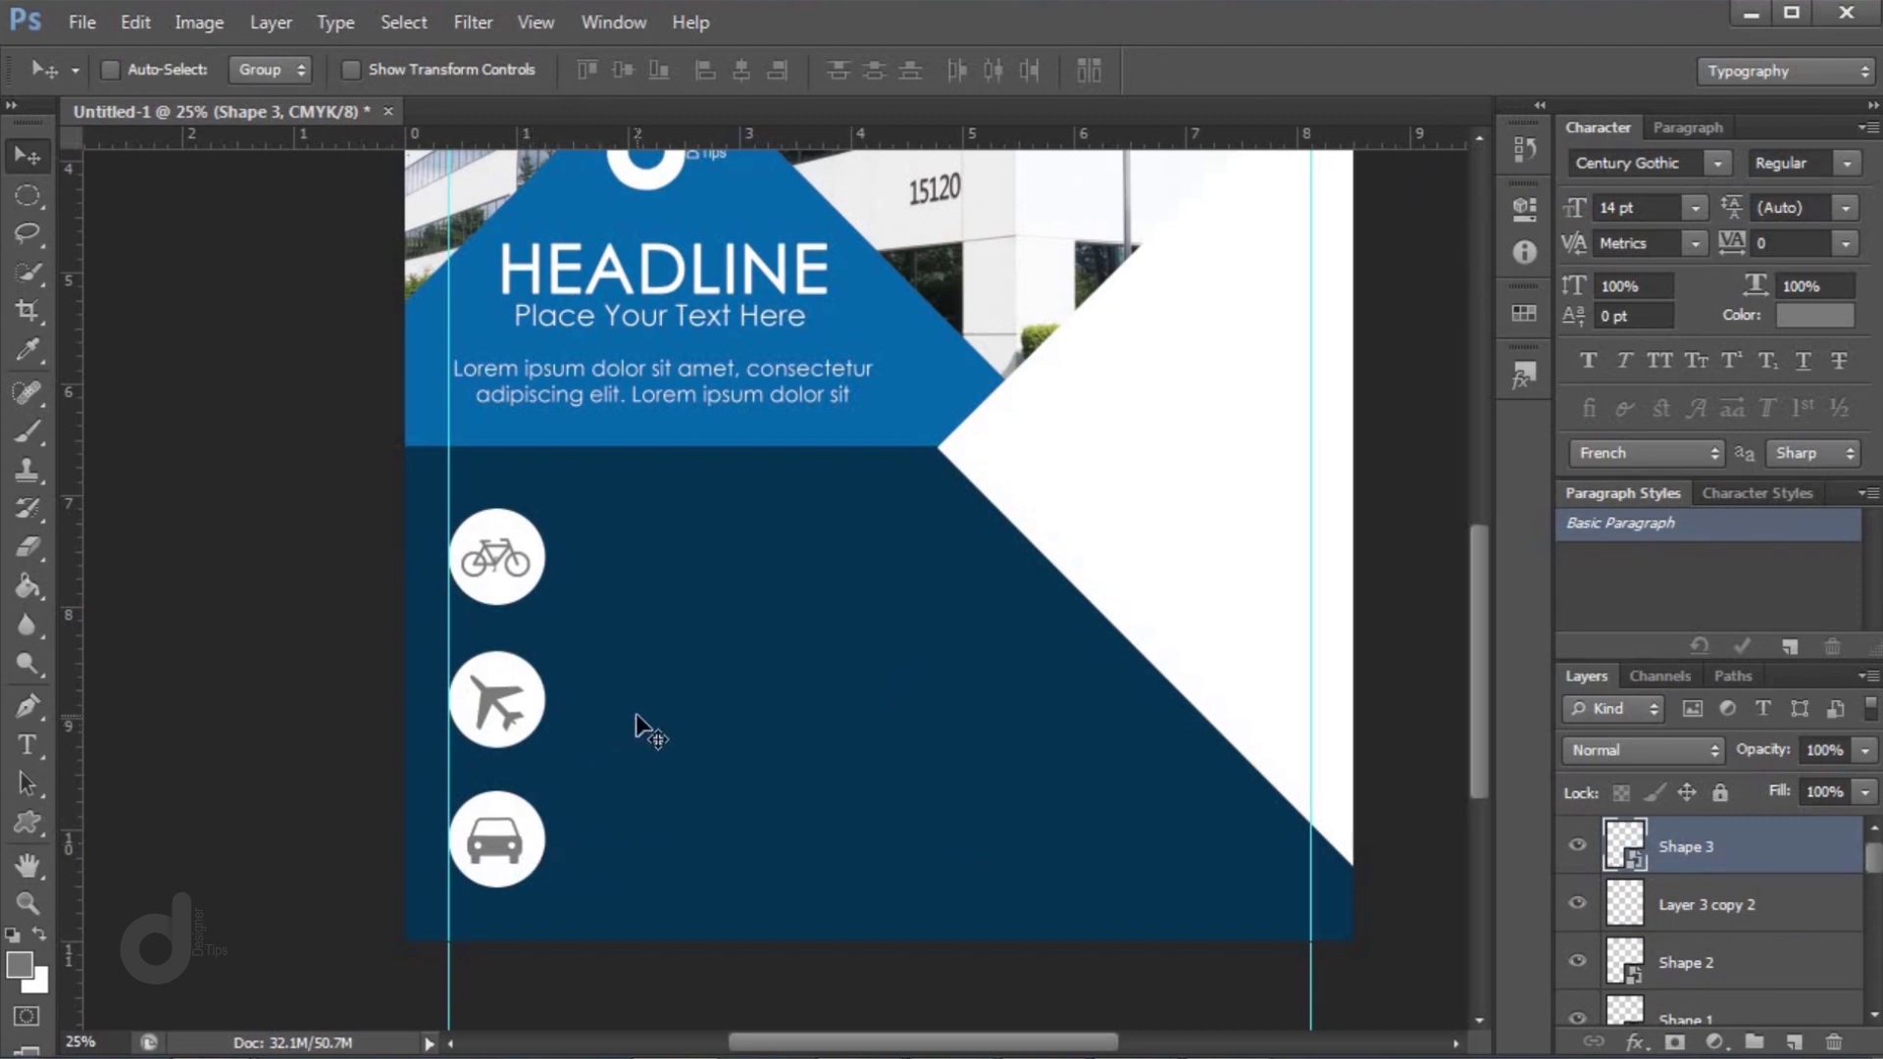
Copy the long Lorem ipsum line ending in Aliquam from the notes
scroll(634, 731, up, 1)
scroll(629, 567, down, 2)
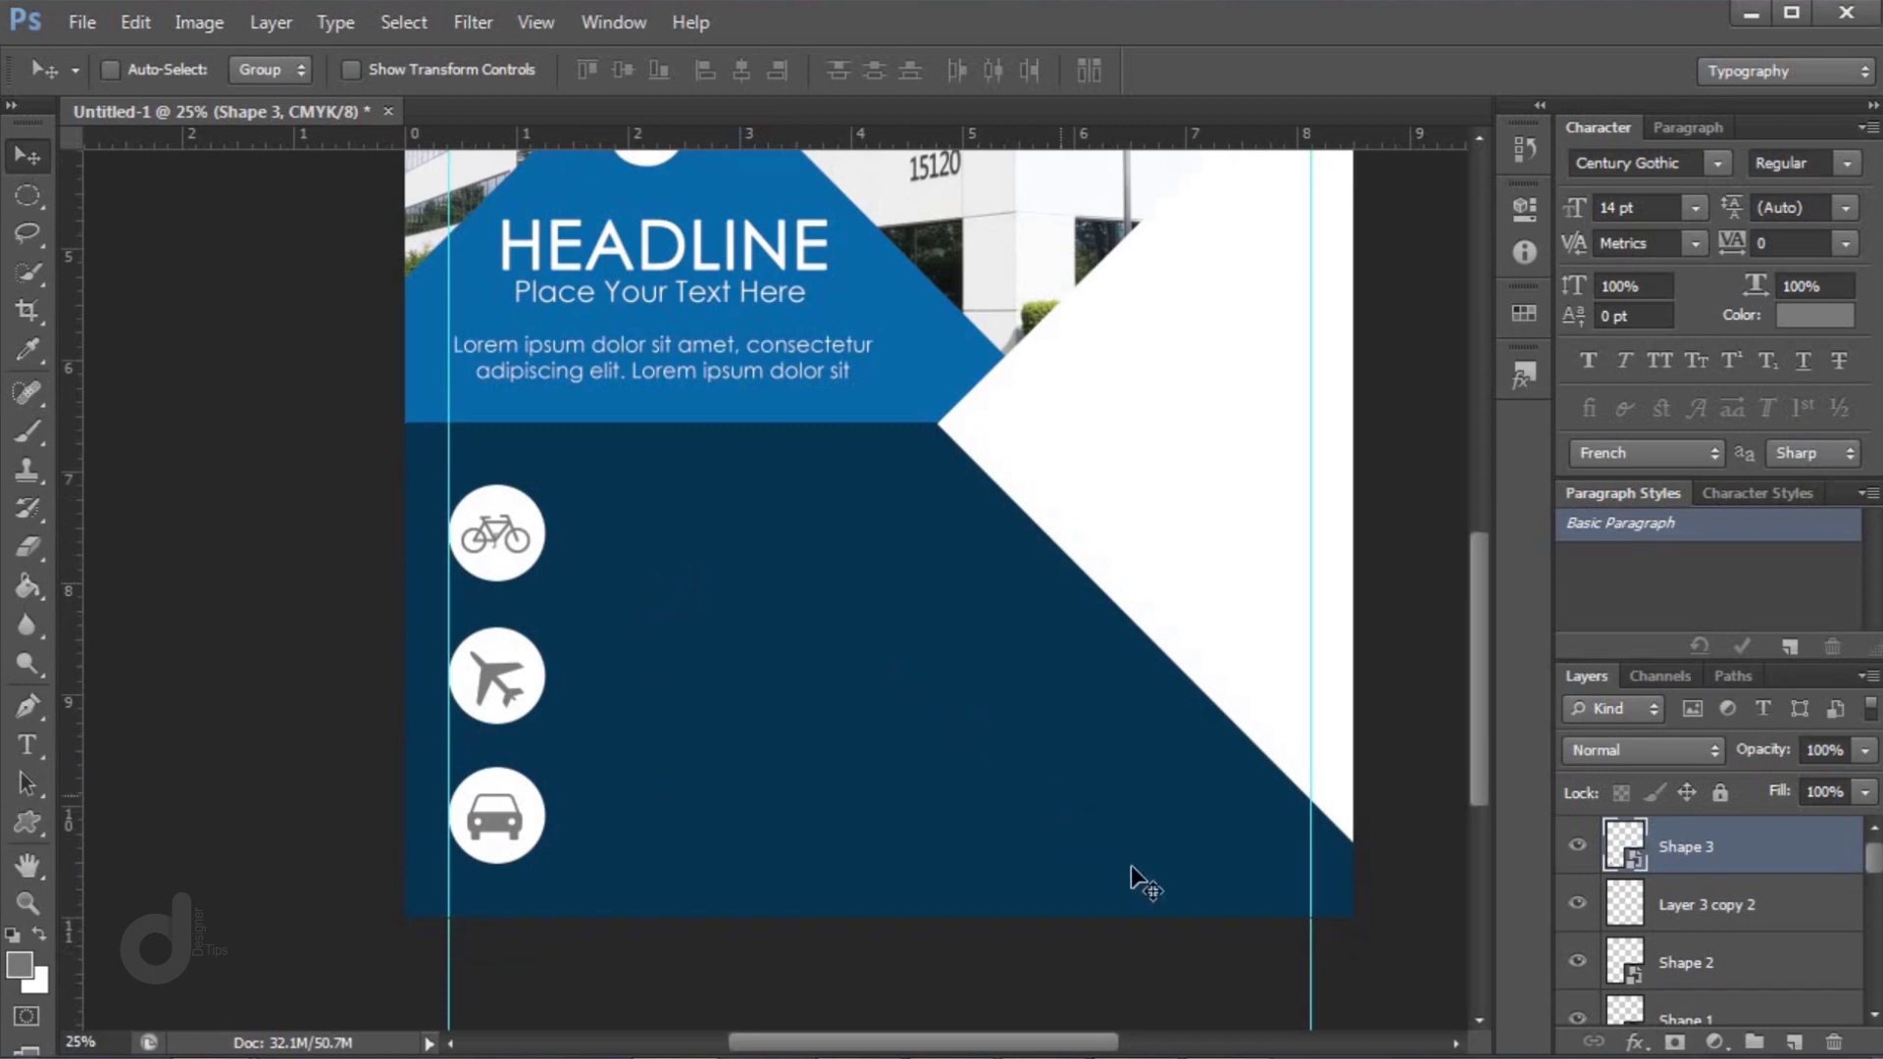
key(alt+Tab)
drag(546, 375, 1418, 378)
click(1763, 378)
key(shift+Home)
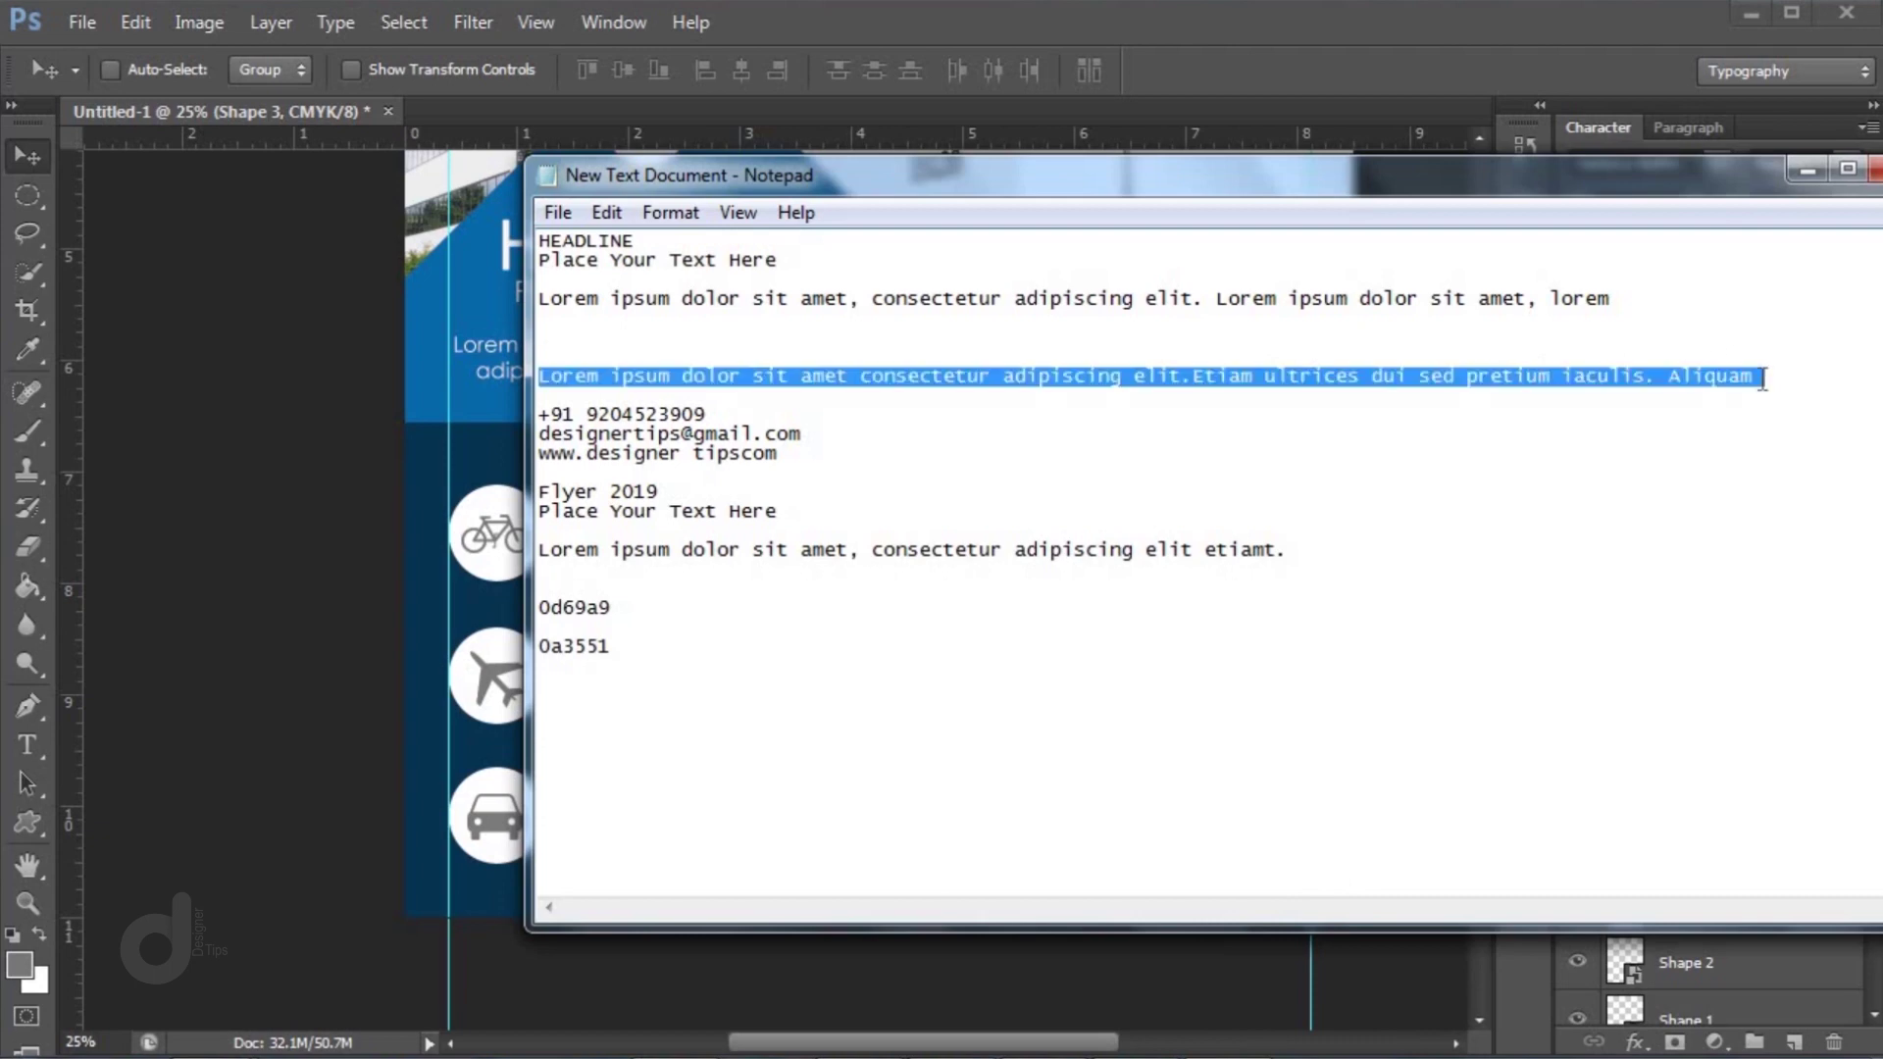
key(alt+Tab)
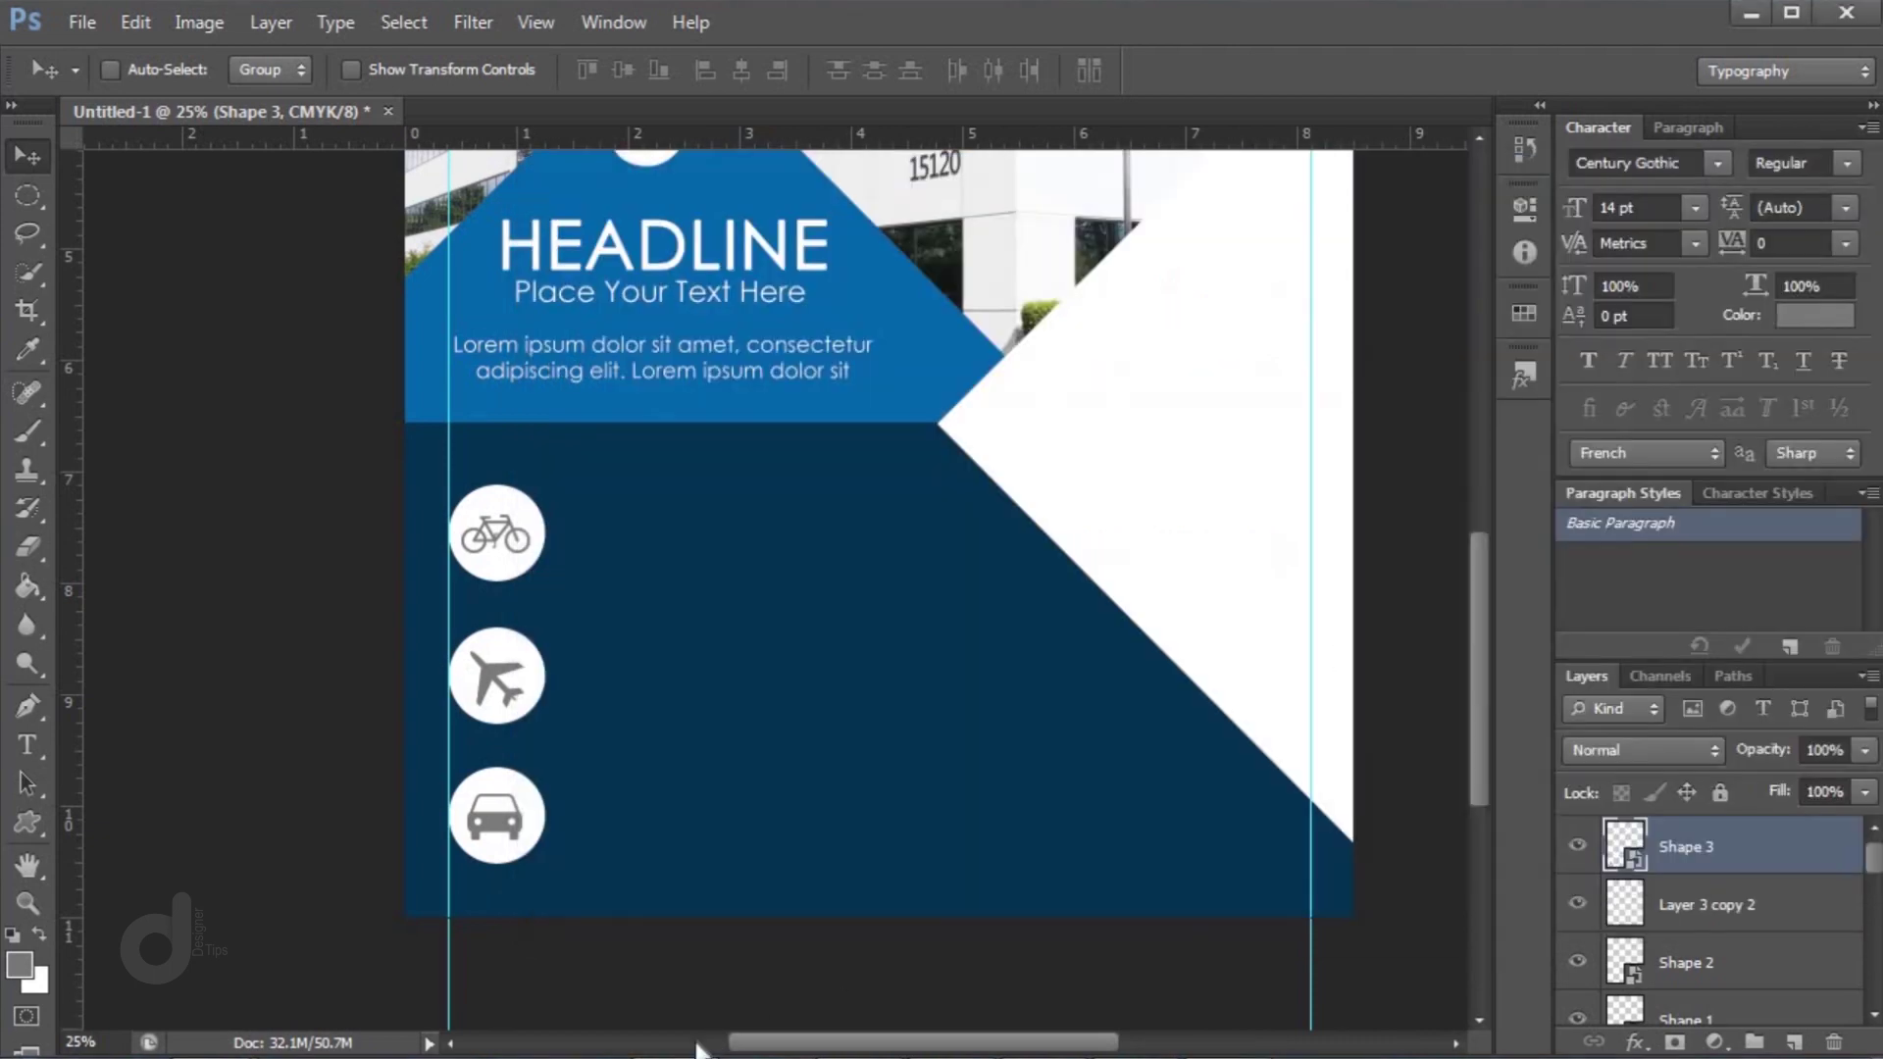
Place the Lorem text in a left-aligned, white text box beside the bicycle icon
click(28, 745)
drag(561, 515, 936, 581)
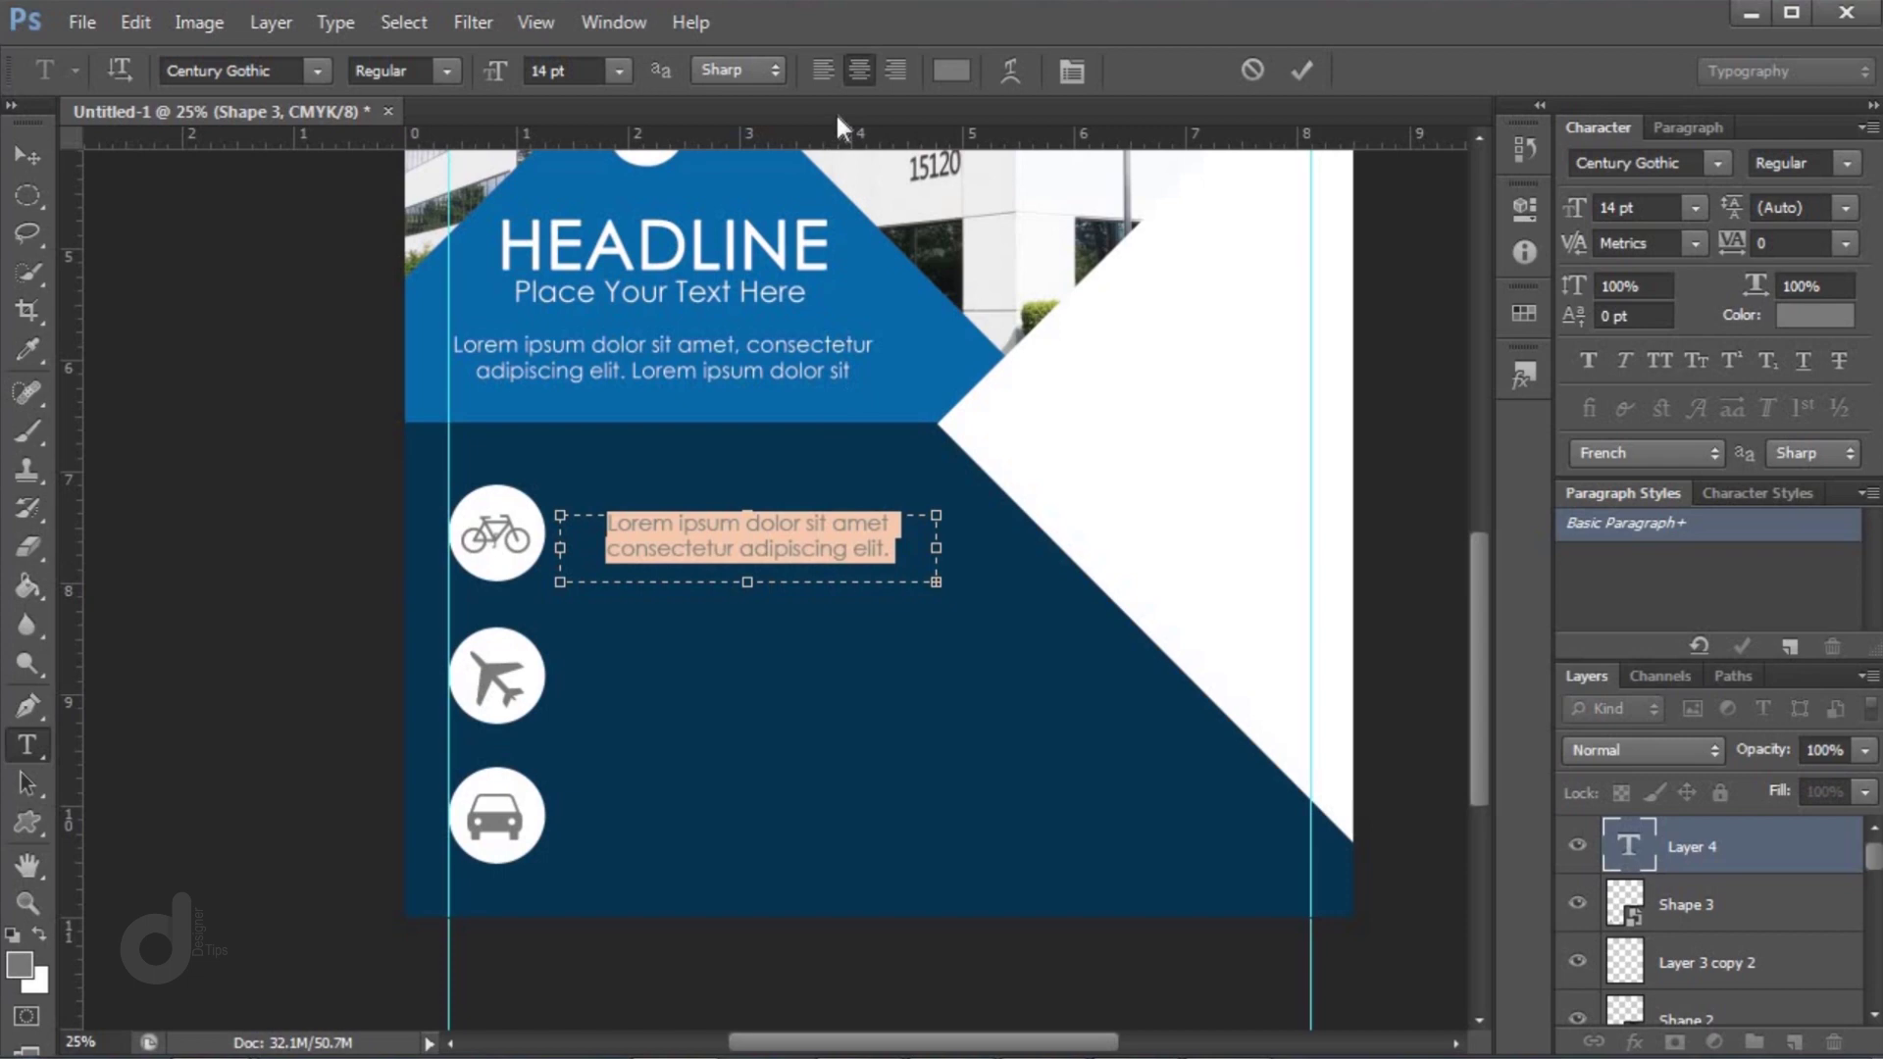
click(823, 70)
click(951, 69)
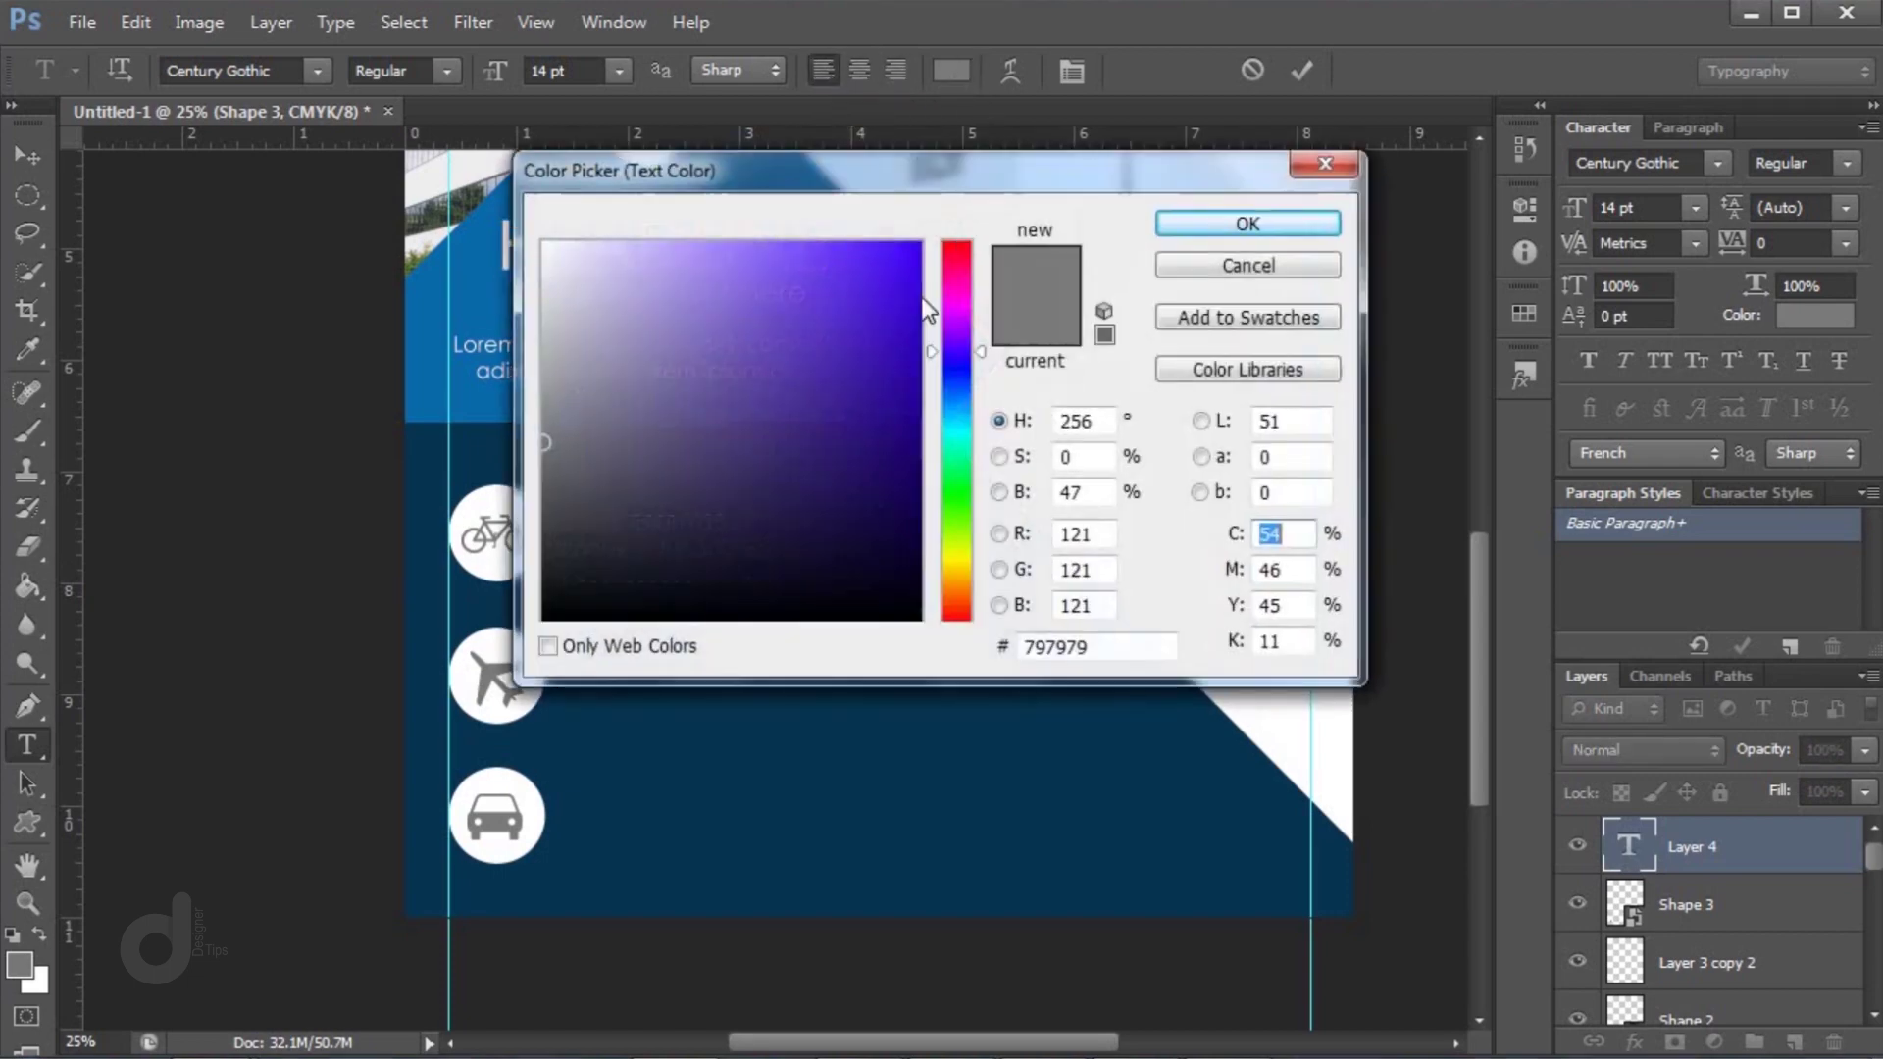
drag(635, 265, 542, 241)
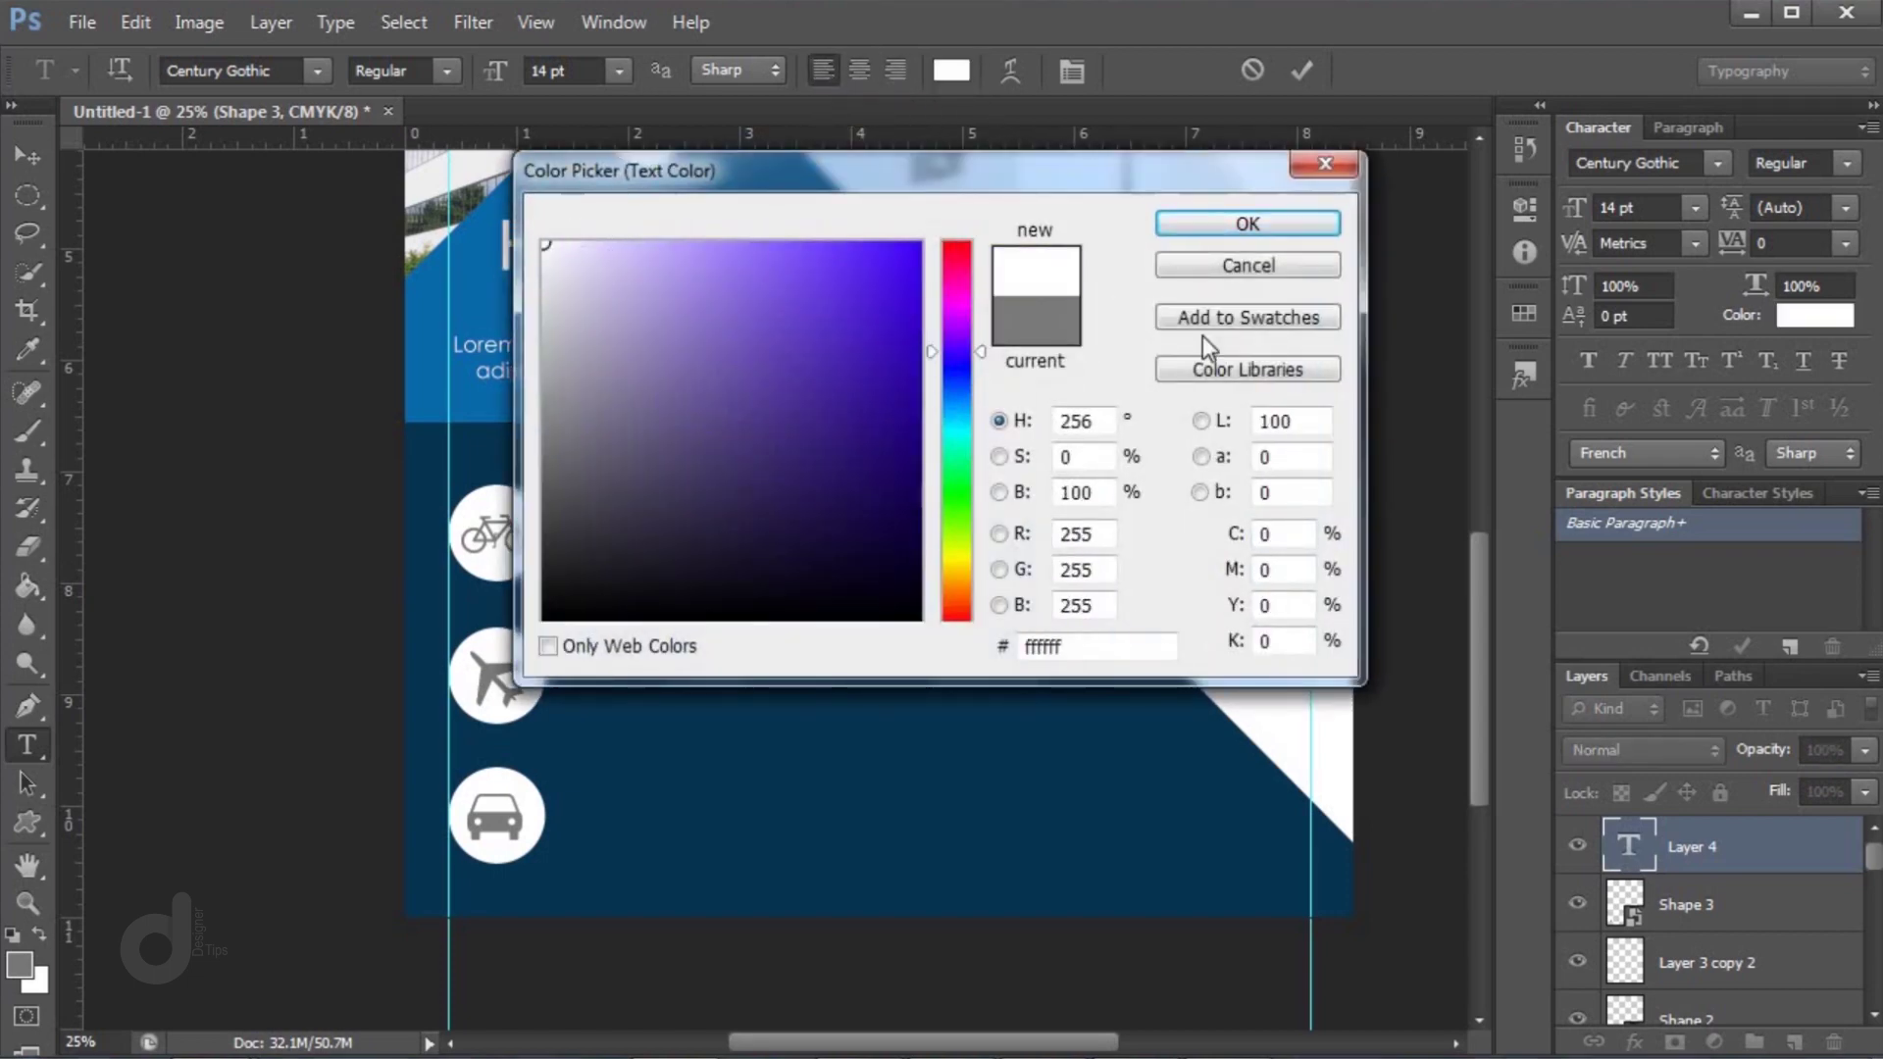
click(1226, 228)
Resize the text box so the paragraph wraps onto three lines
drag(747, 585, 747, 629)
click(799, 595)
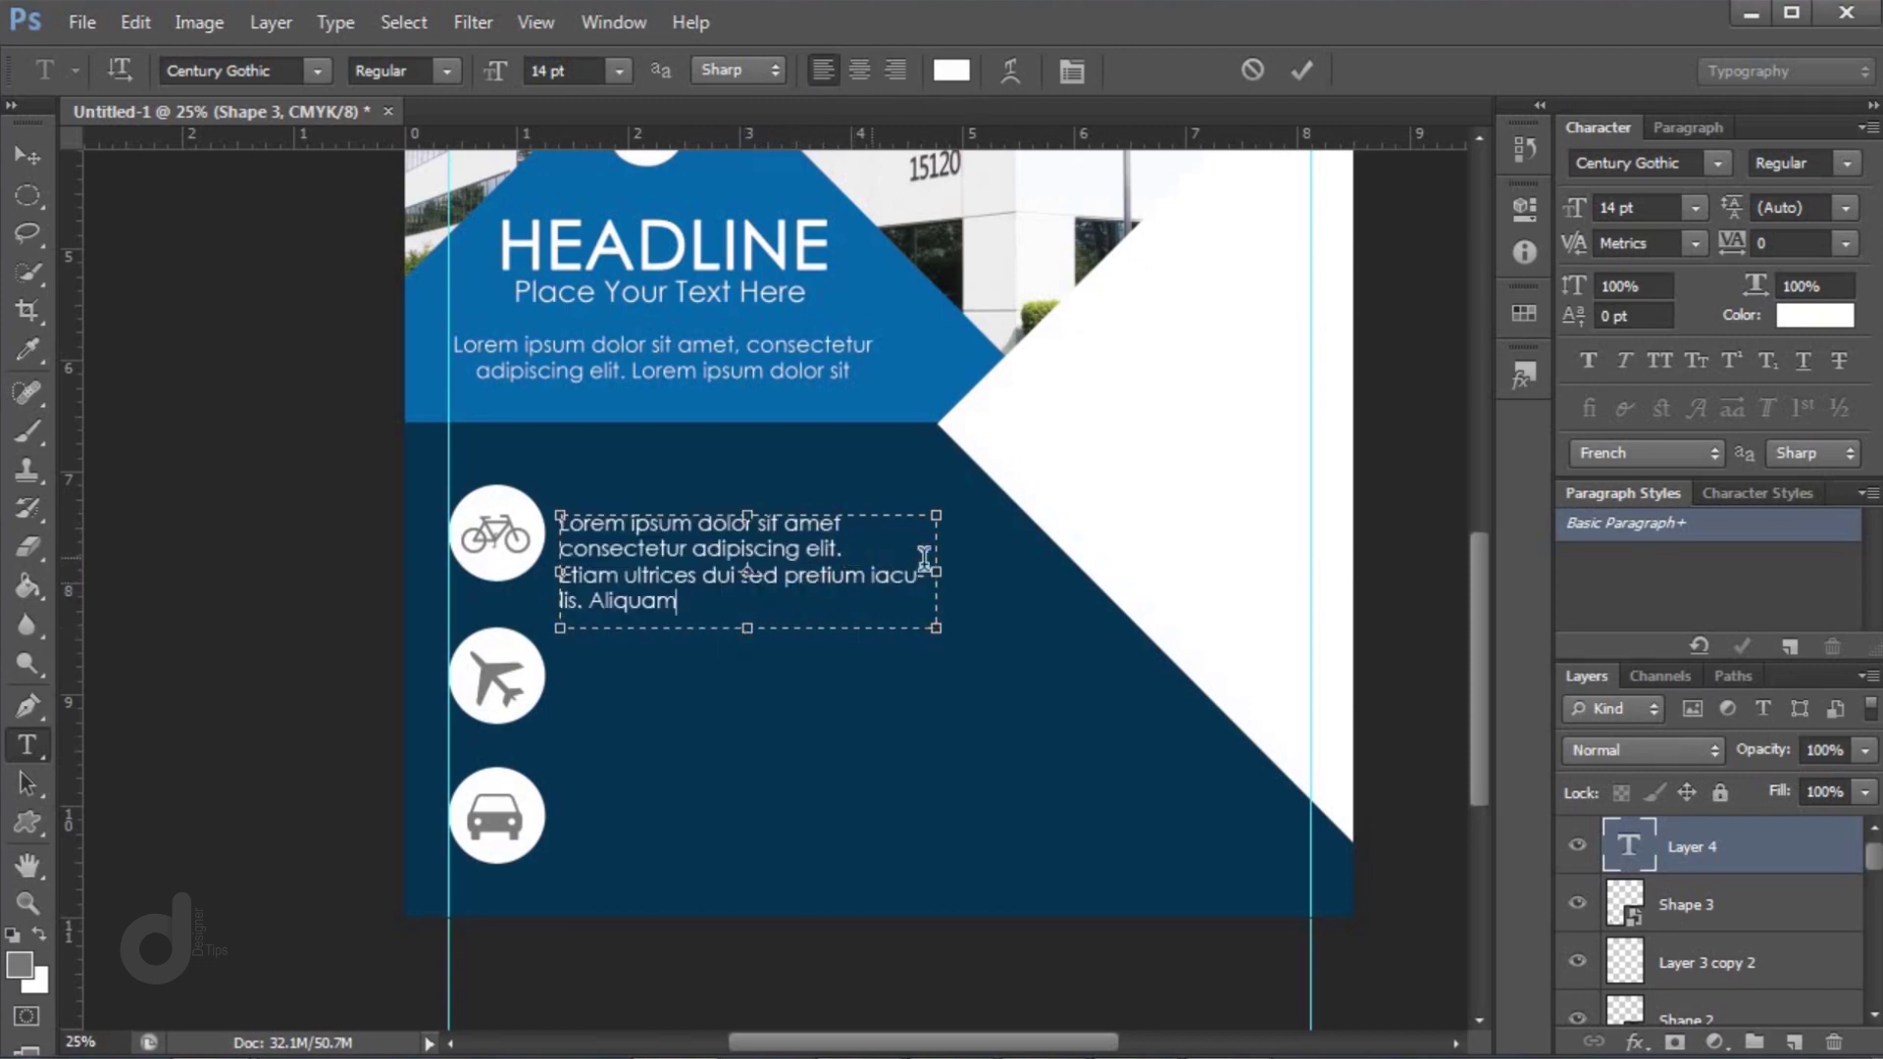
drag(936, 577, 1036, 573)
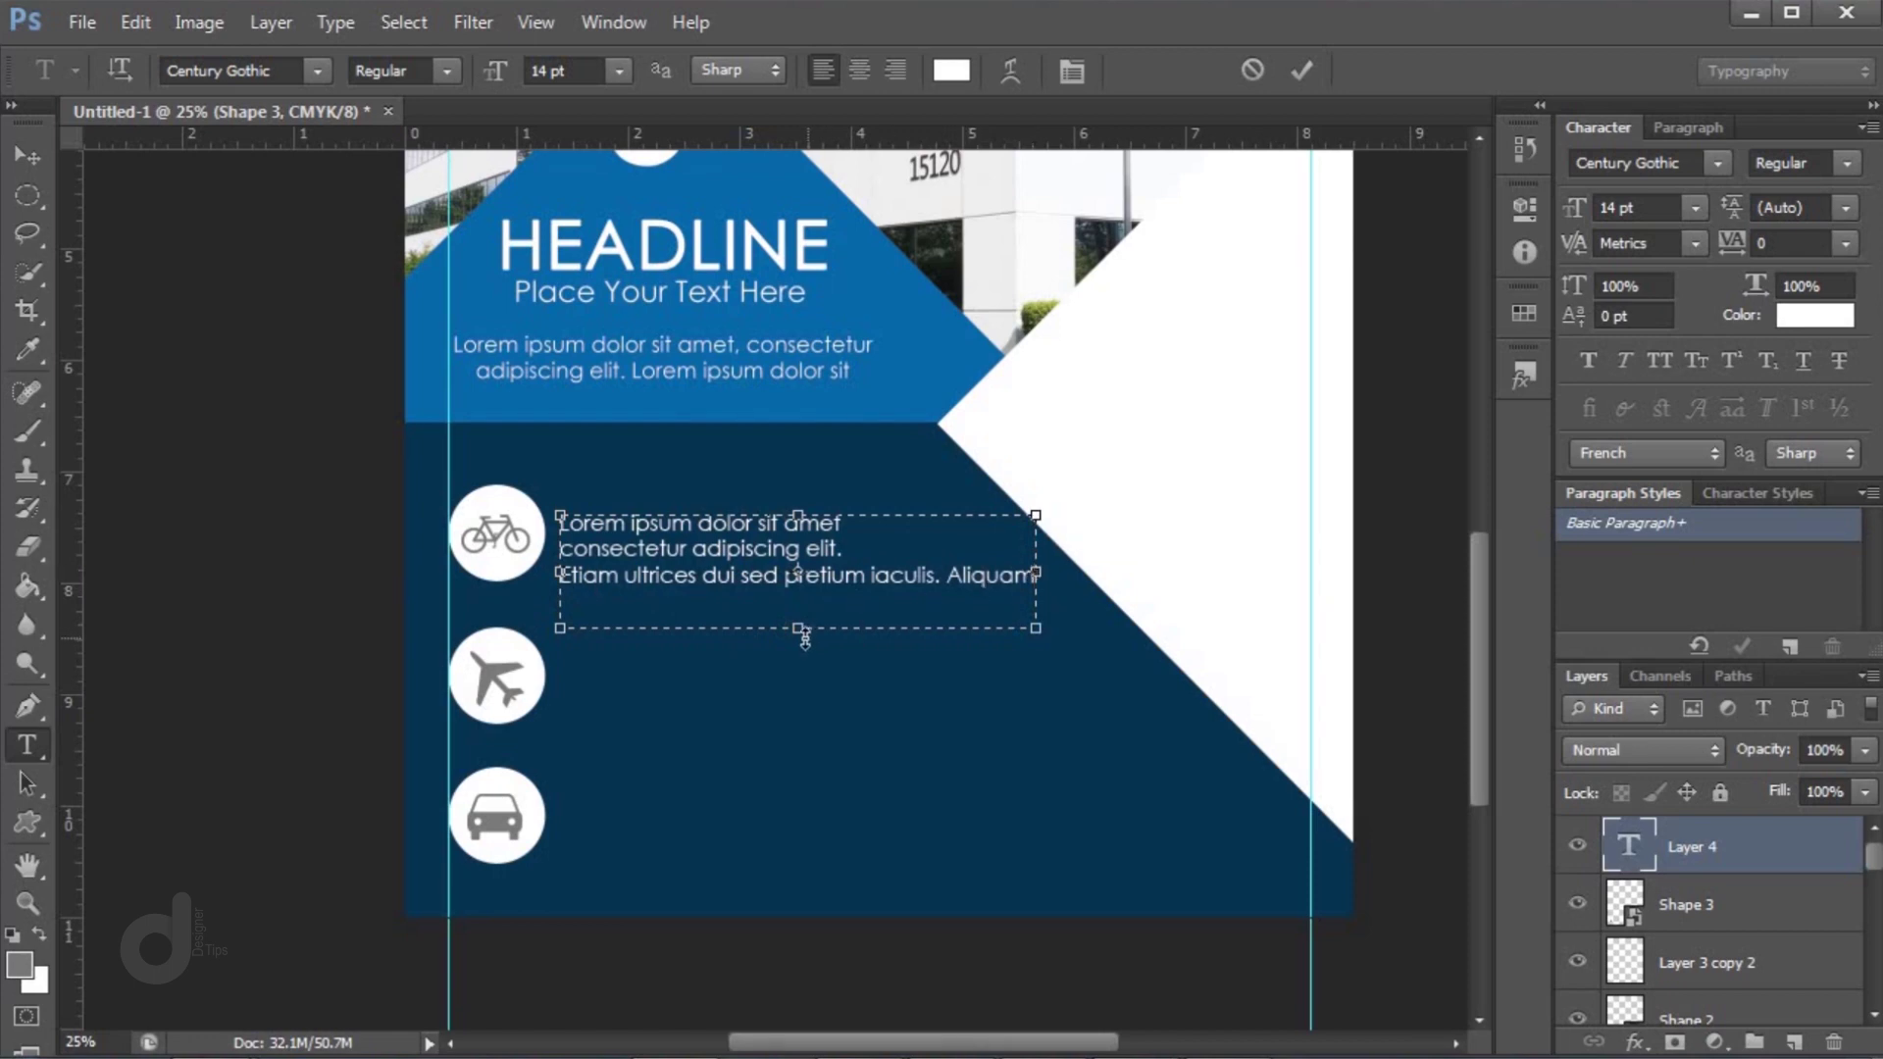
drag(797, 633, 799, 598)
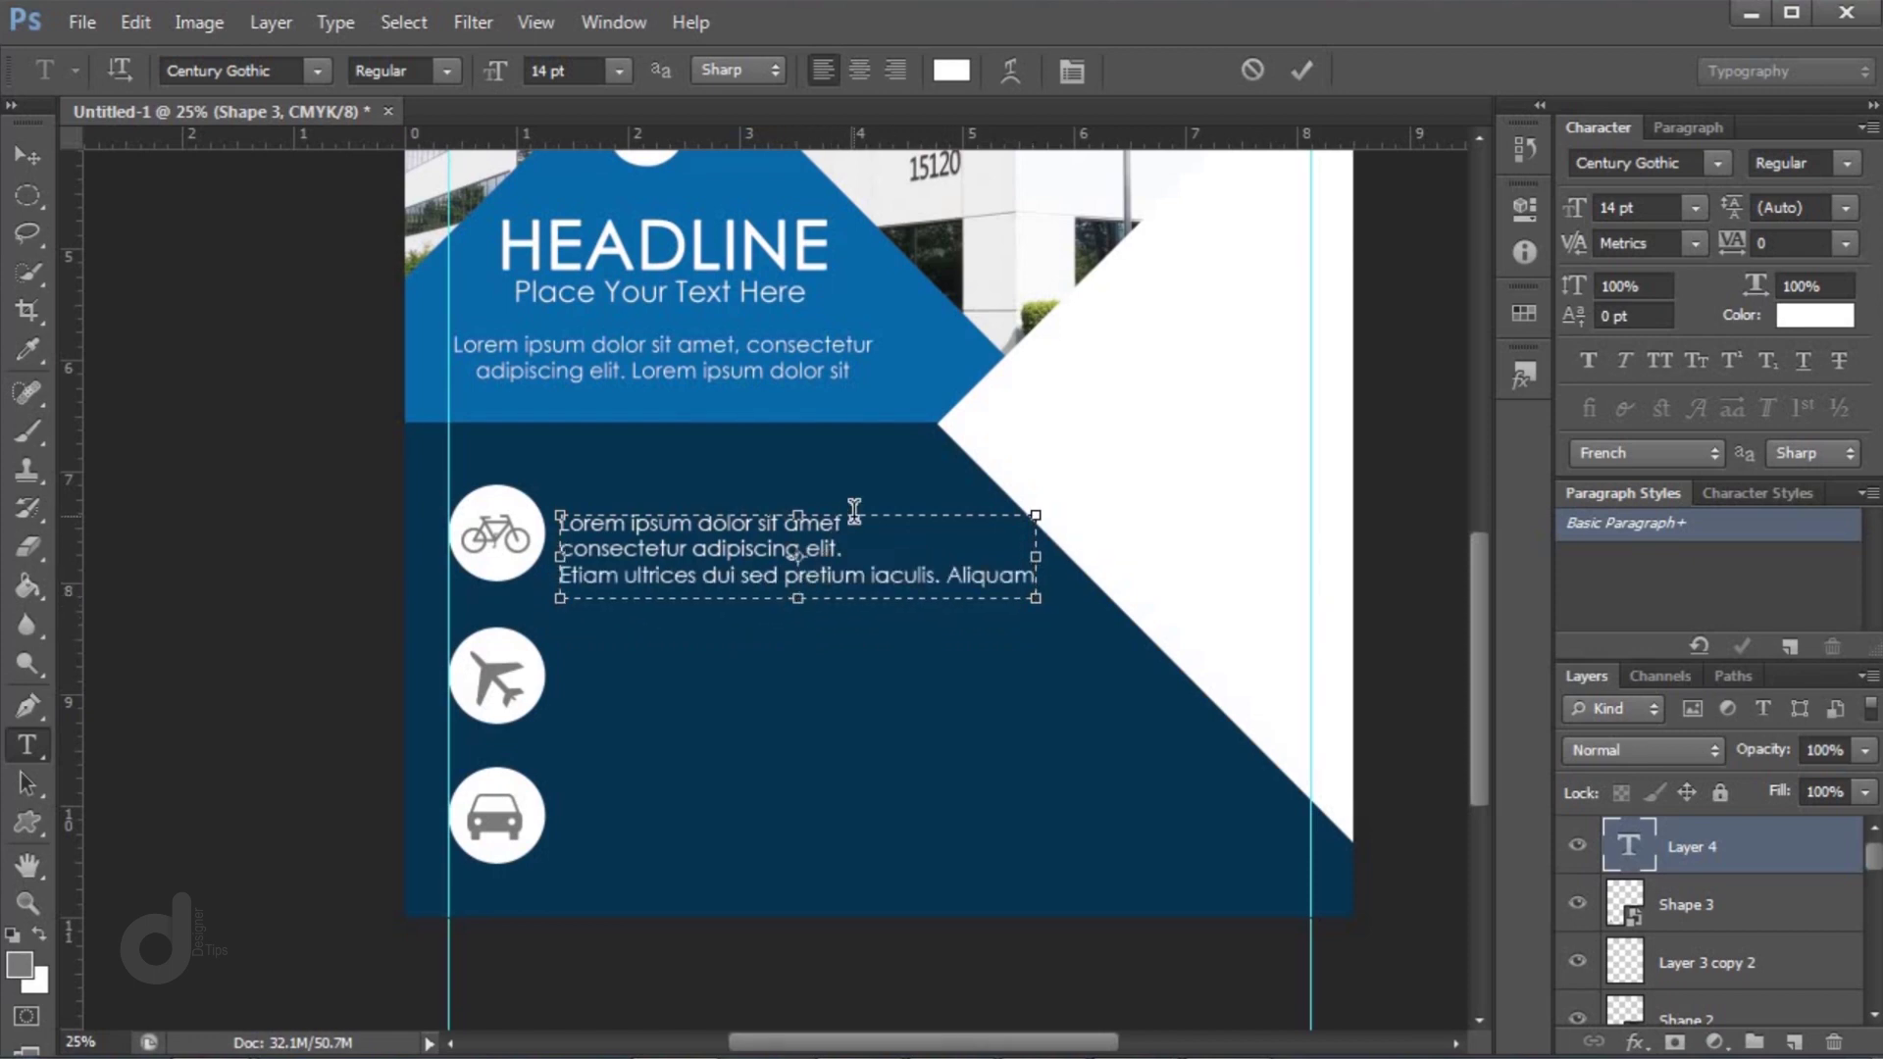
Make the first line Bold and All Caps, then nudge the text block into place
double_click(828, 523)
drag(682, 511, 593, 506)
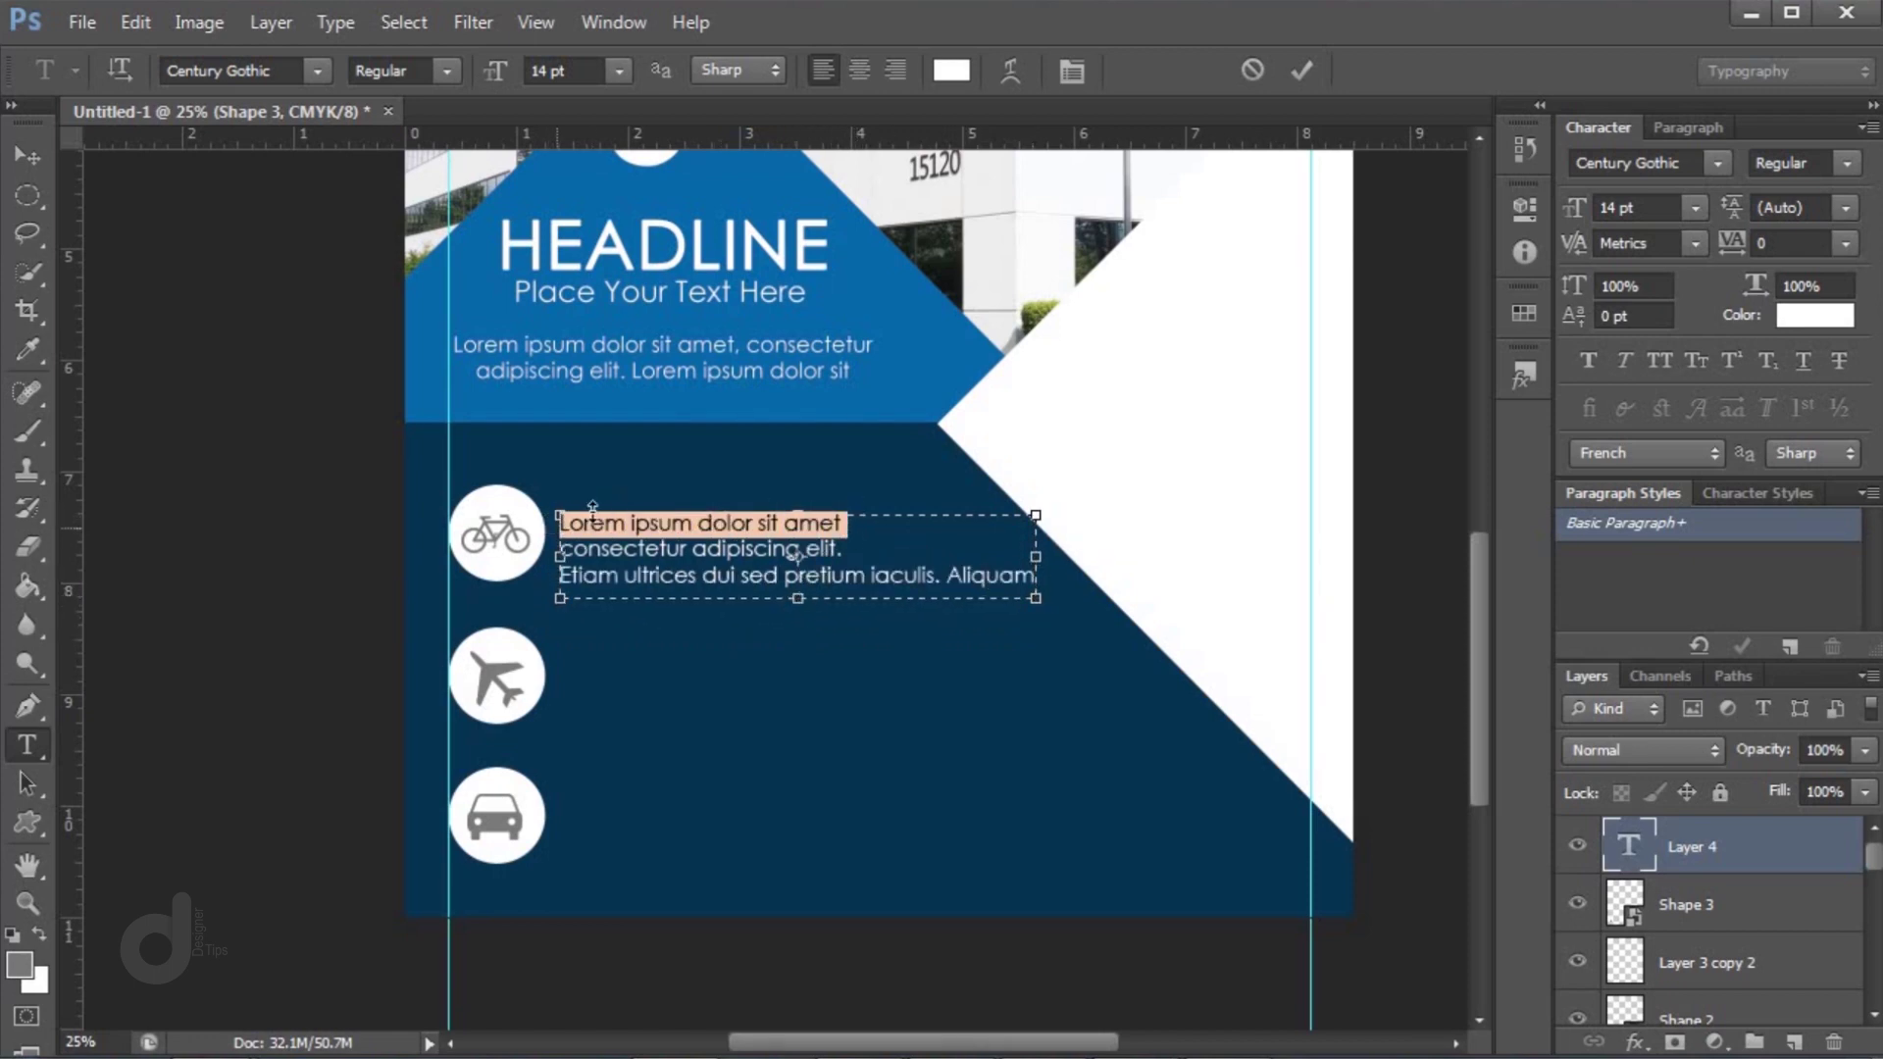
click(619, 70)
click(627, 71)
drag(842, 523, 558, 523)
click(446, 70)
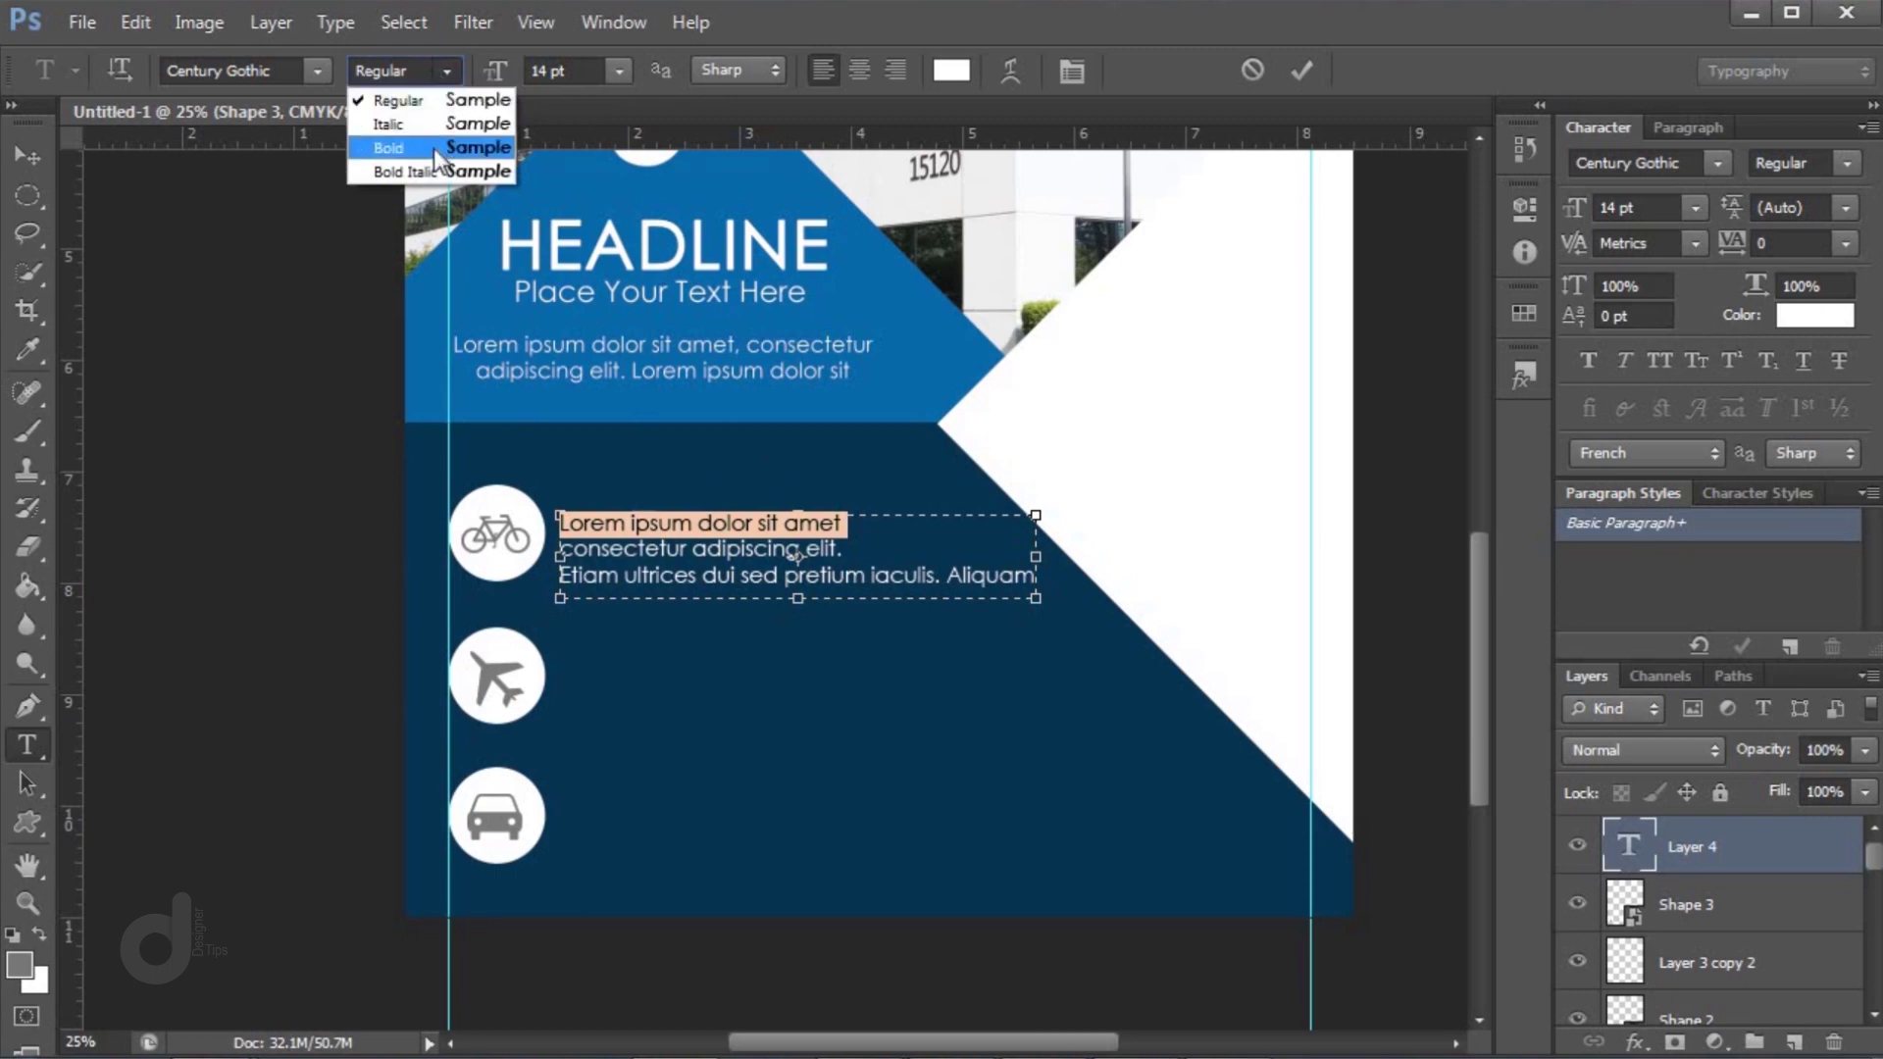
click(434, 149)
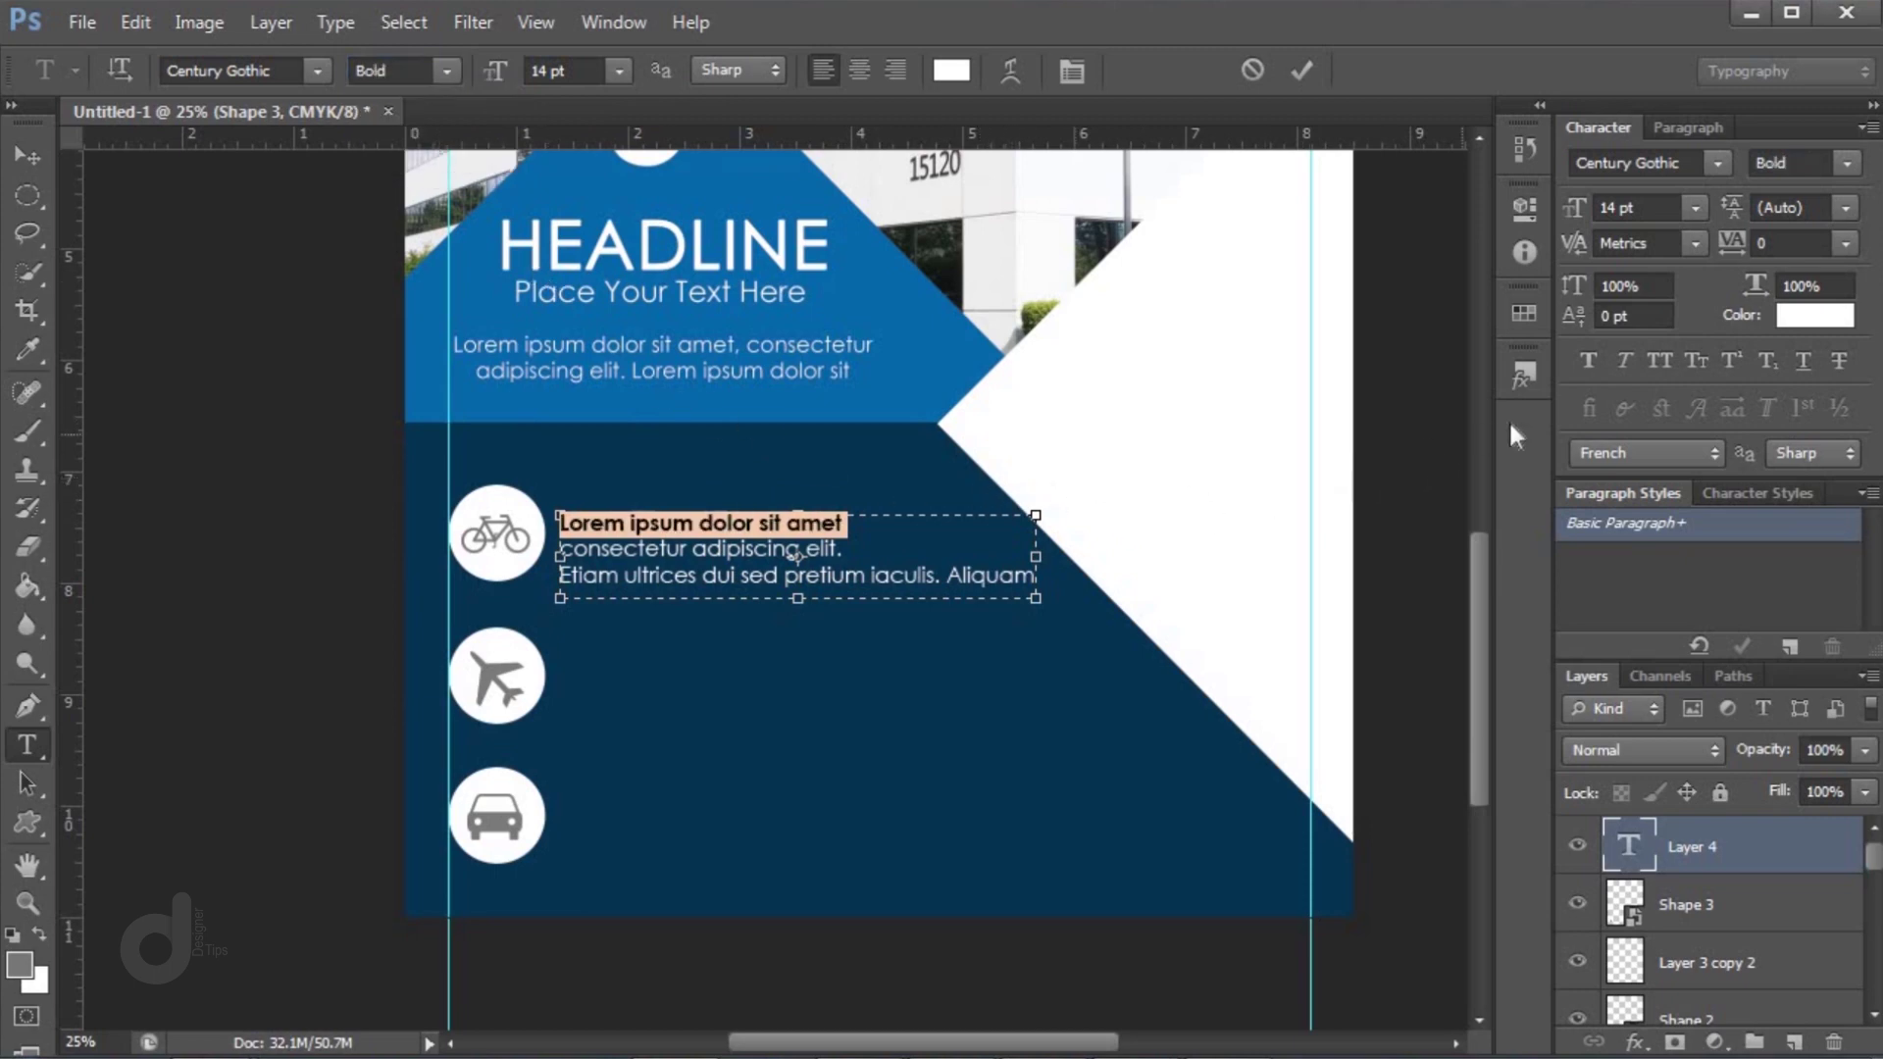
click(1660, 360)
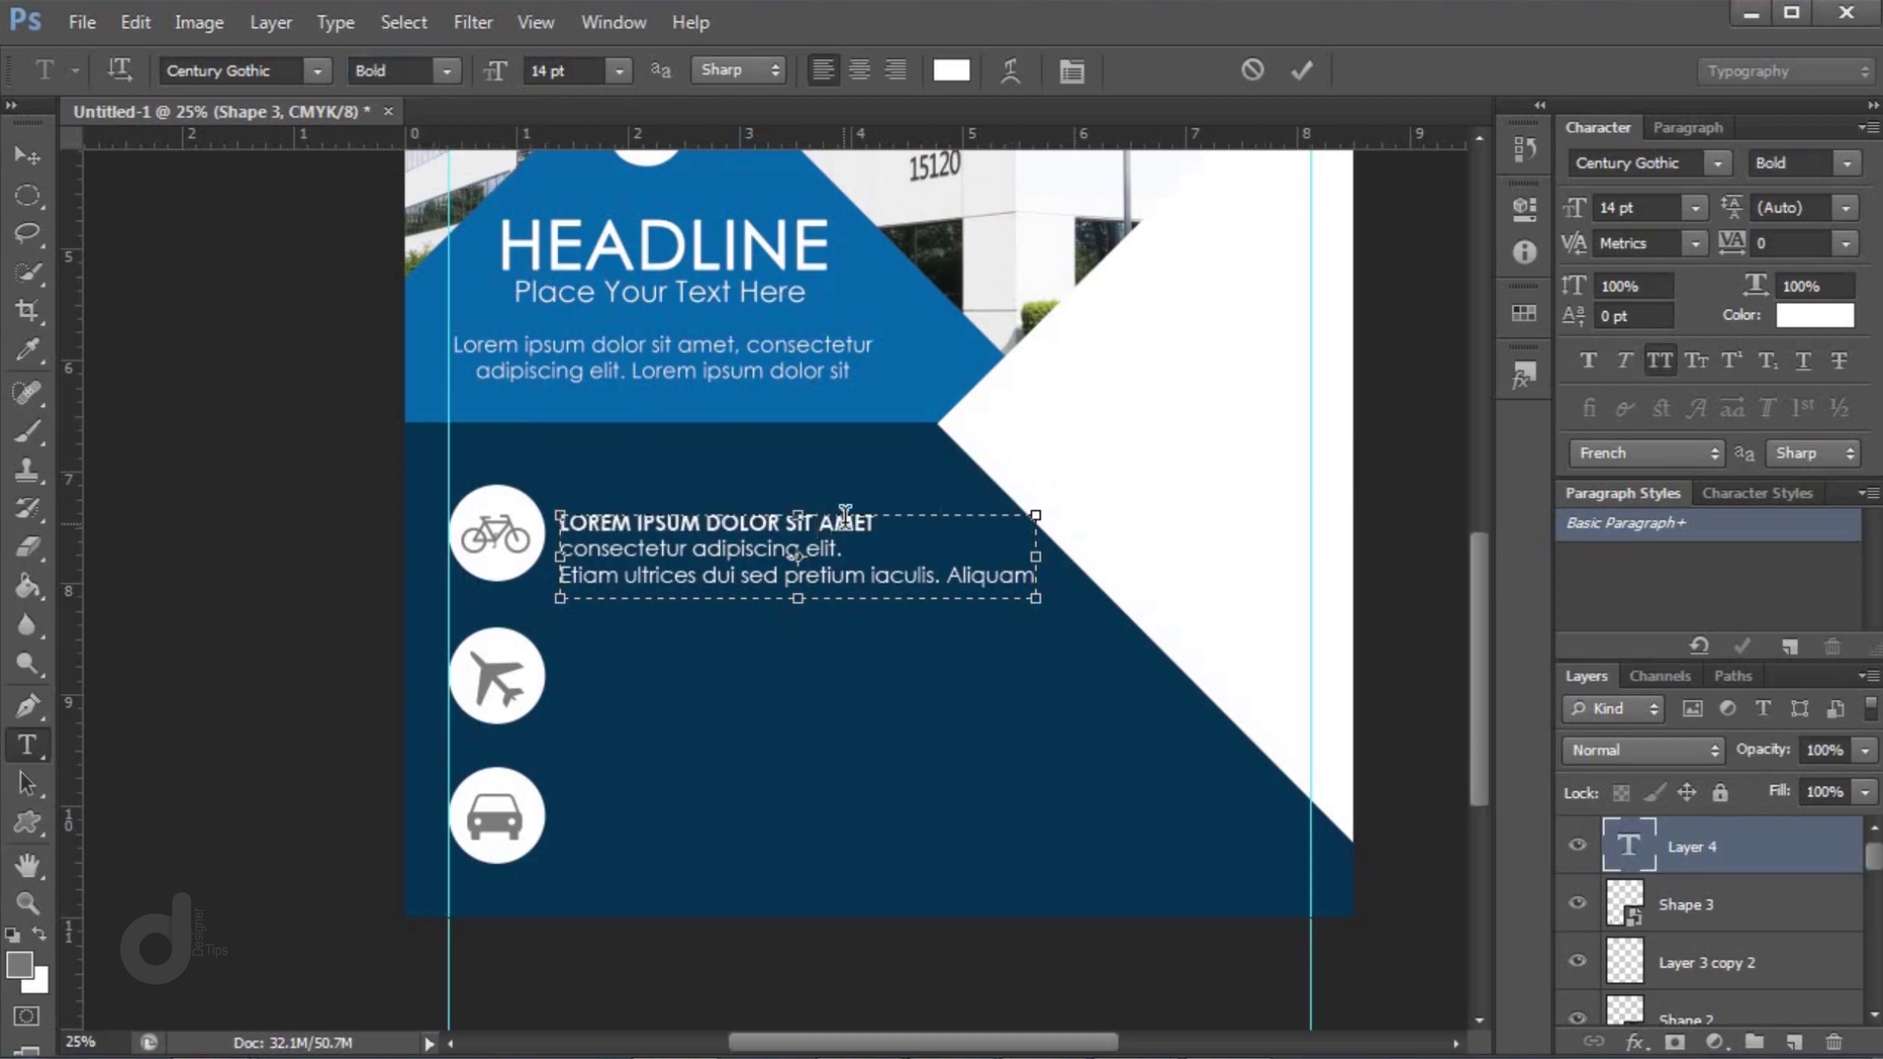
click(26, 153)
drag(606, 550, 799, 676)
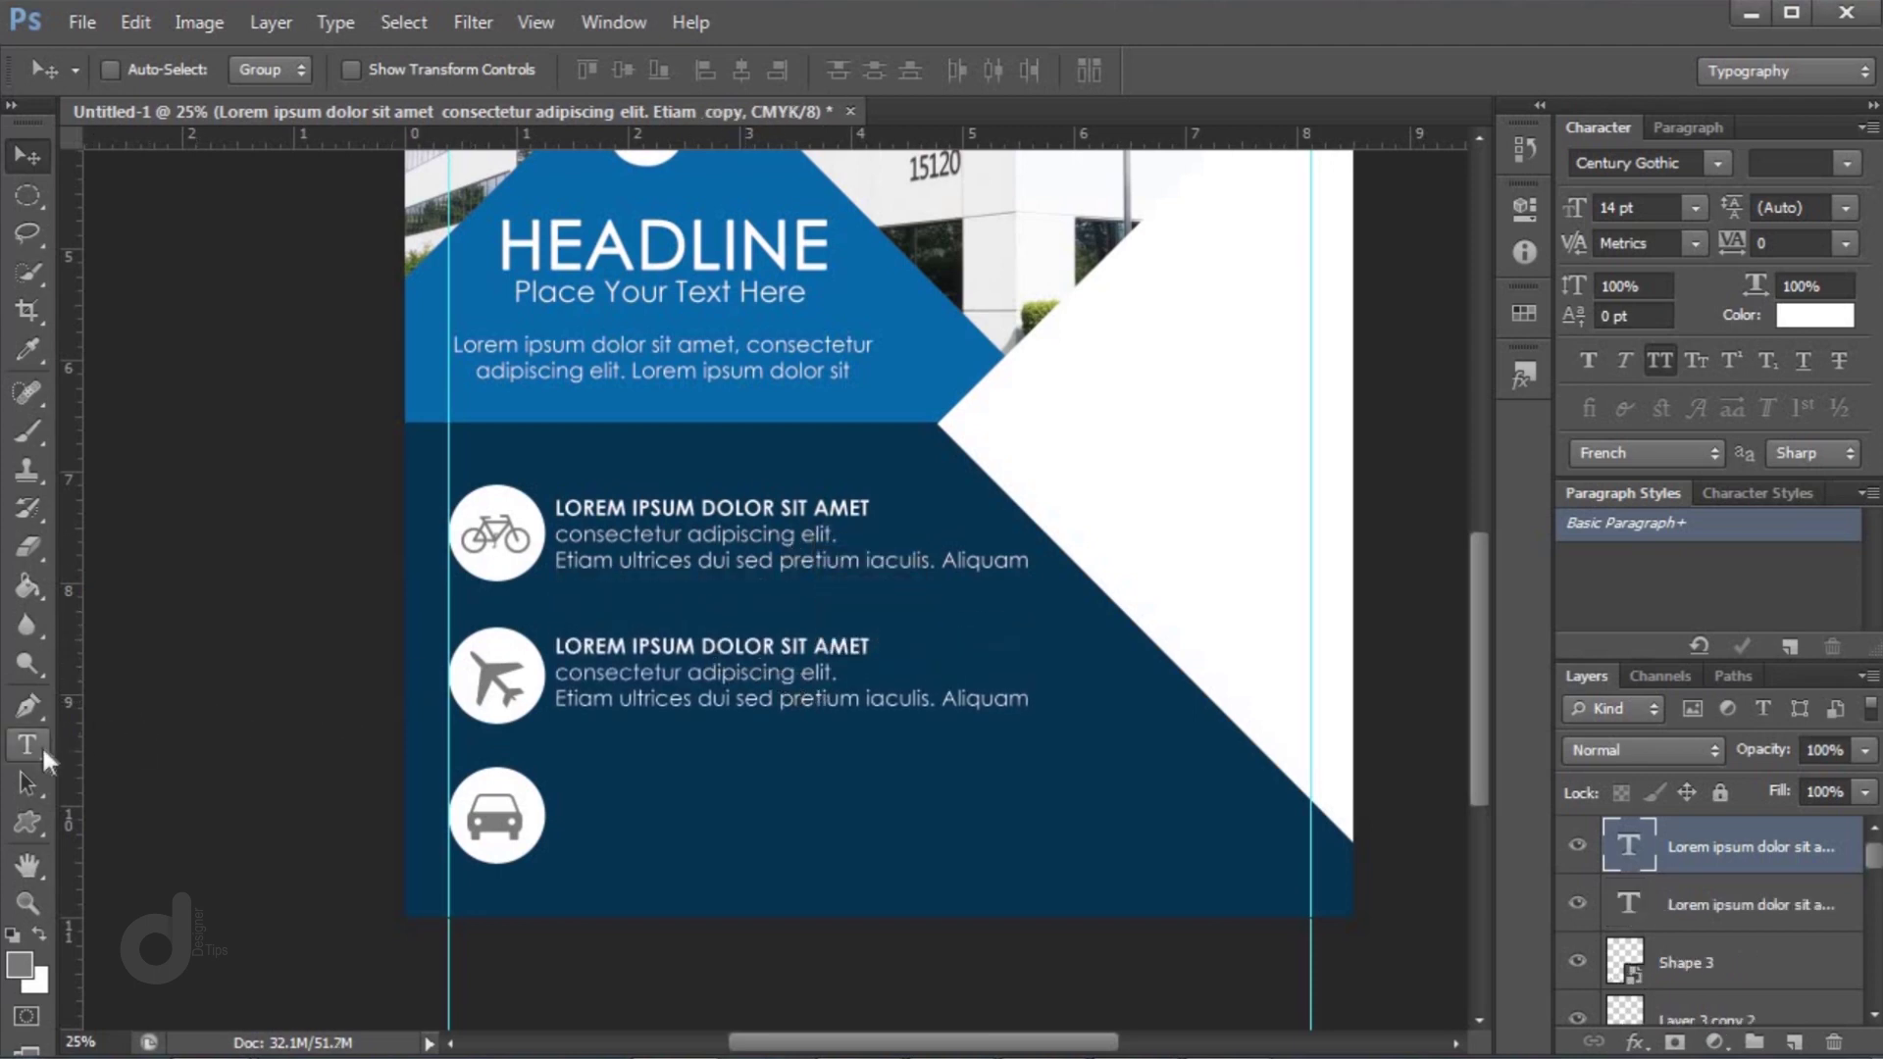
Narrow the plane item's text box so it wraps into four lines
click(43, 757)
click(791, 684)
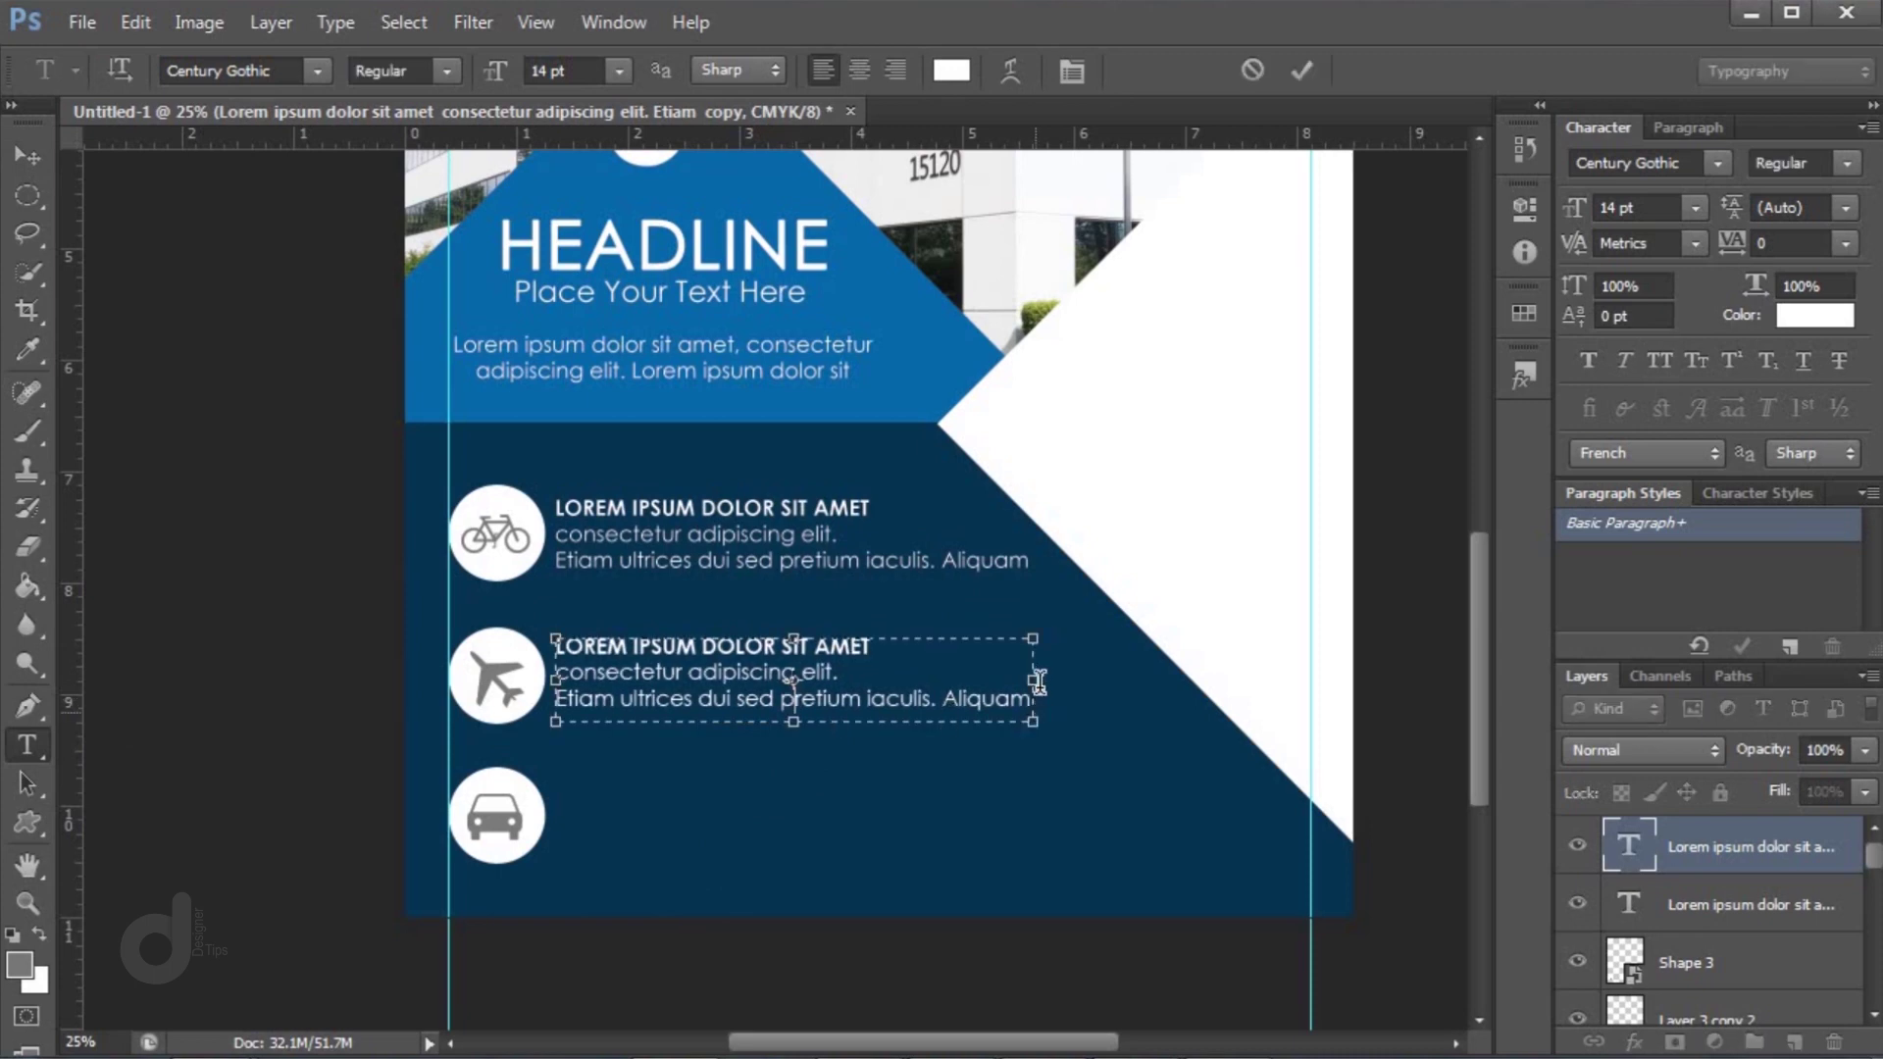
drag(1037, 691, 885, 696)
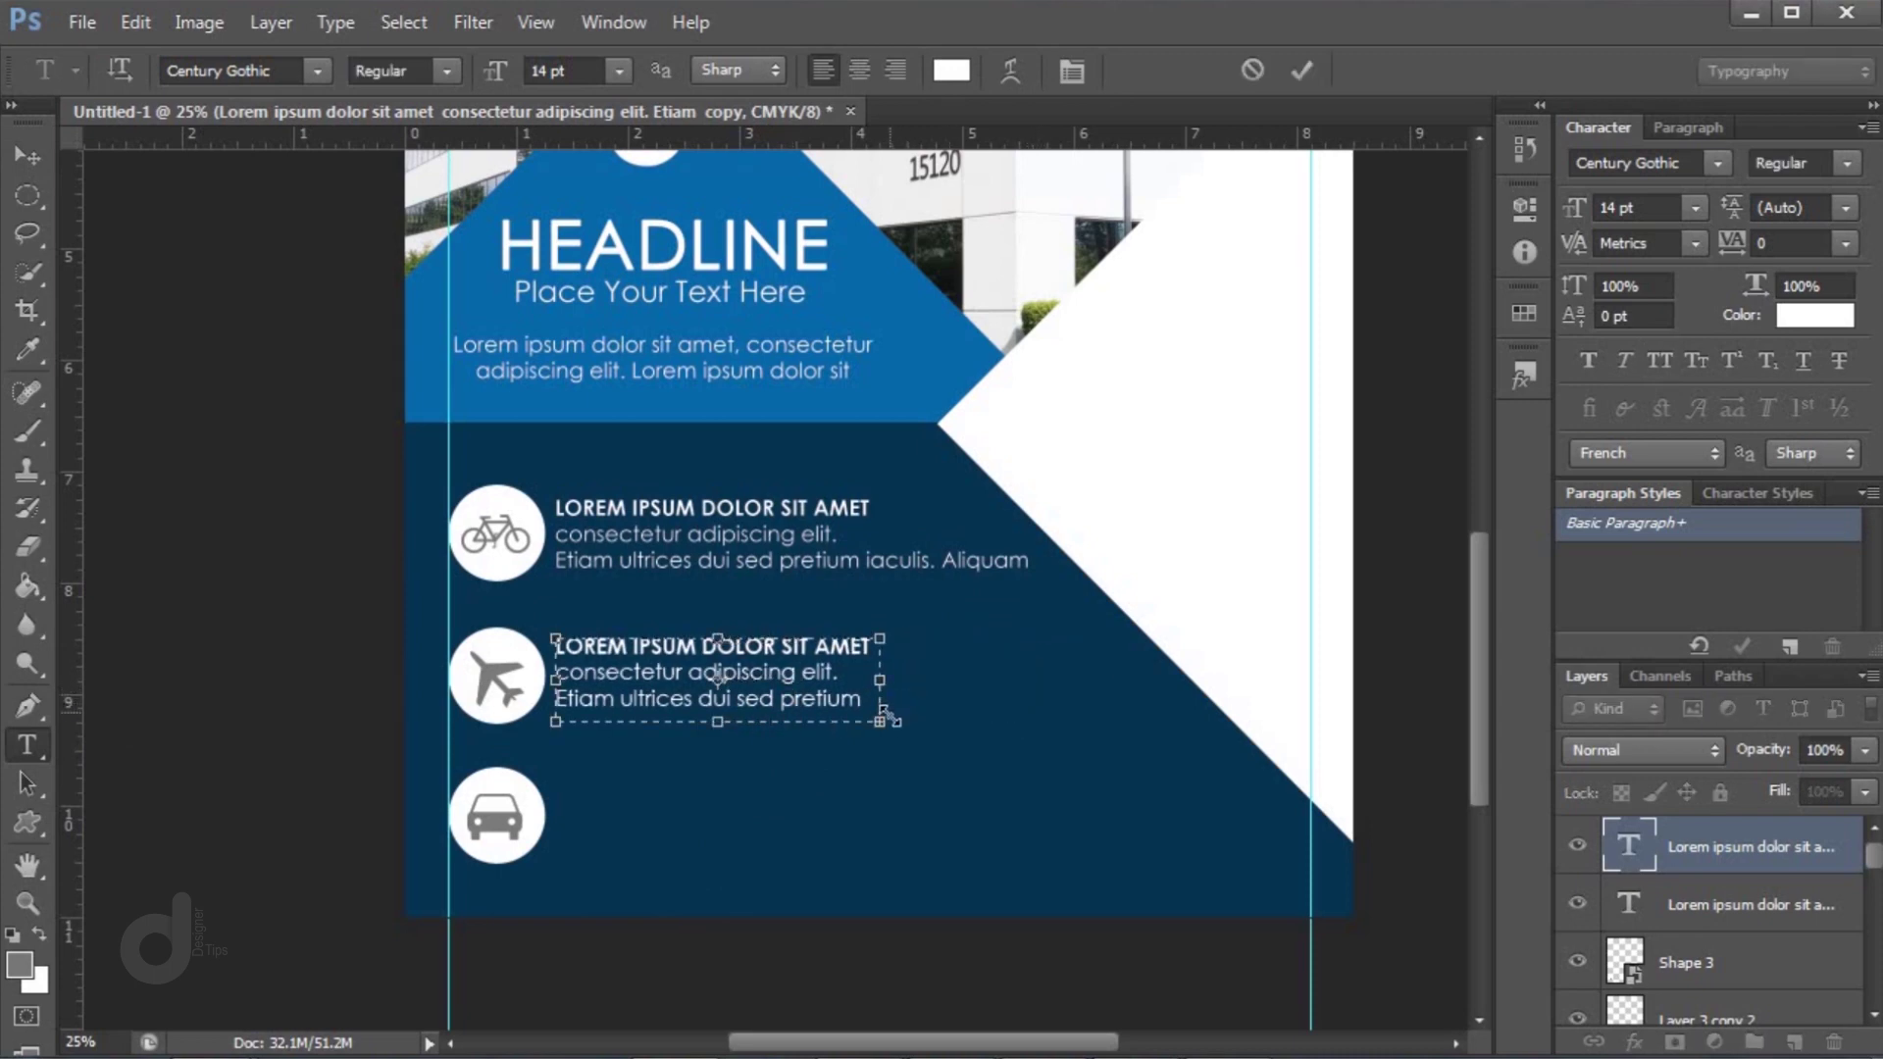
drag(717, 722, 715, 759)
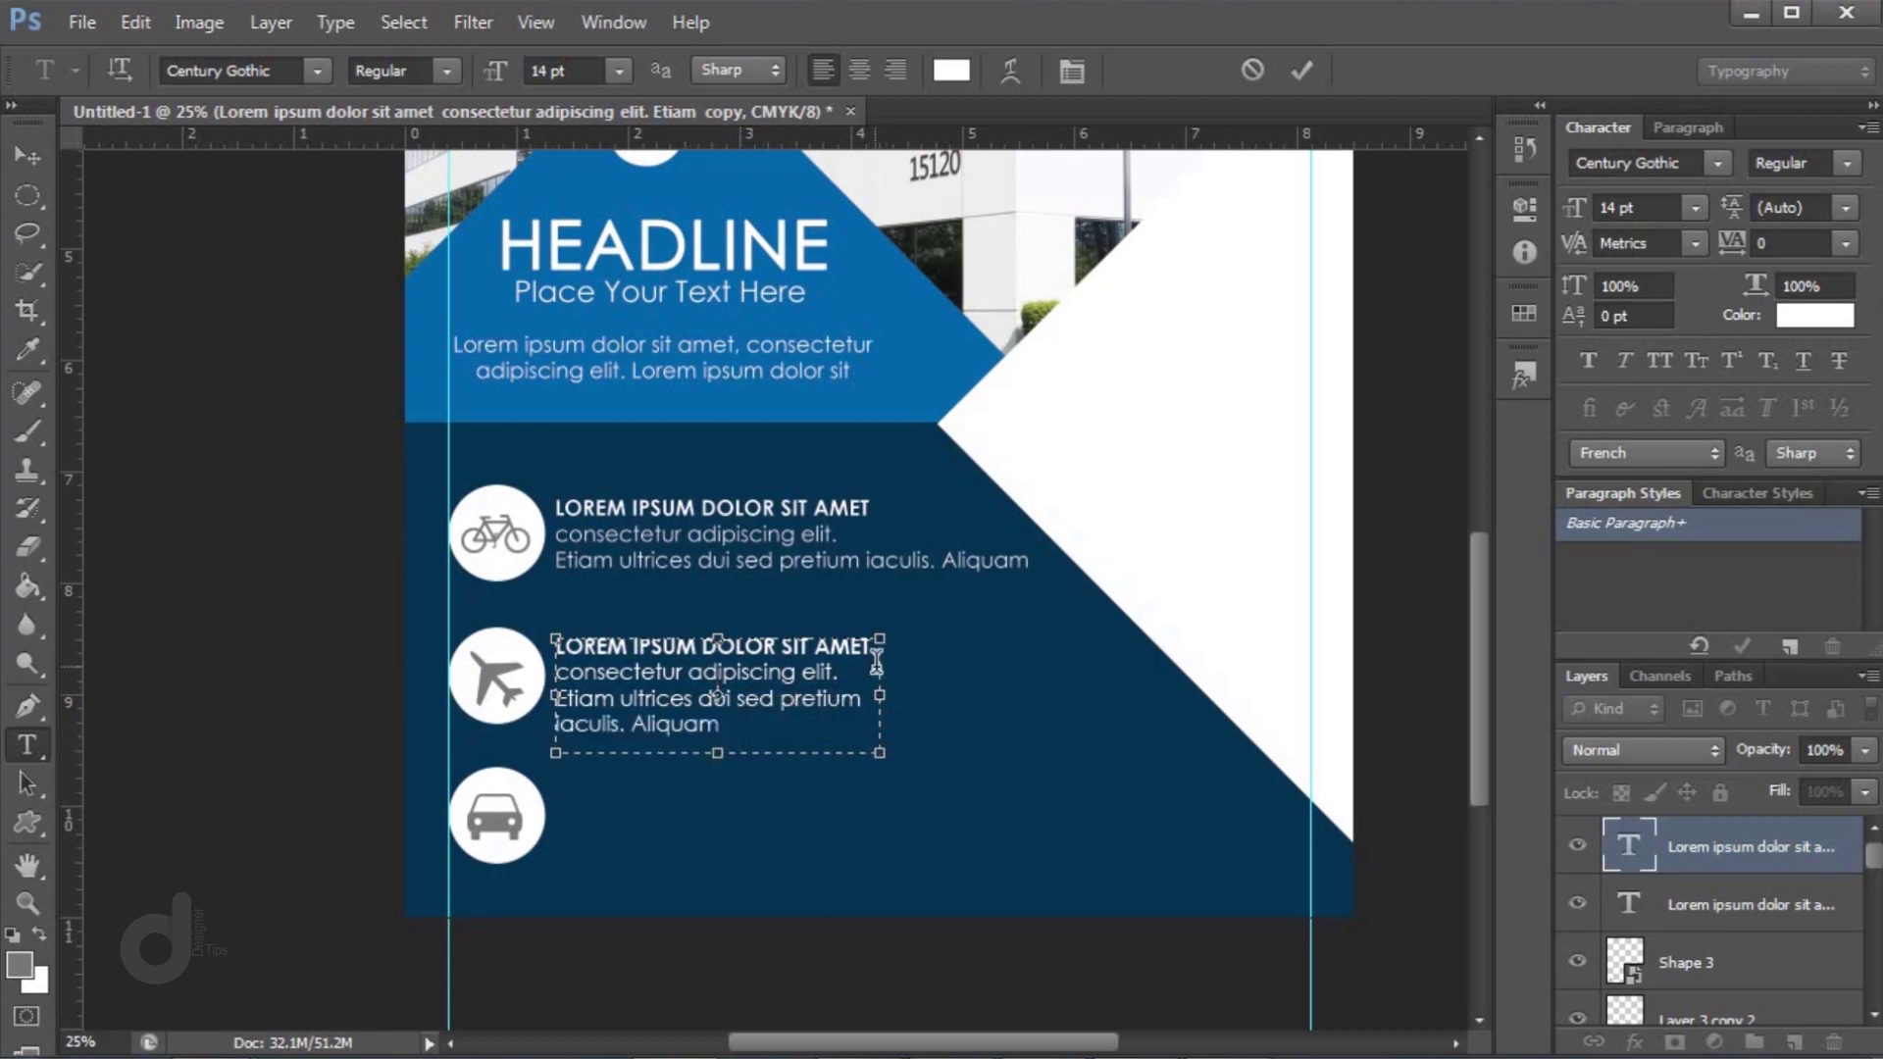
click(29, 155)
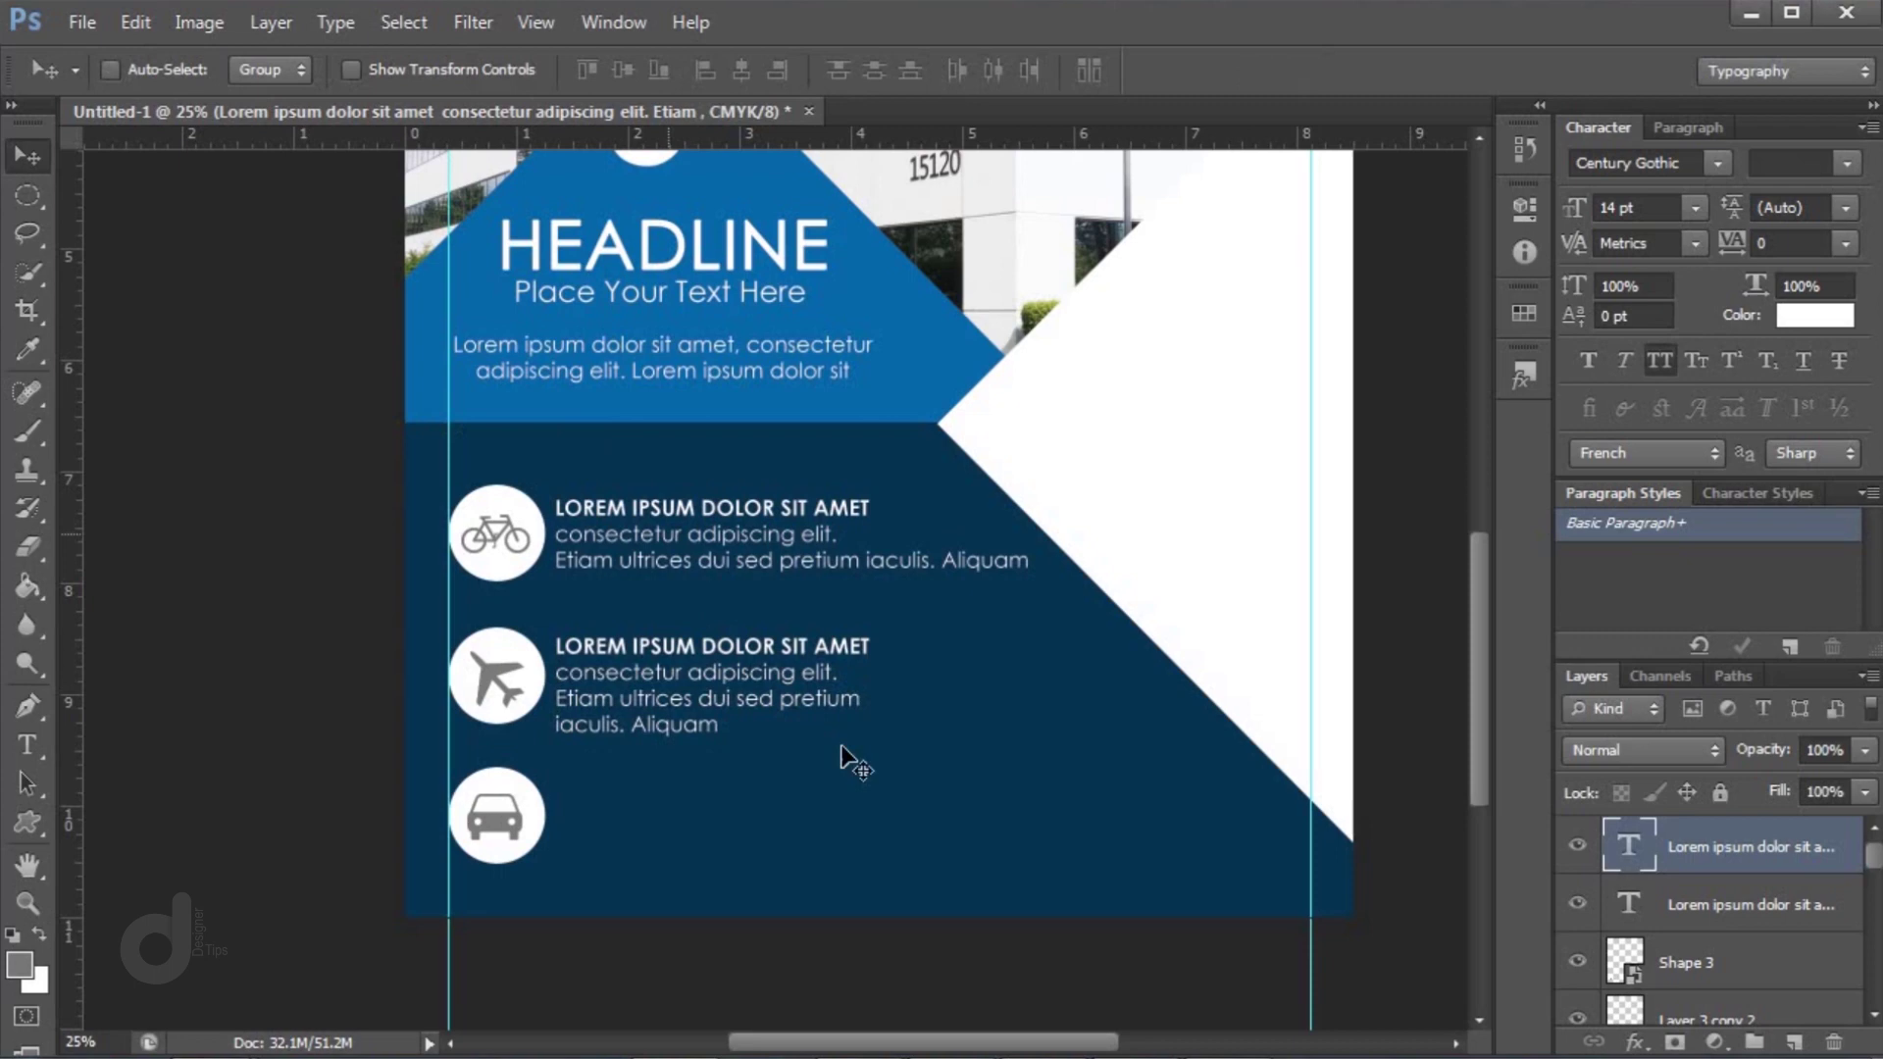
Alt-drag a copy of the text beside the car icon and nudge the plane text upward
drag(767, 698, 758, 830)
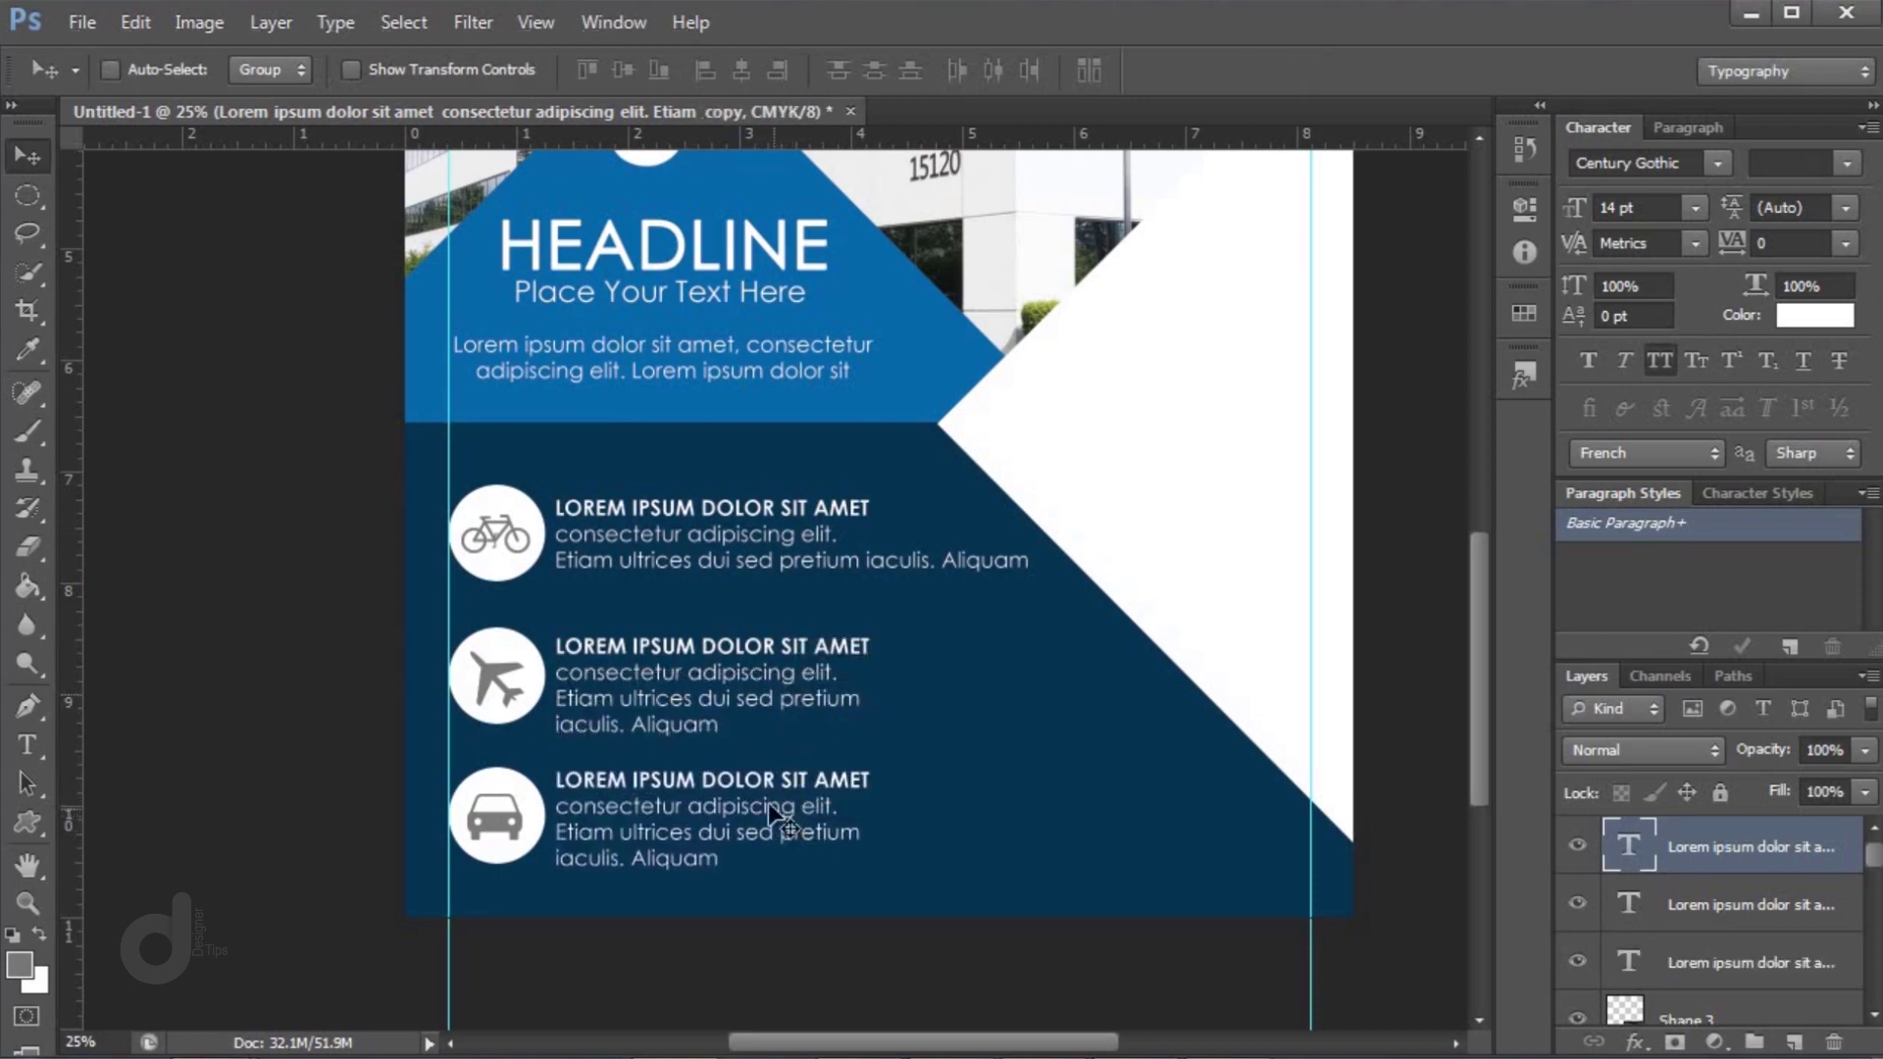
right_click(684, 652)
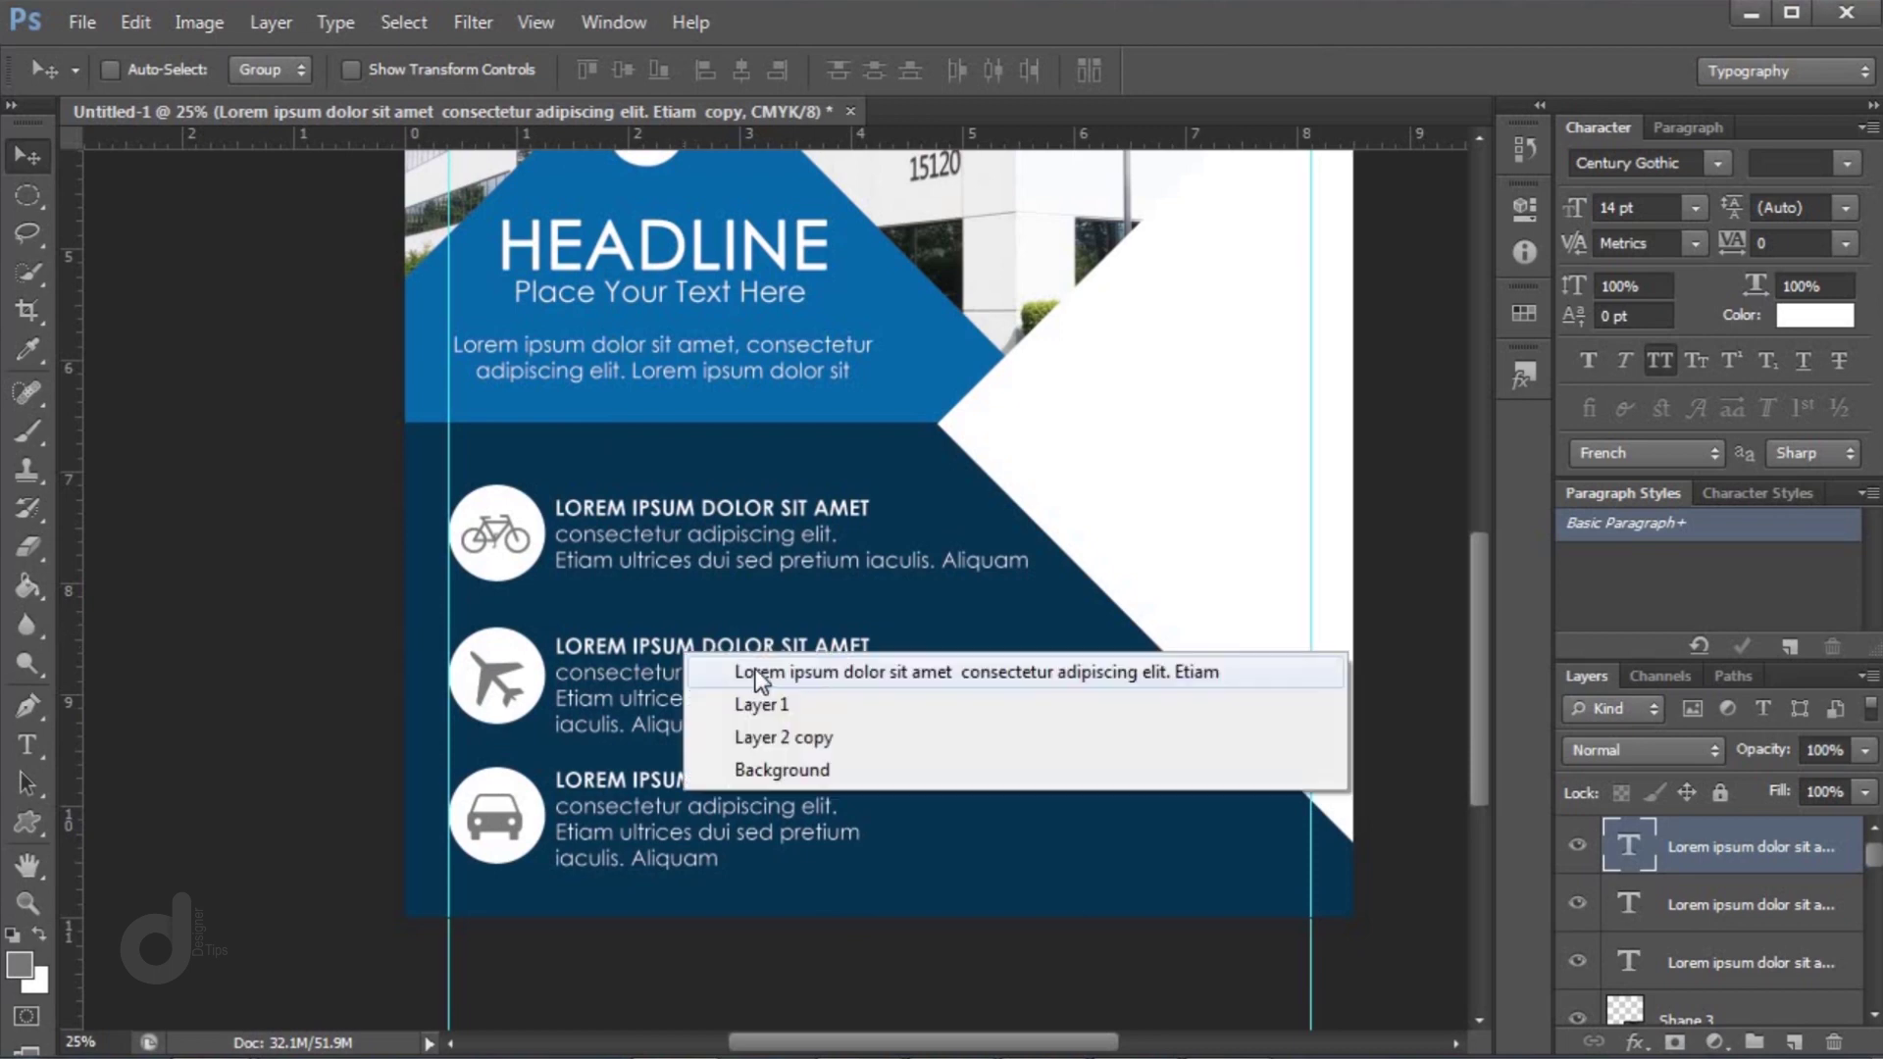
click(760, 673)
key(shift+Up)
key(shift+Up)
key(shift+Up)
key(shift+Up)
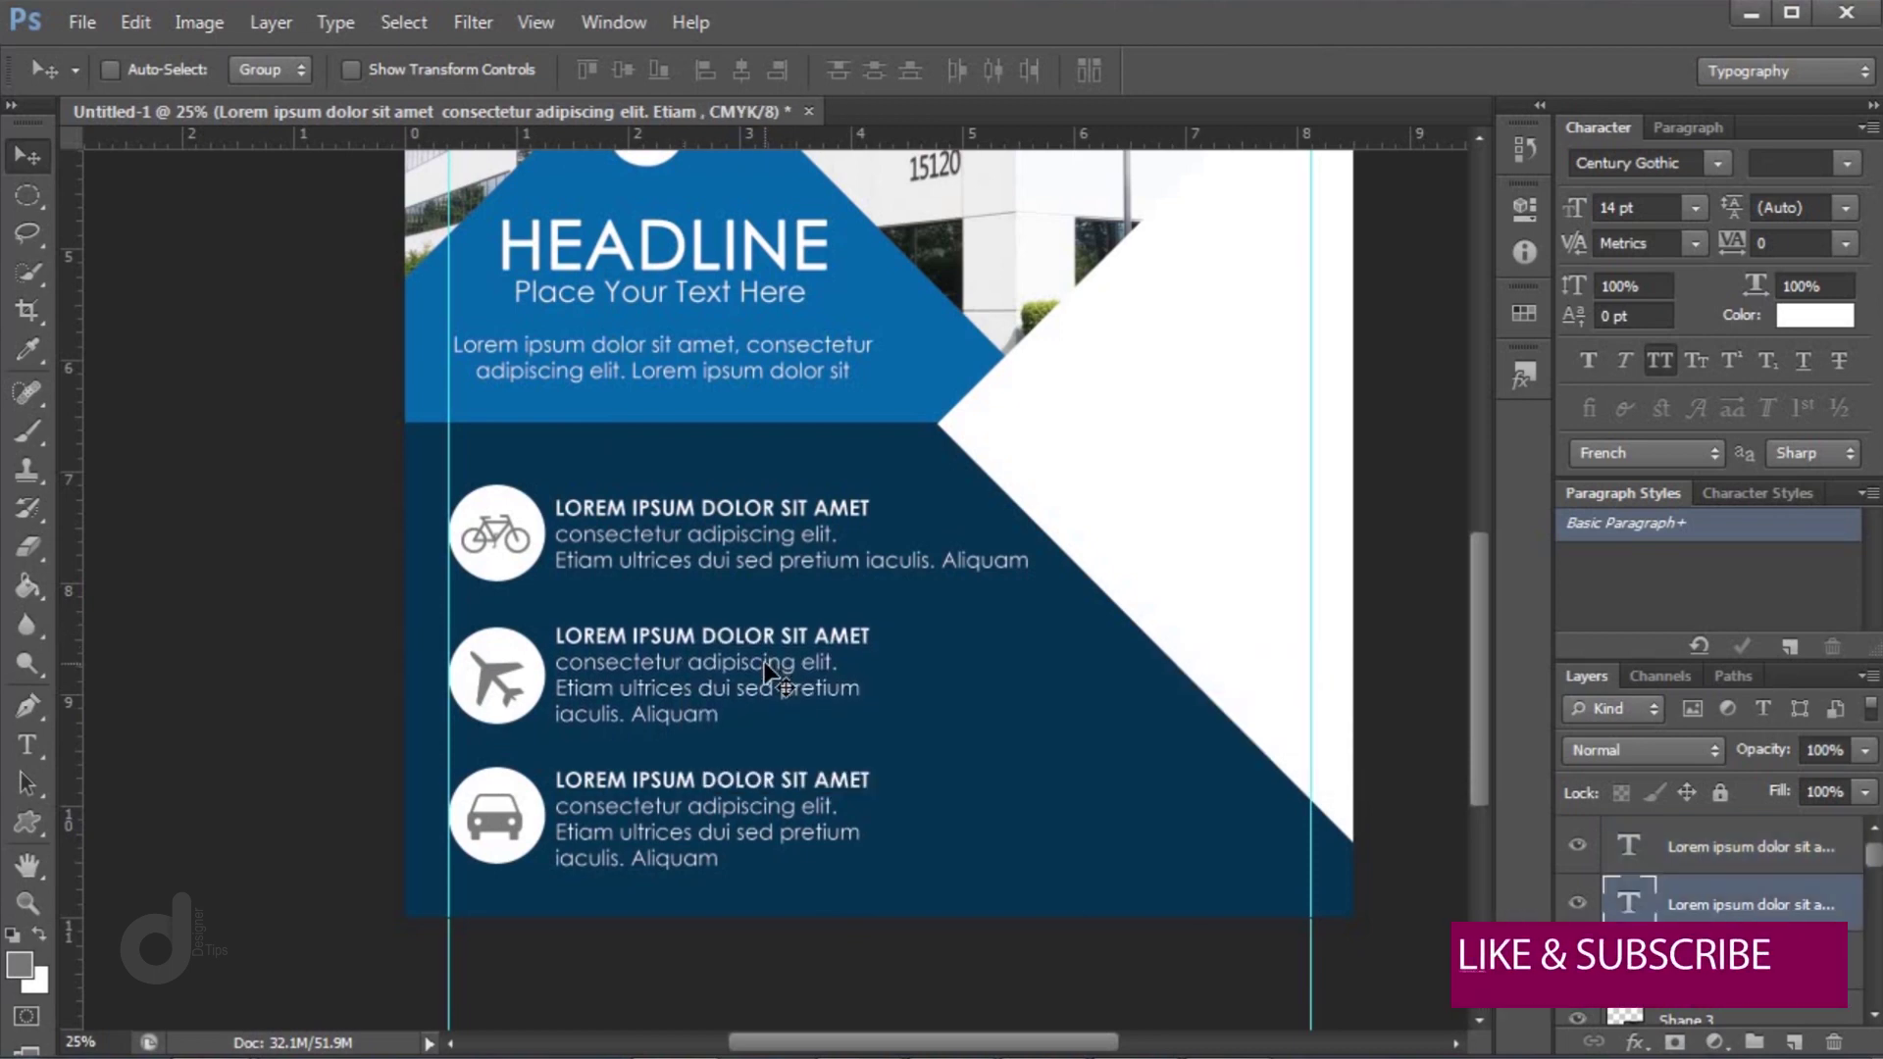
key(shift+Up)
Nudge the plane icon with its circle and the car row text up to align the rows
right_click(535, 674)
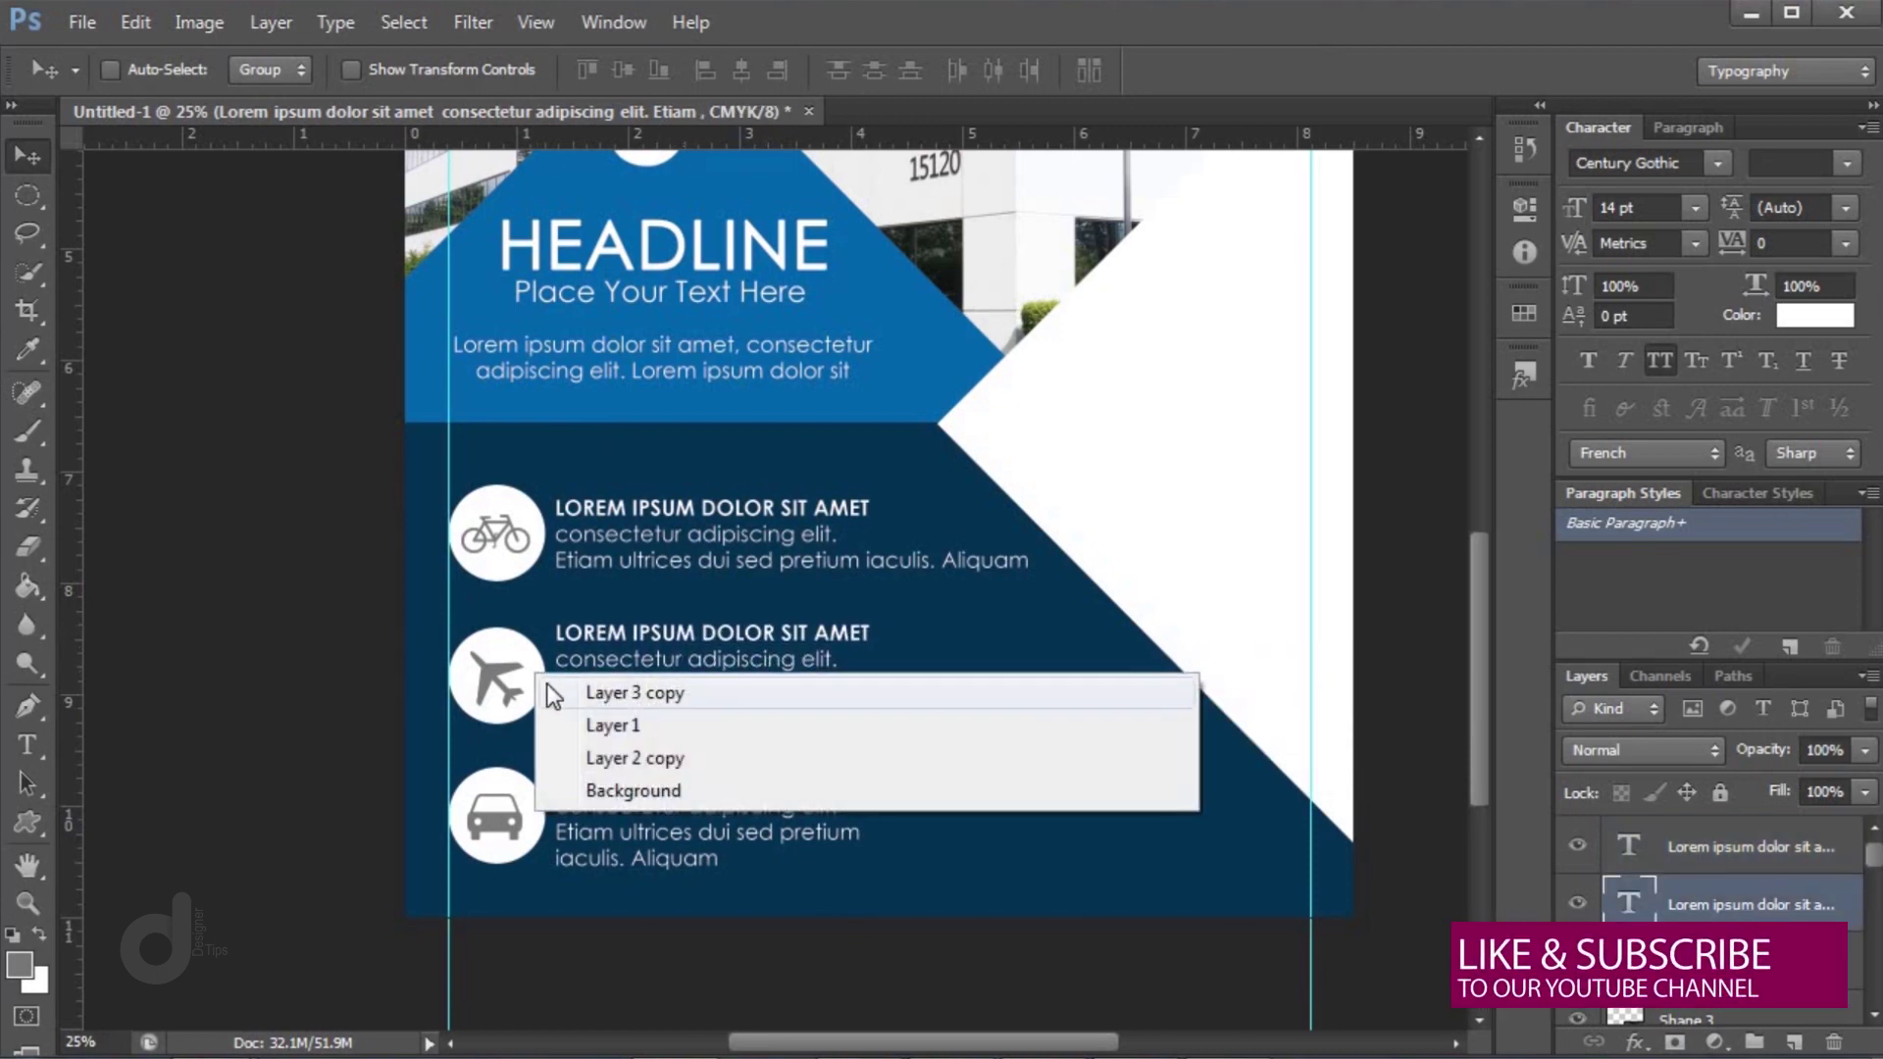
click(551, 694)
ctrl+shift+click(550, 687)
key(shift+Up)
key(shift+Up)
key(shift+Up)
key(shift+Up)
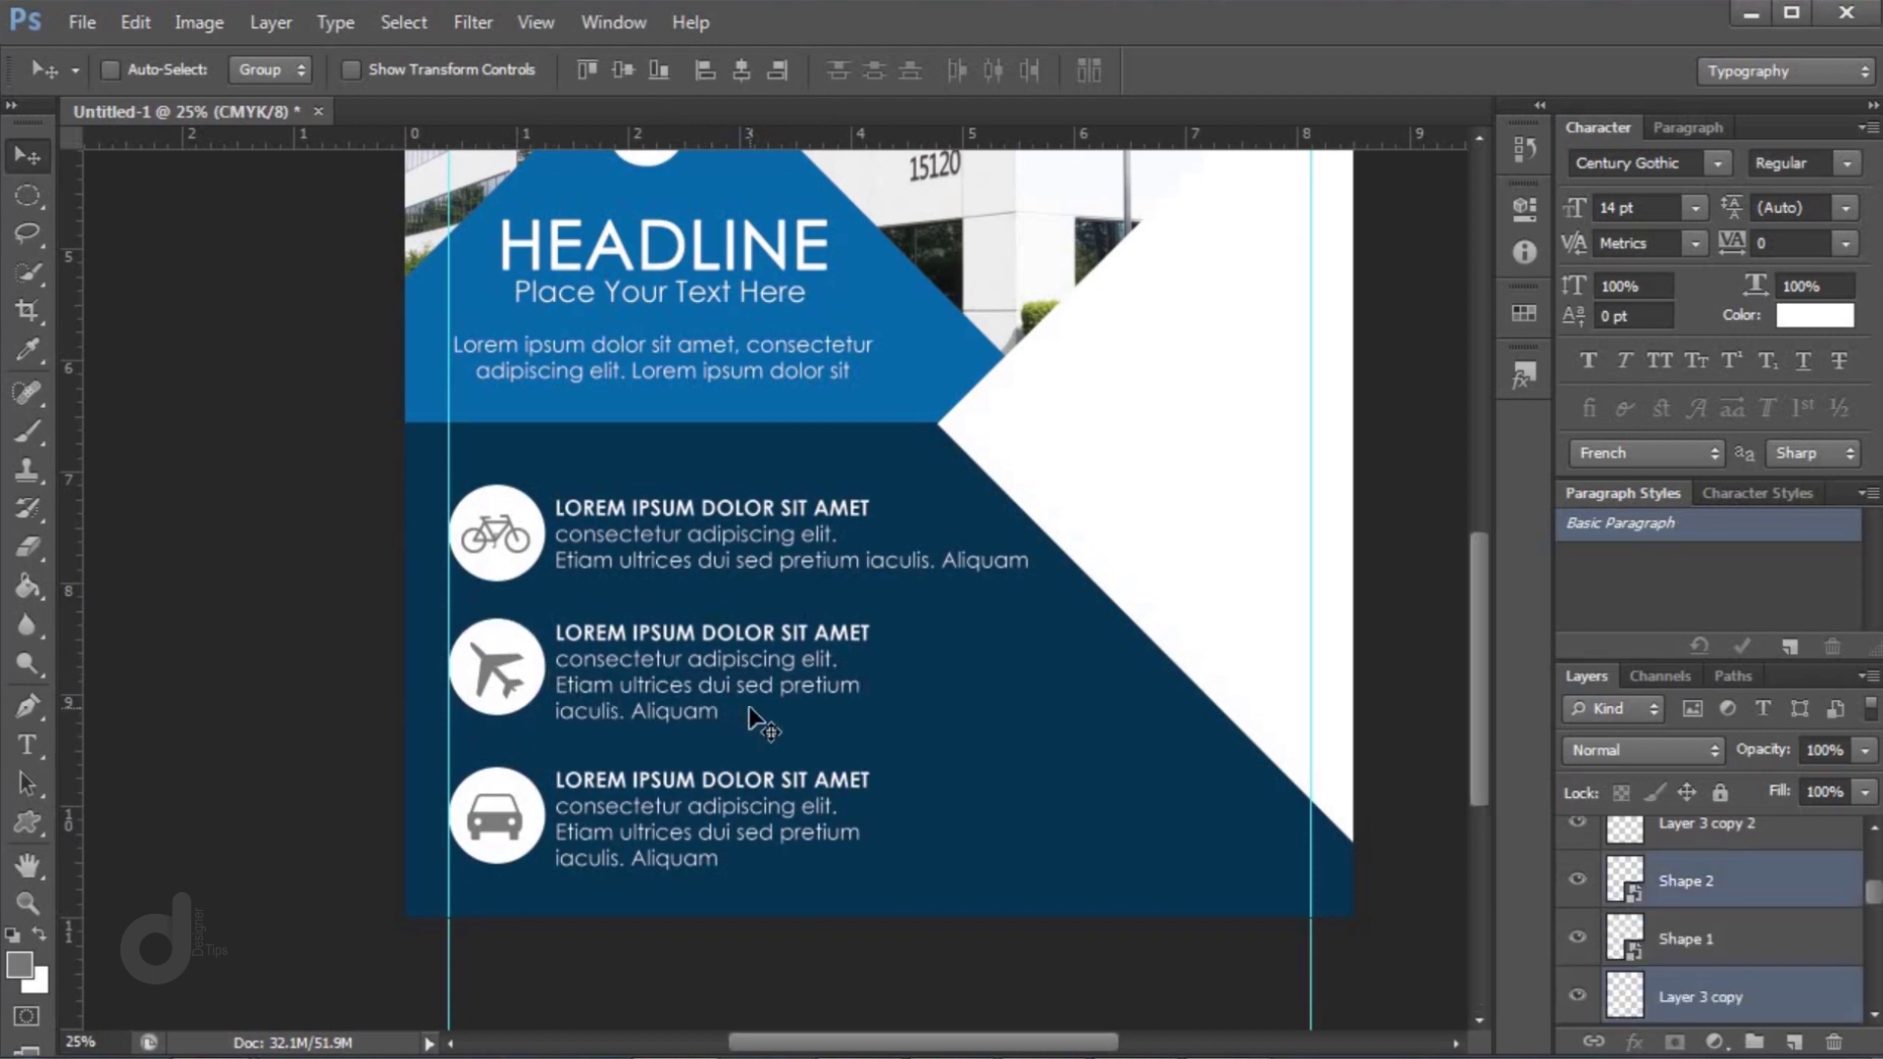
right_click(655, 802)
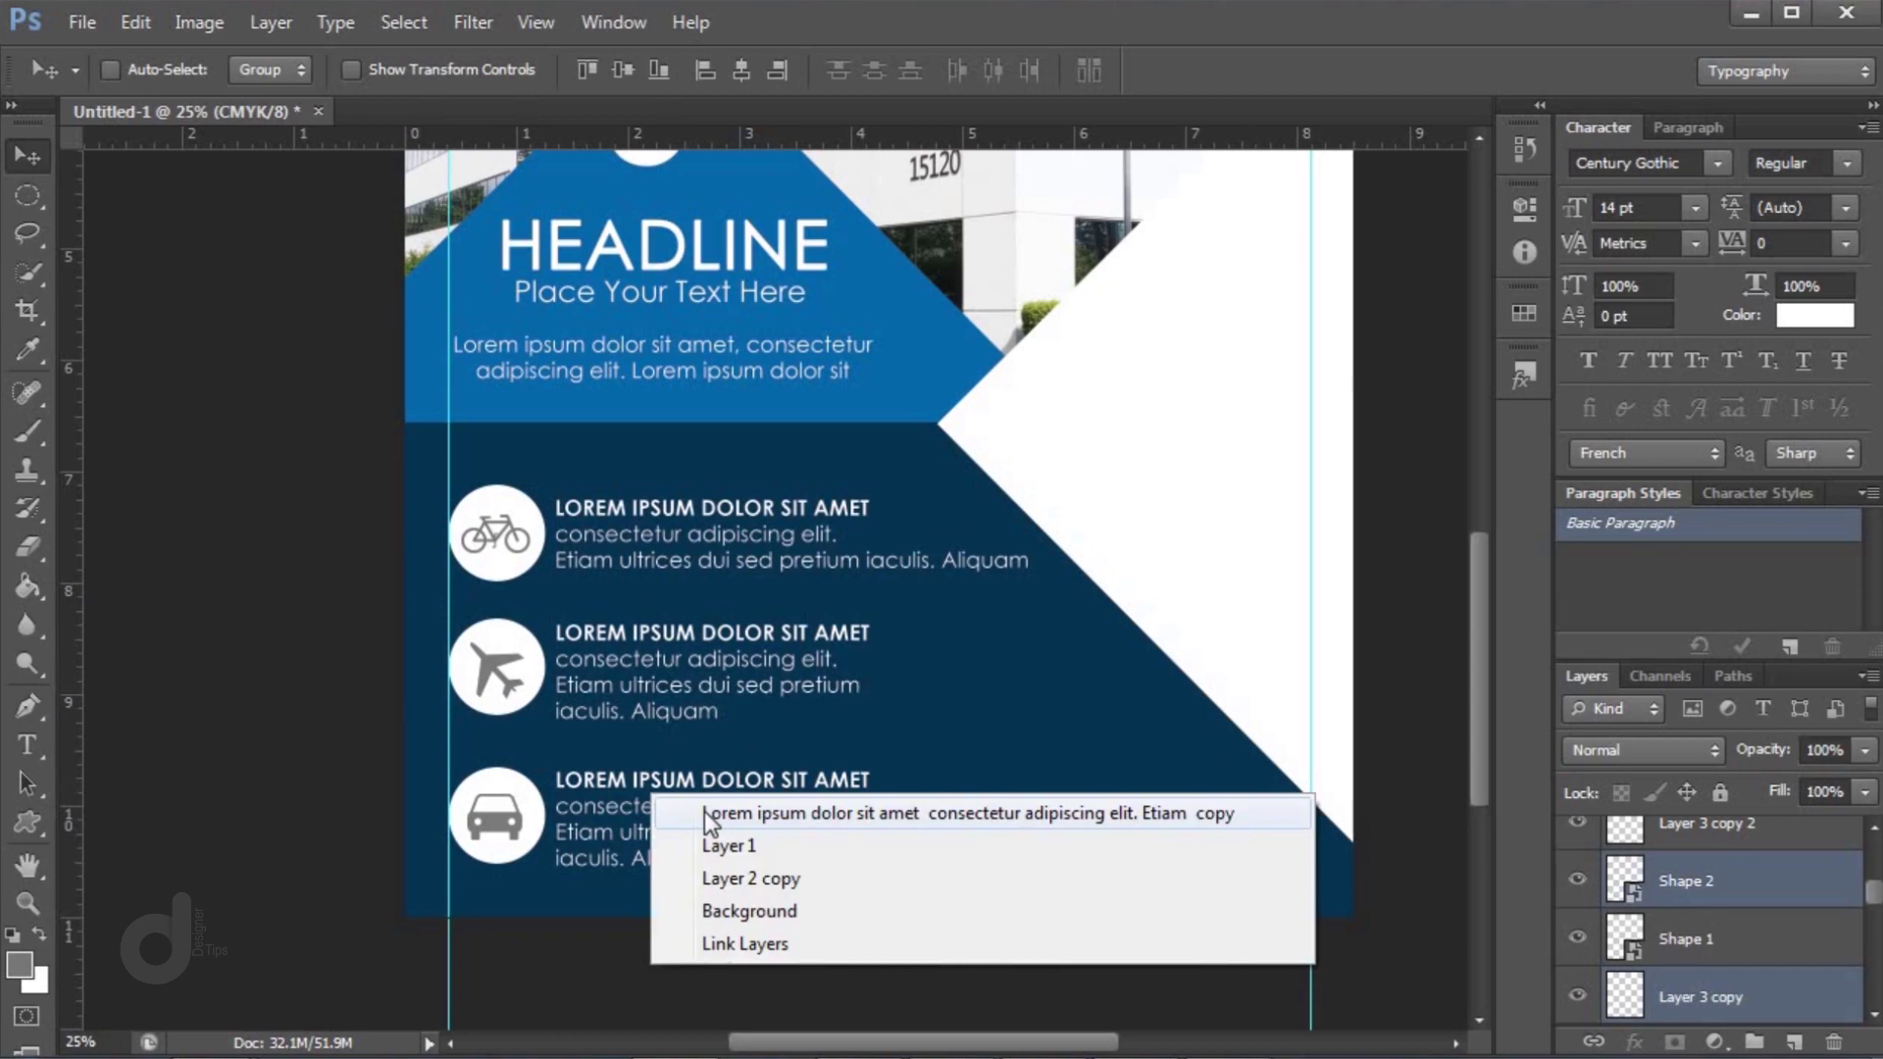
click(706, 814)
key(shift+Up)
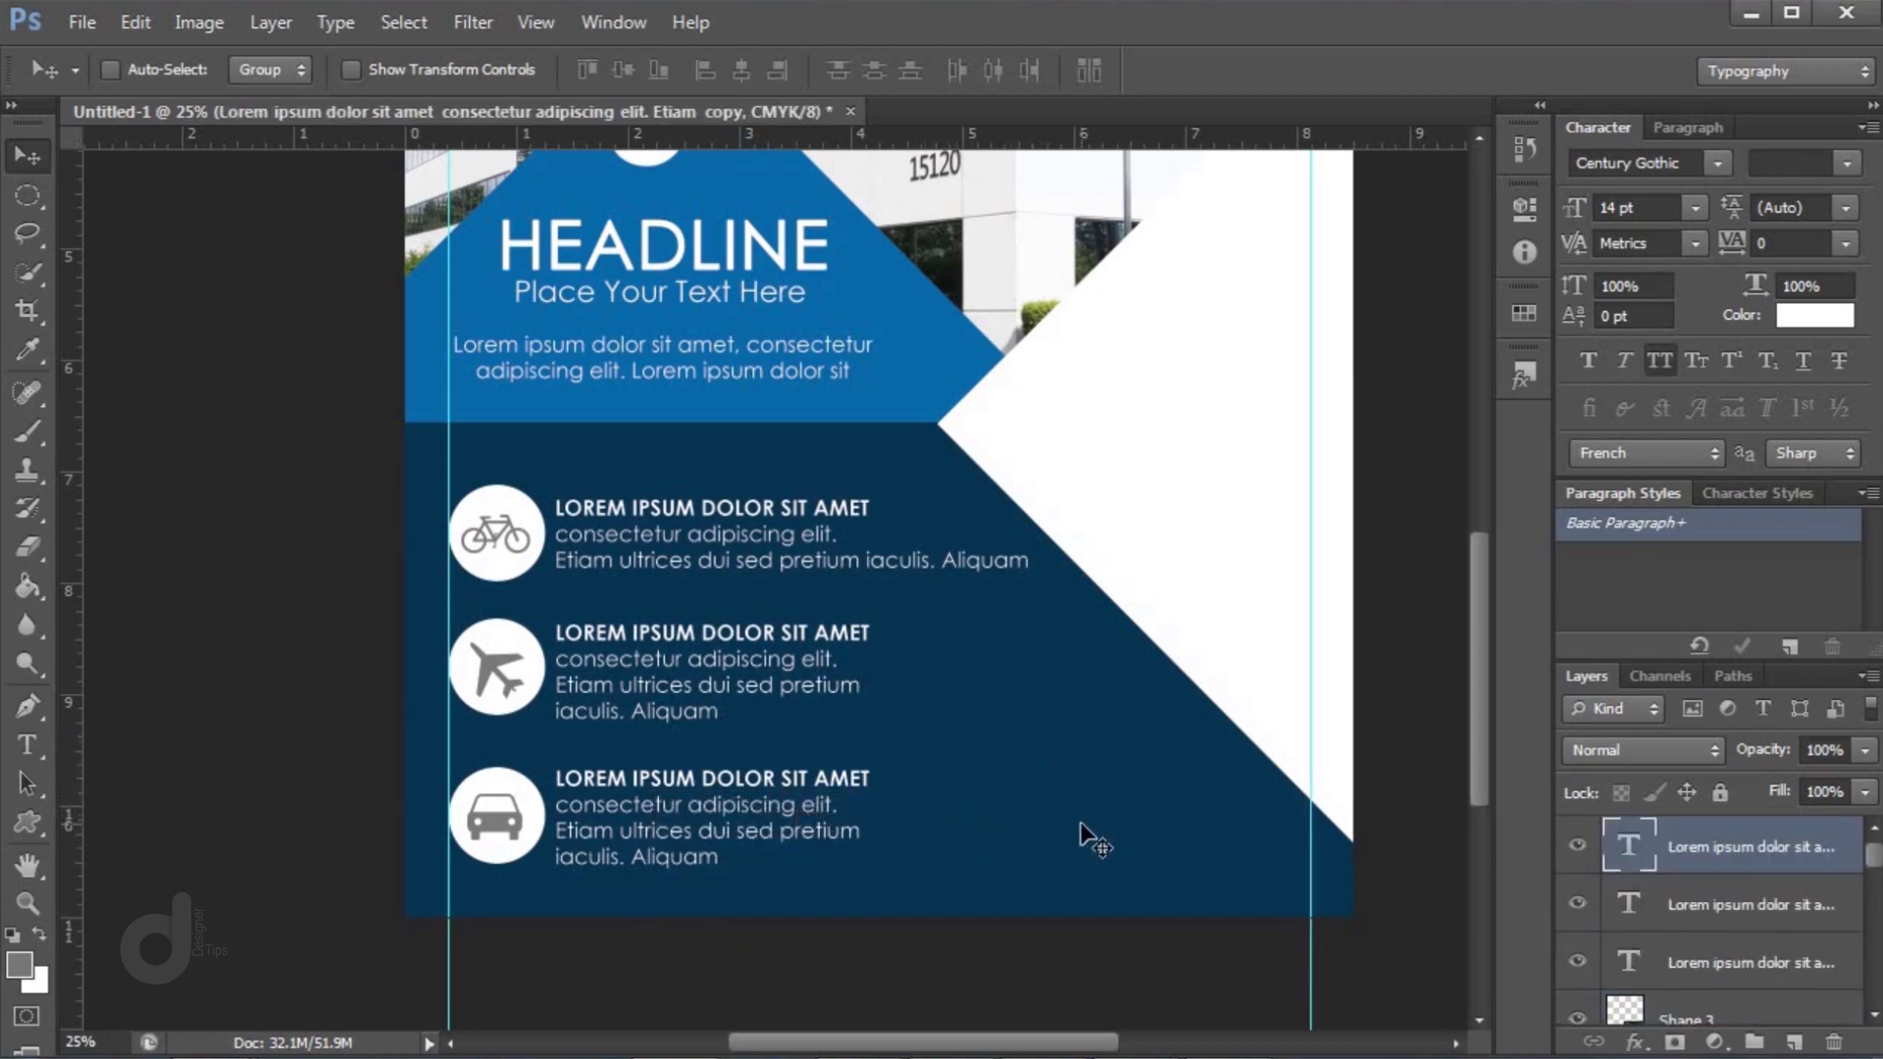
key(alt+Tab)
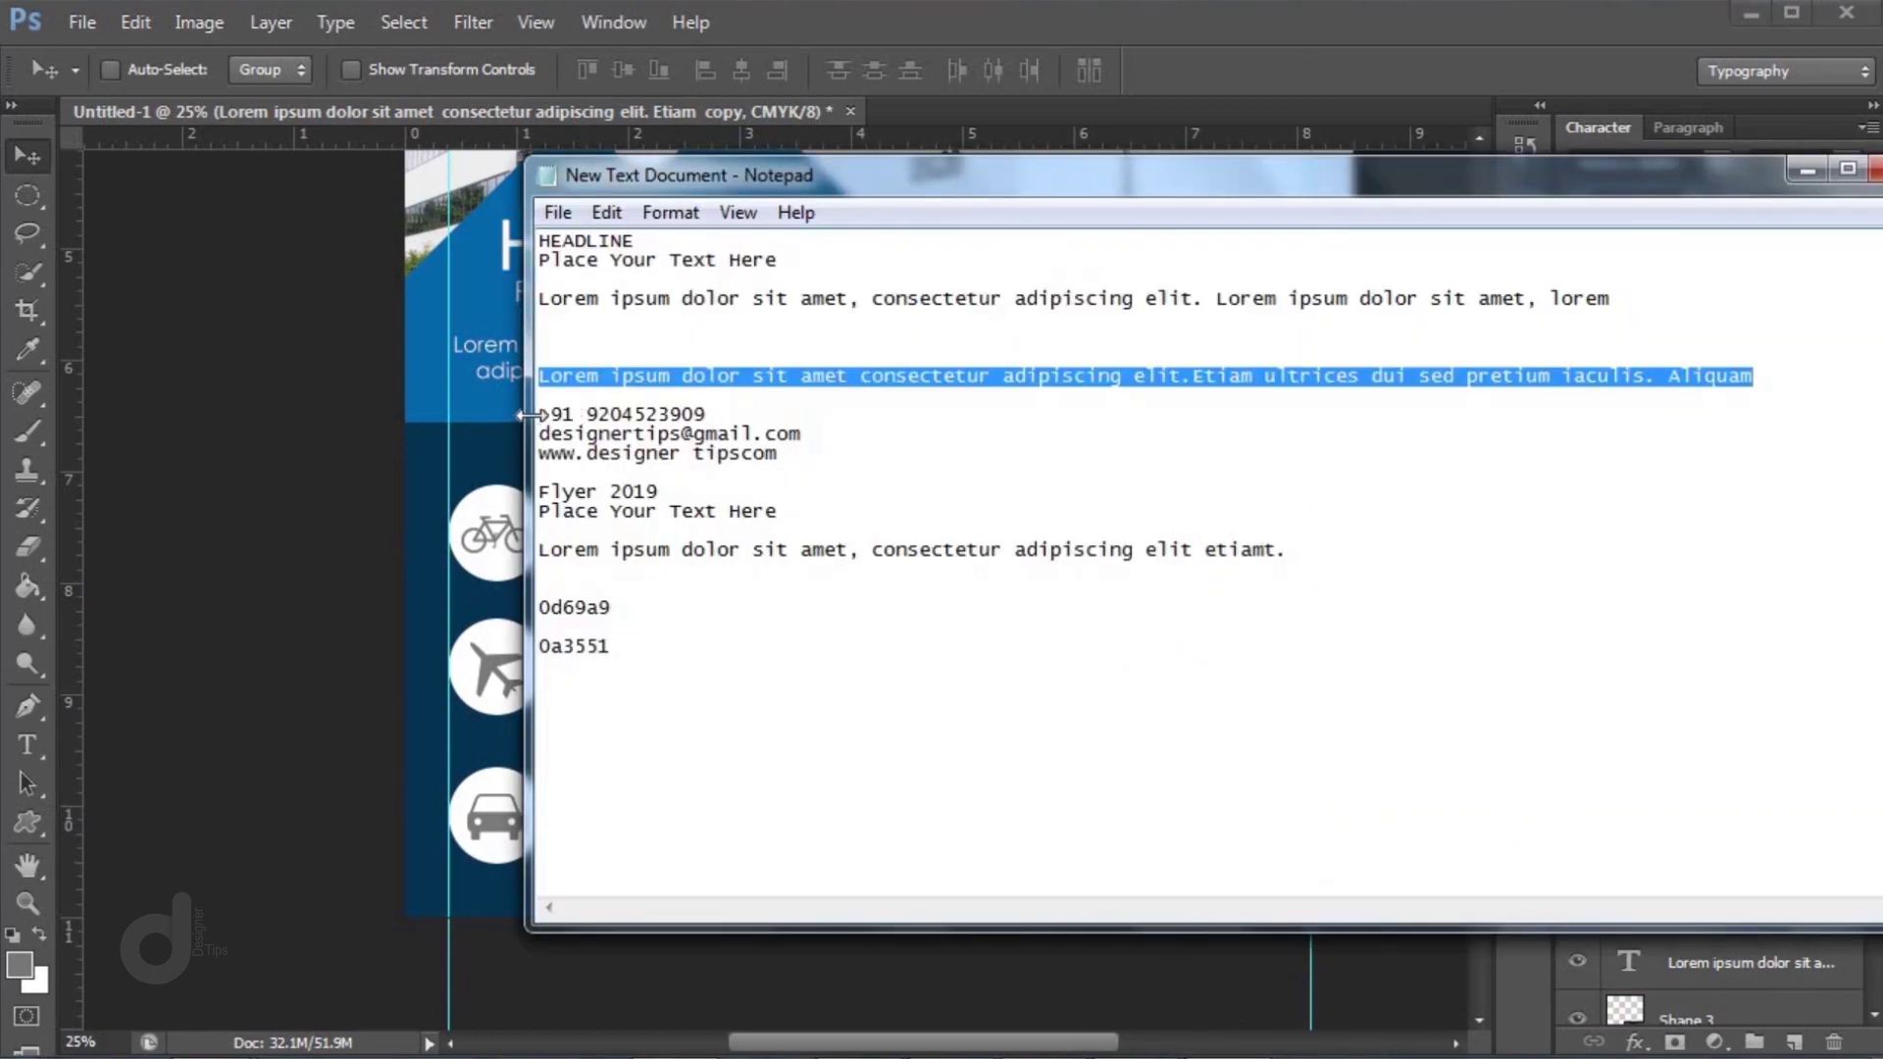
Copy the three contact lines and paste them into a text box near the lower right
drag(546, 407, 799, 449)
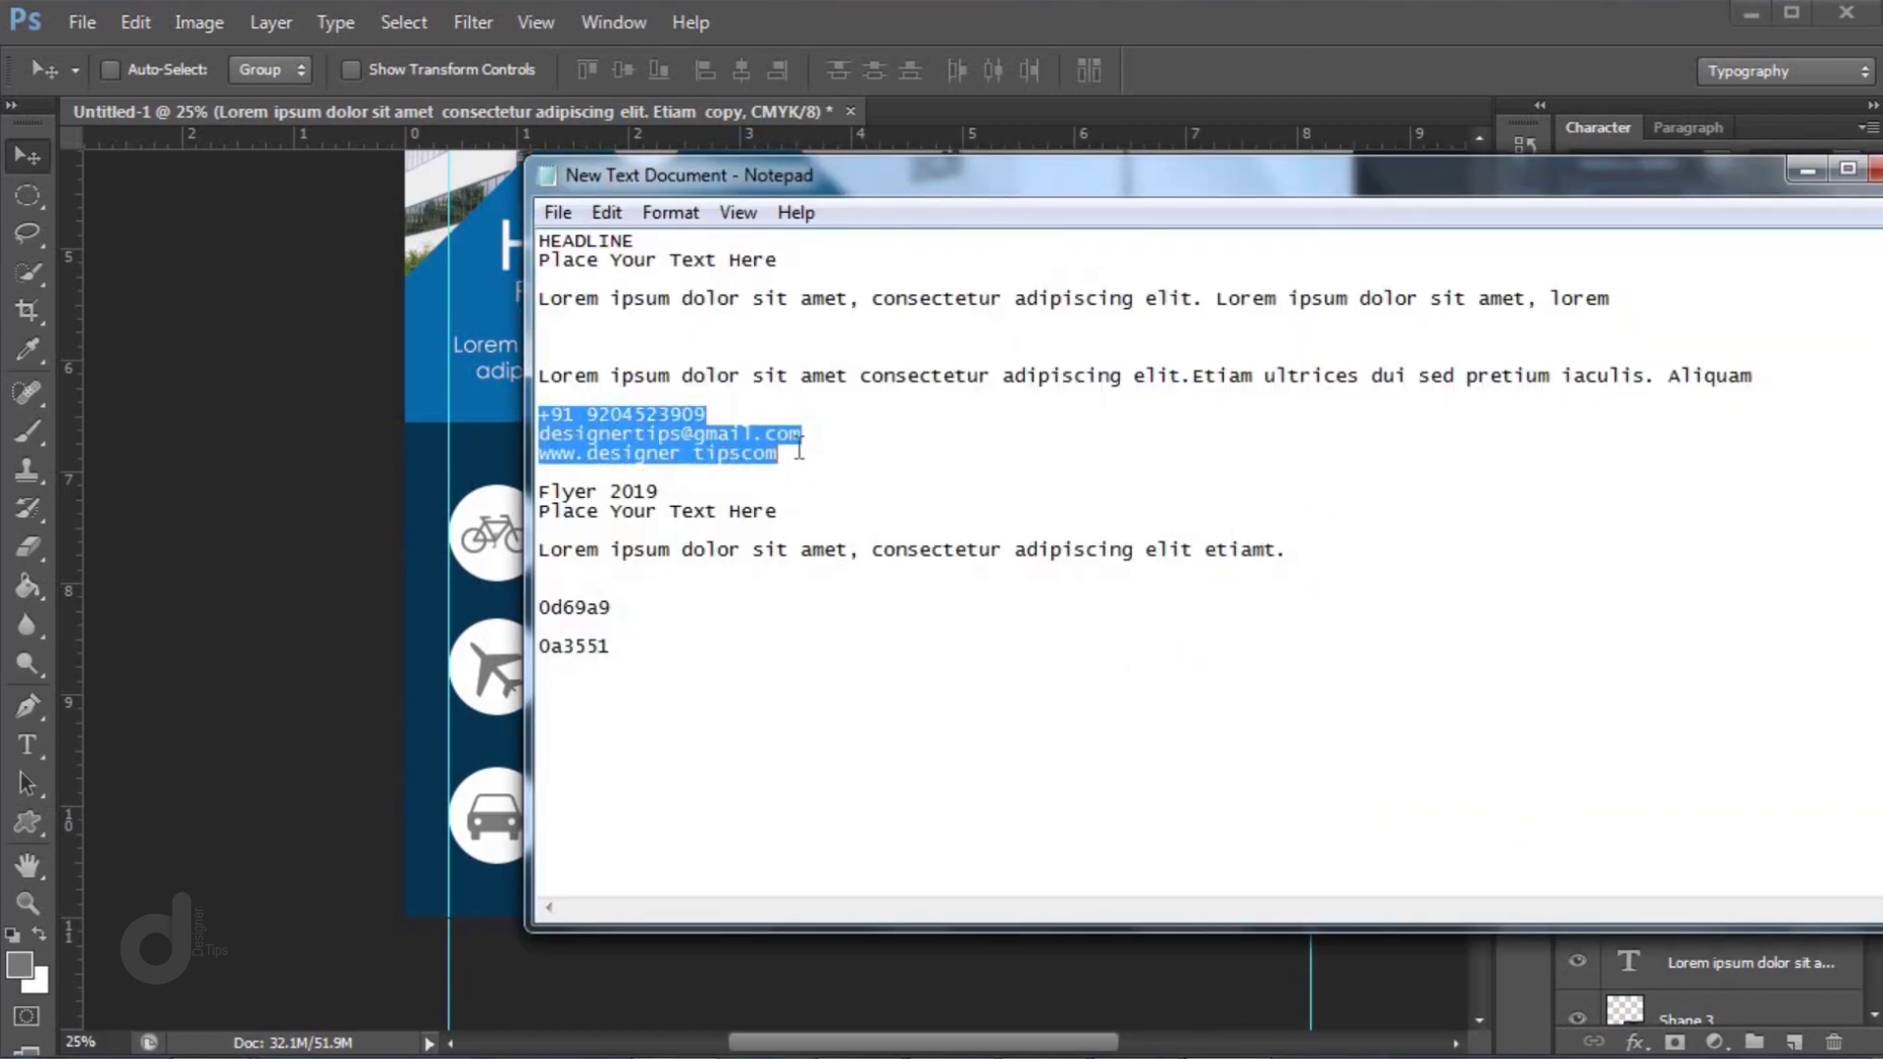
click(1808, 174)
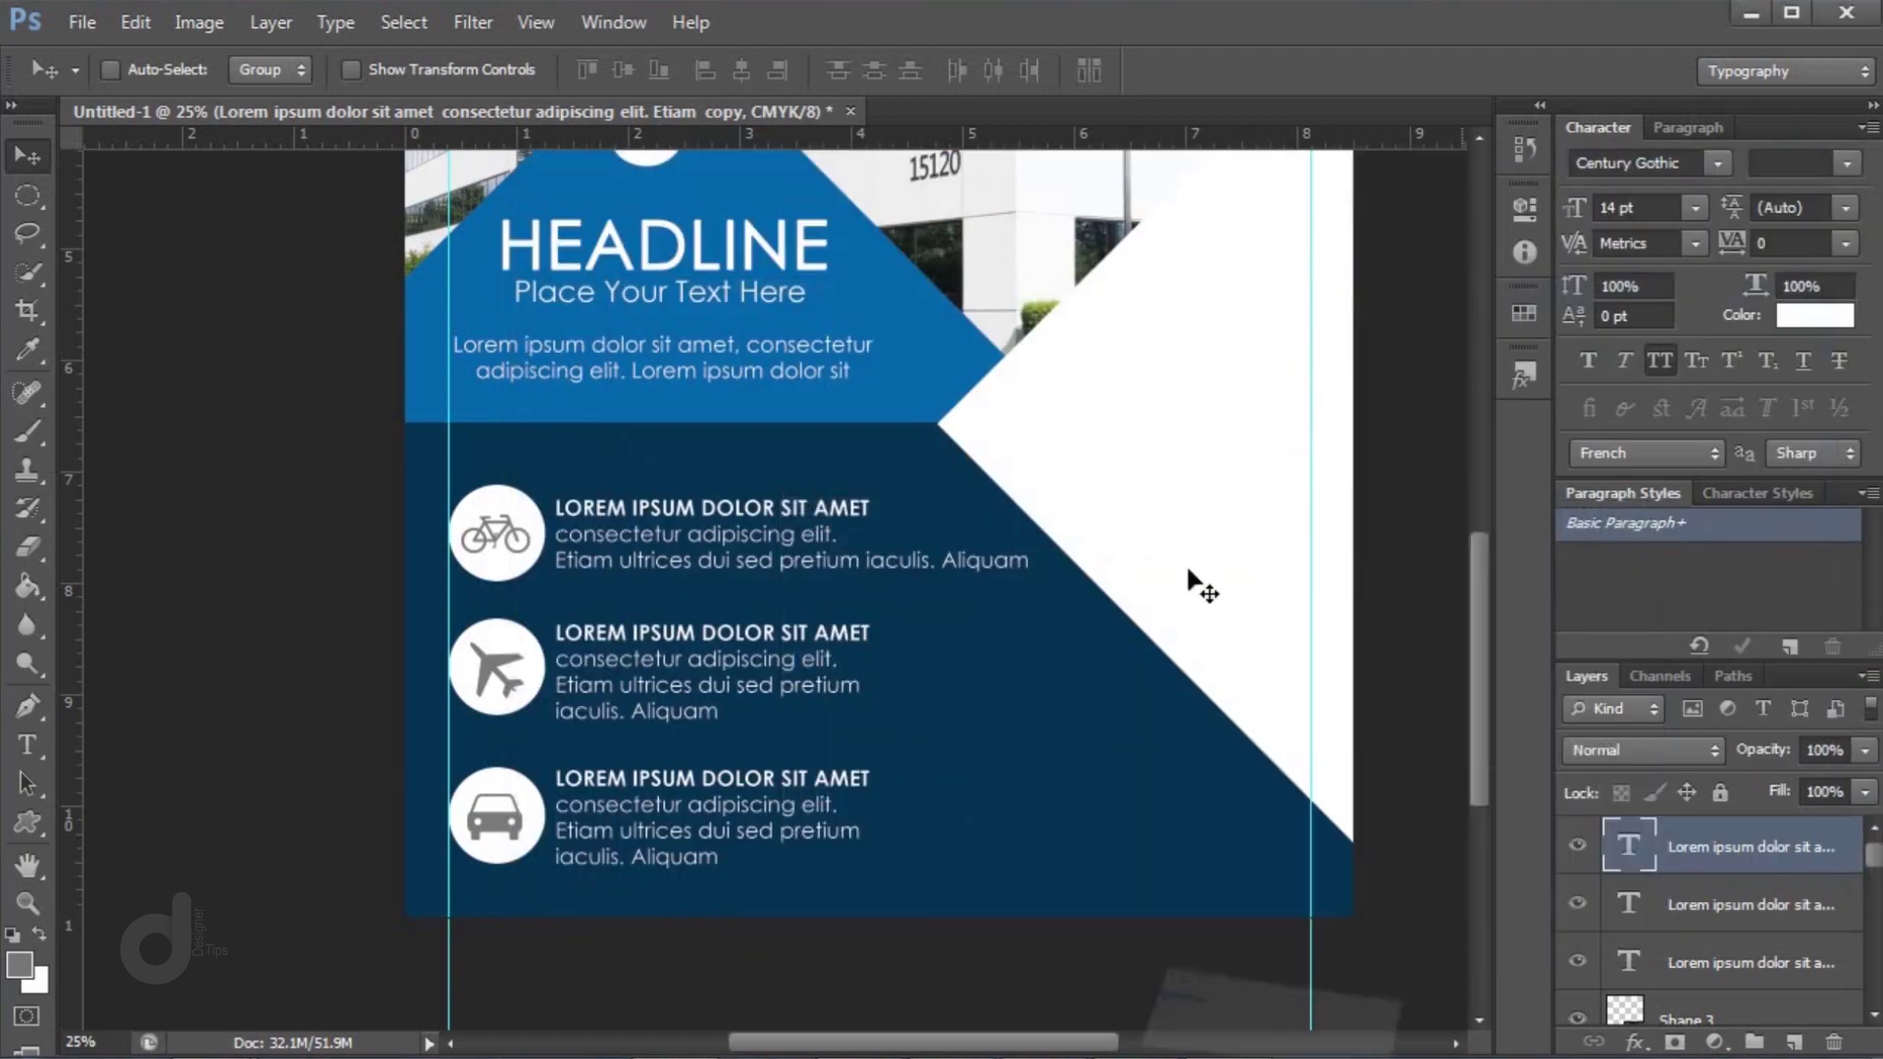
click(35, 753)
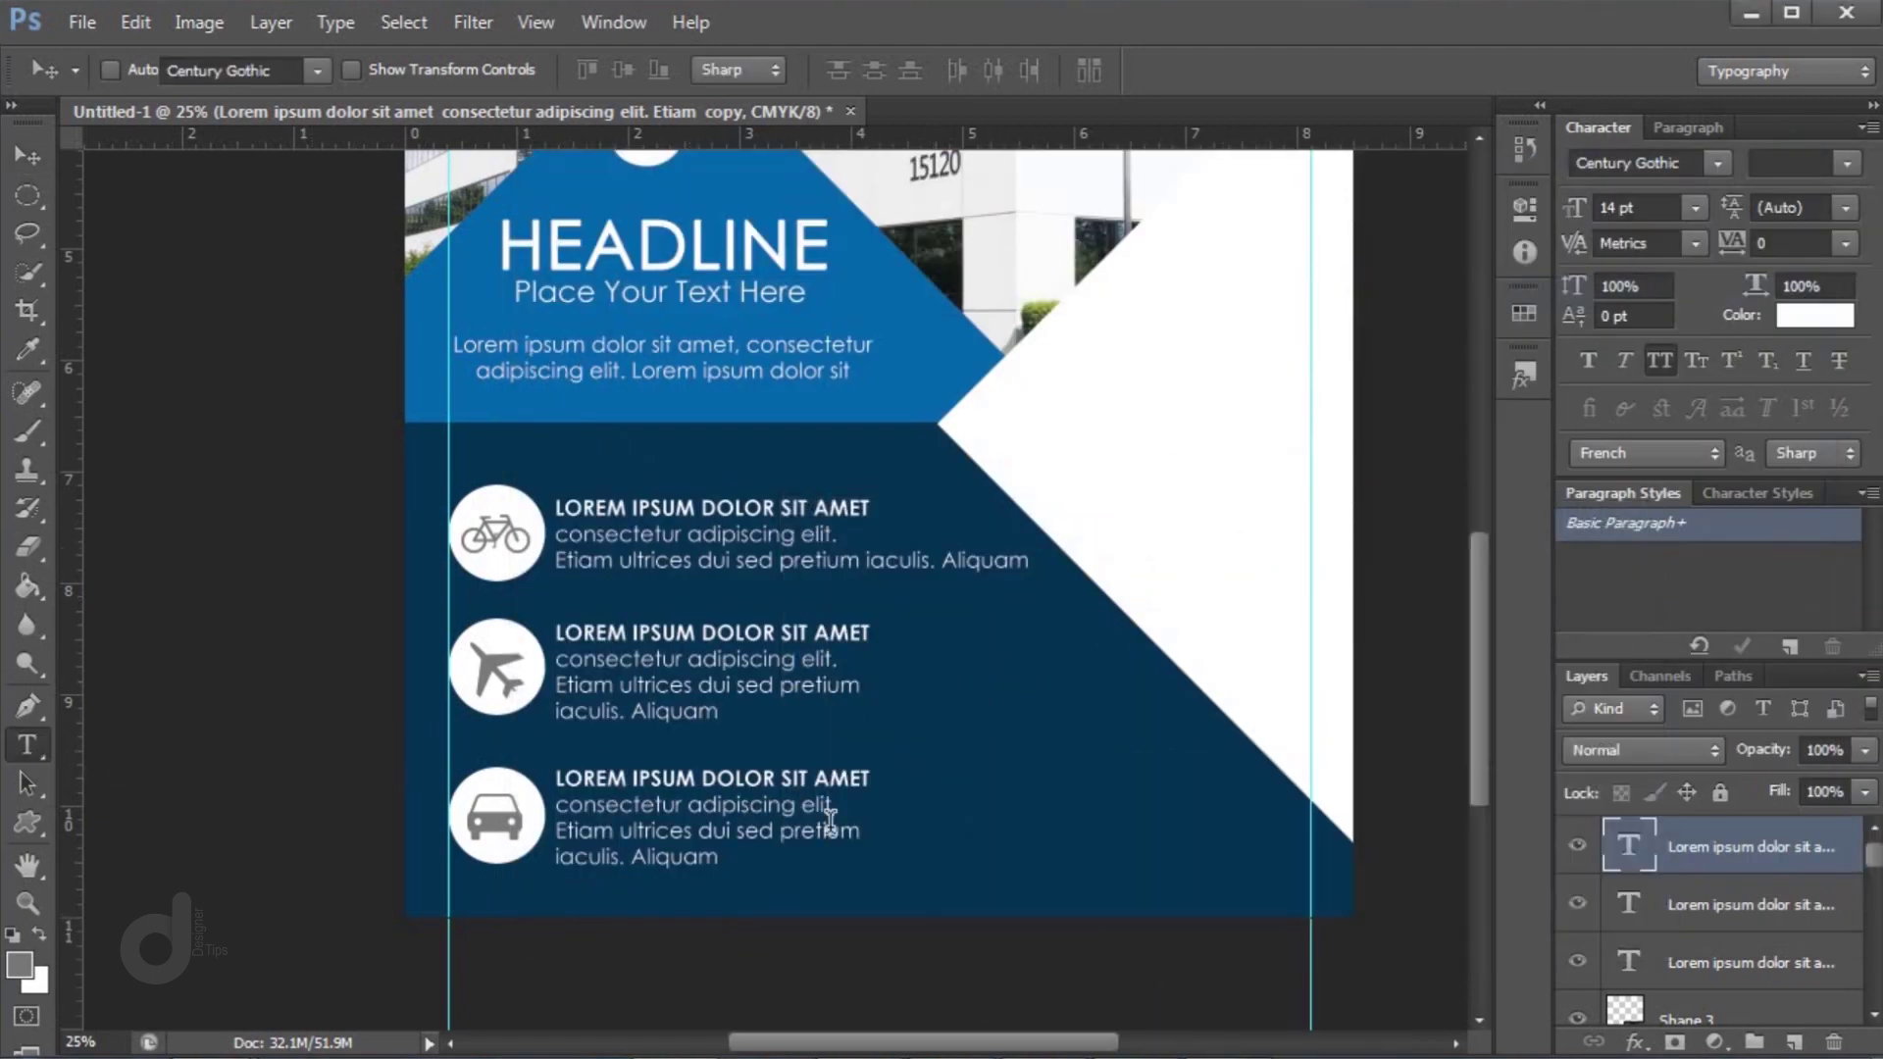
drag(911, 768, 1263, 865)
key(ctrl+v)
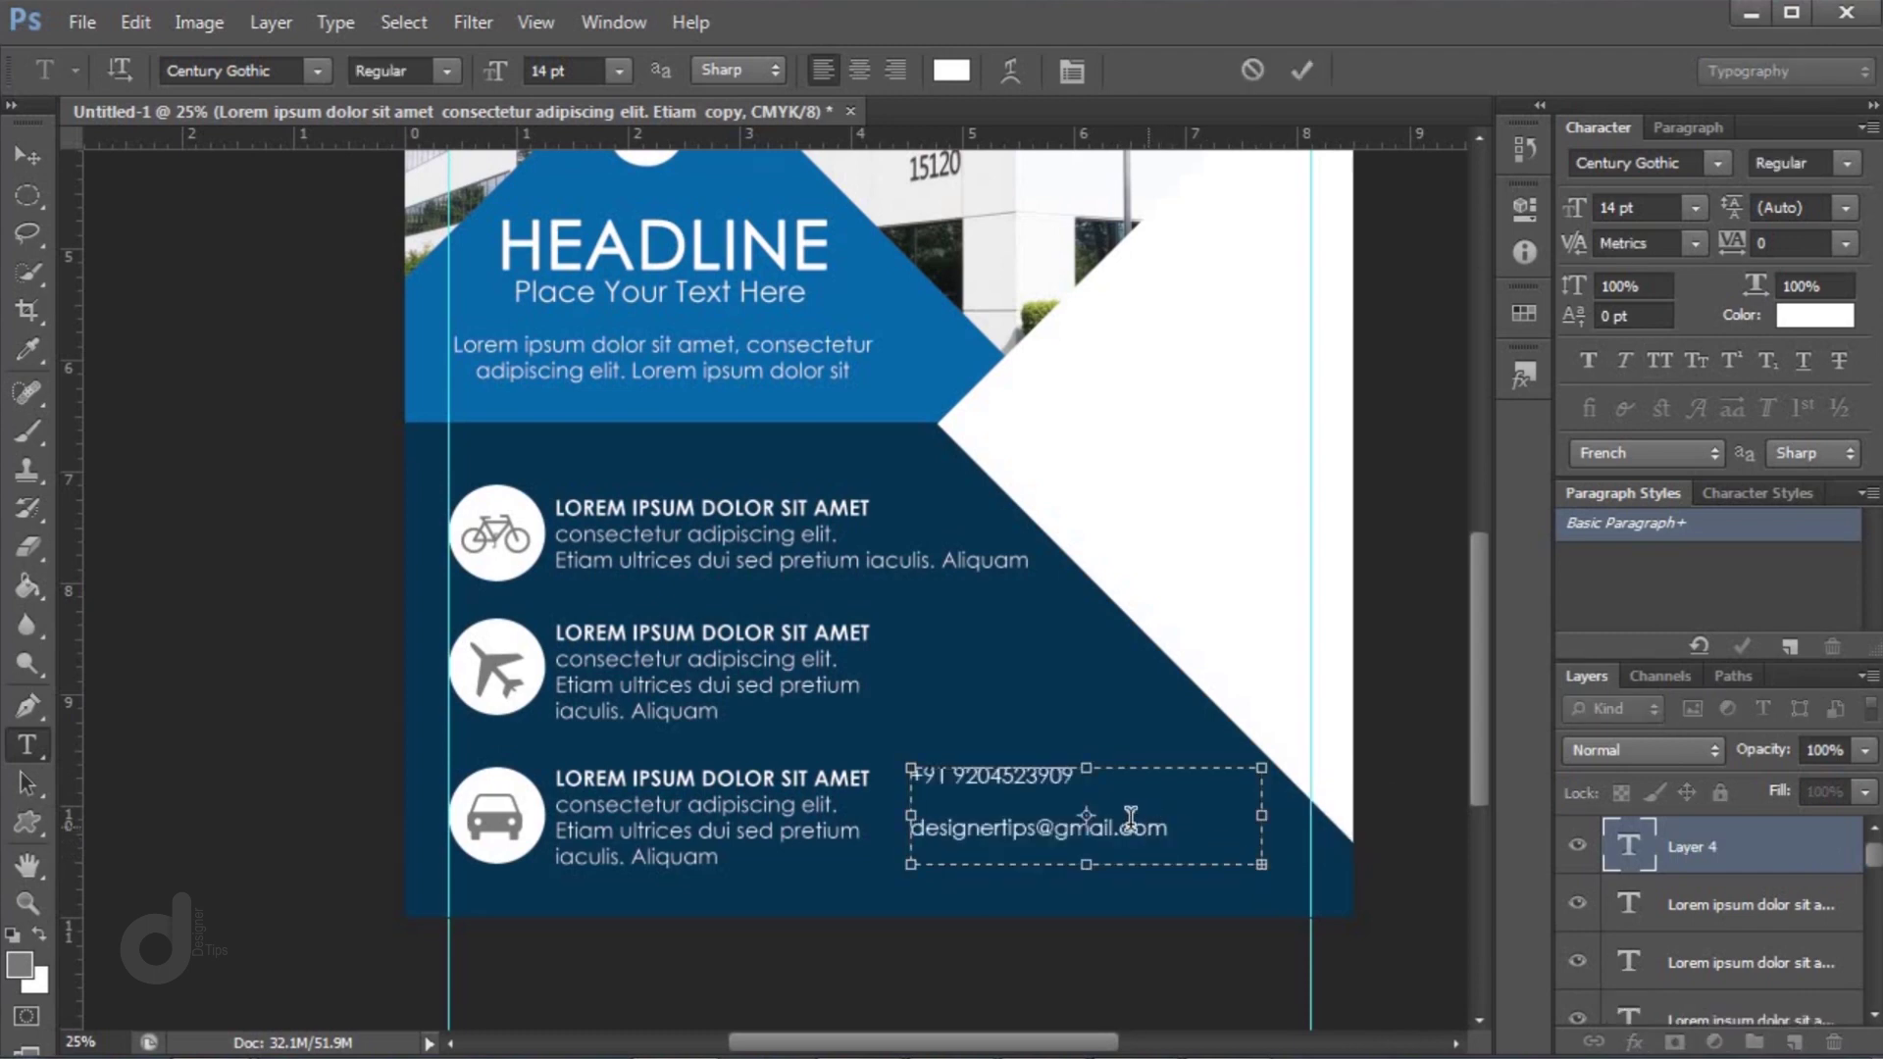
drag(1089, 871, 1086, 918)
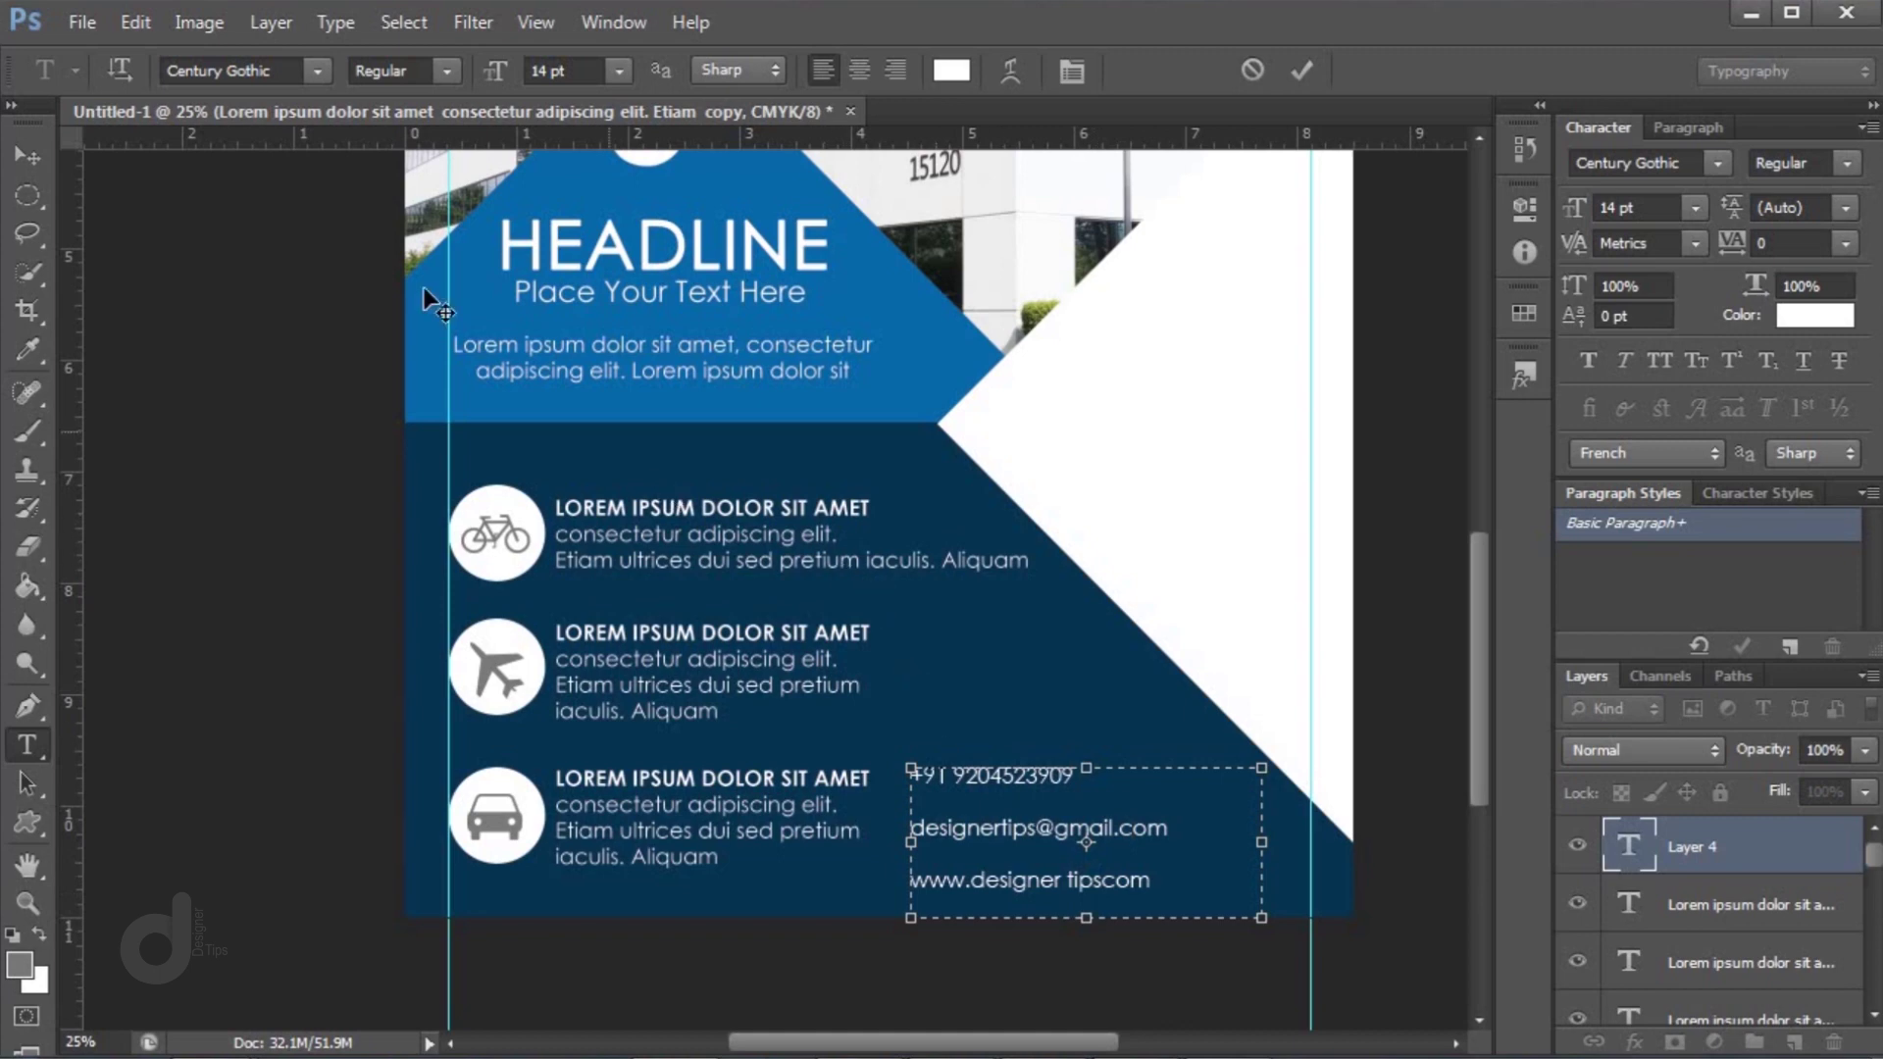
Position the contact block at the lower right of the navy panel
click(30, 155)
drag(1137, 886, 1244, 886)
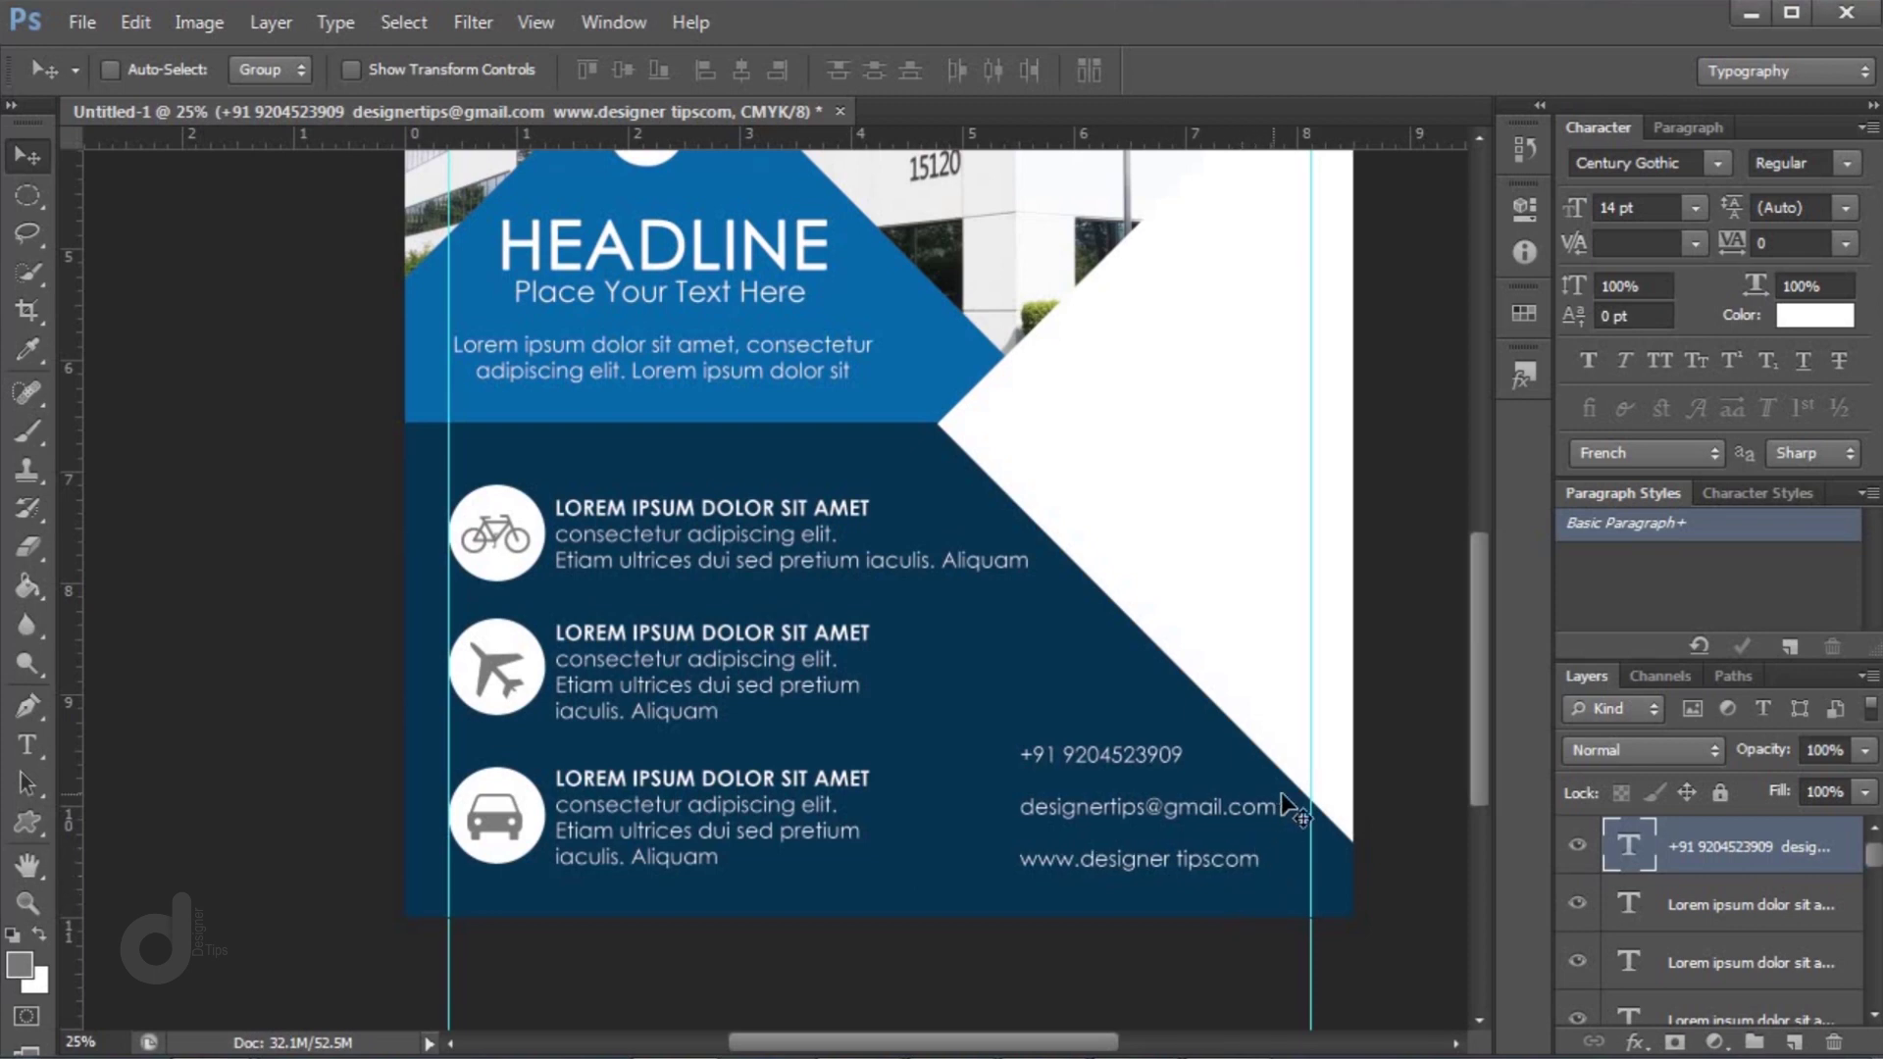
drag(1158, 845, 1158, 843)
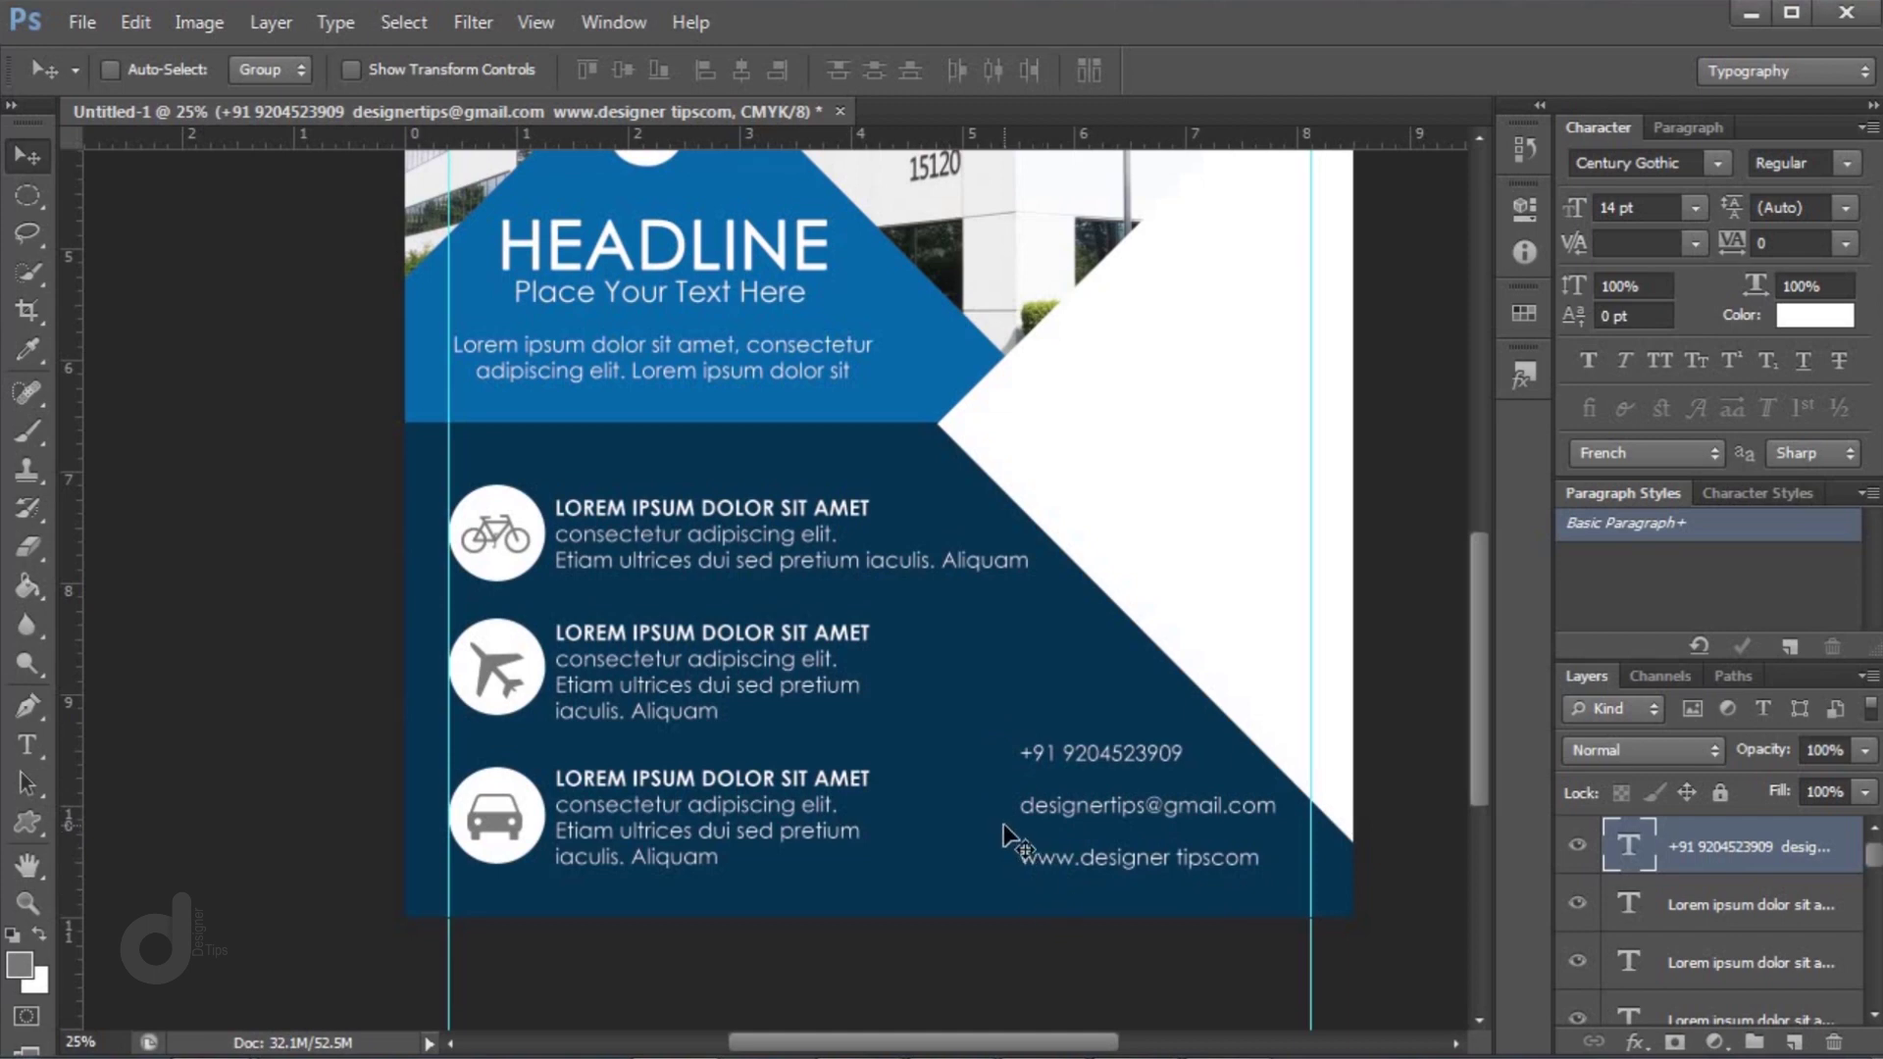
Copy the plane icon's white circle beside the phone line and shrink it to about half size
right_click(535, 639)
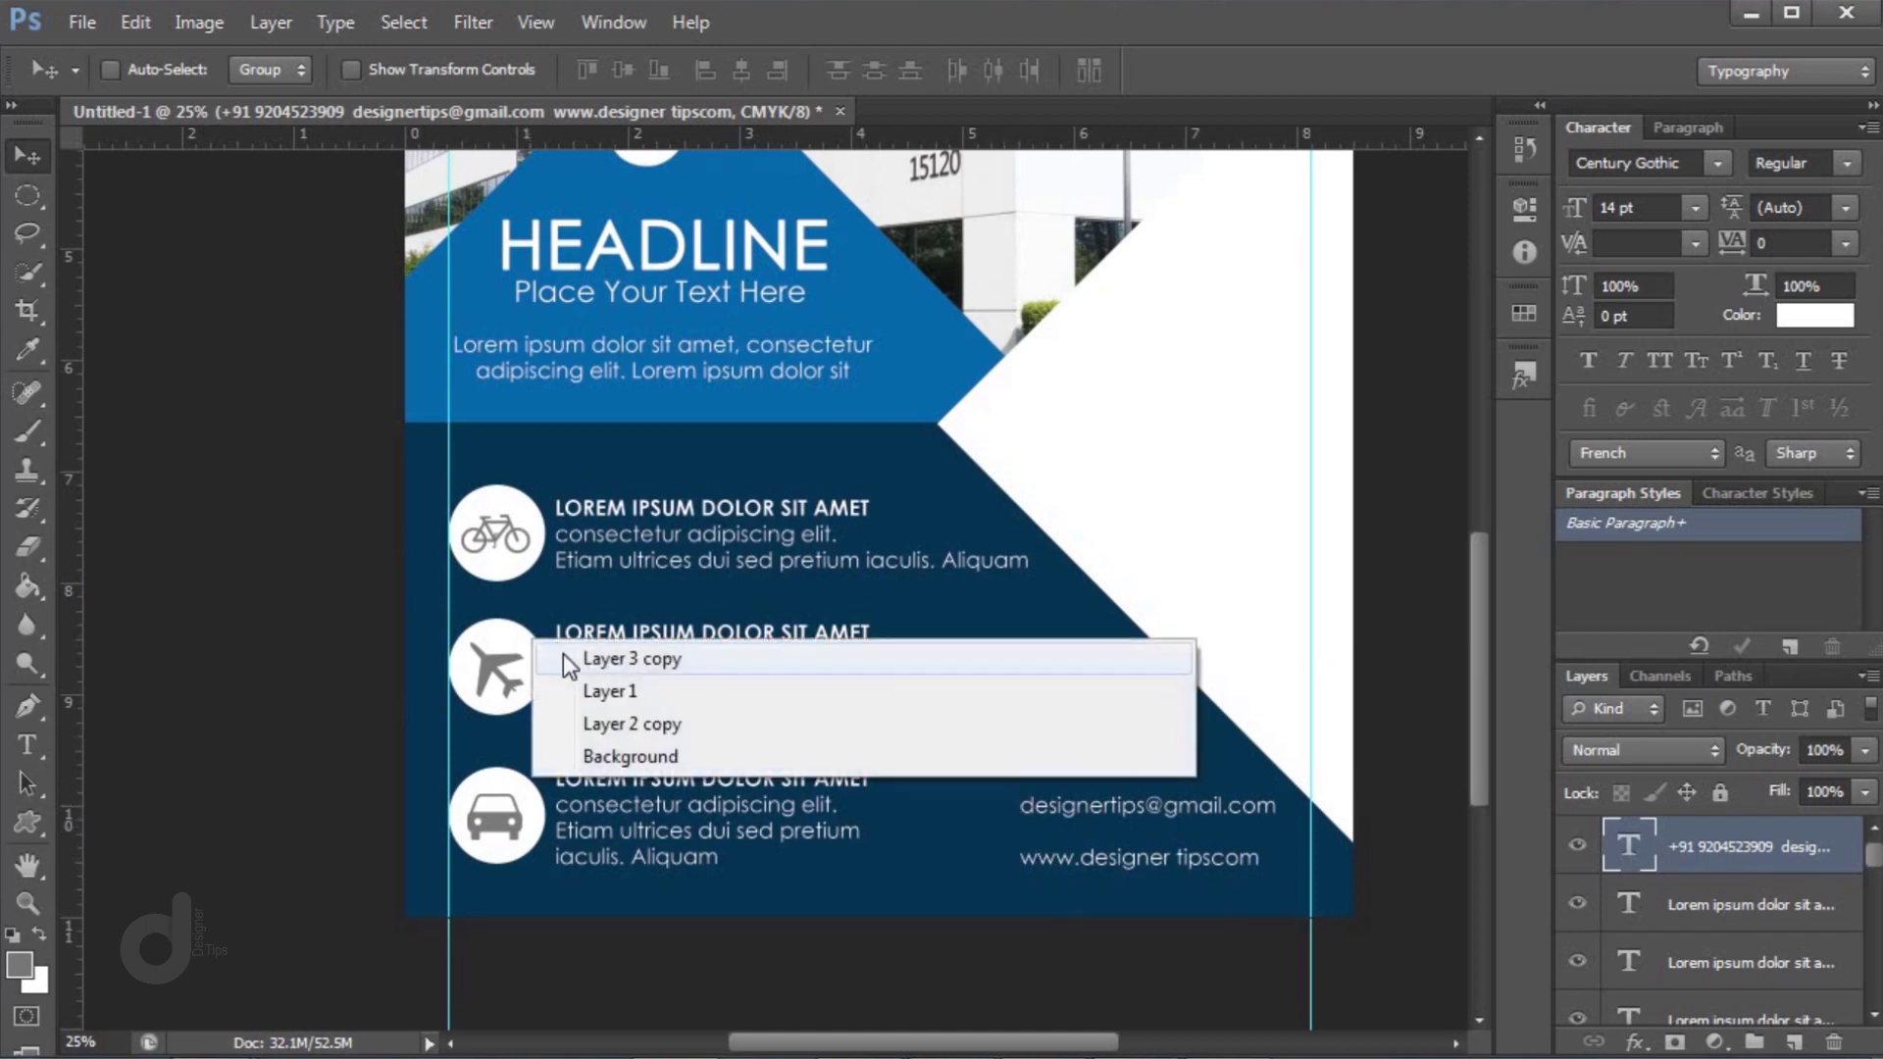
click(571, 662)
drag(585, 684, 1047, 778)
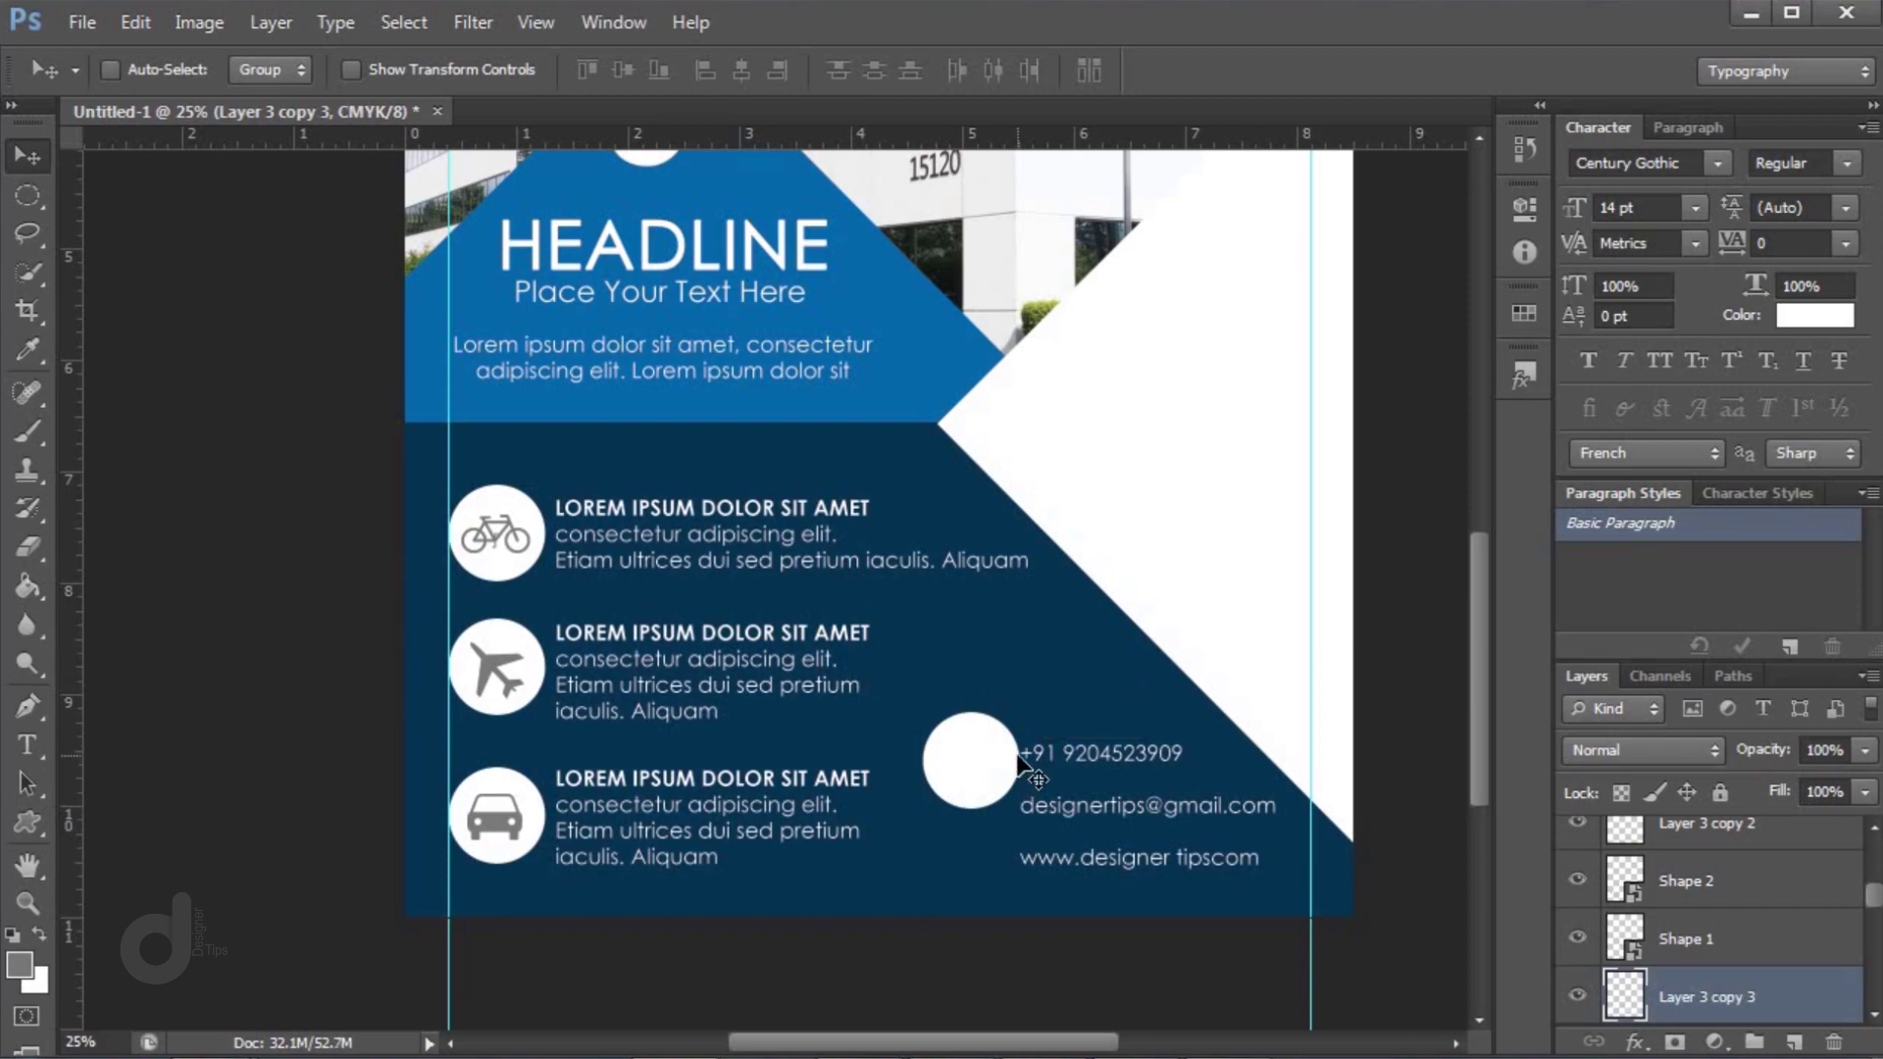
key(ctrl+t)
drag(1032, 709, 1016, 748)
key(Return)
Shrink the copied circle a bit more and nudge it up beside the phone line
key(ctrl+t)
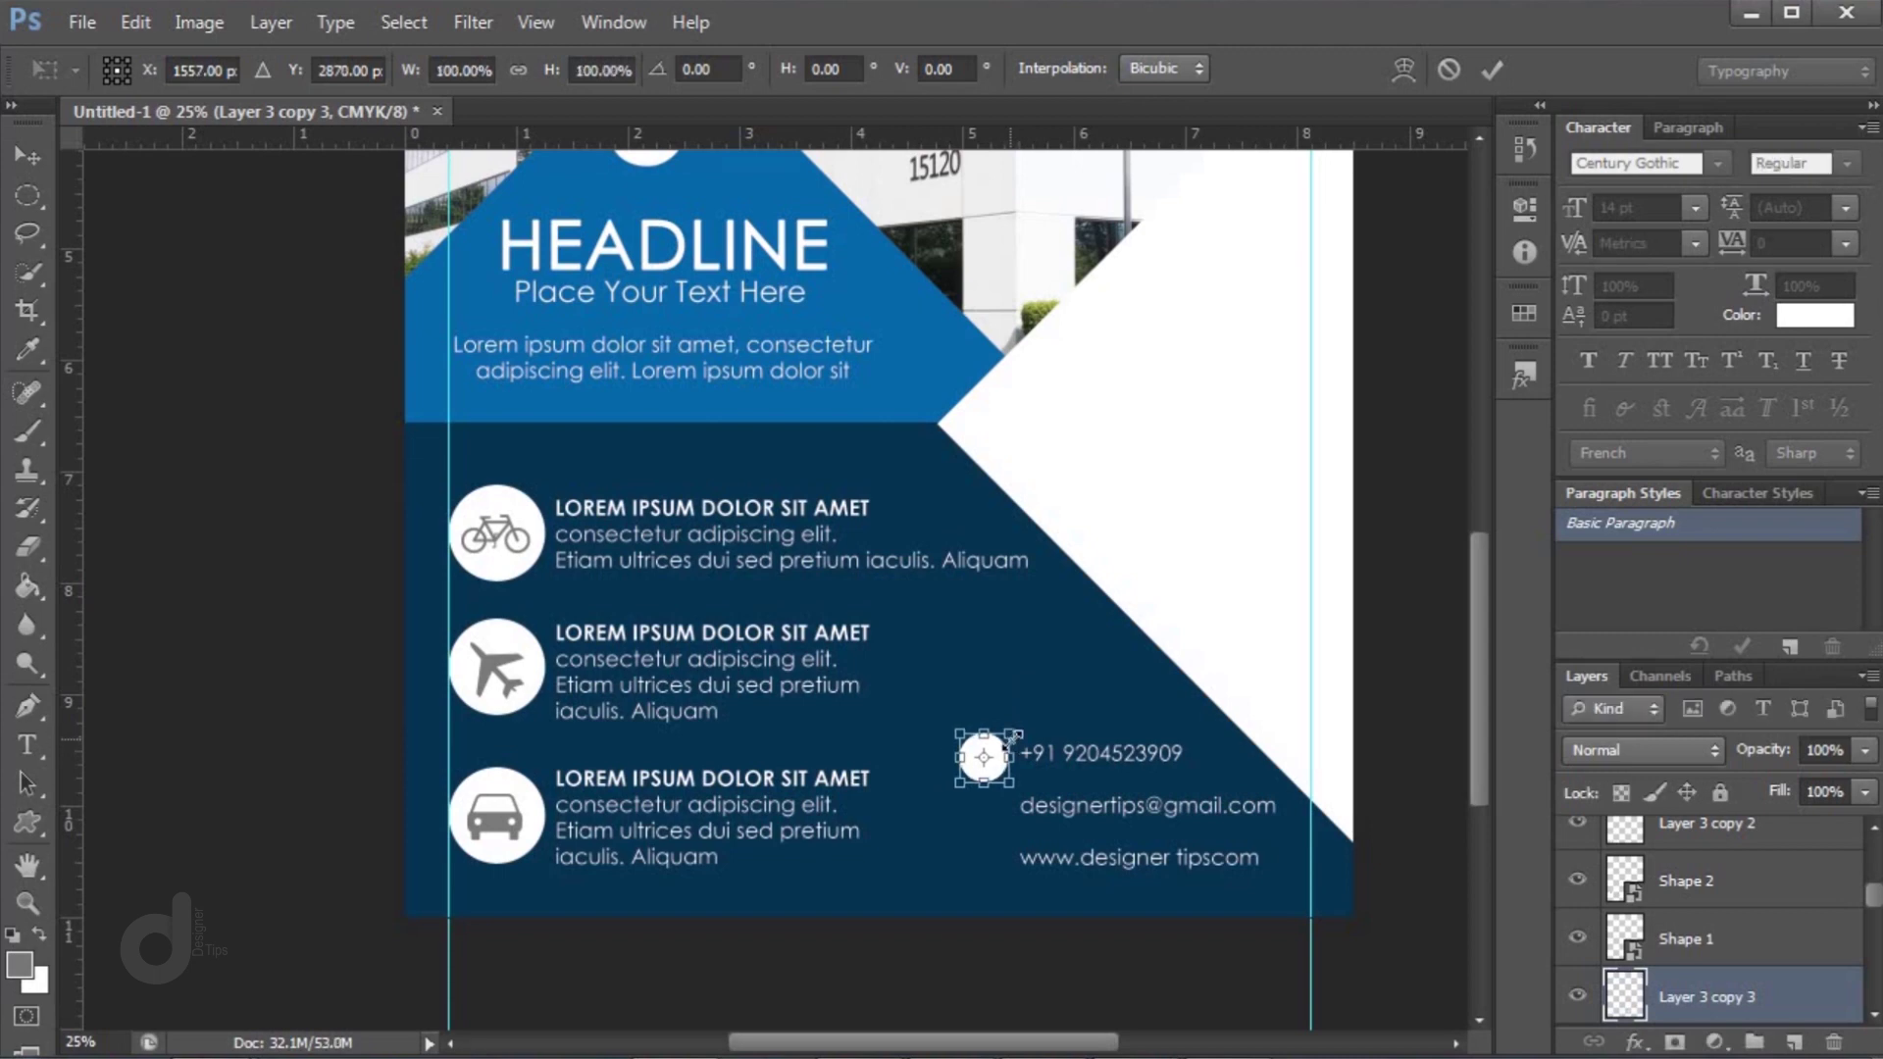
drag(1014, 733, 1010, 737)
key(ctrl+plus)
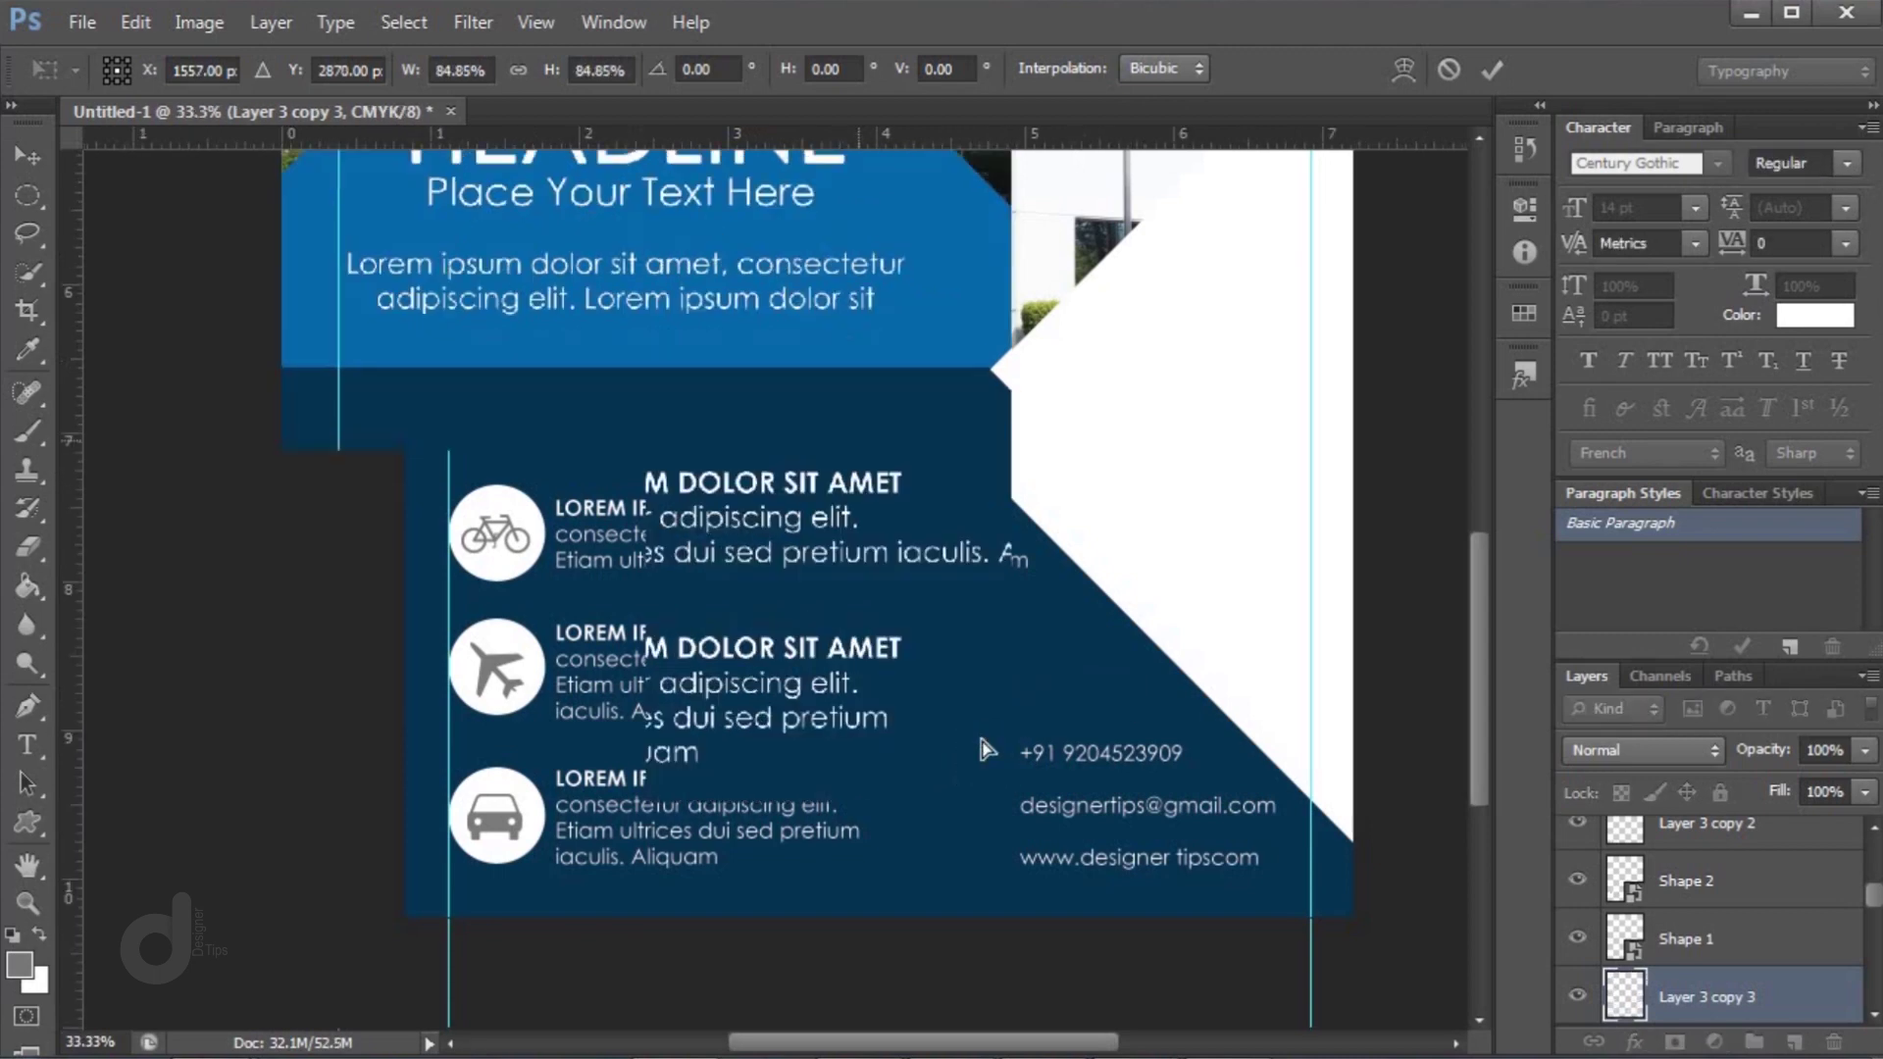
drag(1098, 772, 995, 825)
key(Return)
key(Up)
key(Up)
key(Up)
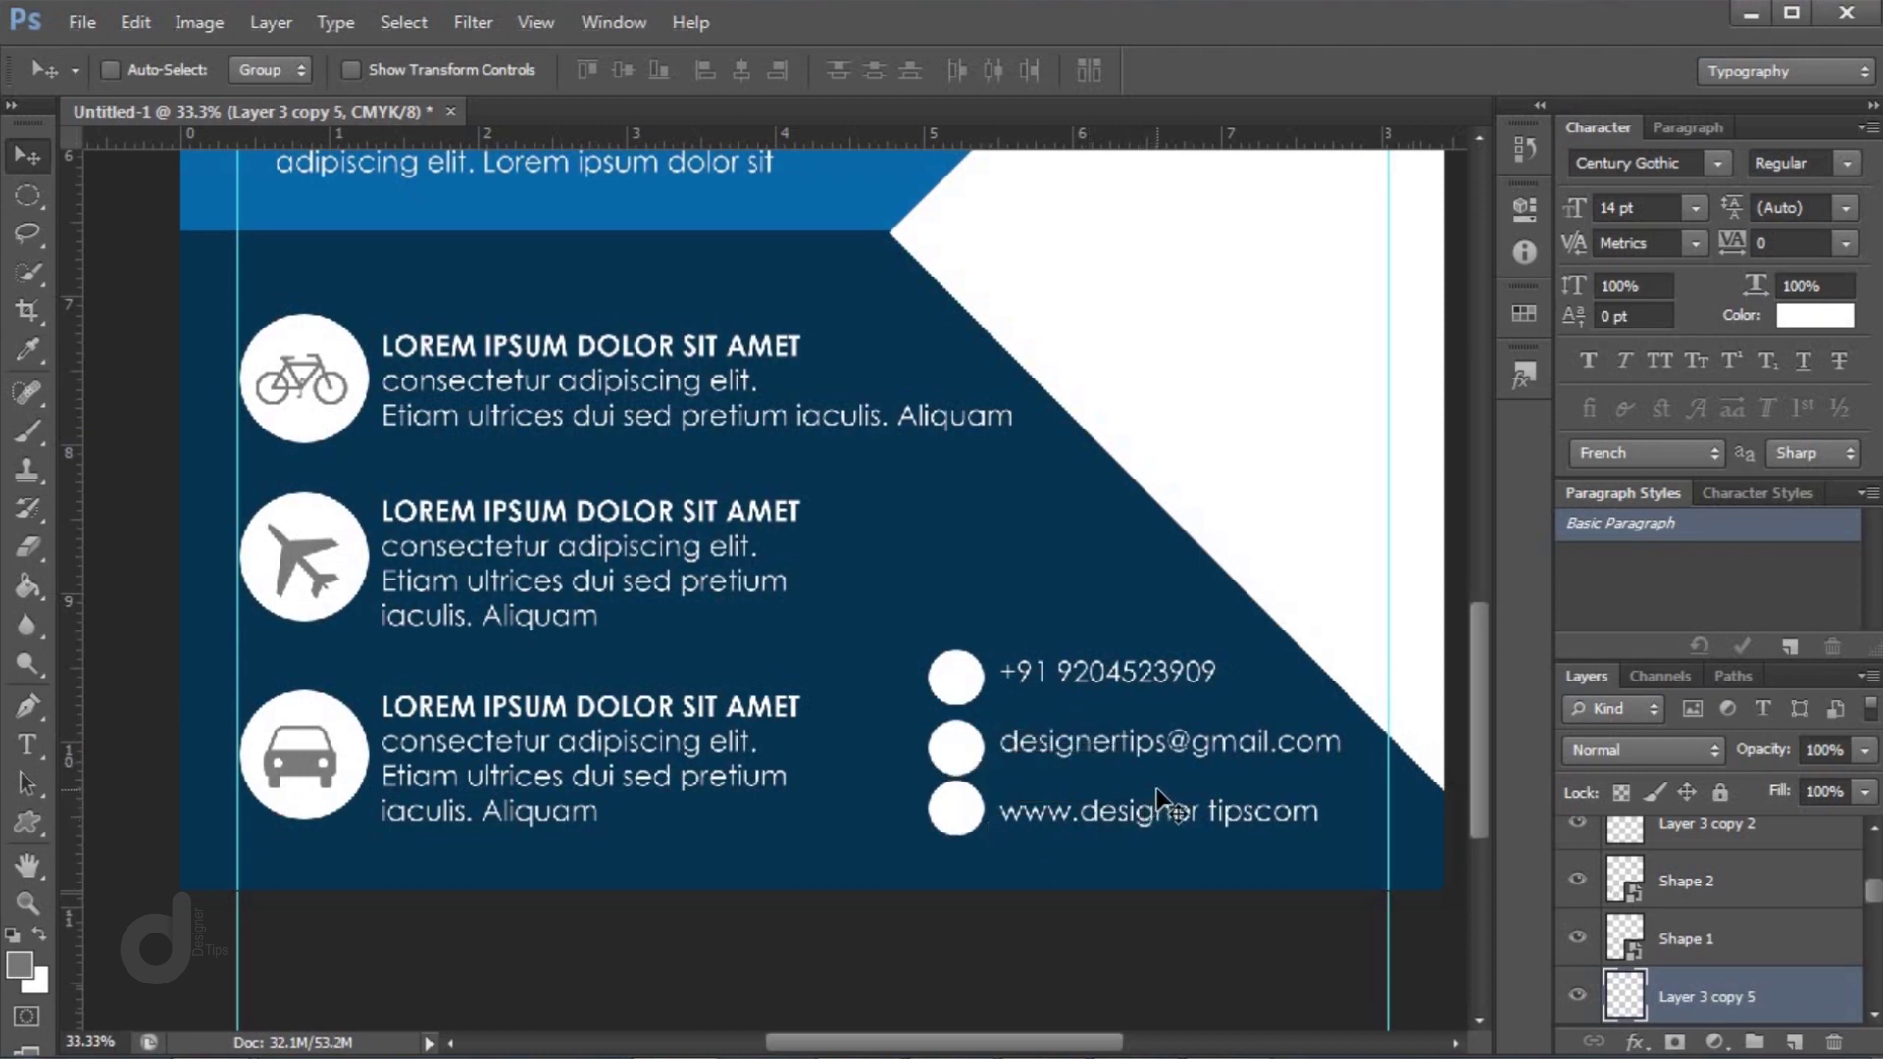
right_click(969, 747)
click(1015, 767)
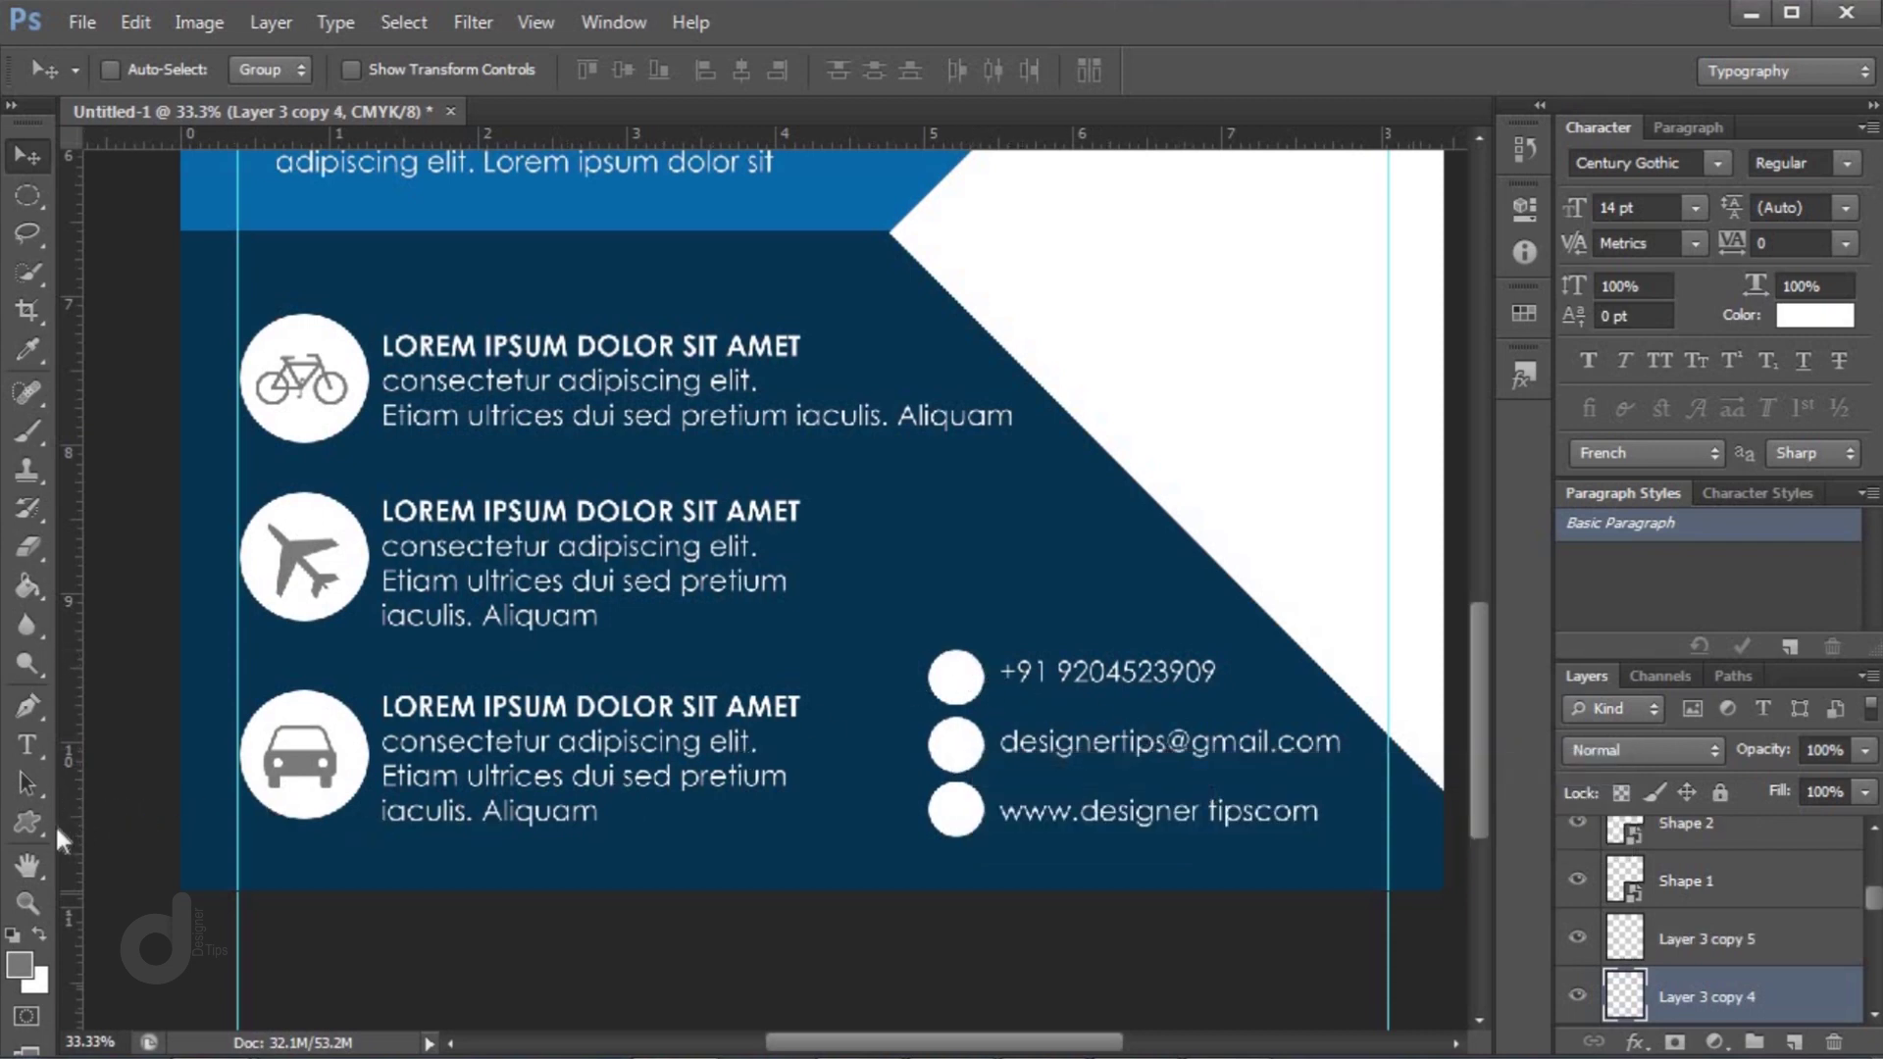
click(29, 820)
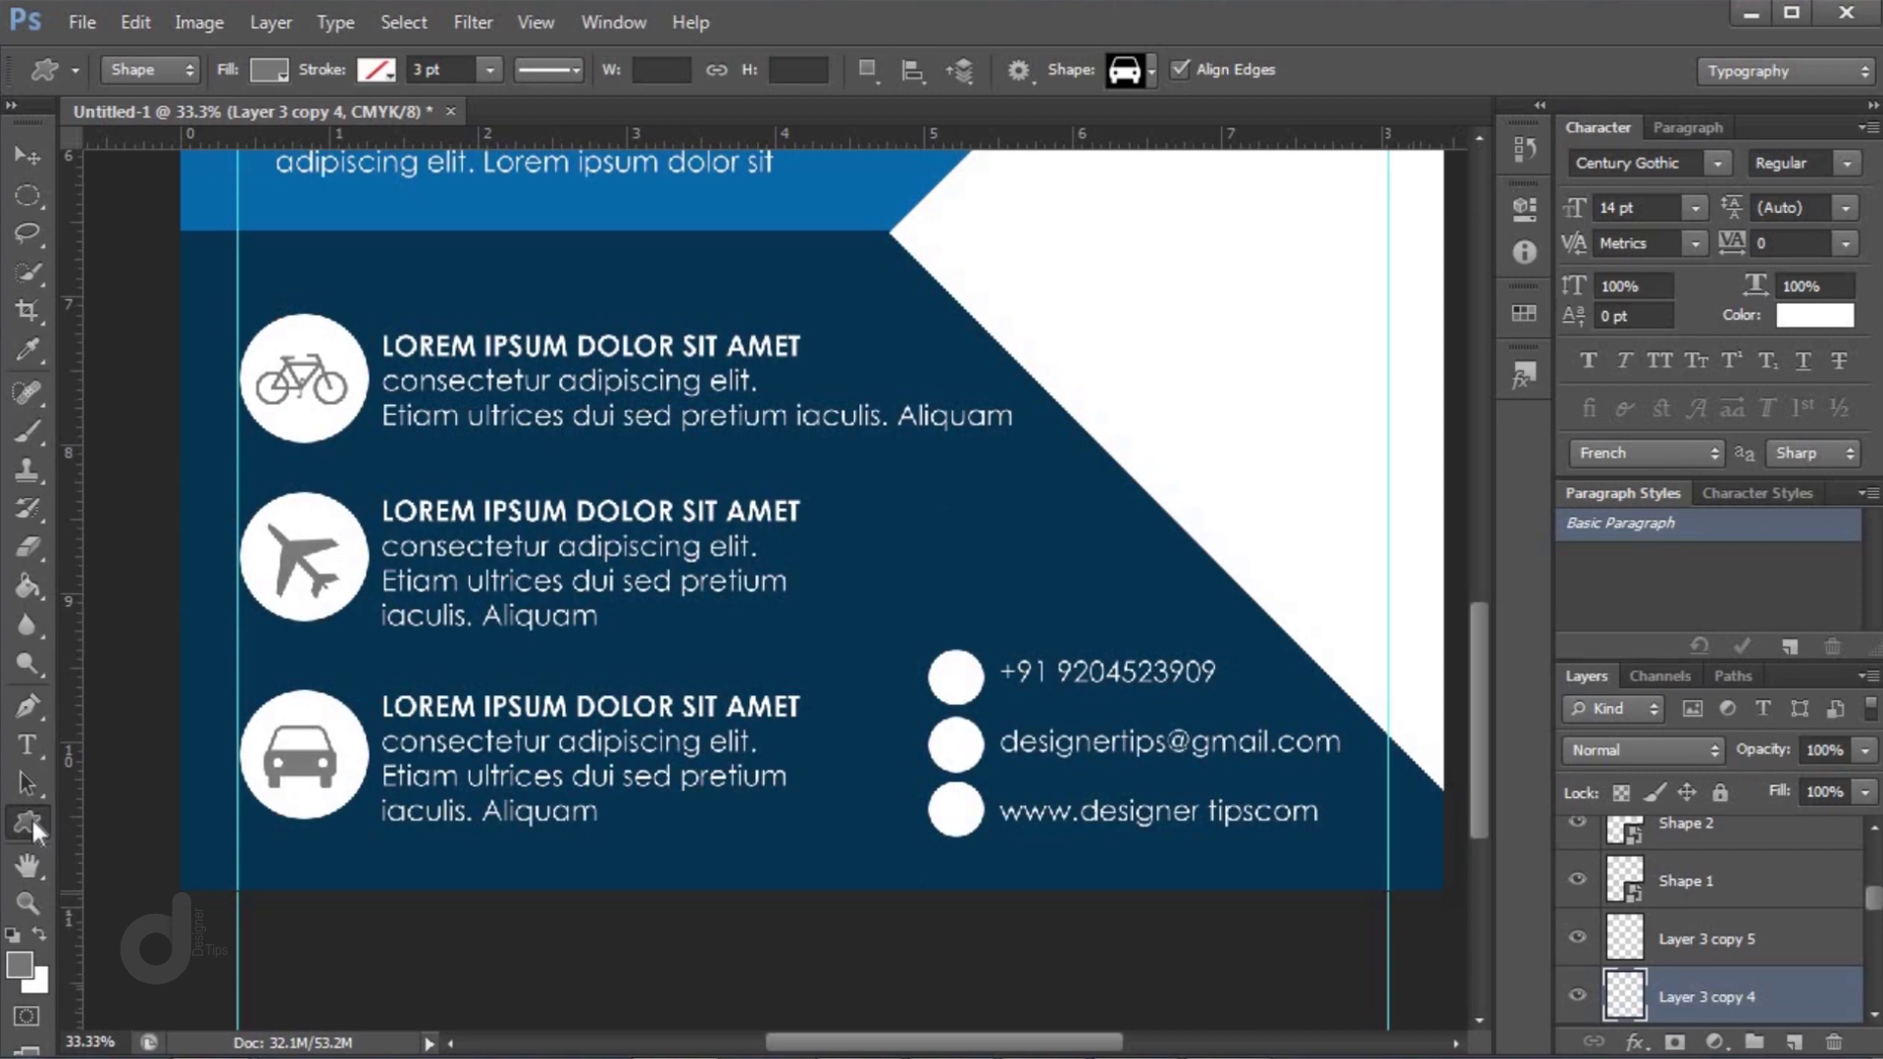
Sample the flyer's blue and draw a telephone icon smart object in the phone circle
click(19, 969)
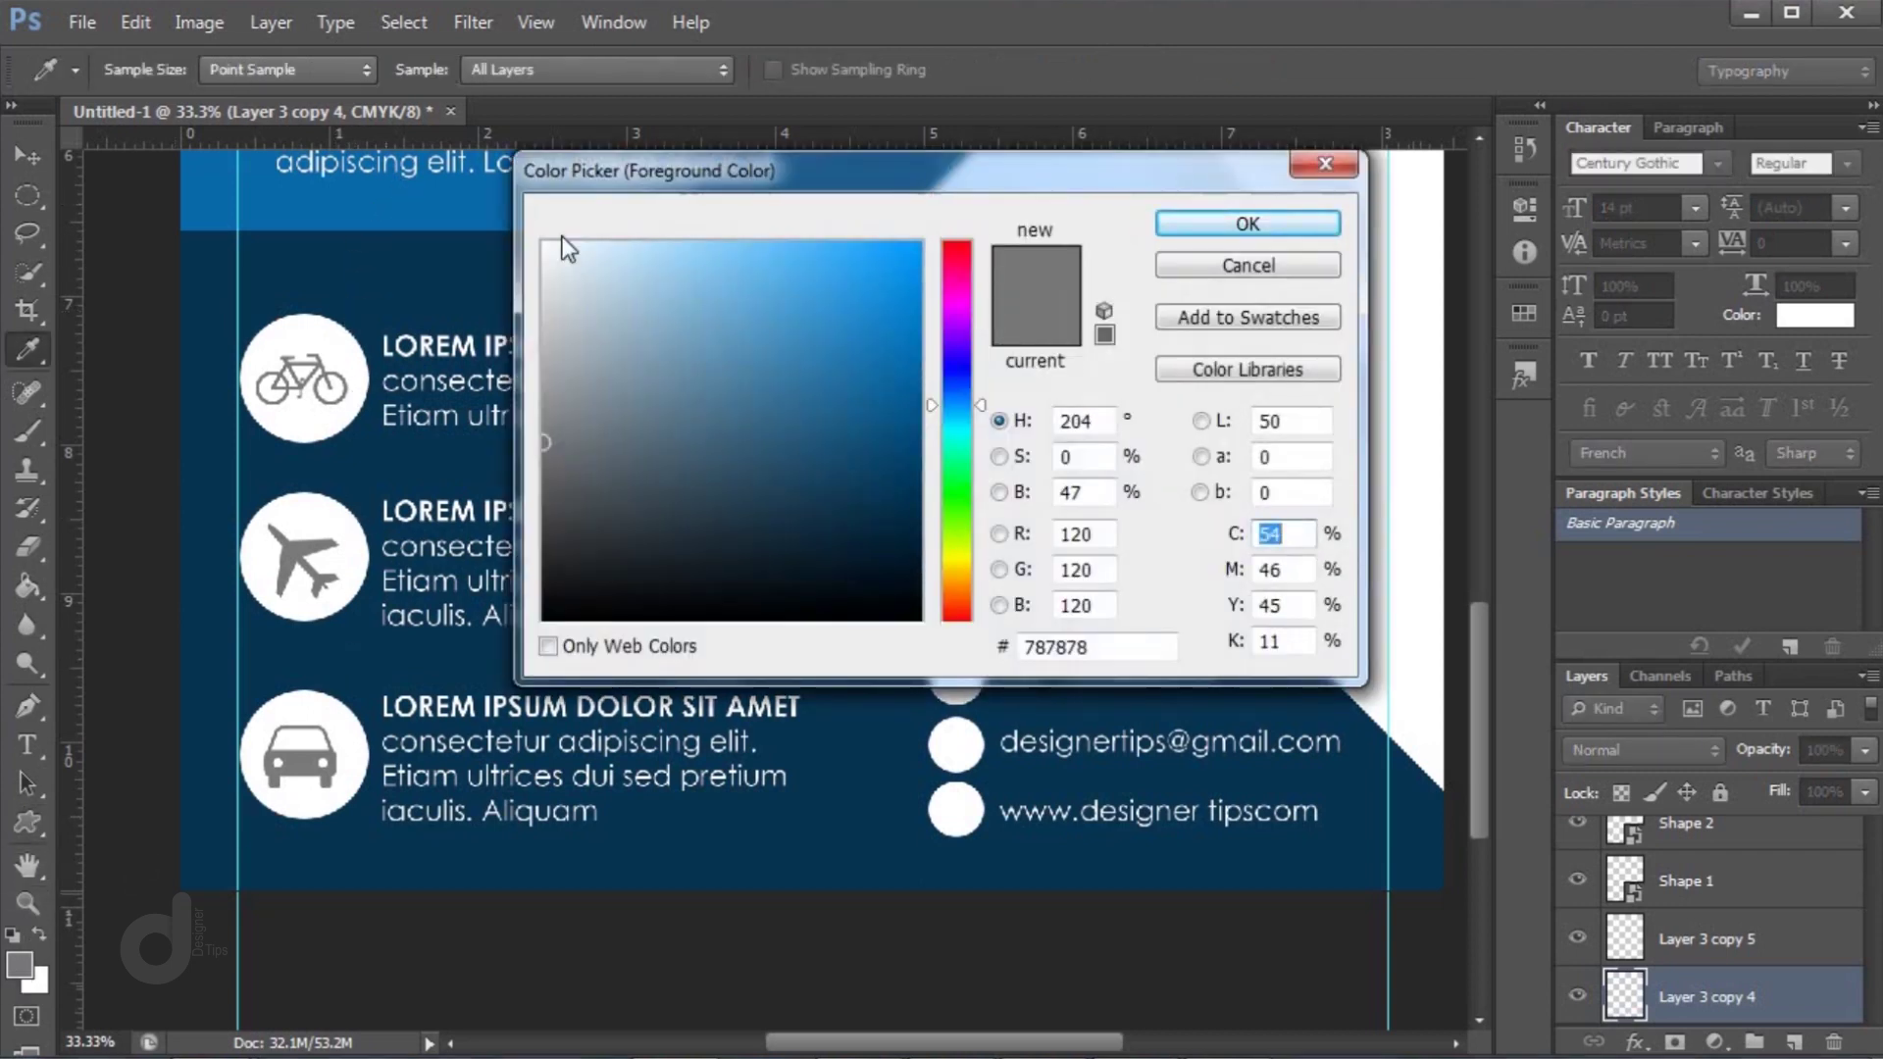
click(474, 200)
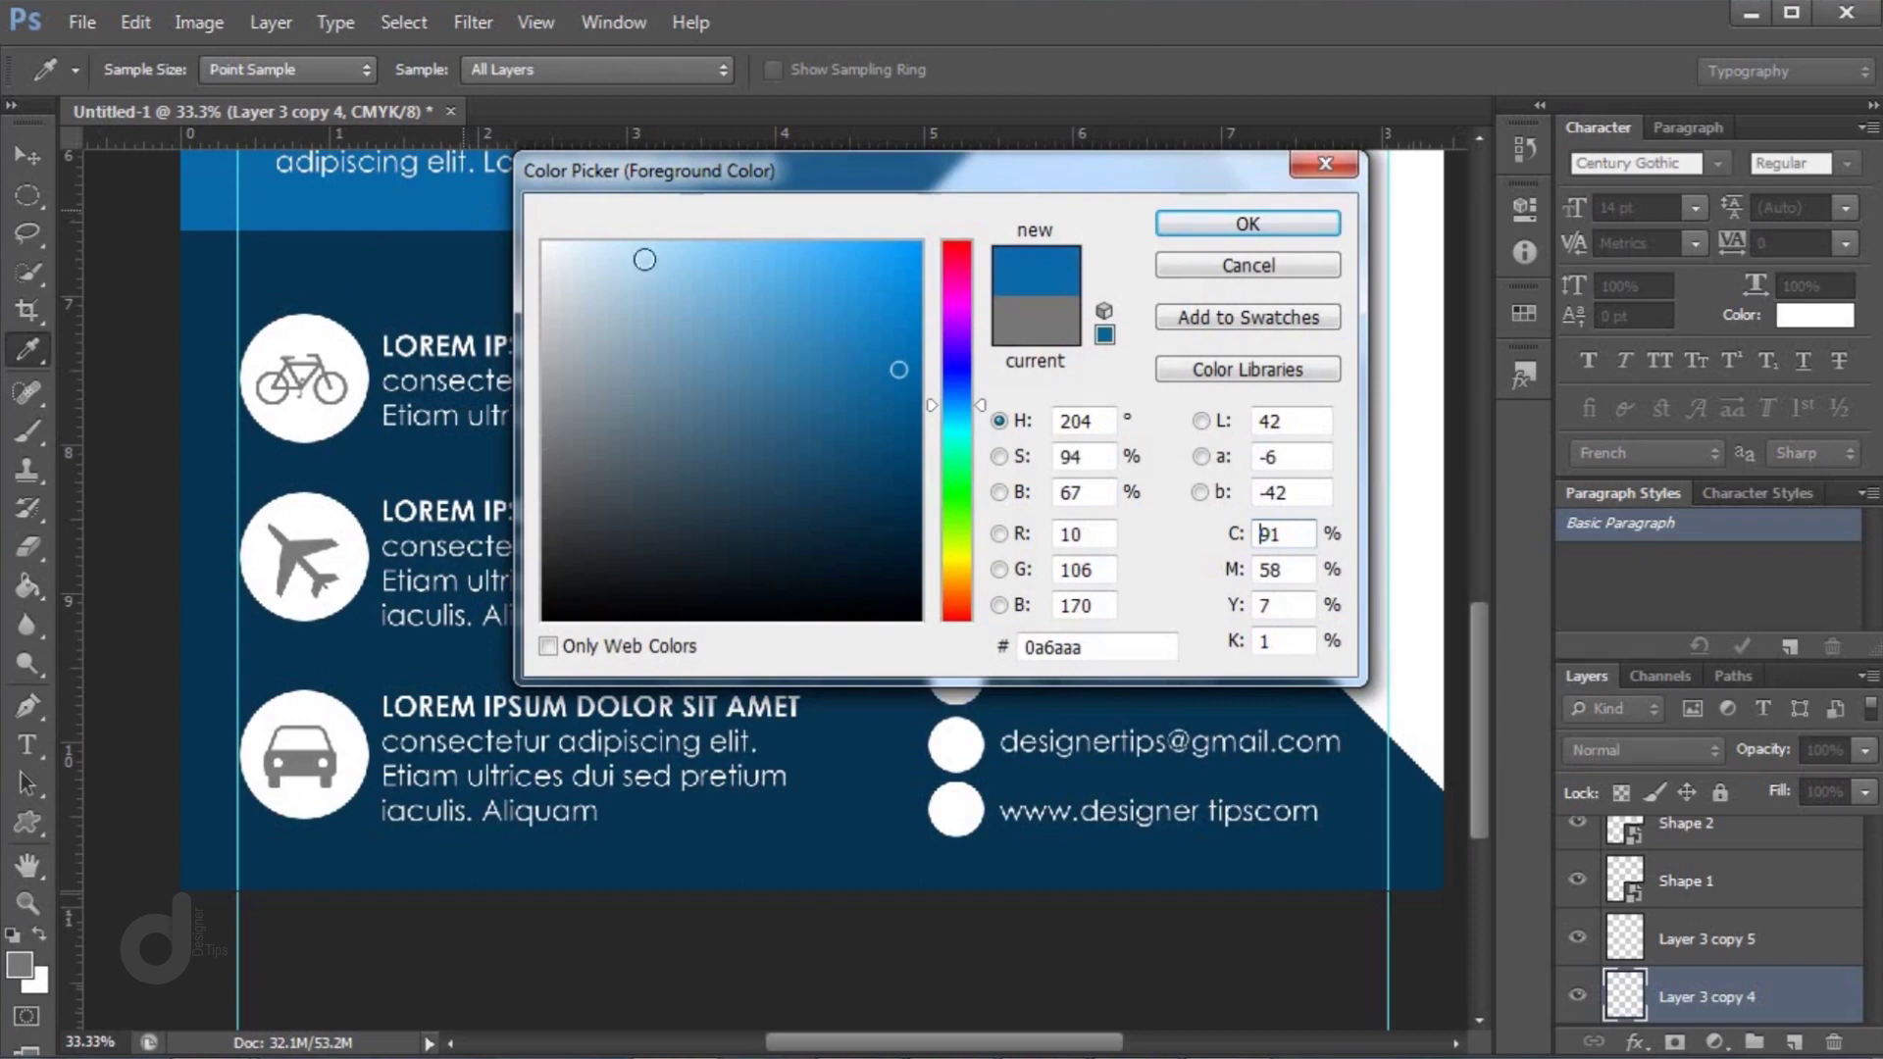
click(1204, 232)
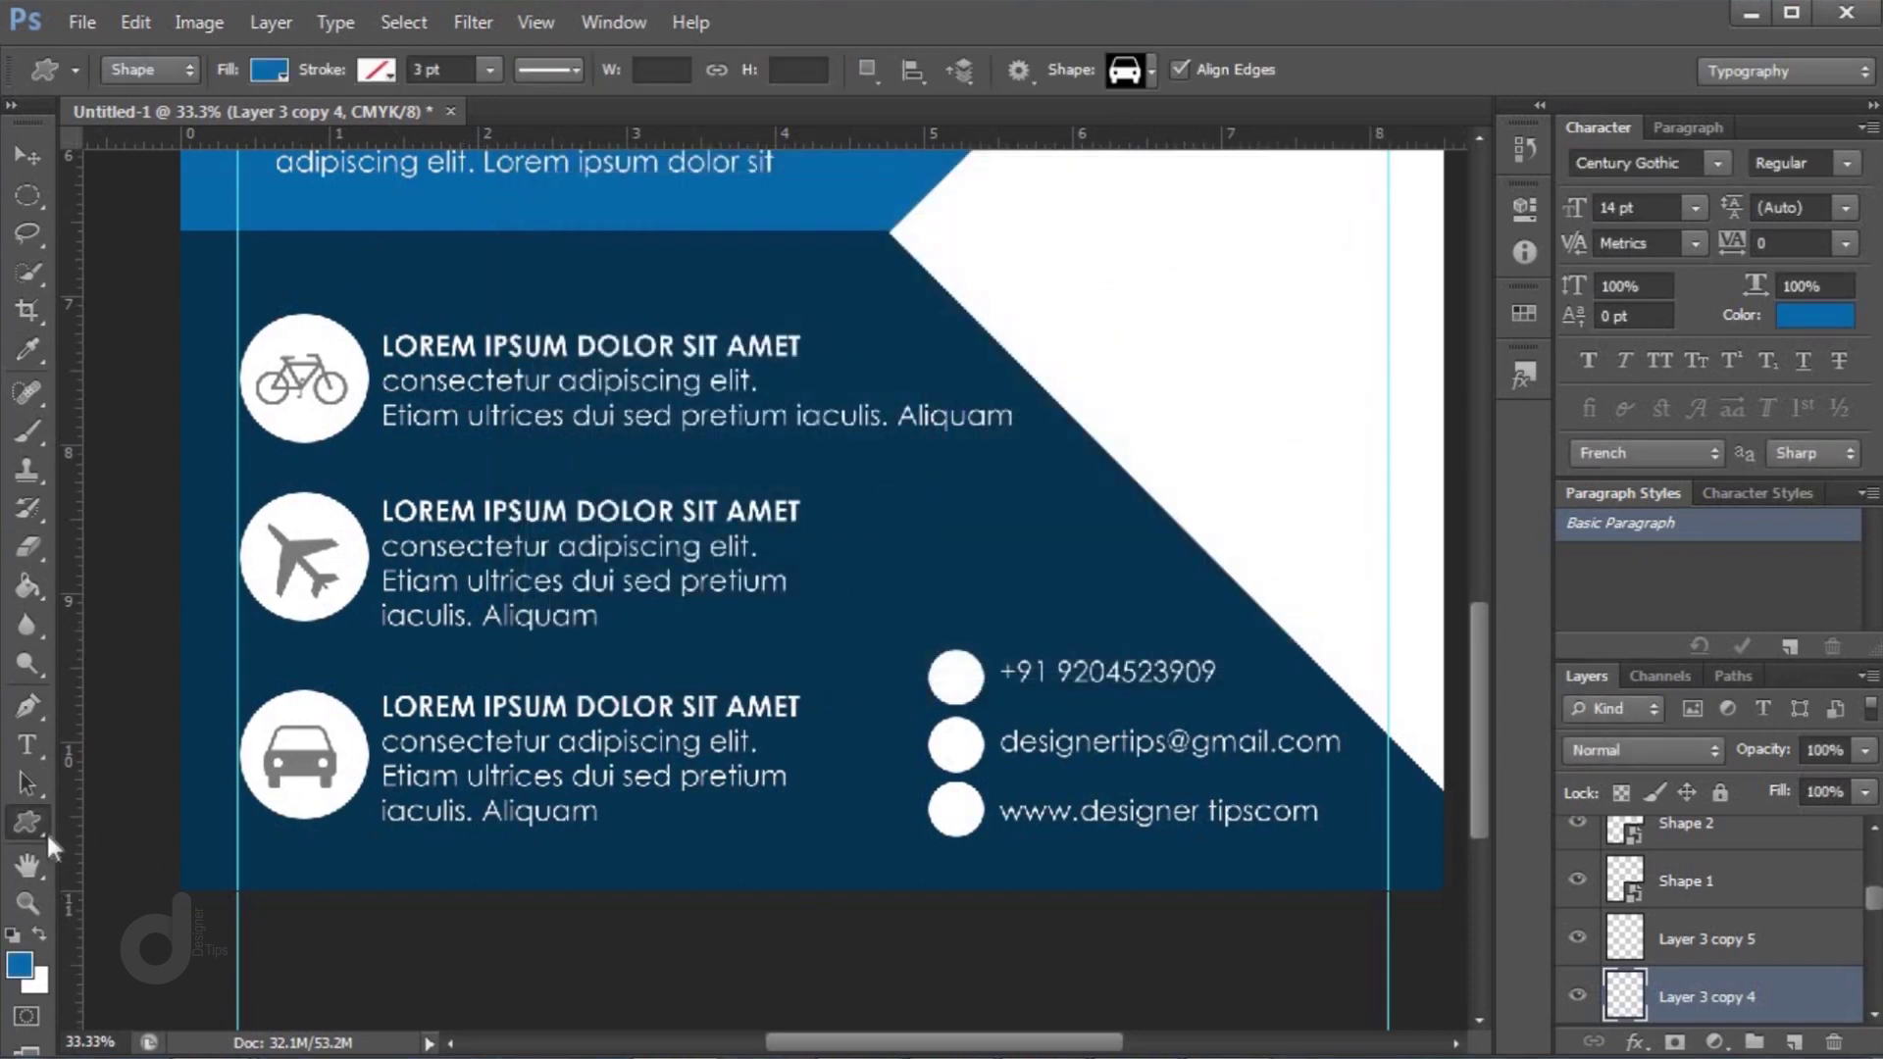
click(1152, 71)
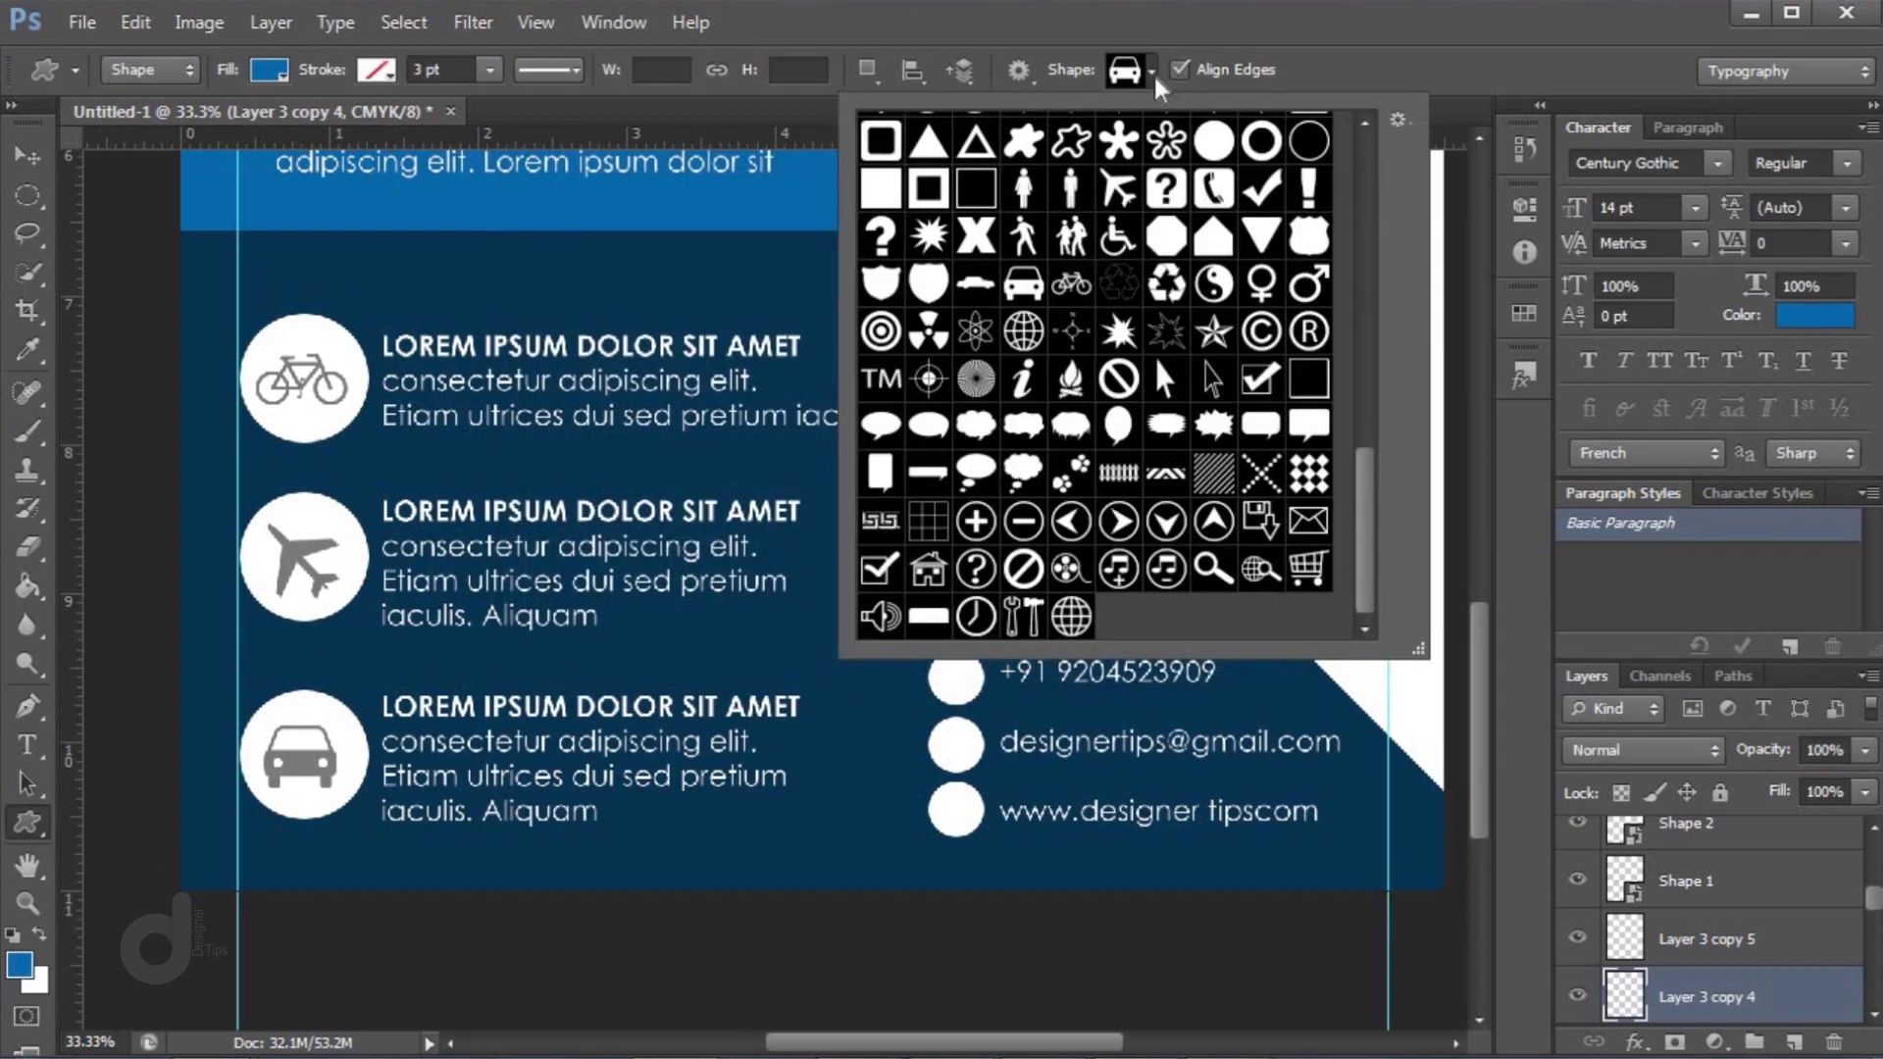
drag(1373, 492, 1387, 274)
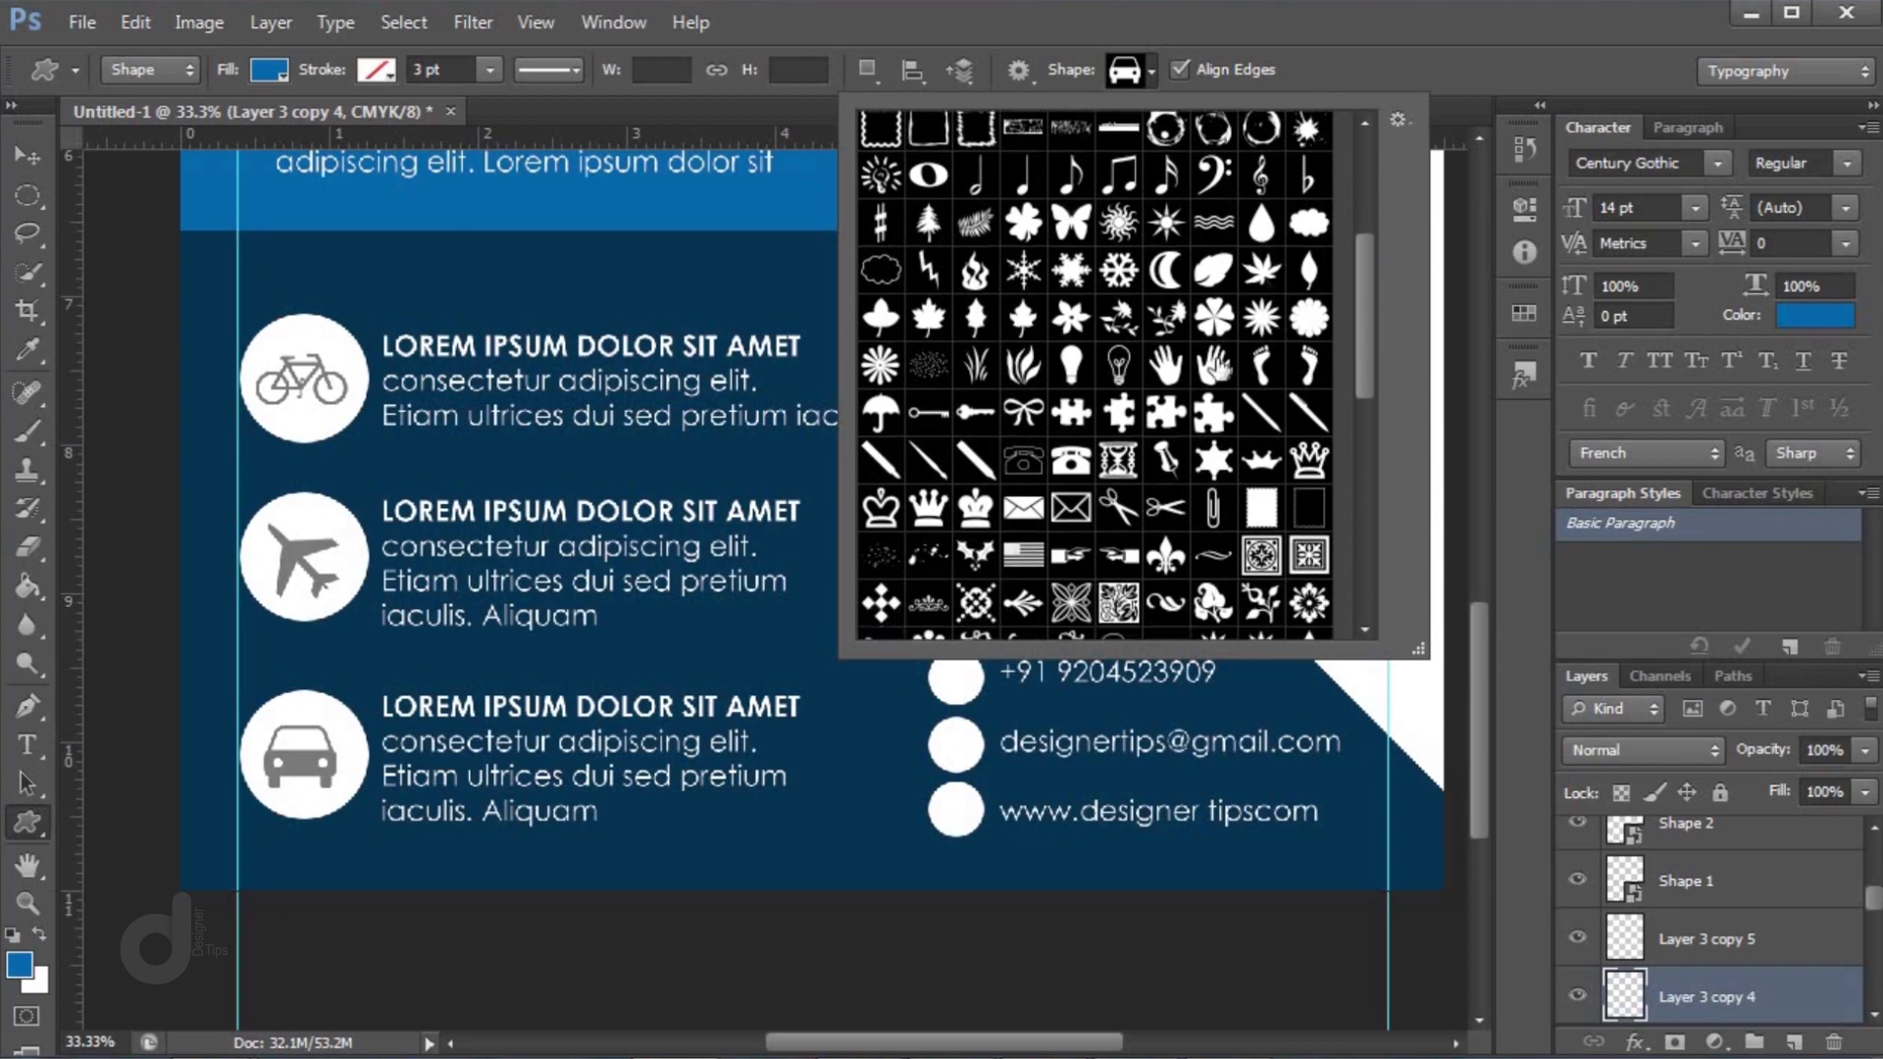
click(1071, 459)
click(938, 676)
drag(939, 676, 977, 713)
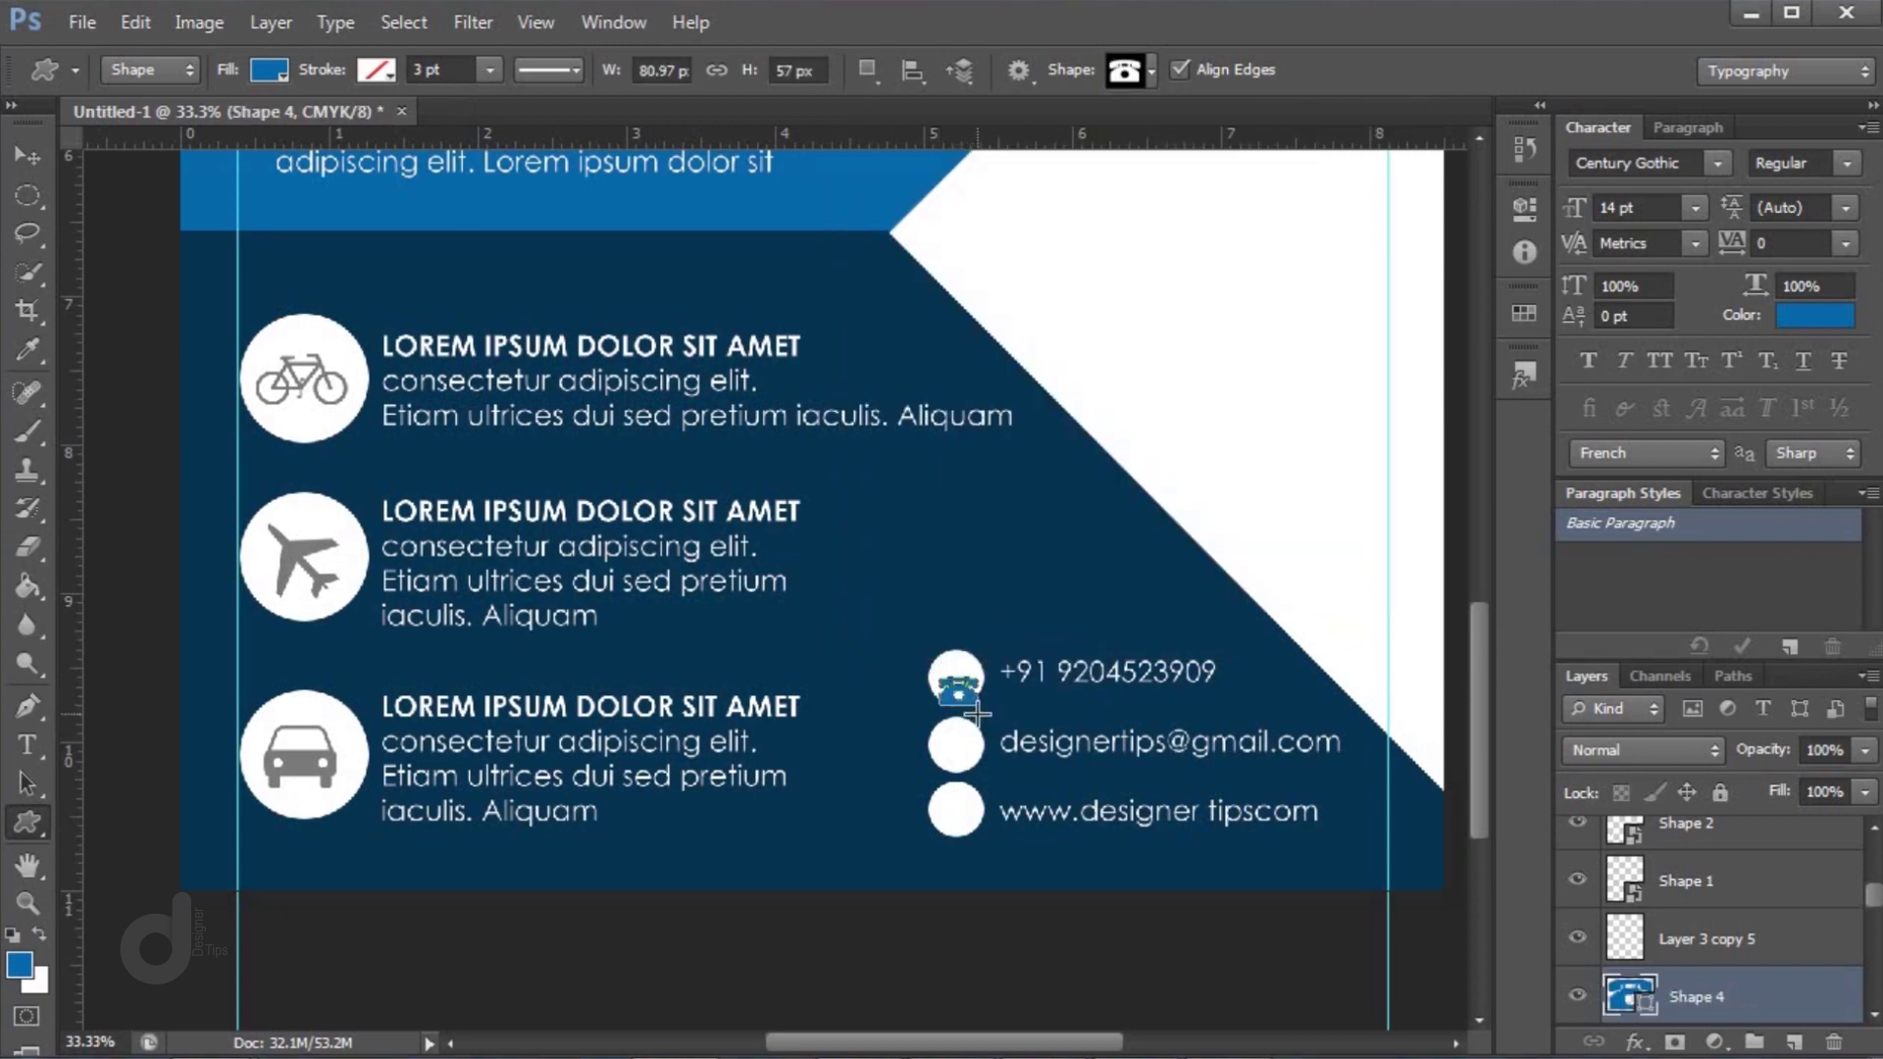
right_click(1818, 996)
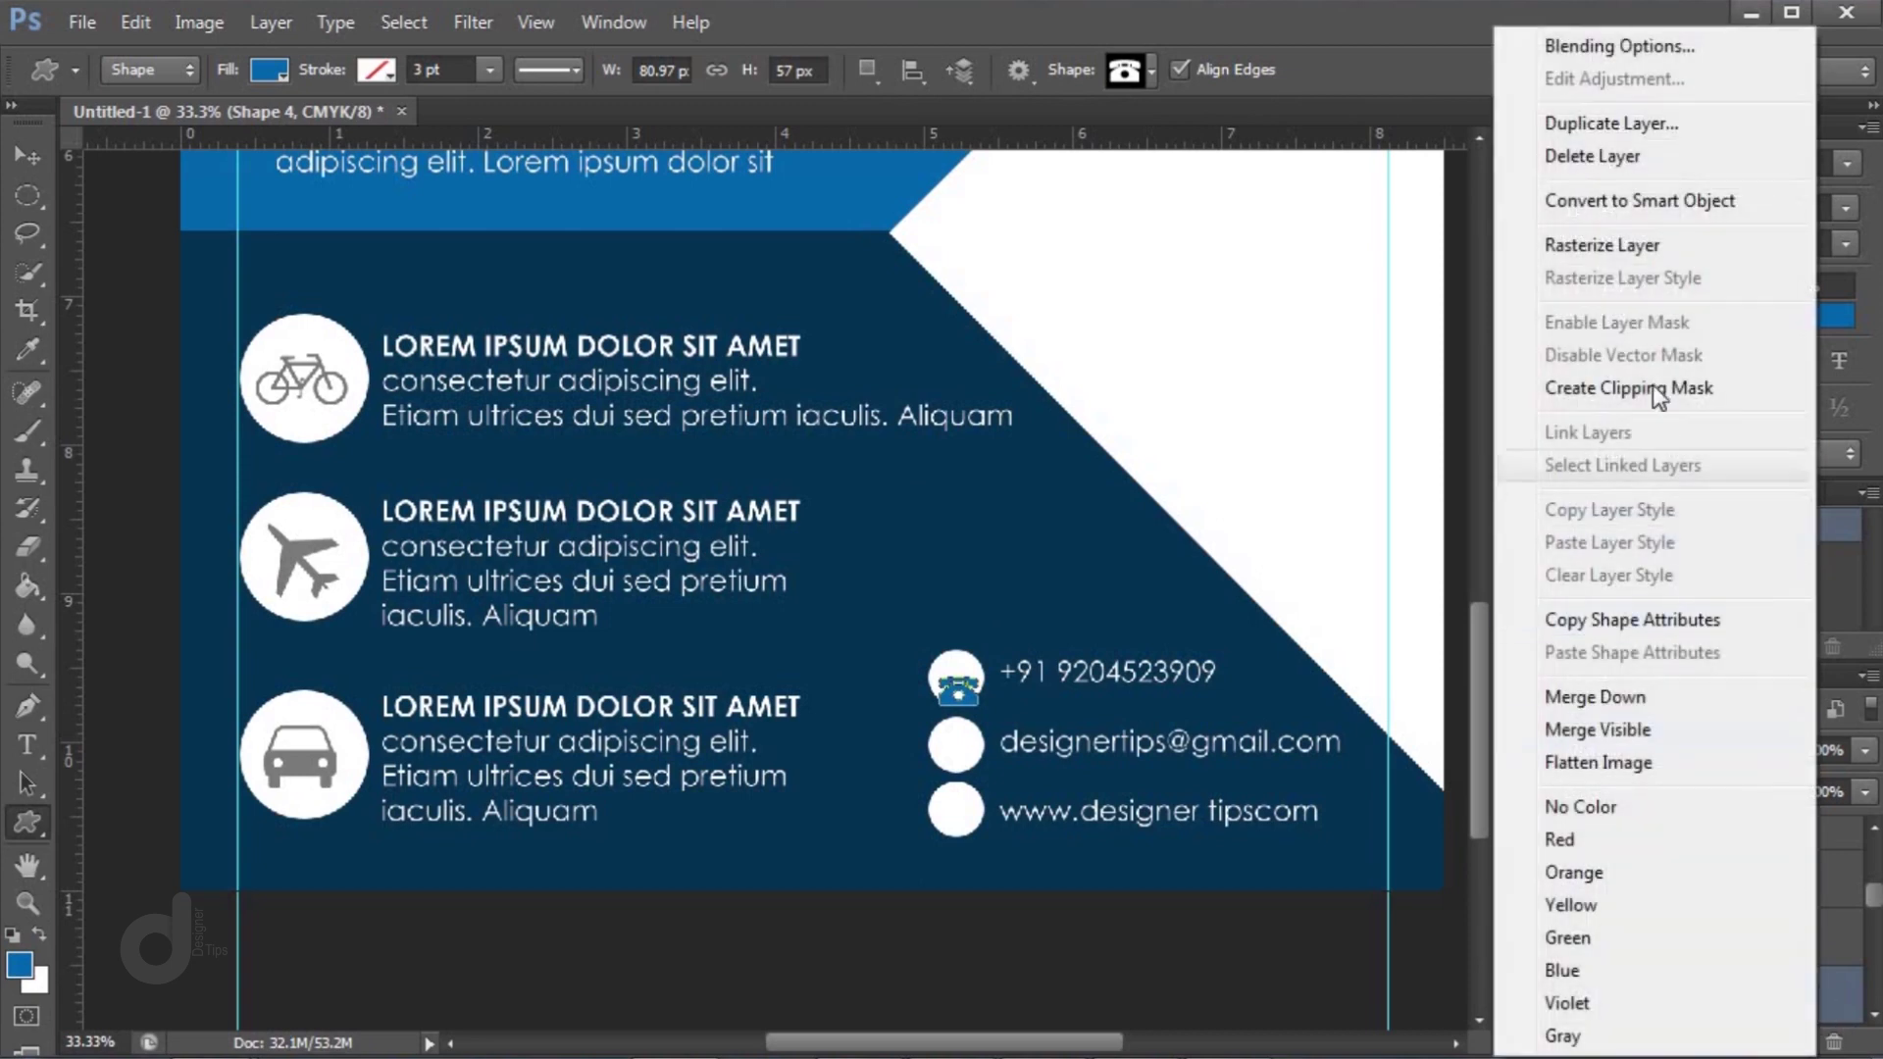
click(1631, 203)
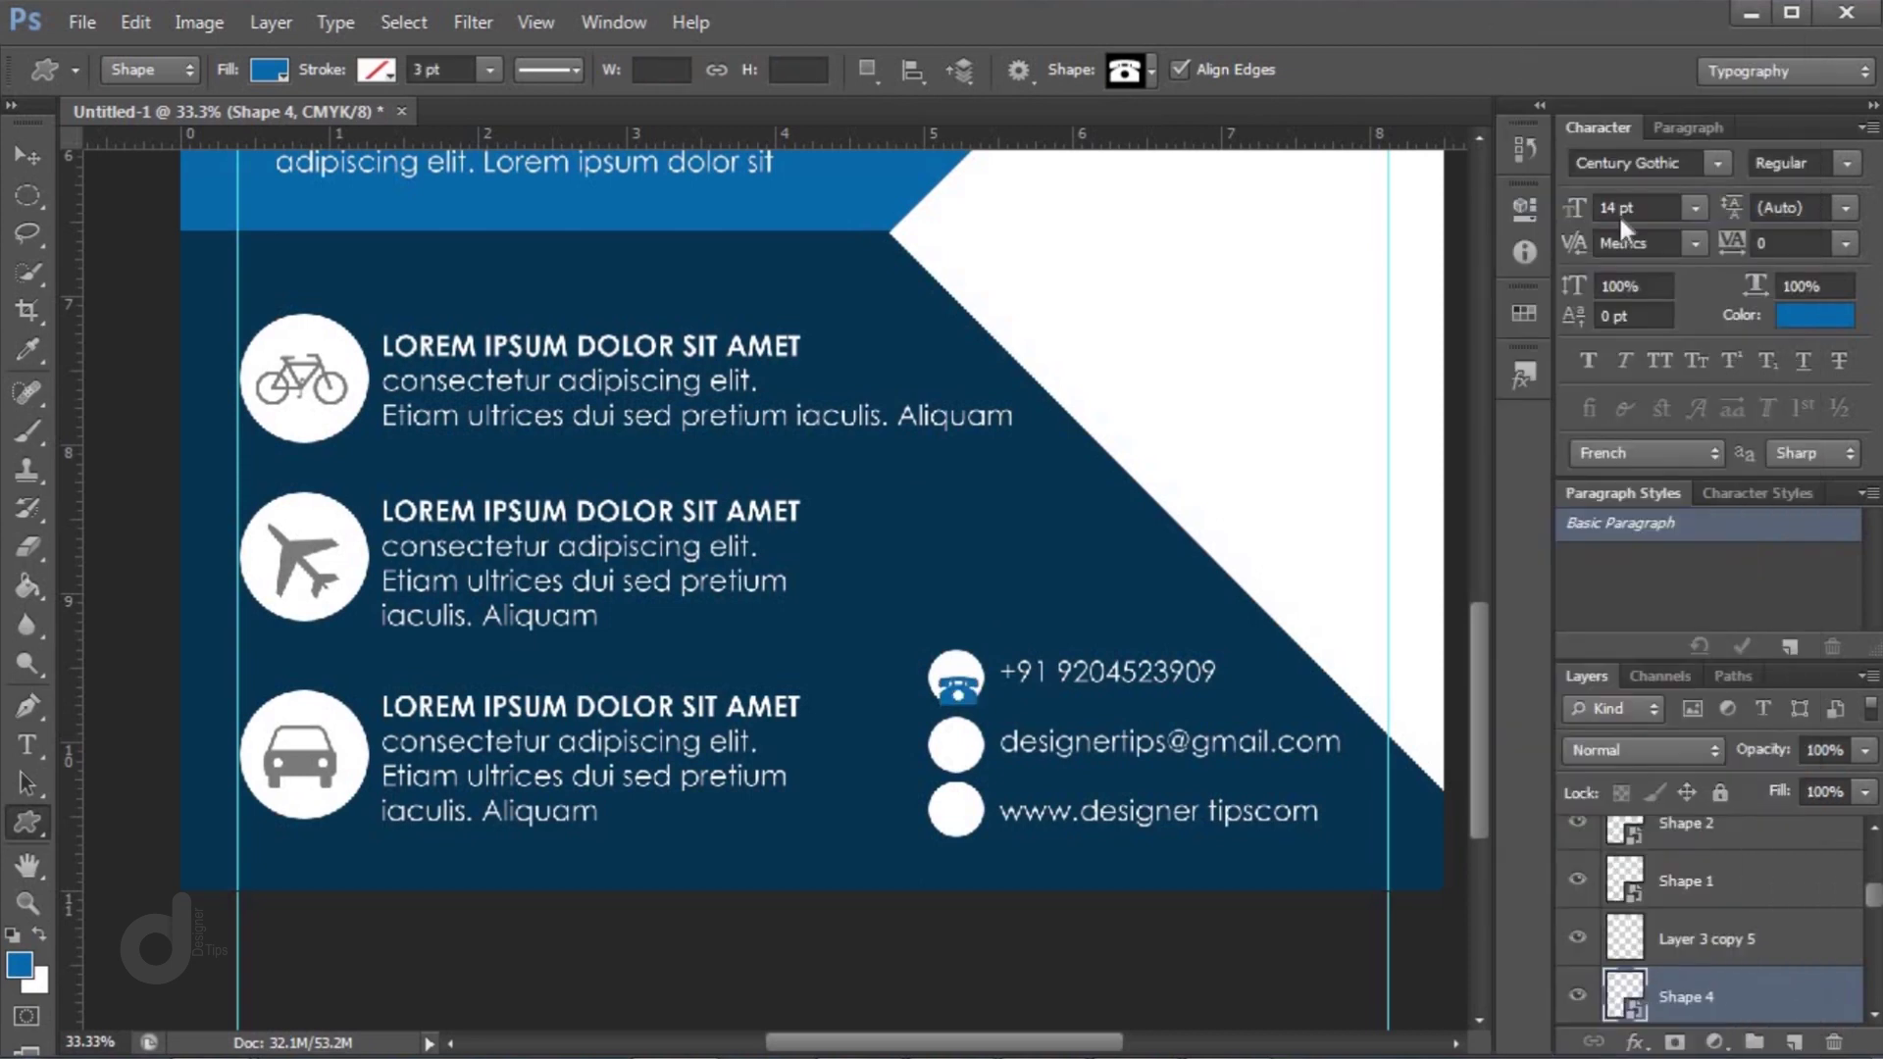
click(37, 156)
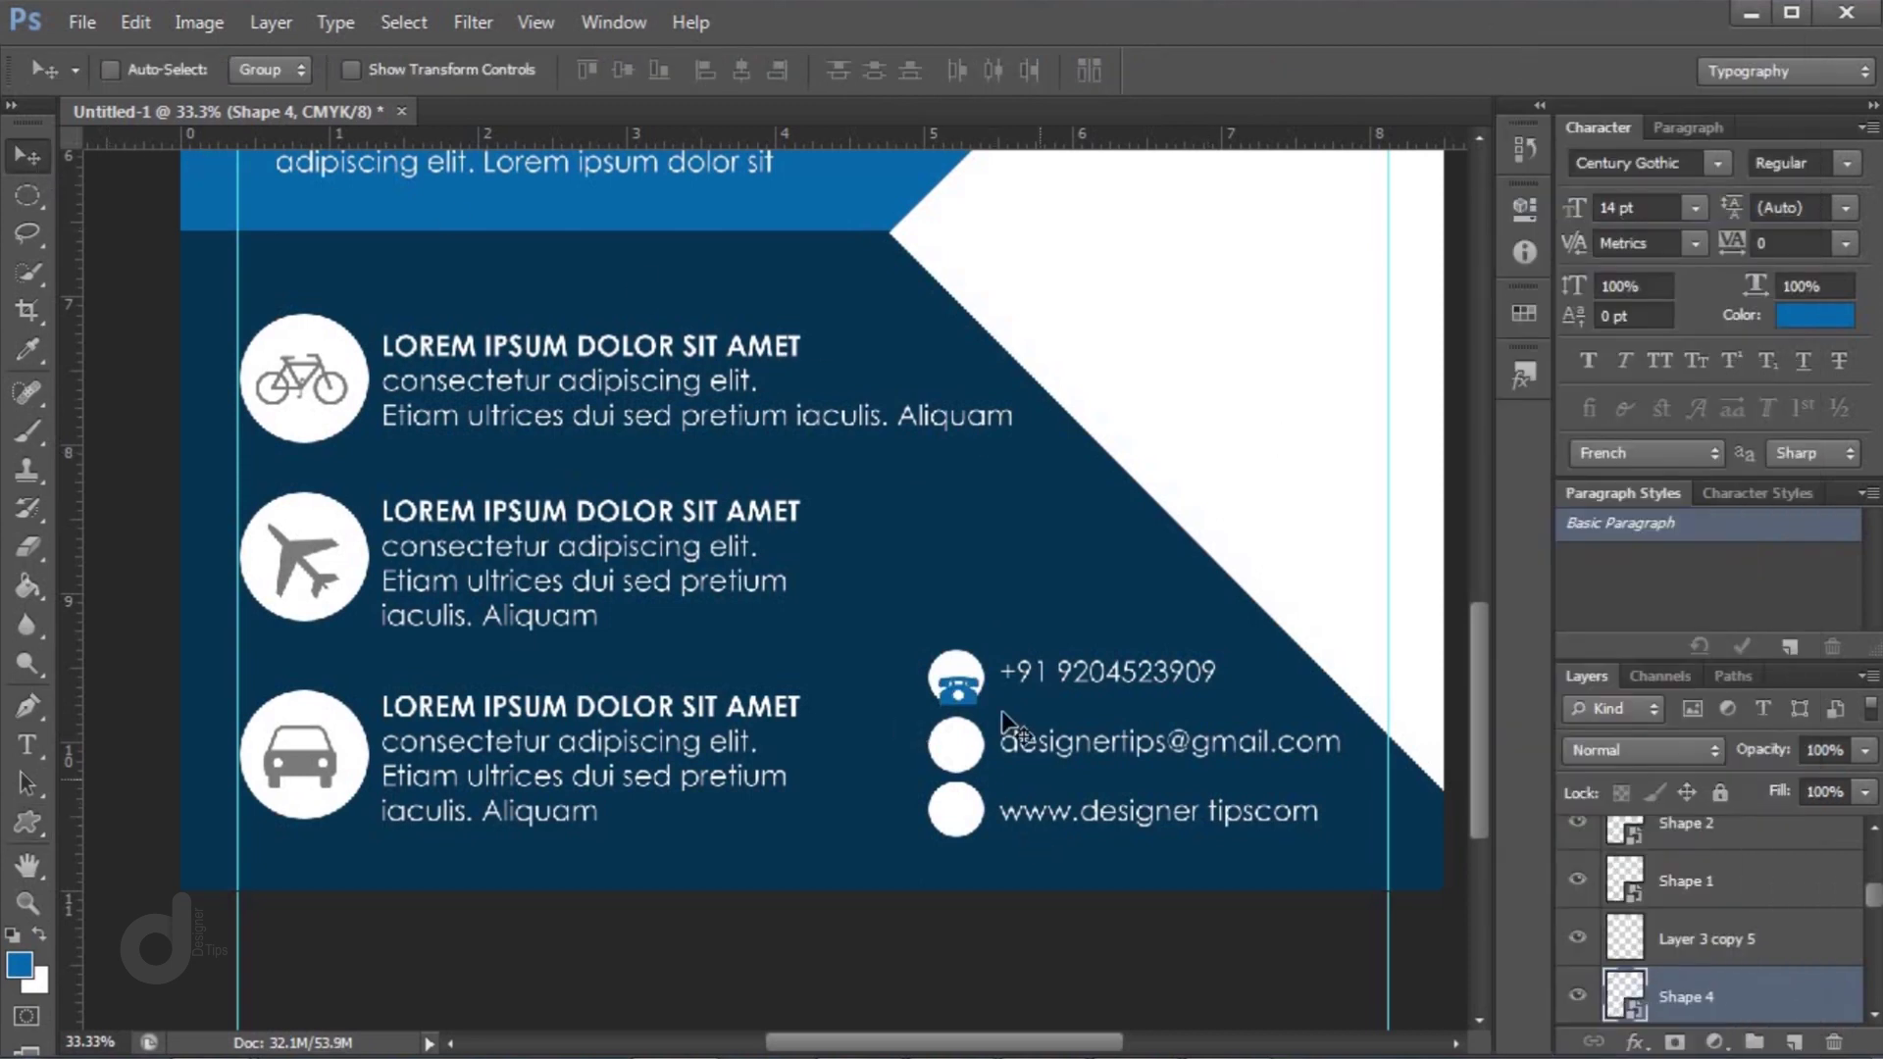
key(shift+Up)
key(shift+Up)
key(shift+Up)
key(shift+Up)
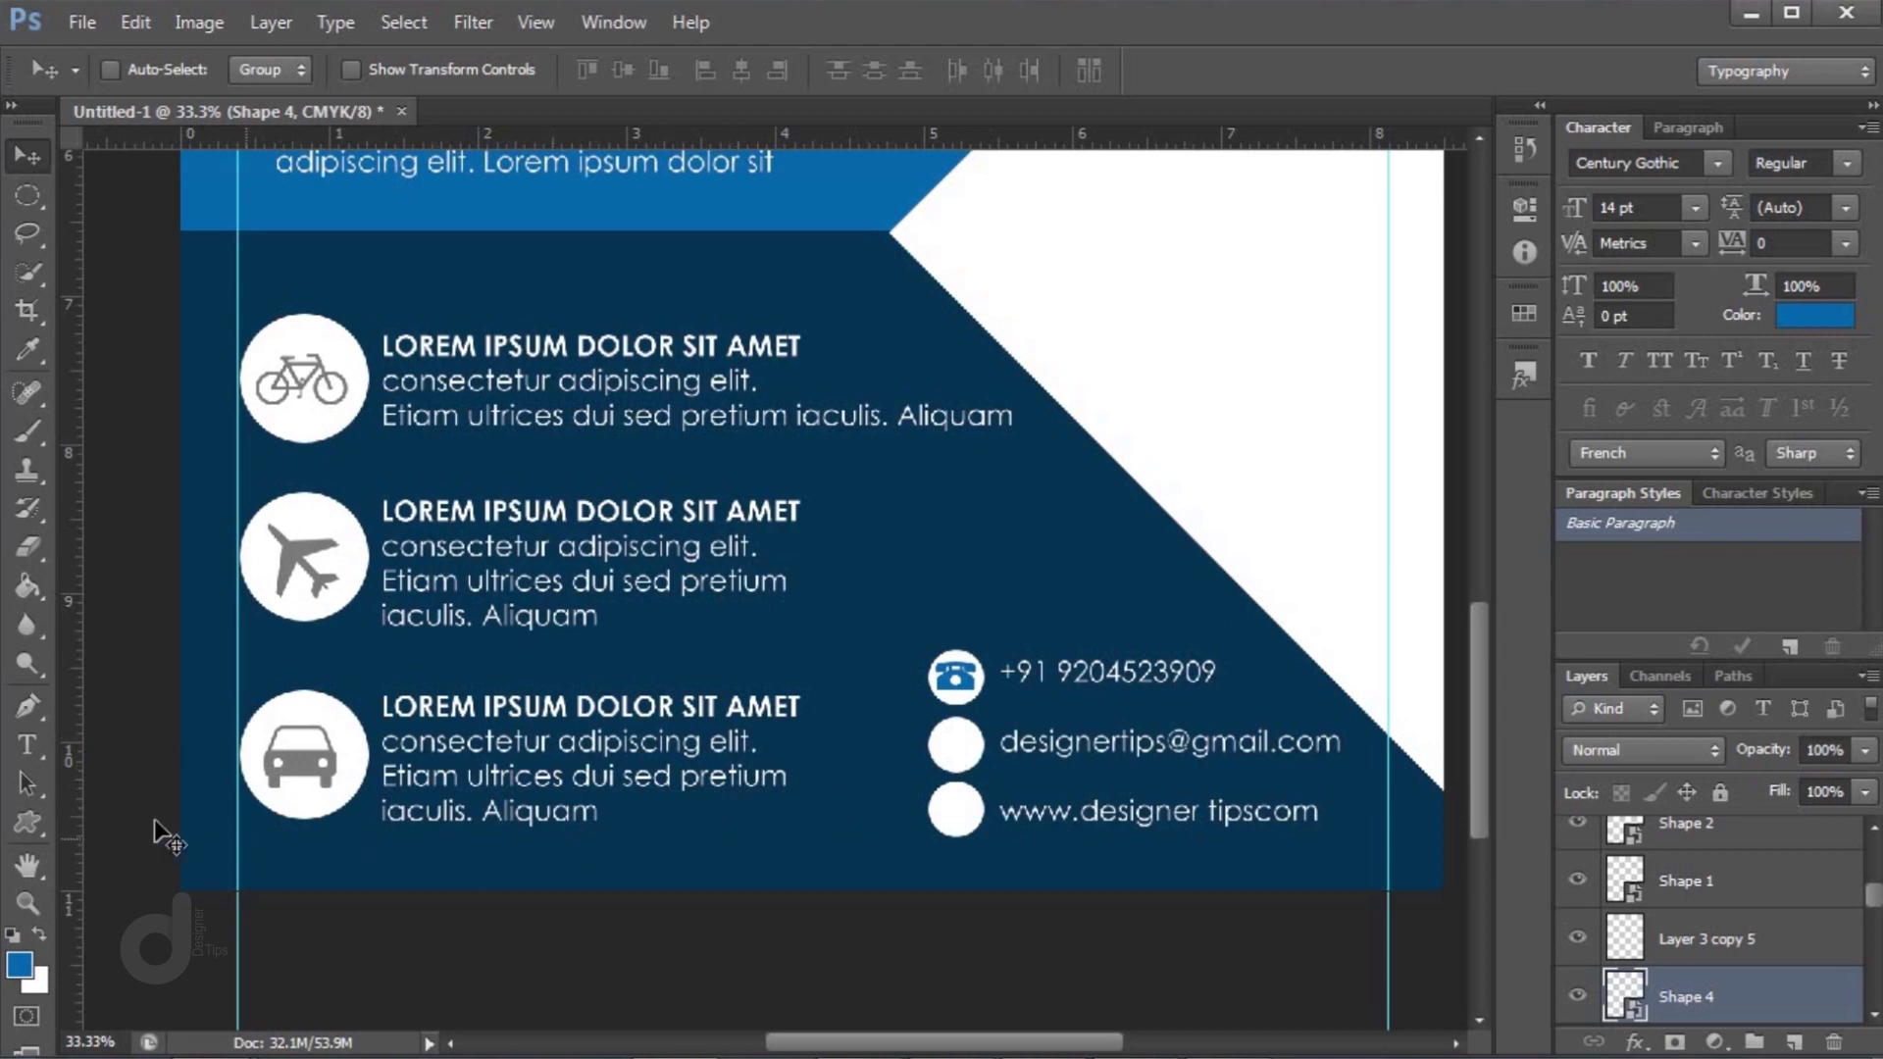
Draw a blue envelope icon in the e-mail line's circle and convert it to a smart object
click(28, 822)
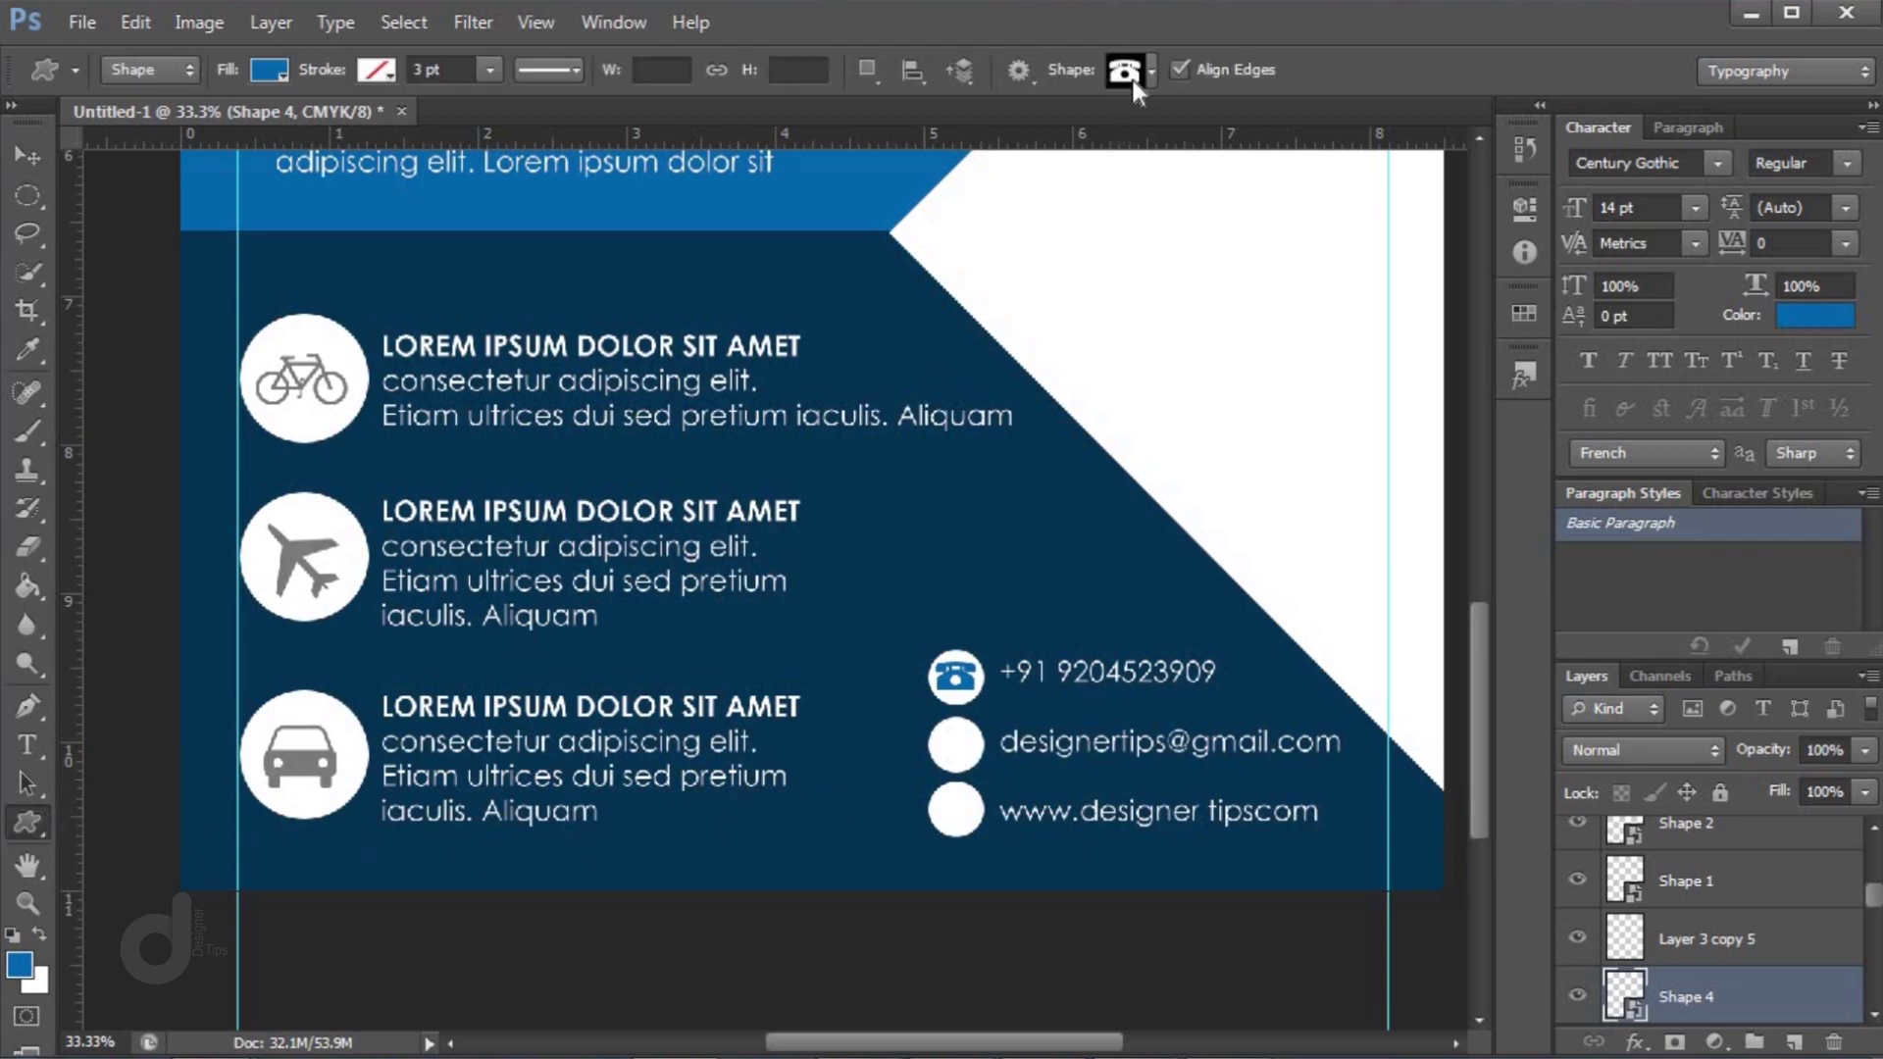
click(1133, 73)
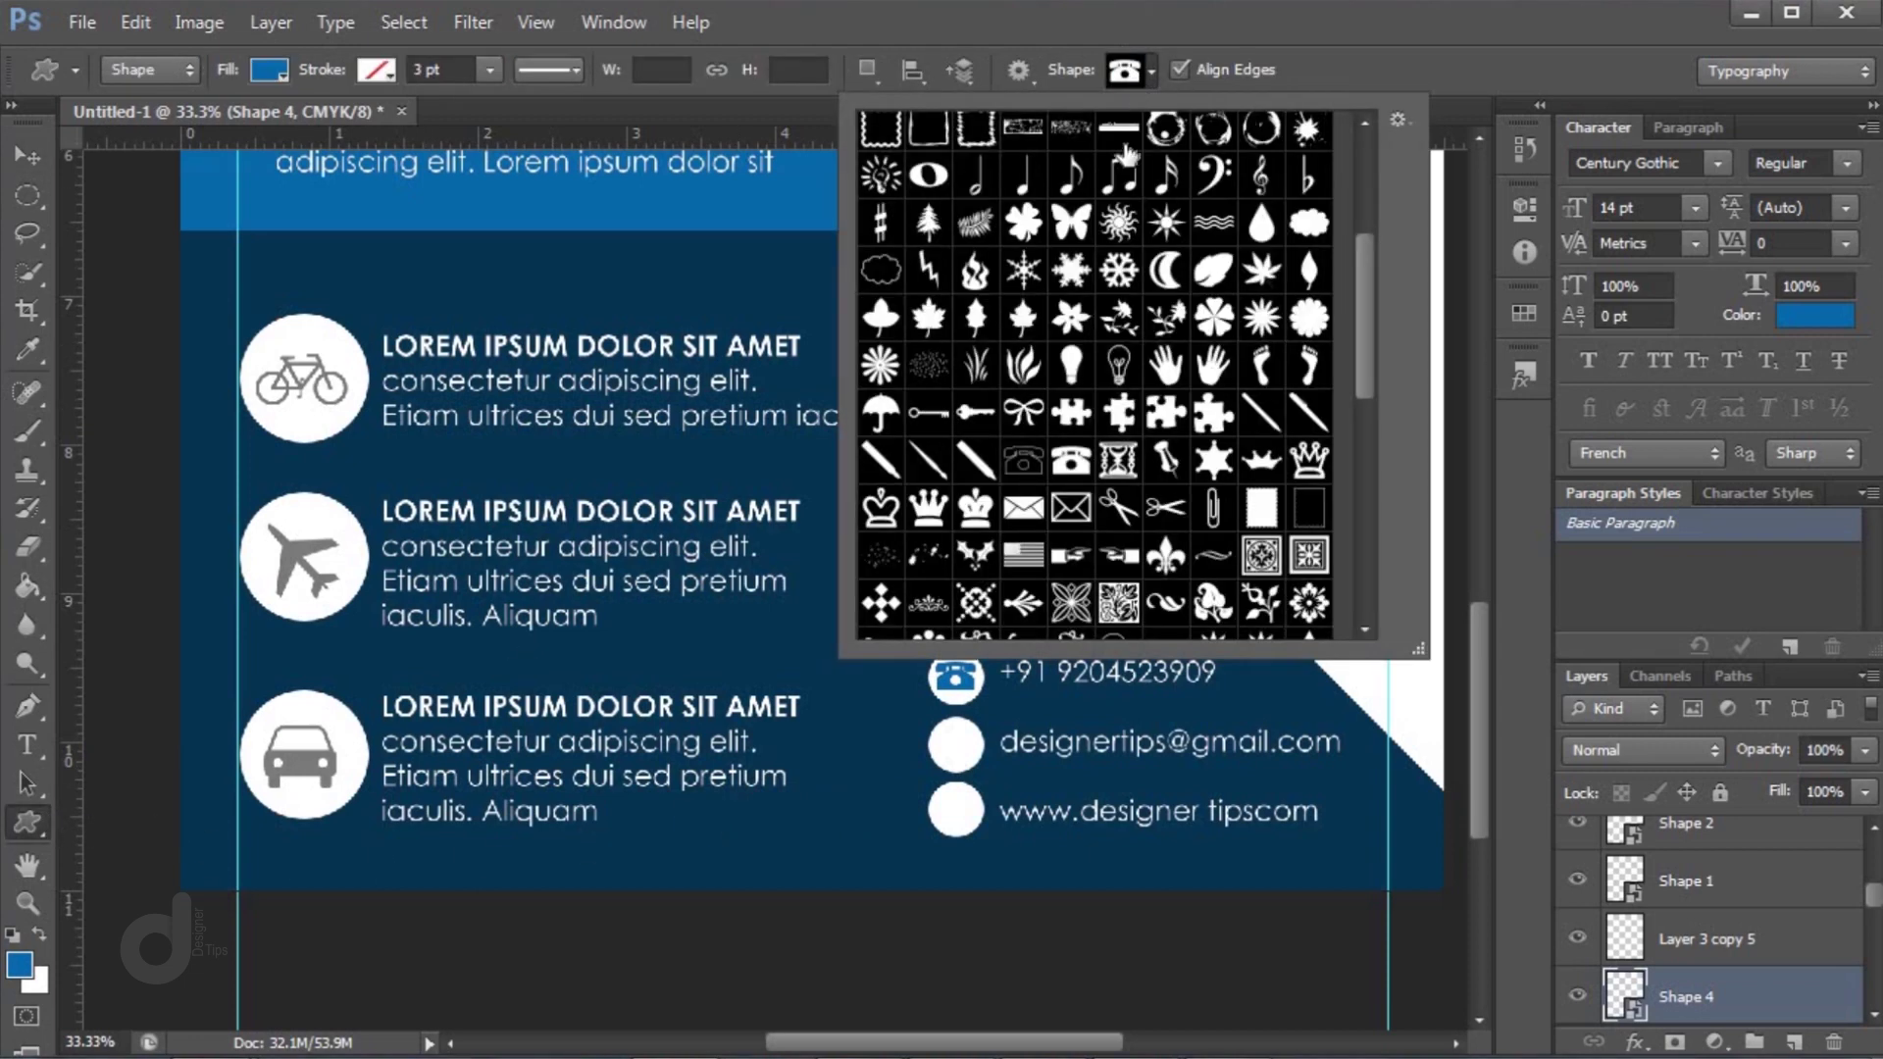
click(1023, 506)
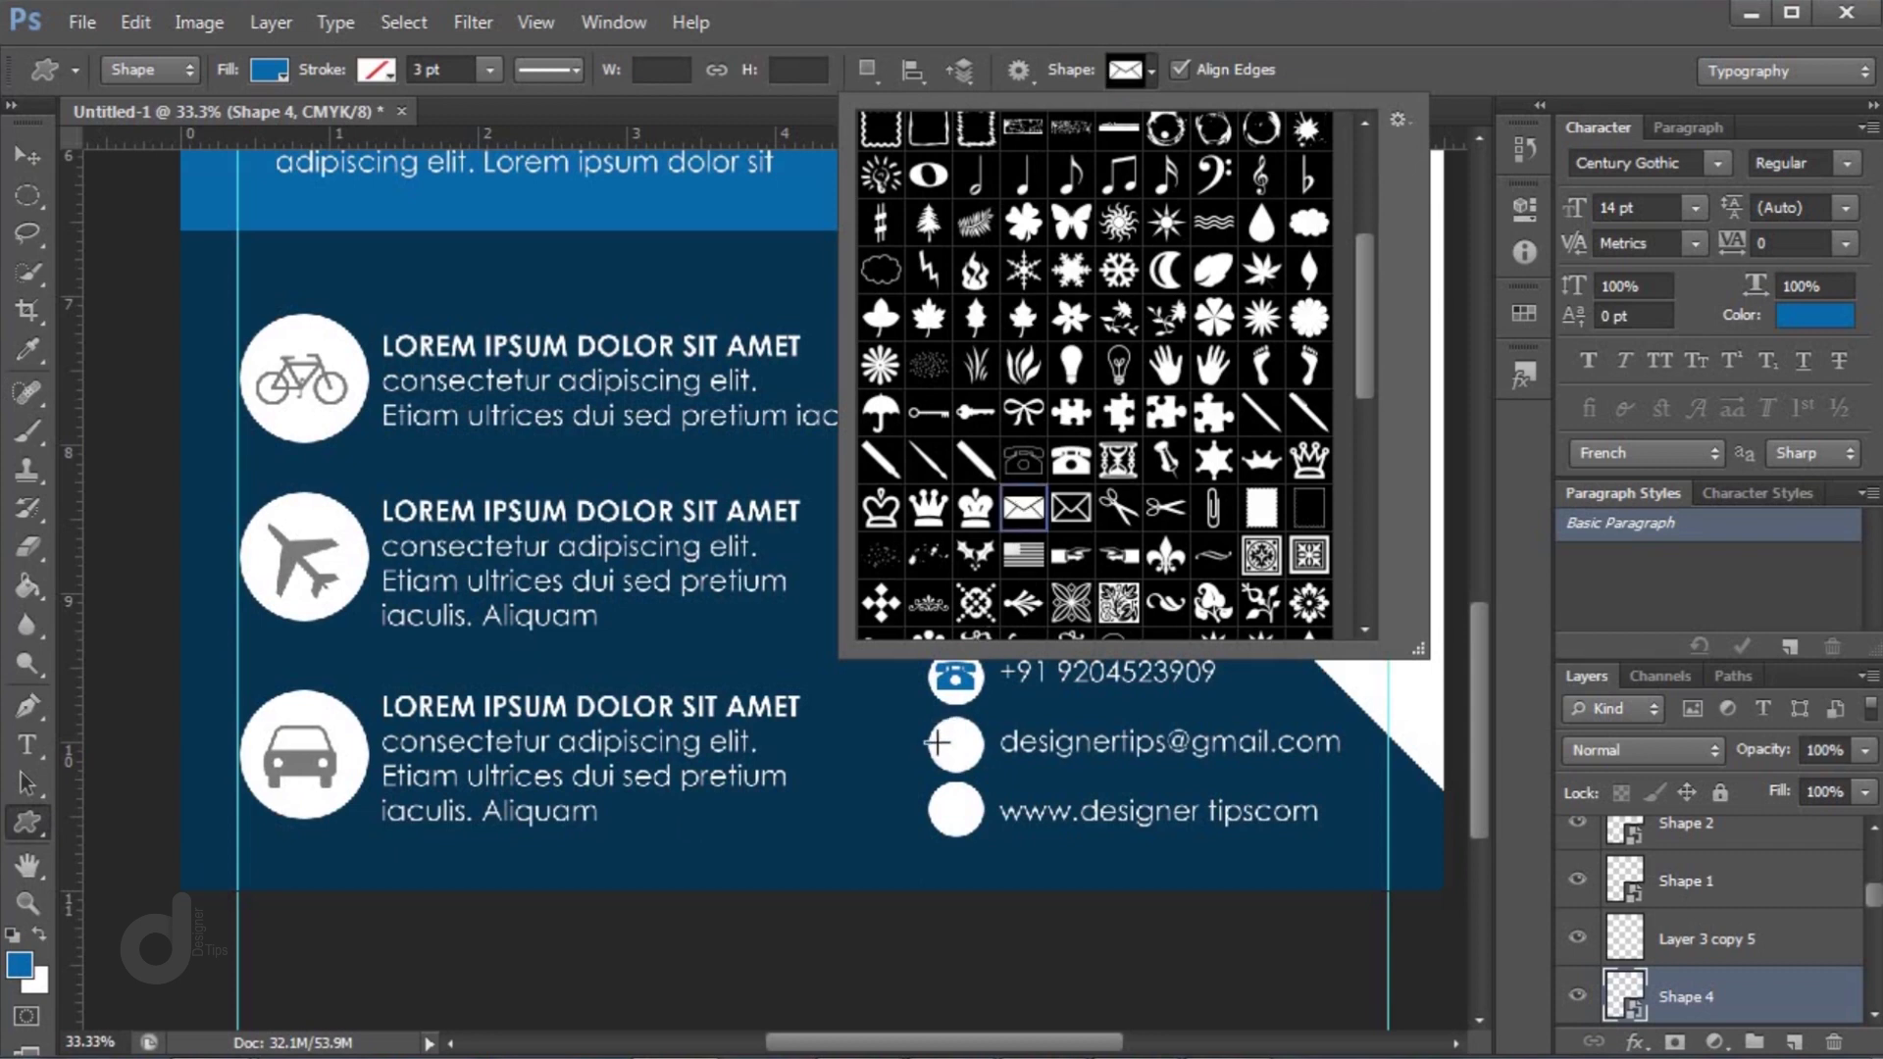
drag(939, 740, 978, 758)
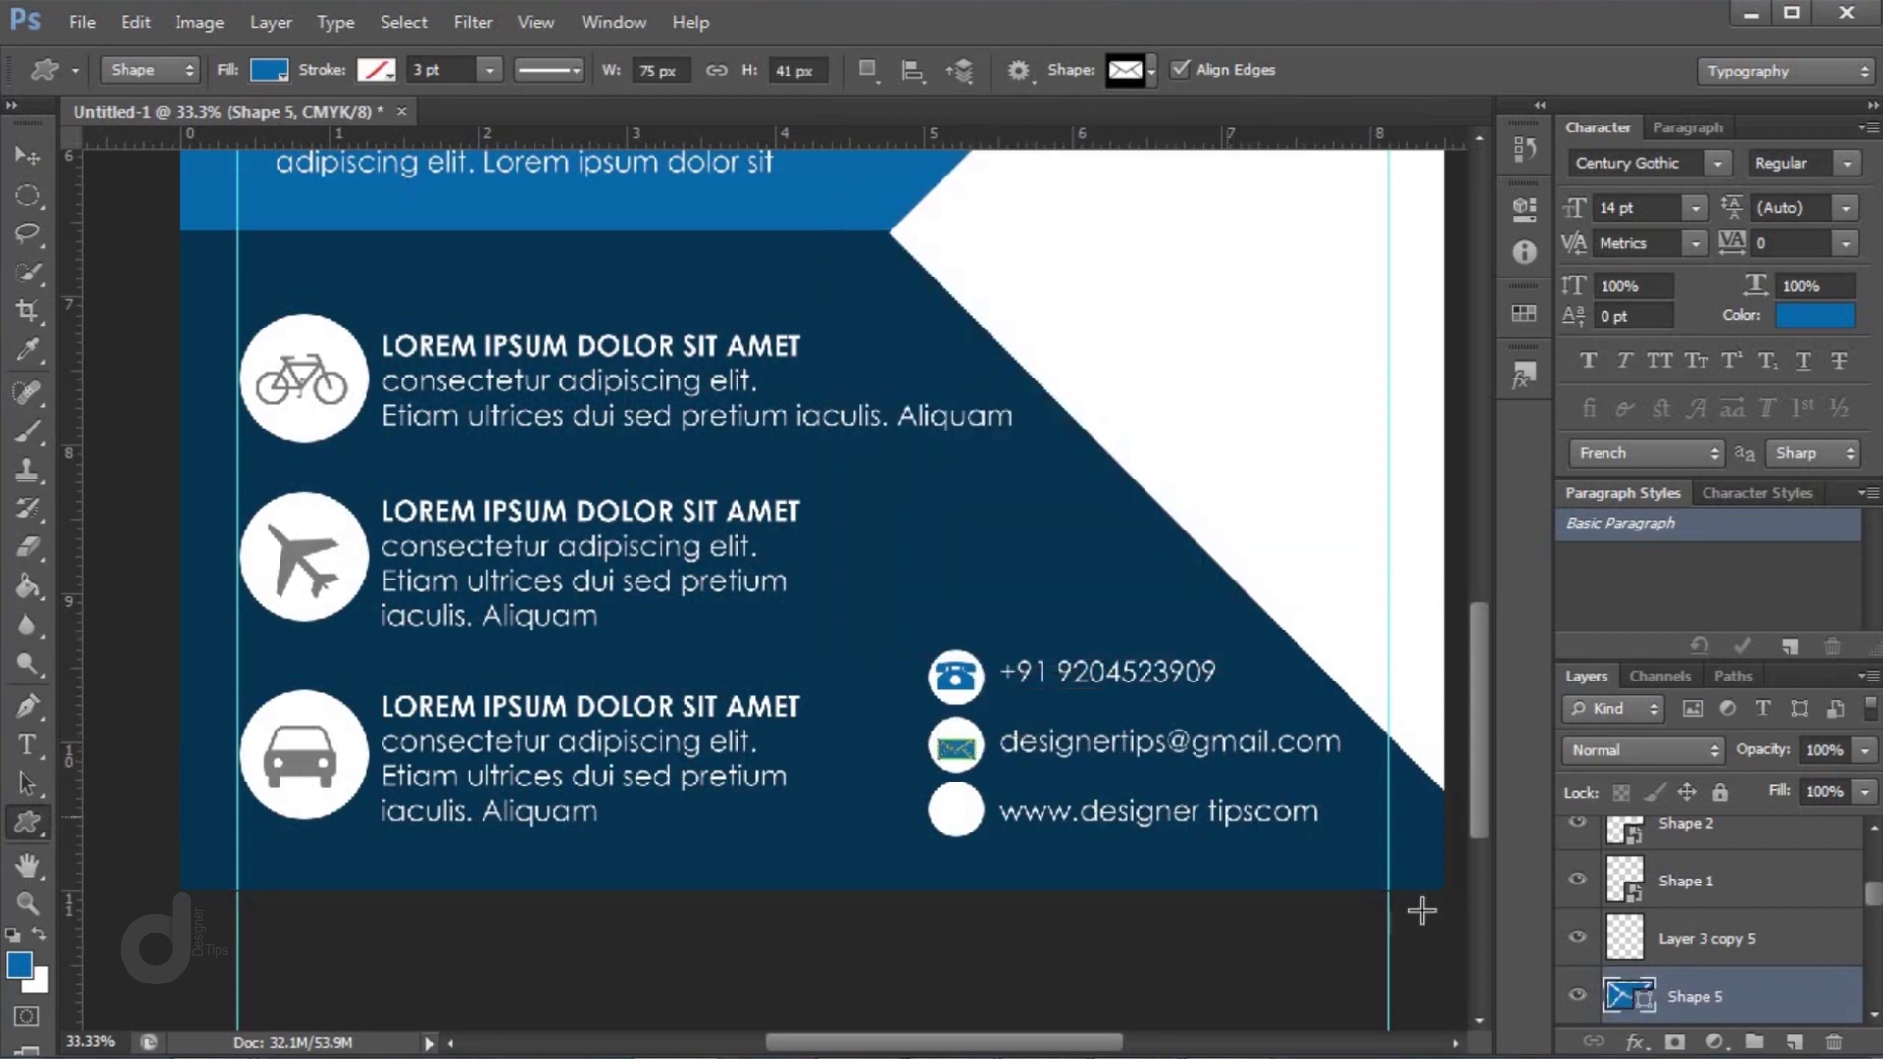
right_click(1791, 997)
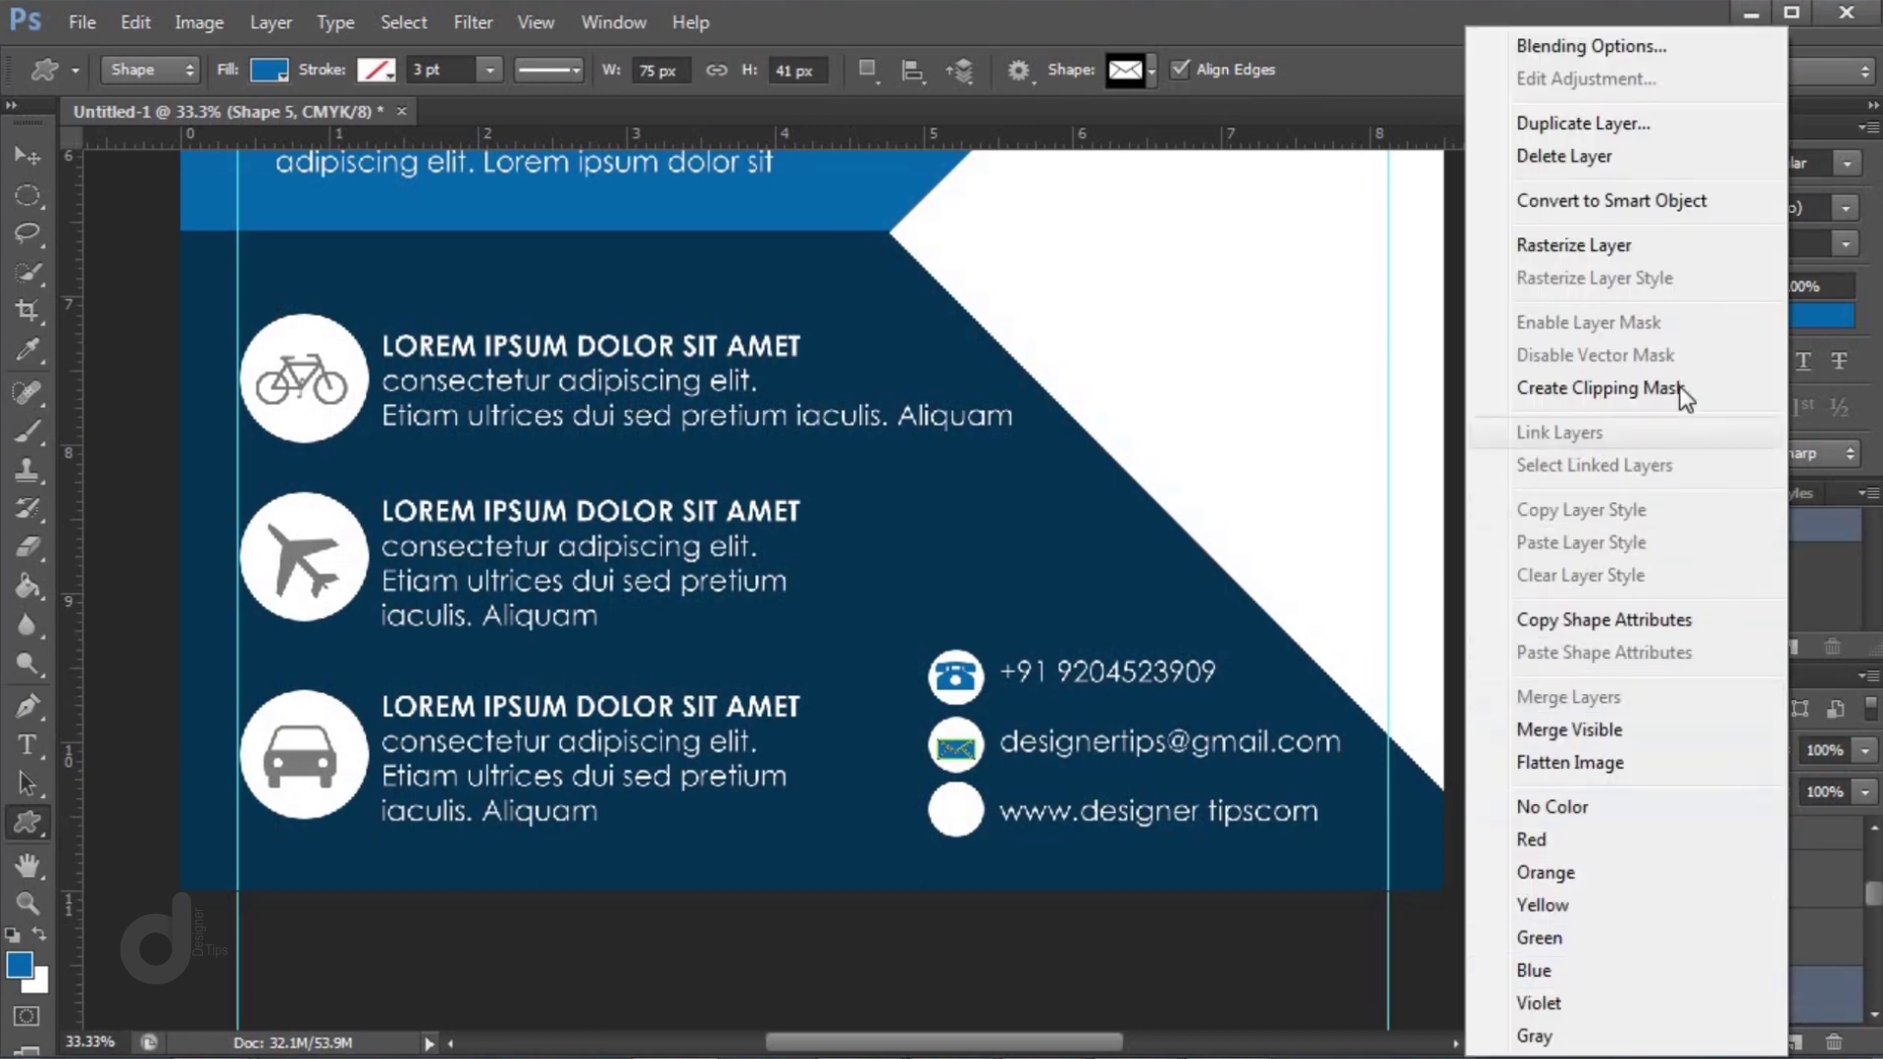
click(1636, 202)
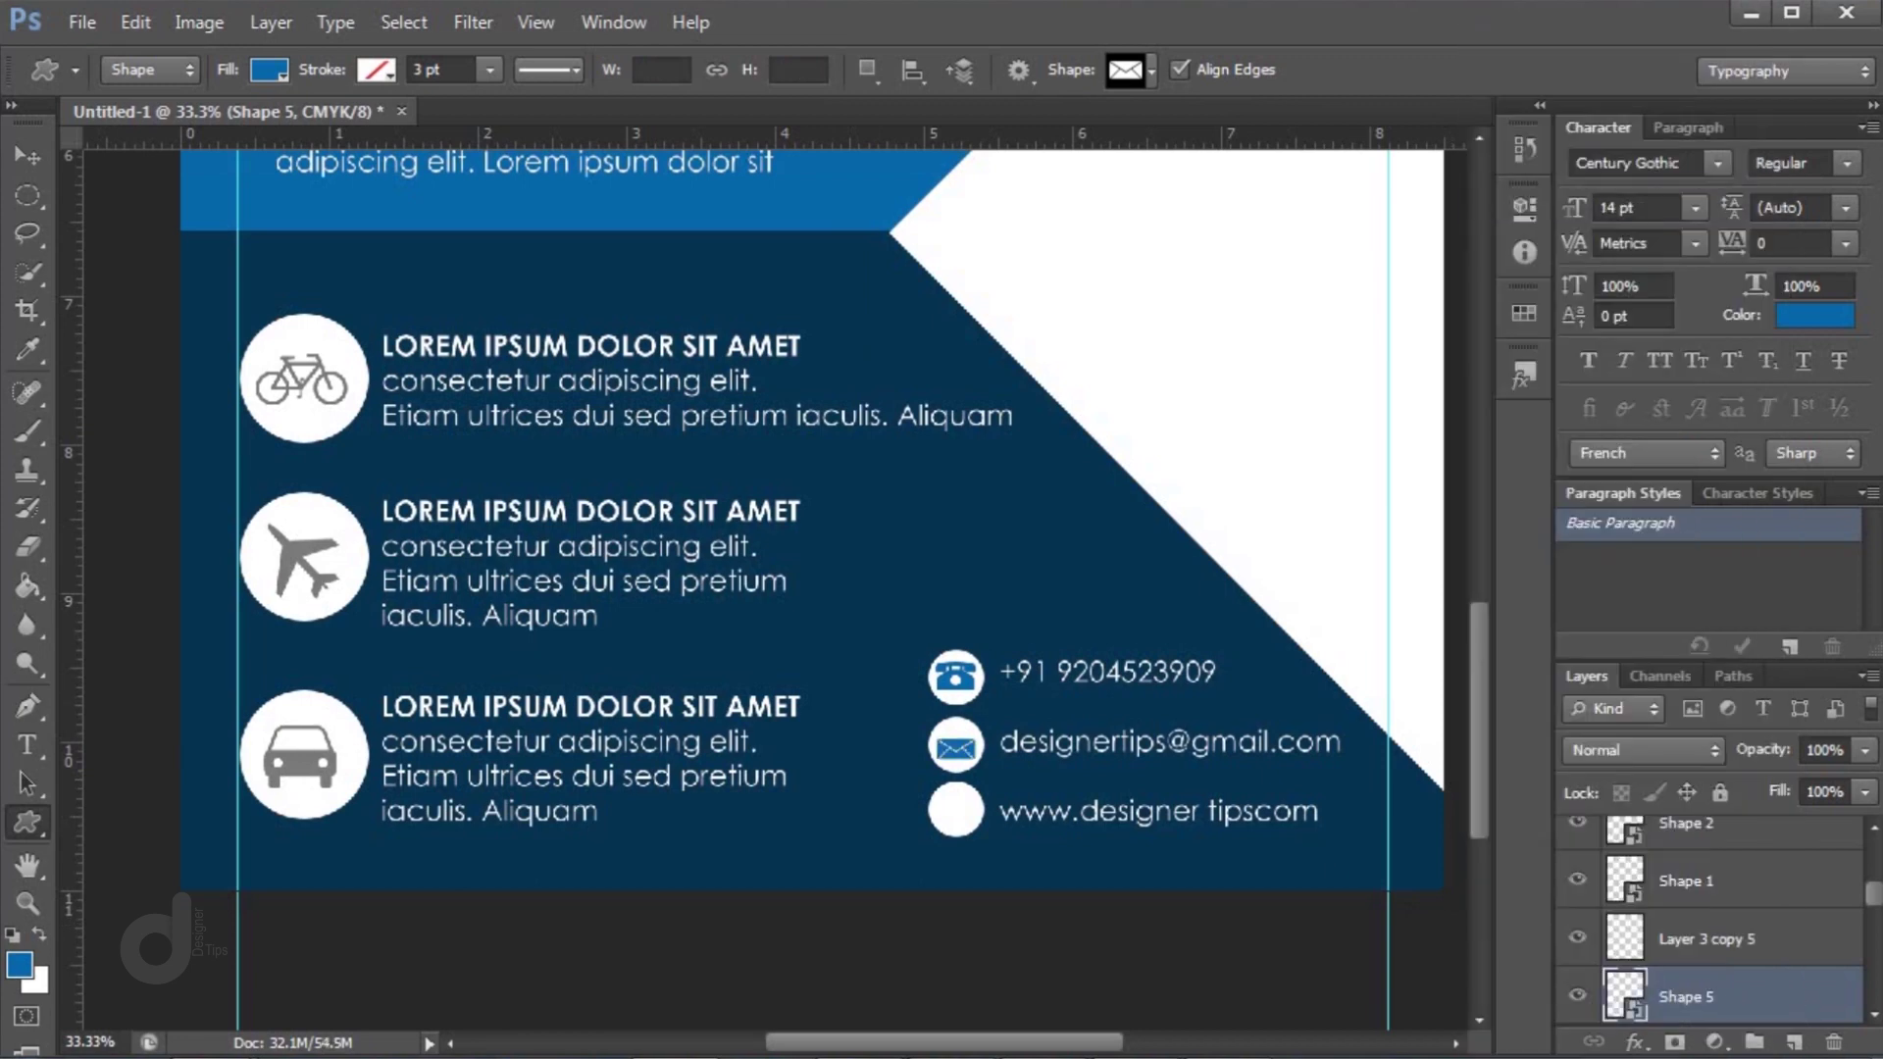
Add a blue globe smart object in the website circle, stacked above its white circle
click(1132, 71)
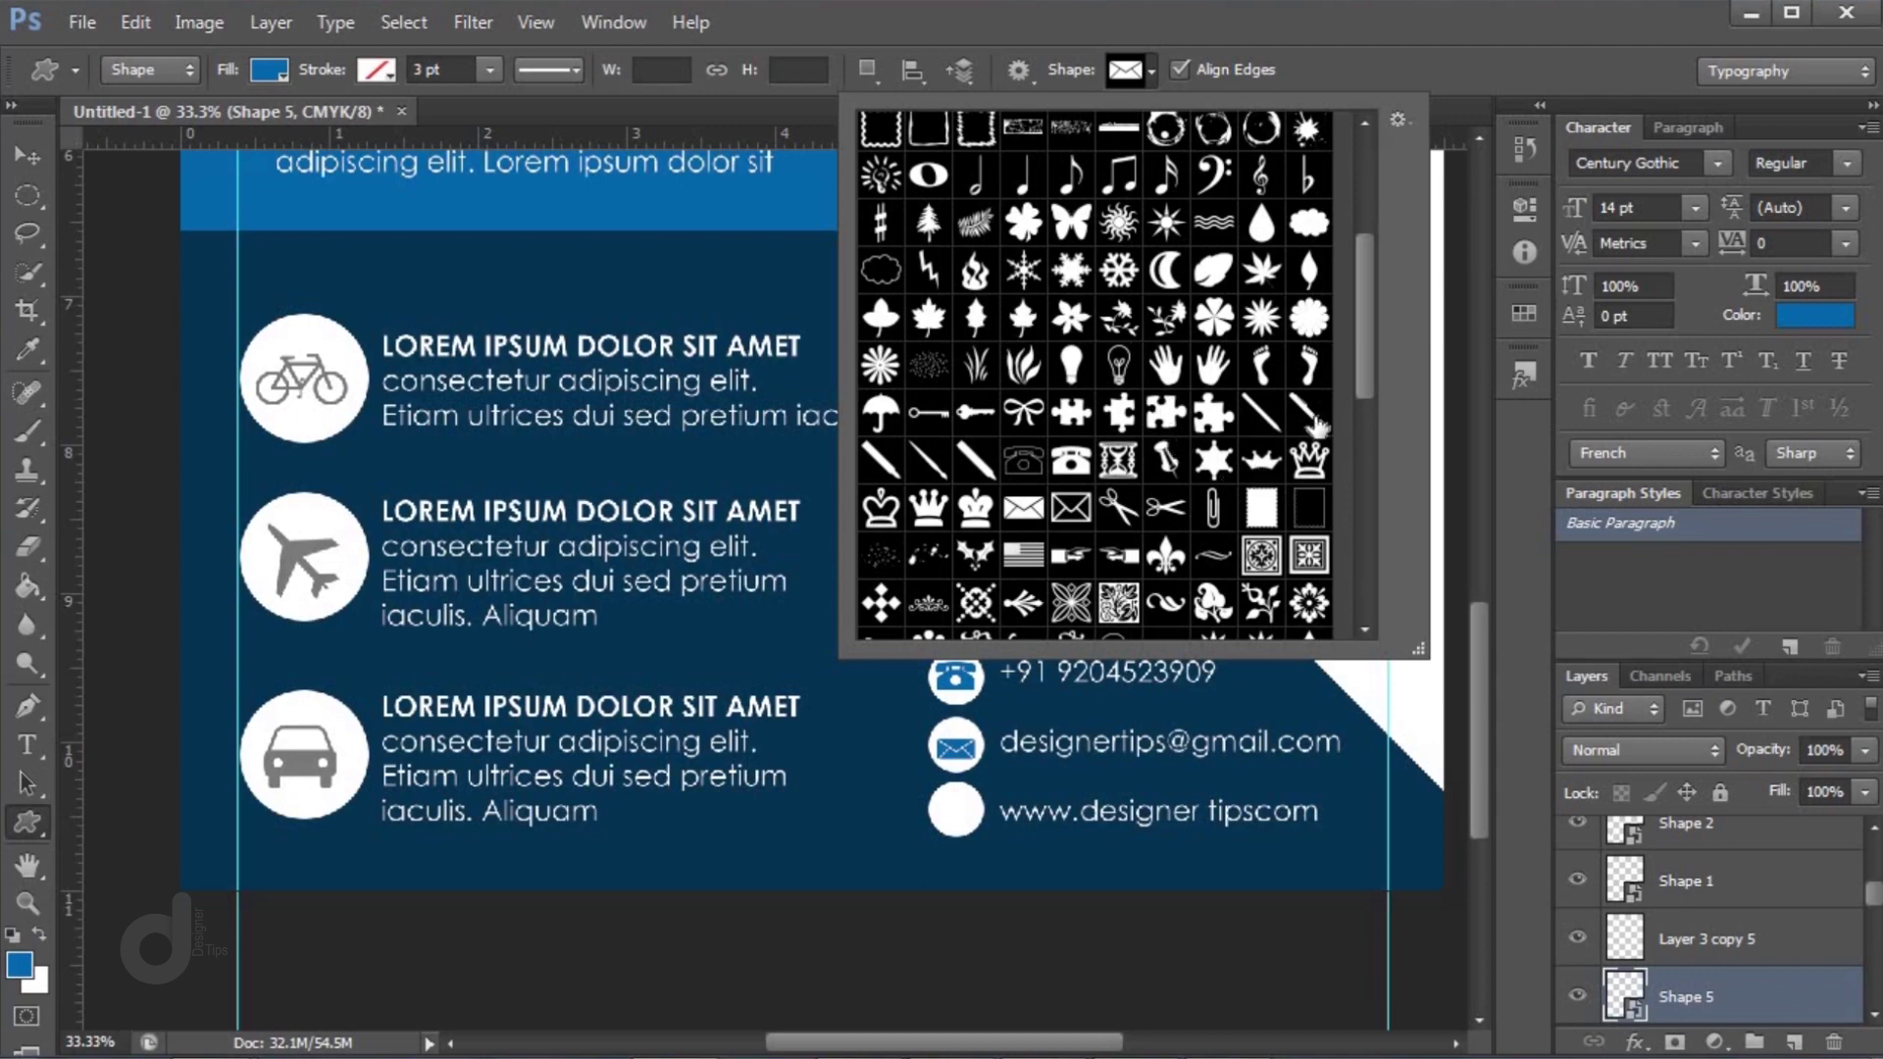
drag(1359, 341, 1367, 598)
click(1071, 616)
drag(947, 797, 988, 838)
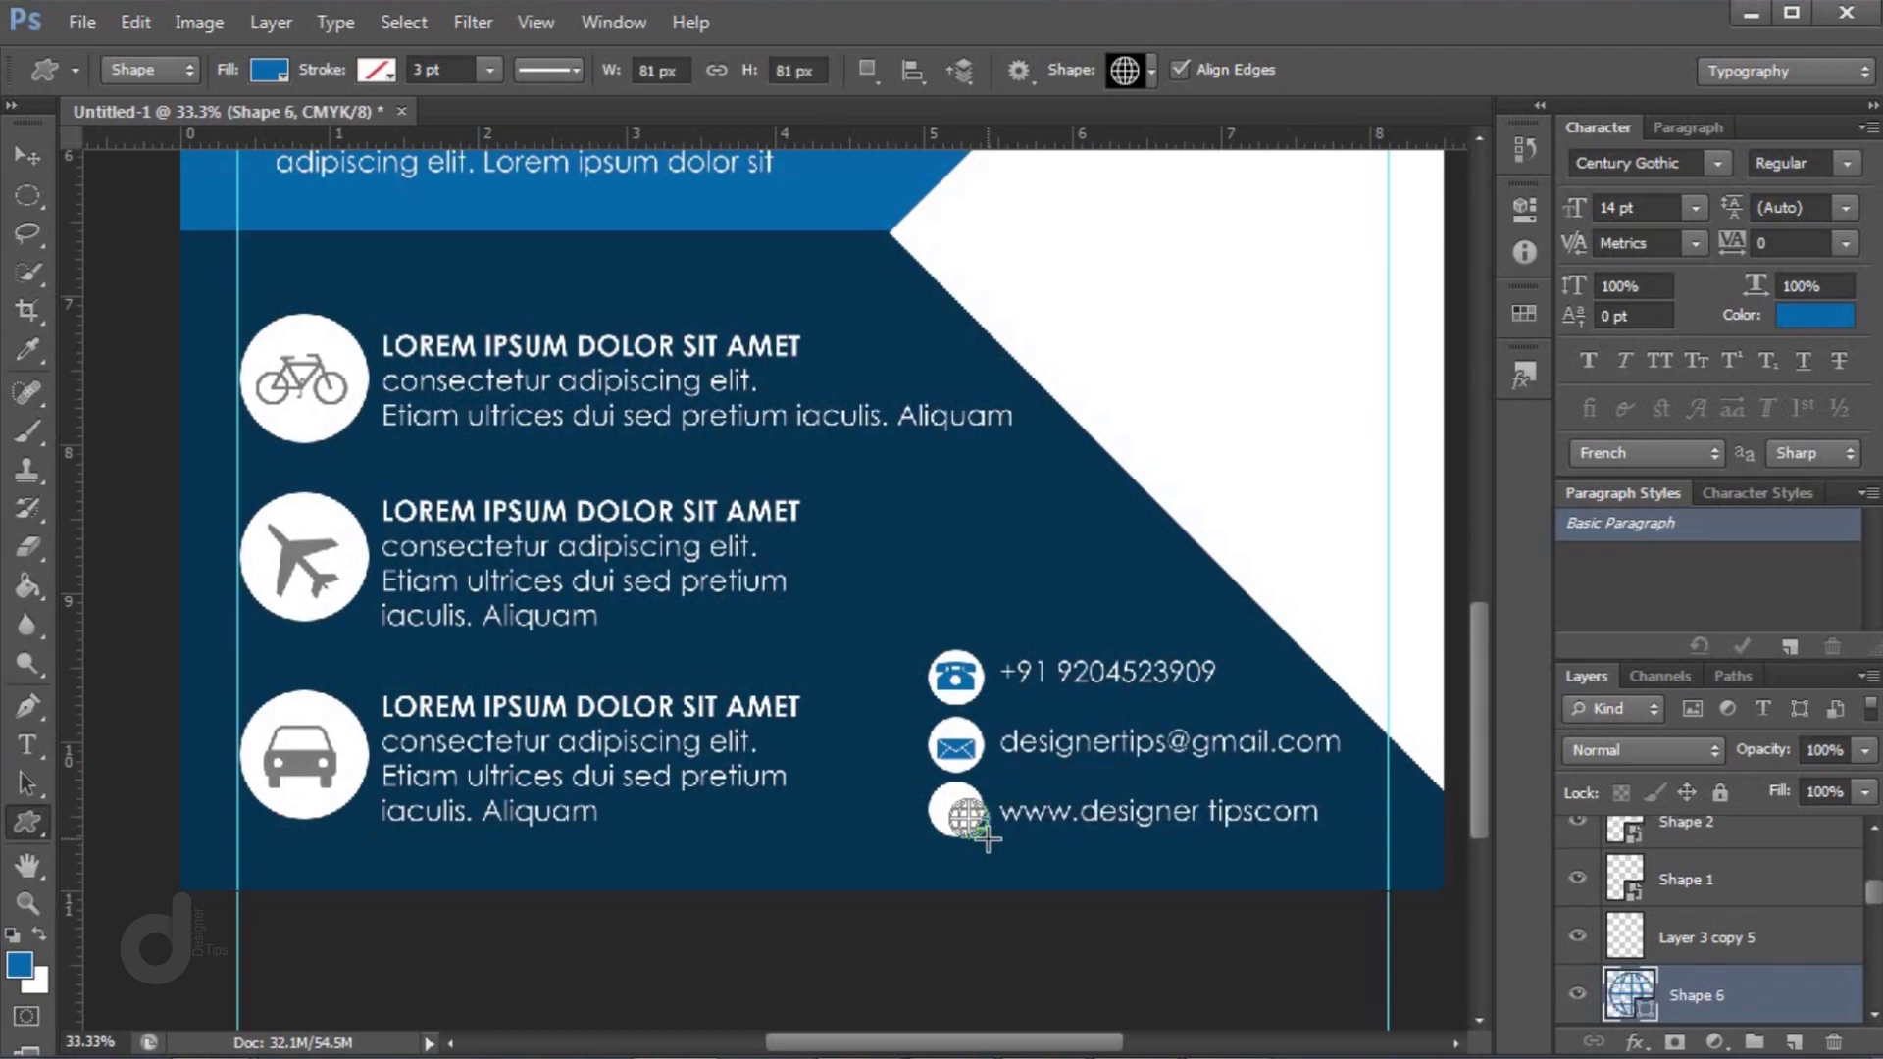
right_click(1732, 998)
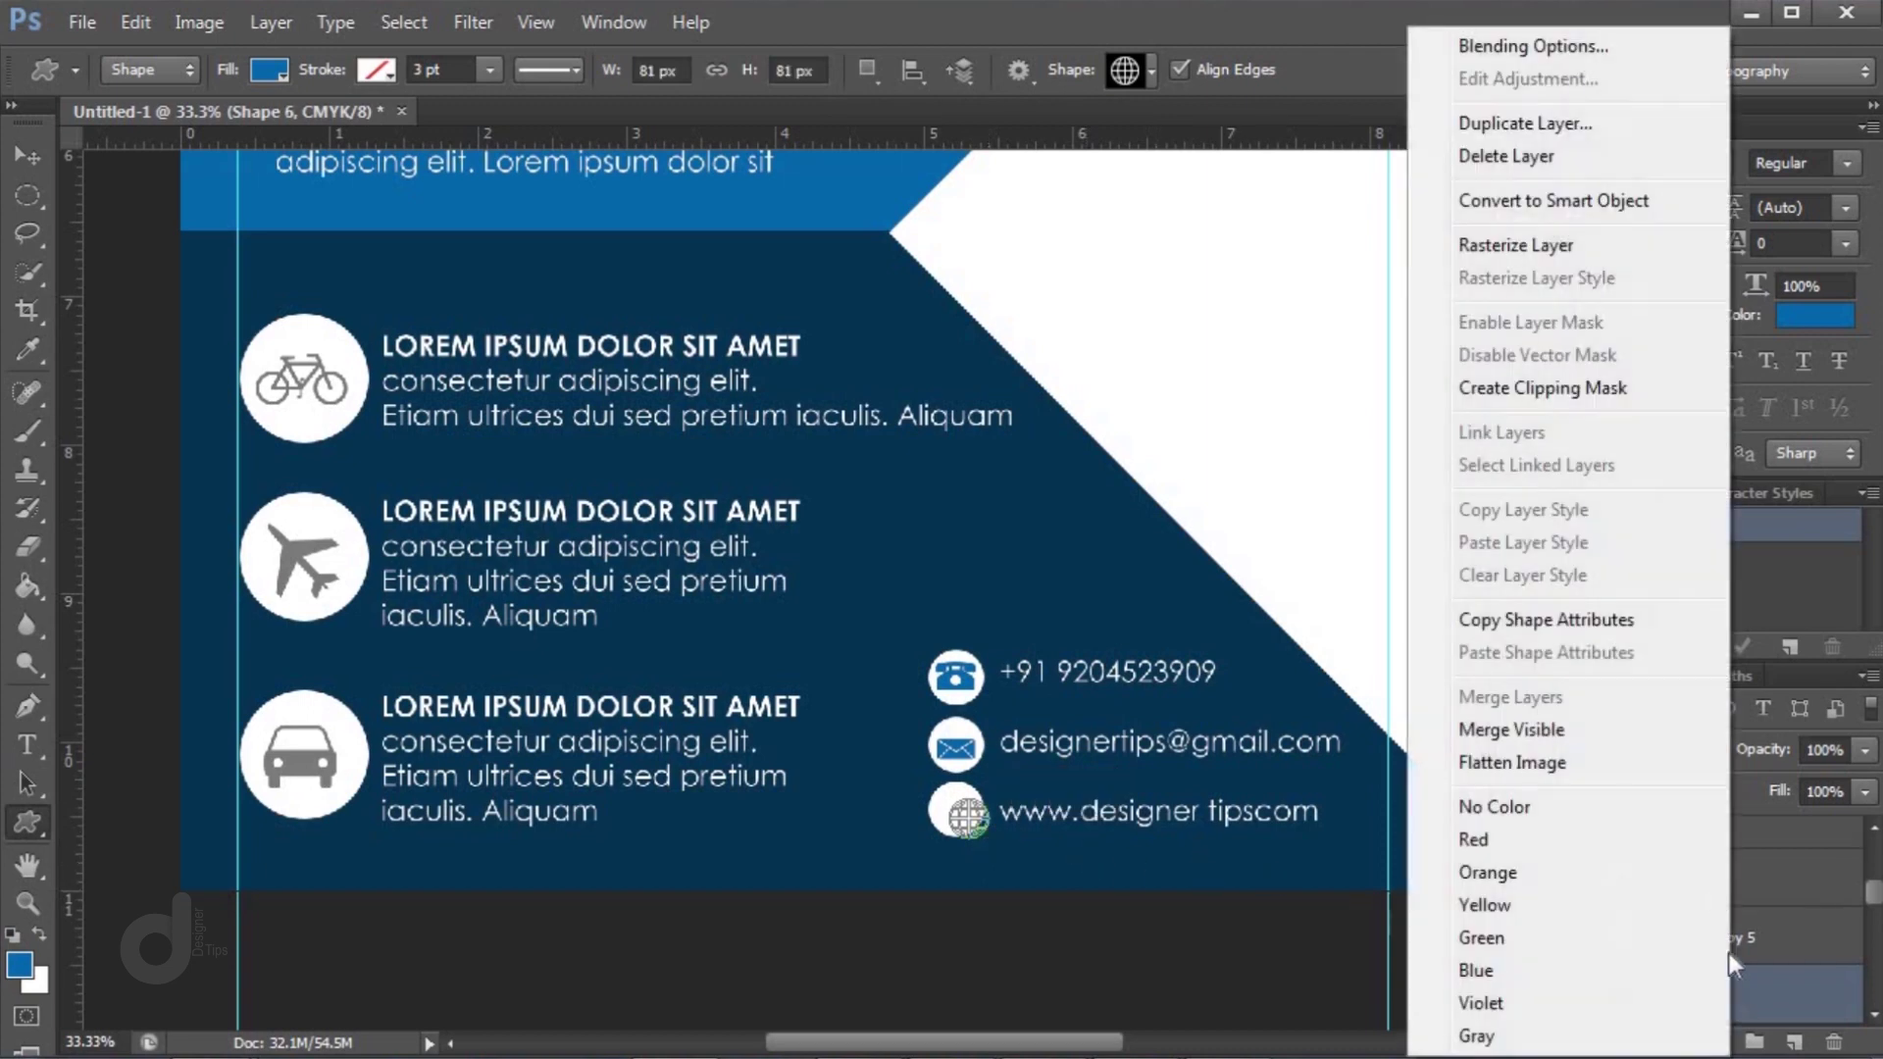
click(1591, 199)
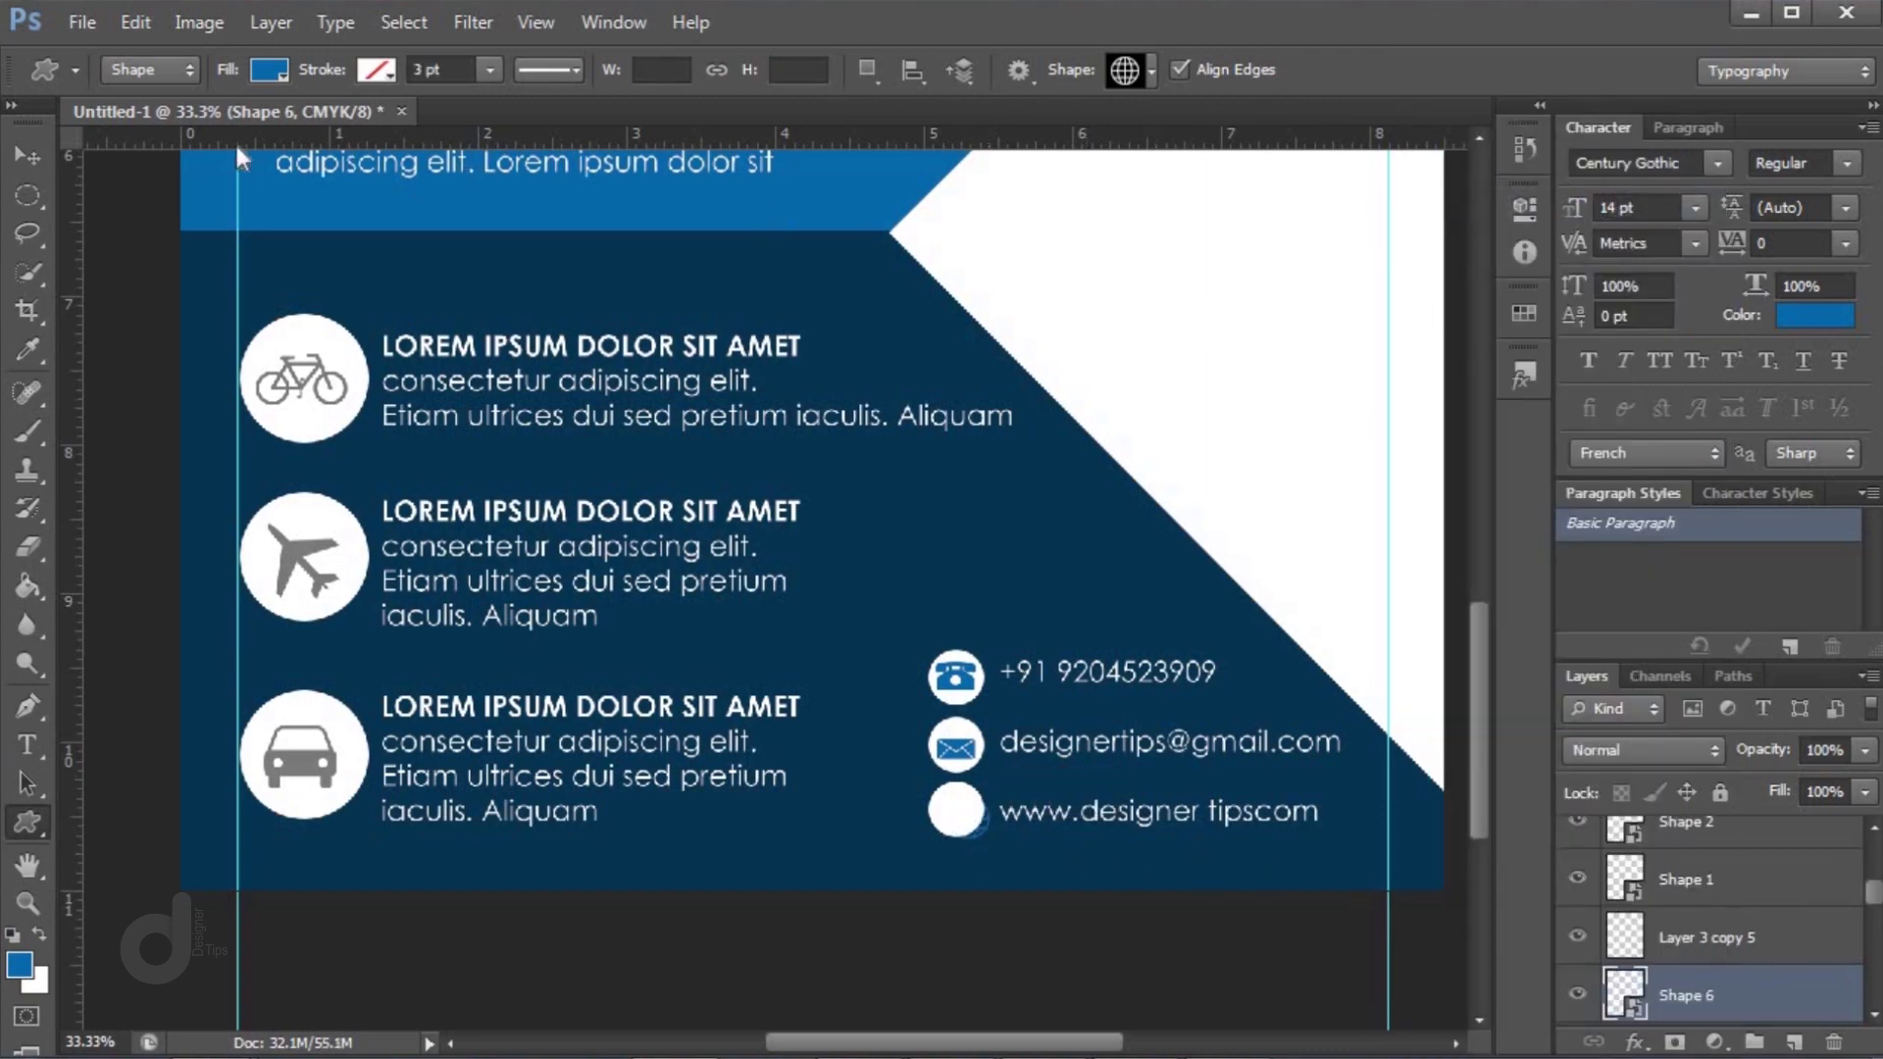
click(23, 156)
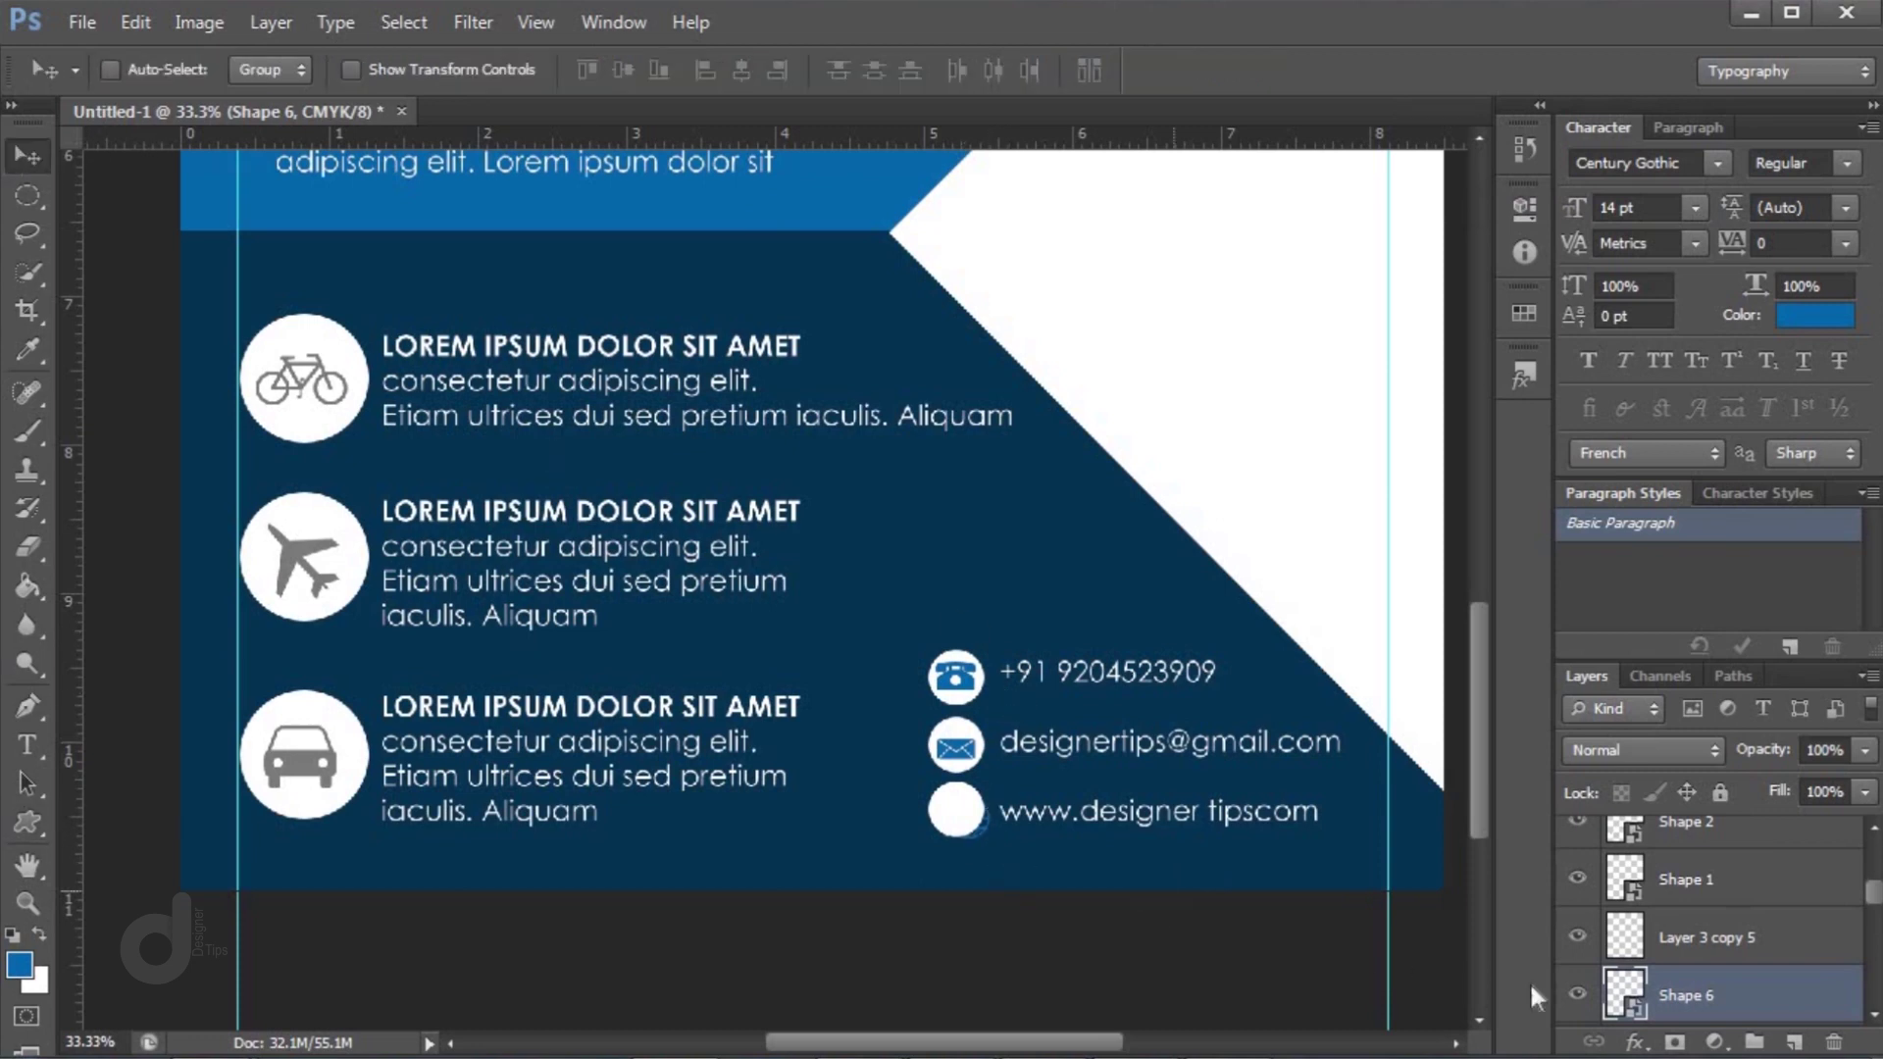
drag(1790, 1001, 1775, 866)
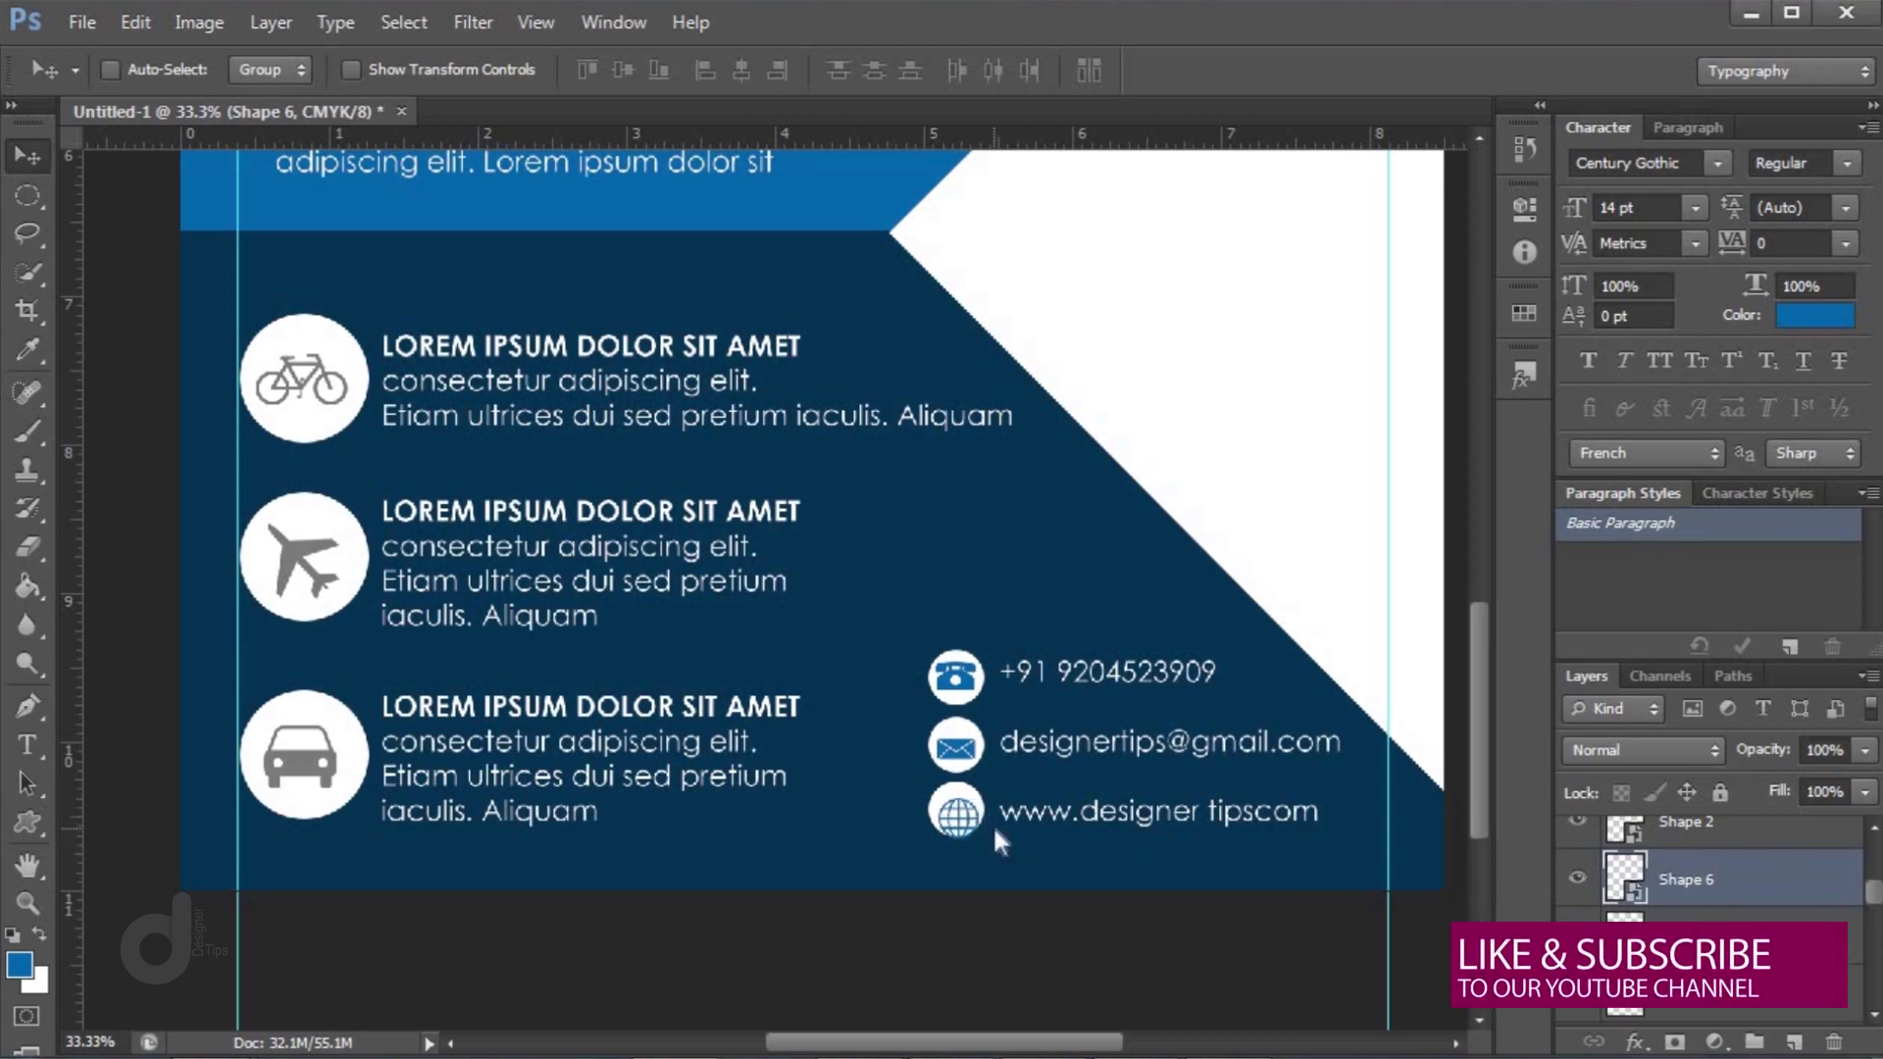
right_click(997, 765)
click(1001, 776)
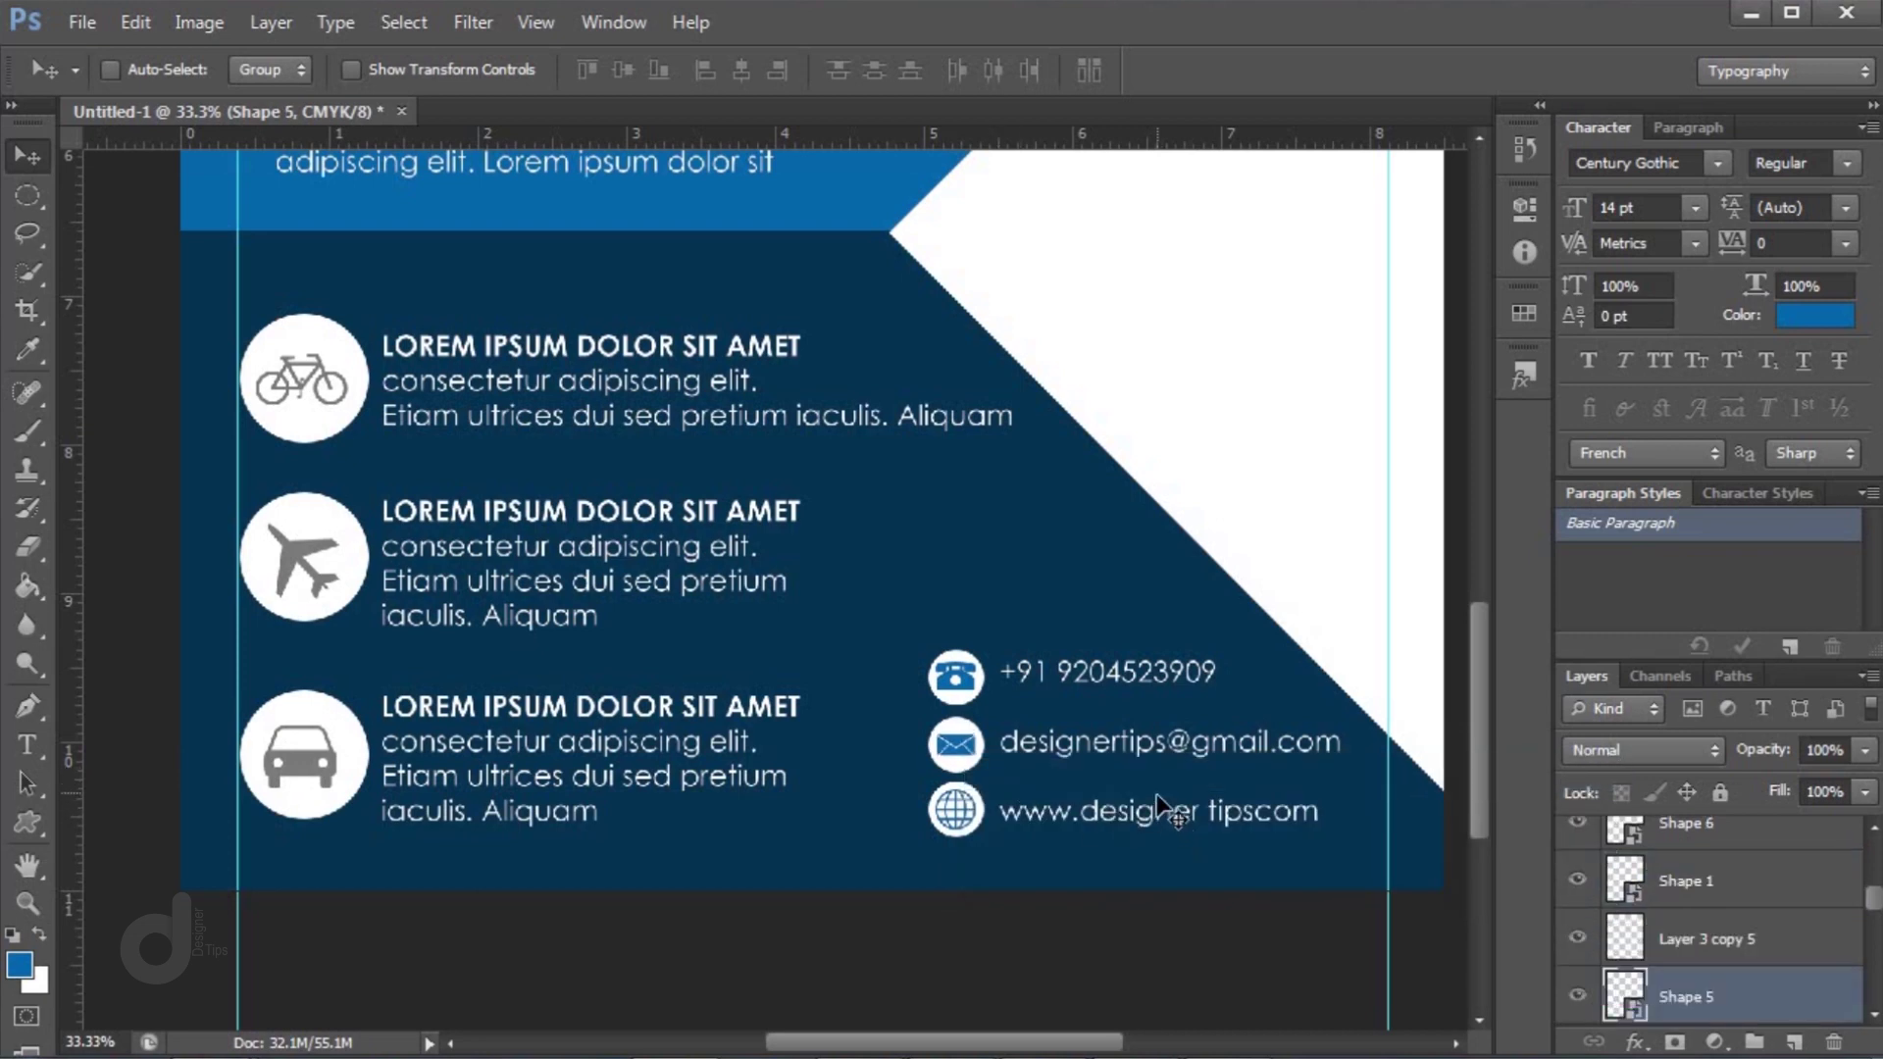
scroll(1144, 849, up, 1)
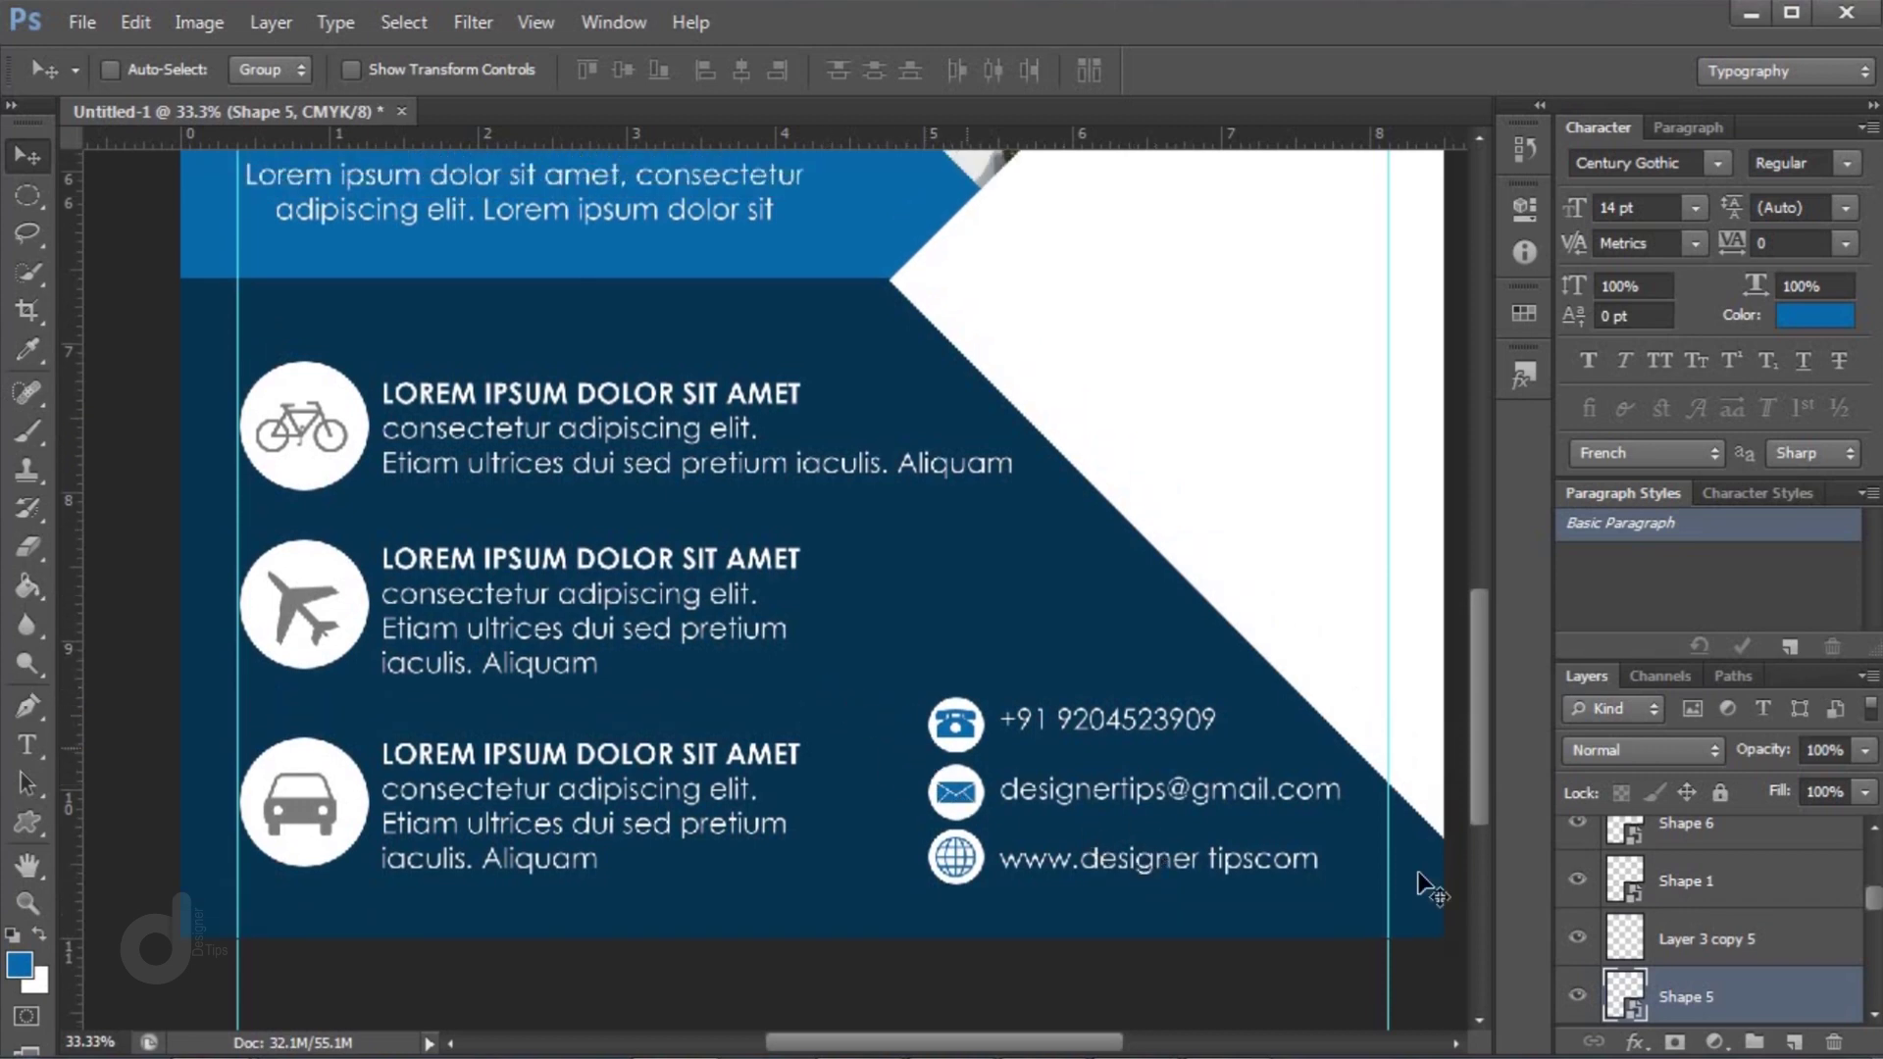
Add a new layer above the contact text and select a thin tall strip left of the icons
drag(1873, 900, 1874, 860)
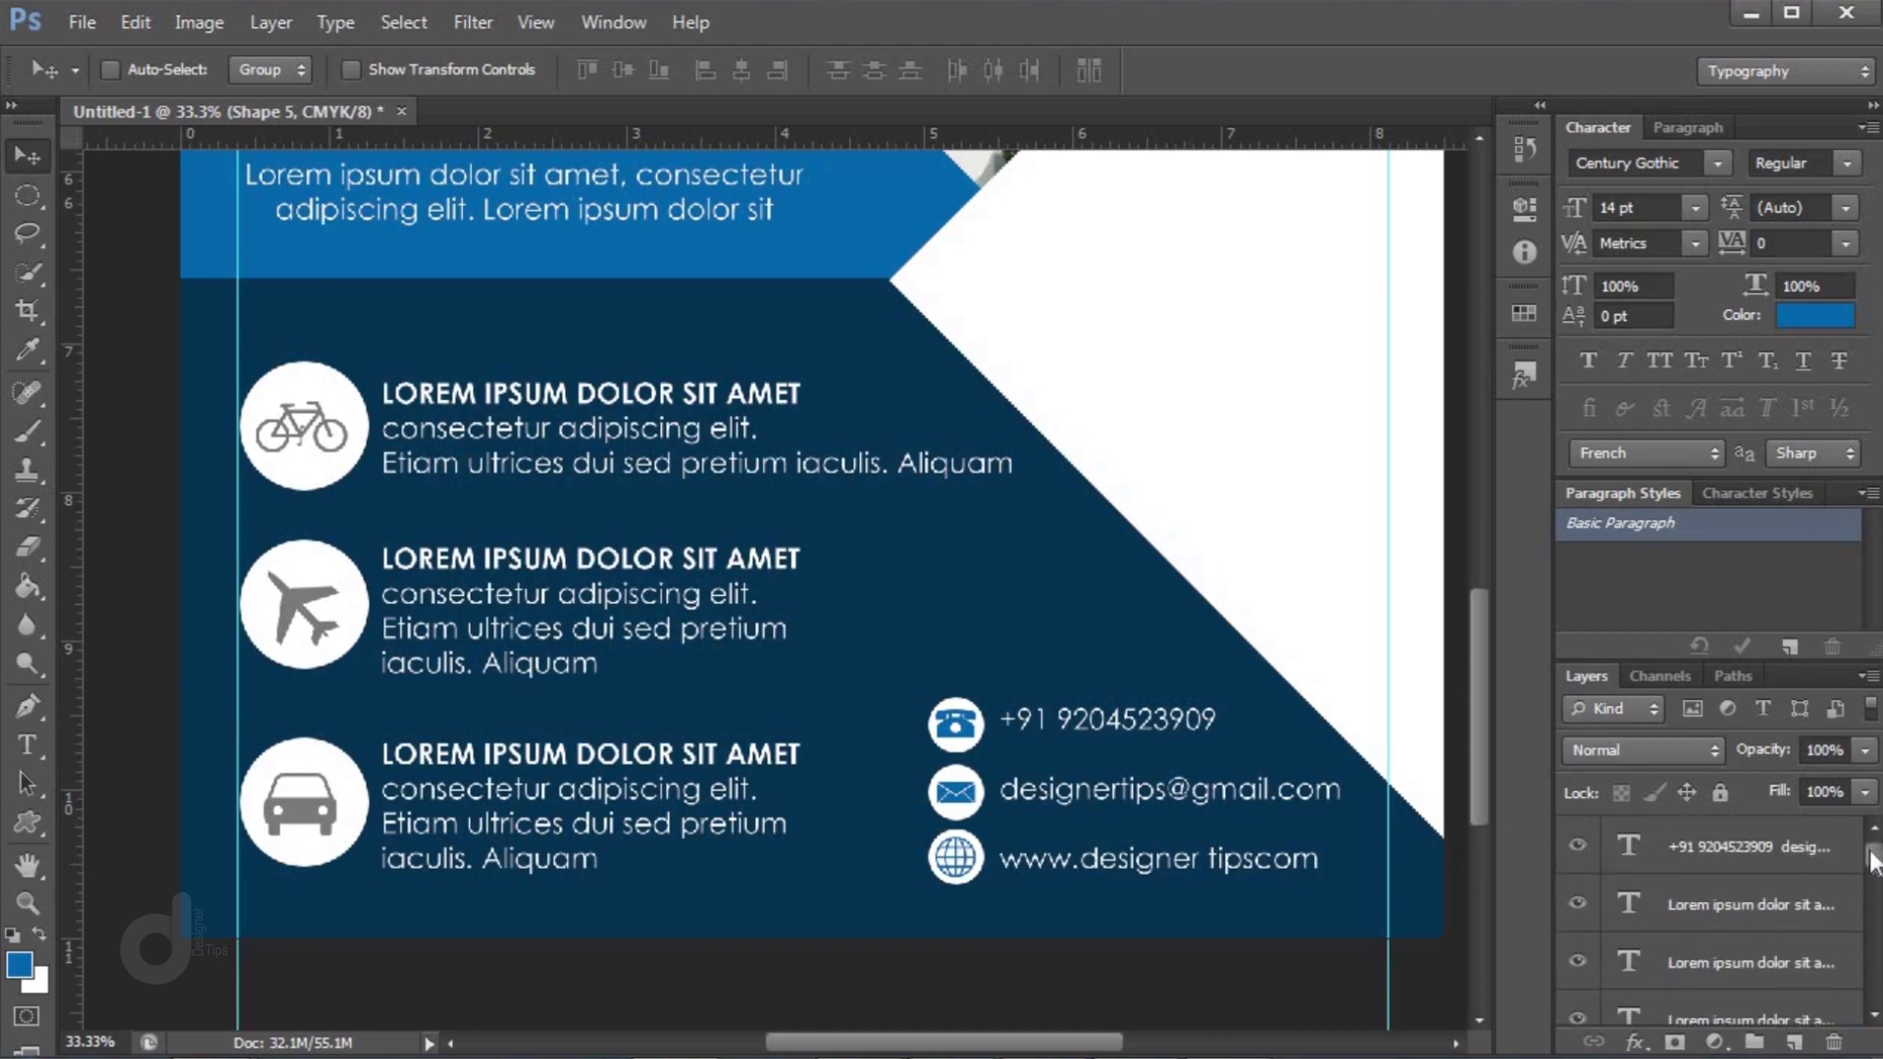
click(1830, 846)
click(1793, 1043)
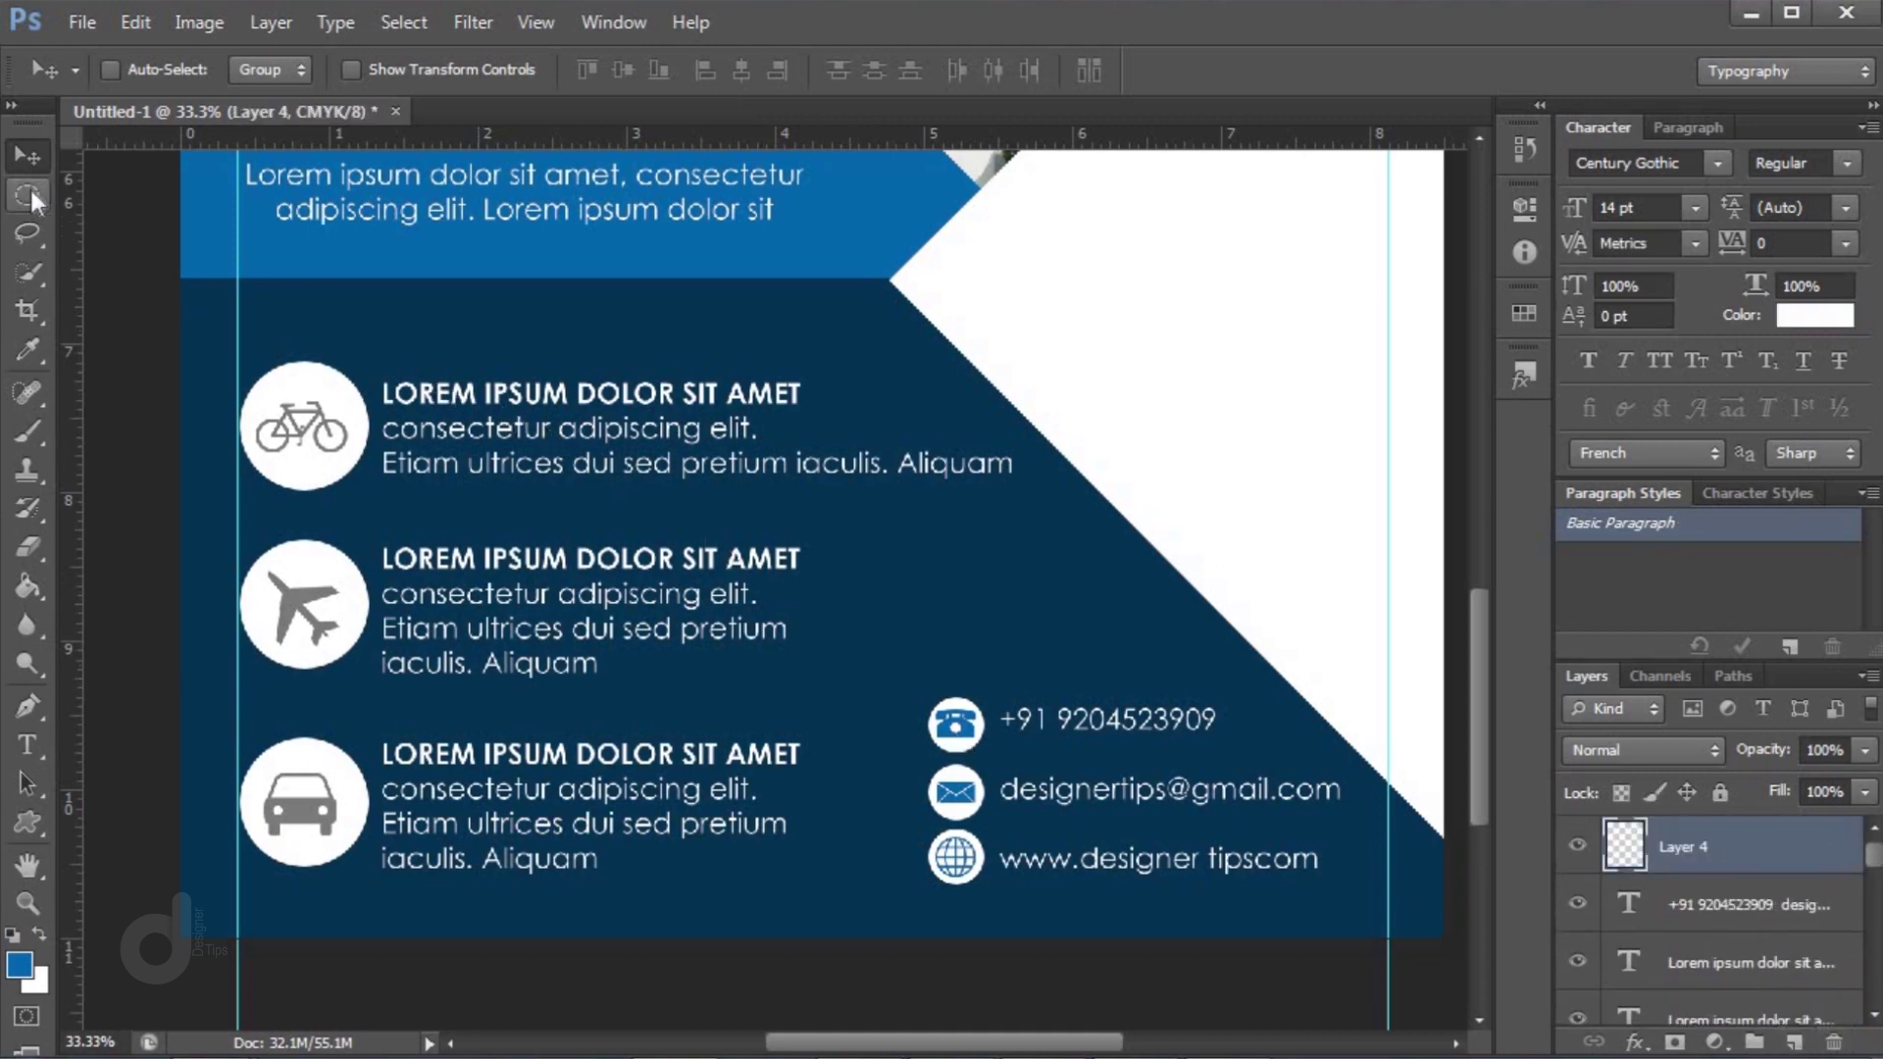
drag(29, 190, 108, 189)
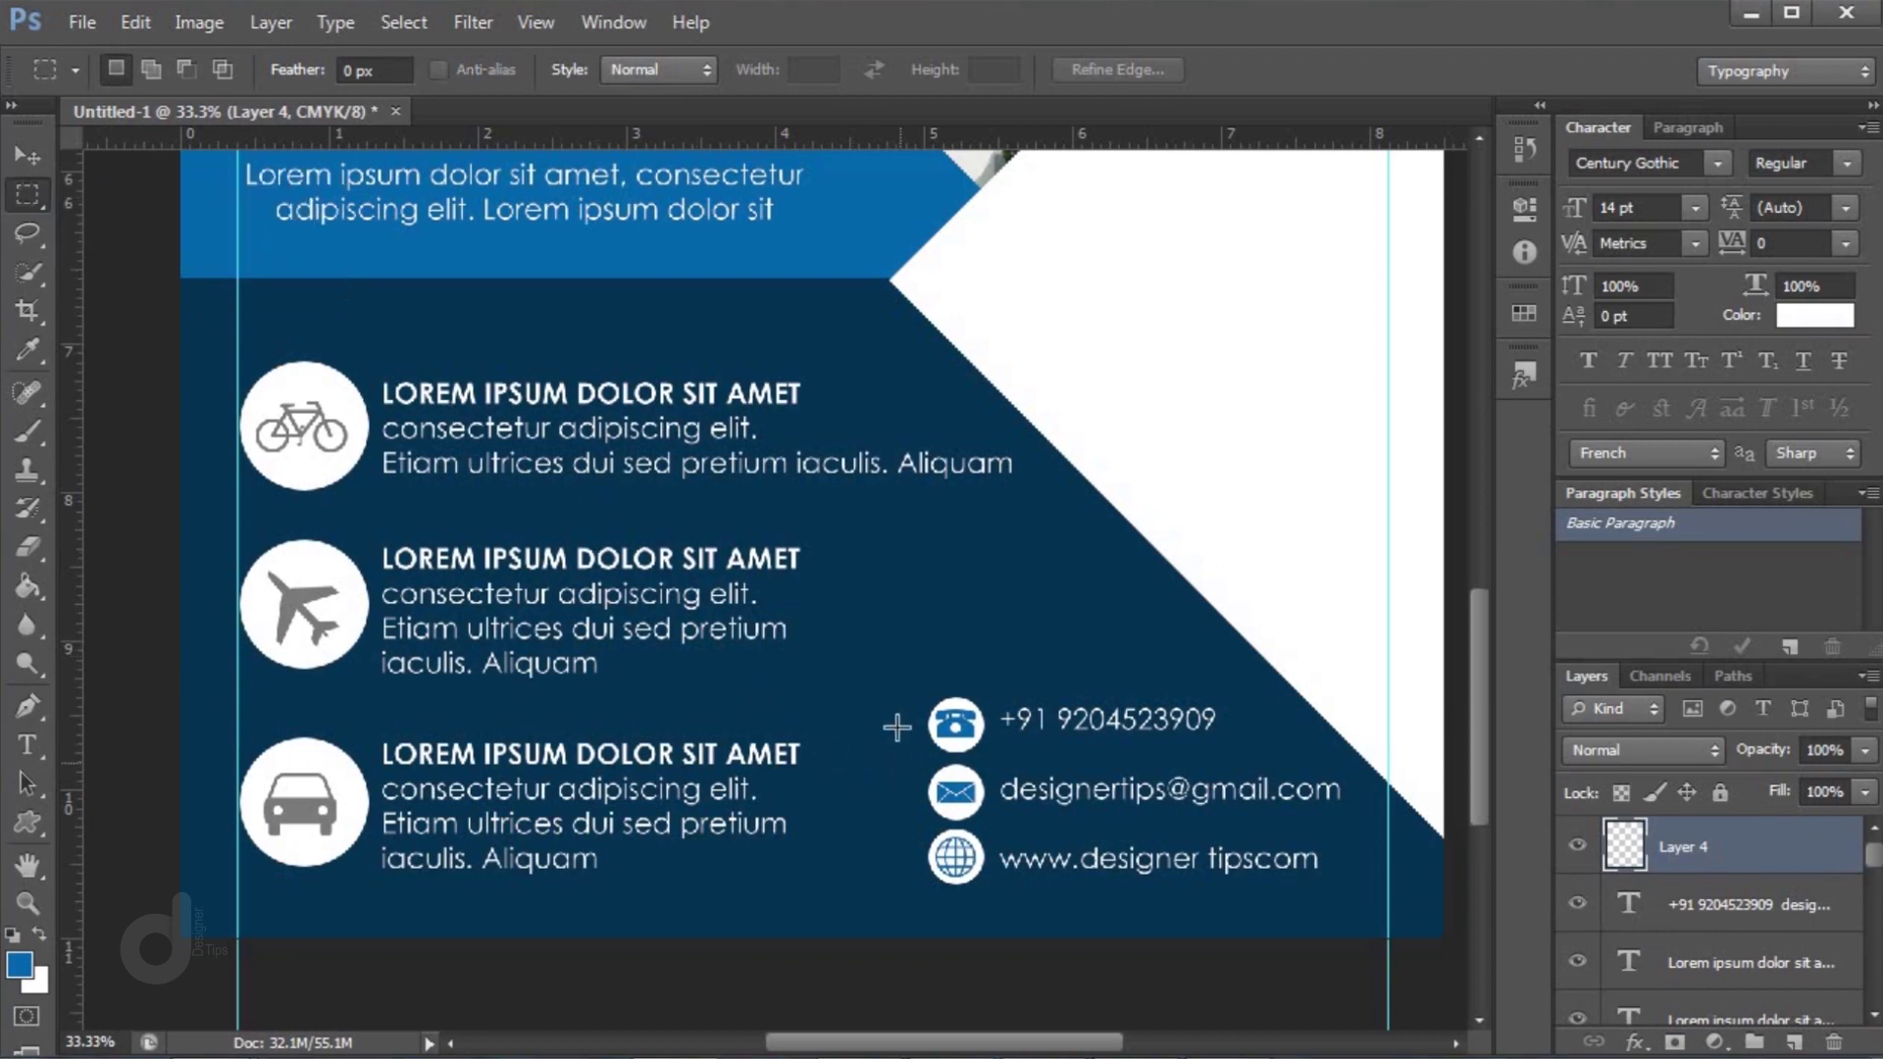
drag(876, 704, 881, 871)
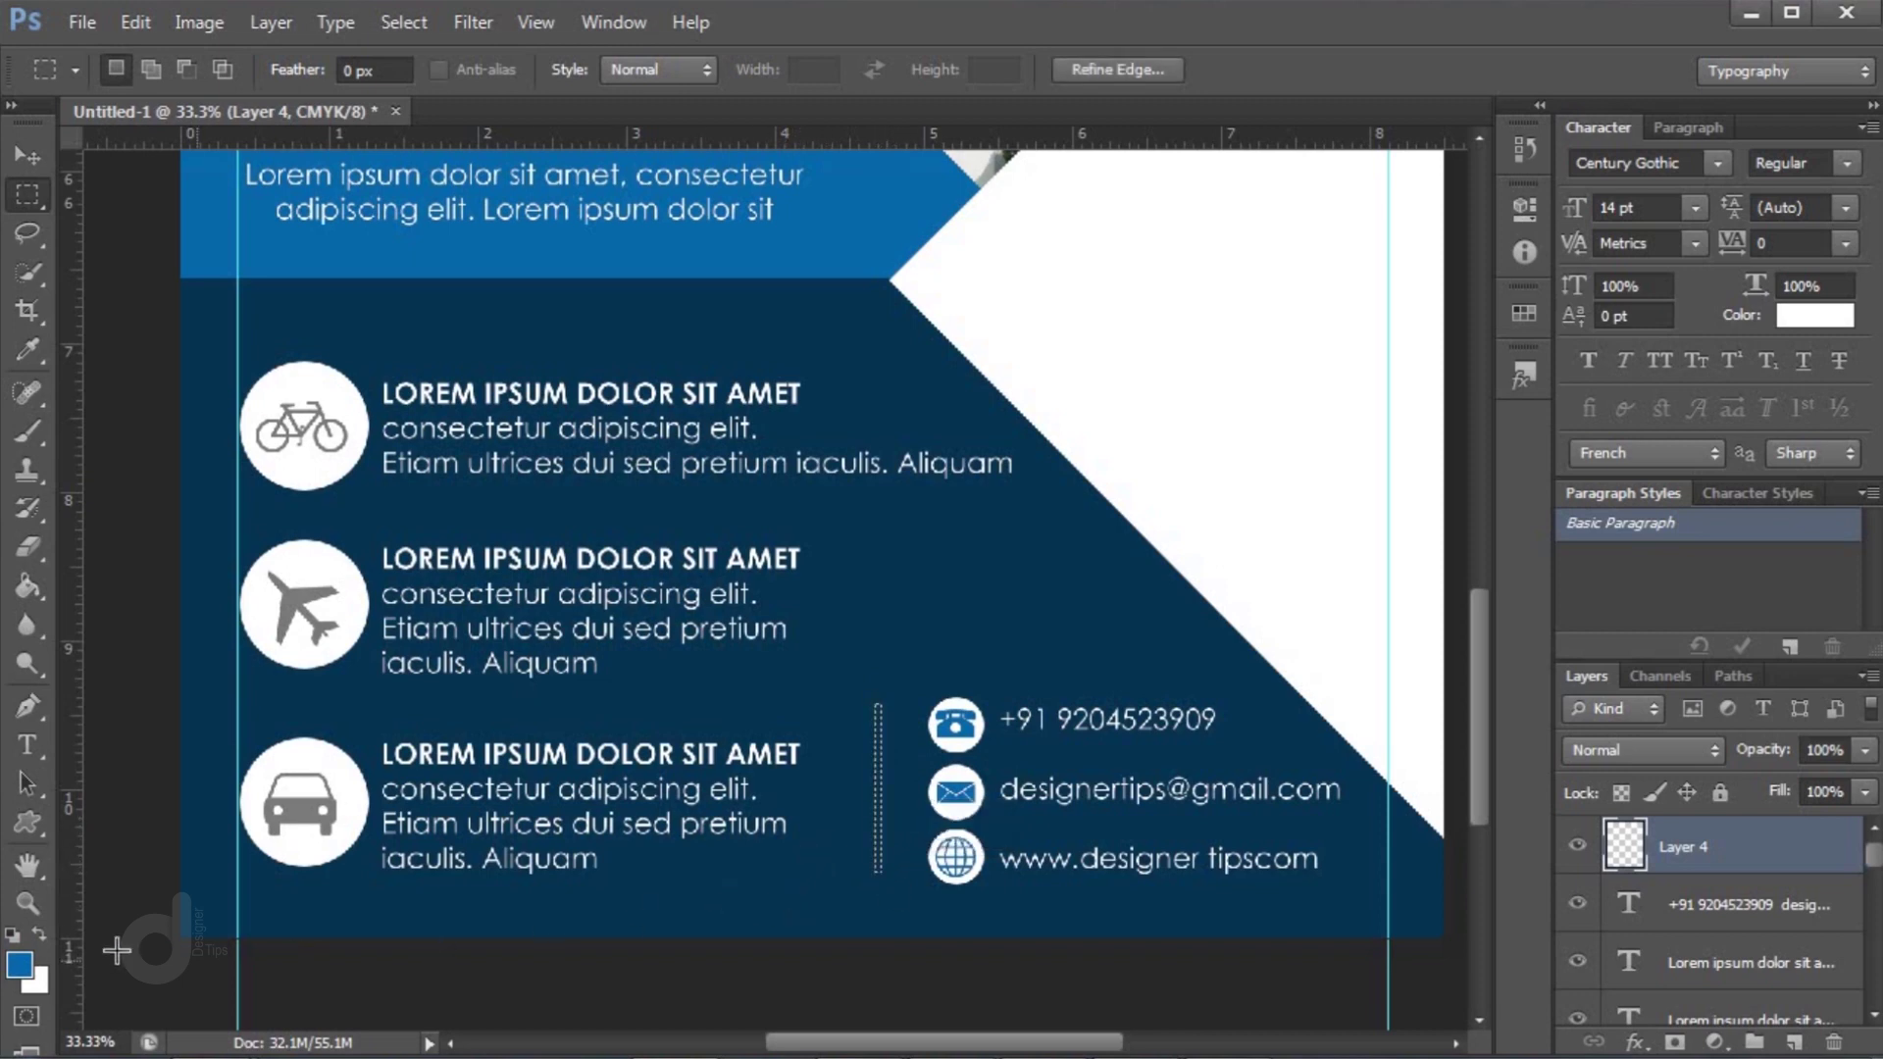
Fill the strip with white, then nudge and resize the divider line
click(21, 966)
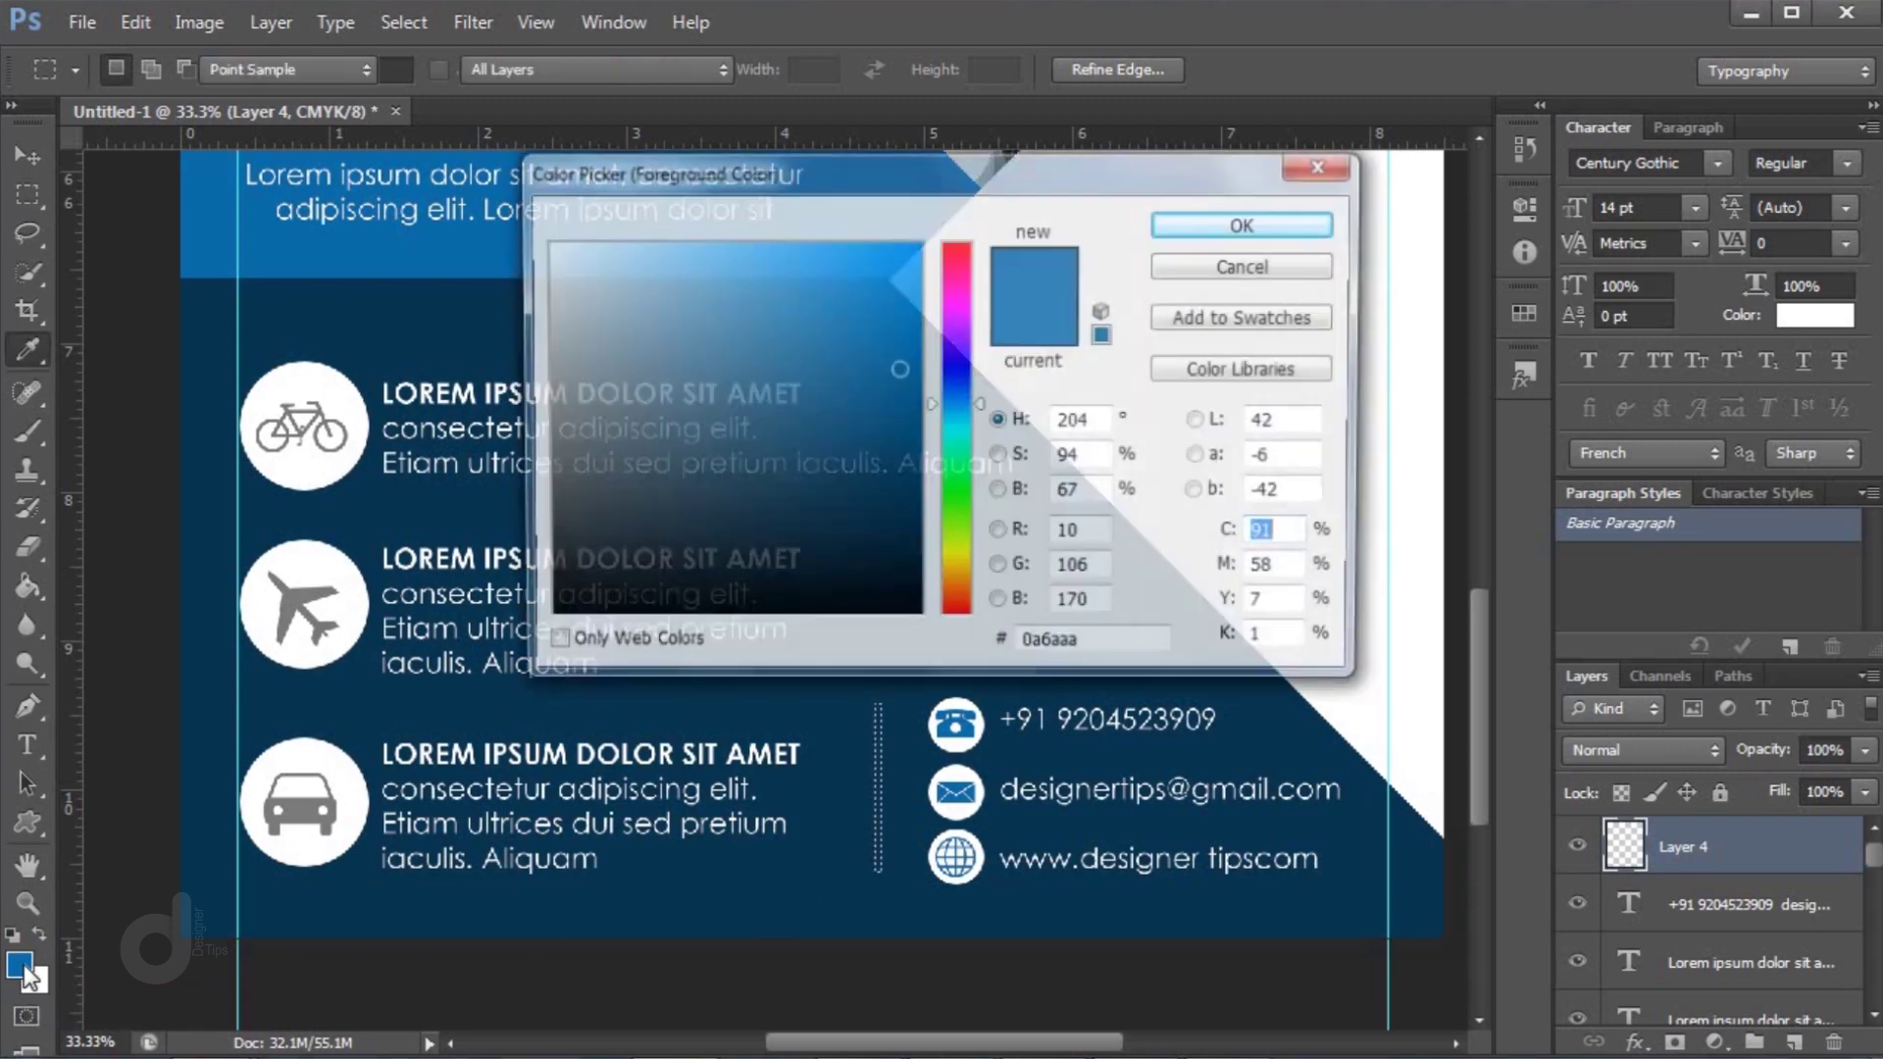
drag(609, 475, 521, 214)
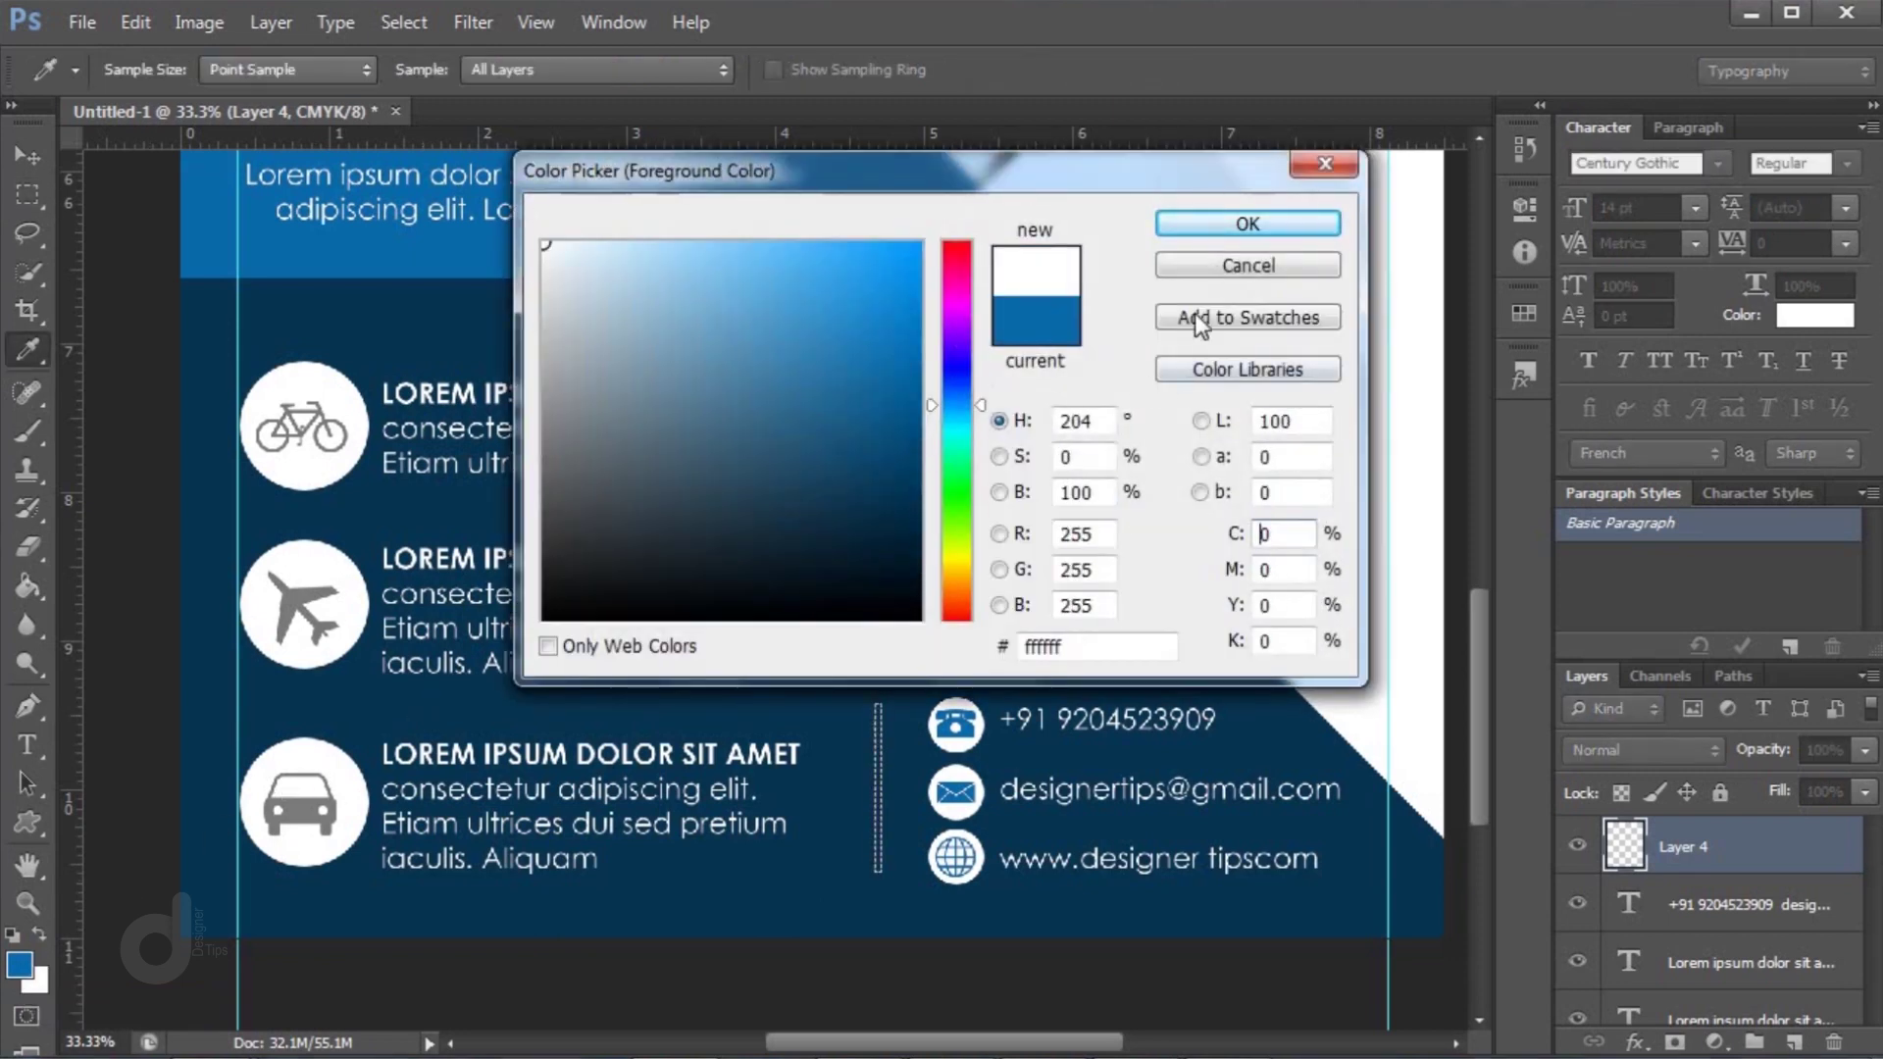
click(1202, 230)
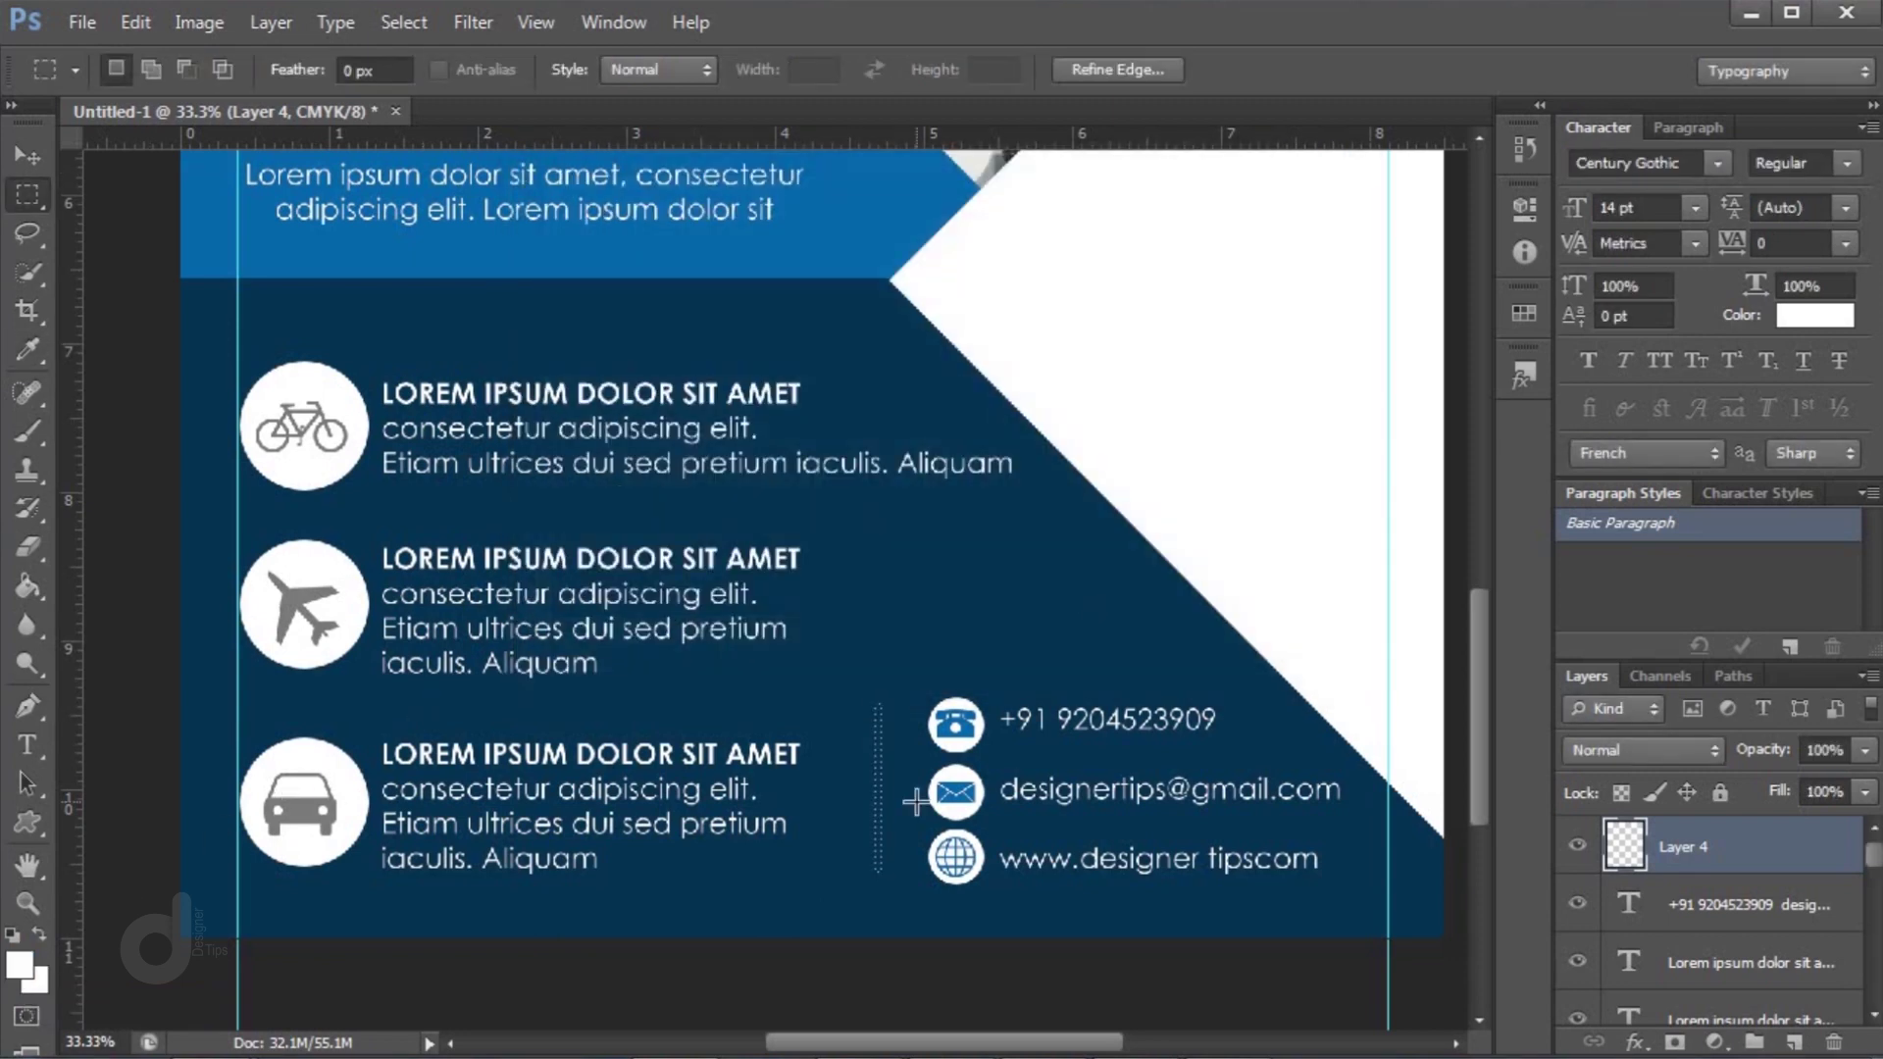
key(alt+BackSpace)
key(ctrl+d)
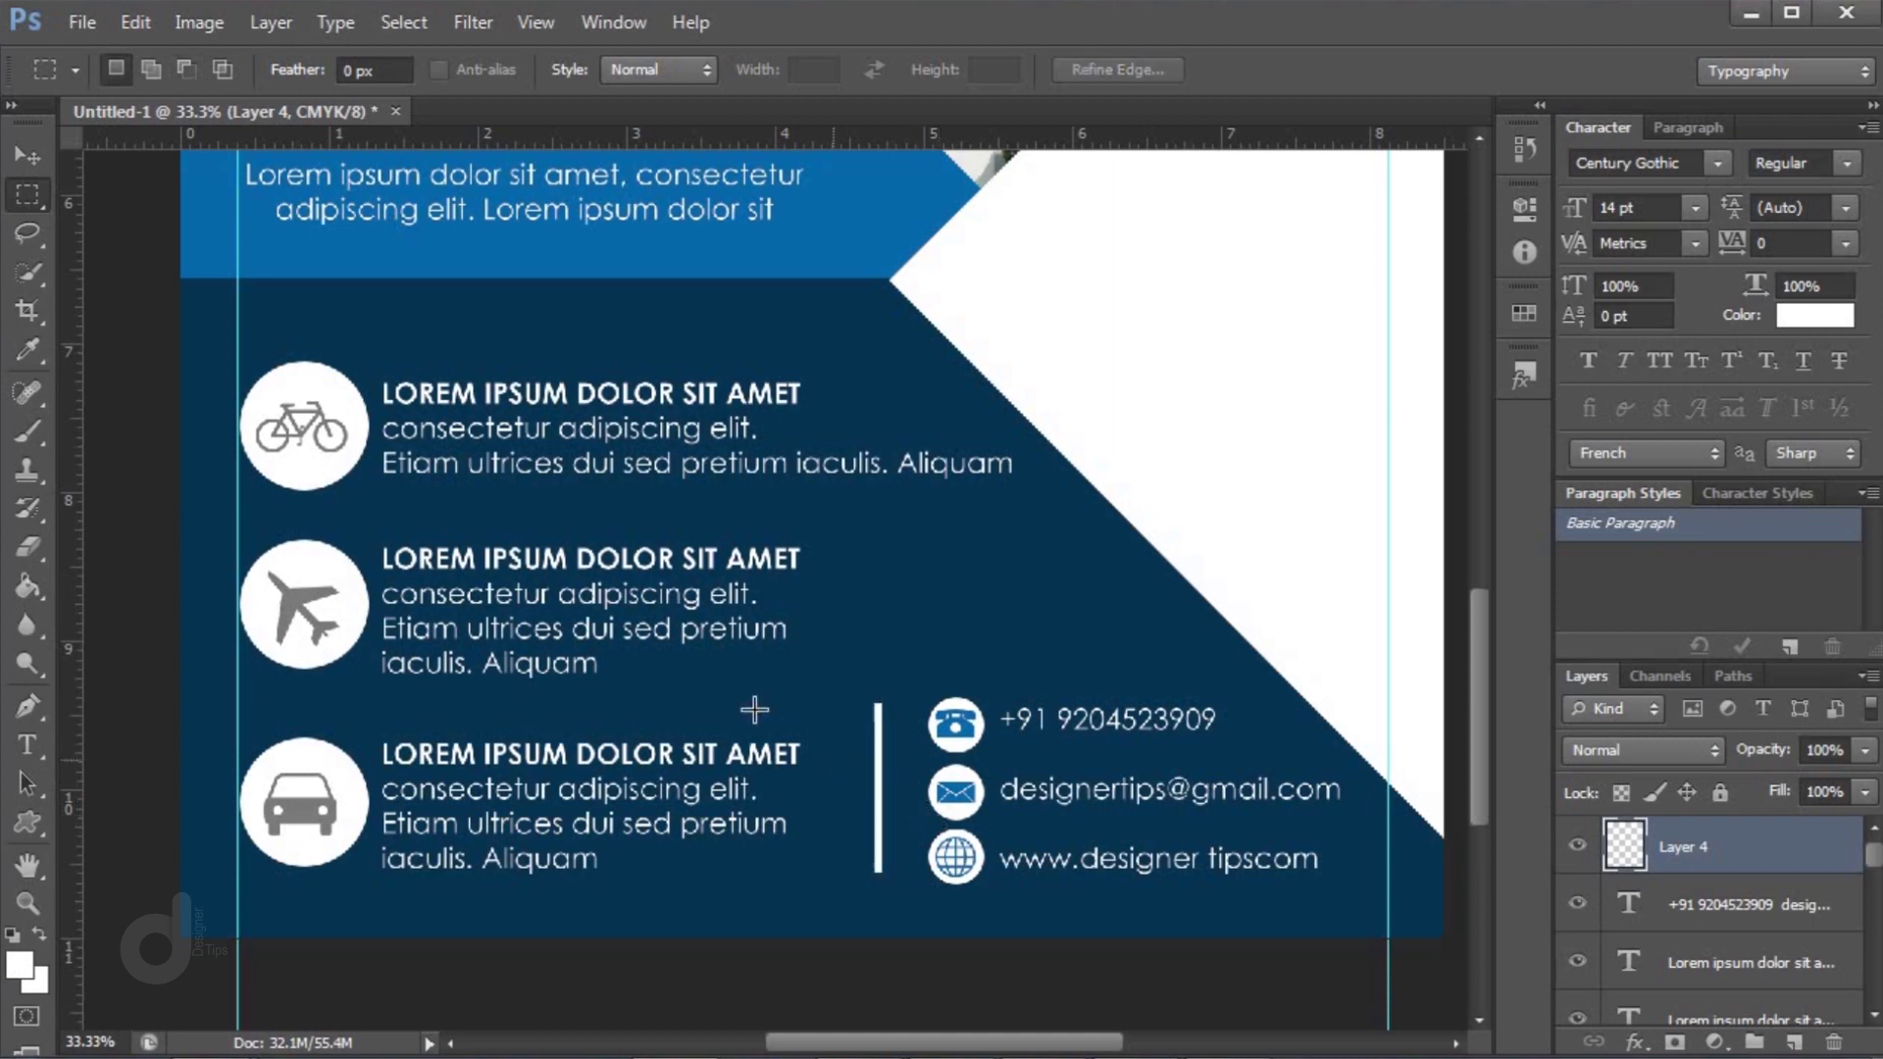
click(30, 156)
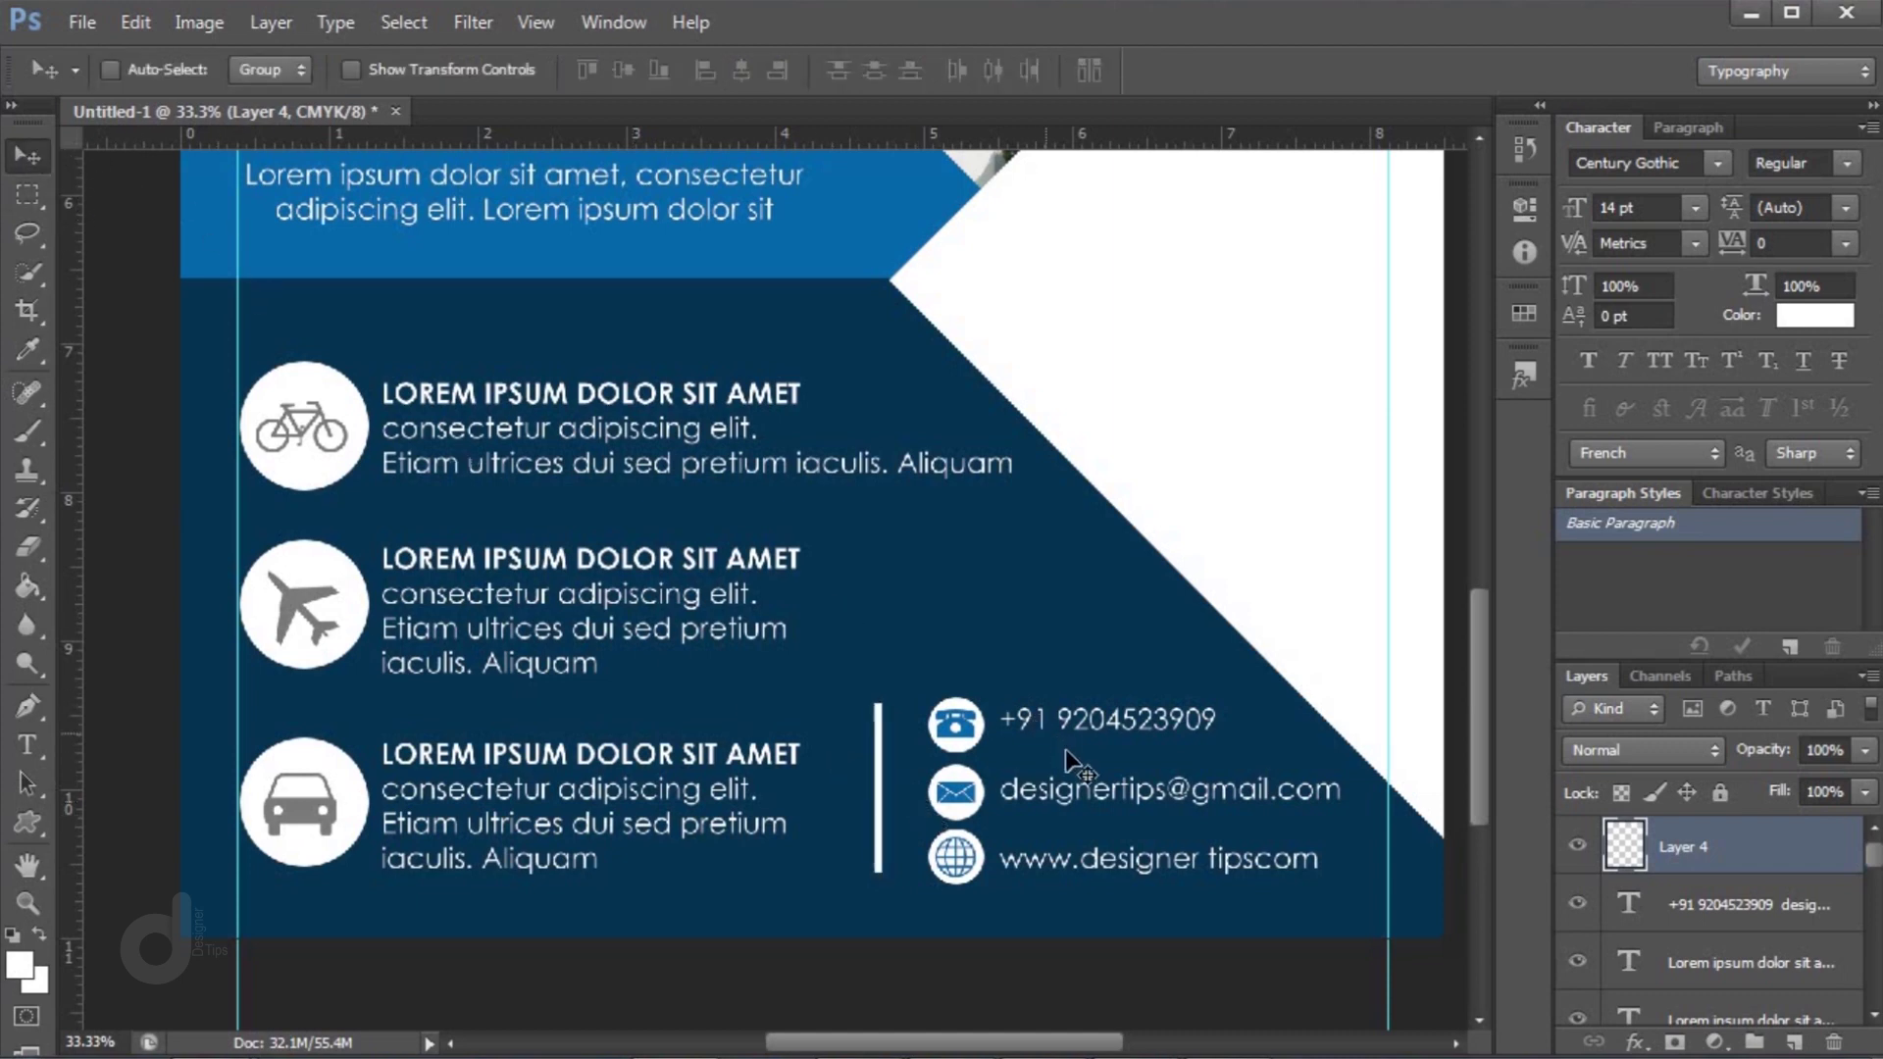
key(shift+Right)
key(shift+Right)
key(shift+Right)
key(shift+Right)
key(shift+Right)
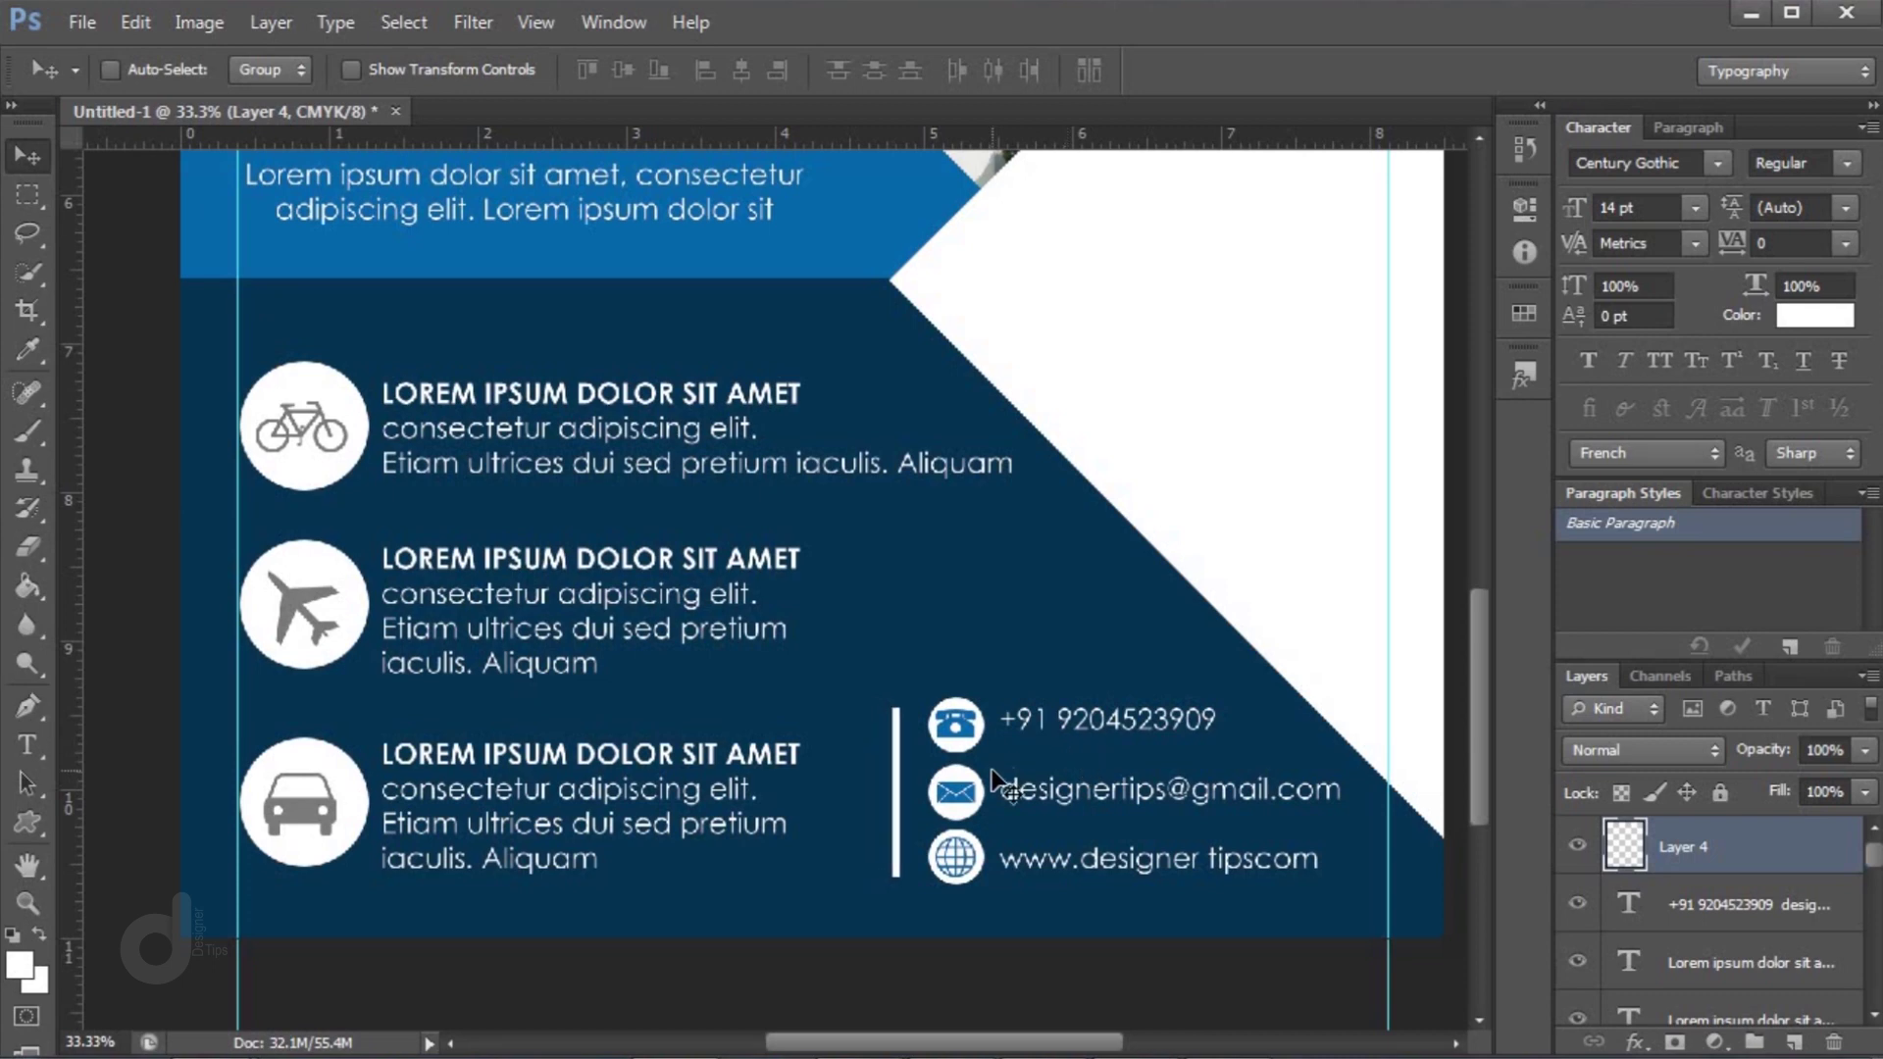
key(ctrl+t)
key(ctrl+plus)
key(ctrl+plus)
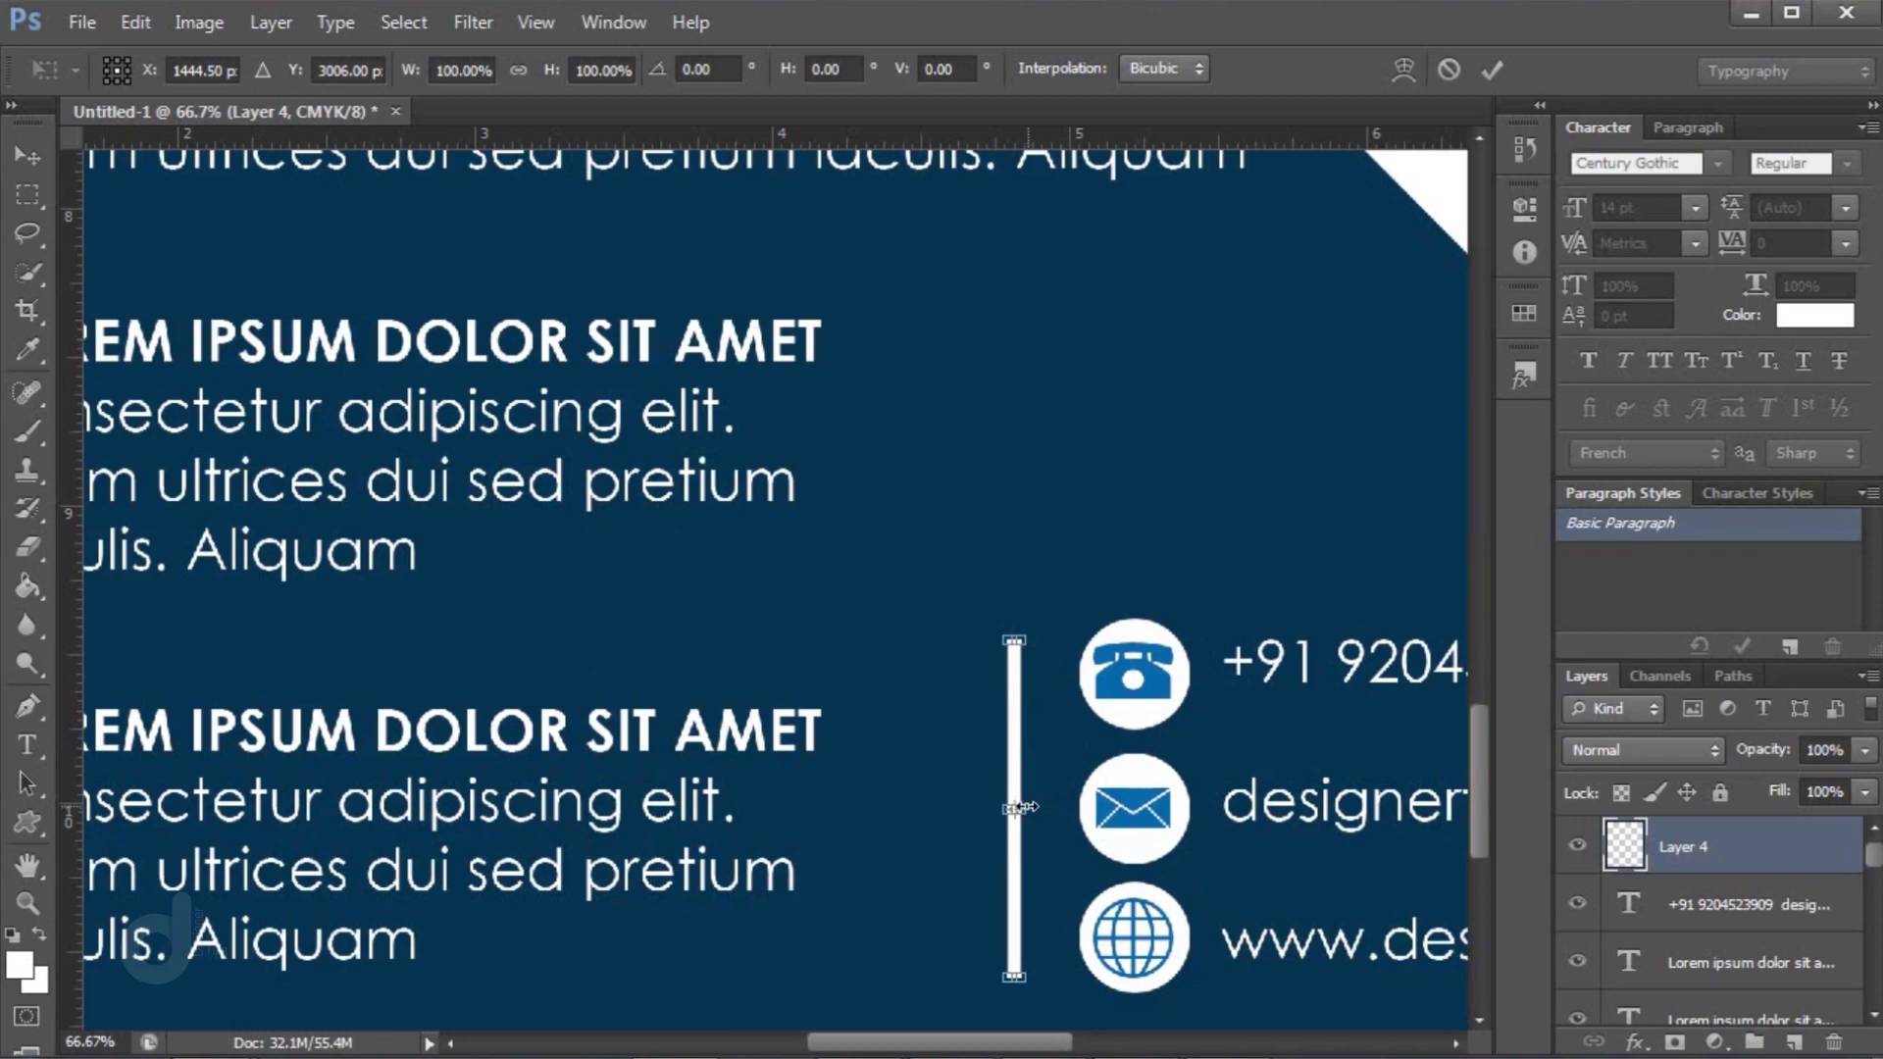
key(Return)
key(ctrl+minus)
key(ctrl+minus)
key(ctrl+minus)
key(ctrl+minus)
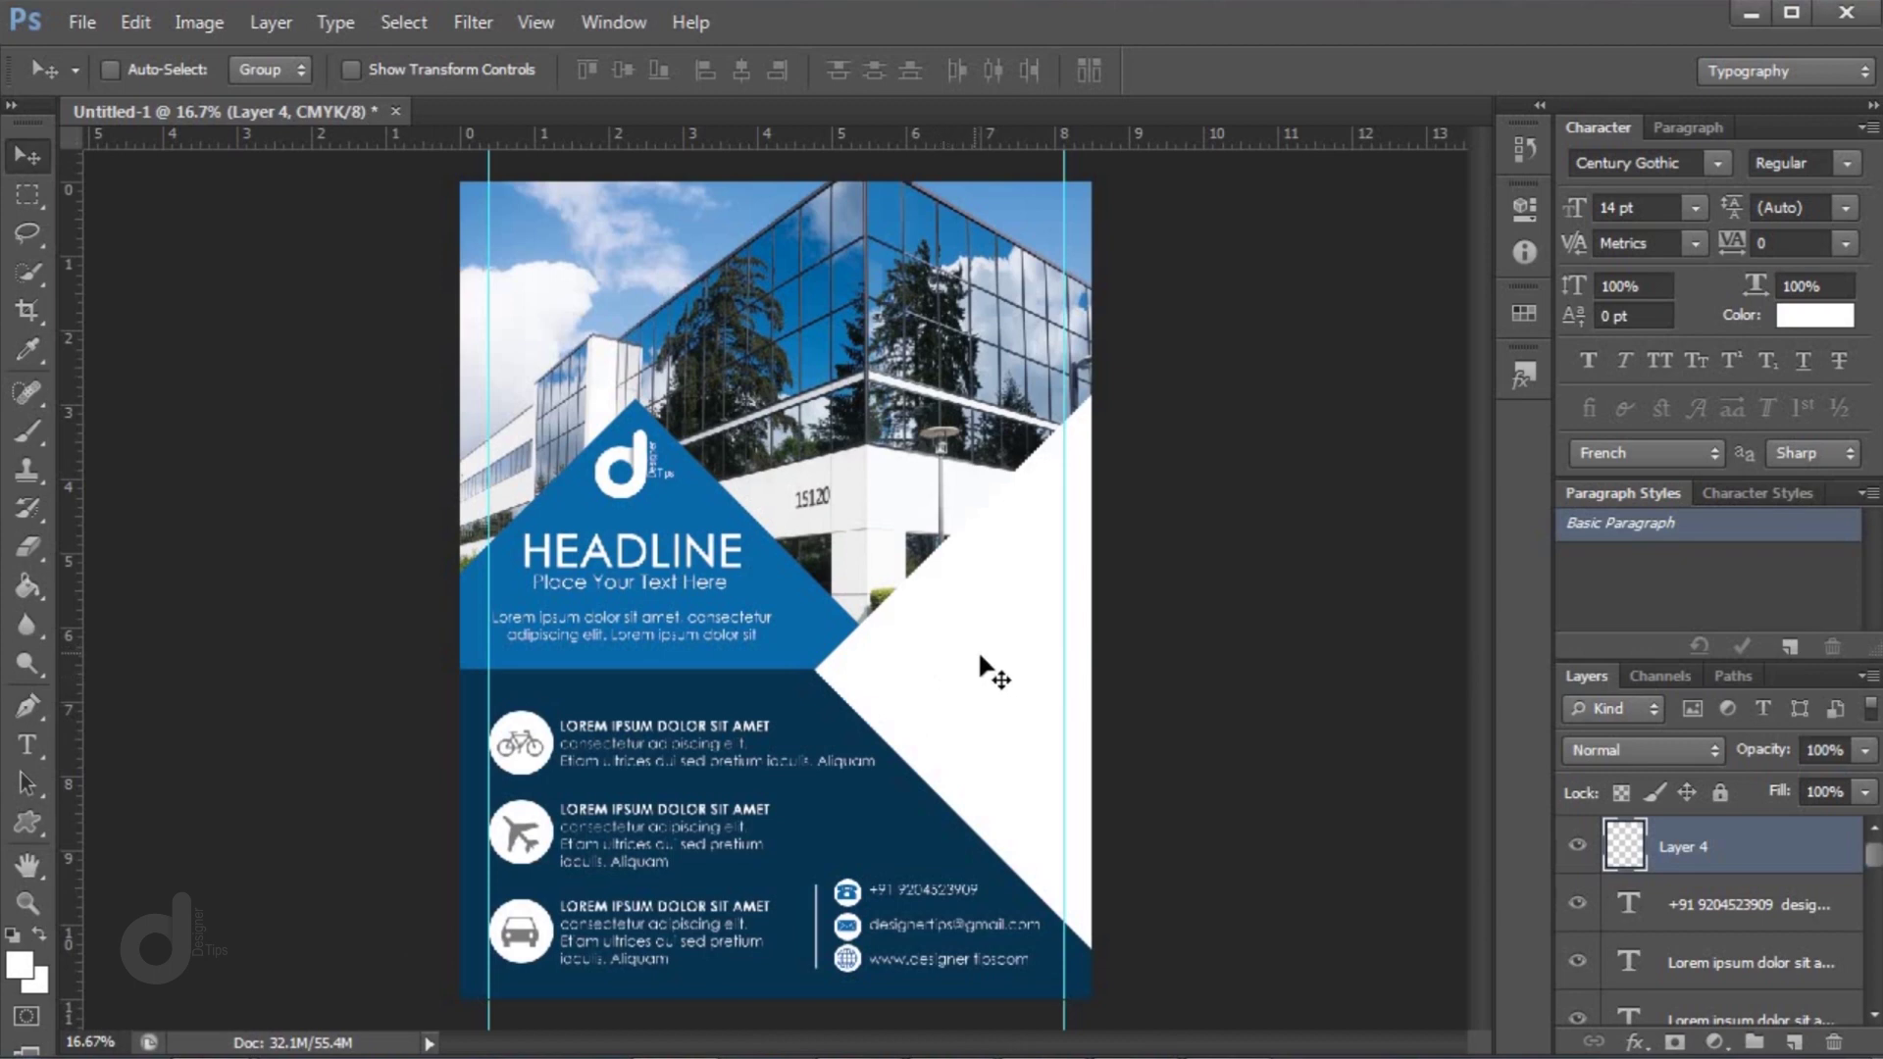
Copy 'Flyer 2019' from the notes and paste it as new text in the white triangle
key(alt+Tab)
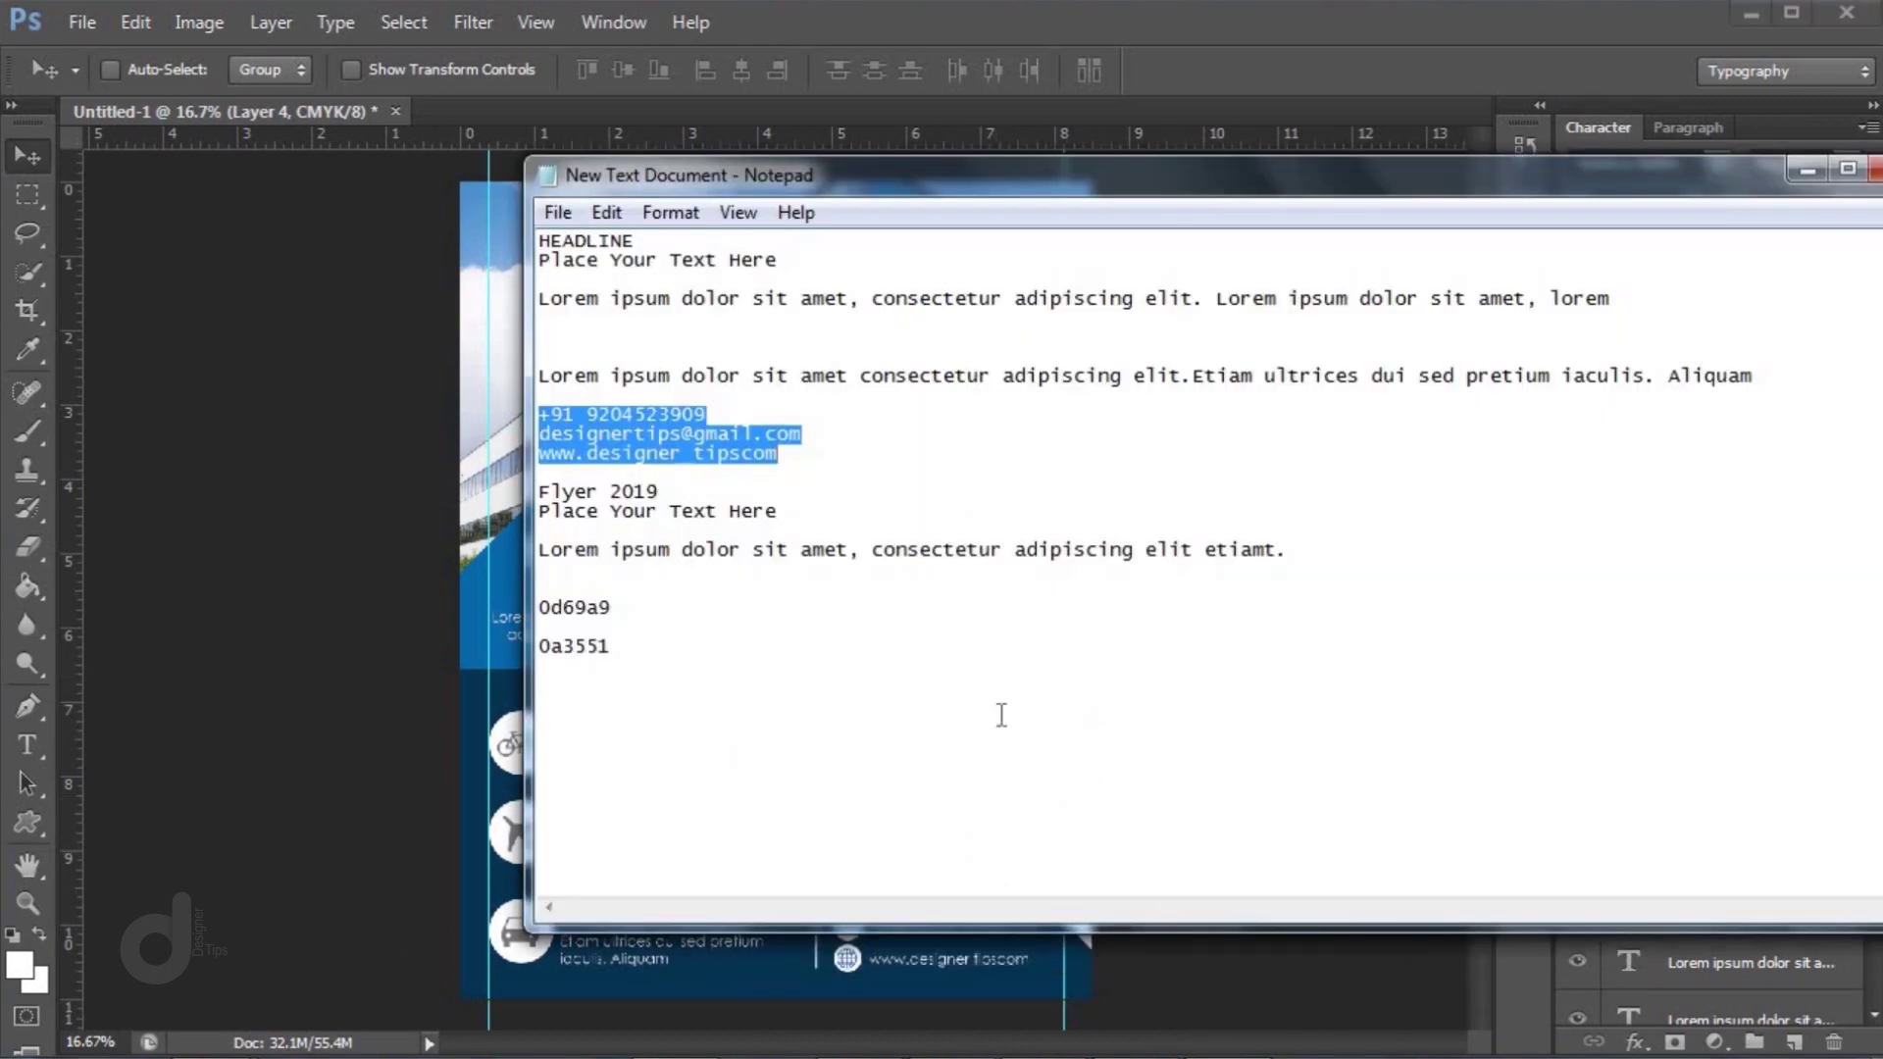
drag(659, 491, 530, 479)
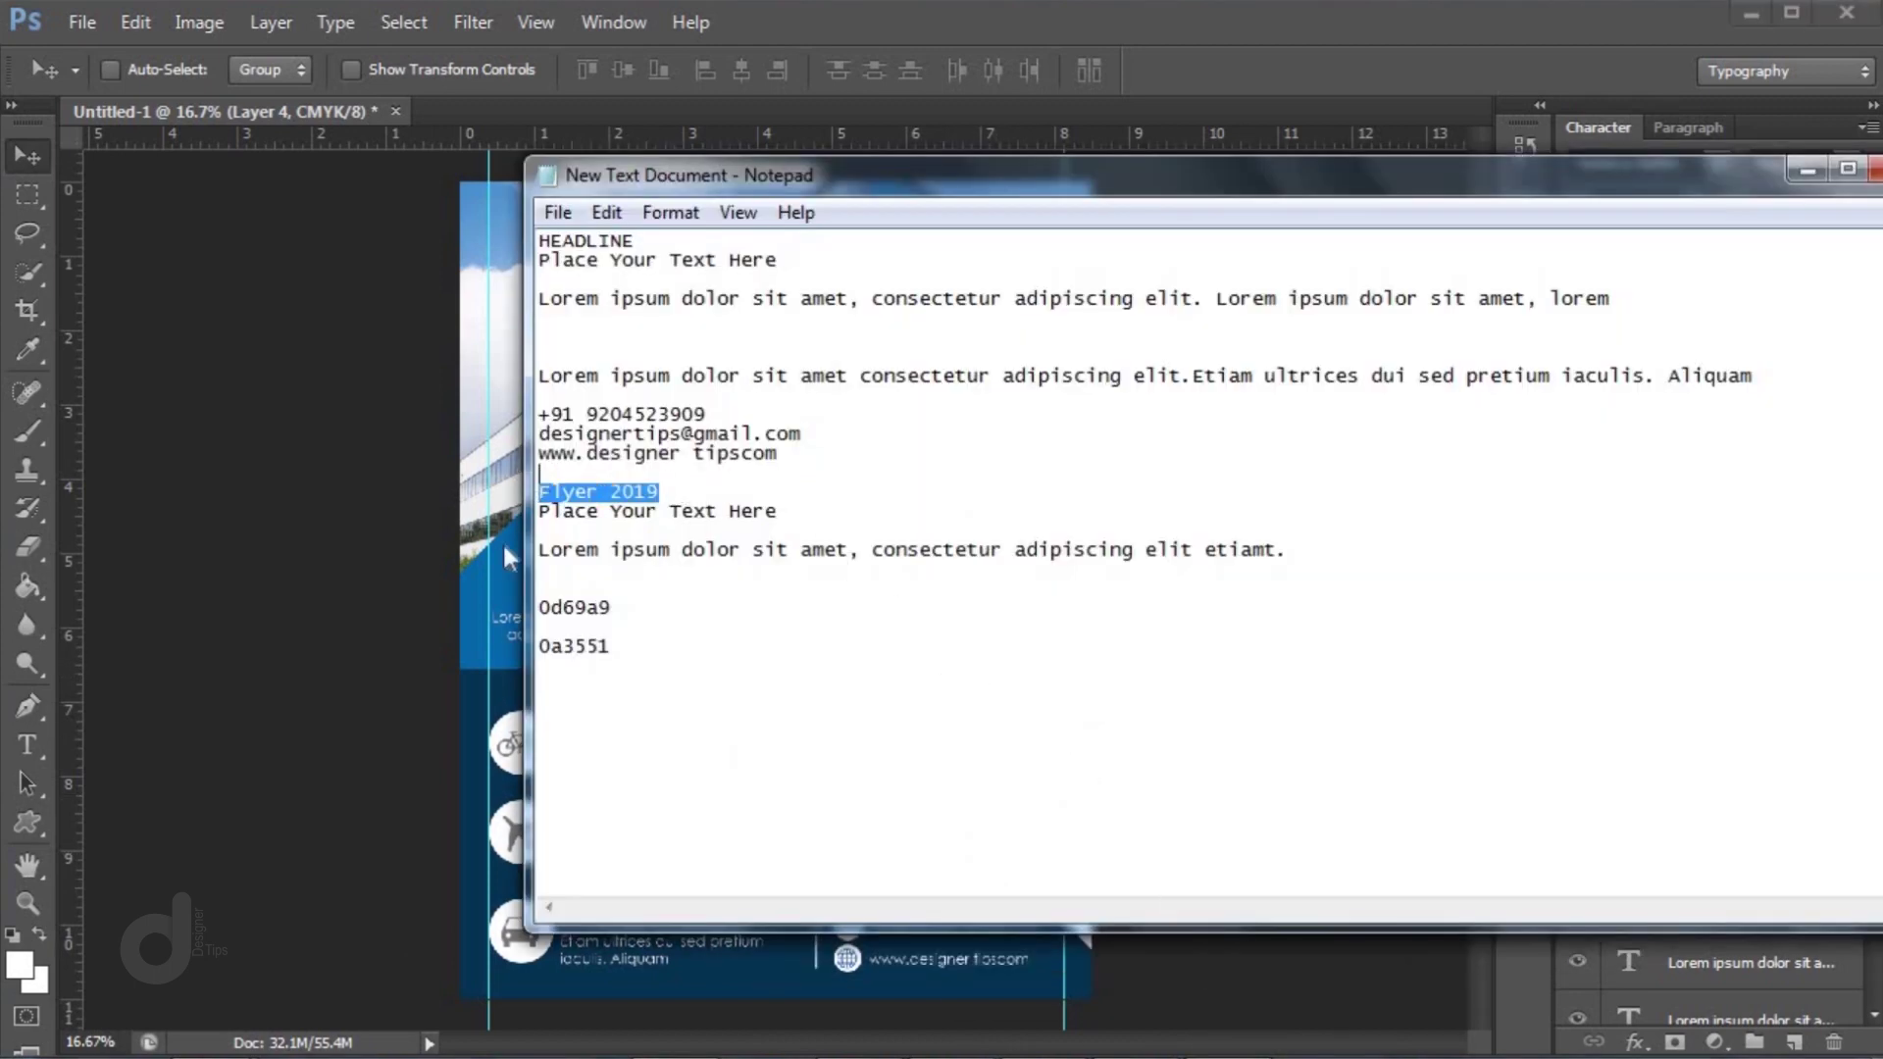
key(alt+Tab)
click(39, 746)
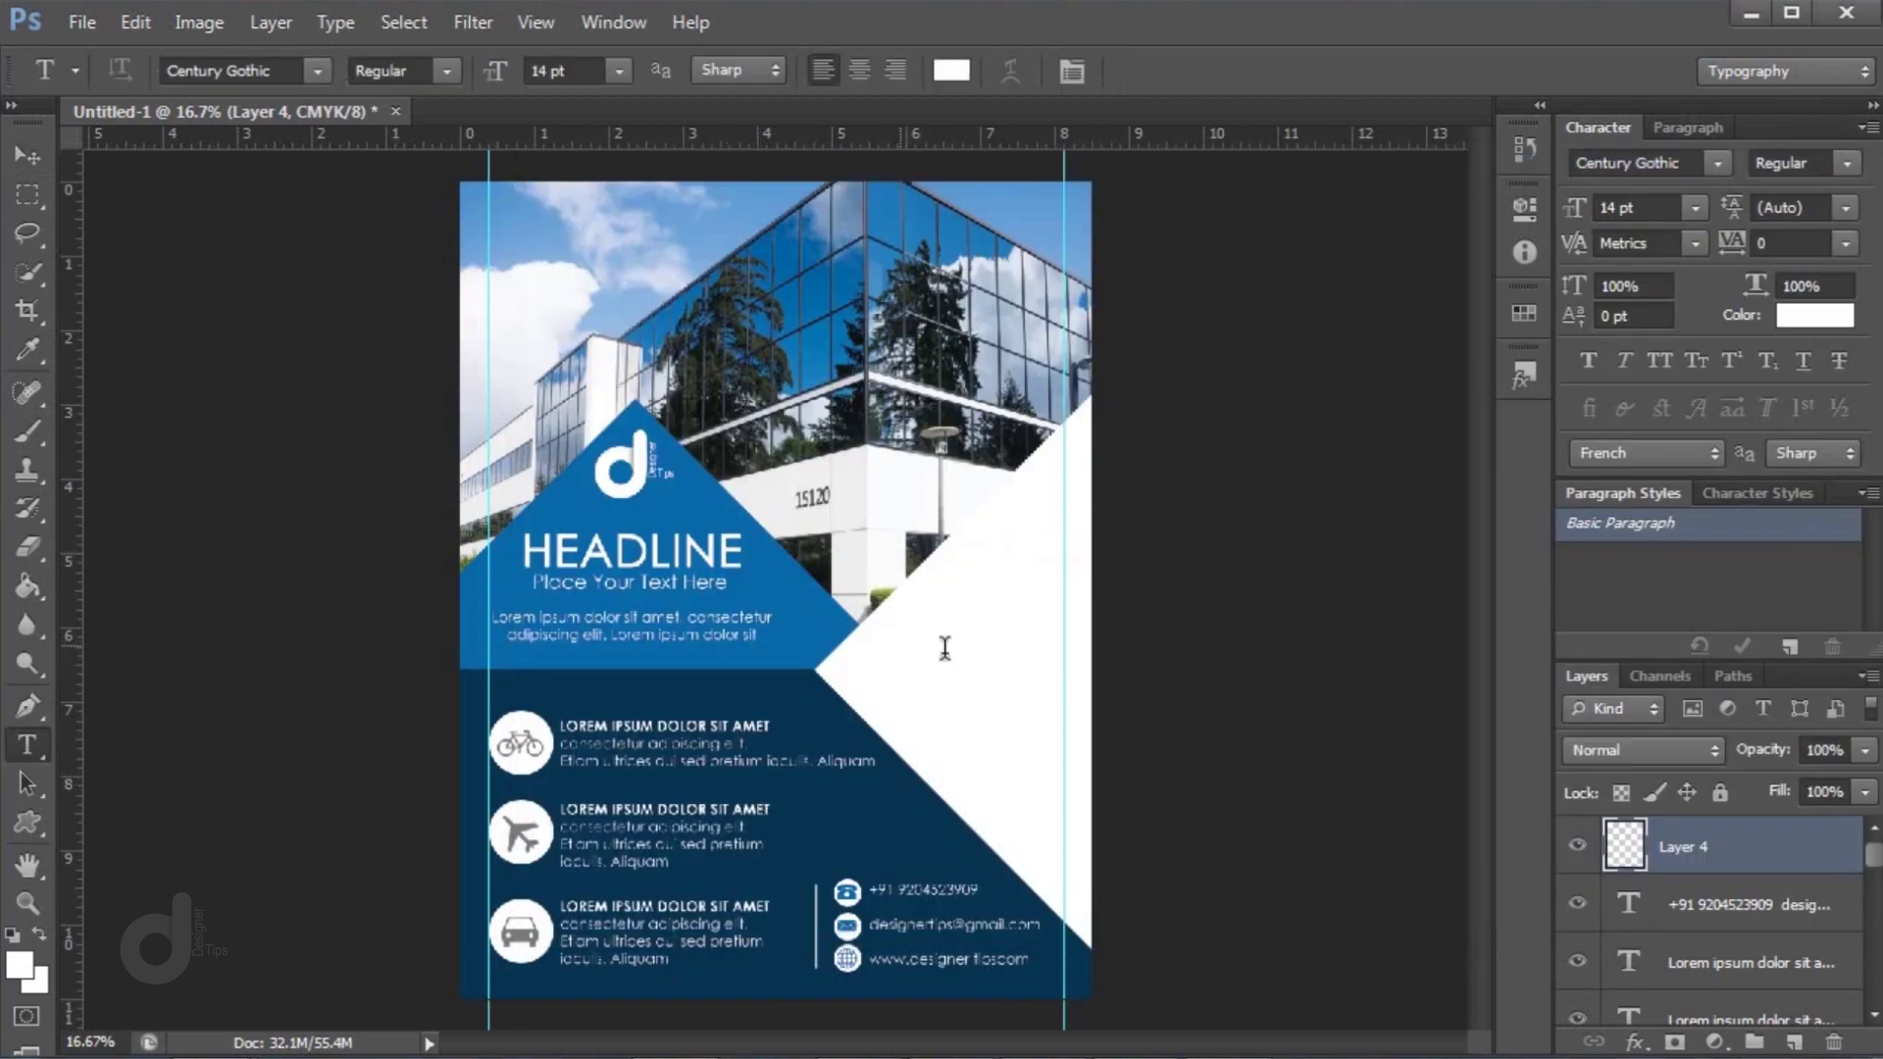
click(900, 648)
key(ctrl+v)
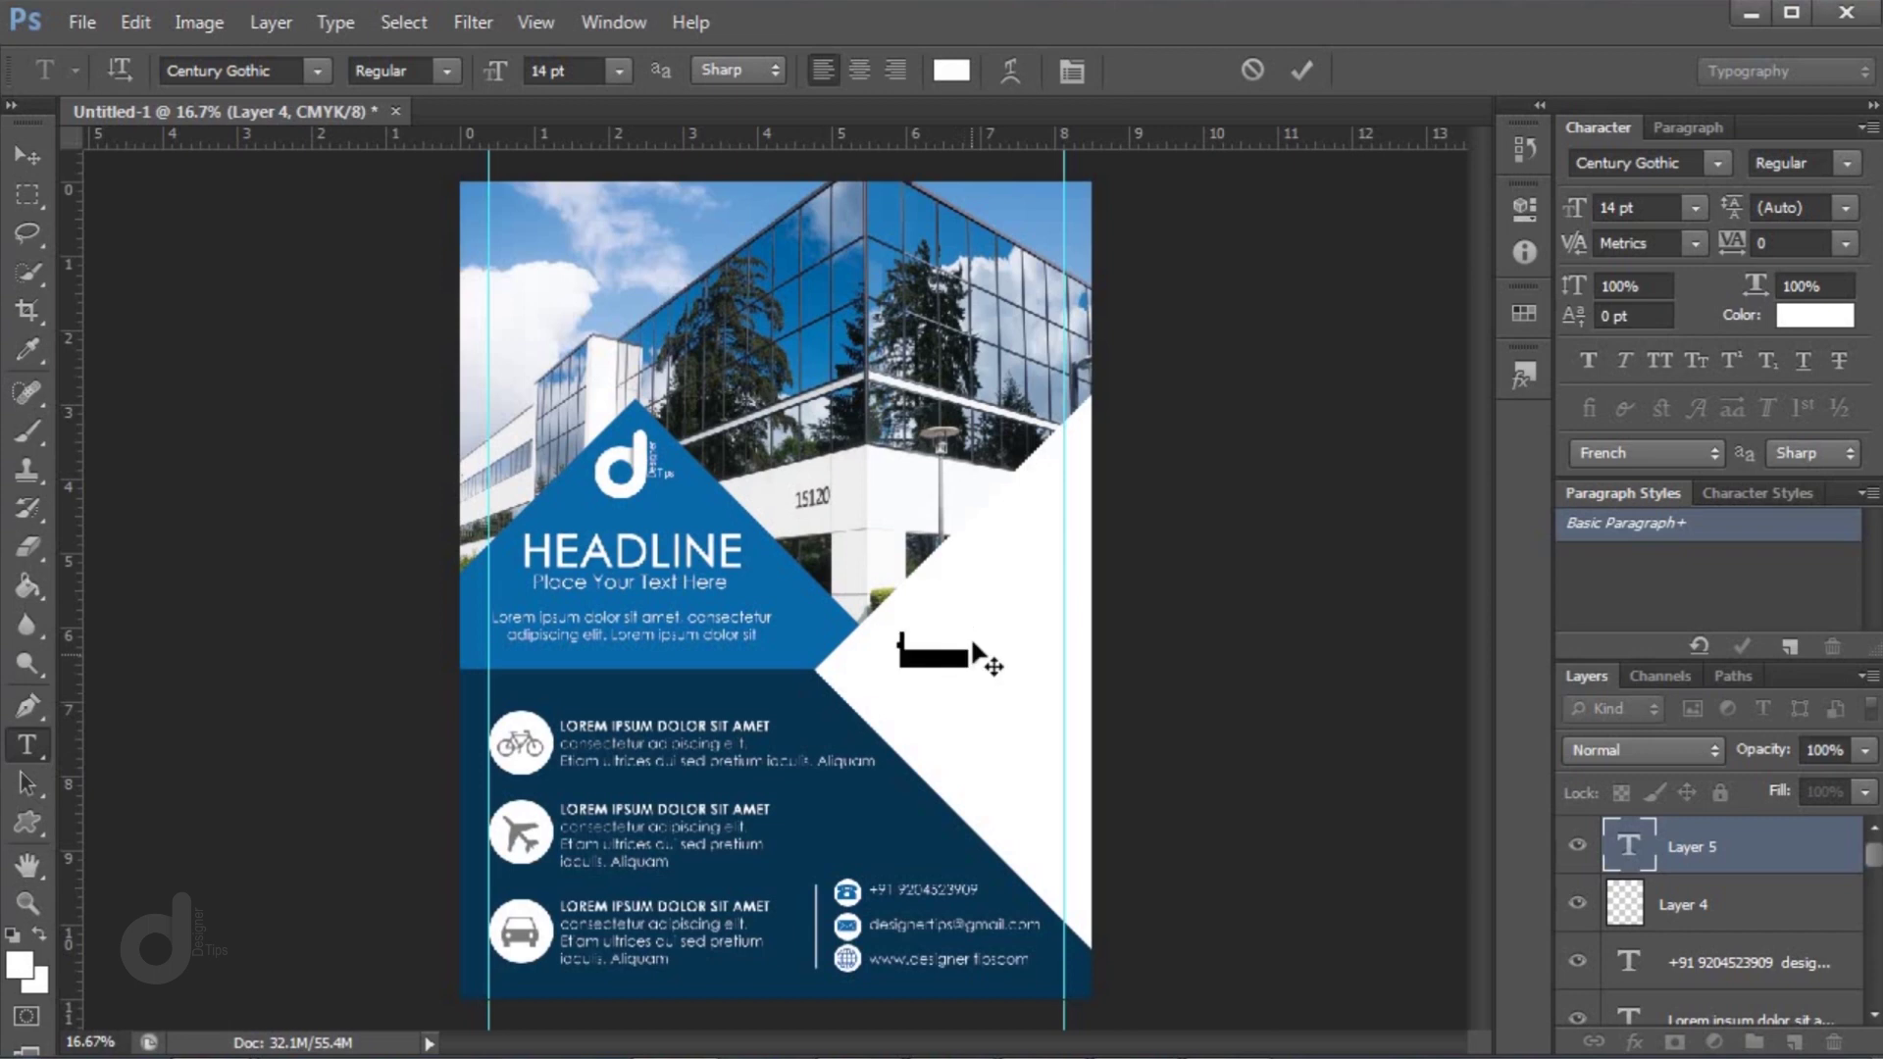
Make the Flyer 2019 title the flyer's blue at 36 pt
click(951, 70)
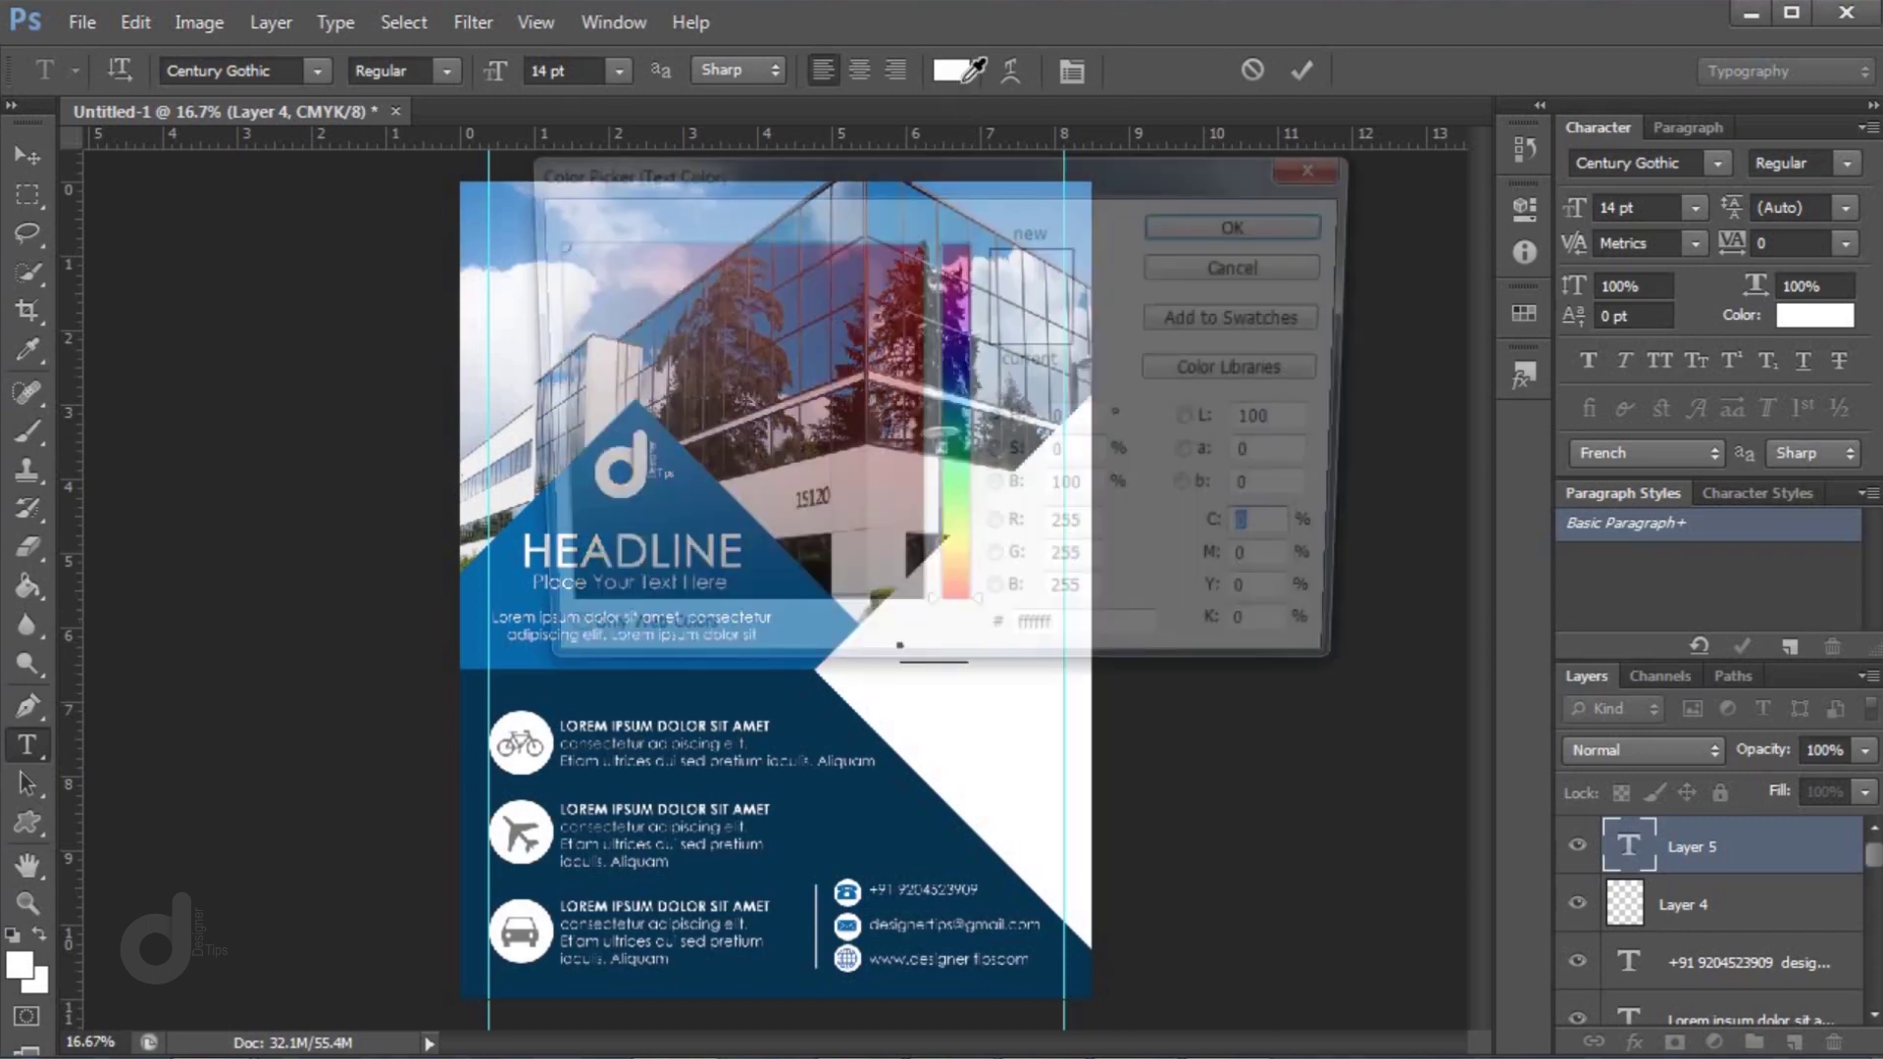
click(499, 570)
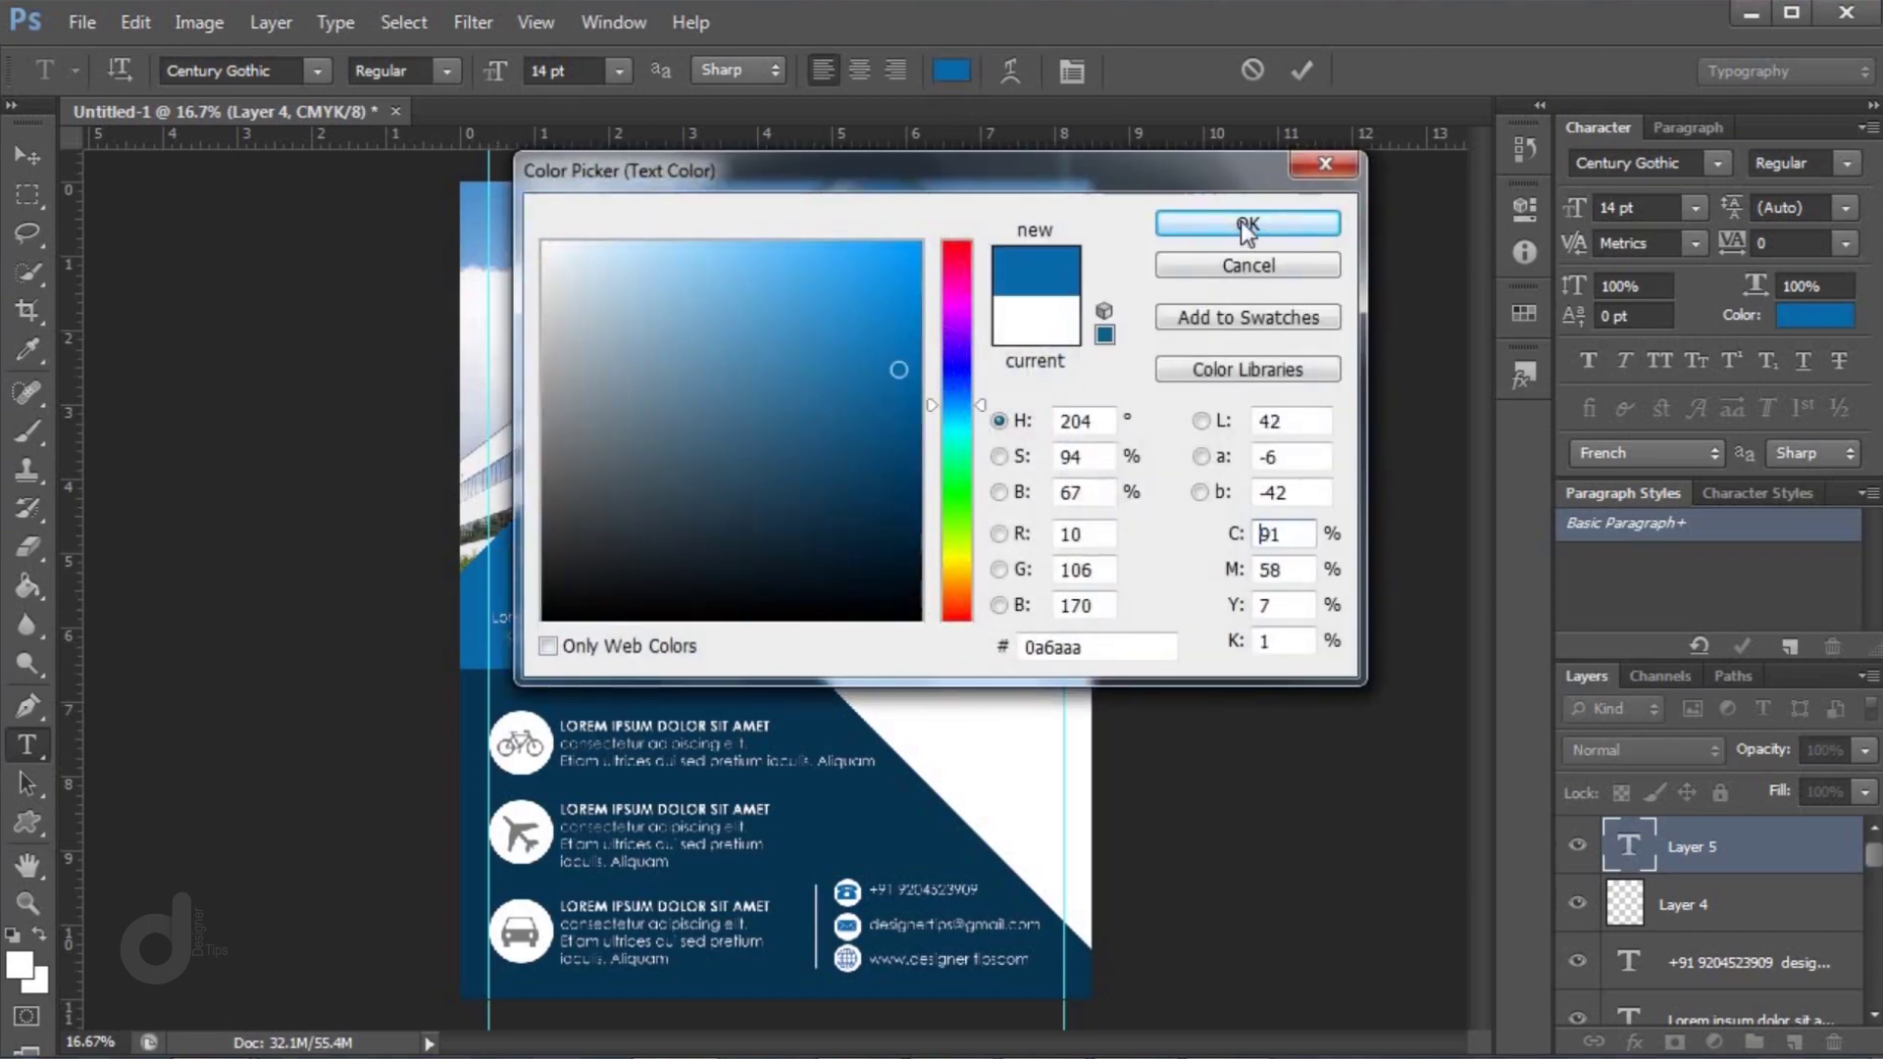
click(1250, 226)
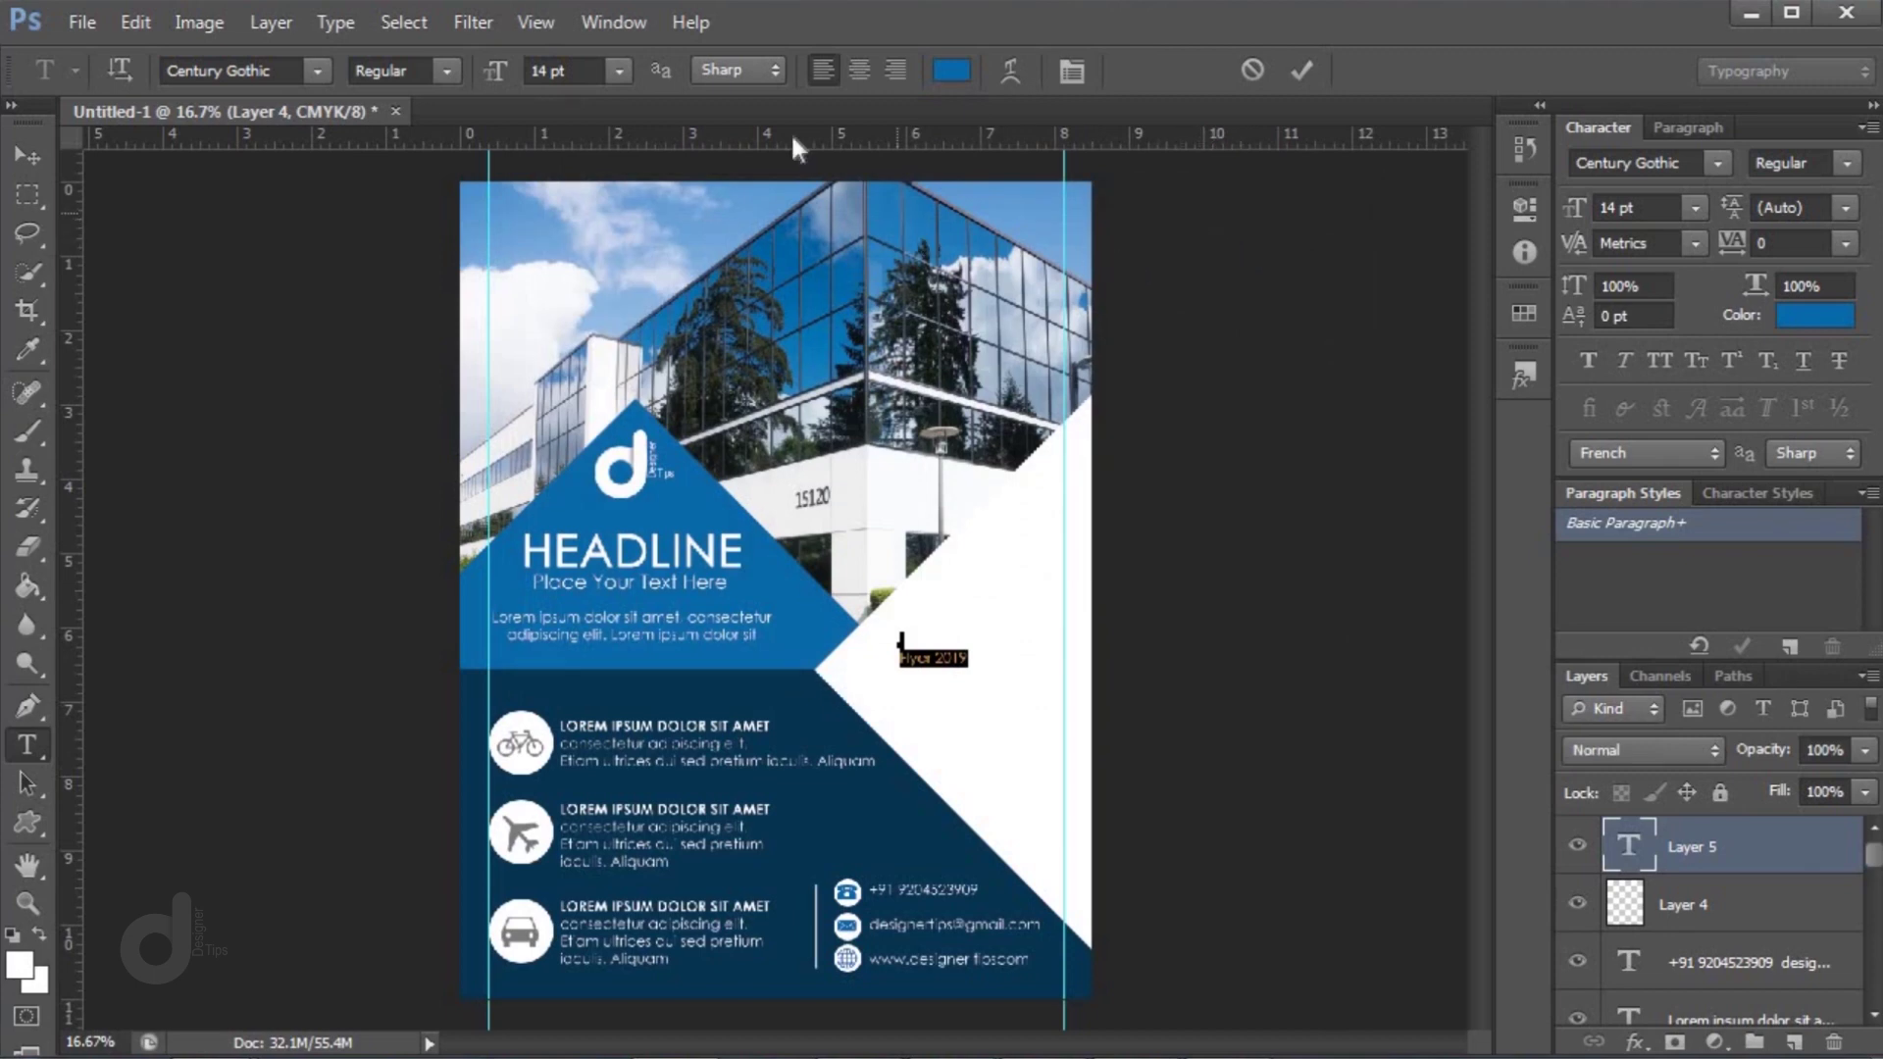
click(619, 71)
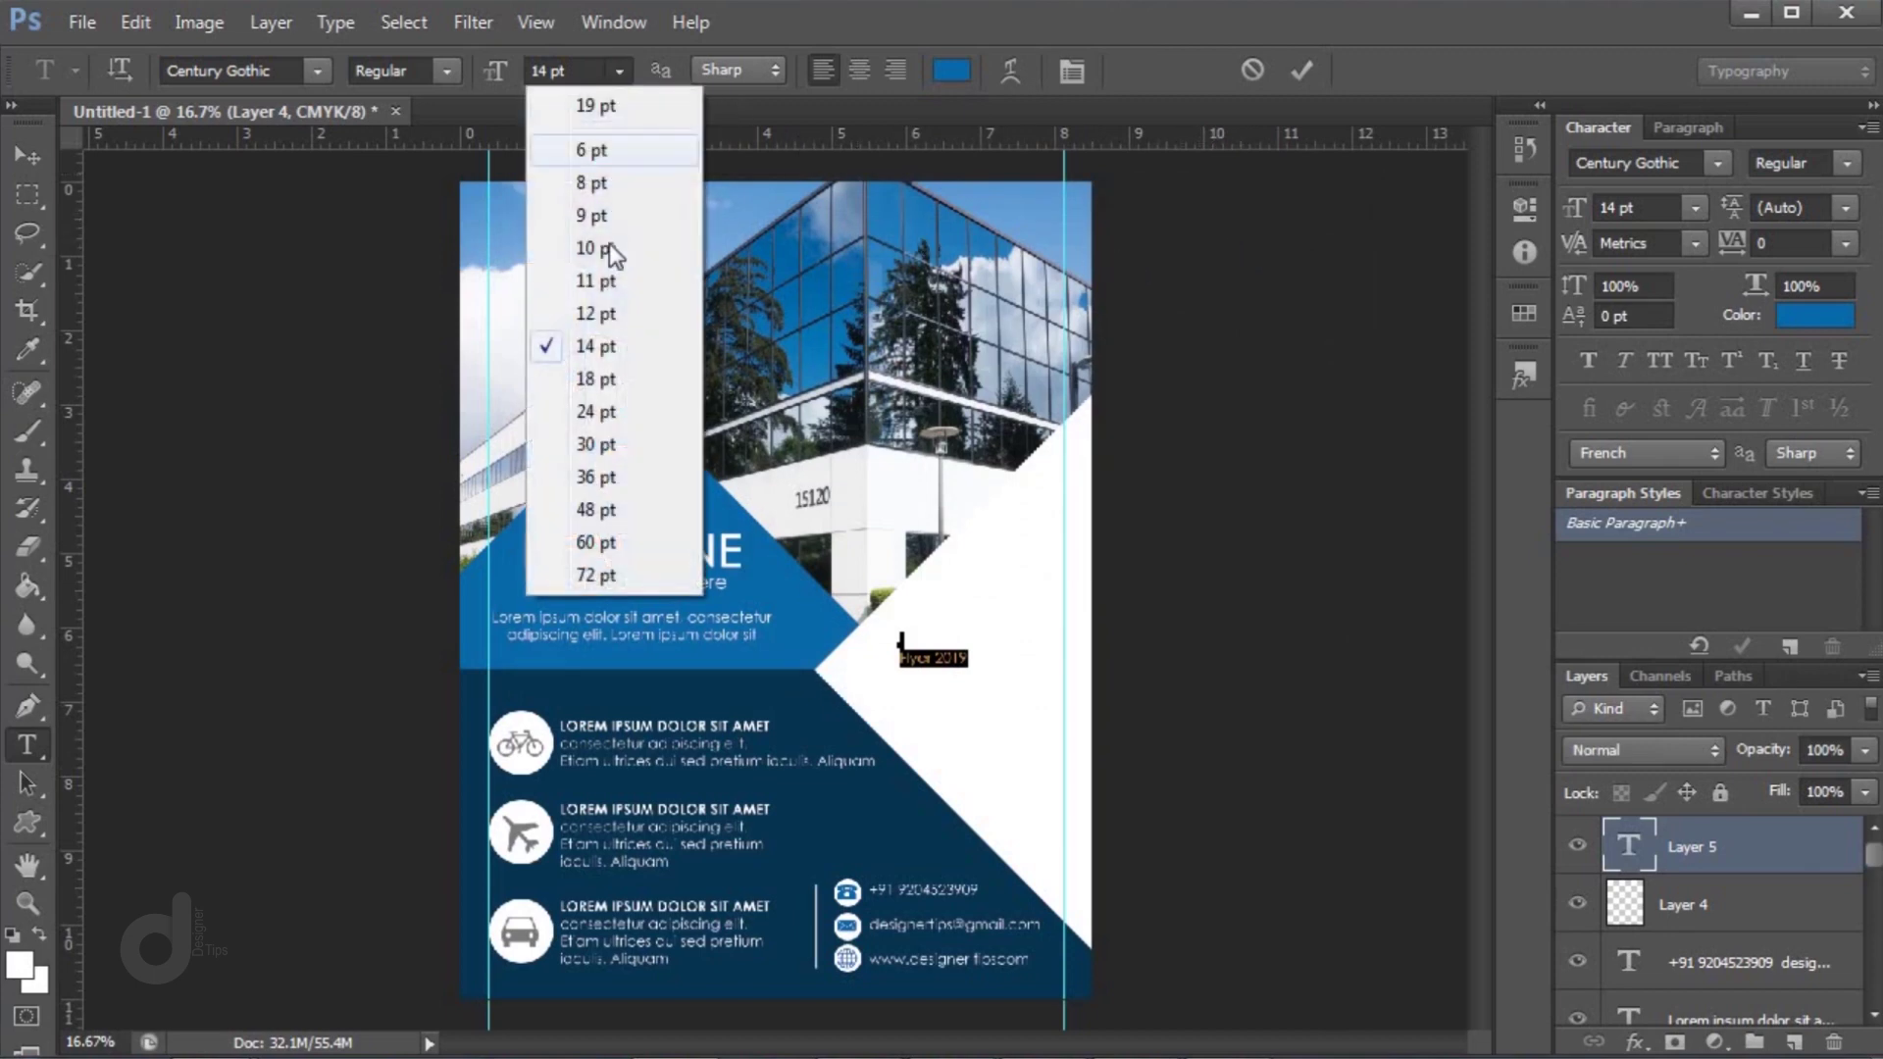
click(587, 478)
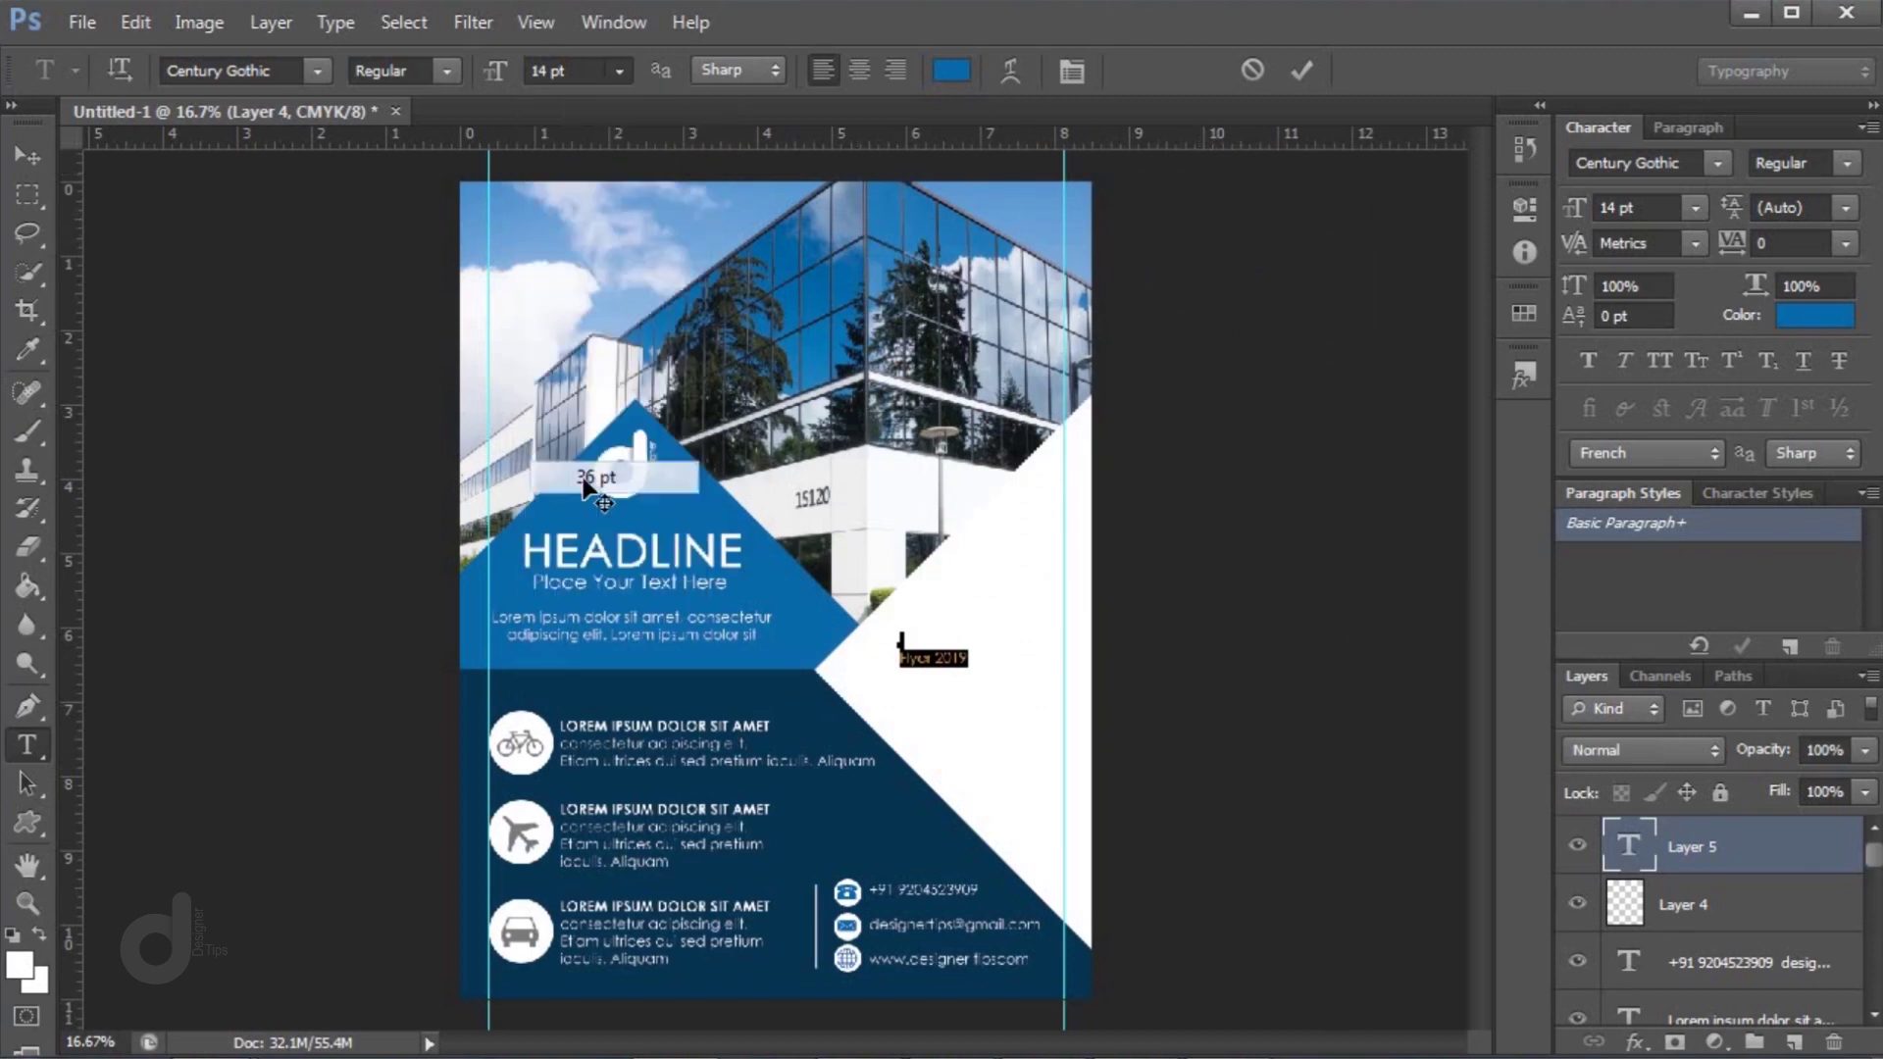
click(39, 157)
Move the title up and slightly left, then enlarge it slightly
drag(961, 674, 954, 641)
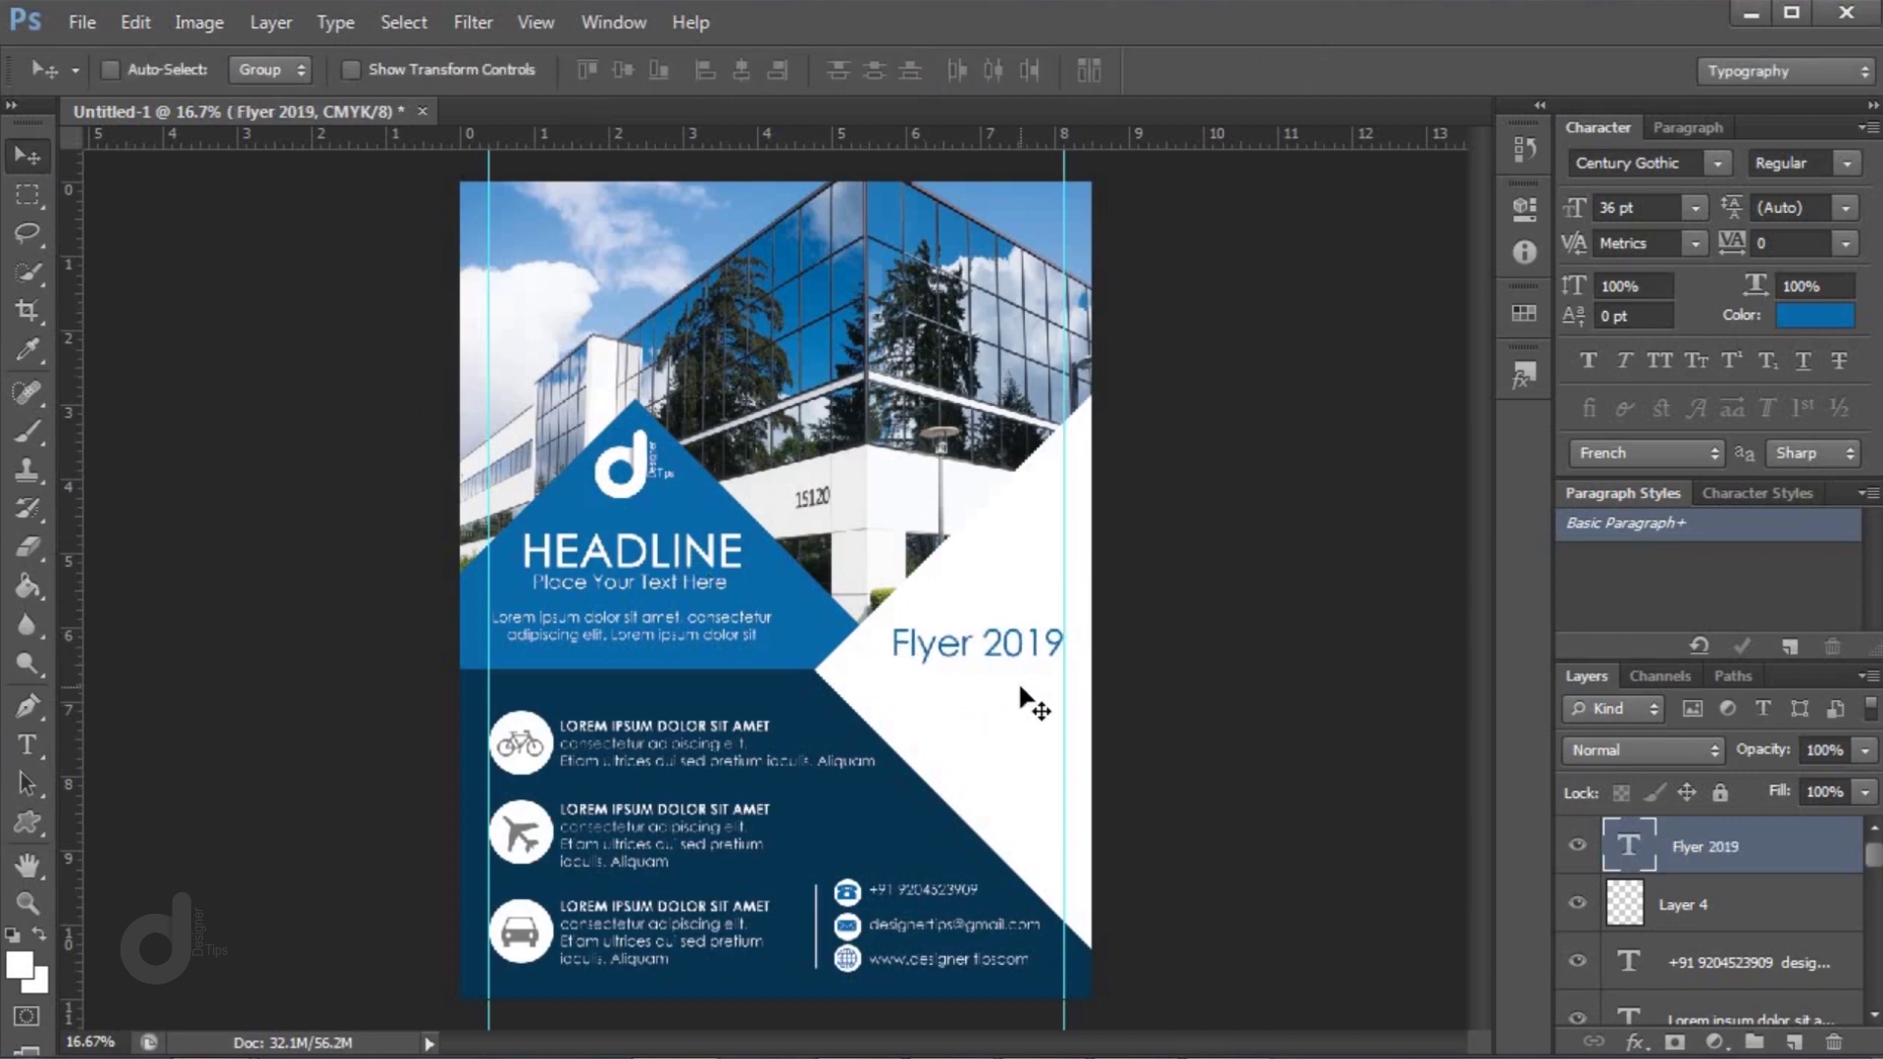
key(ctrl+plus)
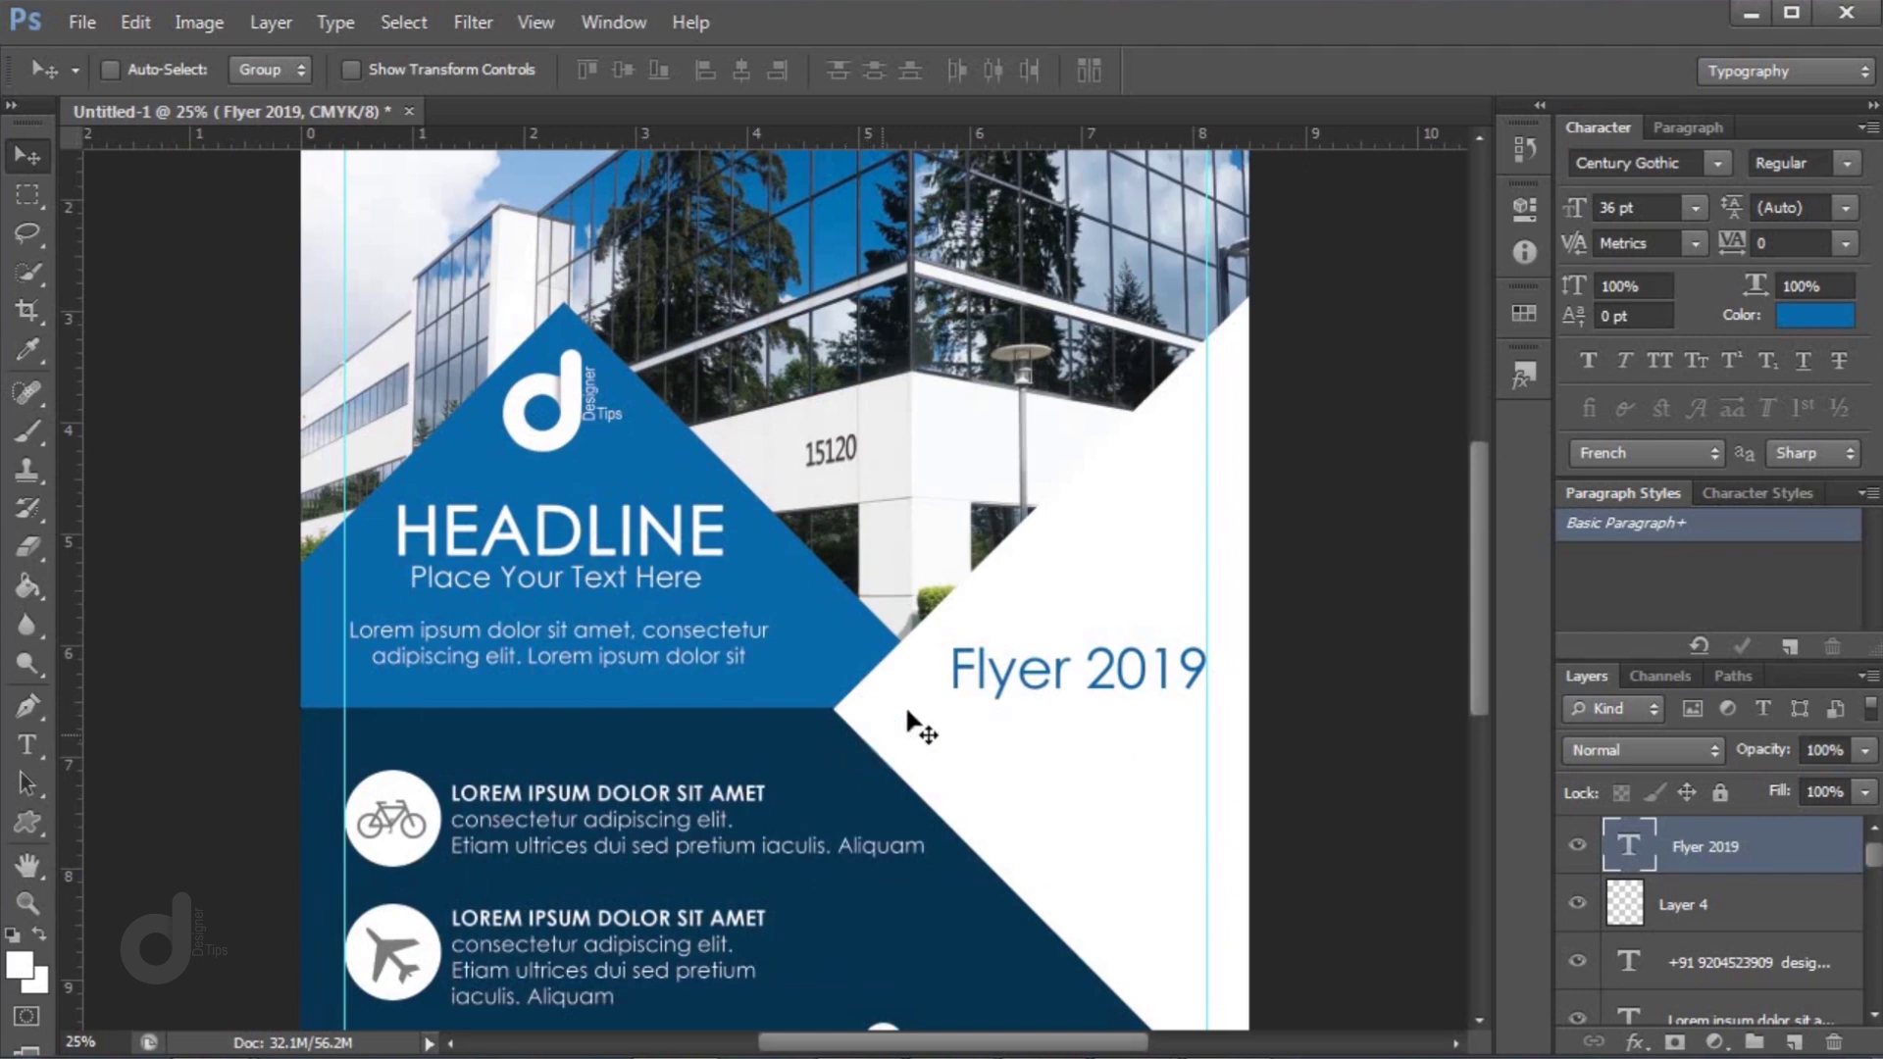
scroll(939, 677, down, 4)
key(ctrl+t)
drag(951, 397, 936, 402)
key(Return)
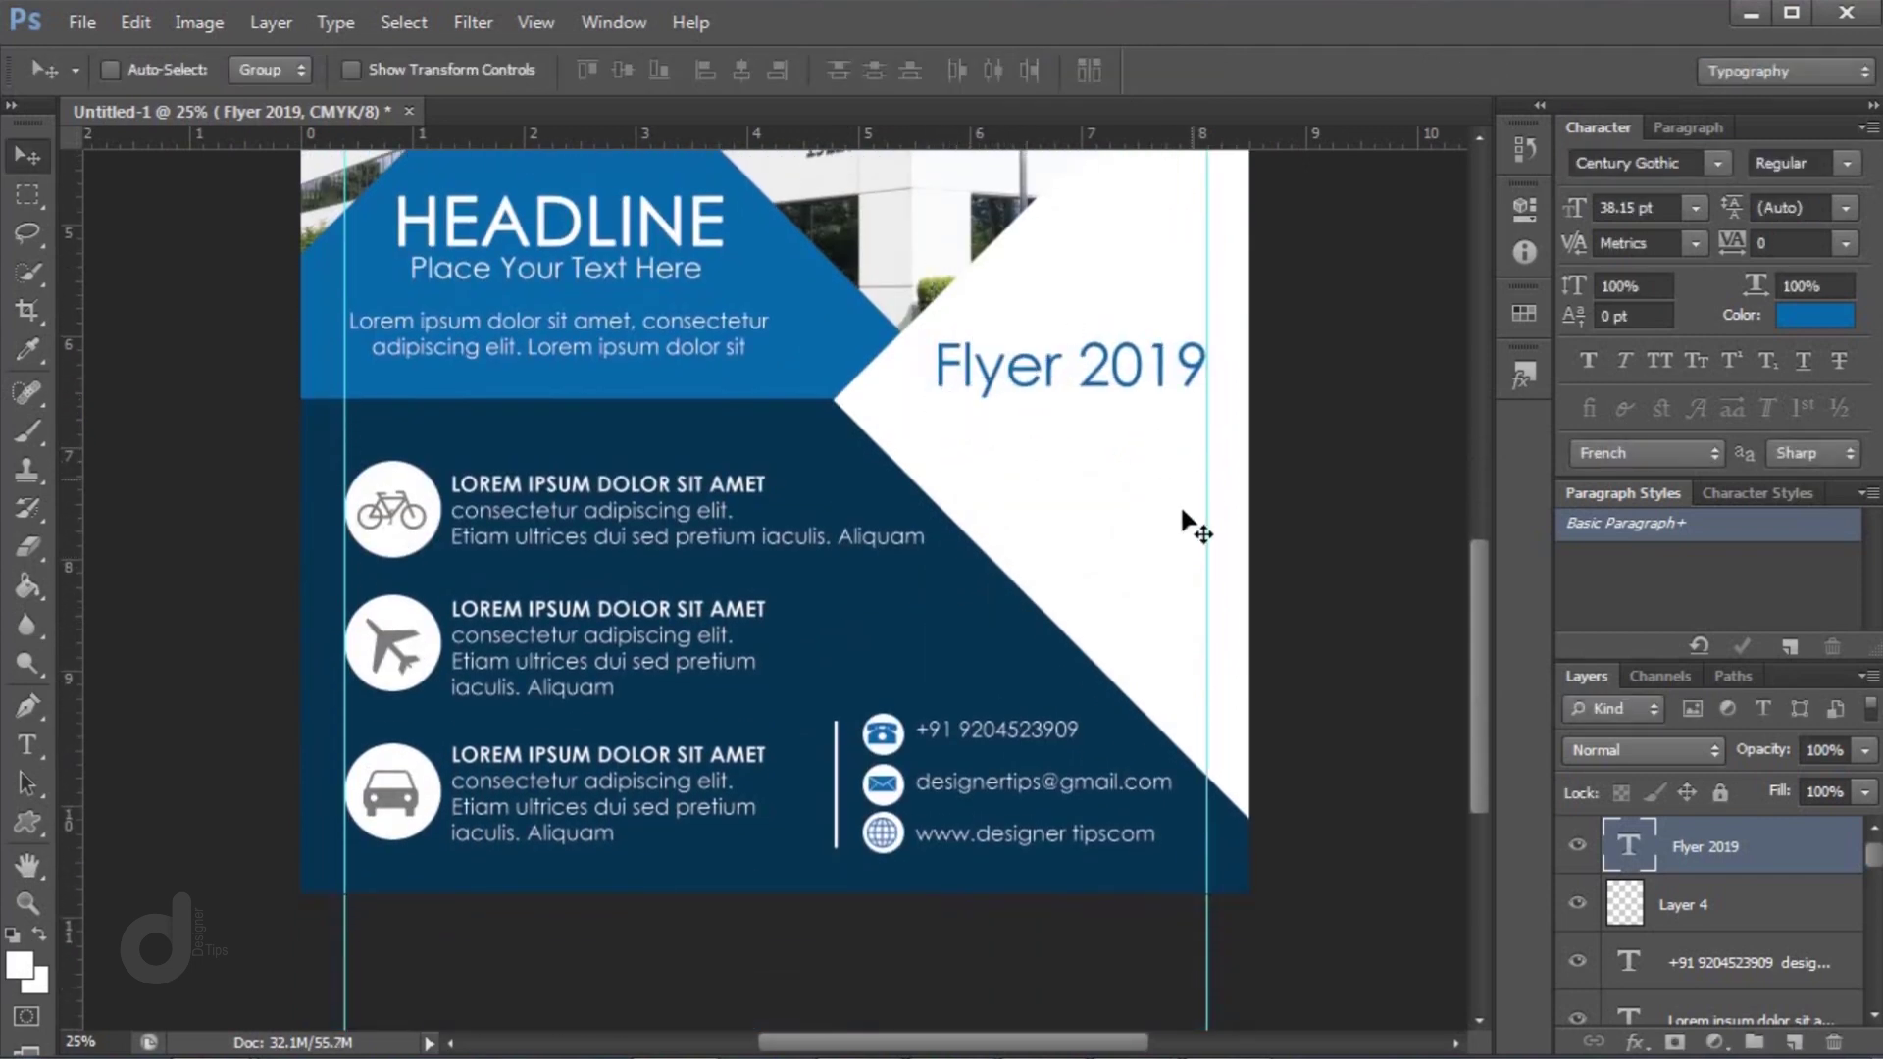
scroll(1177, 520, up, 2)
Copy 'Place Your Text Here' from Notepad and paste it as text below Flyer 2019
key(alt+Tab)
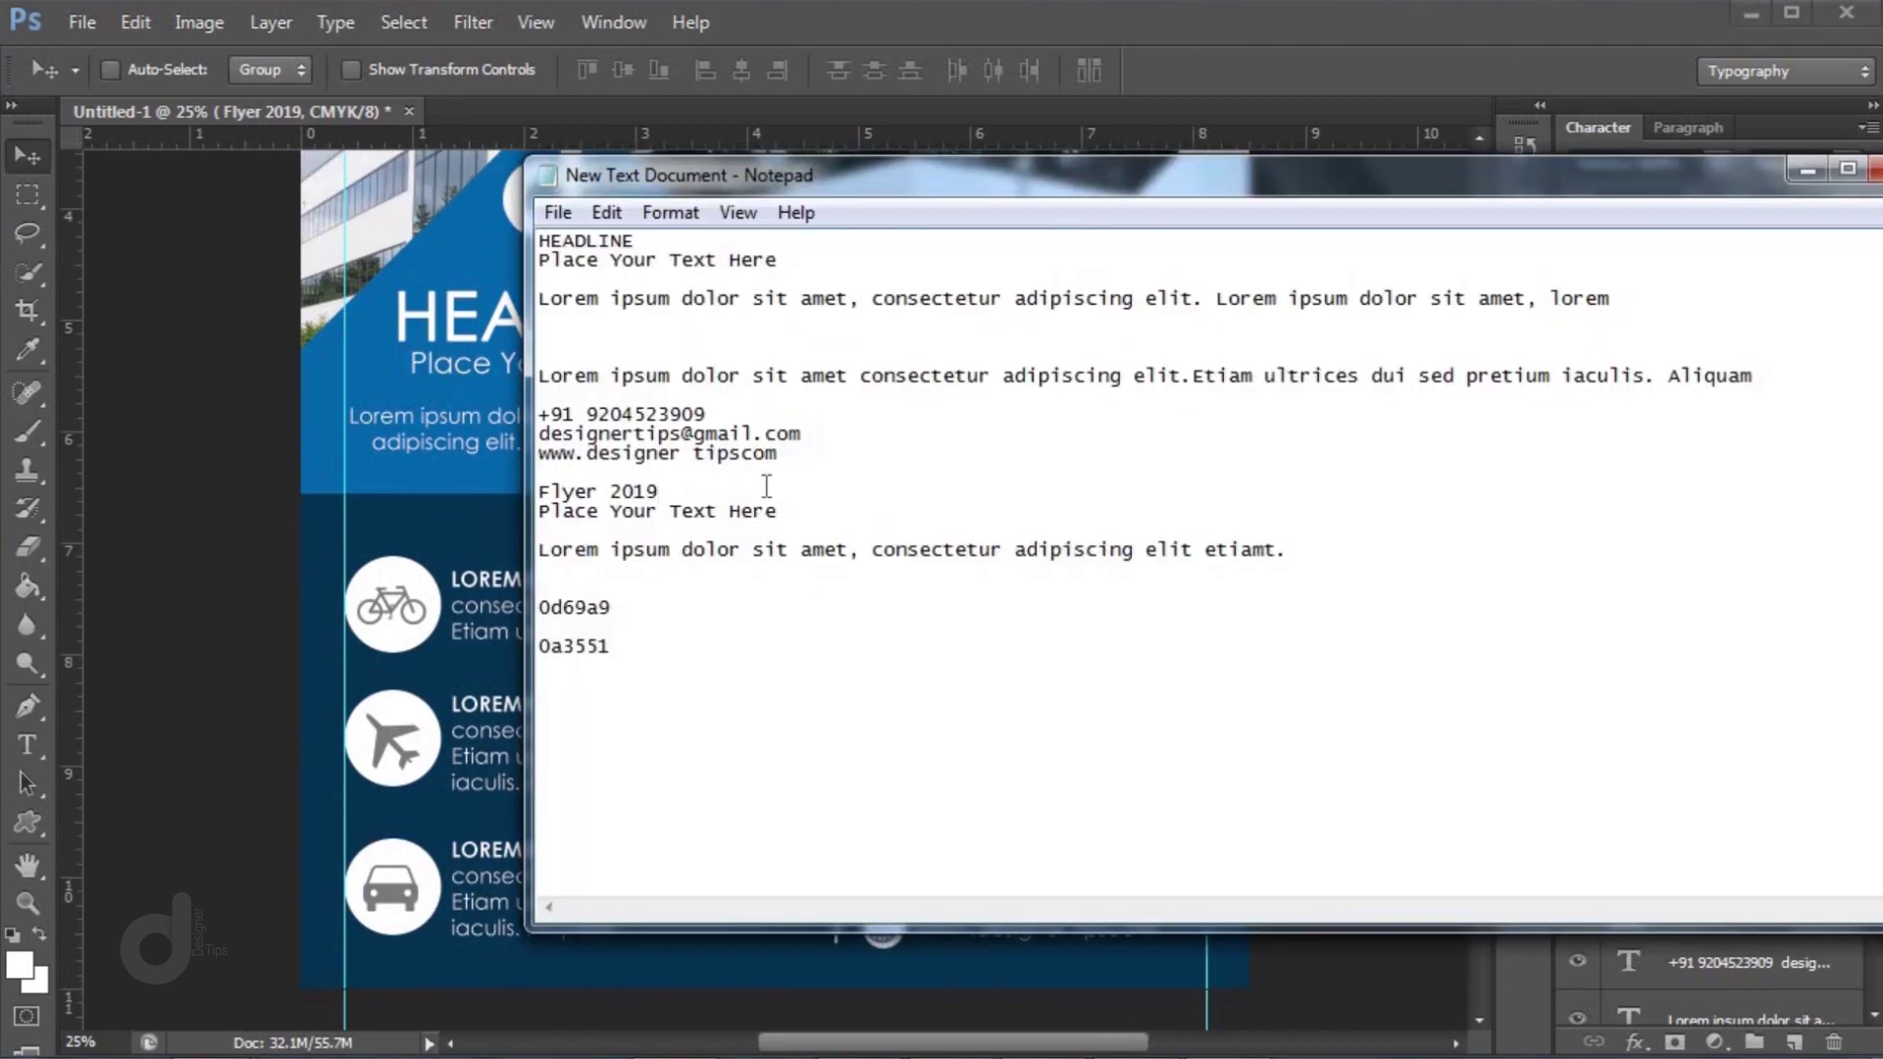
drag(778, 511, 554, 510)
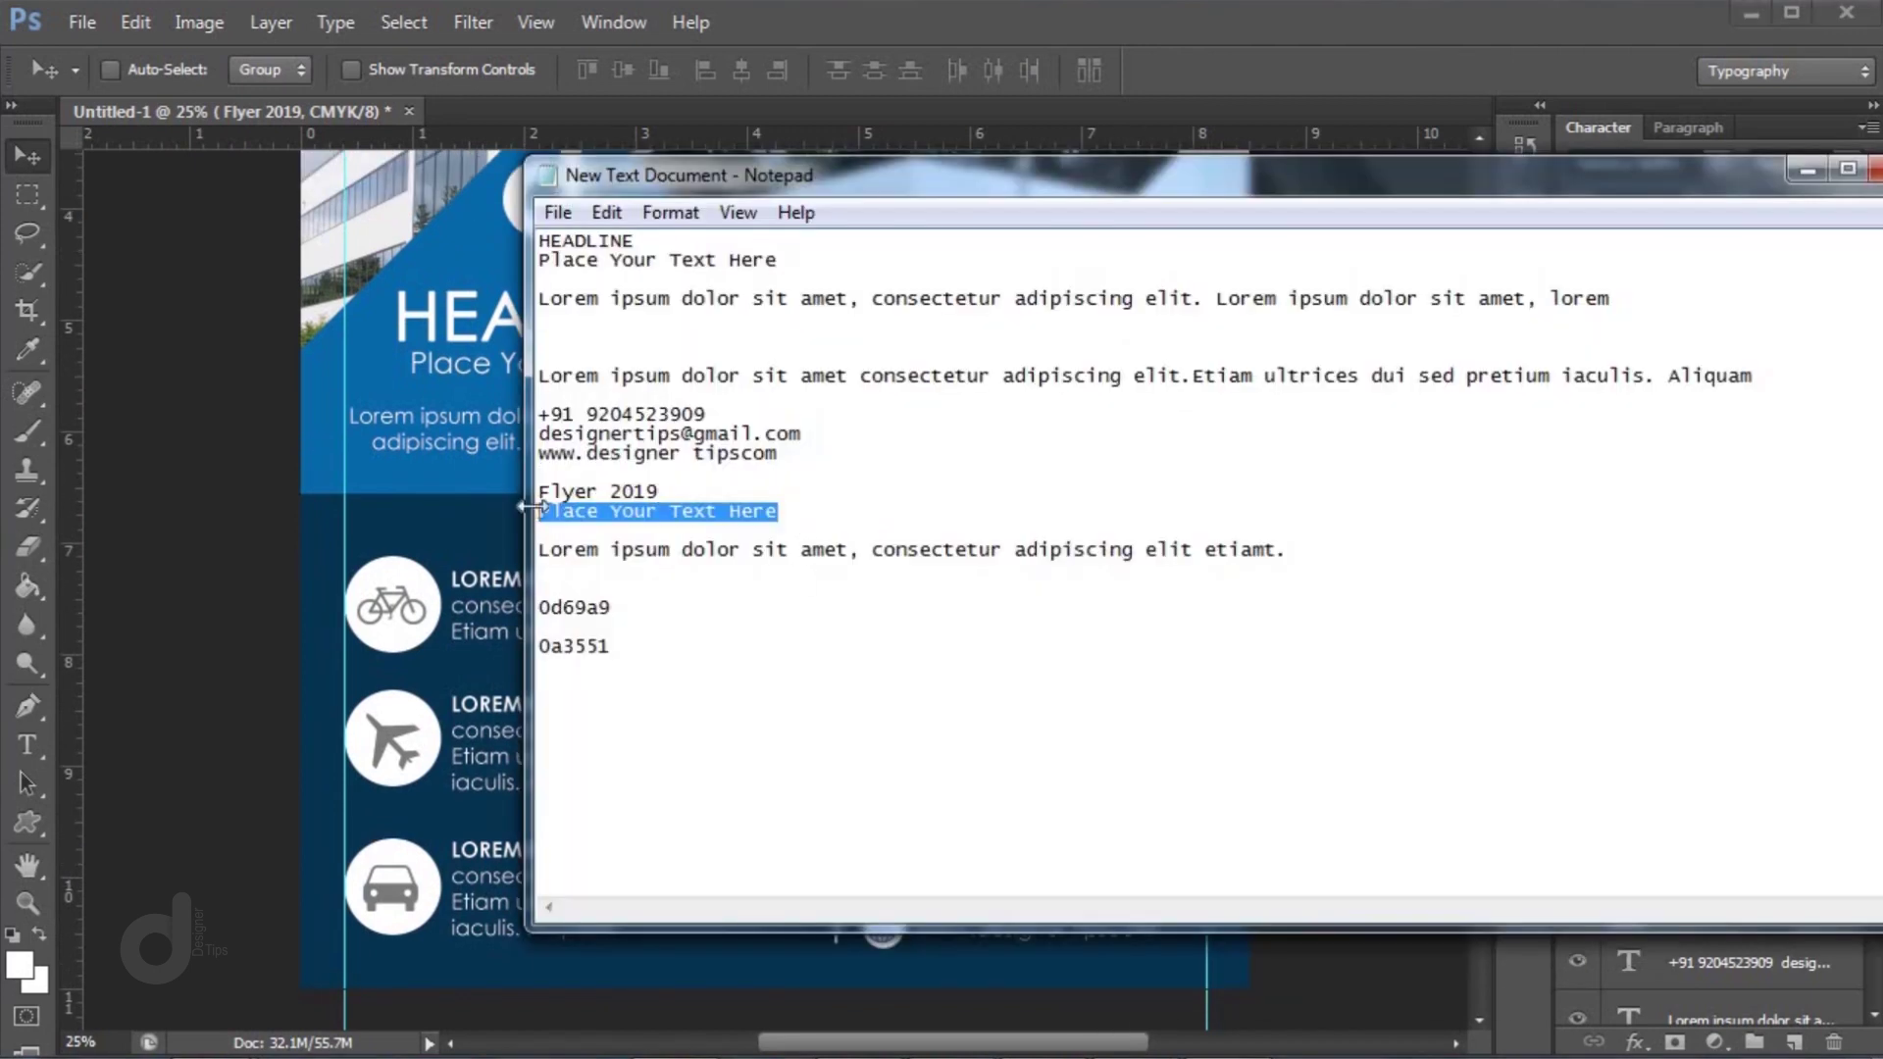
key(alt+Tab)
key(t)
click(950, 512)
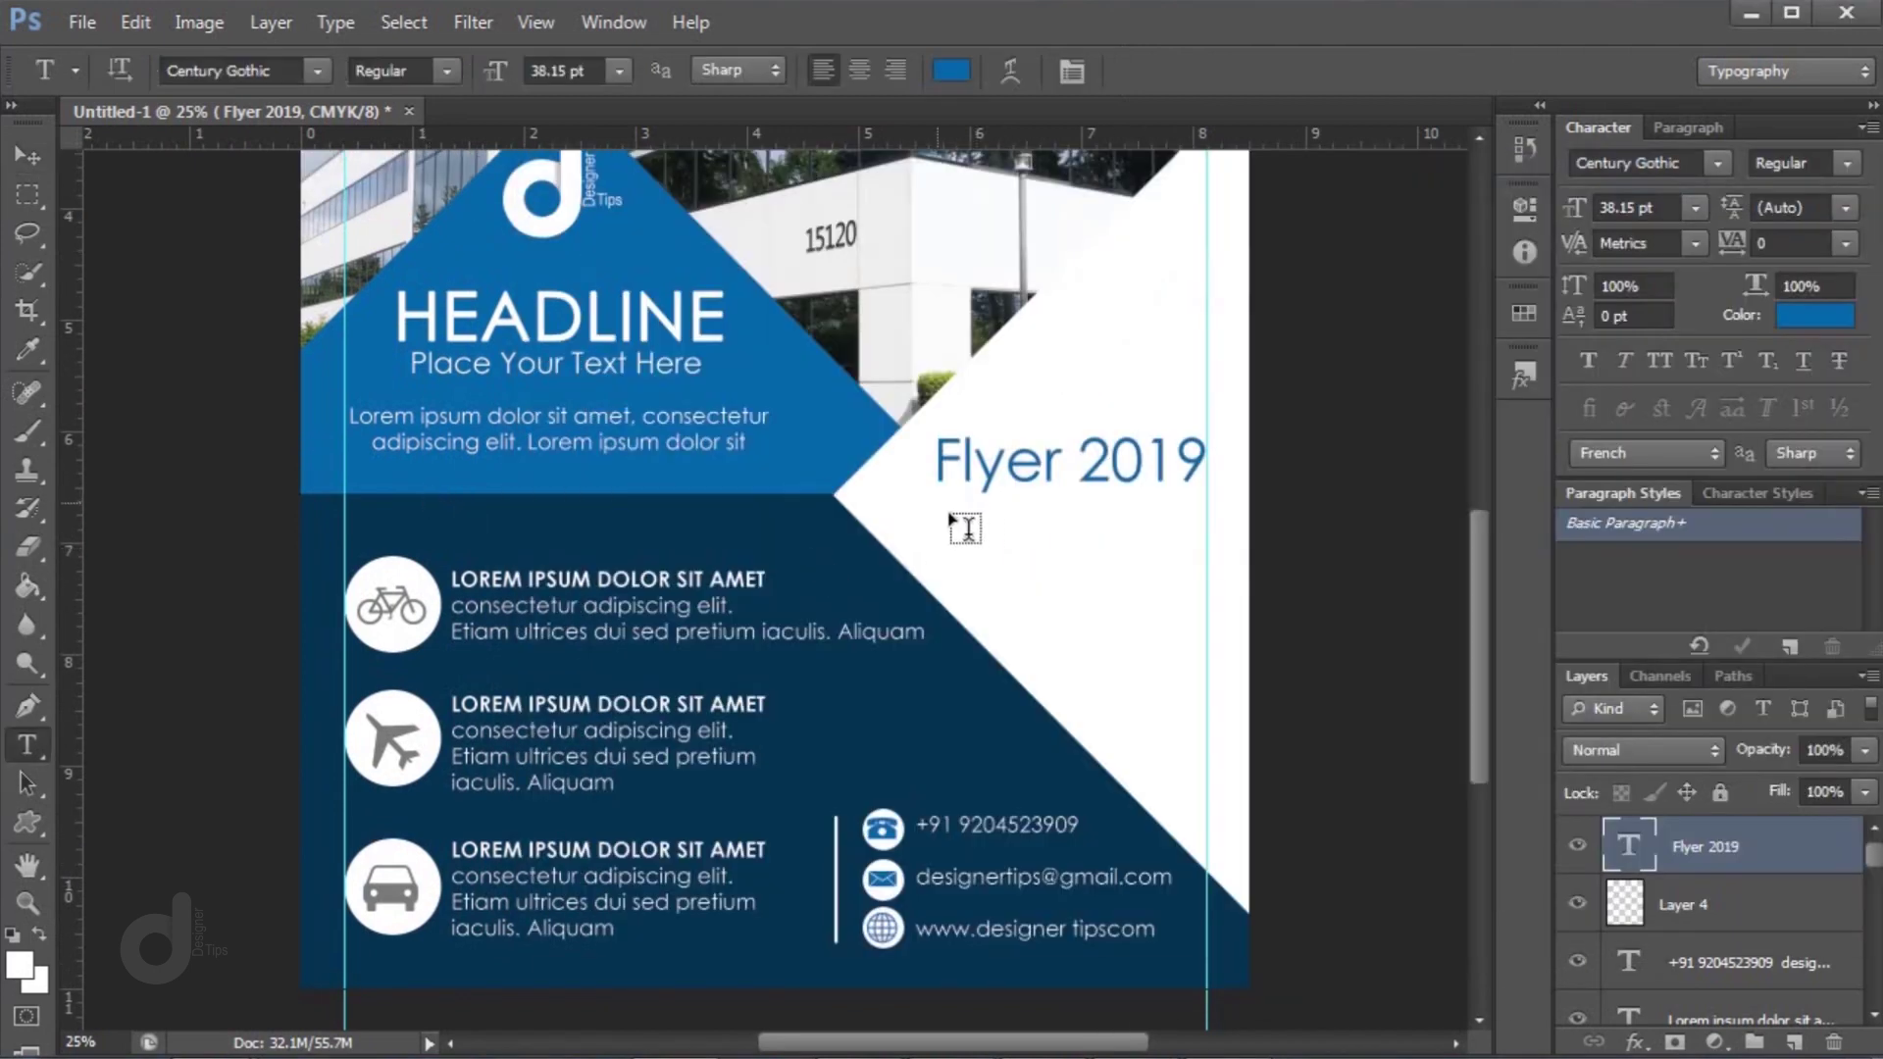
text(Place Your Text Here)
Set the subtitle to 16 pt in dark grey 484848
click(600, 70)
text(16)
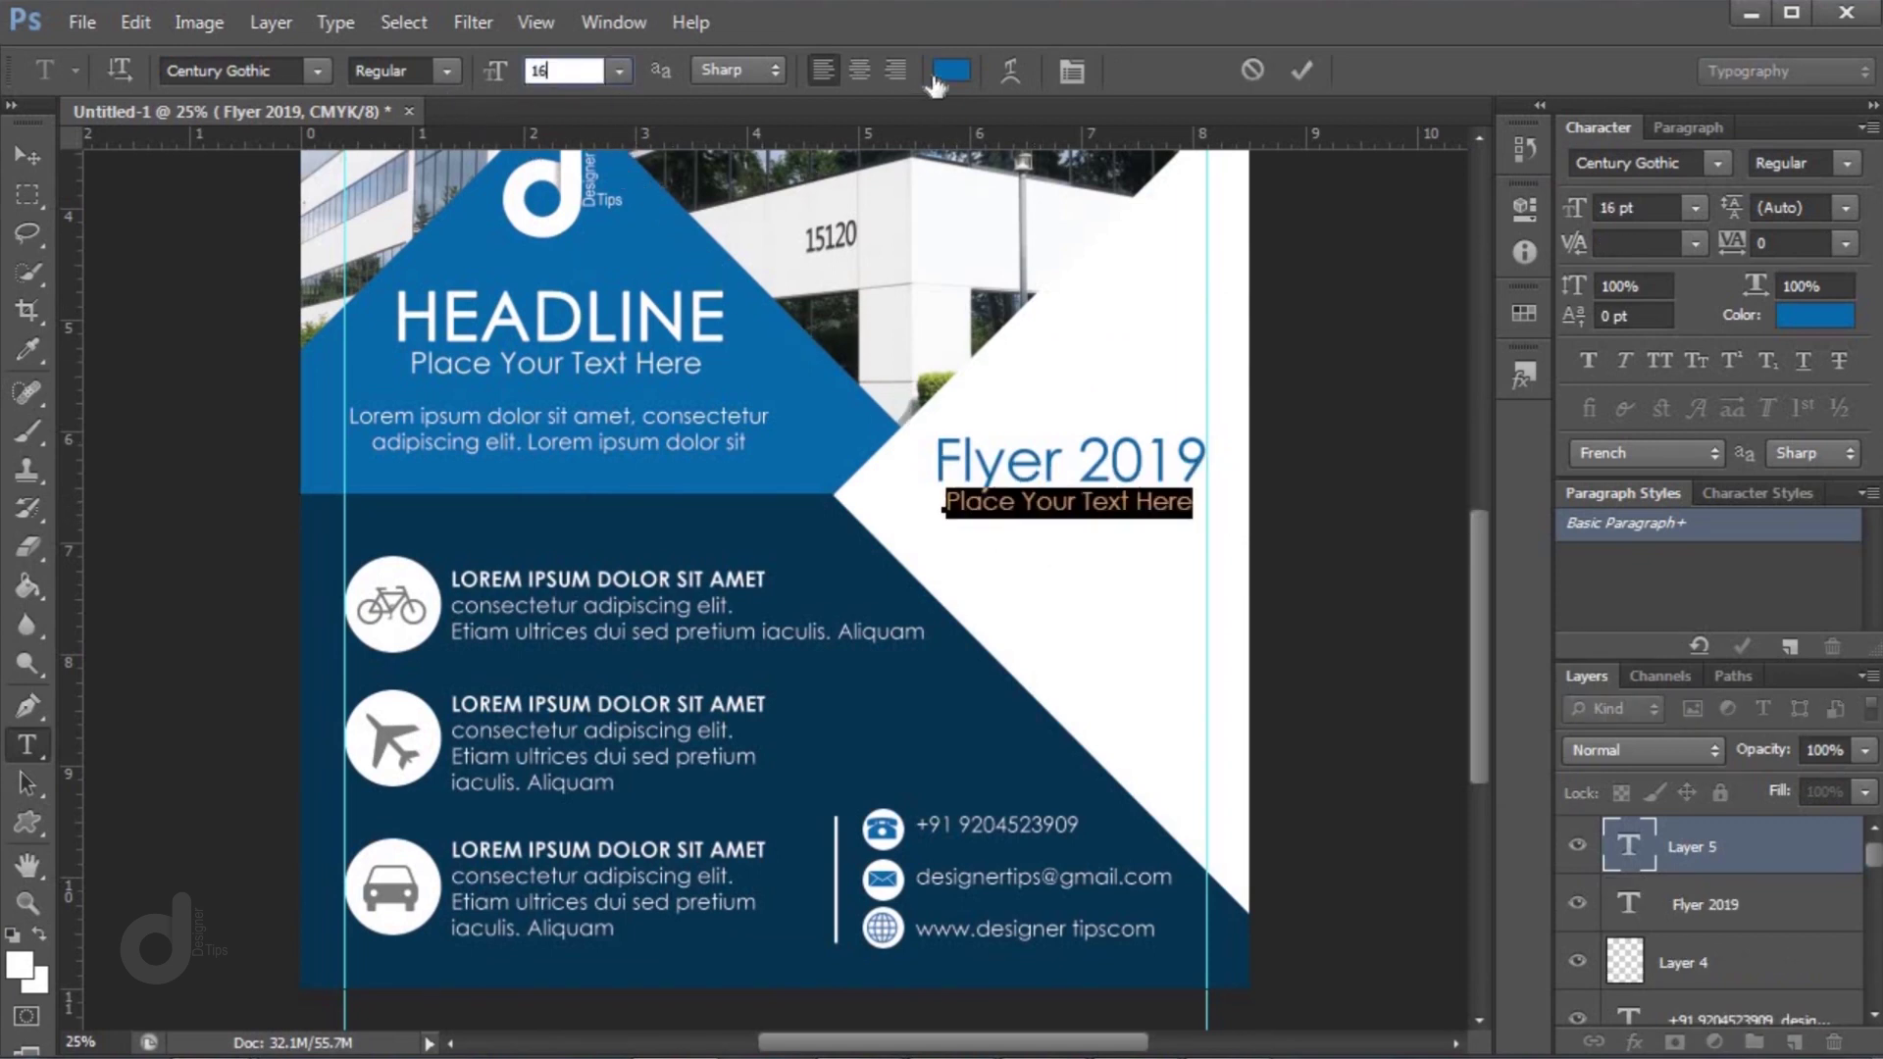
click(949, 70)
click(544, 514)
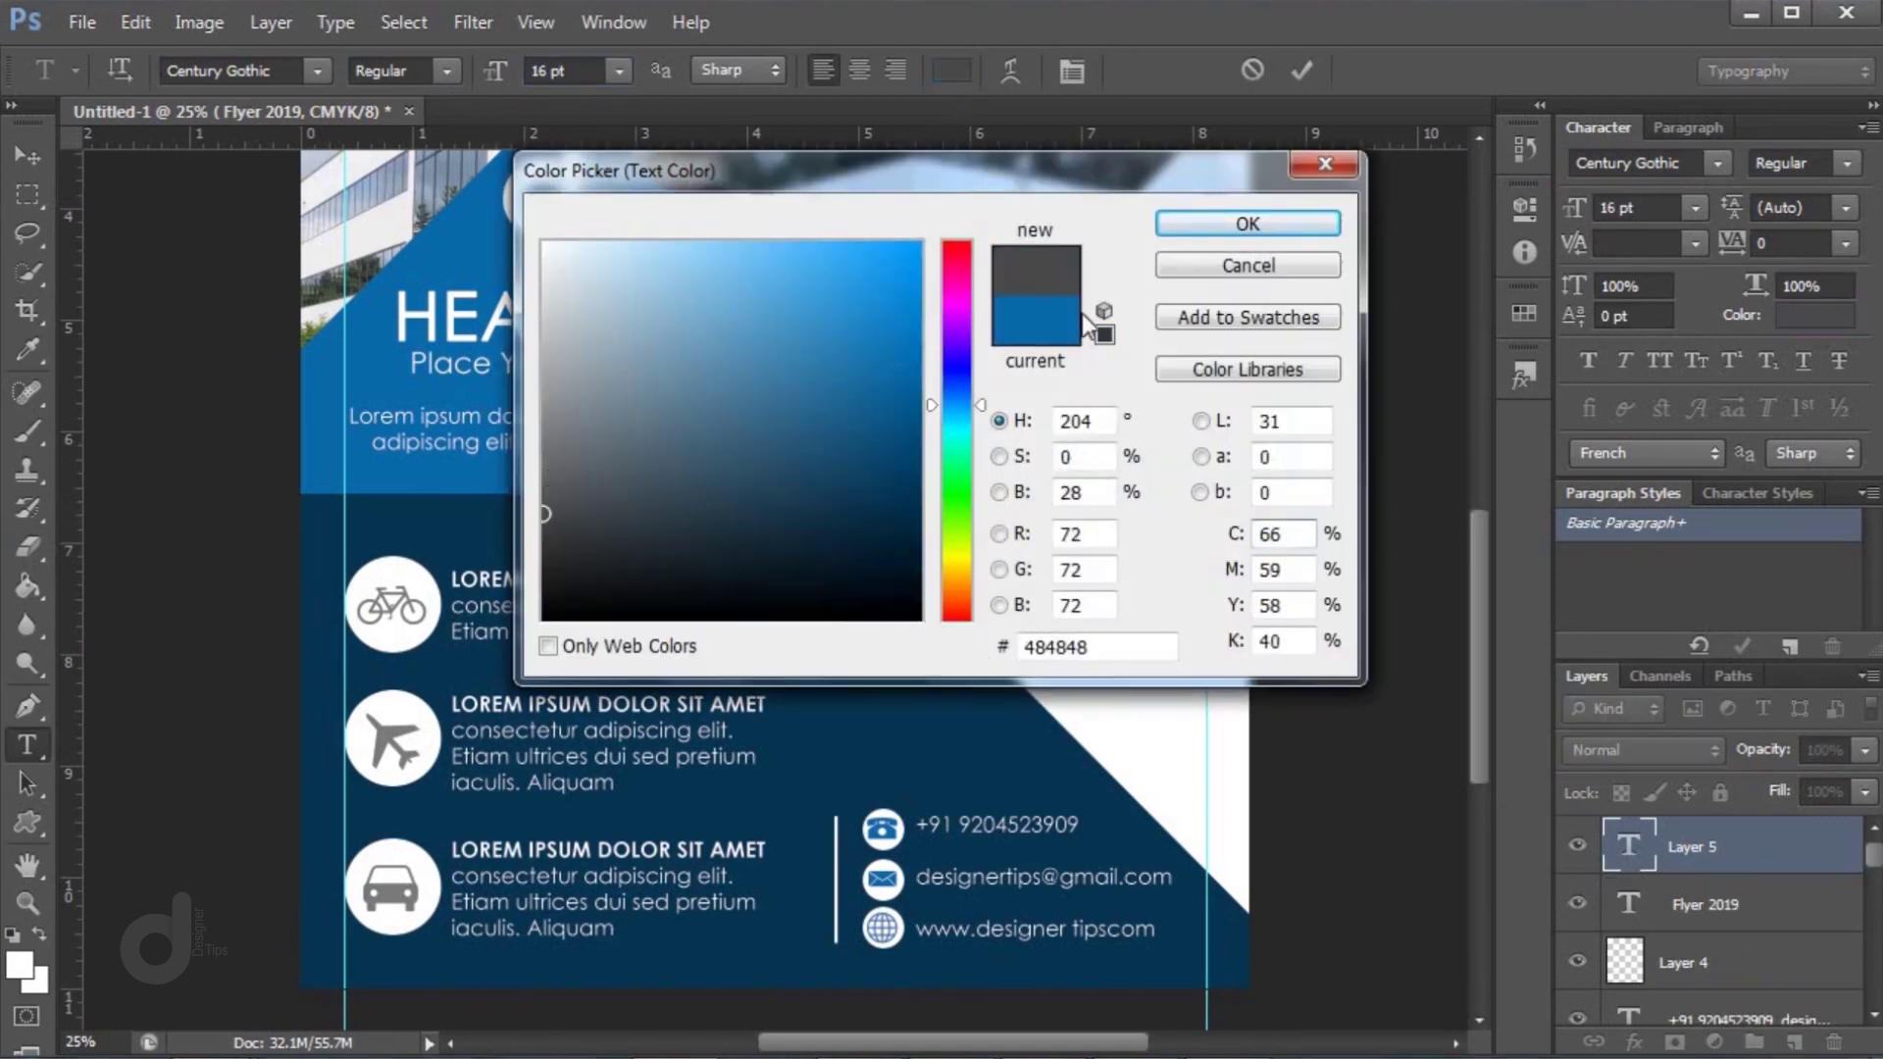
click(1179, 231)
key(ctrl+Return)
Align the subtitle under the title and enlarge it to about 108%
key(v)
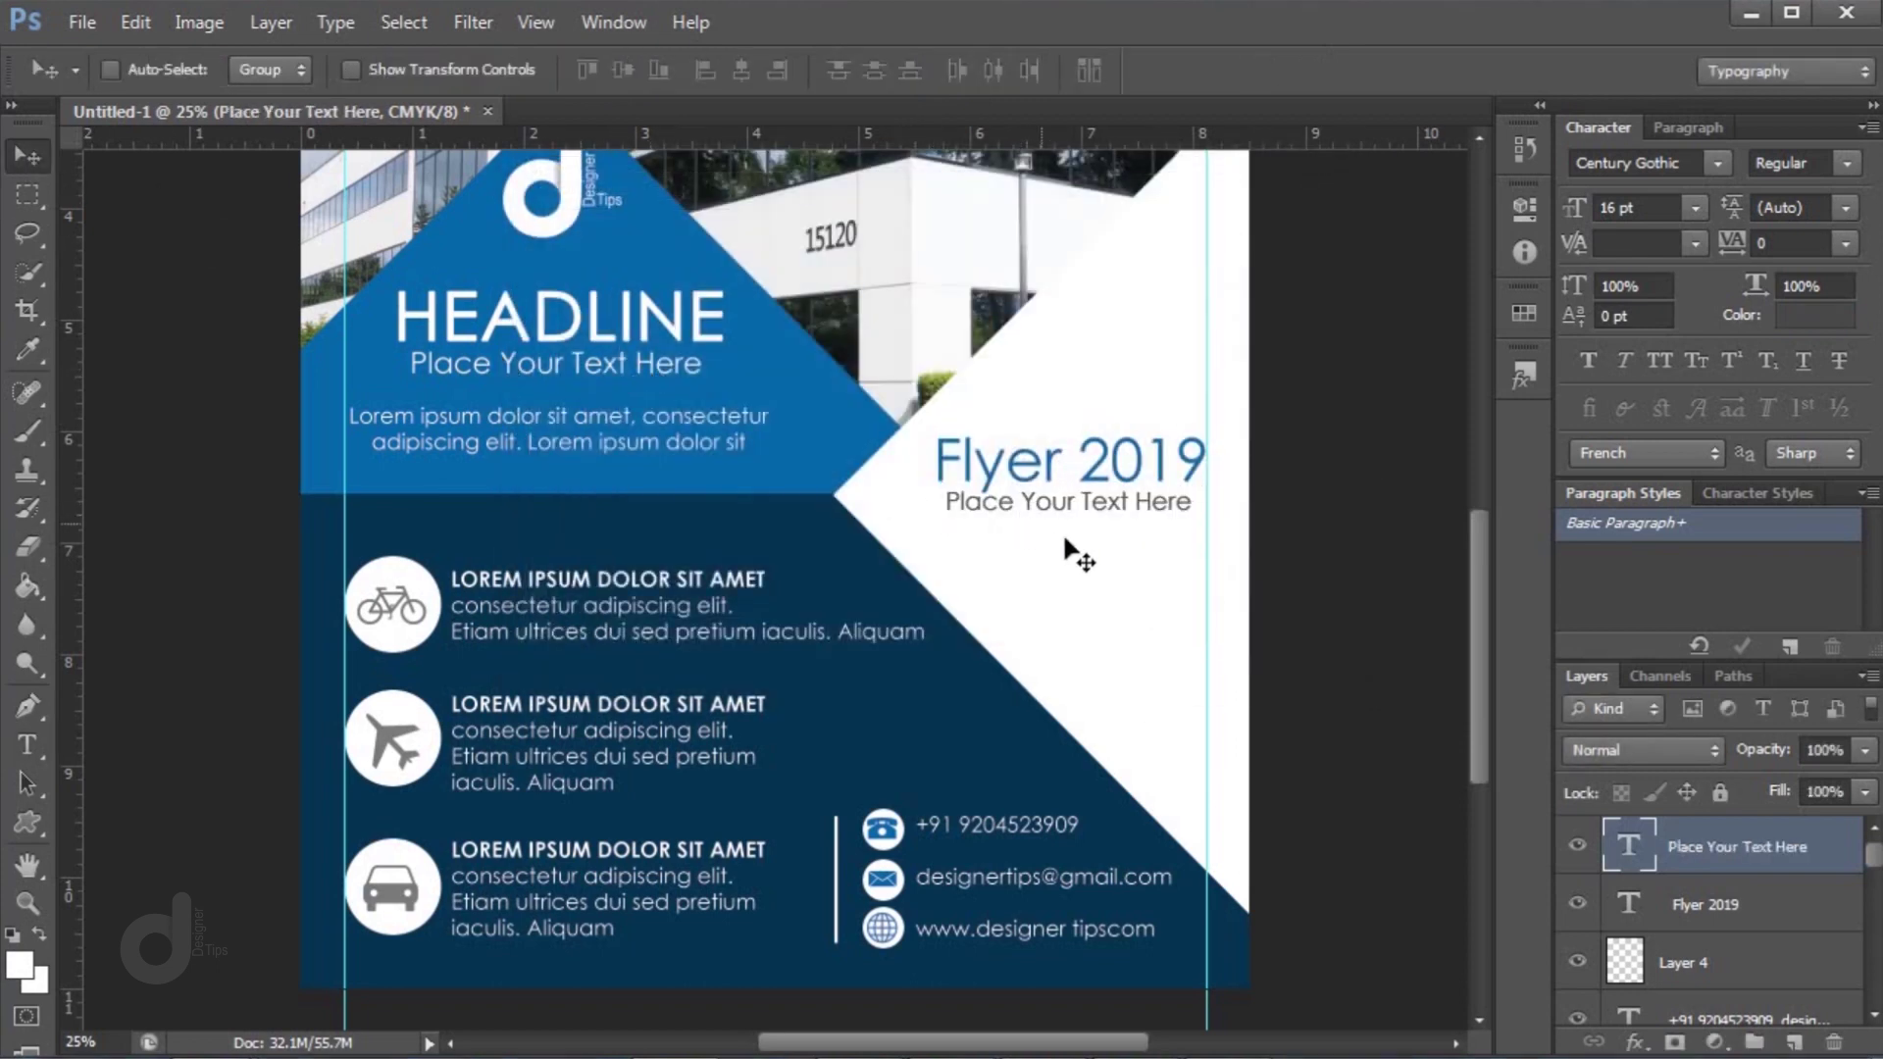
key(shift+Left)
key(shift+Left)
key(shift+Left)
key(shift+Left)
key(shift+Down)
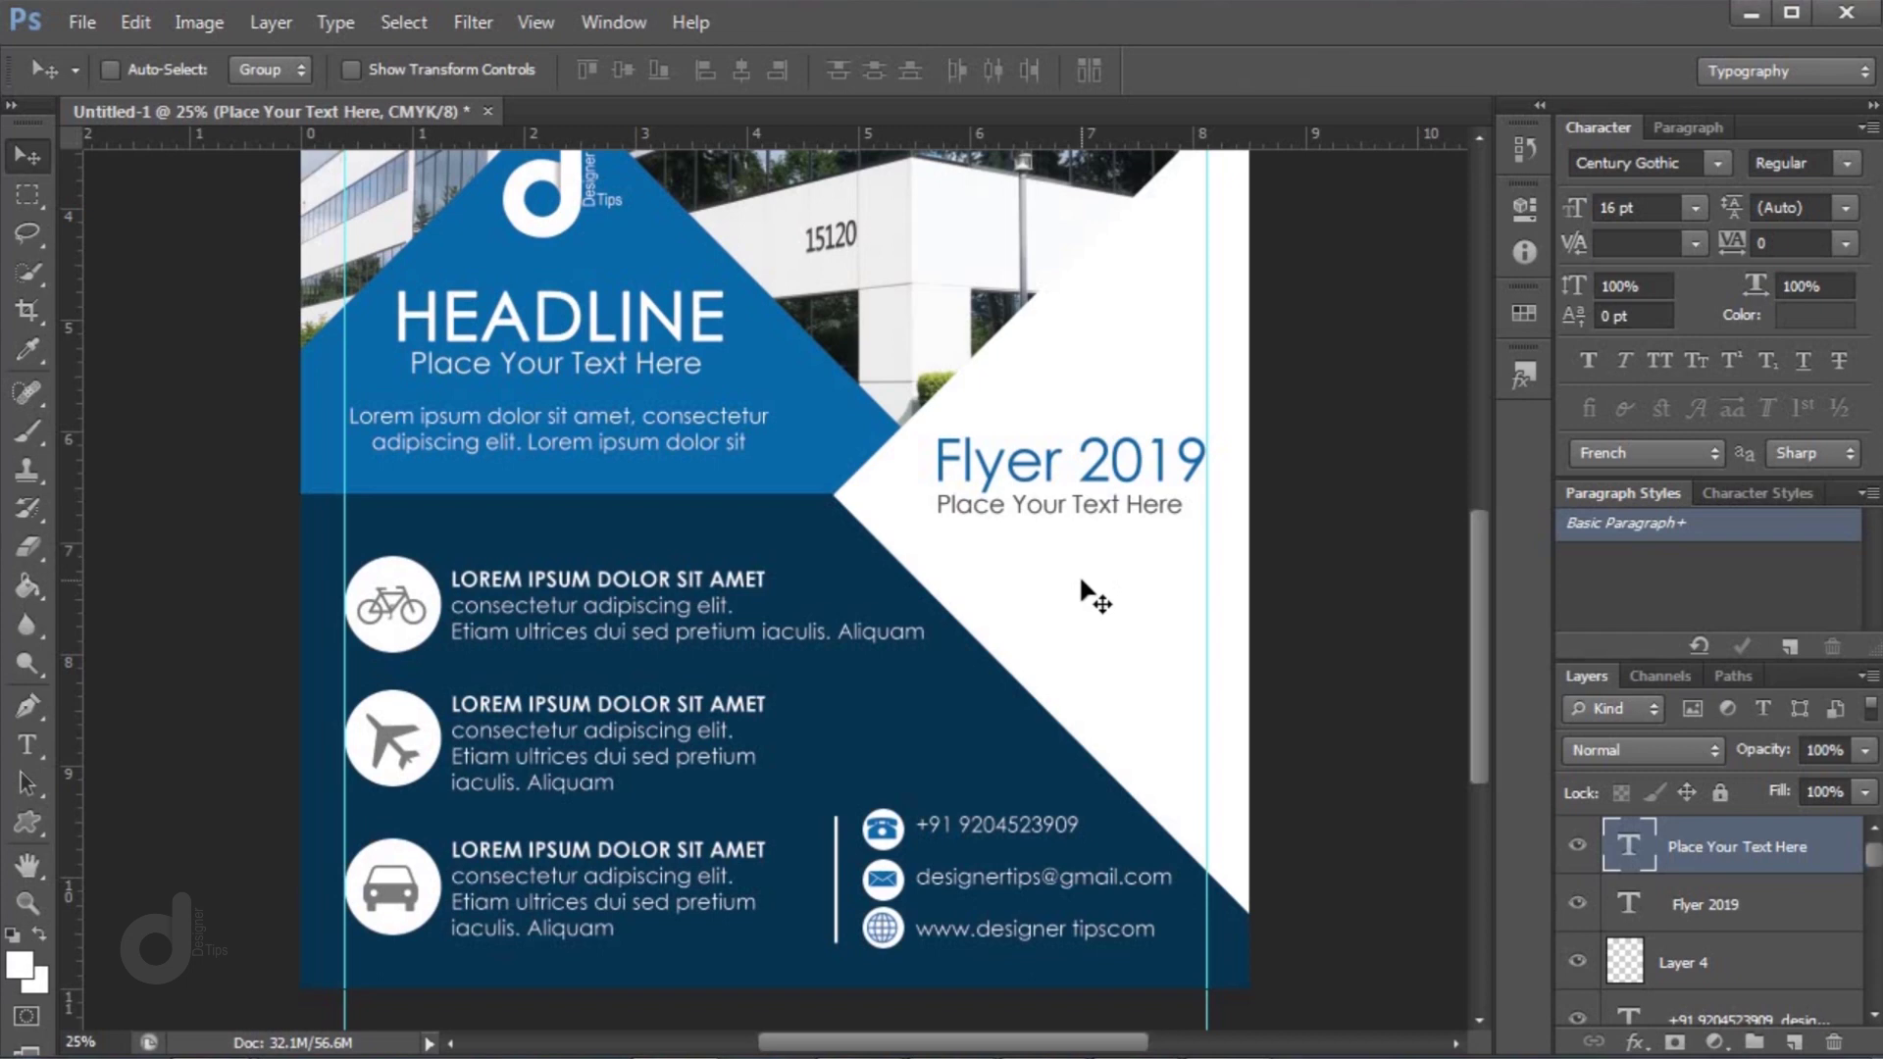
key(ctrl+t)
drag(1187, 533, 1206, 538)
key(Return)
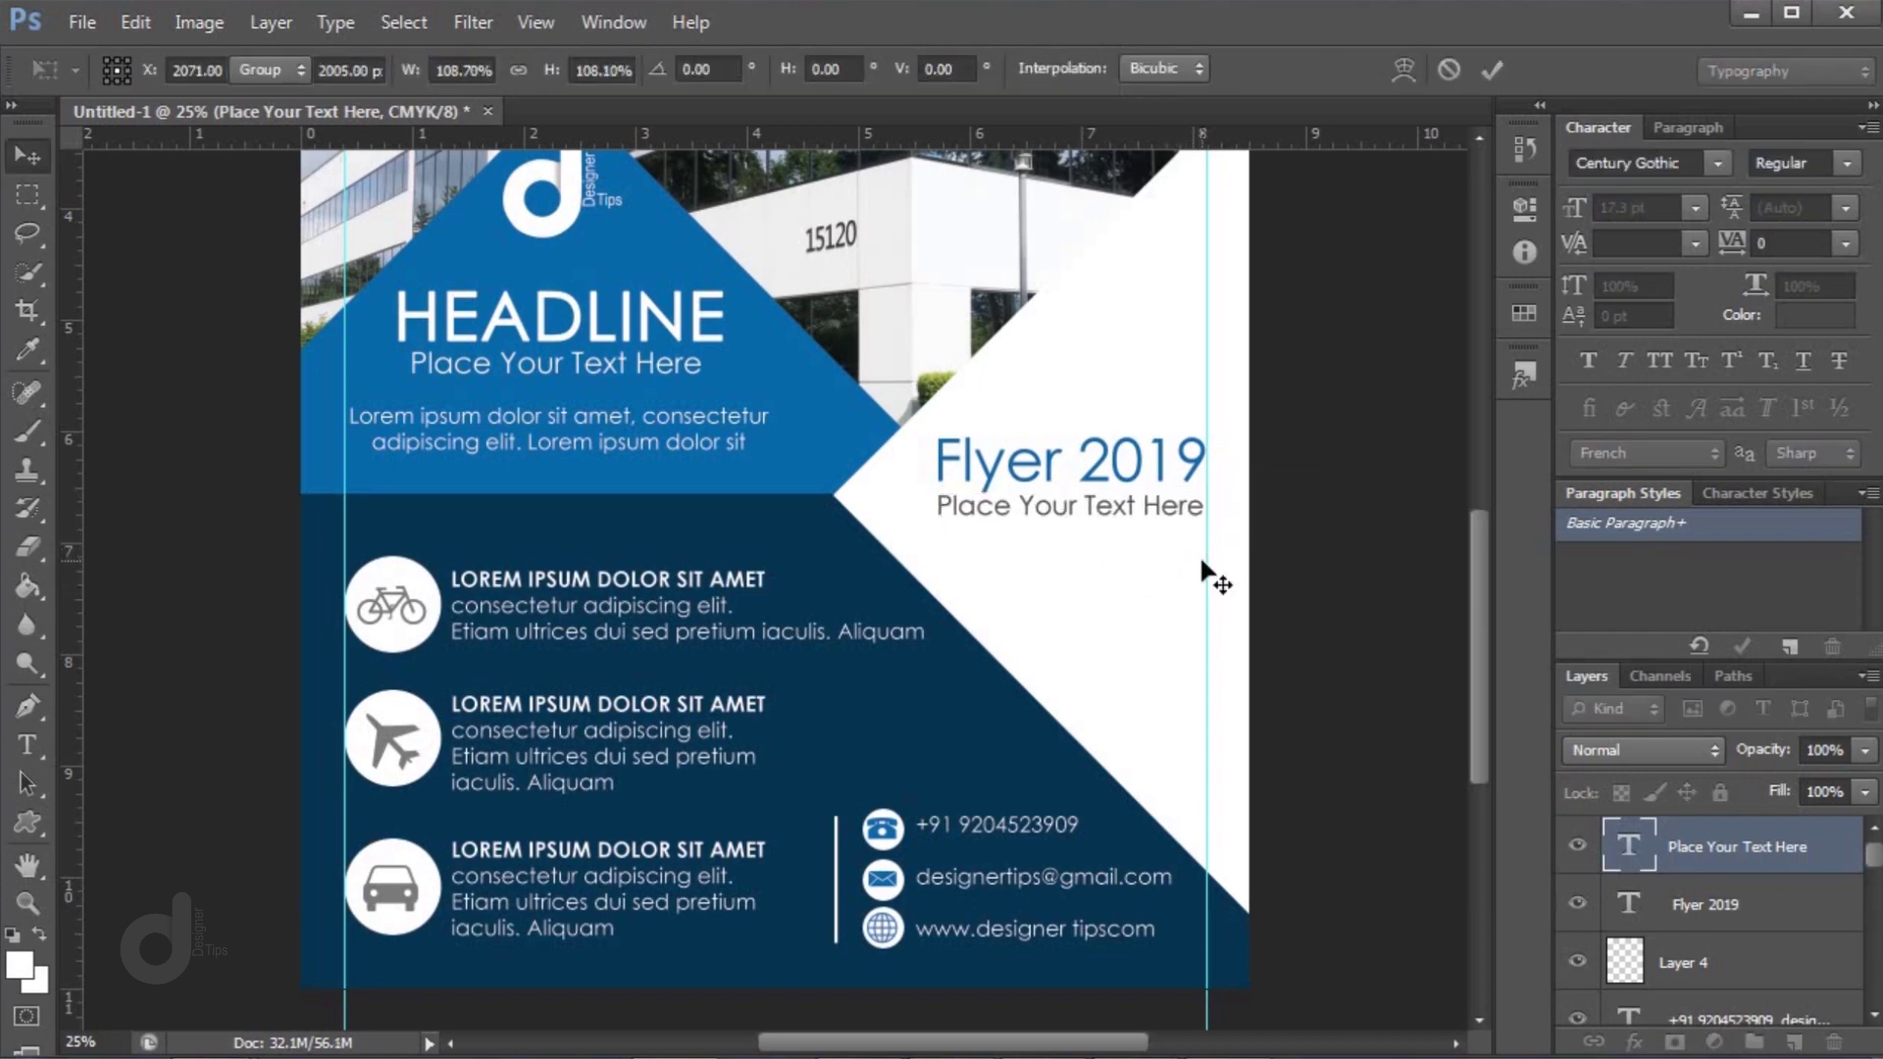
click(1196, 1053)
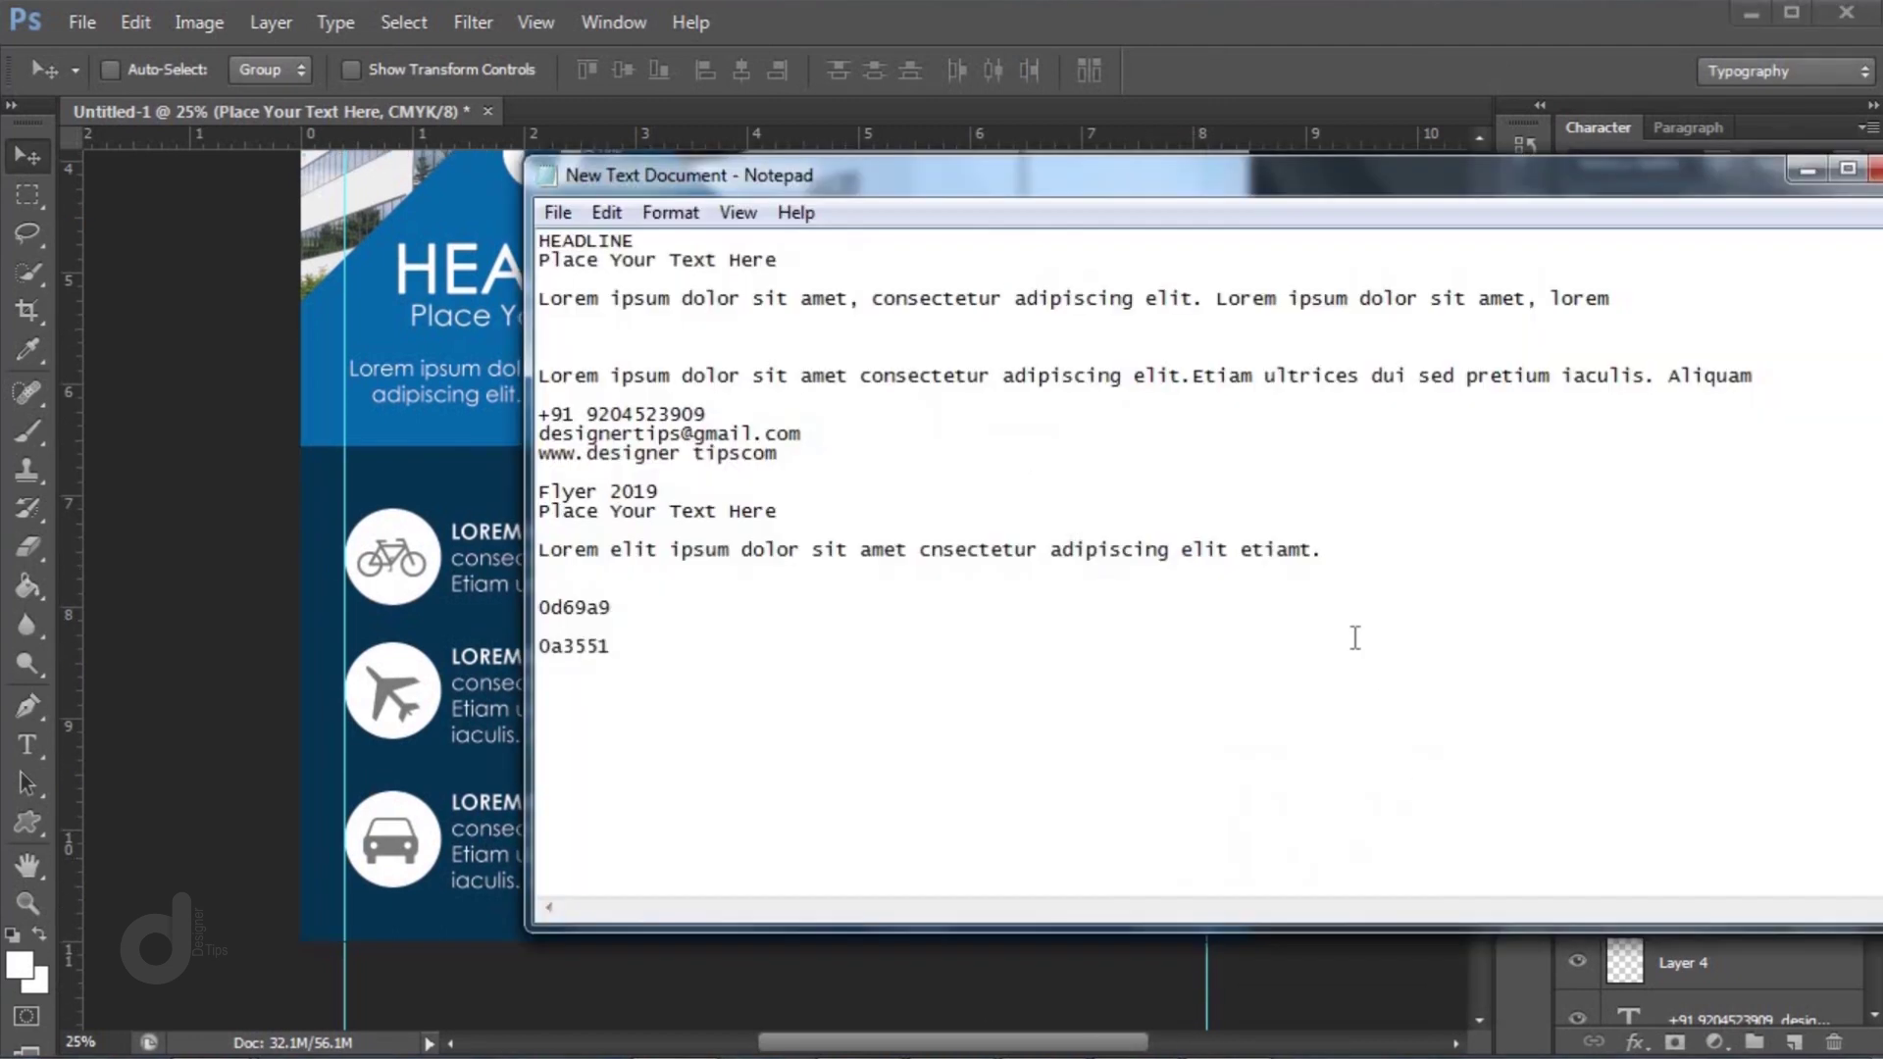
Copy the Lorem body line and lift the Flyer 2019 title and subtitle slightly
drag(1345, 553, 510, 559)
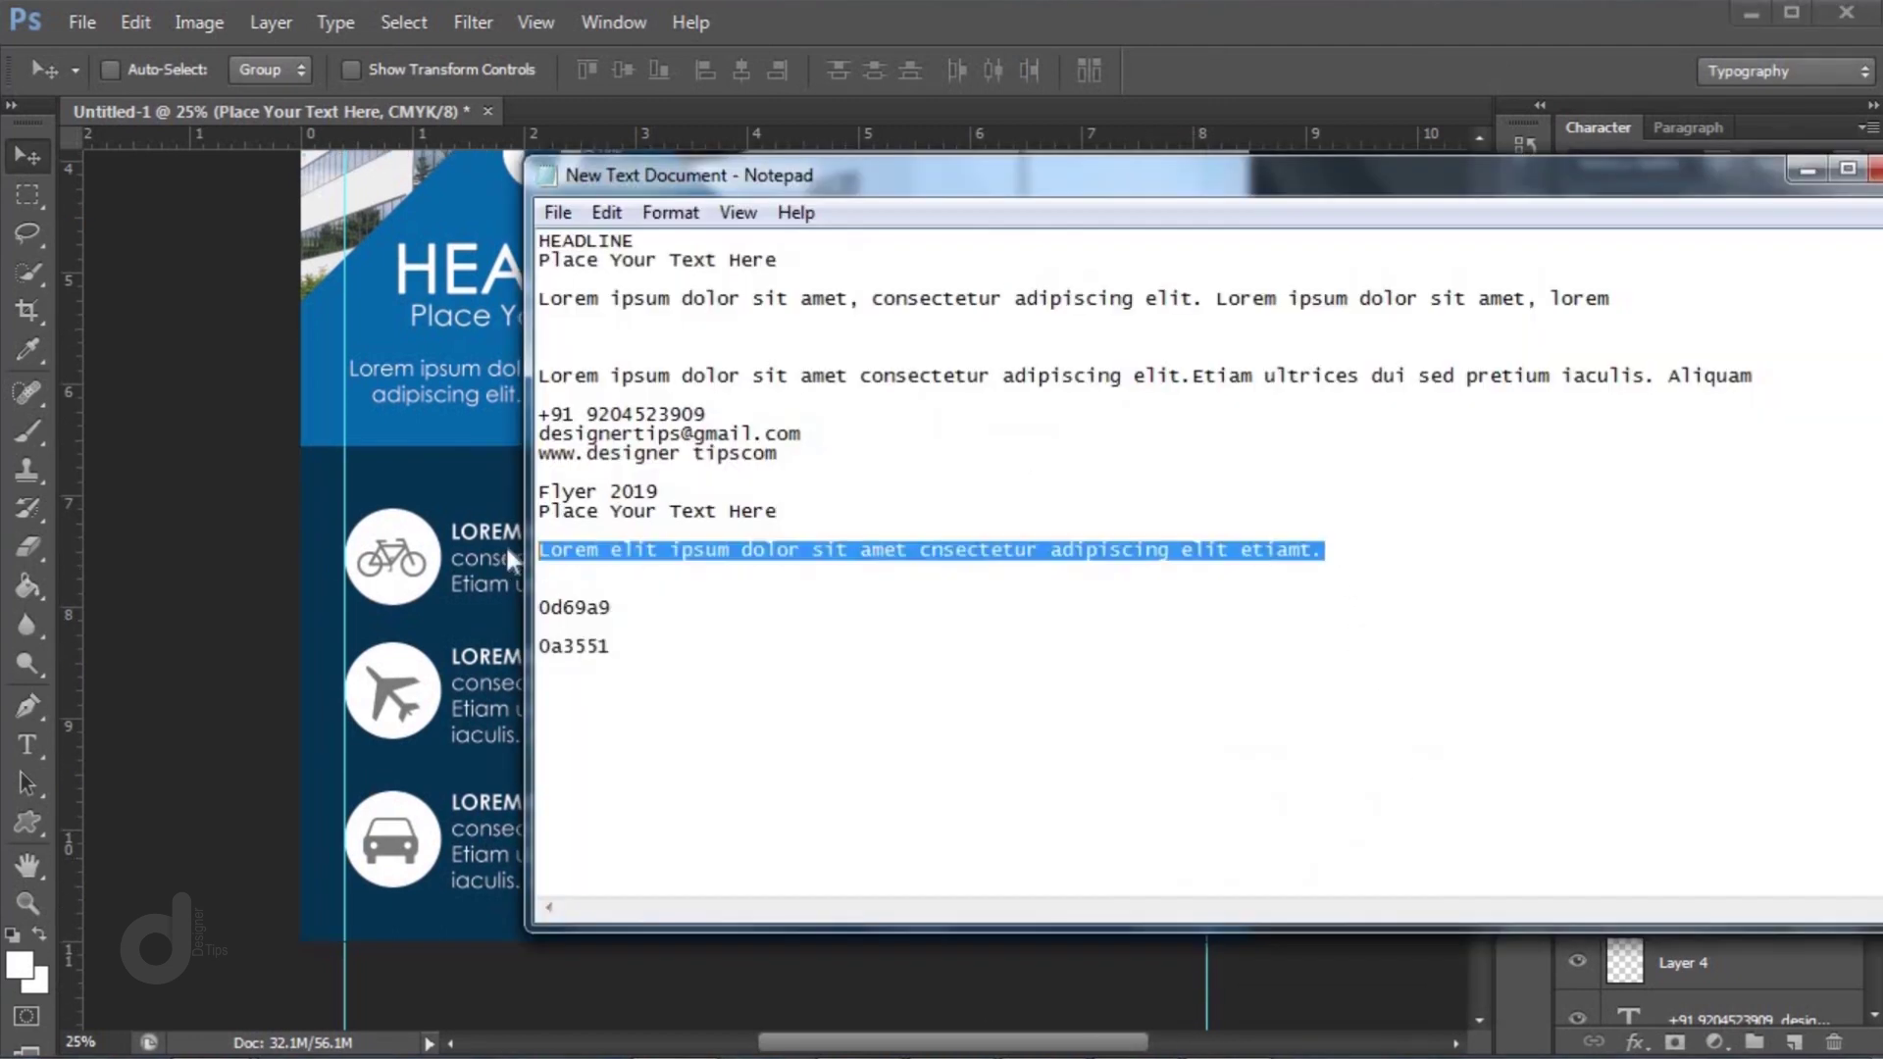
click(1844, 170)
key(t)
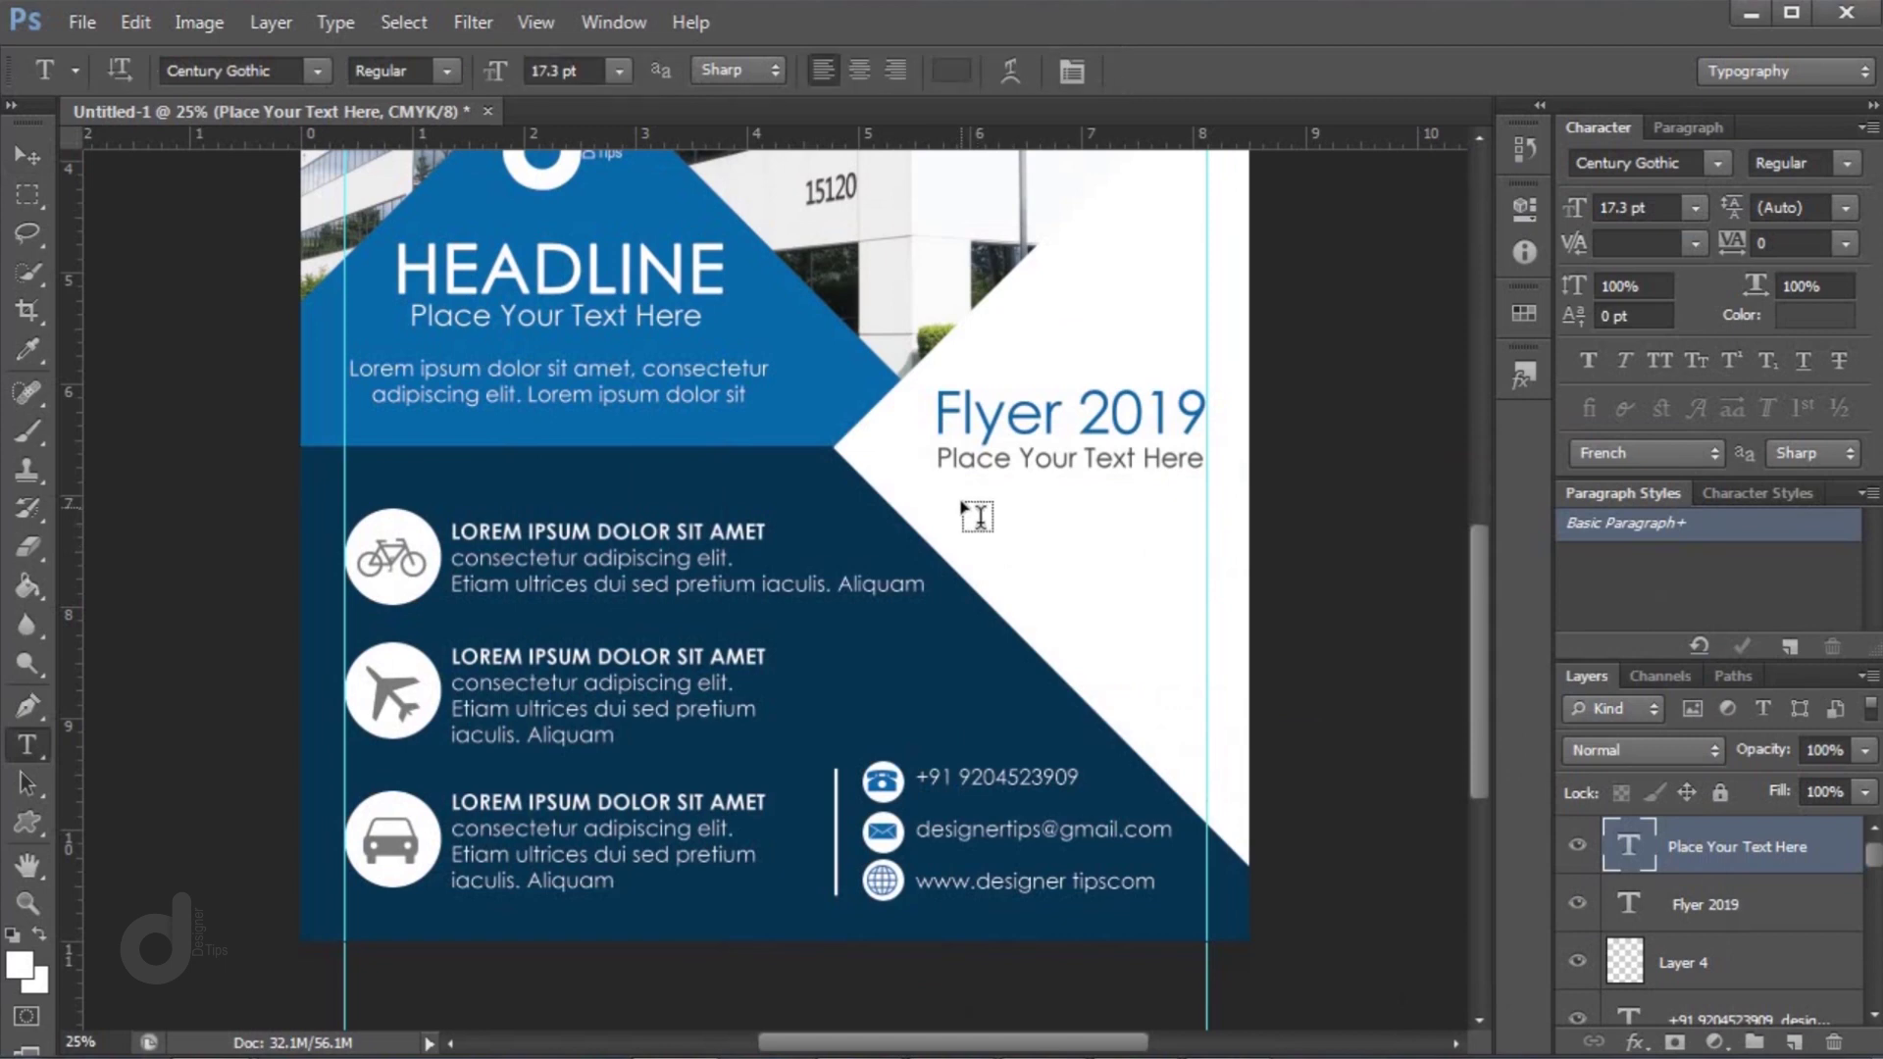
click(27, 155)
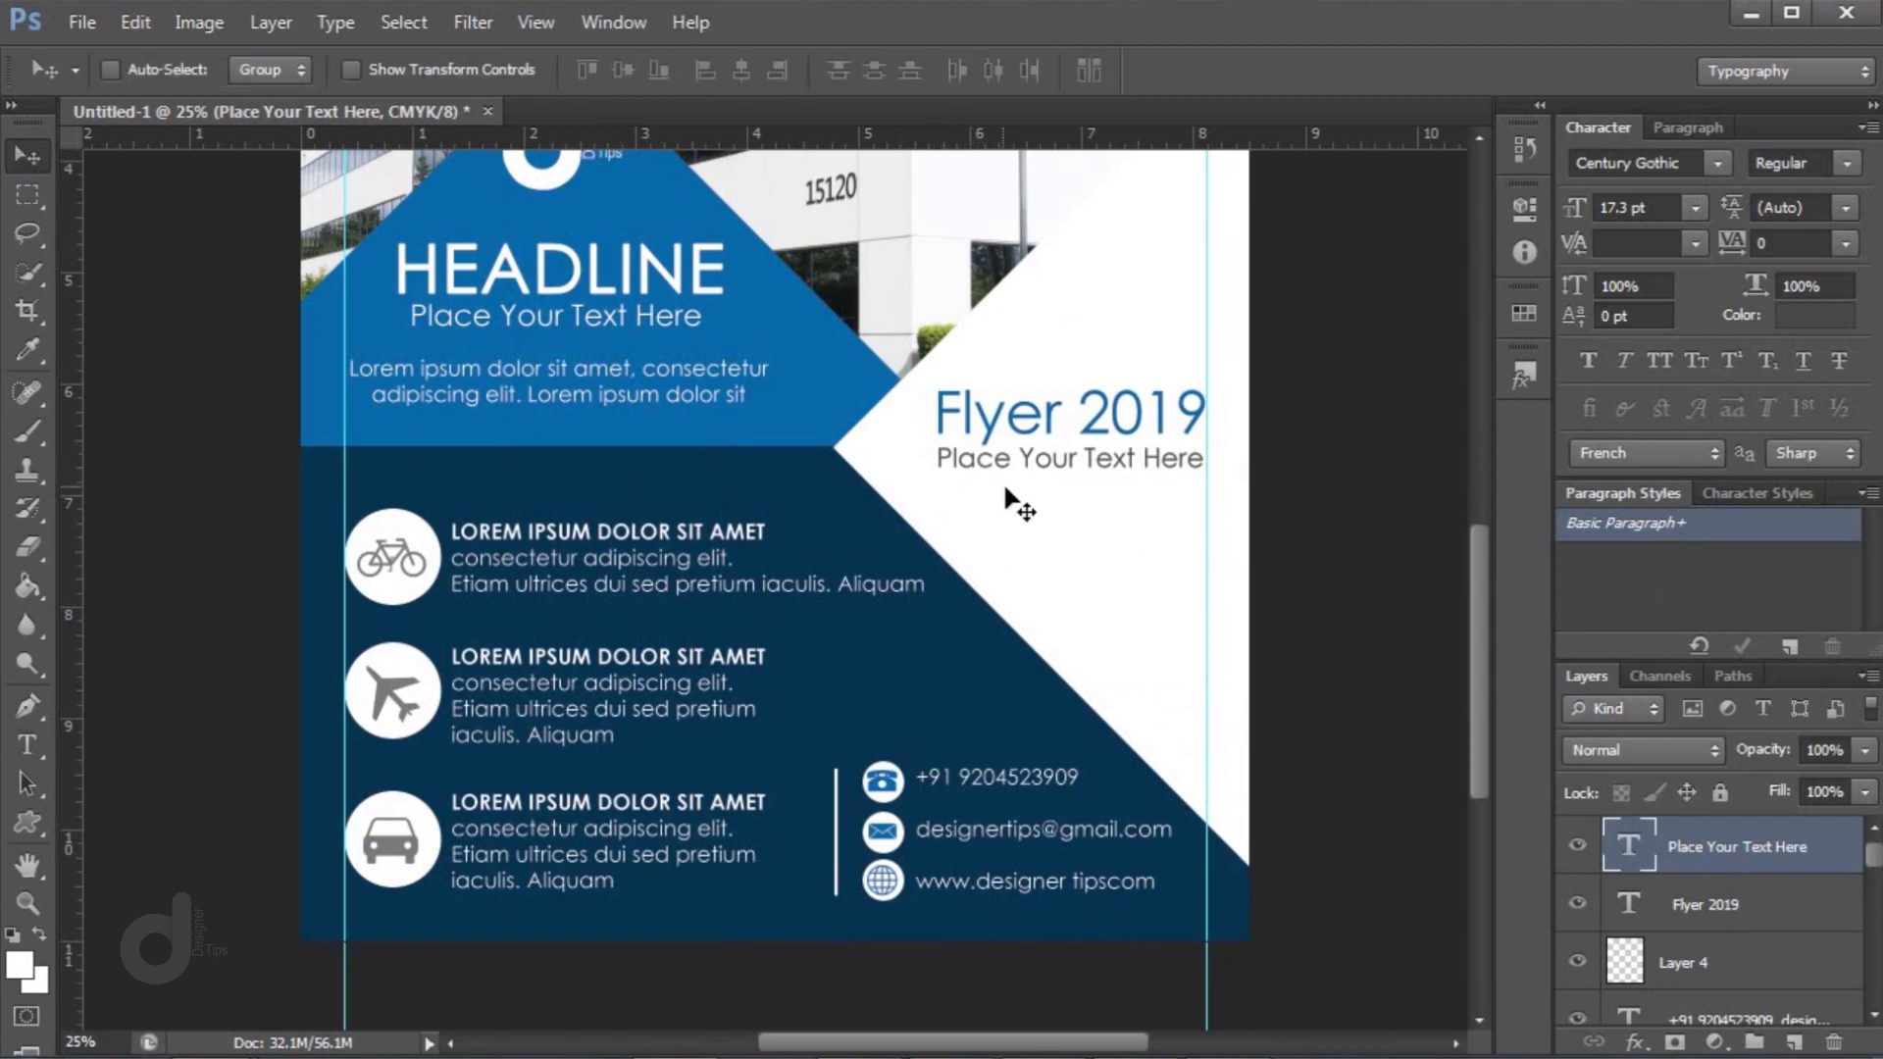
right_click(1082, 459)
click(1138, 478)
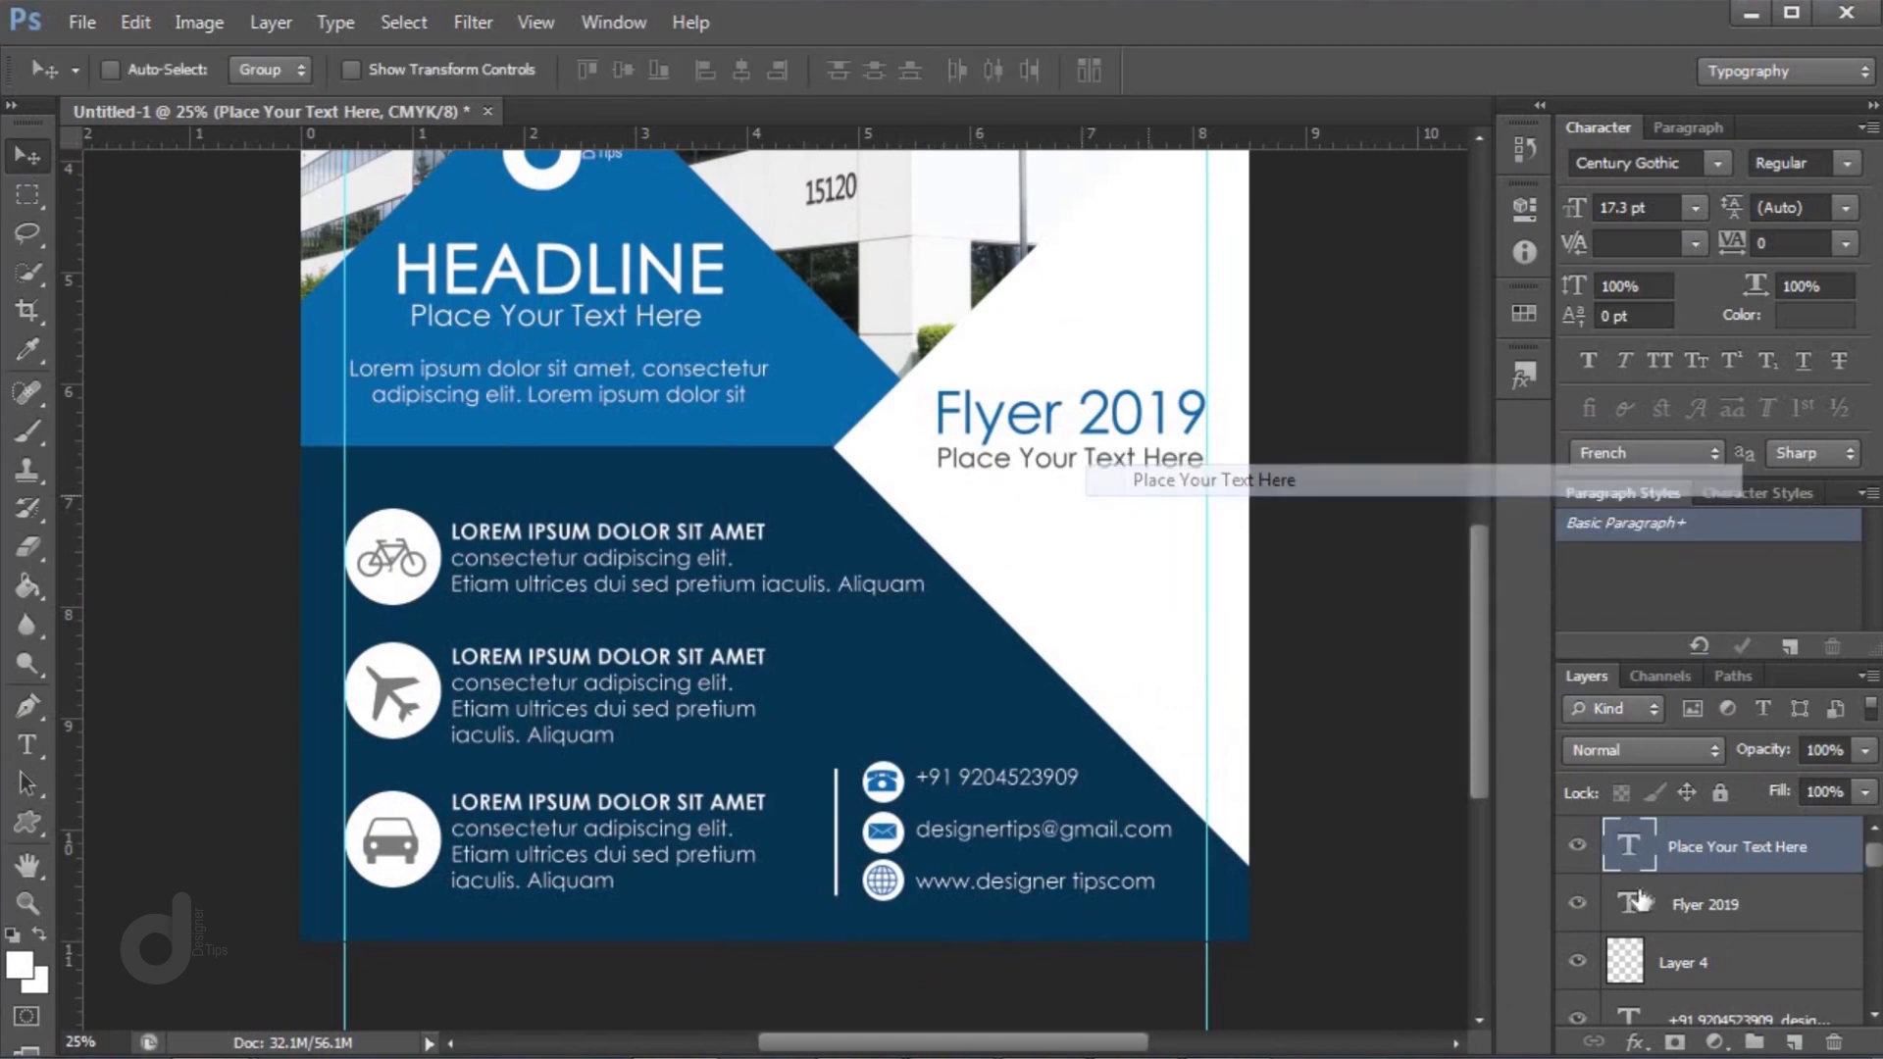
shift+click(1796, 926)
drag(1147, 507, 1149, 478)
key(shift+Down)
key(shift+Down)
key(shift+Down)
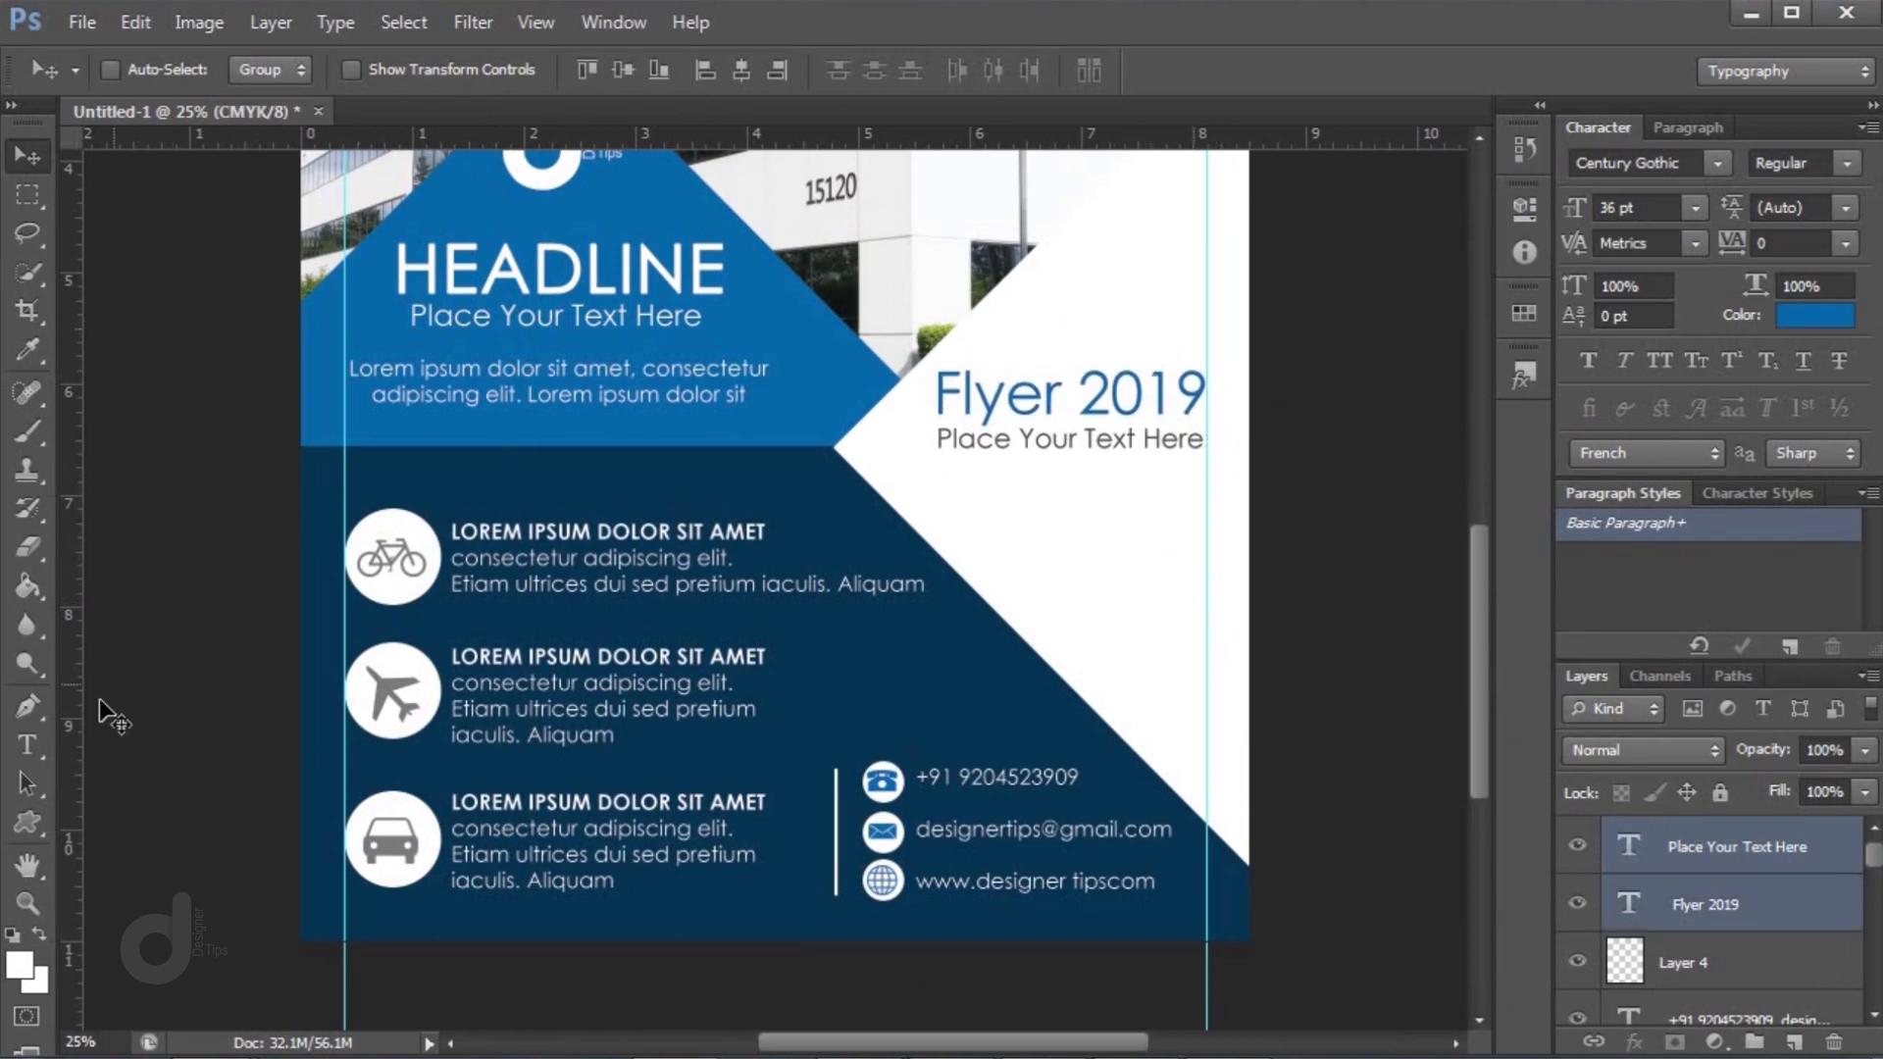
Add a 14 pt navy (093651) Lorem paragraph box beneath the subtitle, nudged slightly down
click(28, 745)
drag(939, 453, 1203, 523)
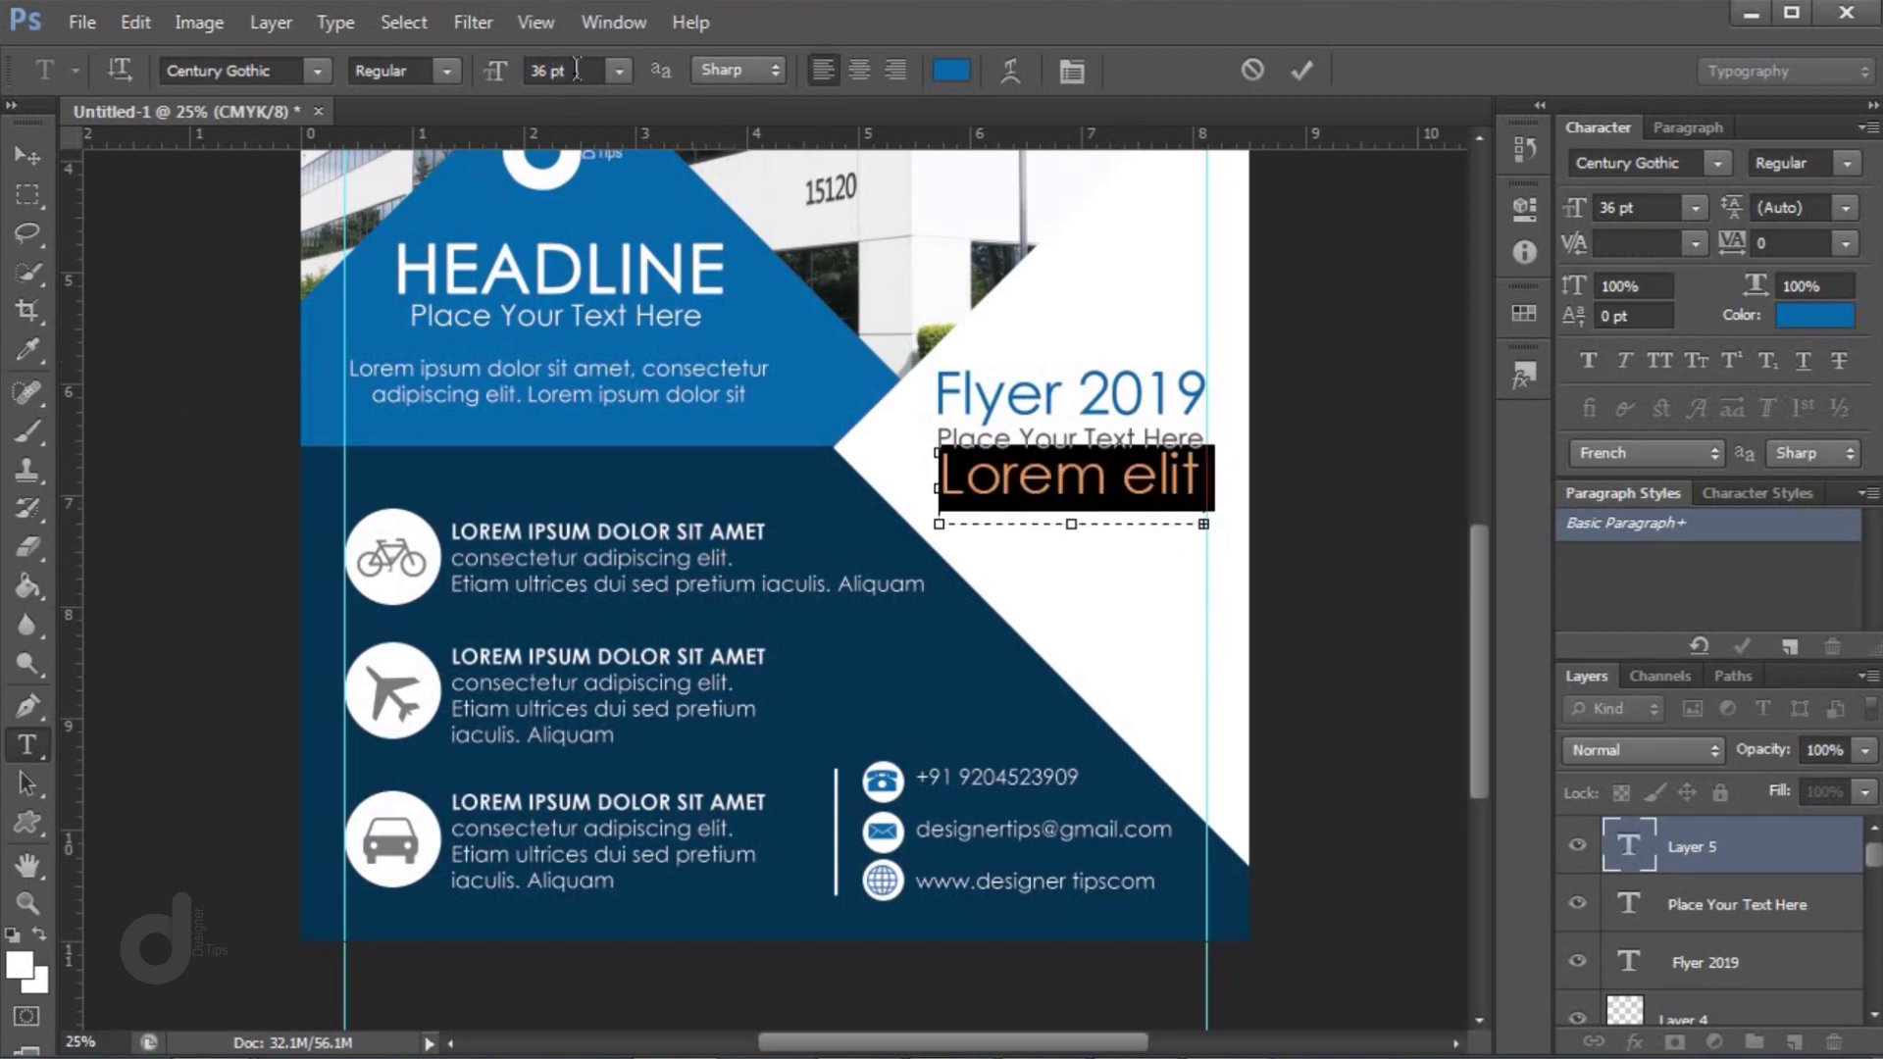
click(546, 71)
text(14)
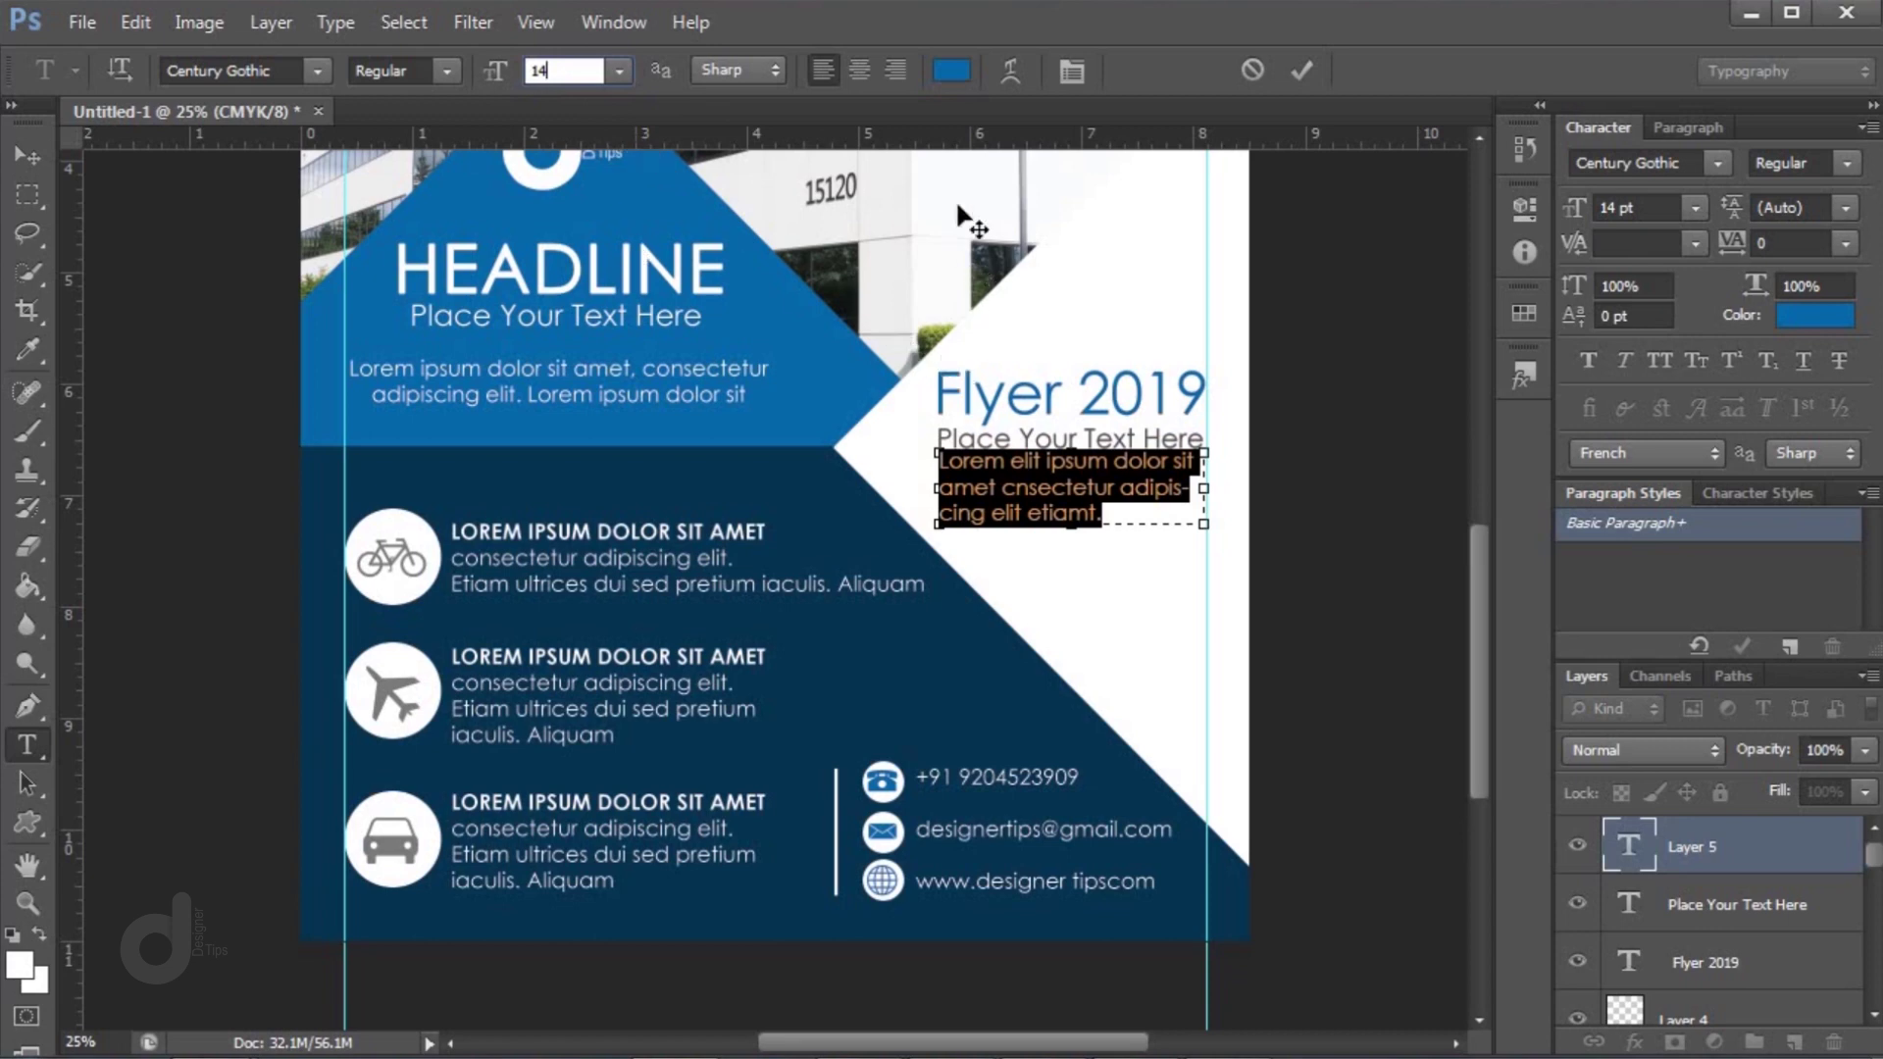
click(950, 69)
click(878, 500)
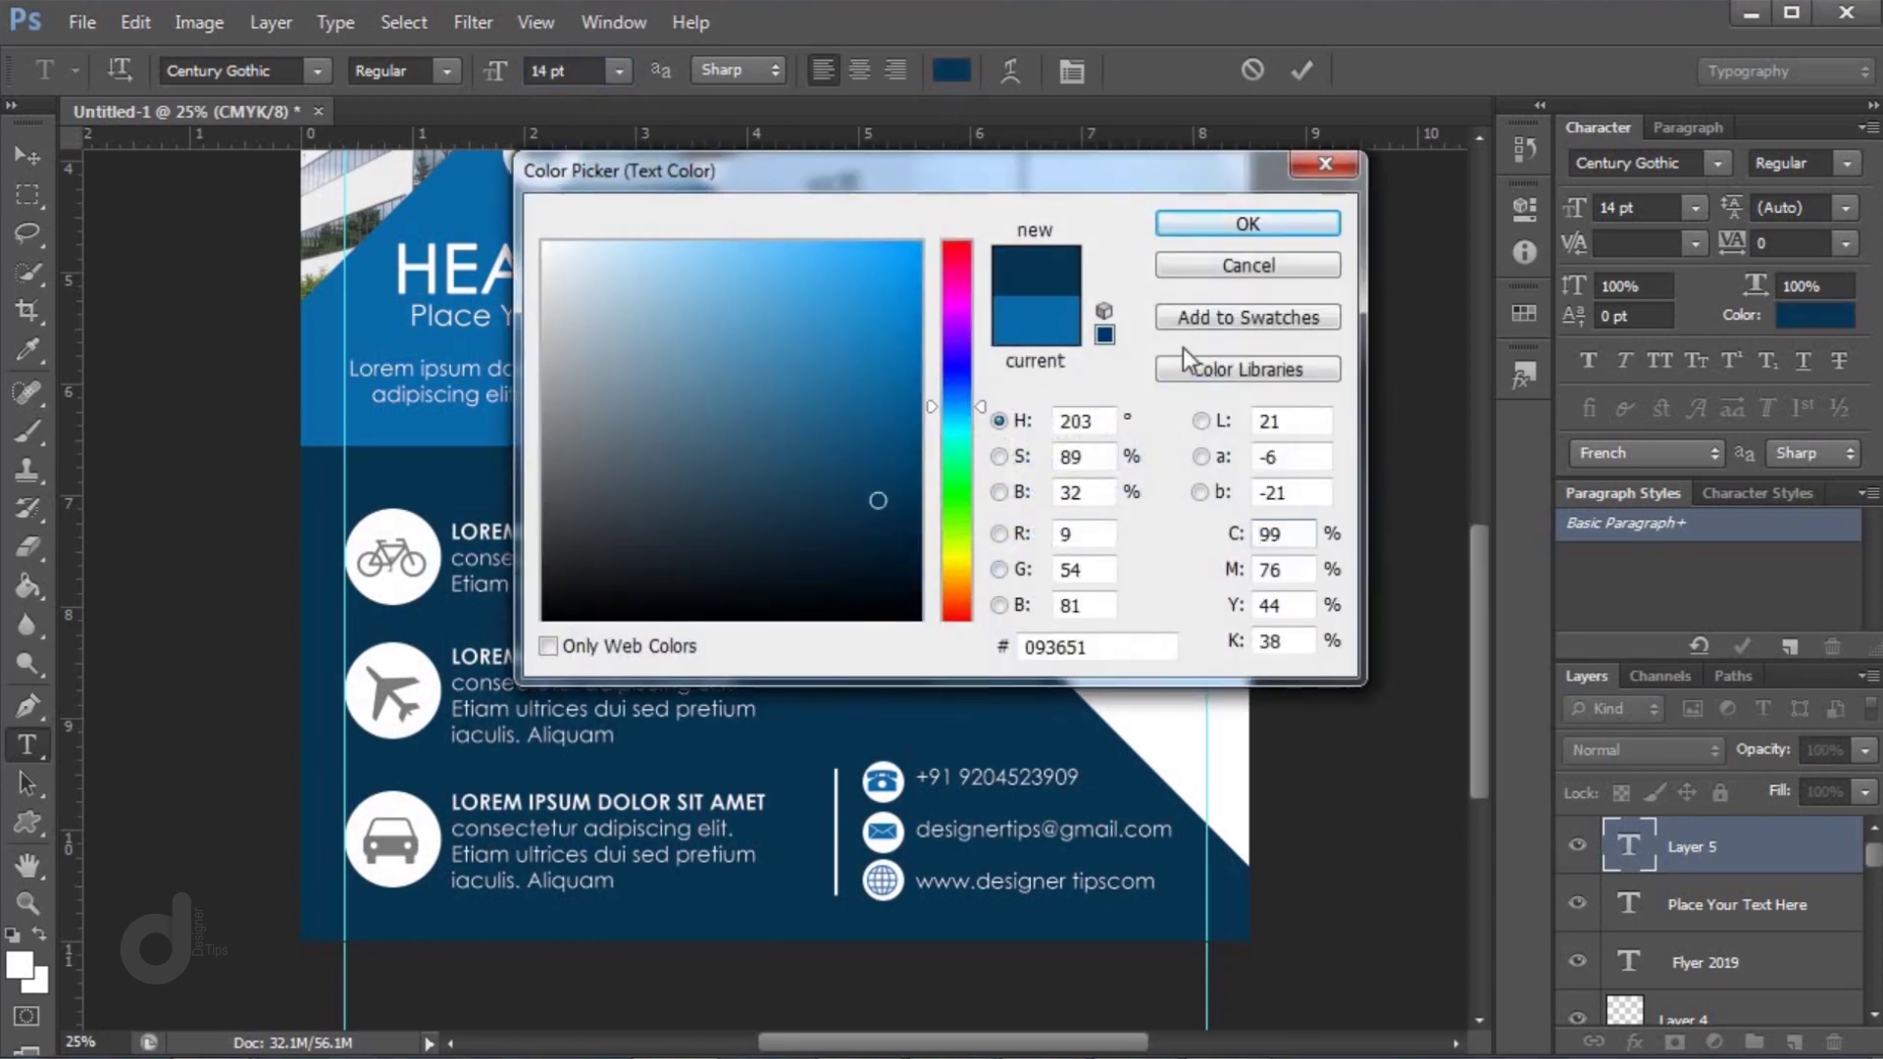
click(1196, 231)
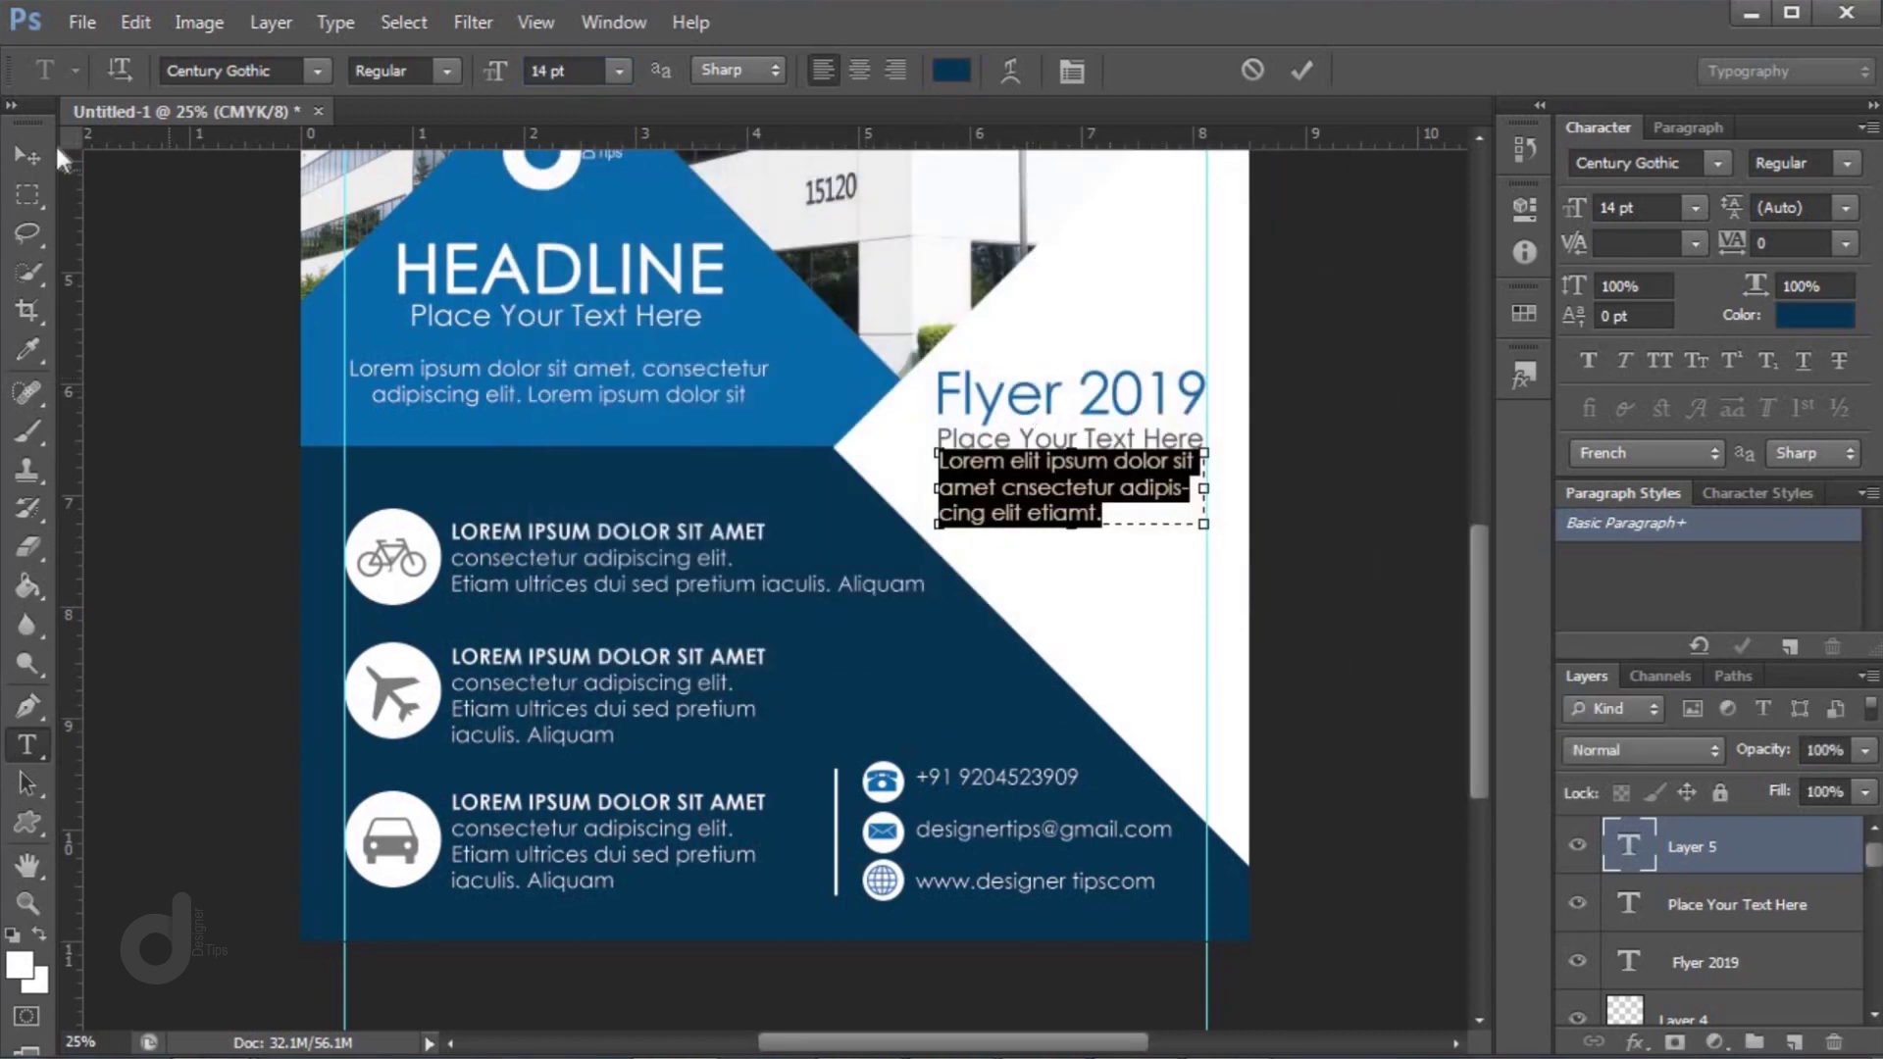
click(39, 157)
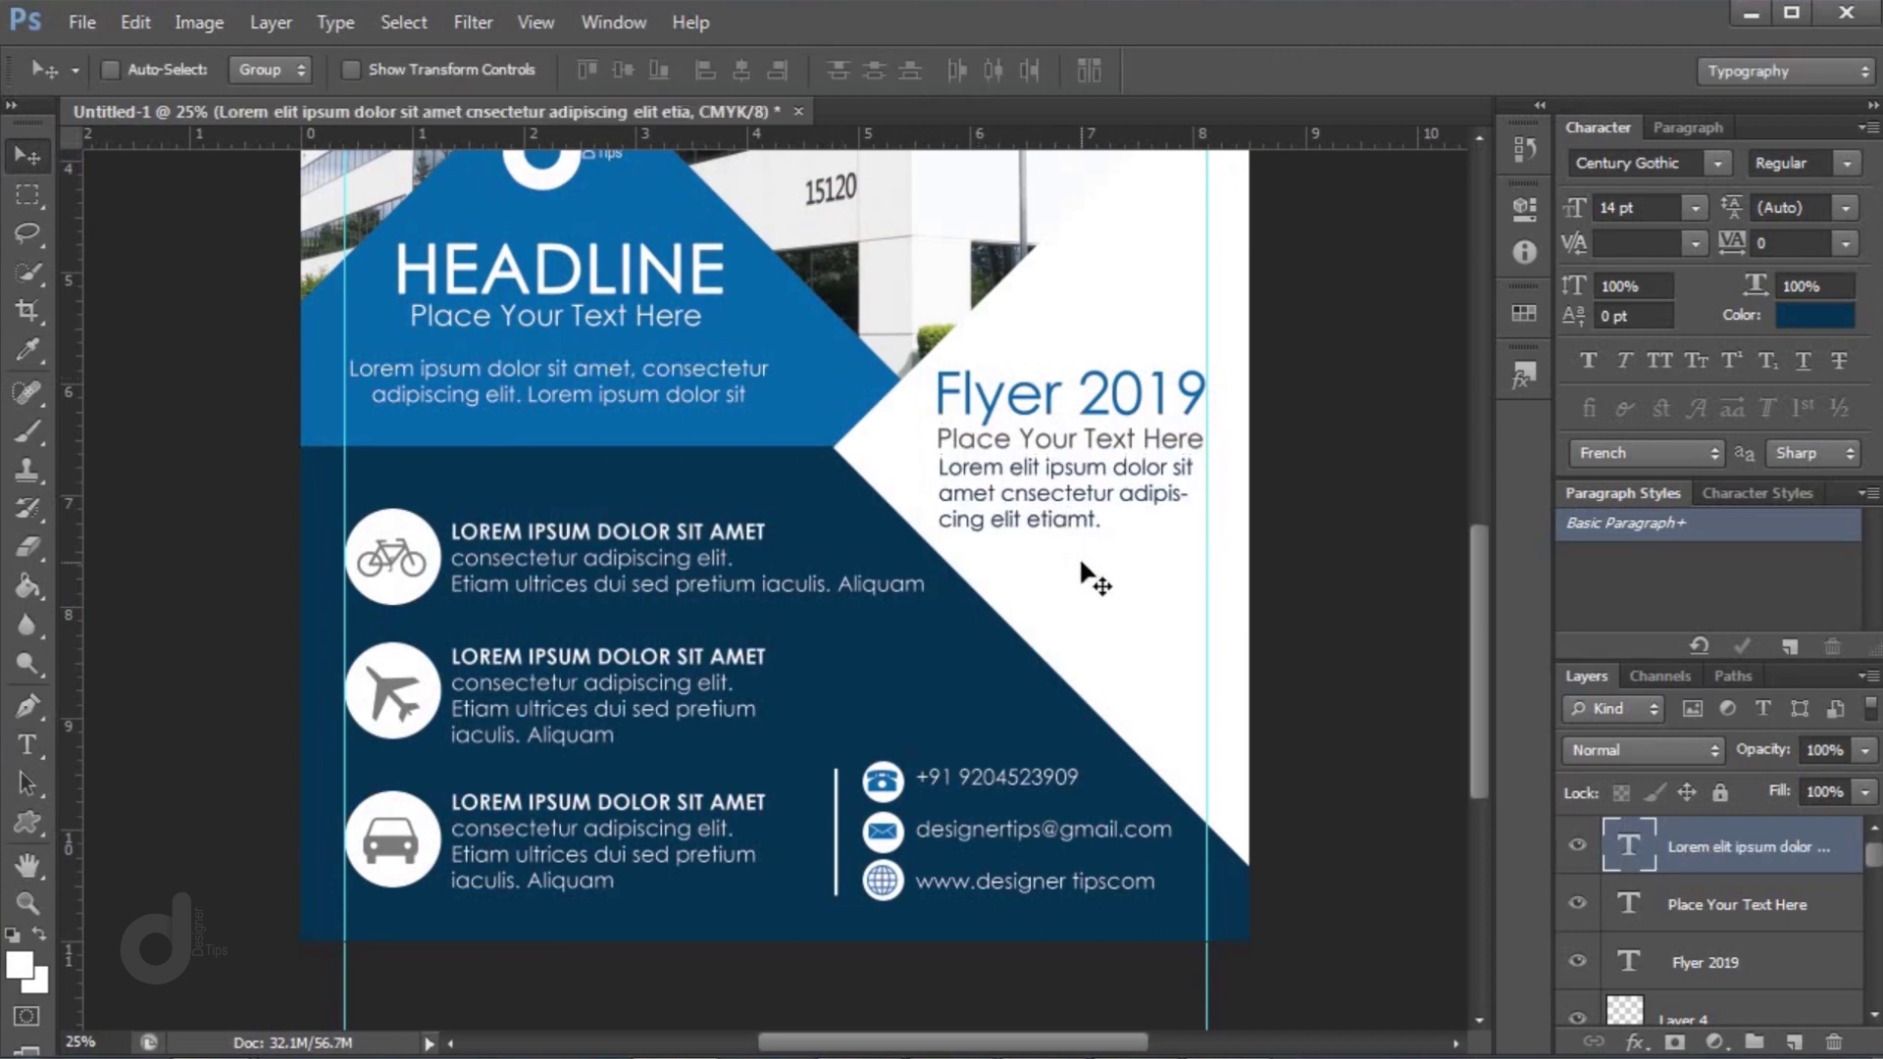
key(shift+Down)
key(shift+Down)
key(shift+Down)
scroll(1108, 574, up, 2)
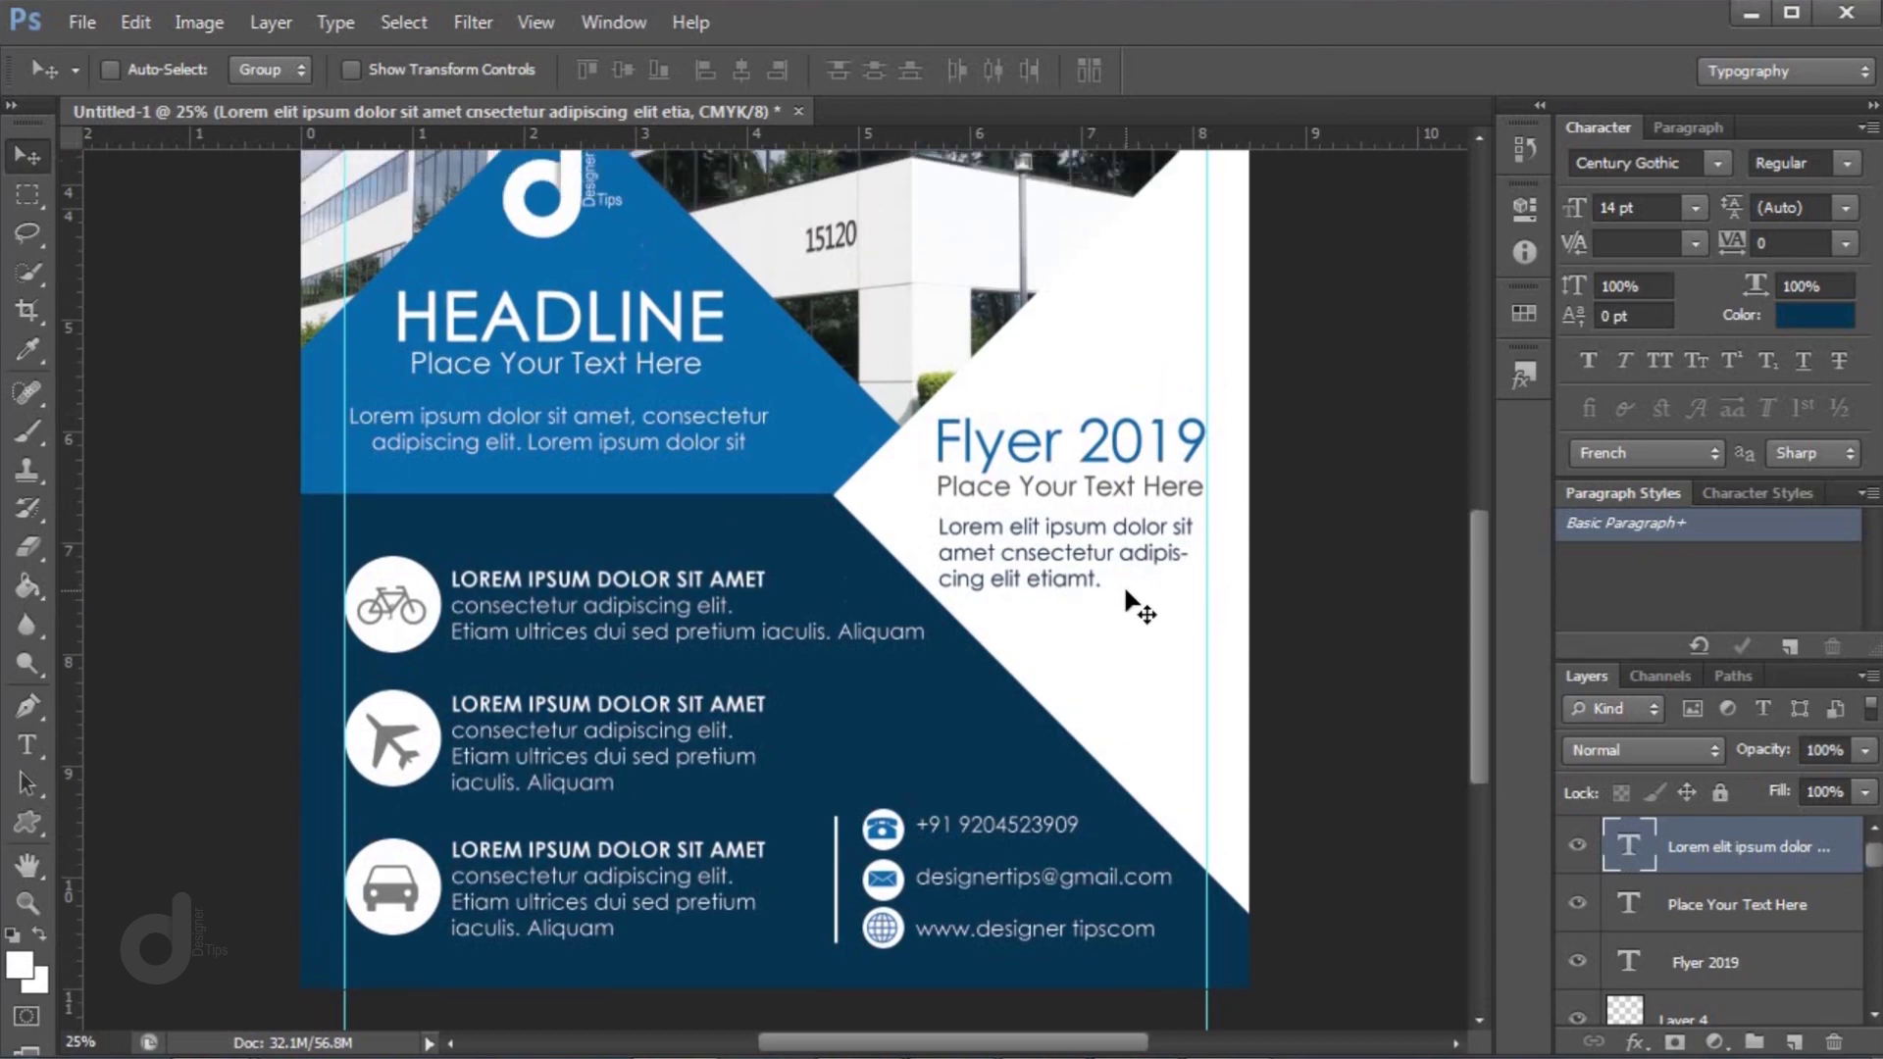
scroll(1138, 608, up, 4)
scroll(1130, 677, down, 4)
Give Layer 2 a larger, softer drop shadow at 49% opacity
right_click(909, 488)
click(946, 503)
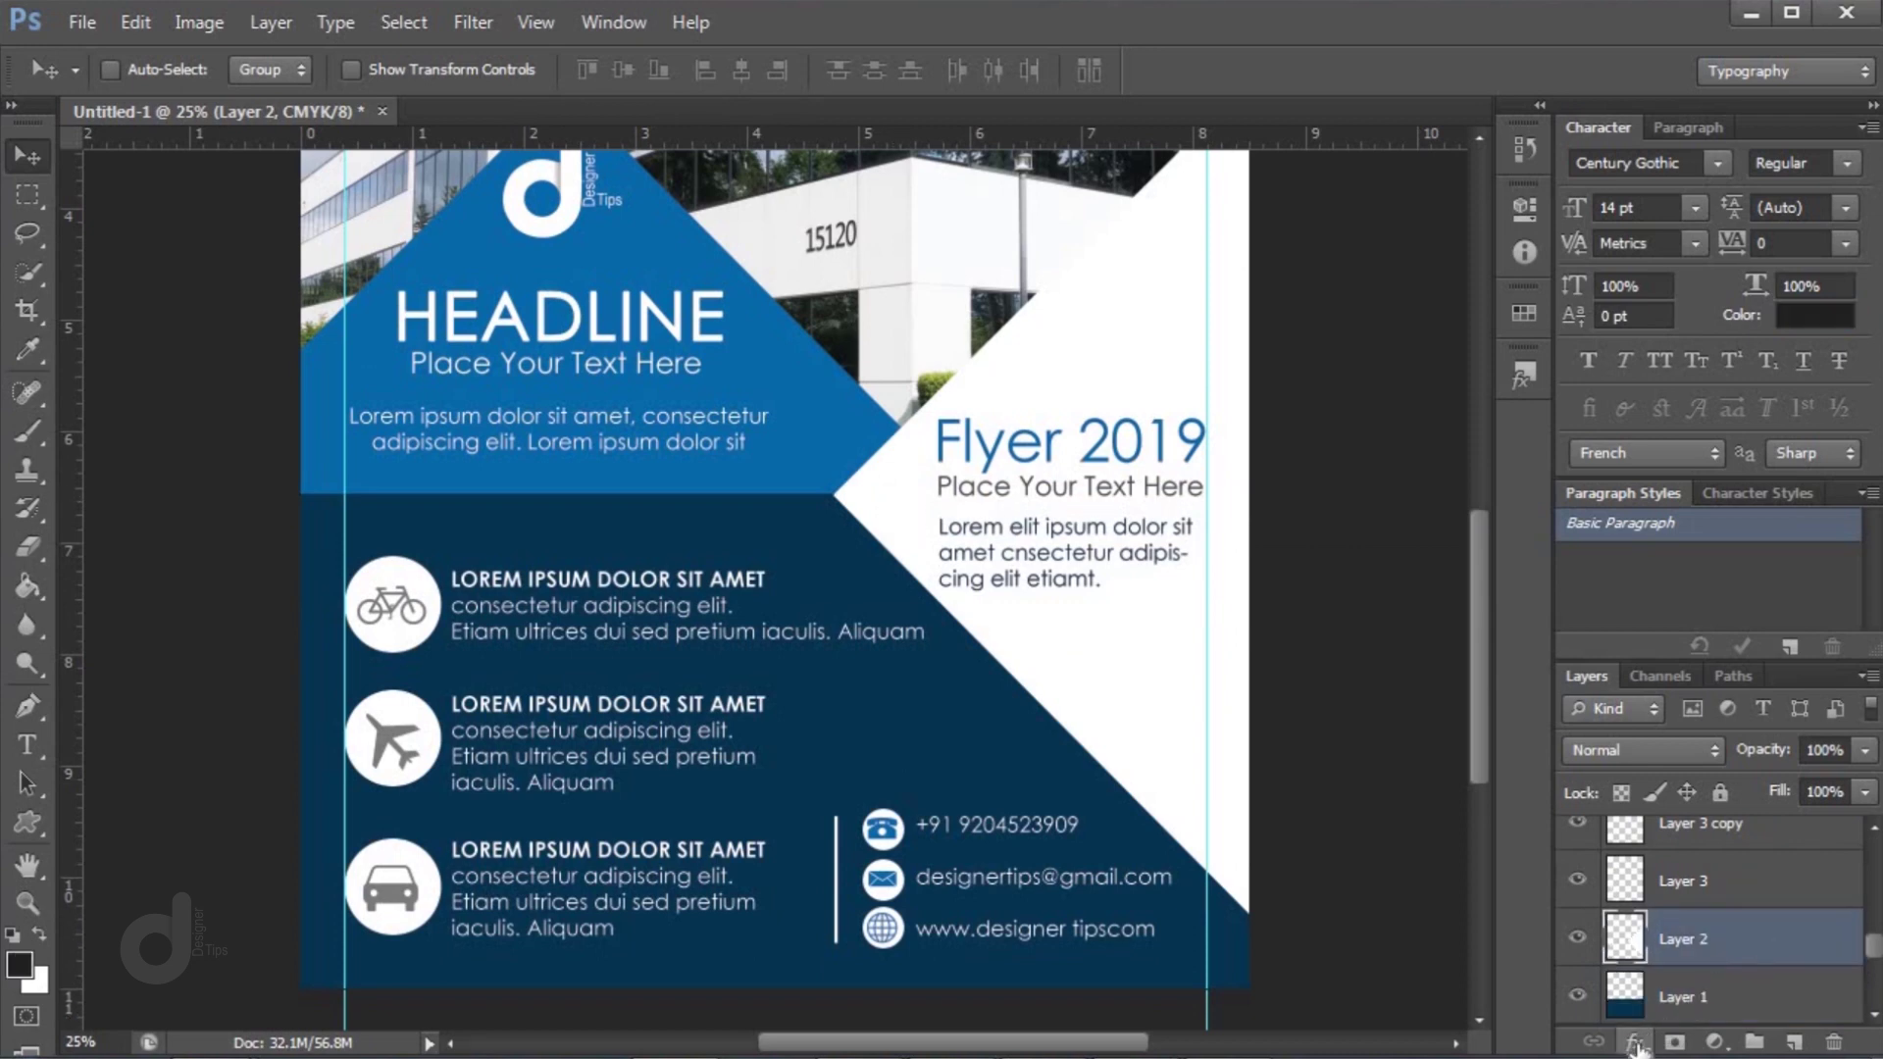
click(1634, 1042)
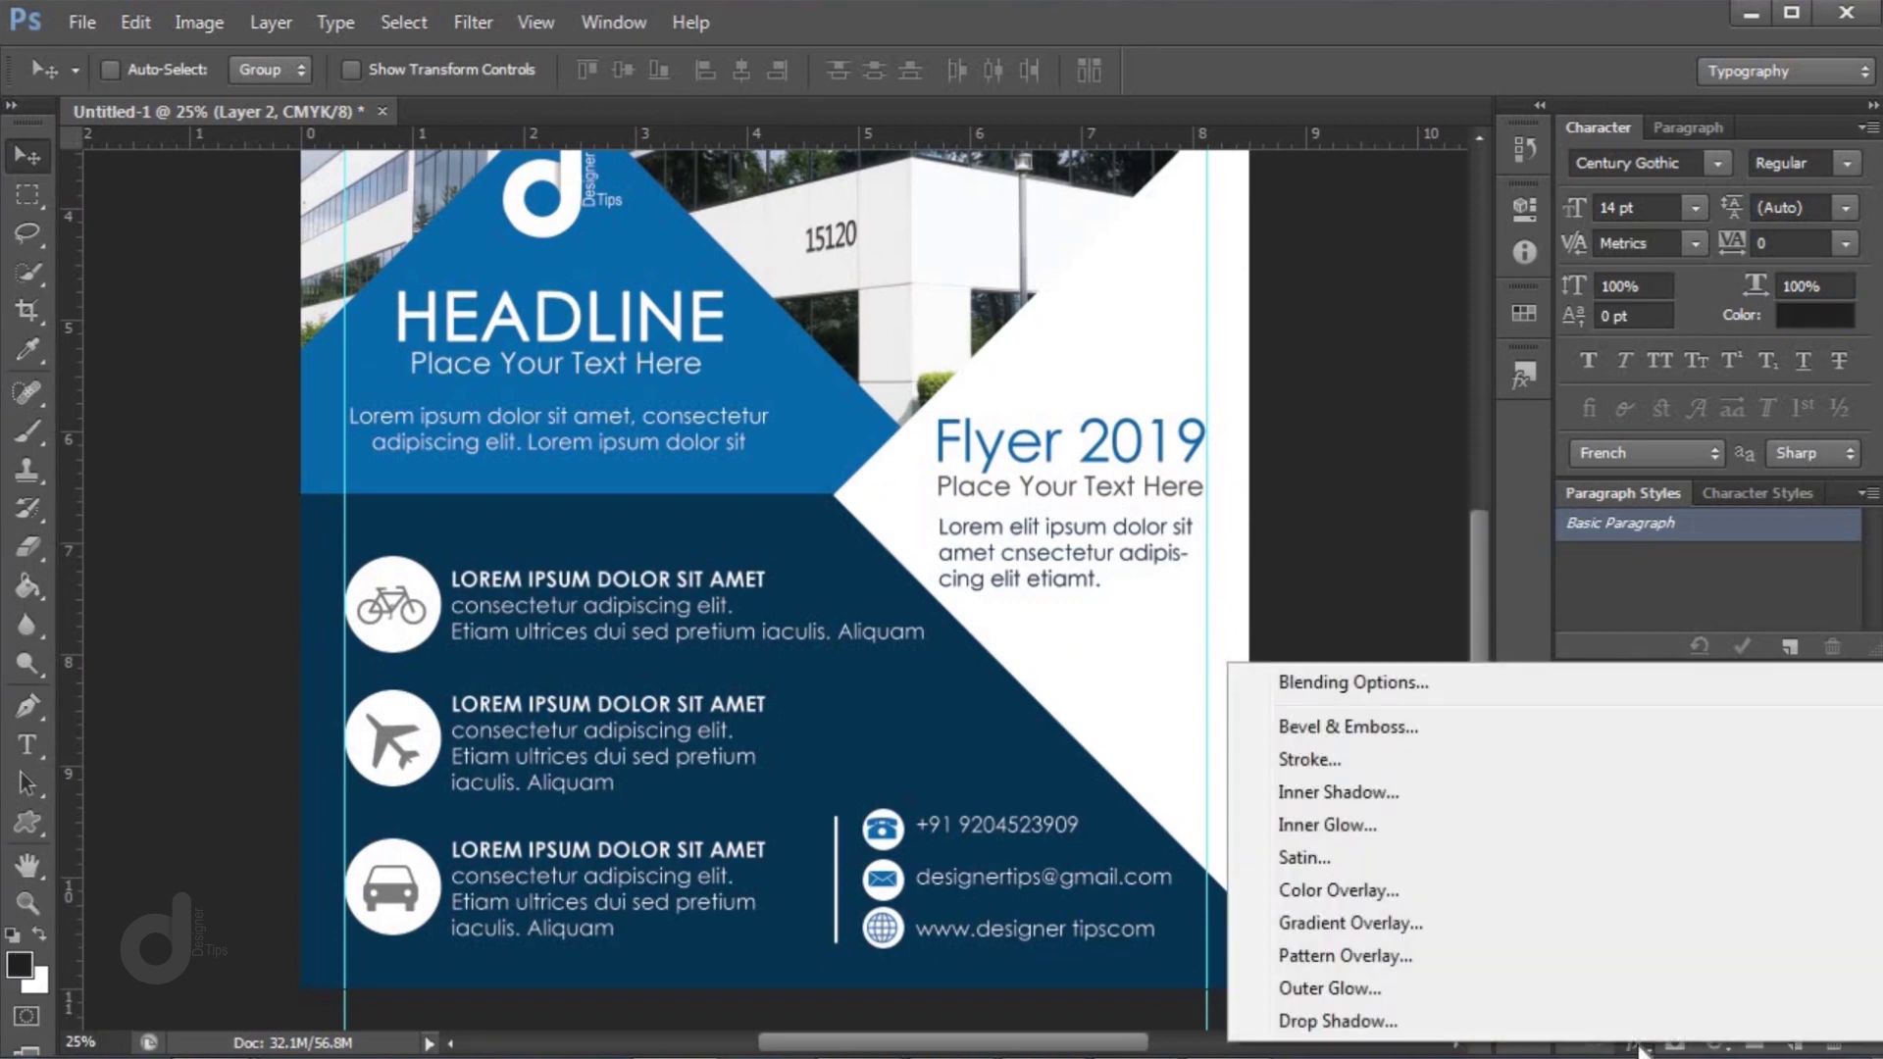
click(1537, 1021)
drag(1350, 271, 1626, 341)
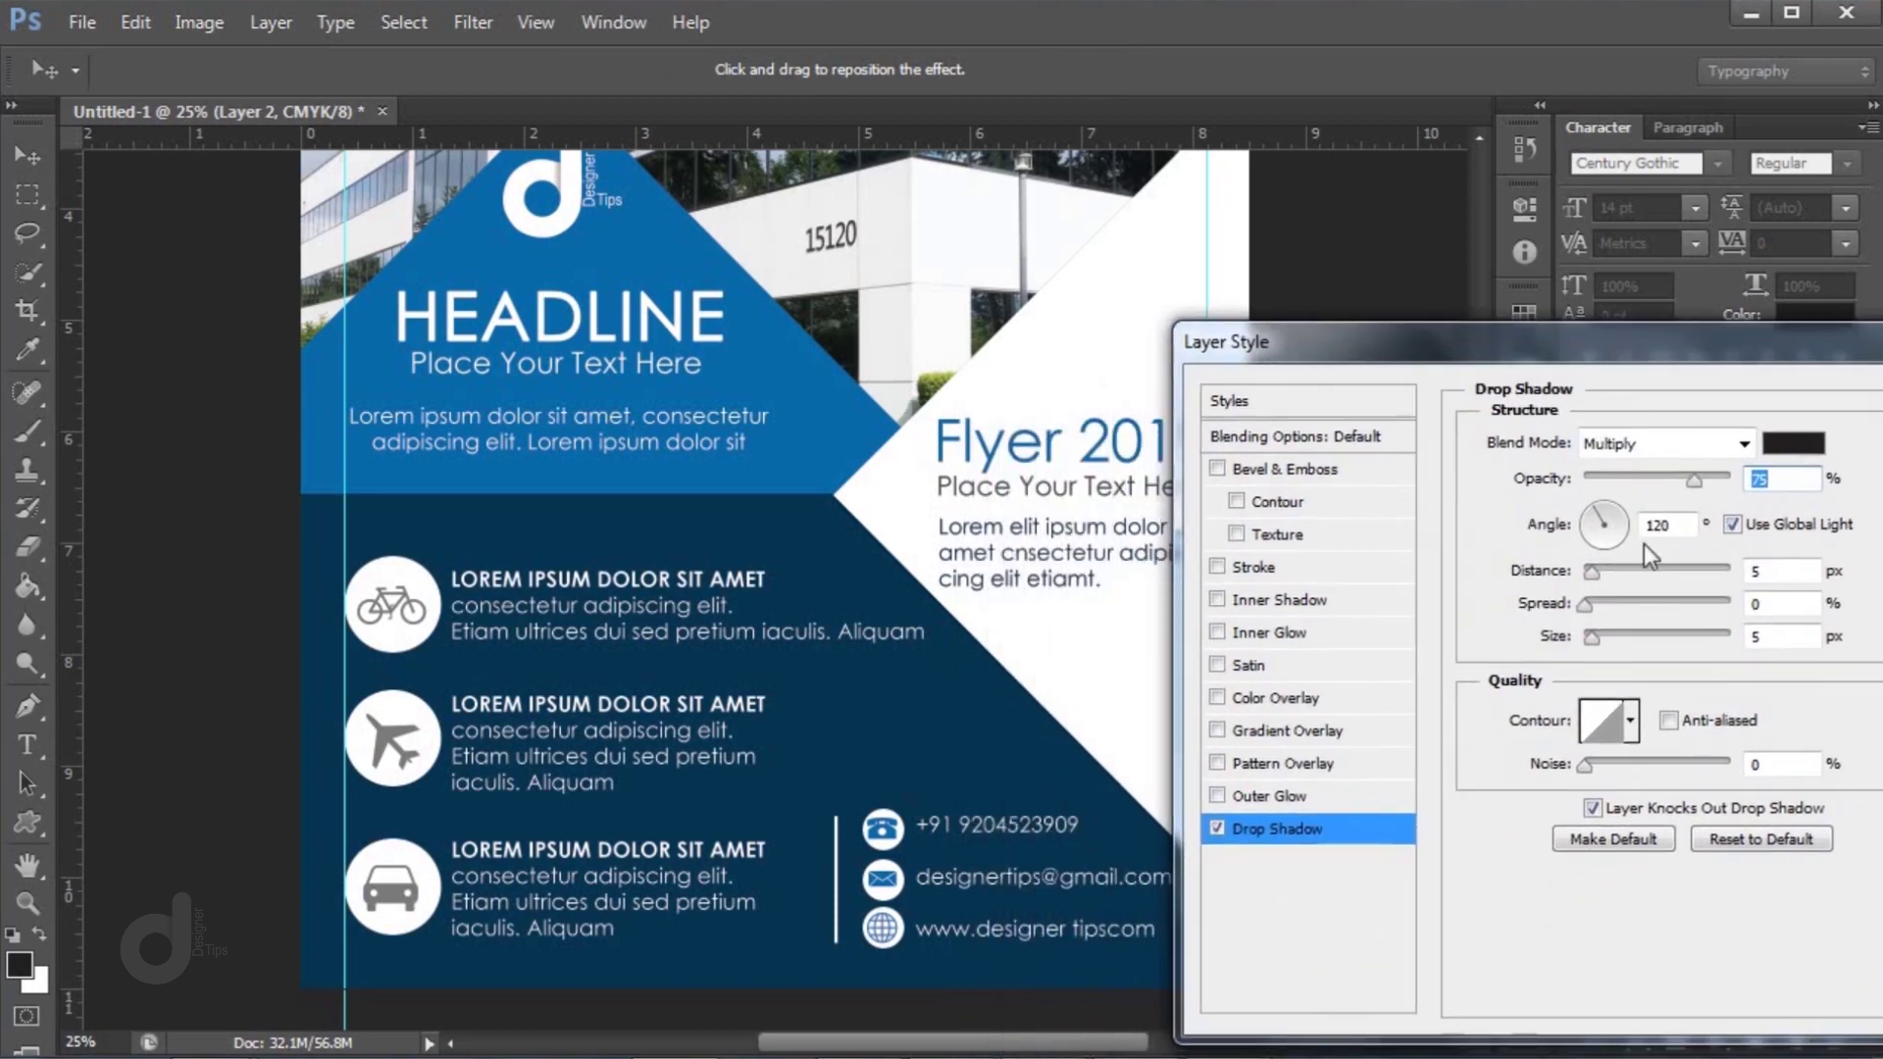
drag(1593, 638, 1627, 638)
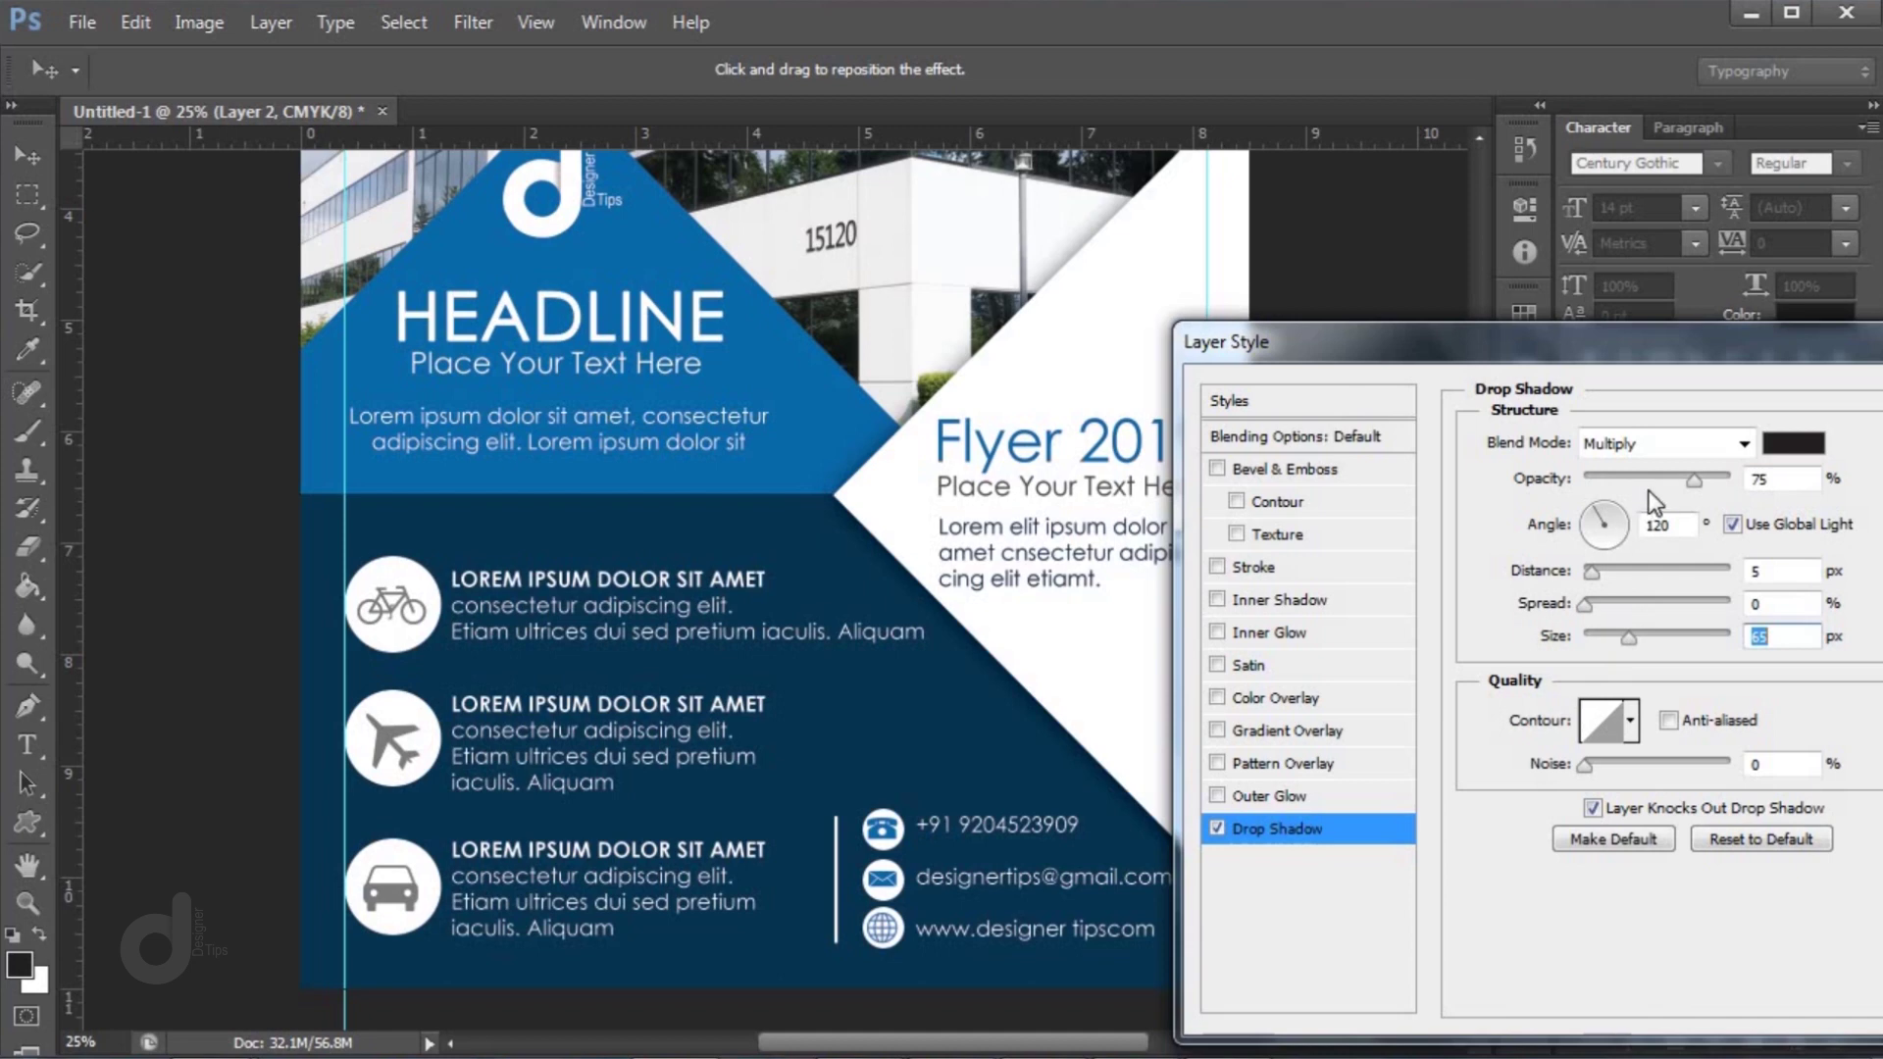
drag(1691, 481, 1653, 485)
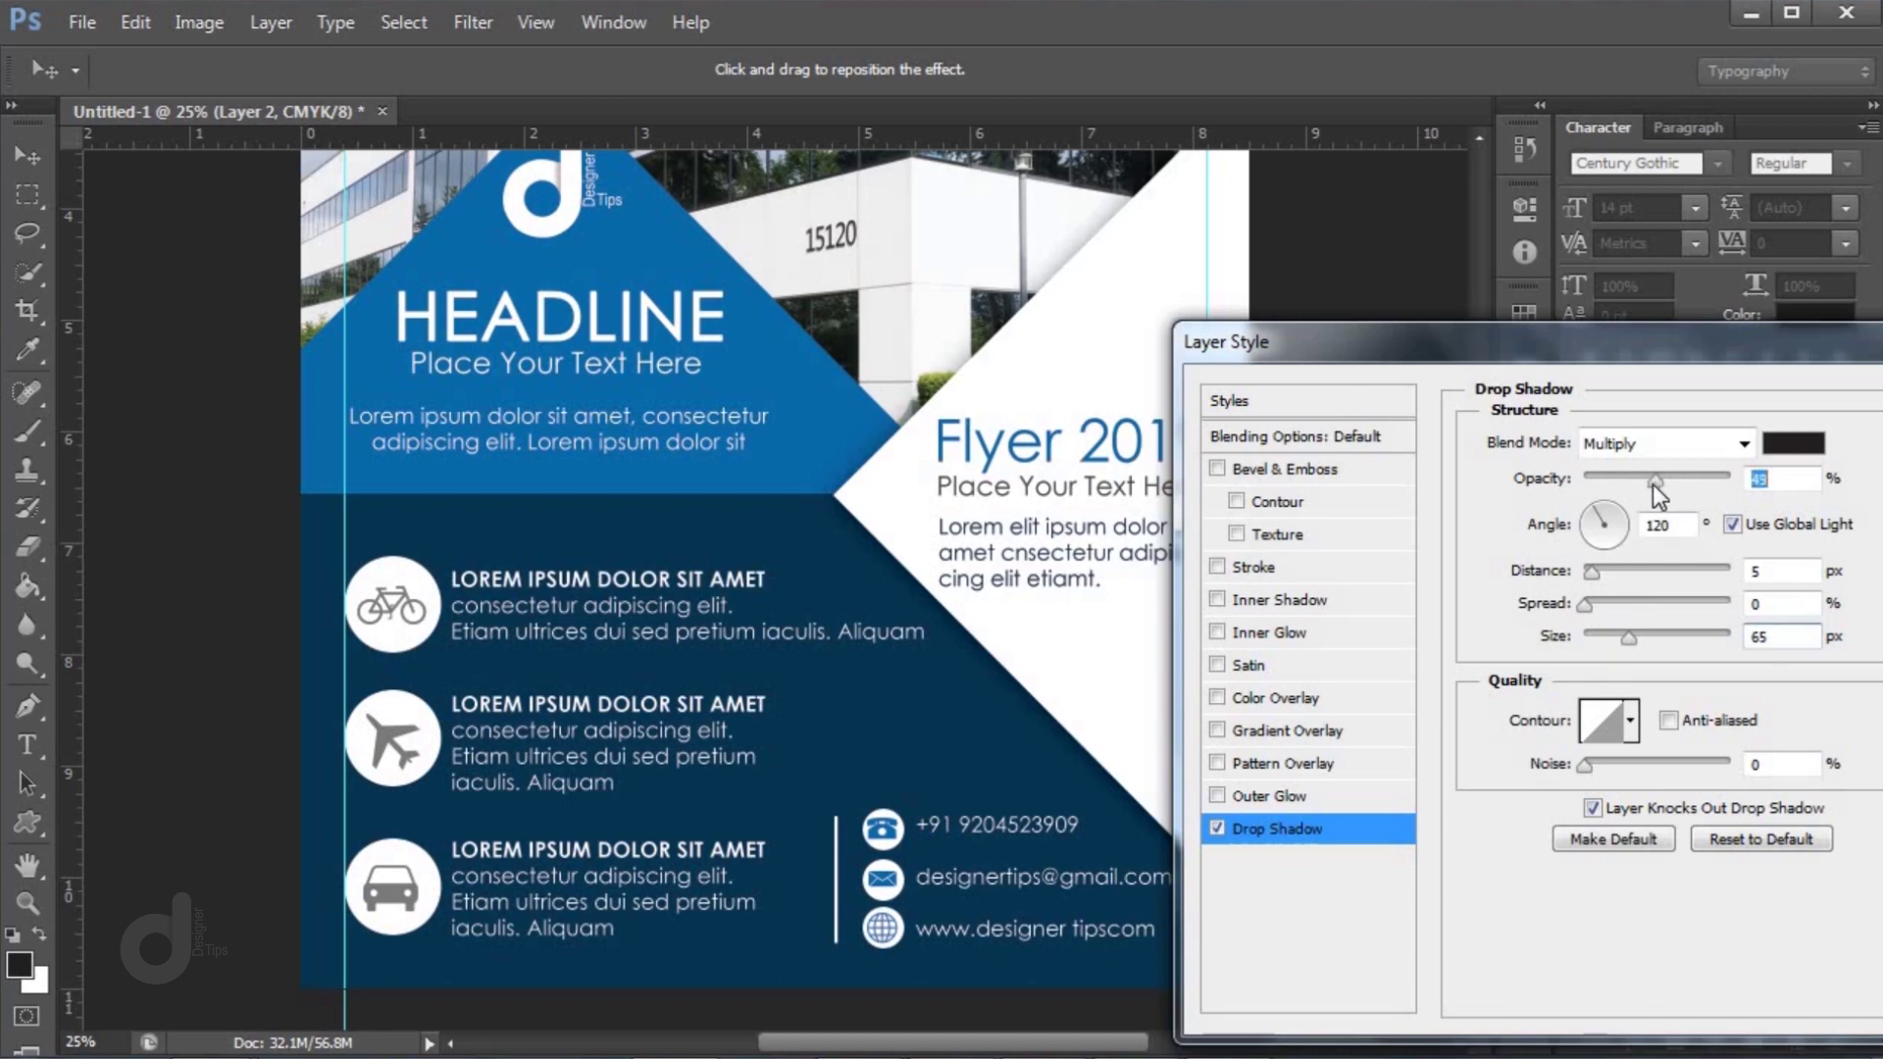
drag(1669, 345, 1562, 351)
click(1870, 404)
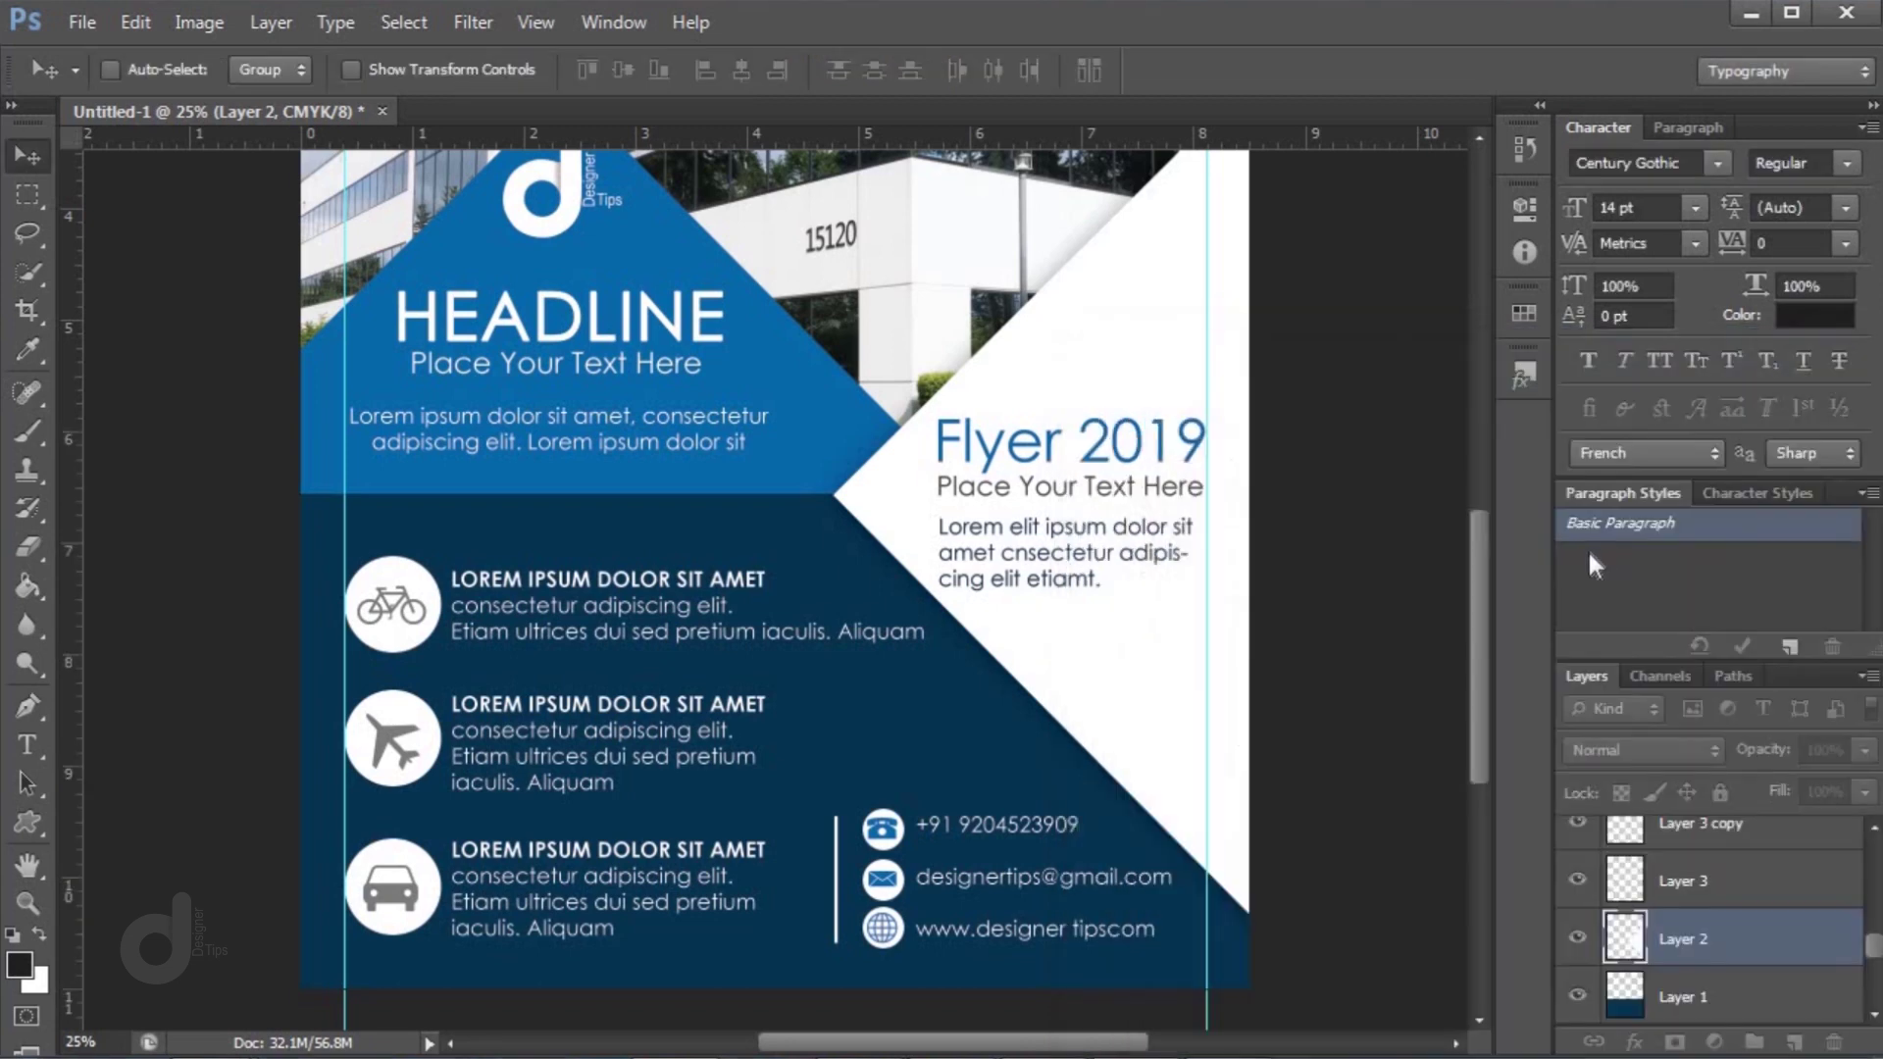
scroll(1113, 632, up, 3)
scroll(1113, 633, down, 1)
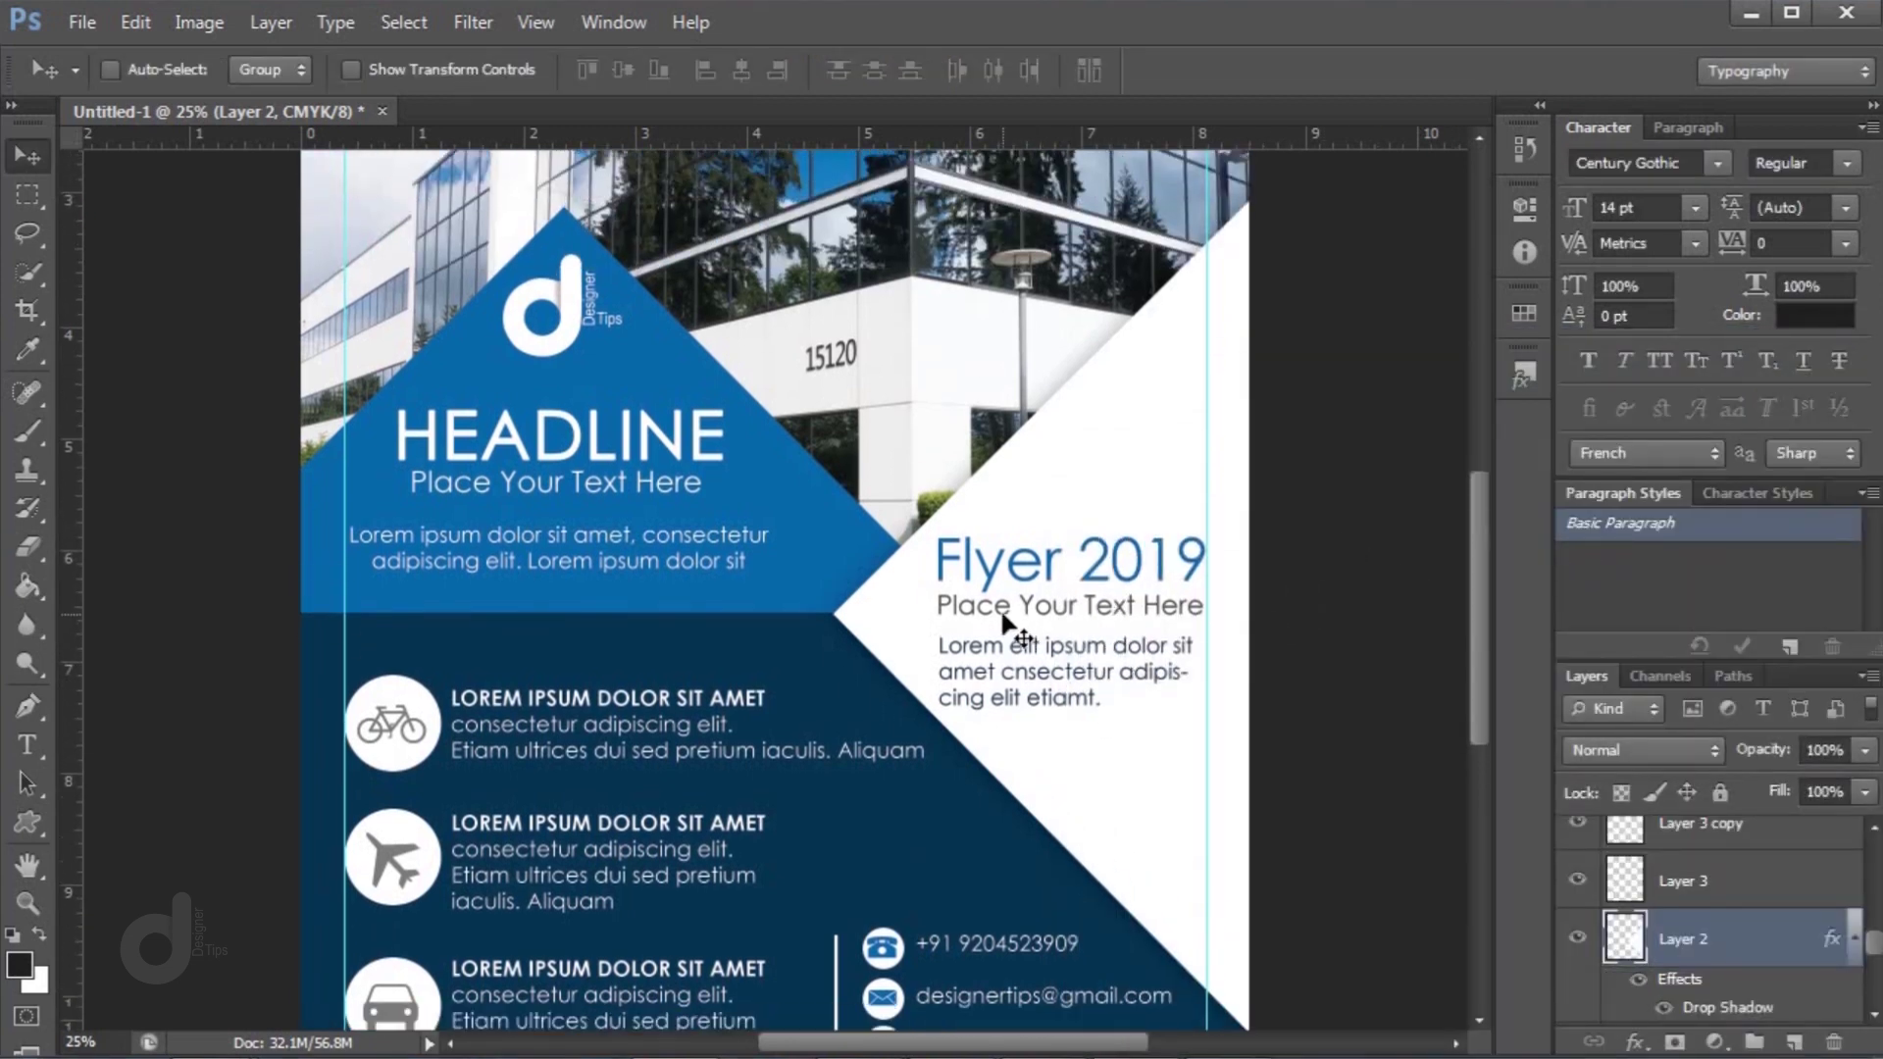
Add a drop shadow of size 43 px to Layer 2 copy
right_click(885, 545)
click(922, 559)
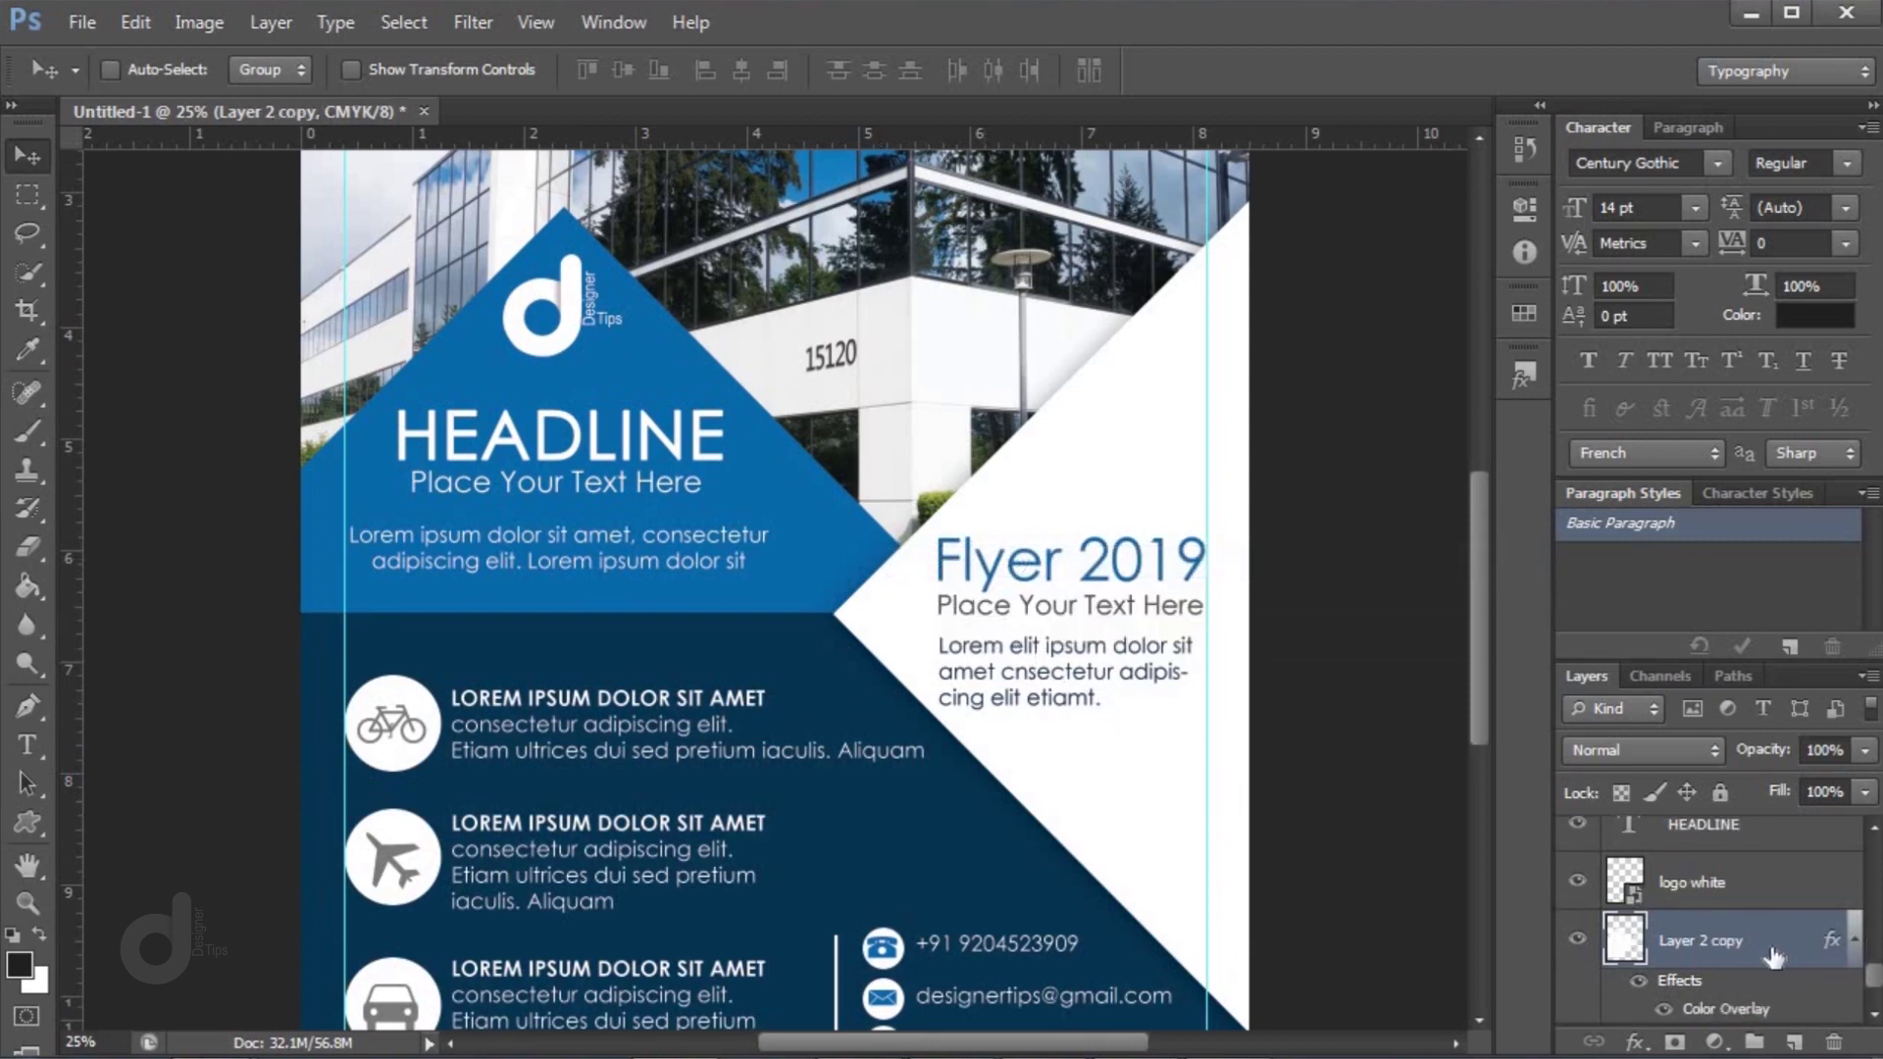
double_click(1712, 984)
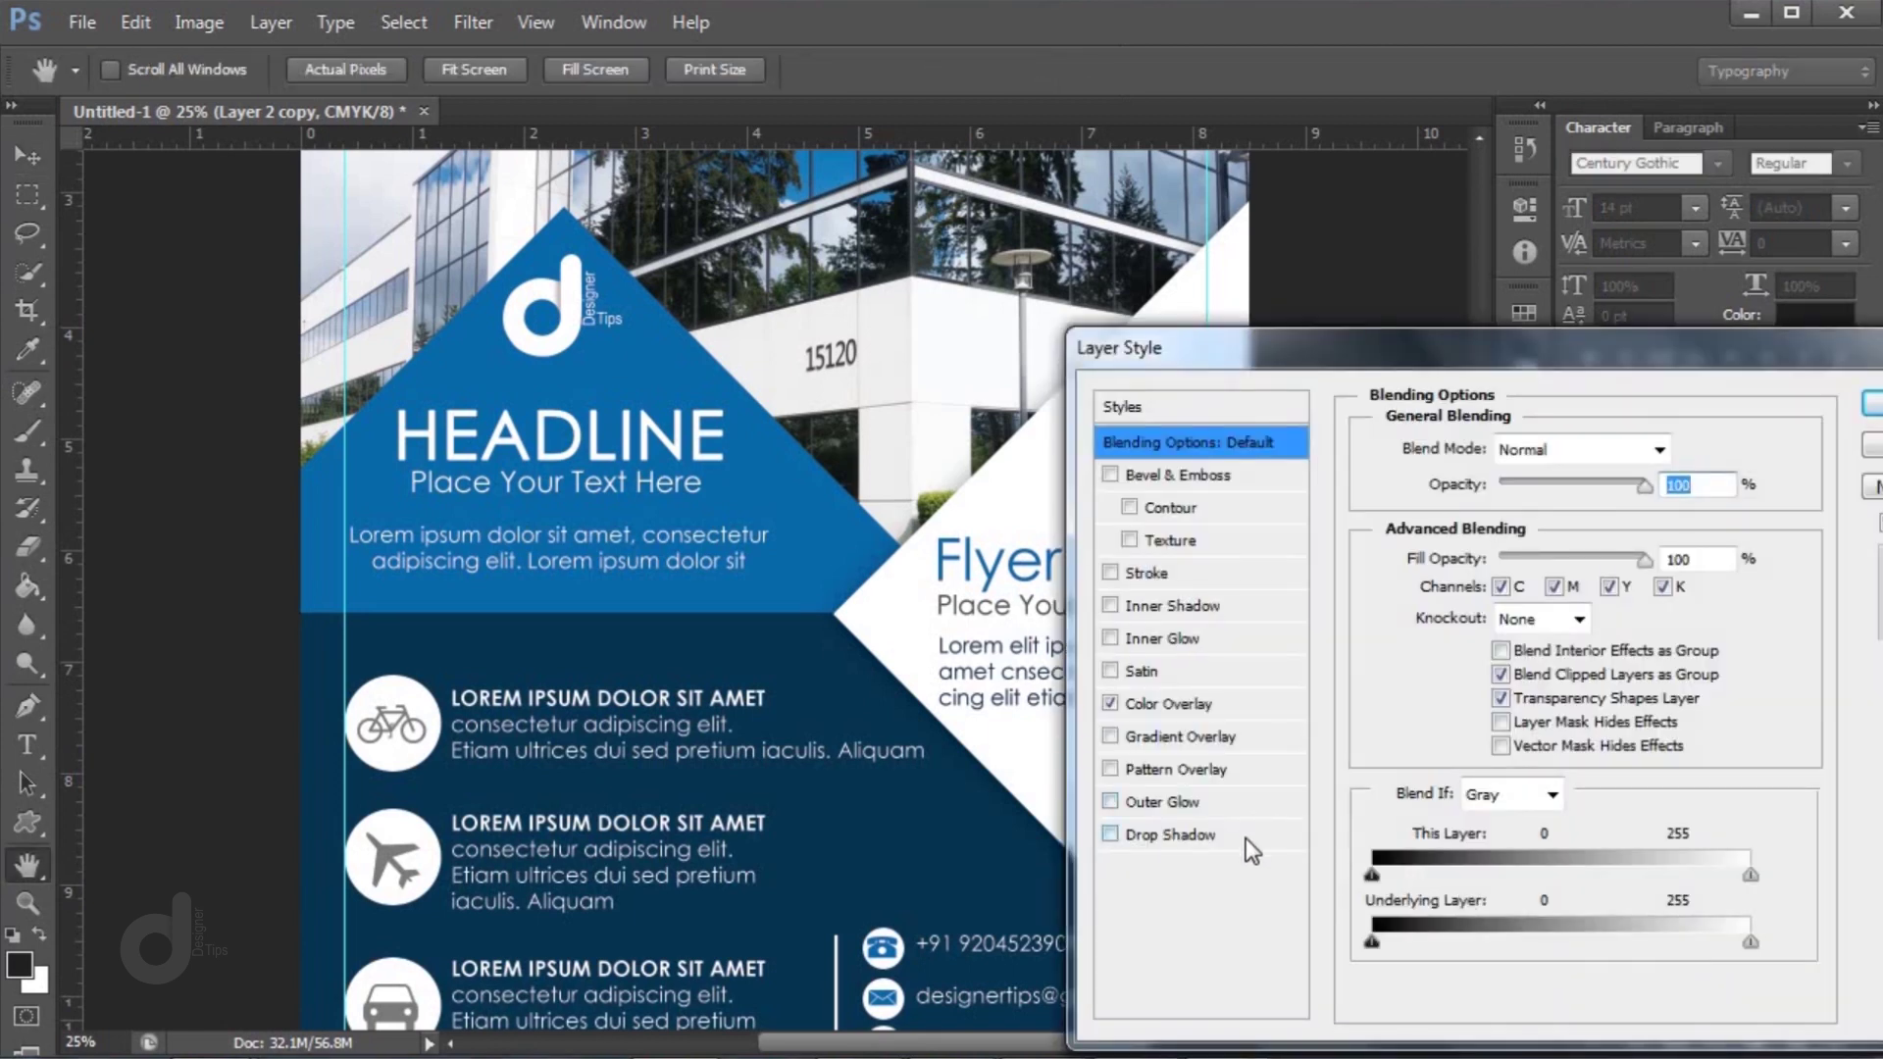
click(1235, 832)
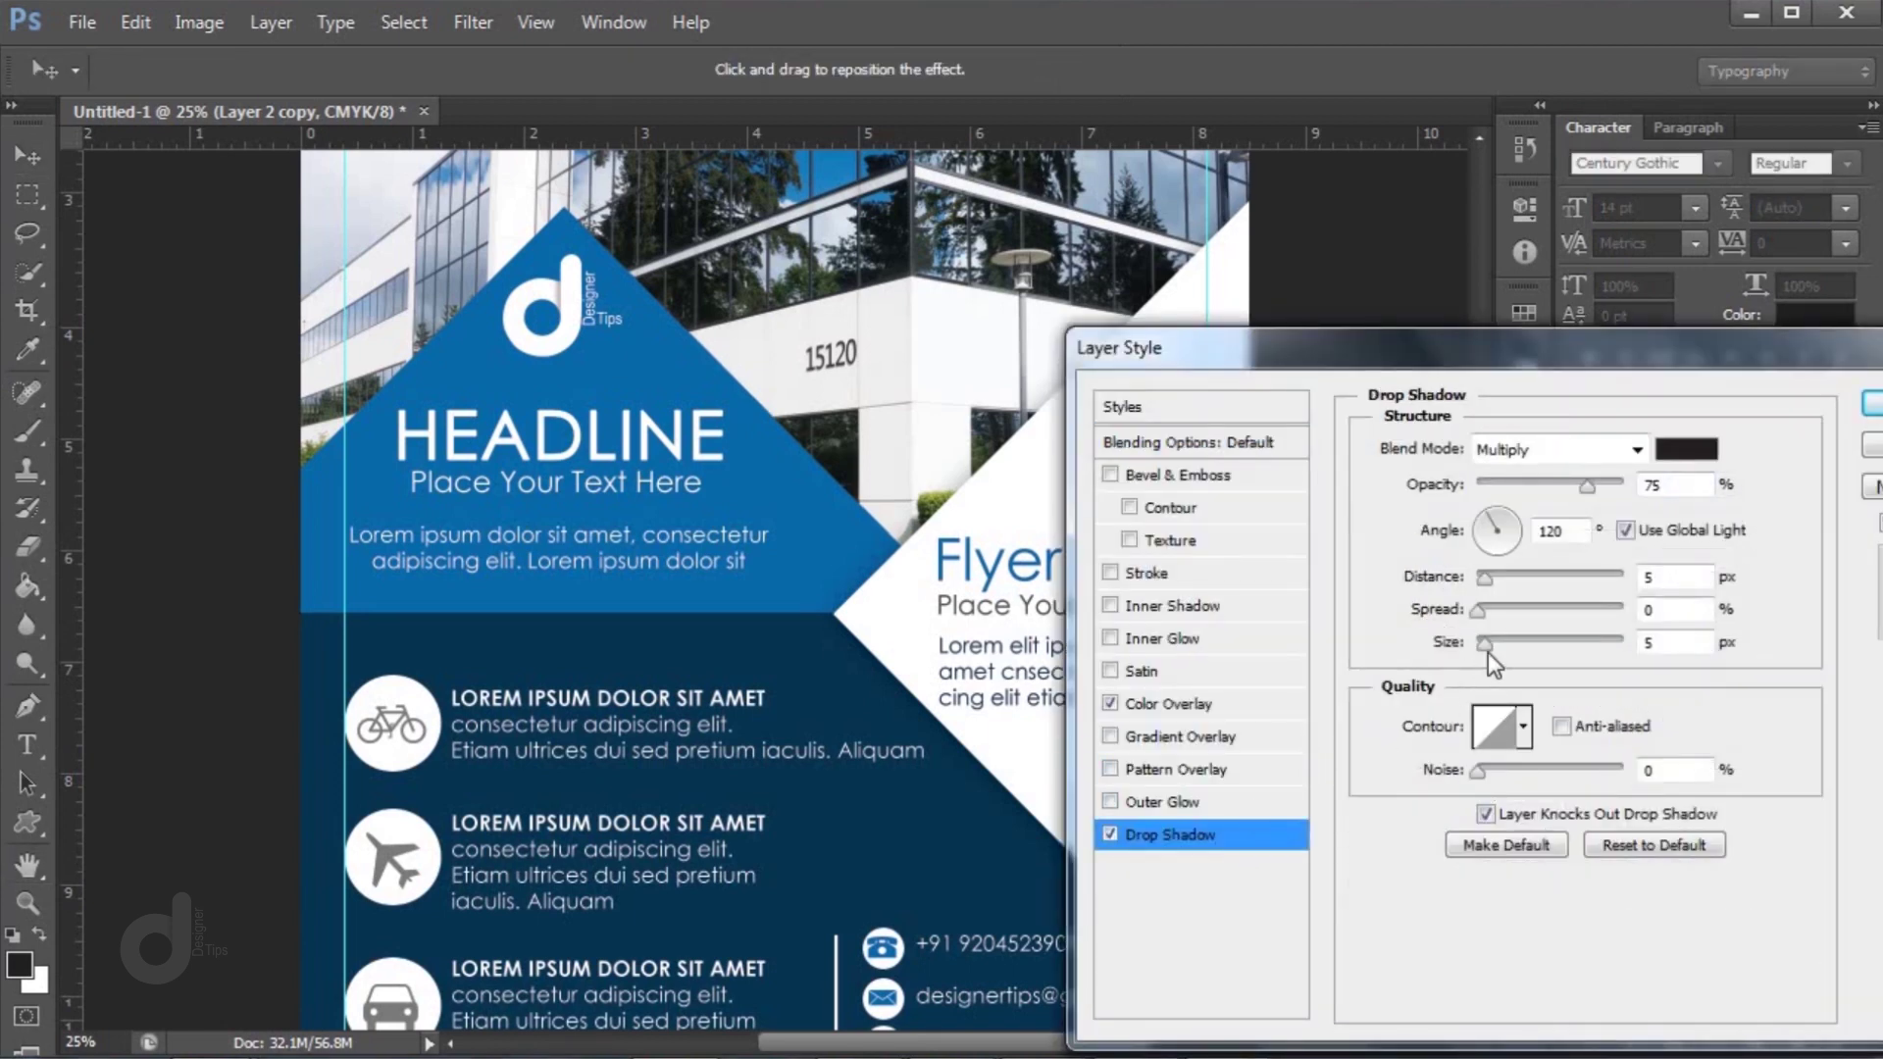
drag(1489, 650, 1511, 651)
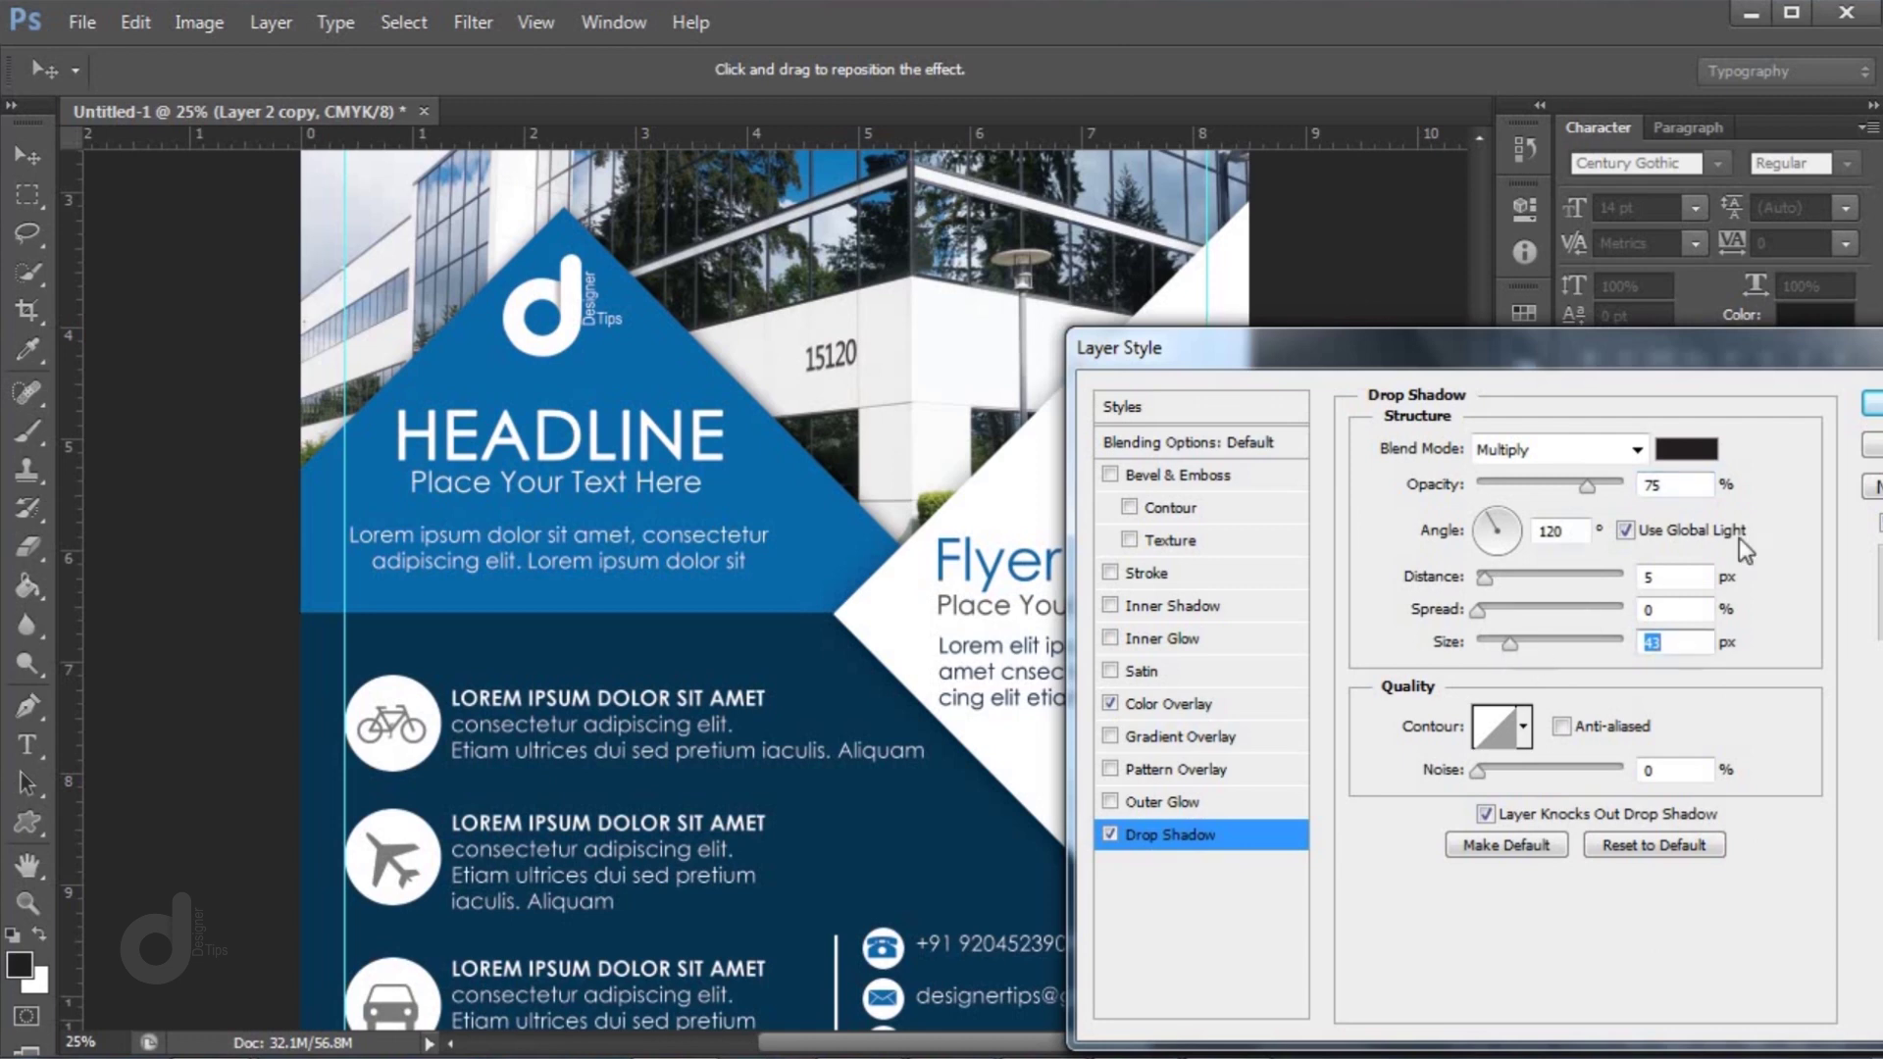
click(1872, 404)
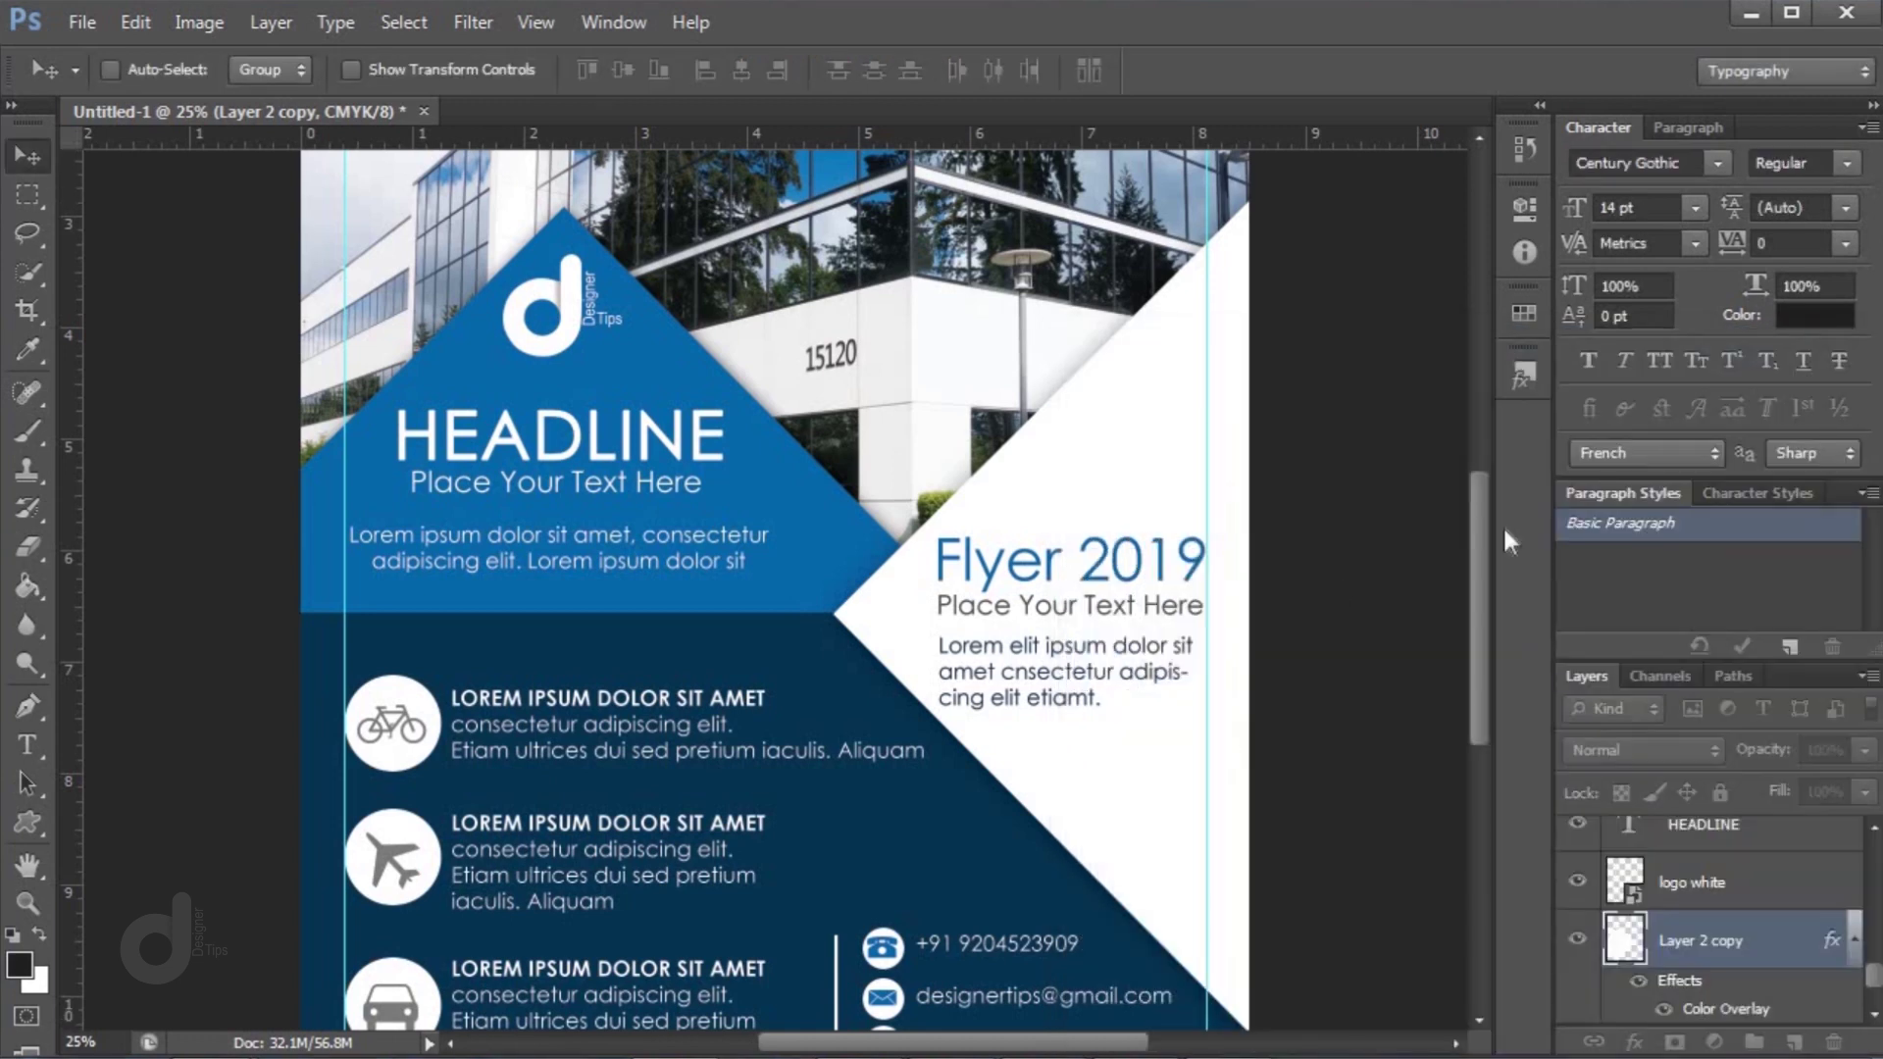
scroll(946, 704, down, 2)
Give the navy Layer 1 panel a size 43, 54% opacity drop shadow, then hide the guides and zoom out
right_click(816, 555)
click(816, 555)
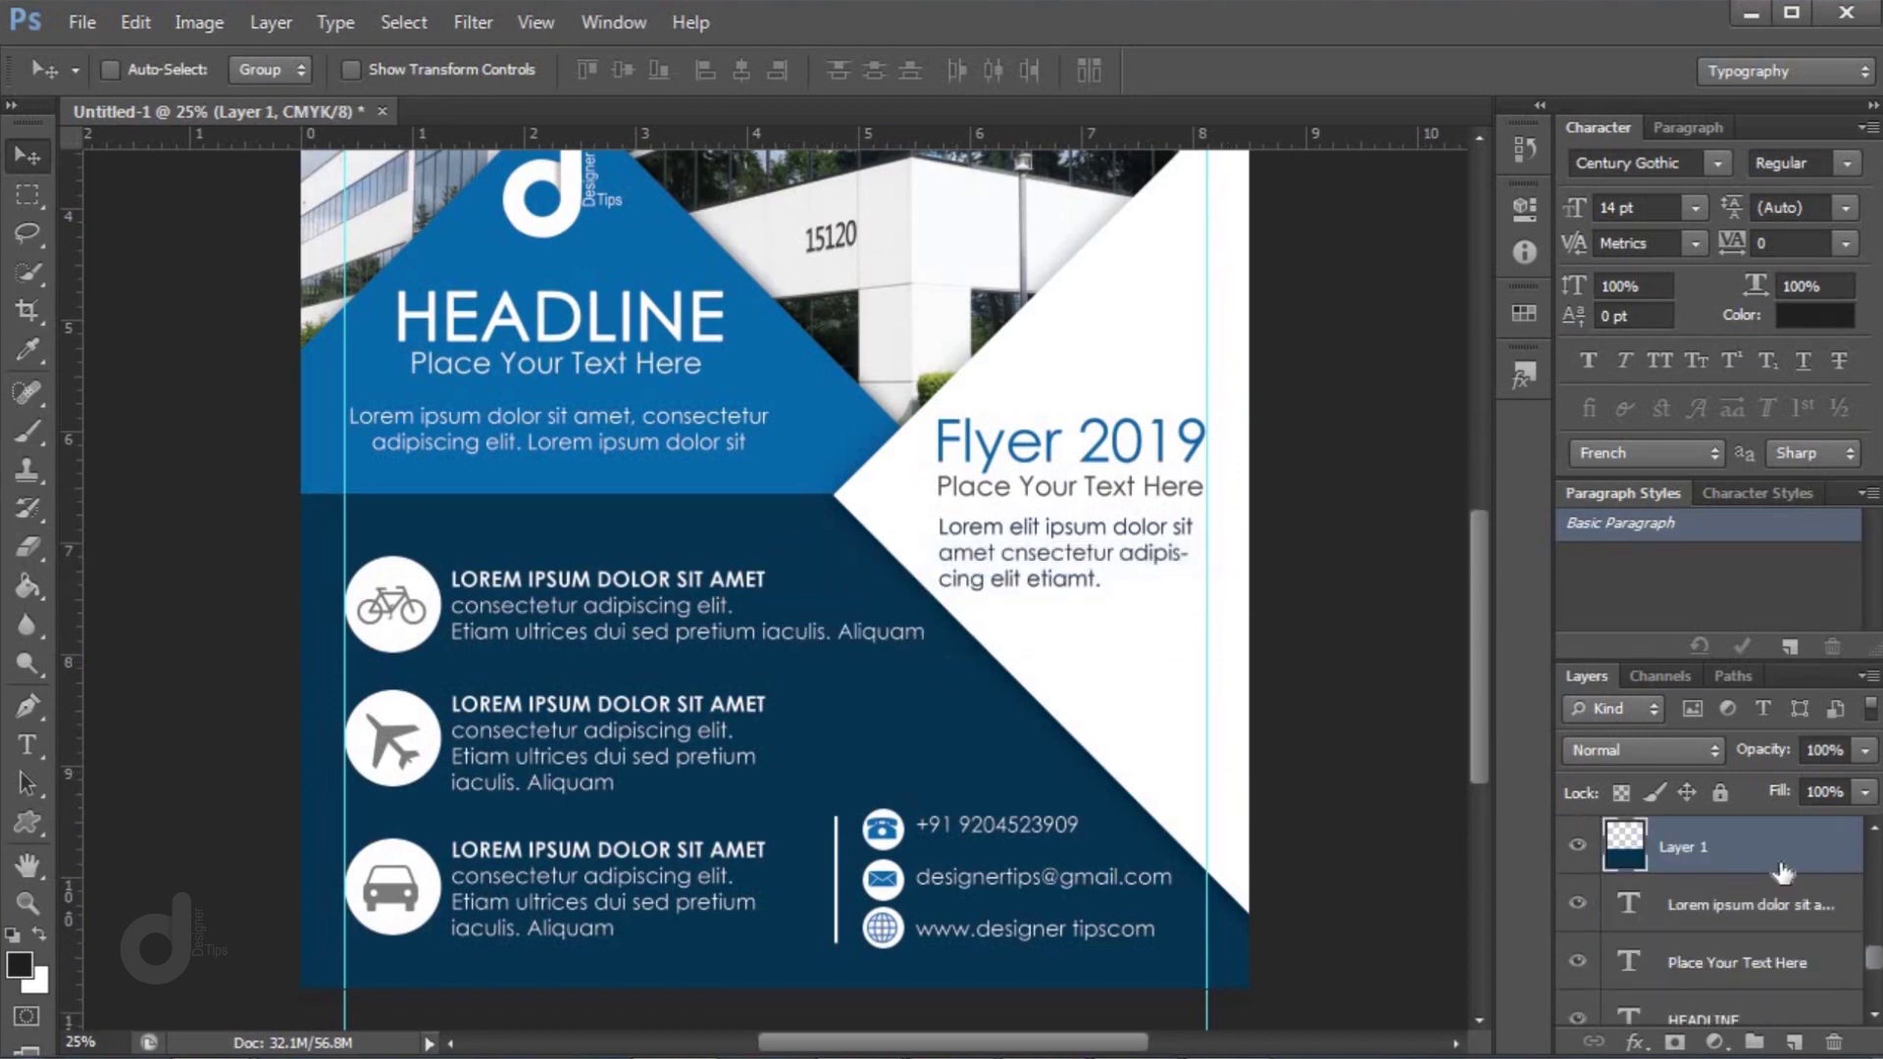
click(1635, 1042)
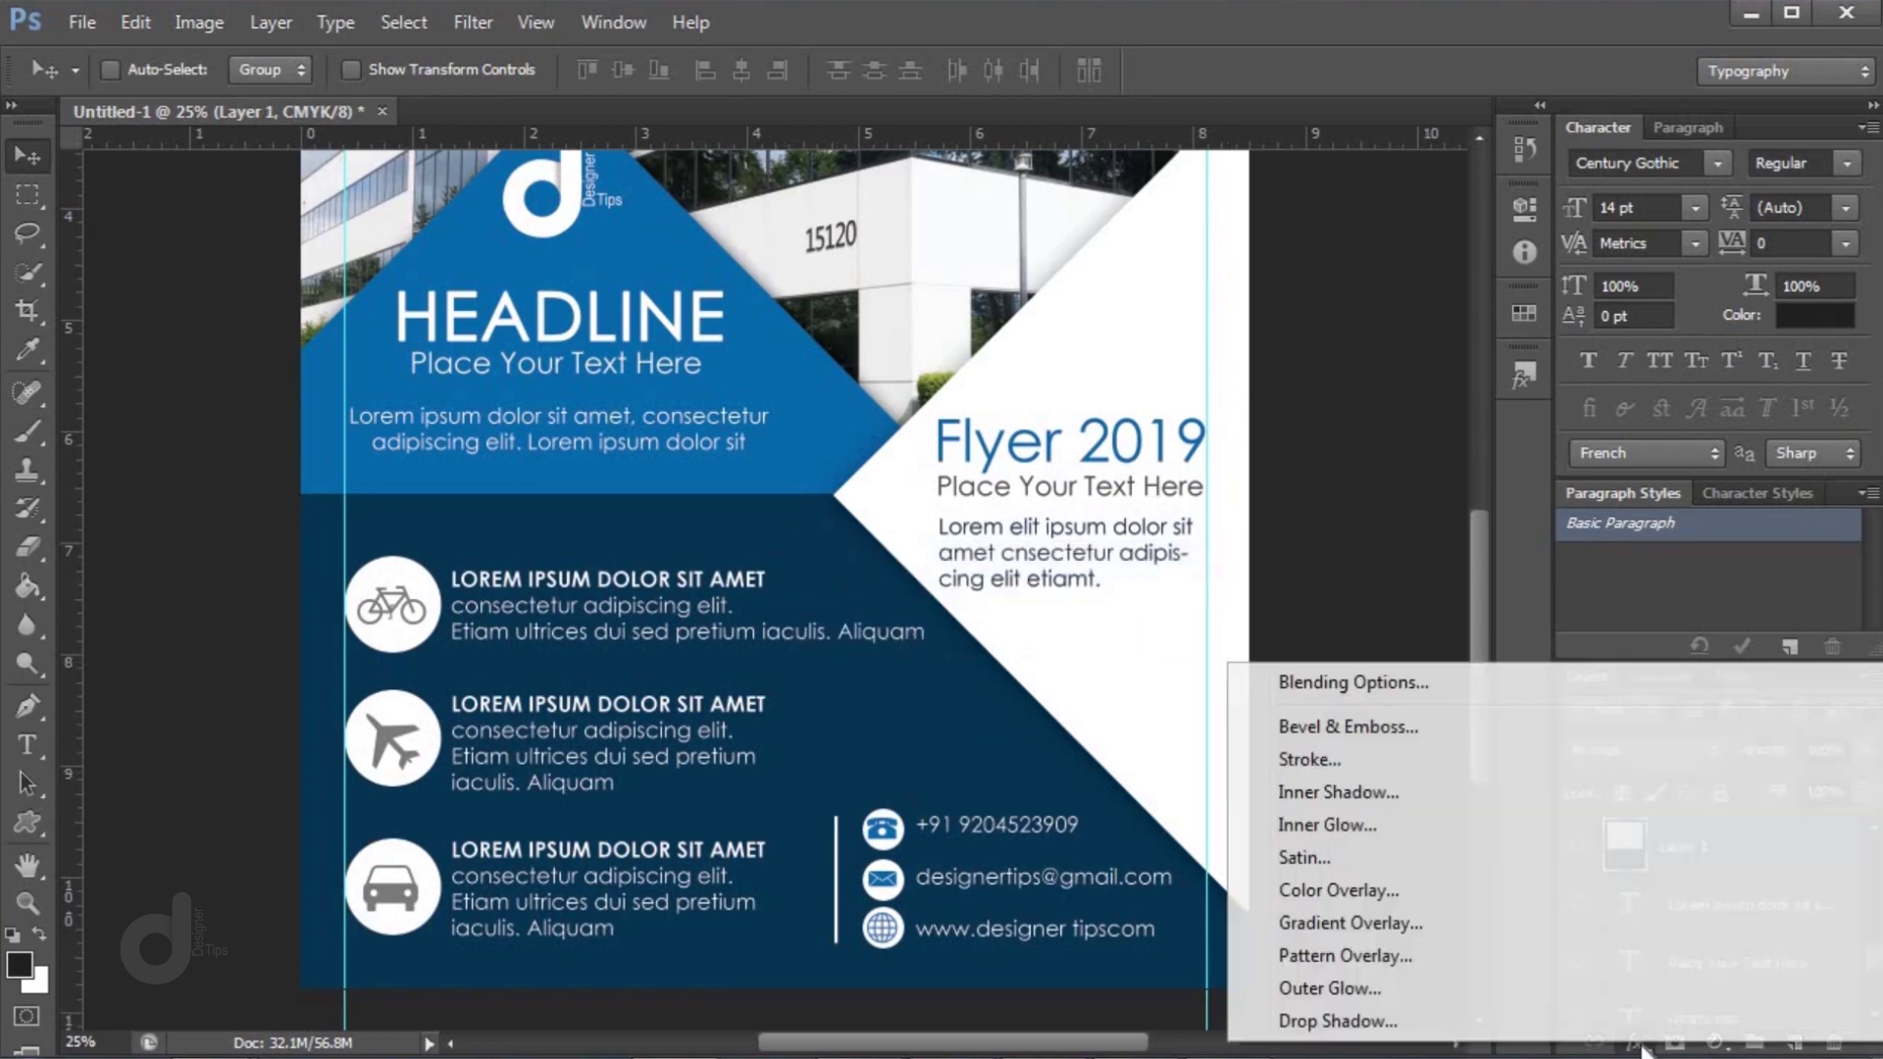
click(1457, 1016)
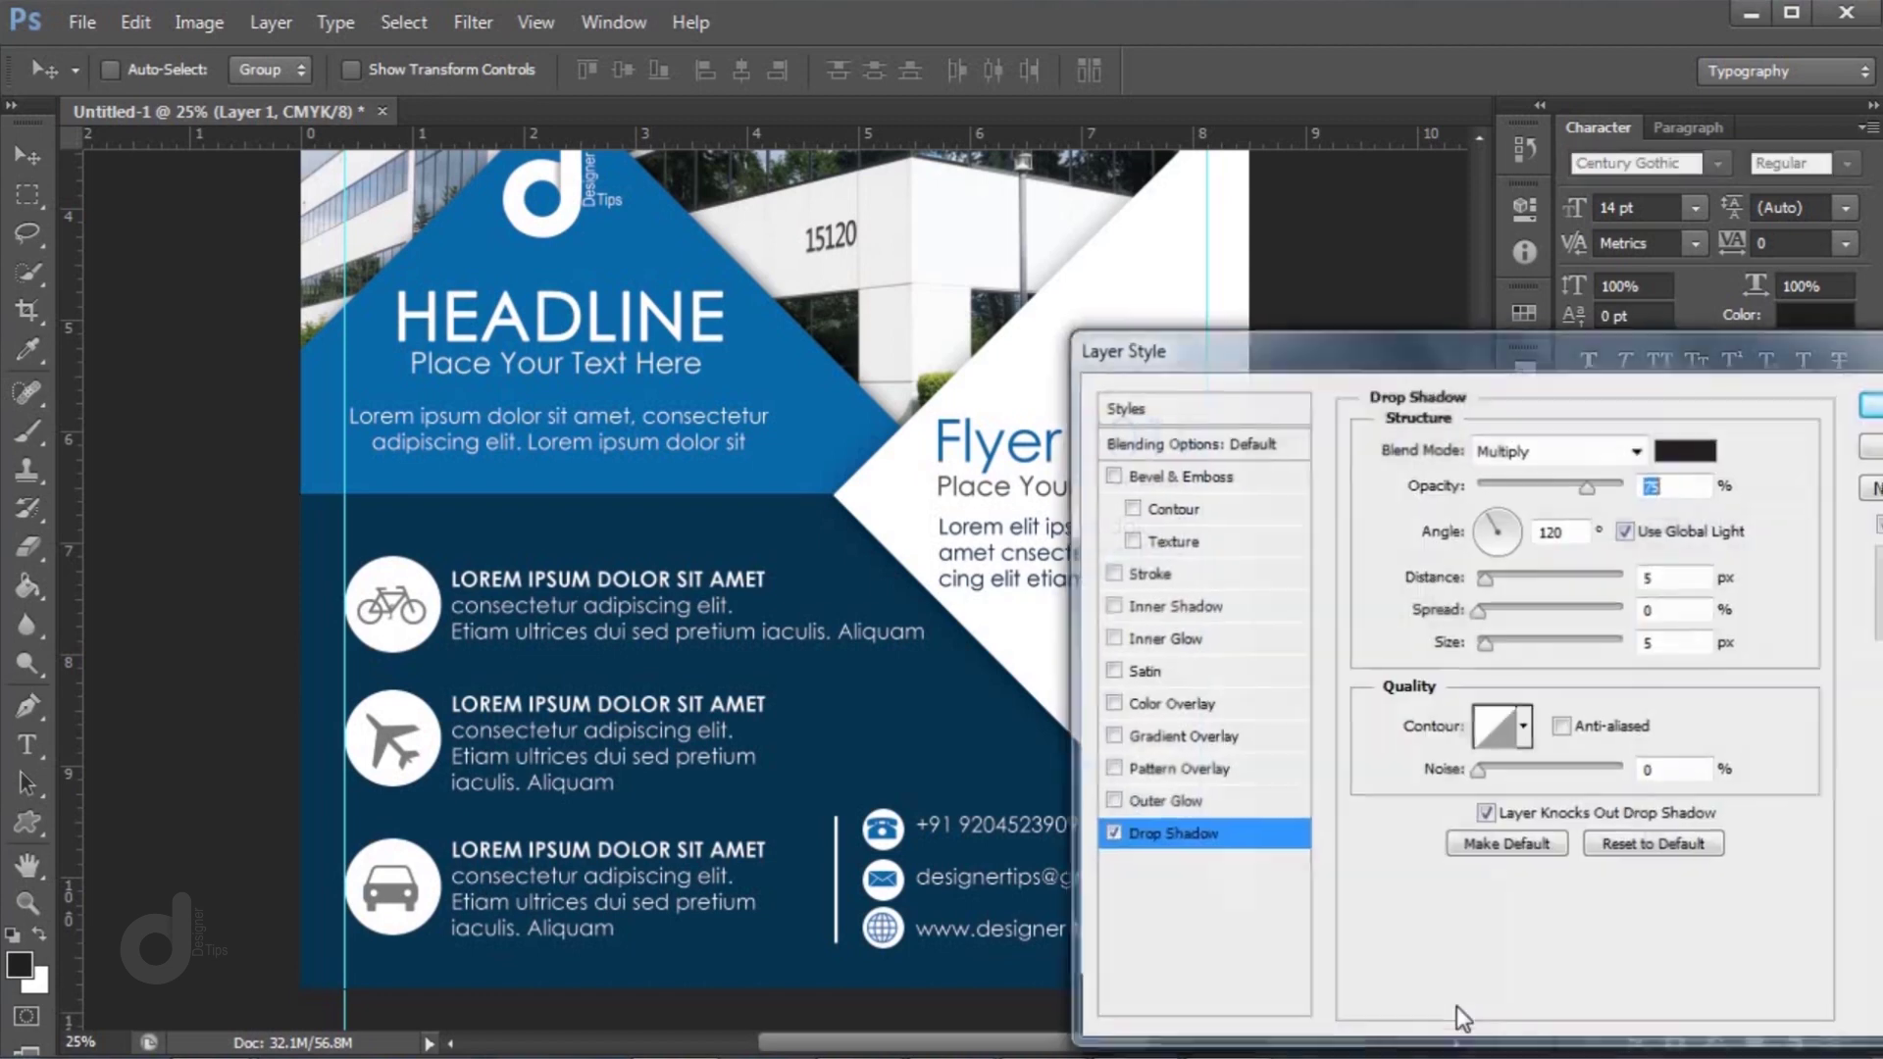
drag(1486, 642, 1509, 645)
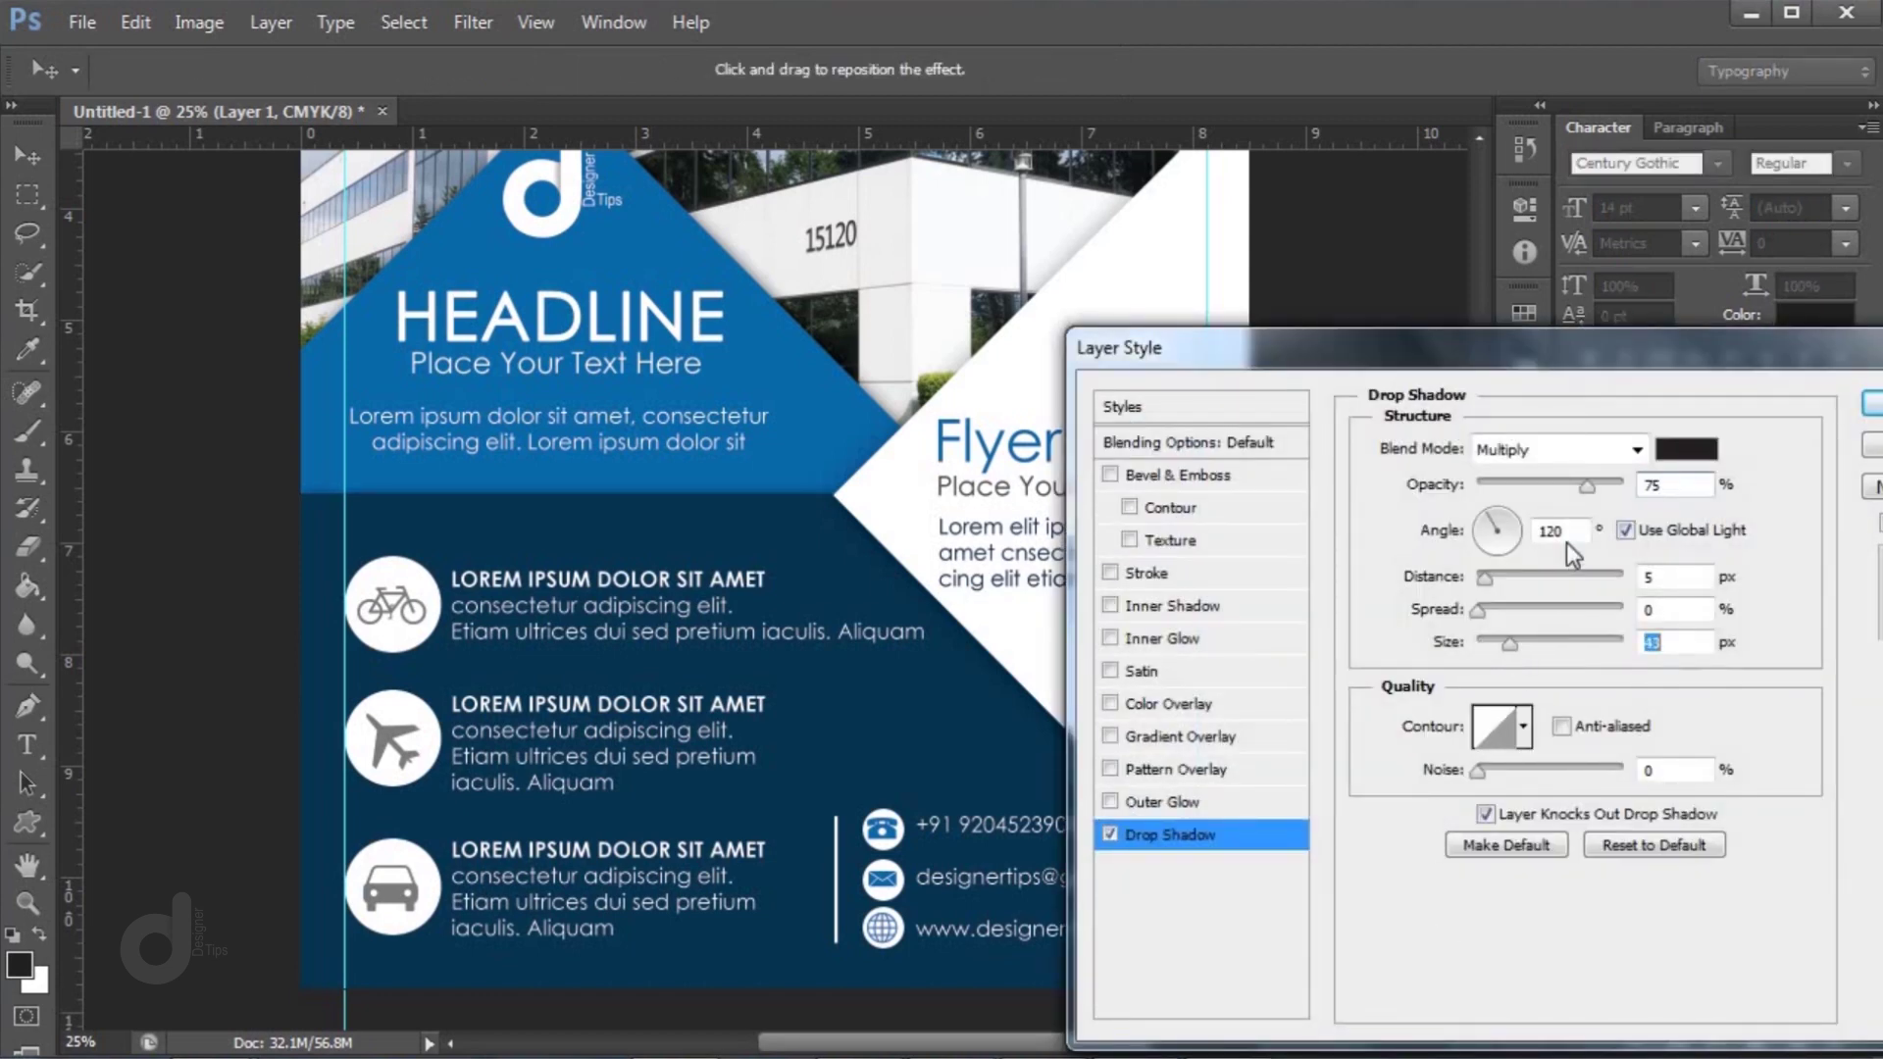
mouse_move(1579, 488)
mouse_down()
mouse_move(1562, 494)
mouse_move(1588, 496)
mouse_up()
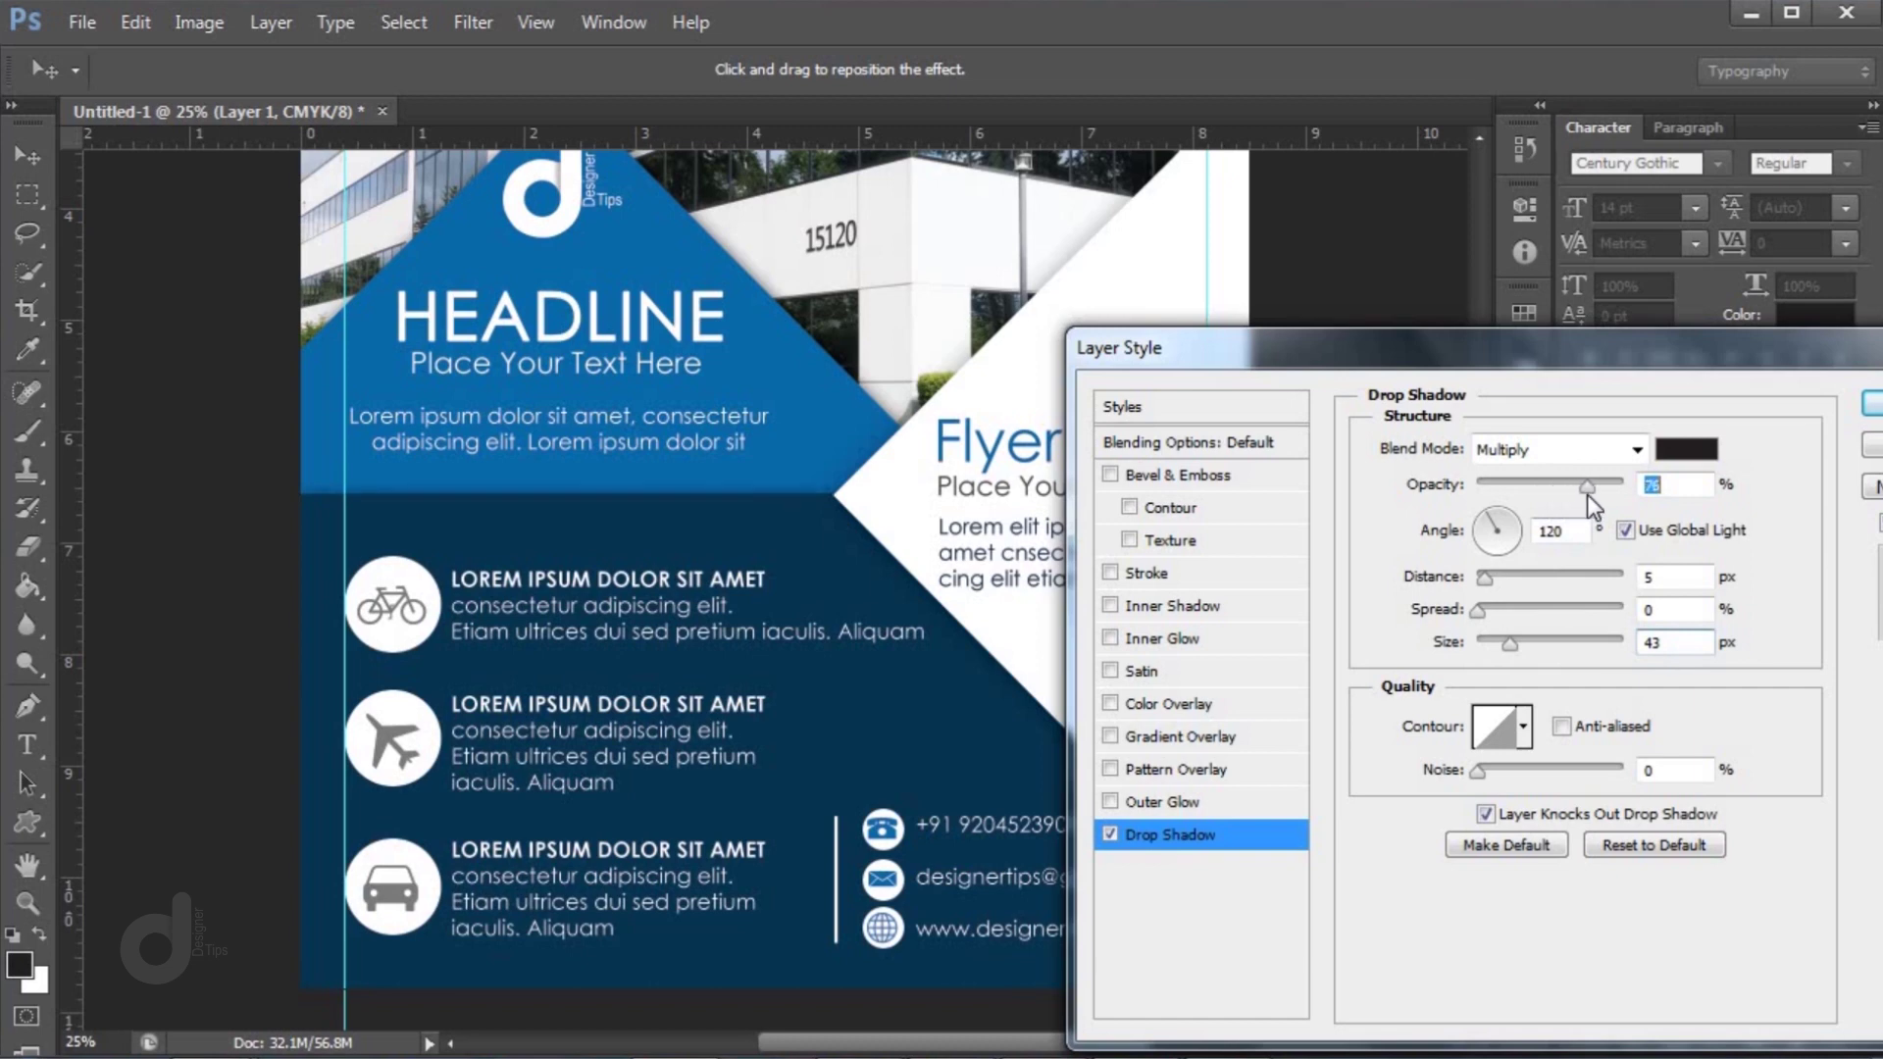
click(1872, 402)
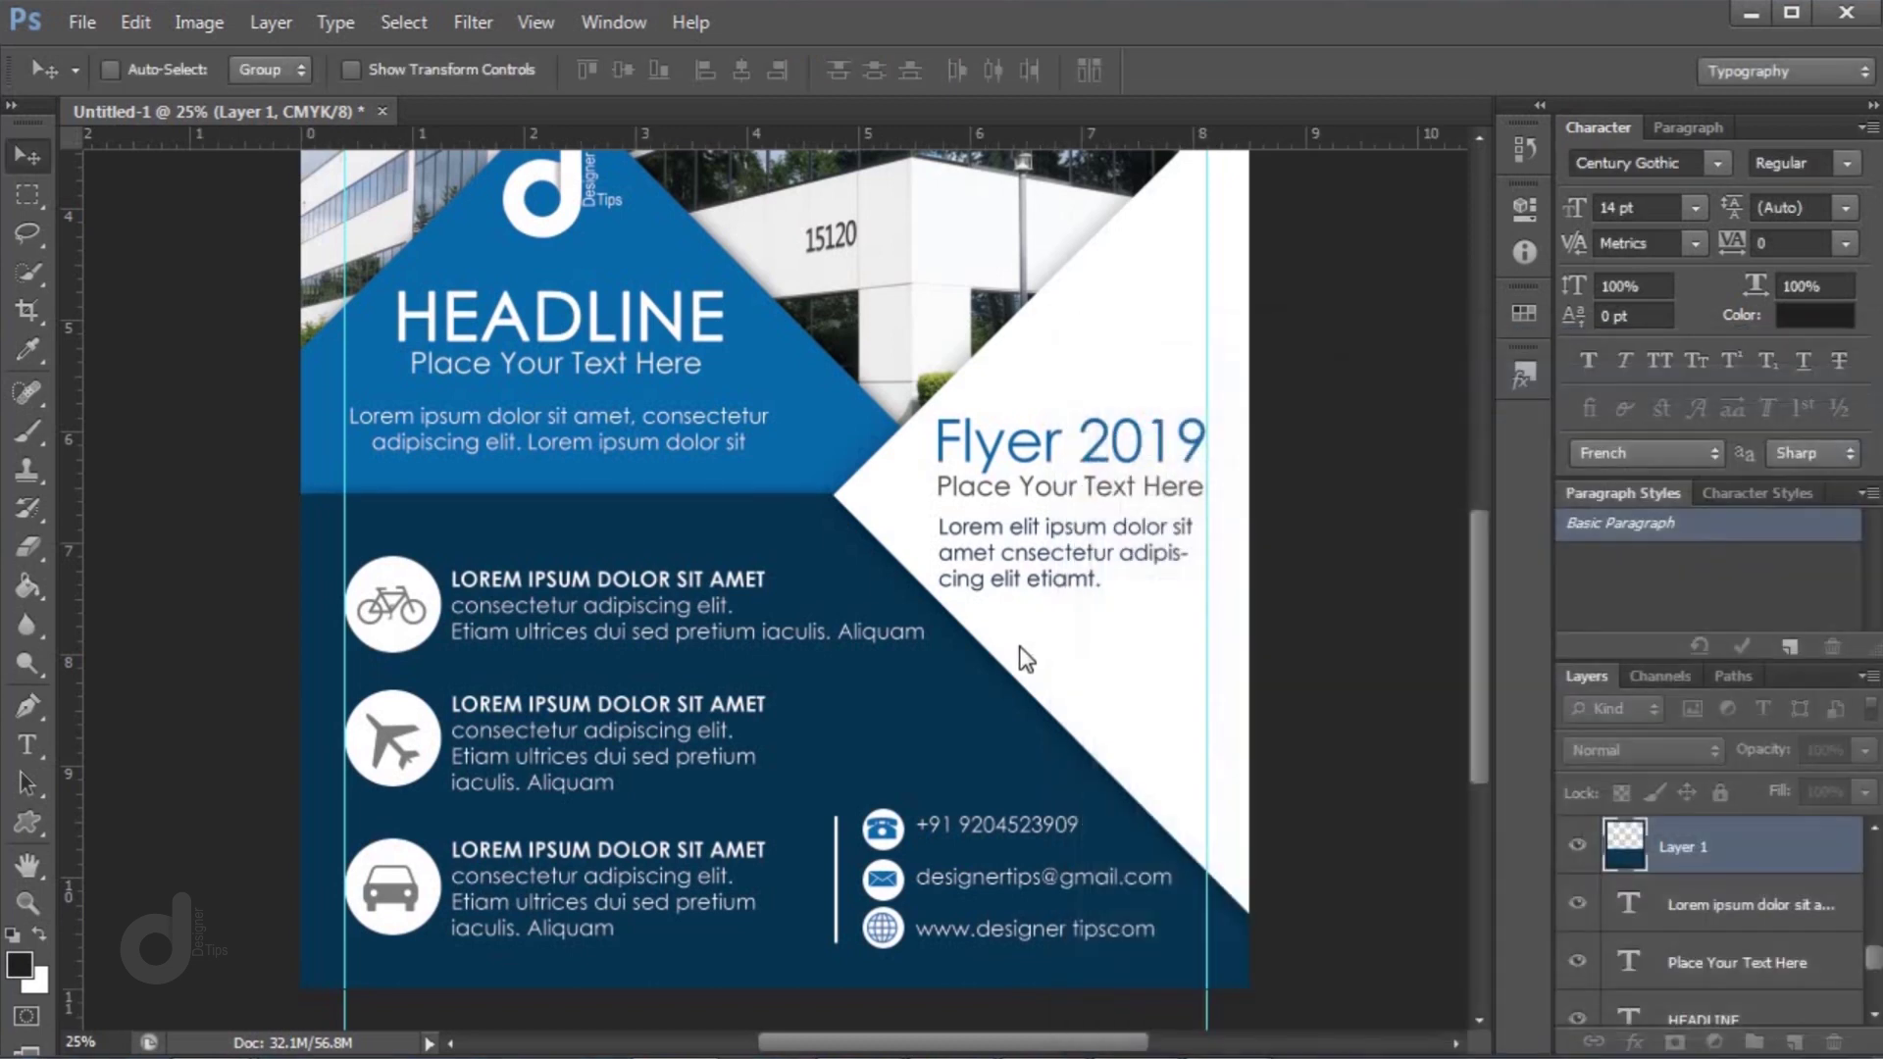
key(ctrl+semicolon)
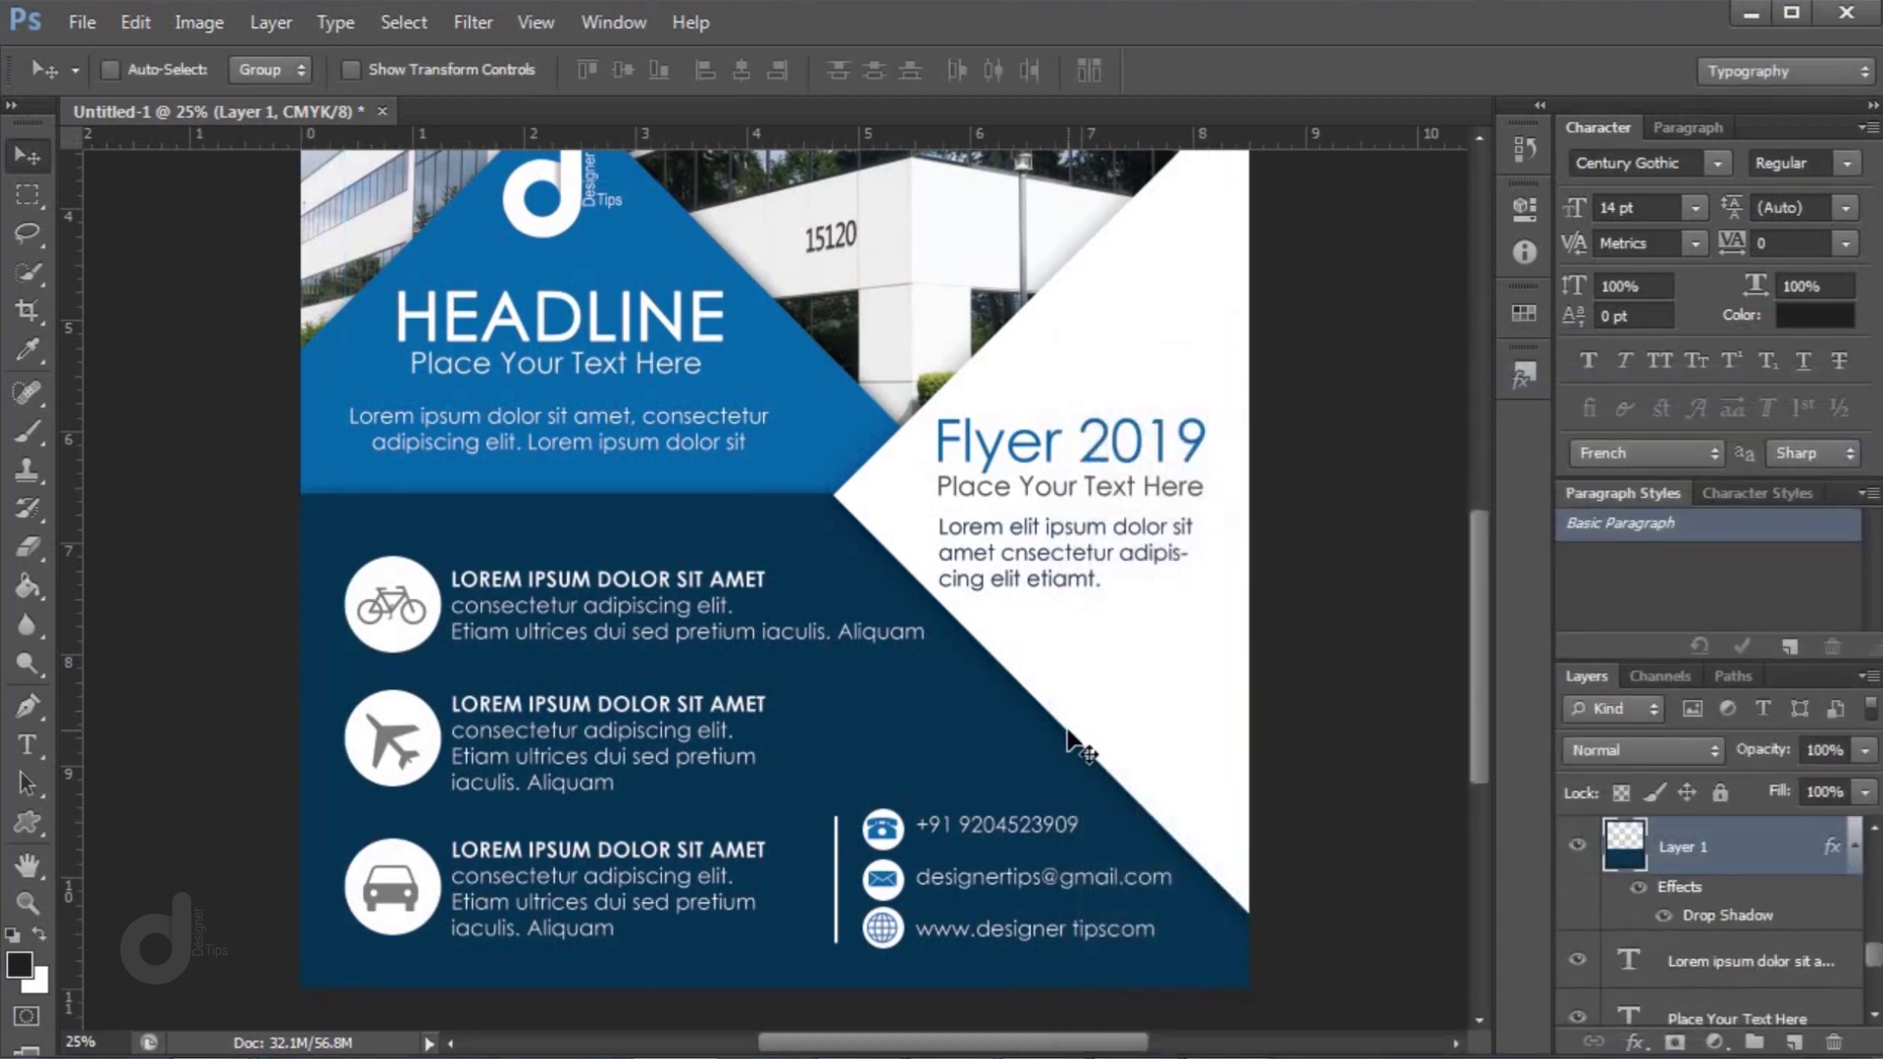
key(ctrl+minus)
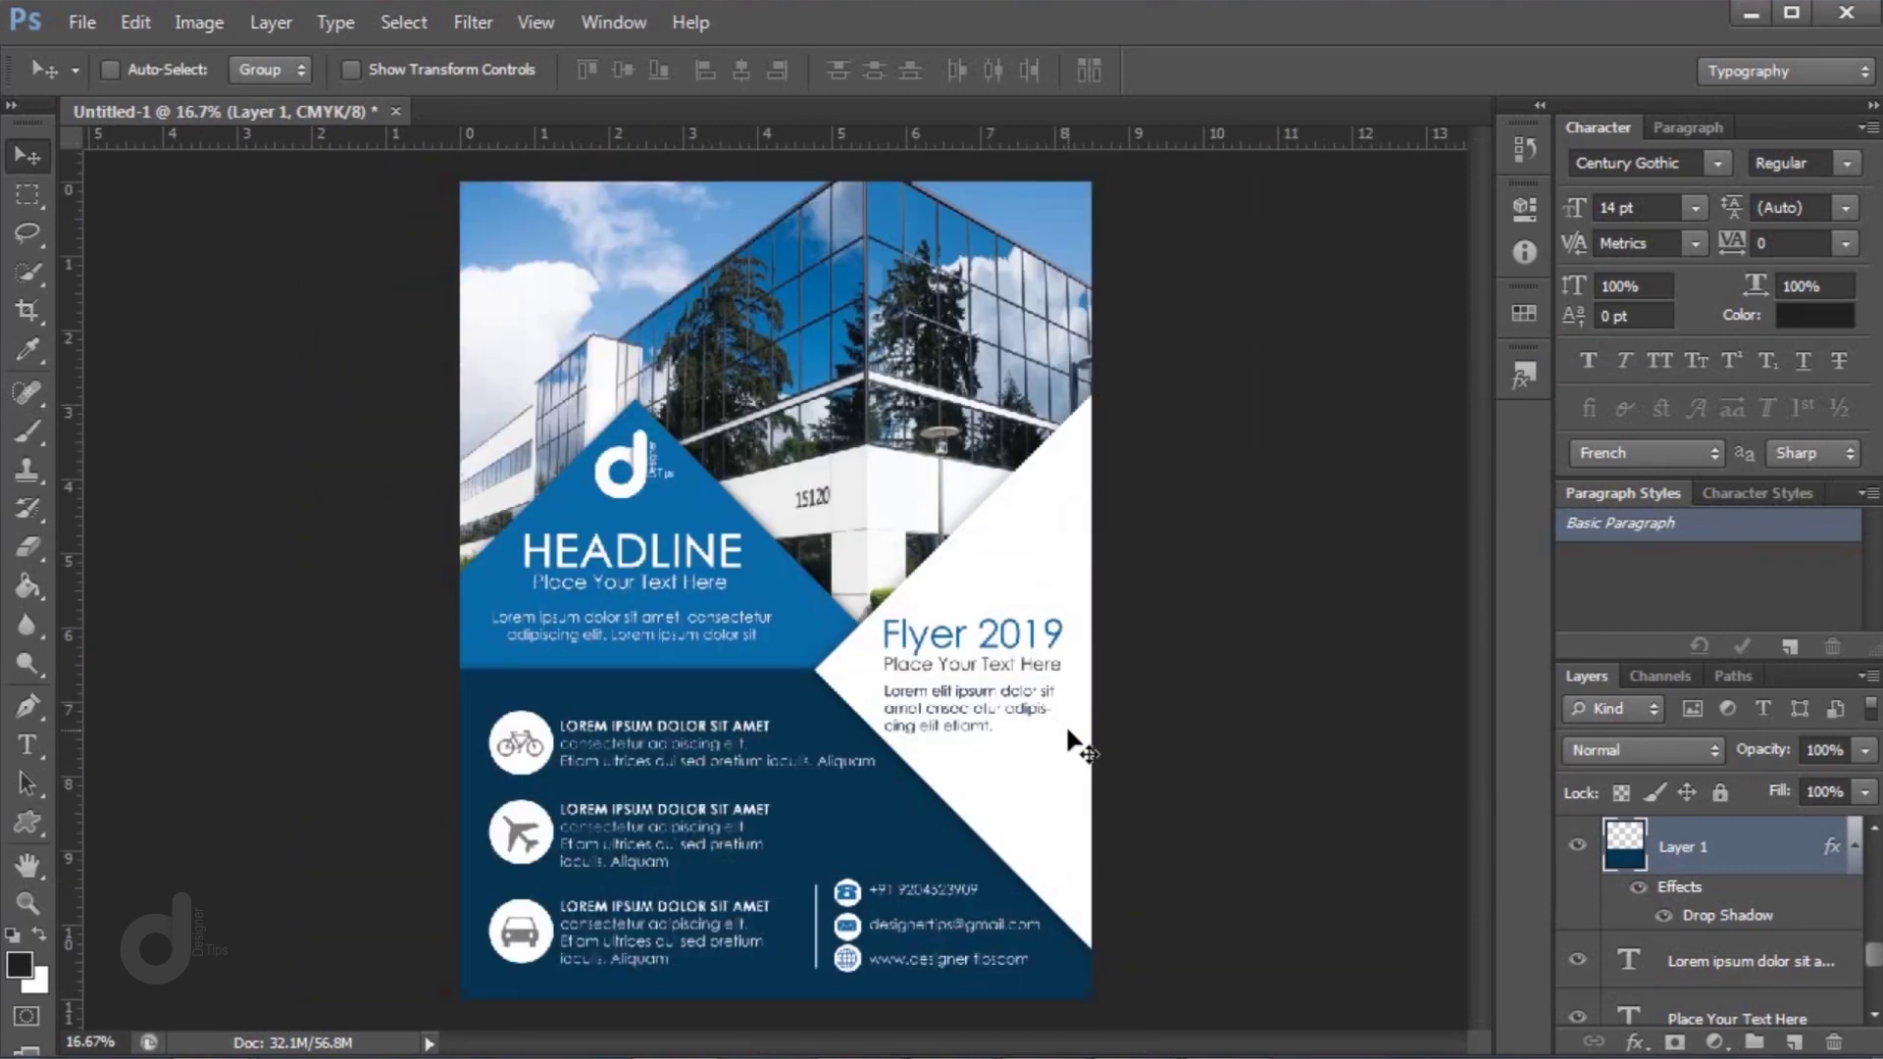
Save the flyer as a JPEG named Flyer in the Tutorial 7 folder
click(86, 26)
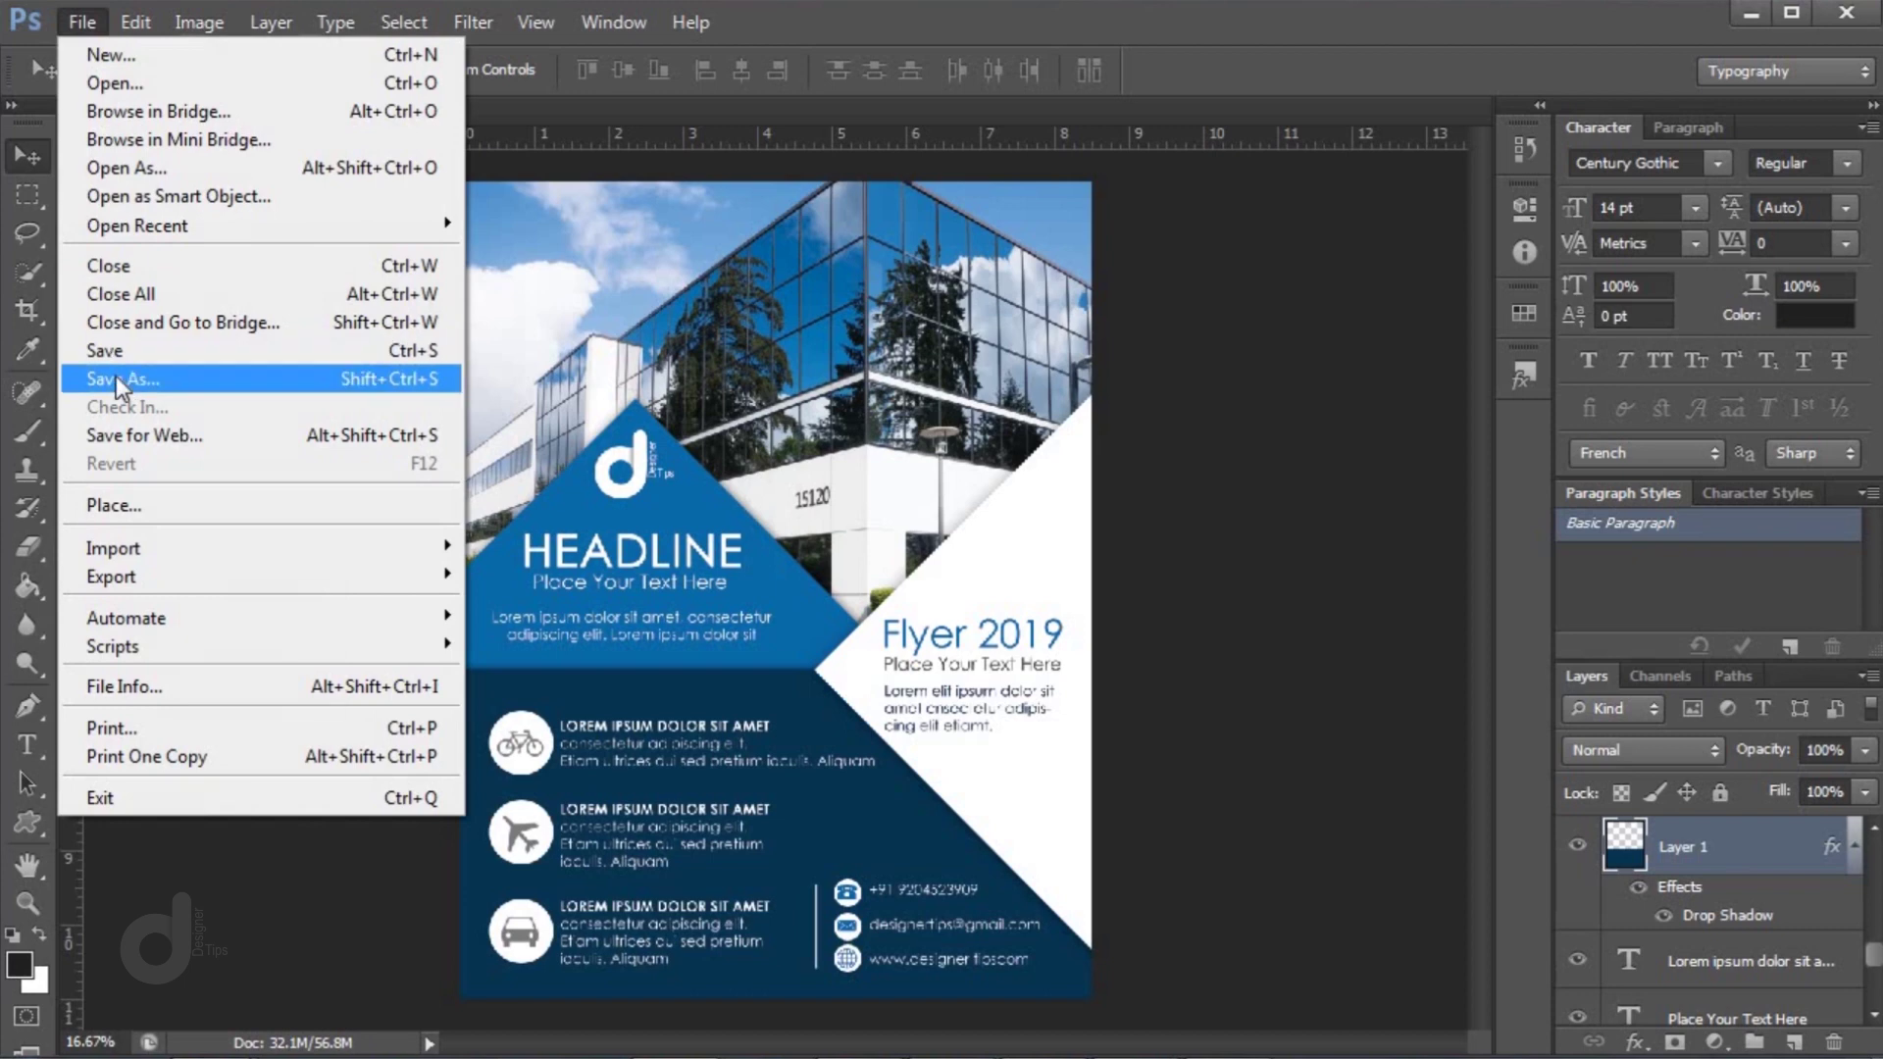
click(116, 377)
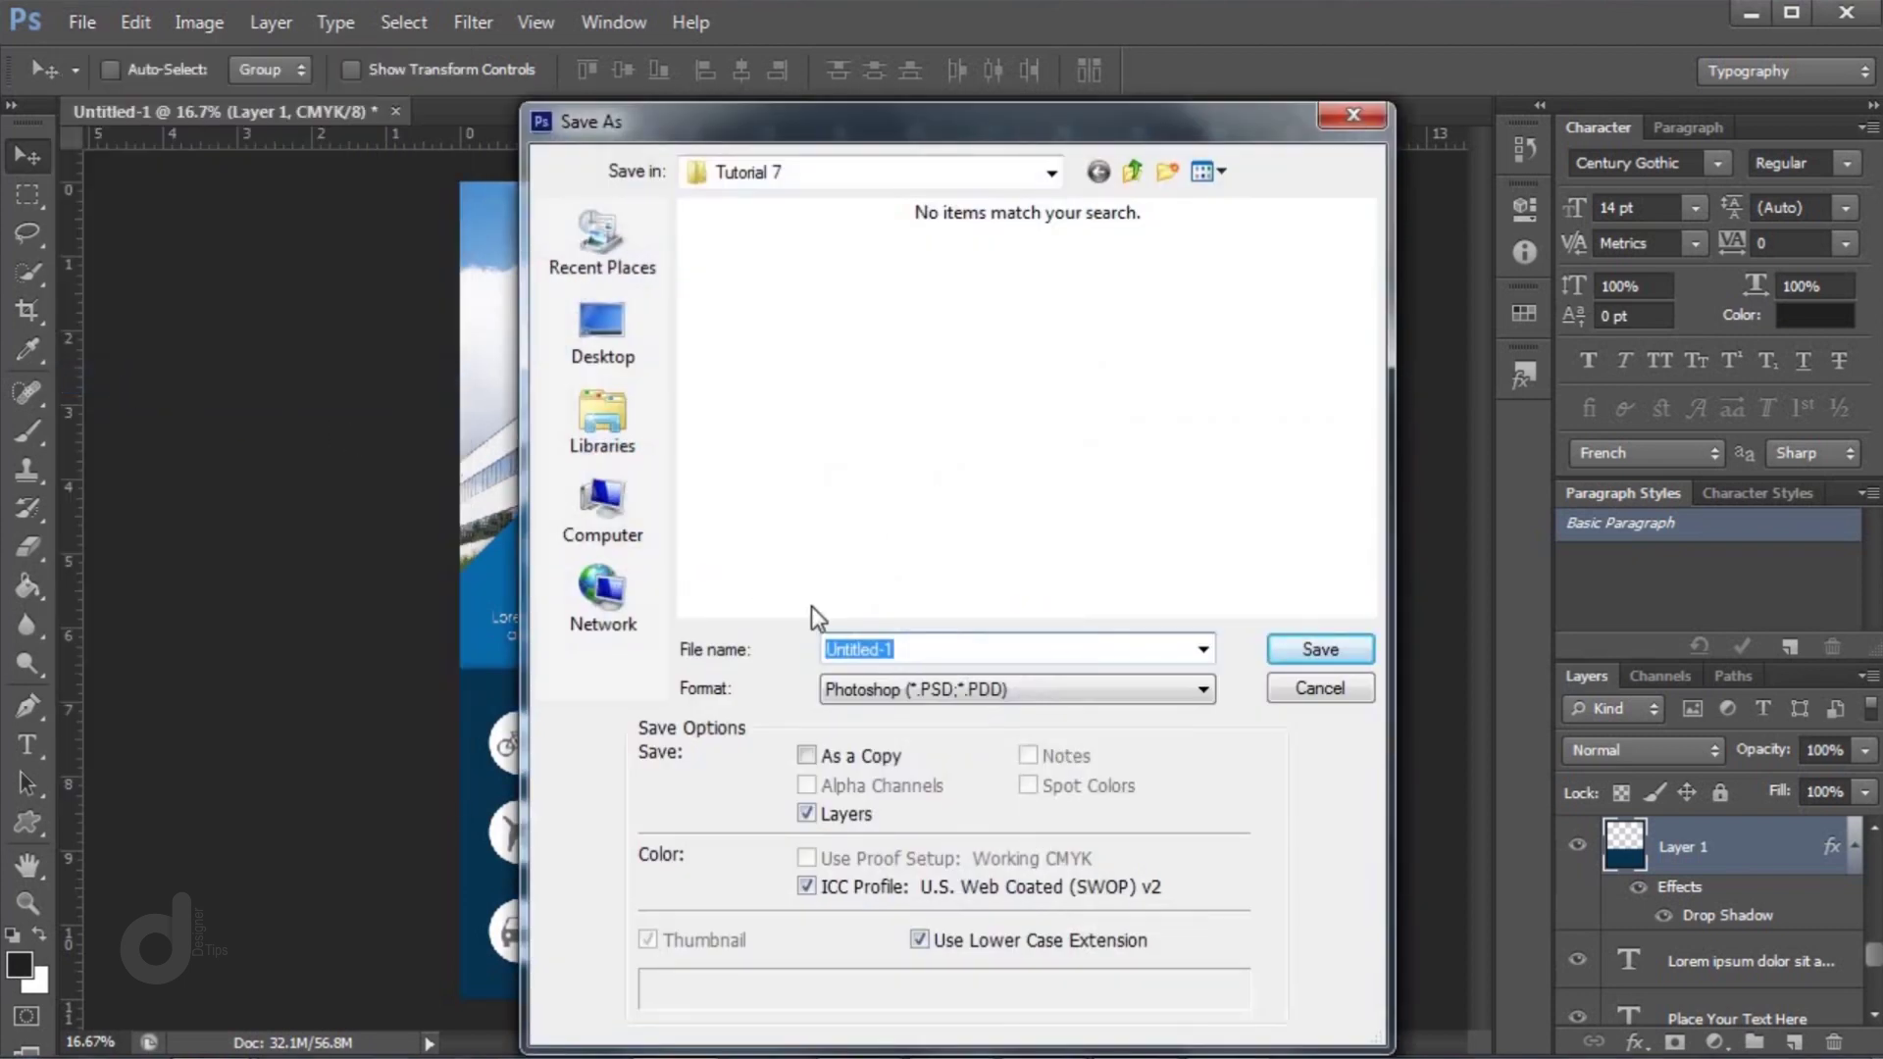
double_click(903, 651)
text(Flyer)
click(982, 693)
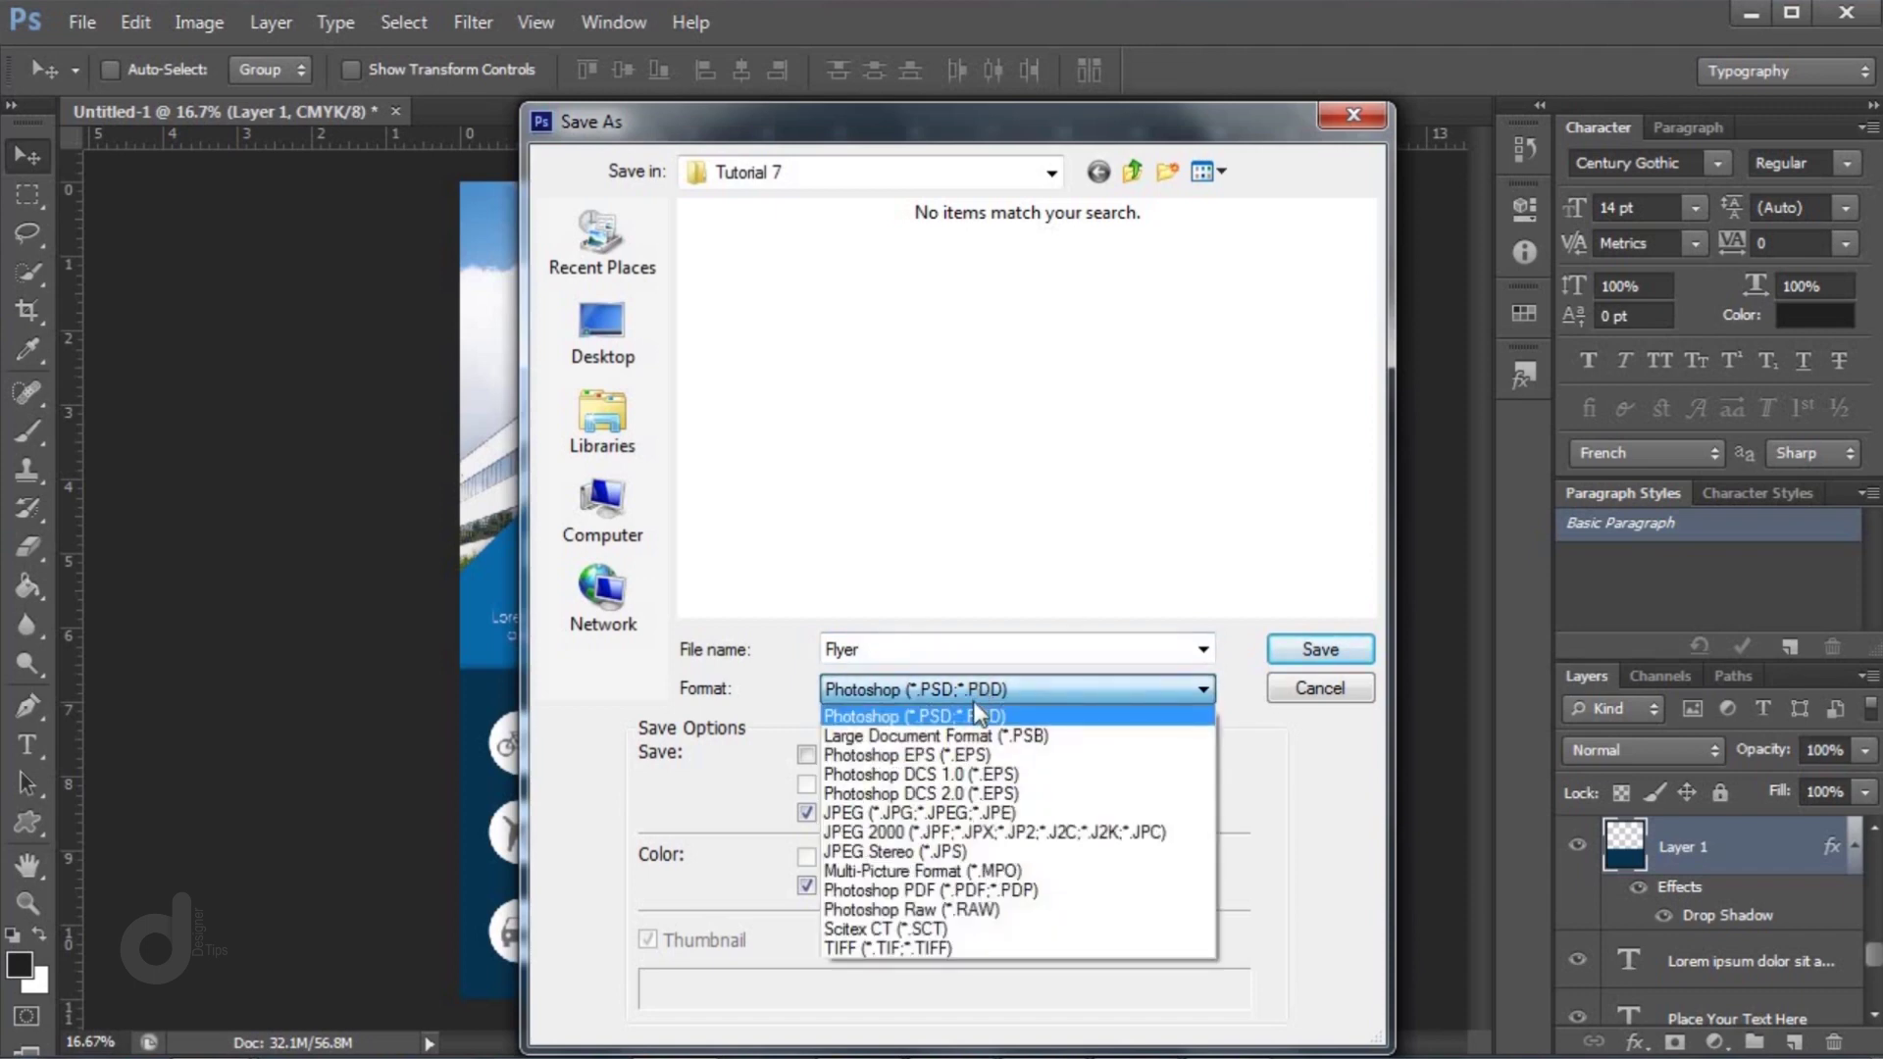
click(963, 812)
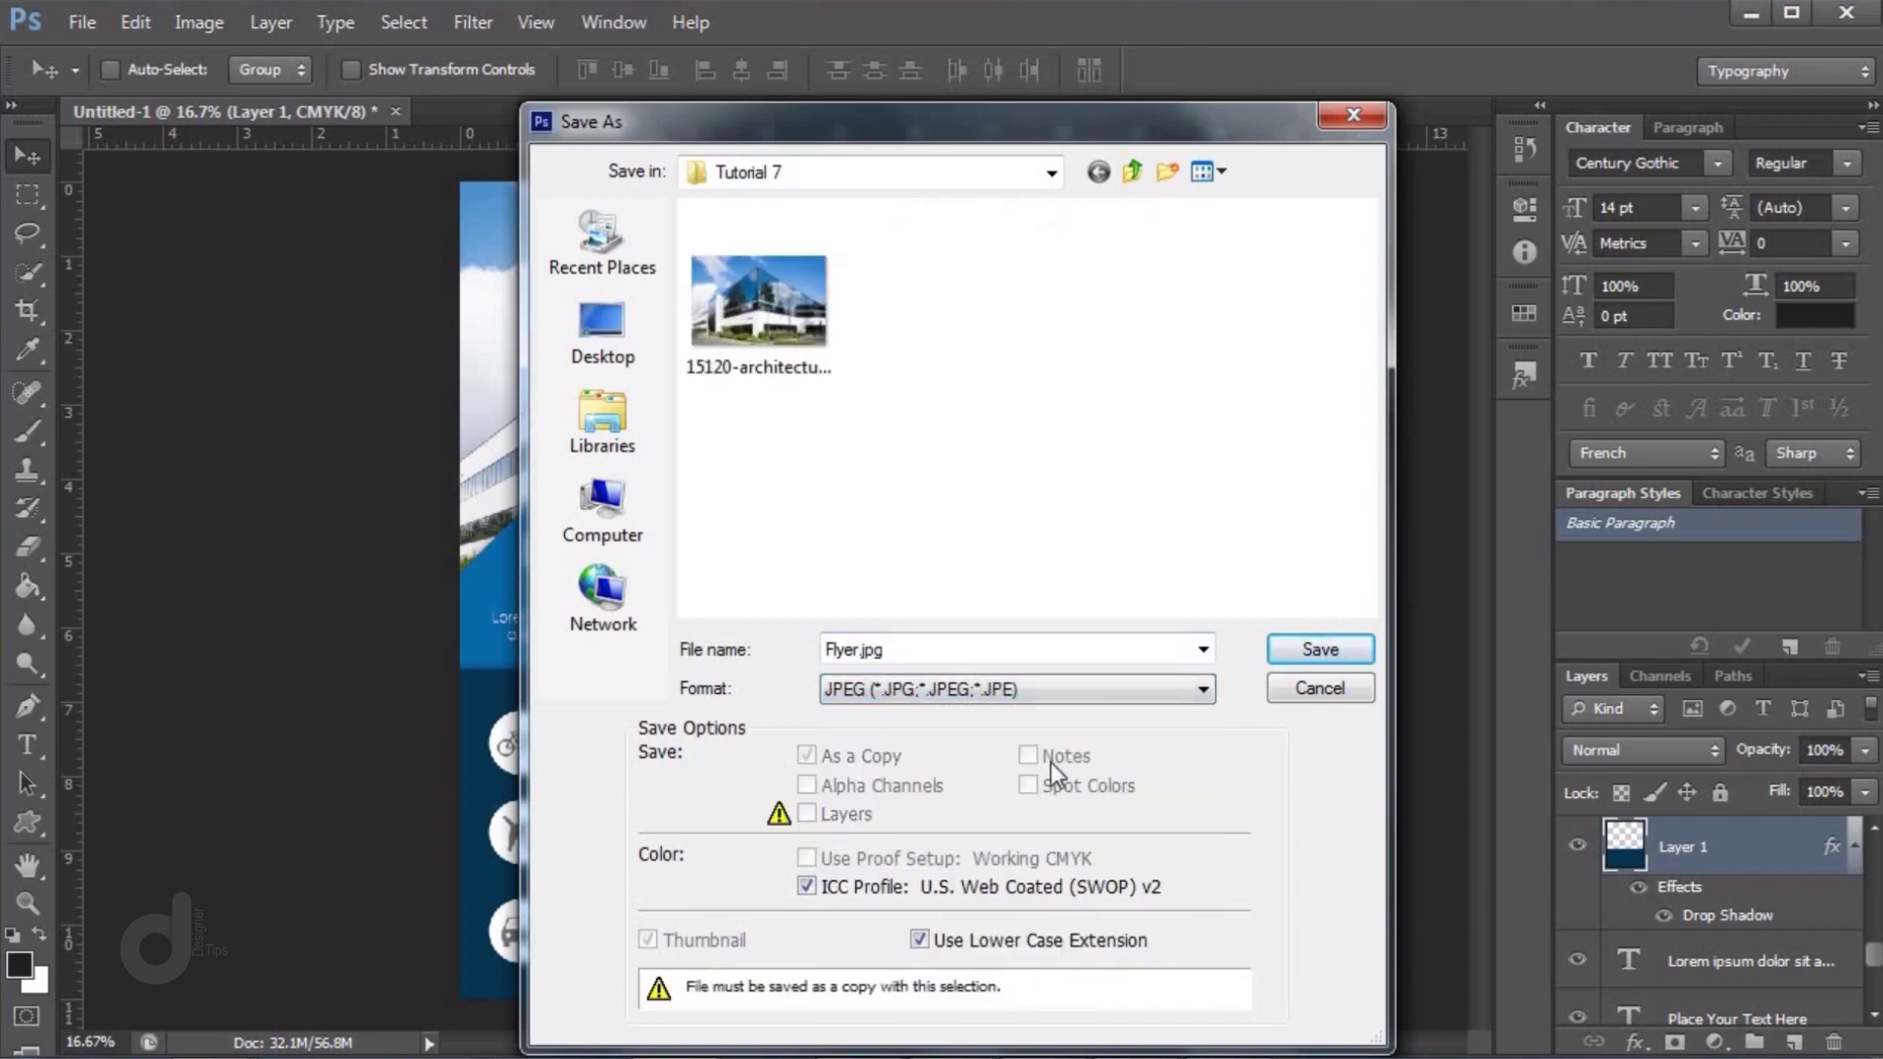
click(1296, 656)
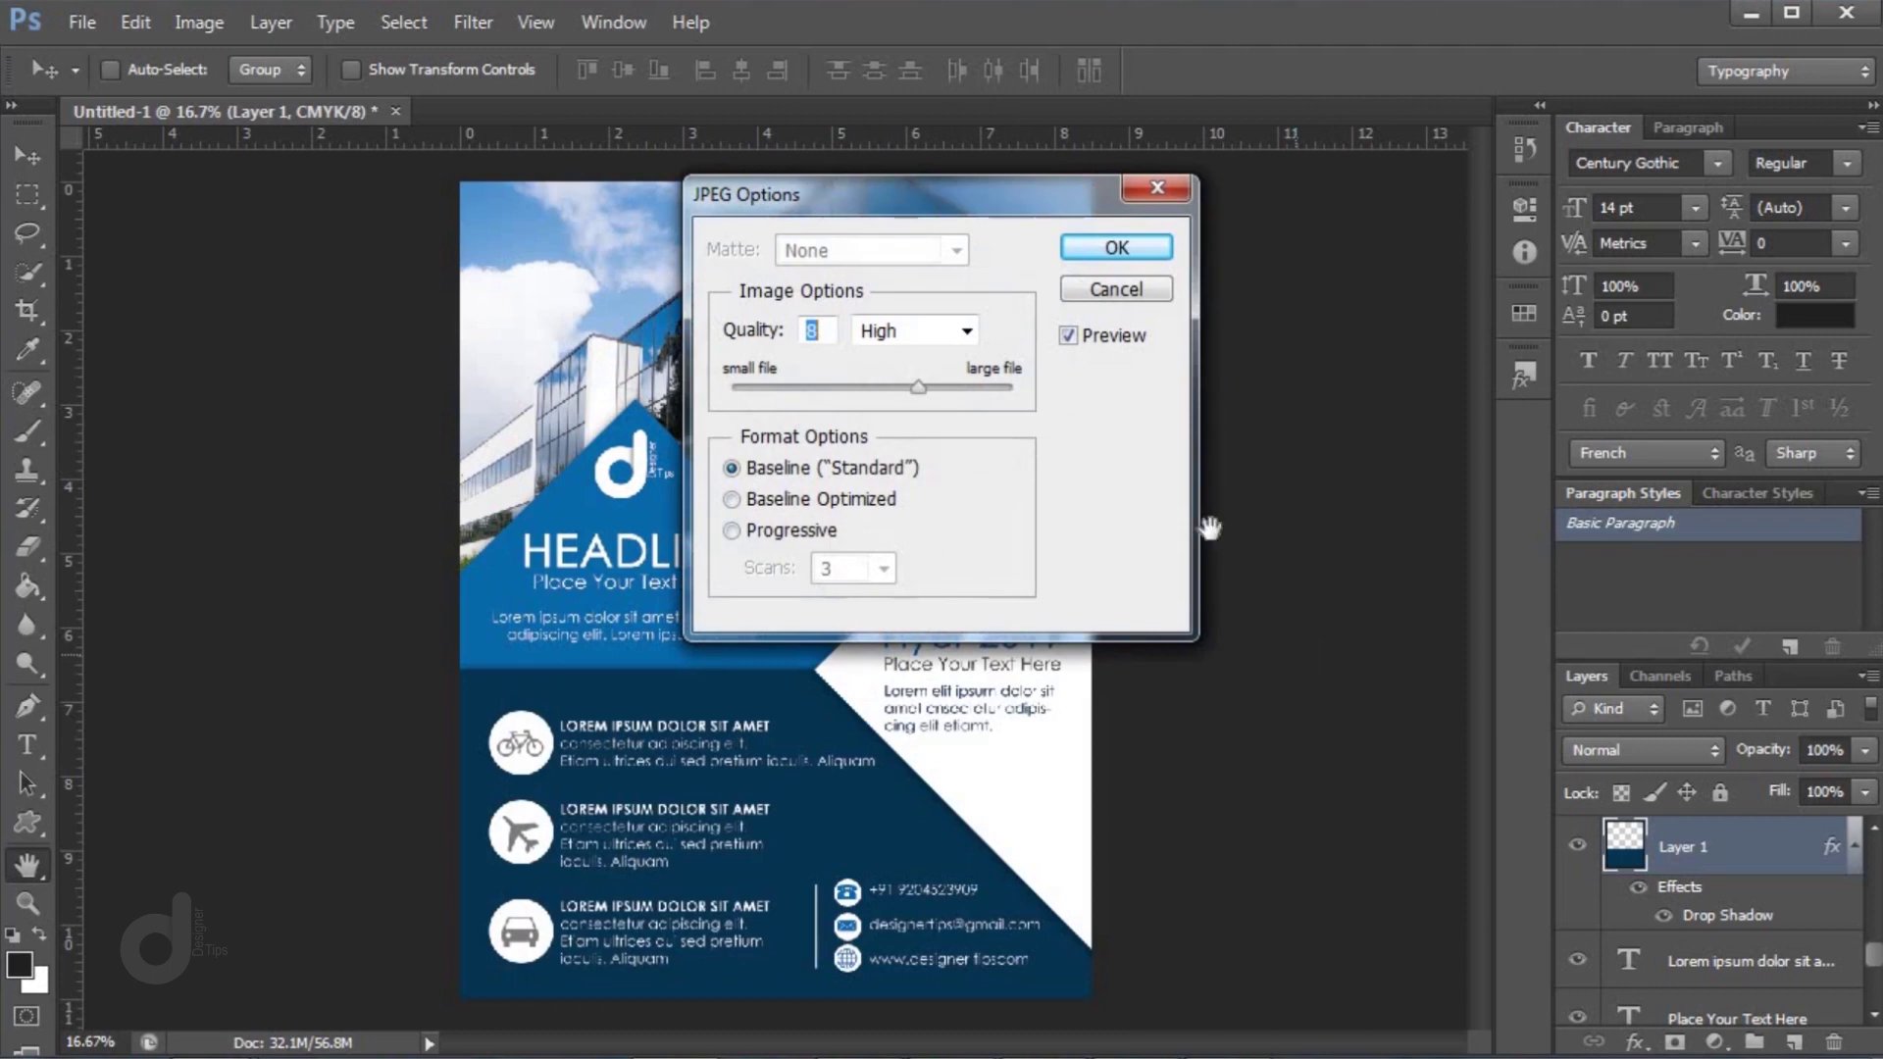
Set JPEG quality to 12 Maximum, then open the saved Flyer image from its folder
drag(923, 390, 1024, 387)
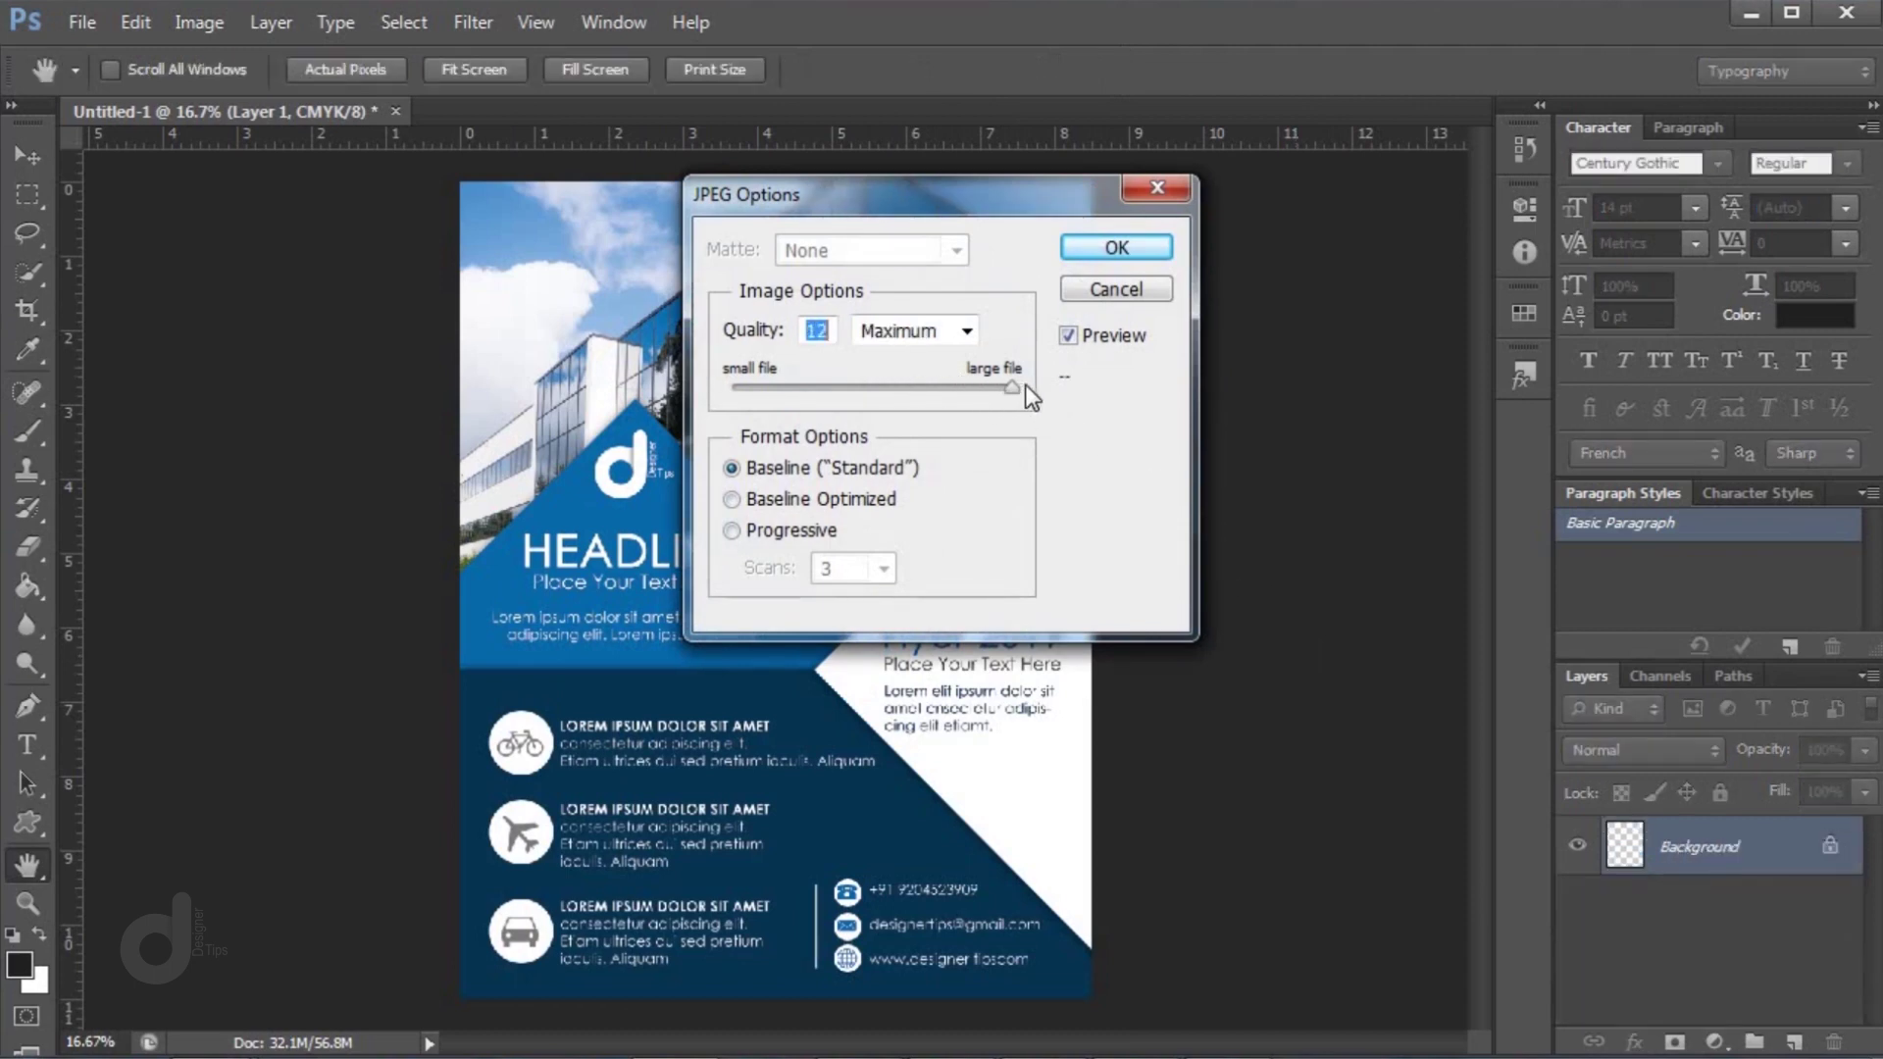
click(1117, 248)
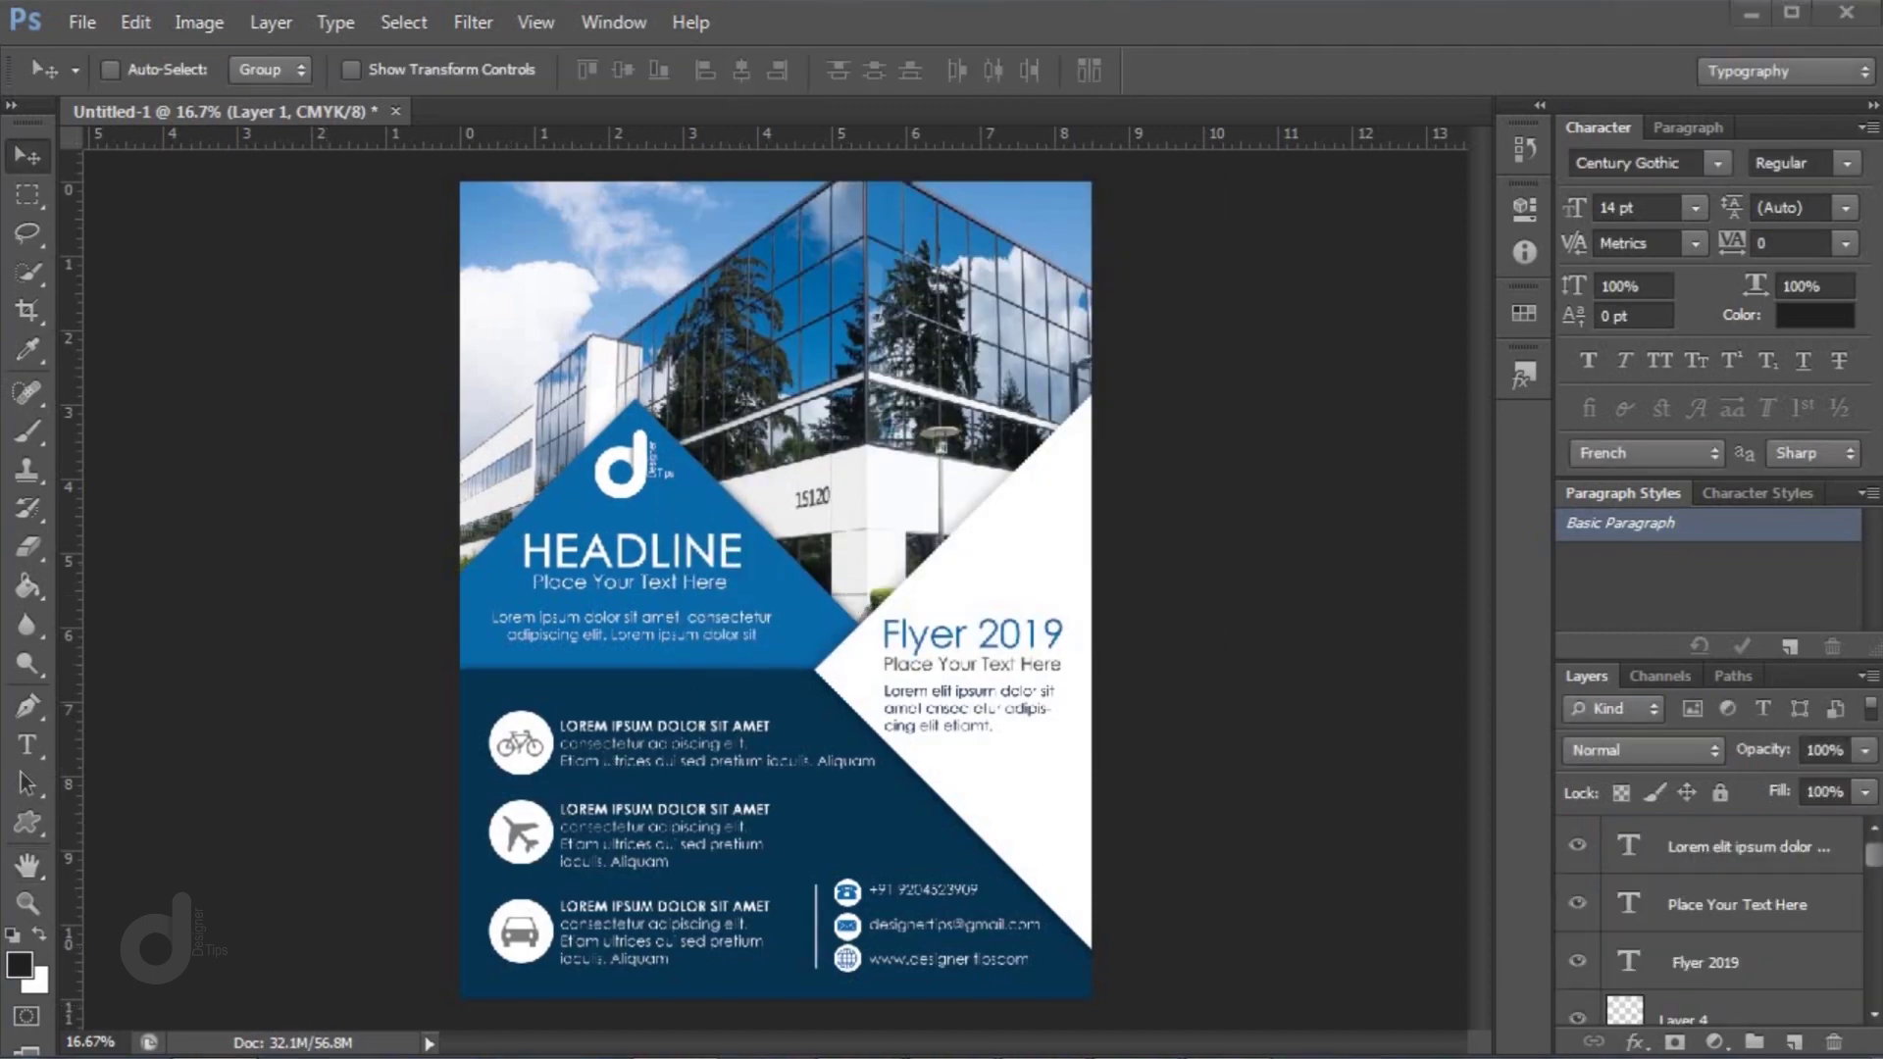
click(299, 1042)
double_click(494, 203)
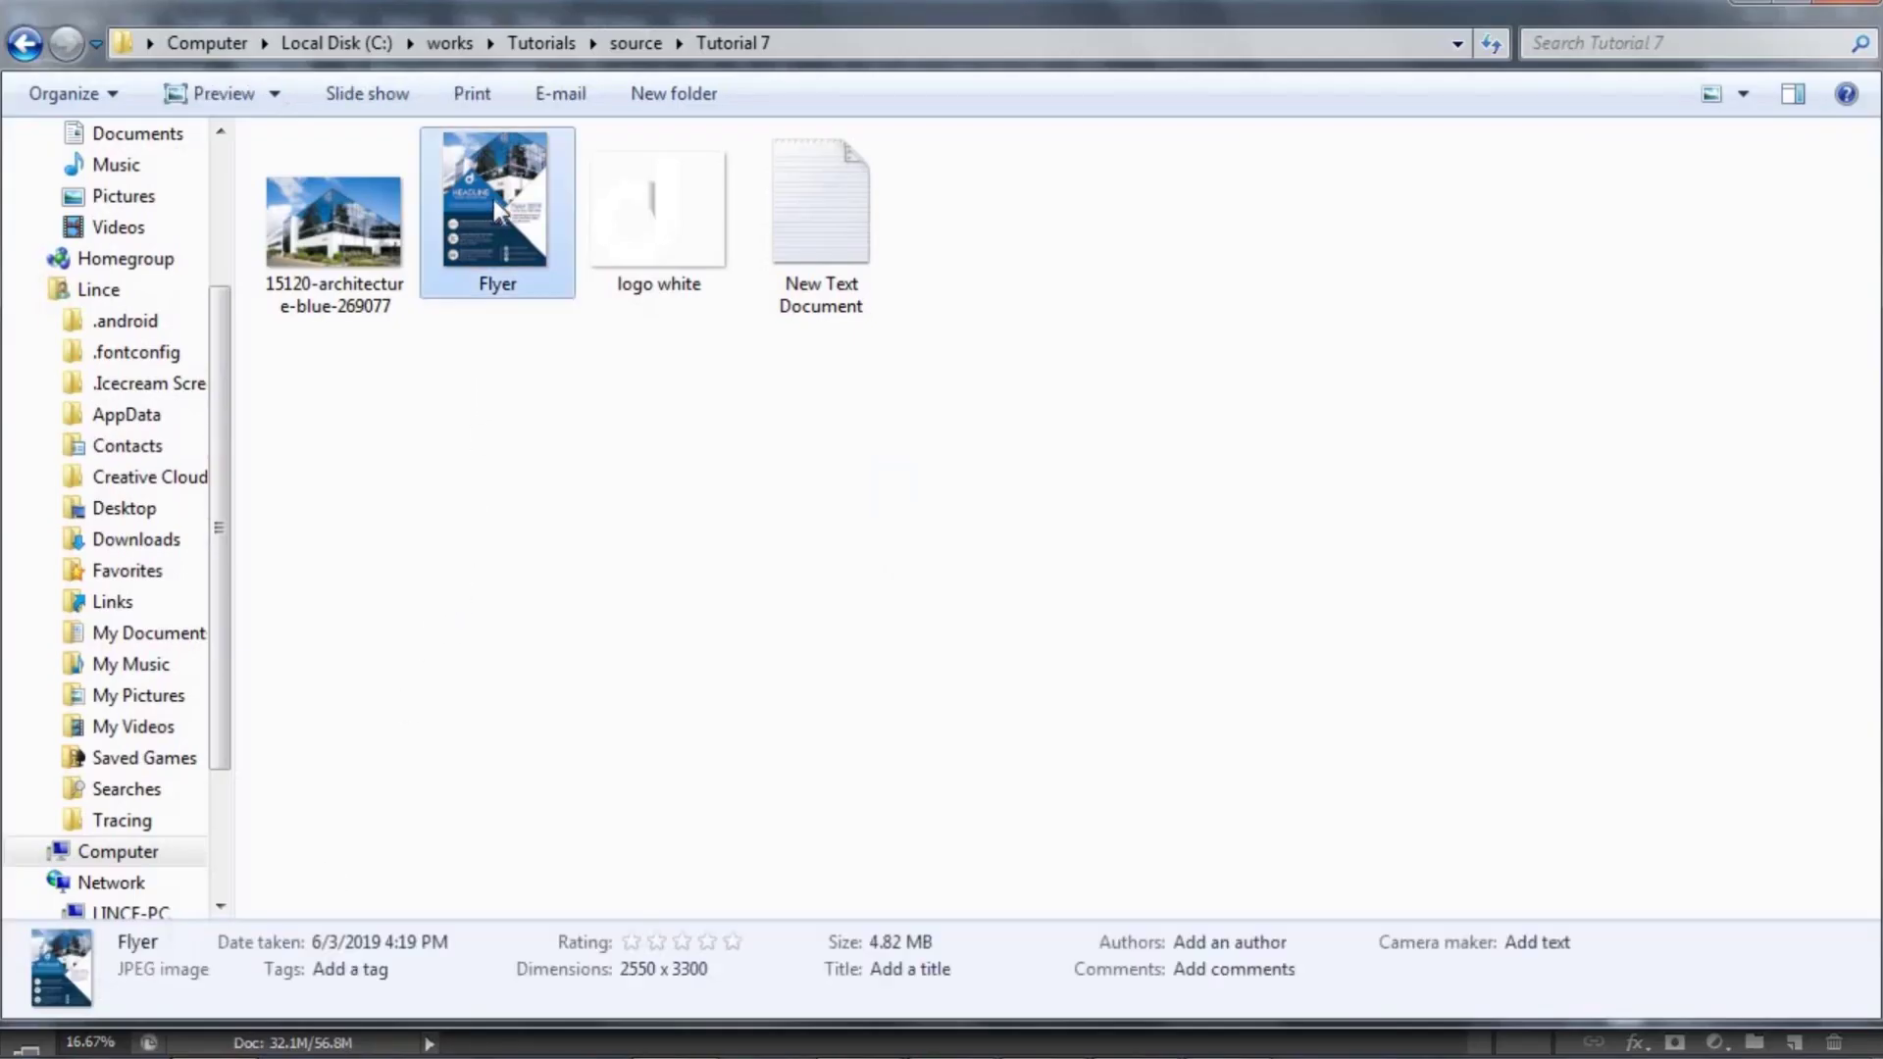